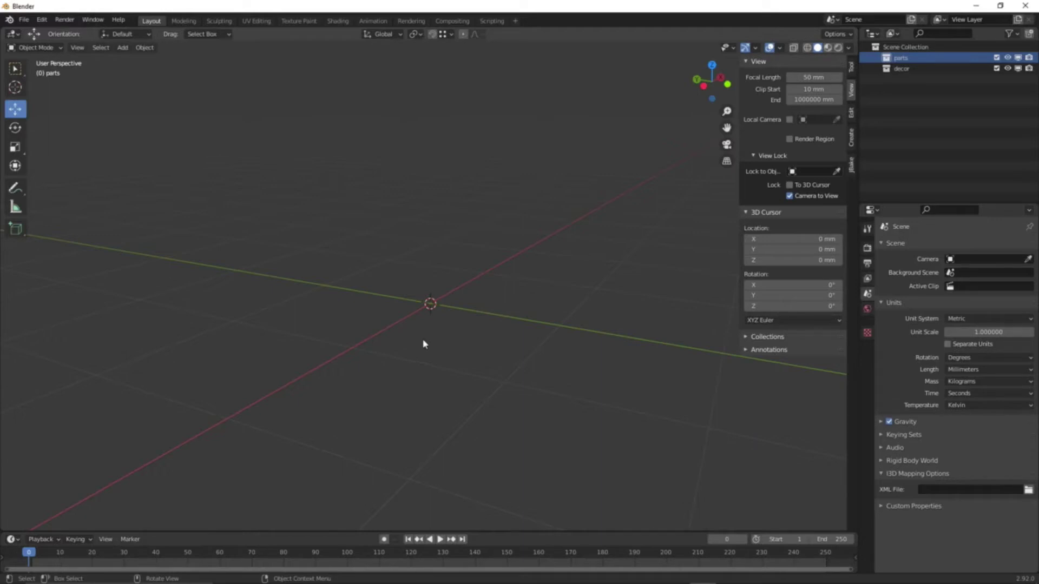
- Add a cube mesh at the world origin in the parts collection
{"action": "mouse_move", "coordinate": [423, 340]}
{"action": "middle_mouse_down"}
{"action": "mouse_move", "coordinate": [431, 320]}
{"action": "mouse_move", "coordinate": [410, 320]}
{"action": "mouse_move", "coordinate": [433, 333]}
{"action": "middle_mouse_up"}
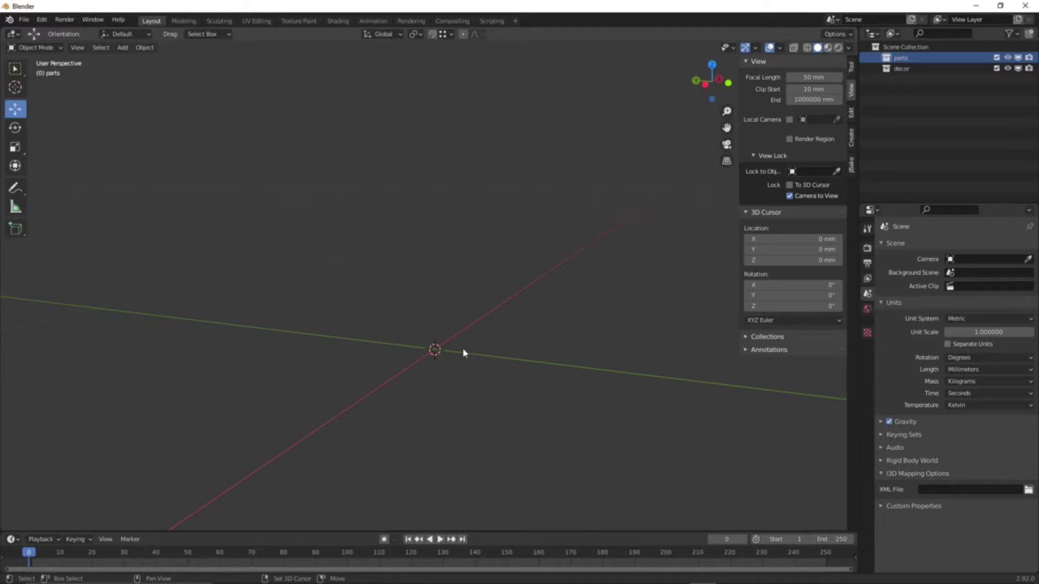
{"action": "key", "text": "shift+a"}
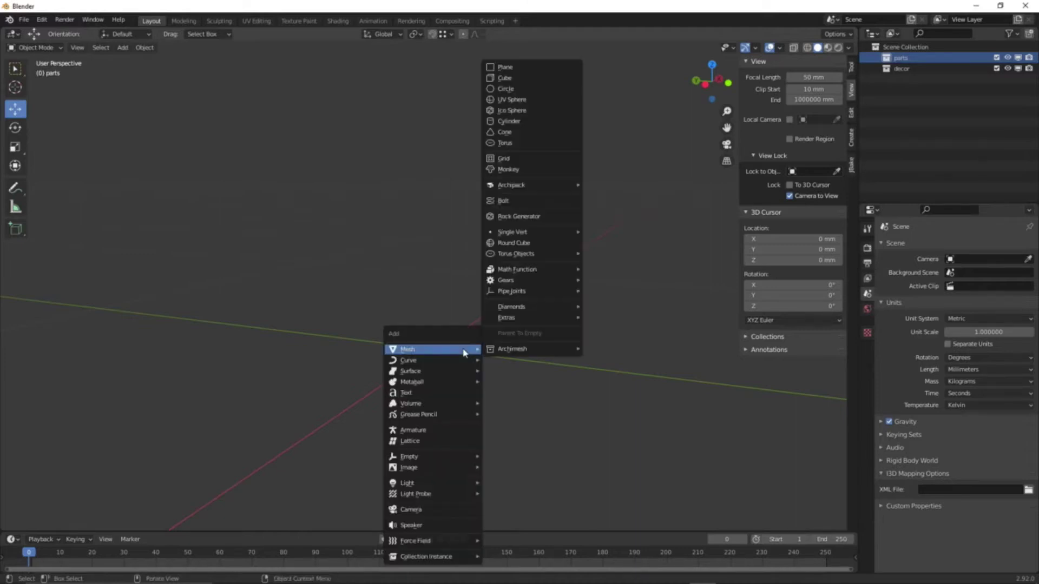
{"action": "key", "text": "Escape"}
{"action": "key", "text": "shift+a"}
{"action": "mouse_move", "coordinate": [520, 90]}
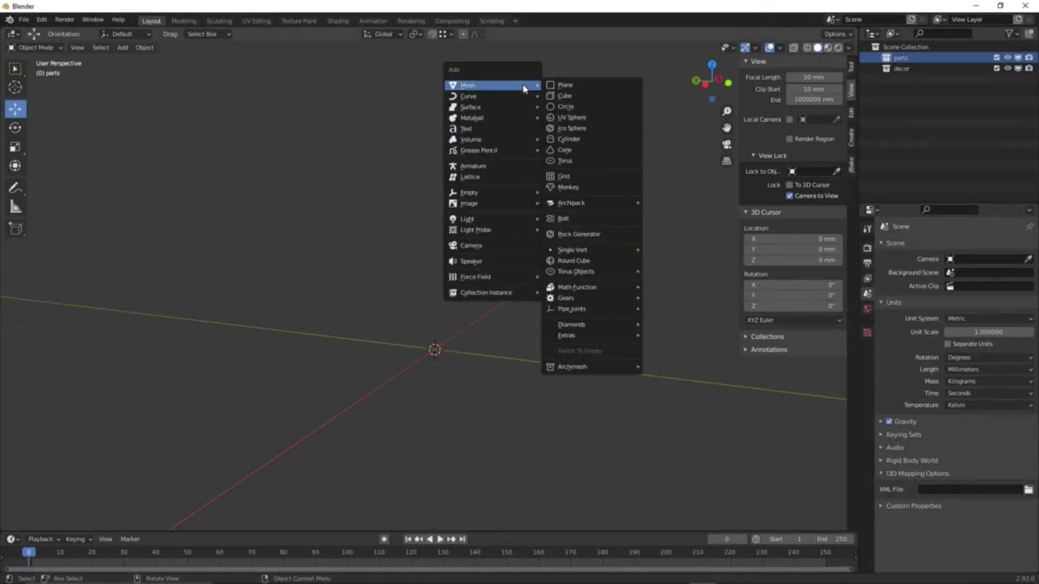
{"action": "left_click", "coordinate": [571, 97]}
- Set the cube's dimensions to 510 mm in X, 4 mm in Y and 110 mm in Z
{"action": "scroll", "coordinate": [483, 270], "scroll_direction": "down", "scroll_amount": 10}
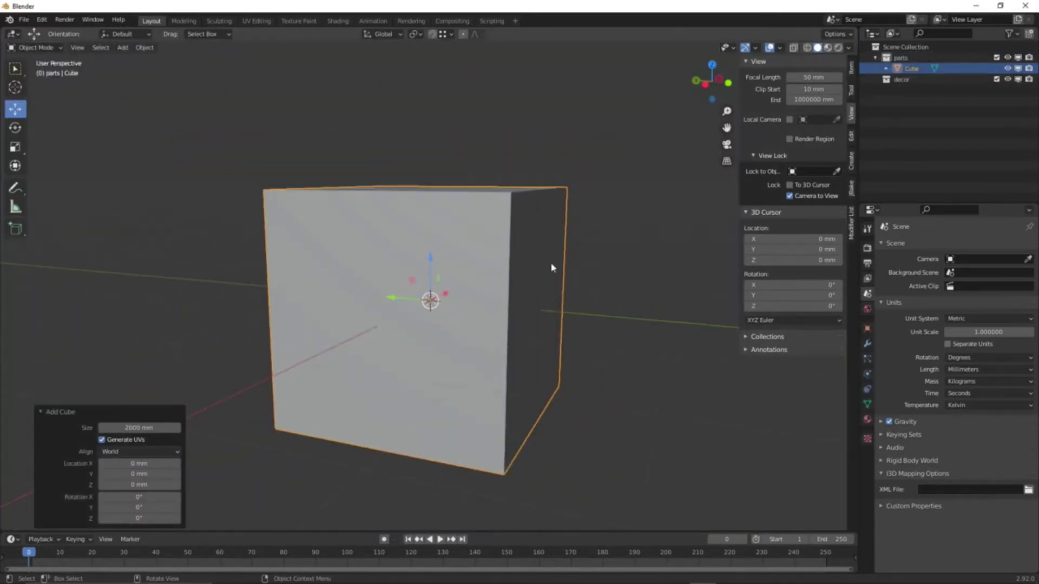
{"action": "scroll", "coordinate": [526, 315], "scroll_direction": "up", "scroll_amount": 1}
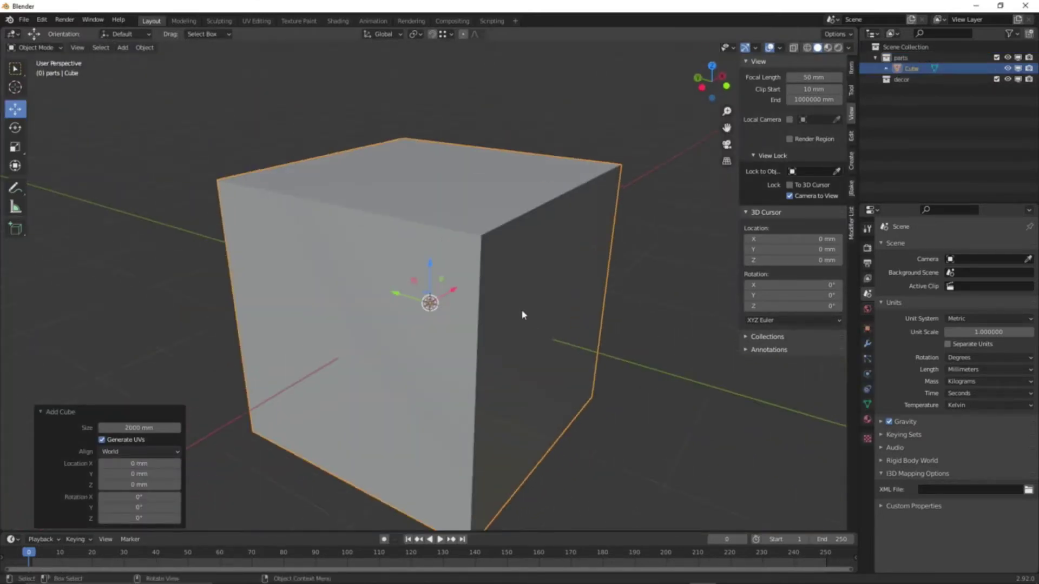
{"action": "scroll", "coordinate": [524, 316], "scroll_direction": "down", "scroll_amount": 2}
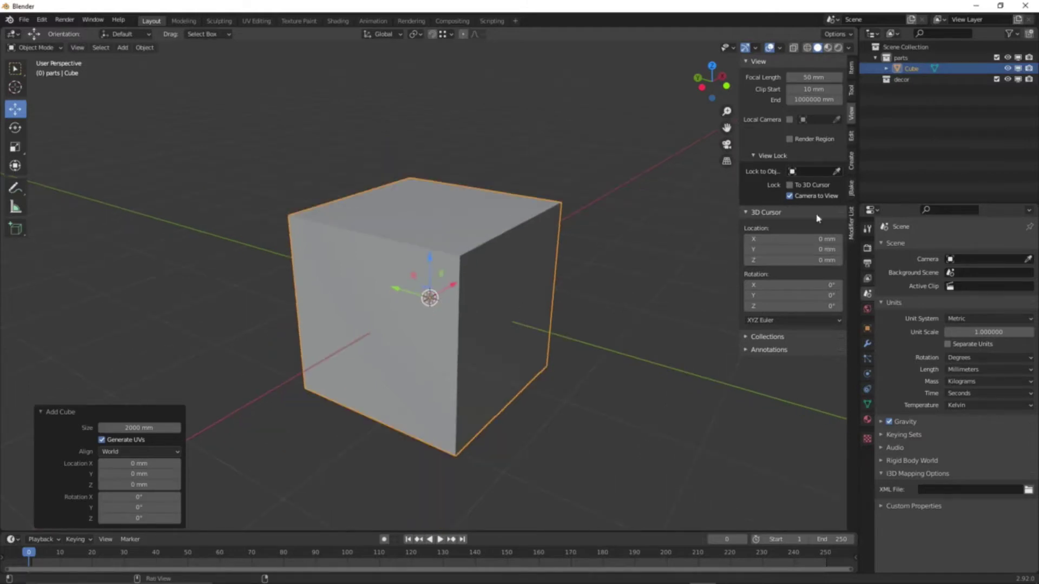
{"action": "left_click", "coordinate": [852, 69]}
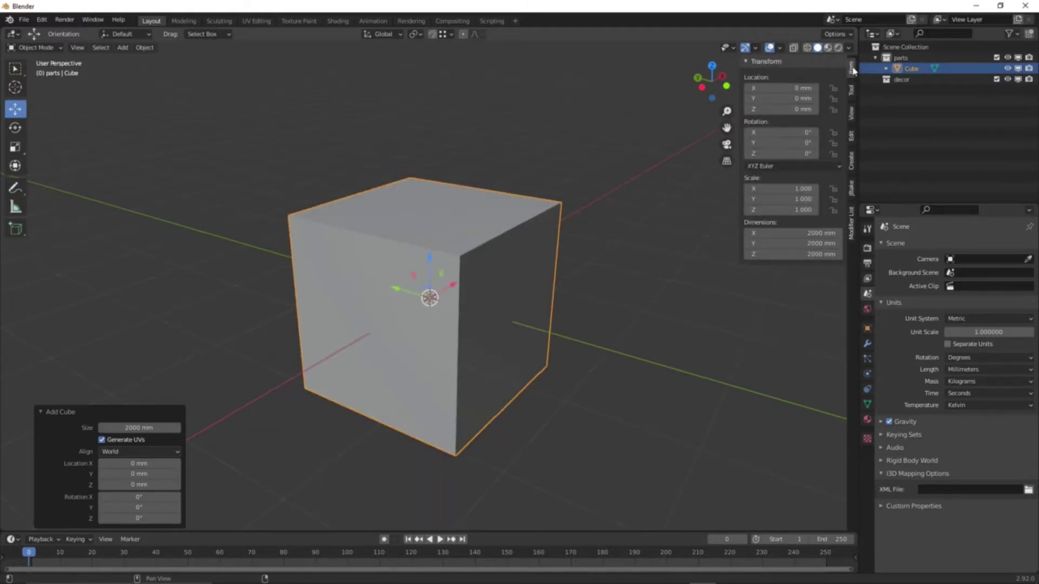
{"action": "left_click", "coordinate": [817, 234]}
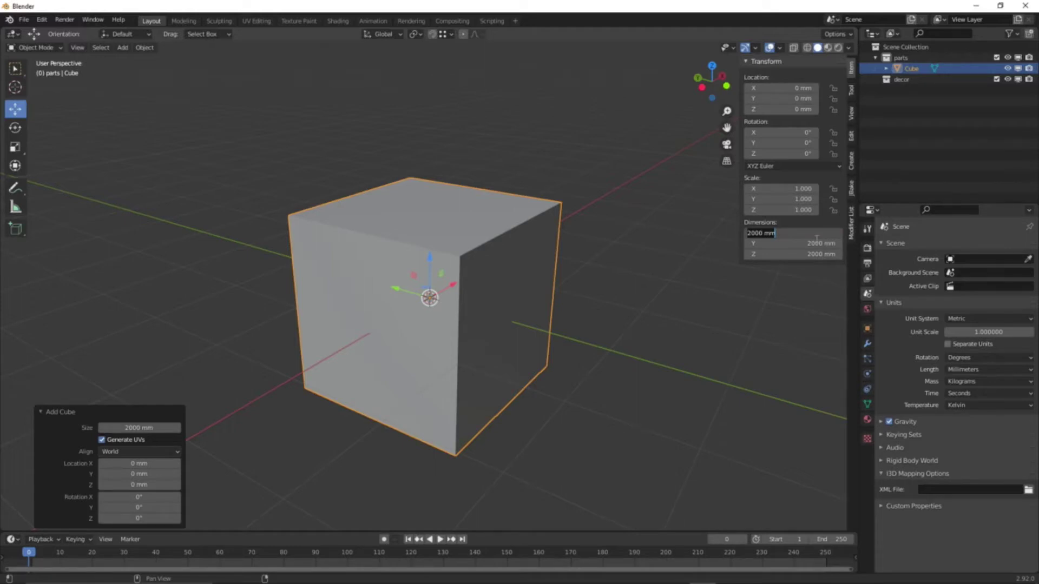
{"action": "type", "text": "510"}
{"action": "key", "text": "Return"}
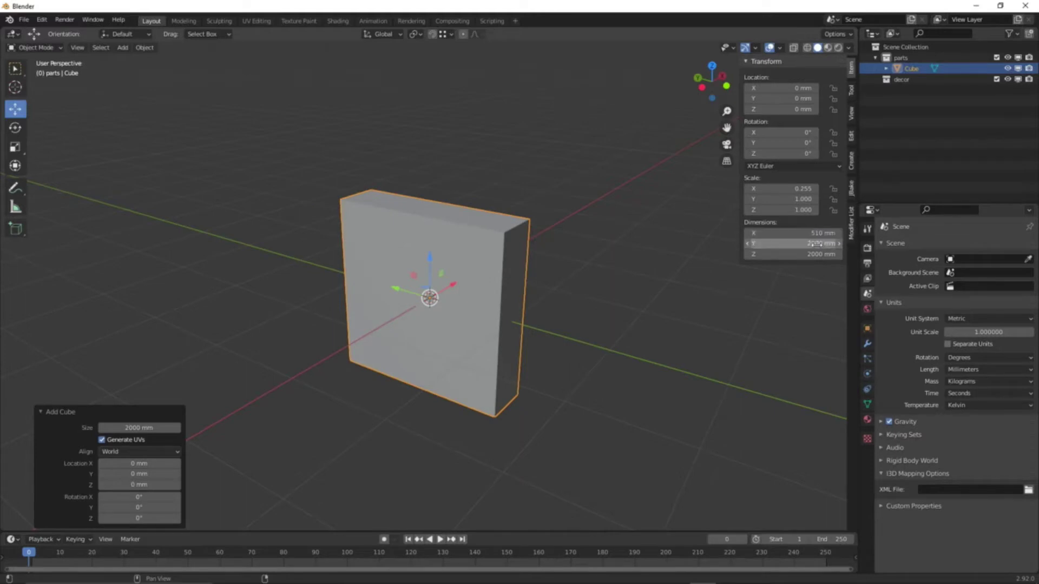
{"action": "left_click", "coordinate": [816, 246]}
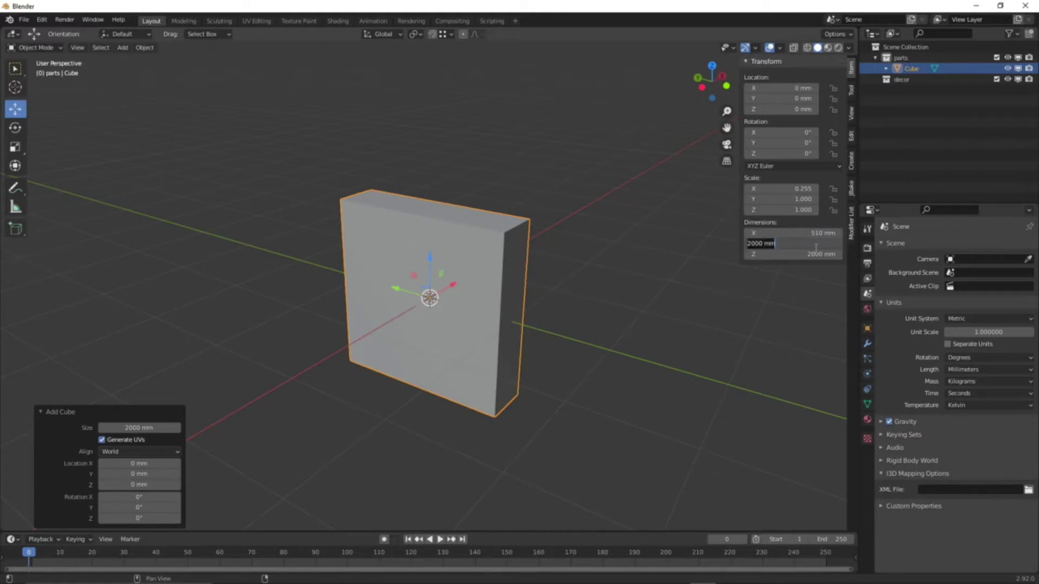
{"action": "type", "text": "4"}
{"action": "key", "text": "Return"}
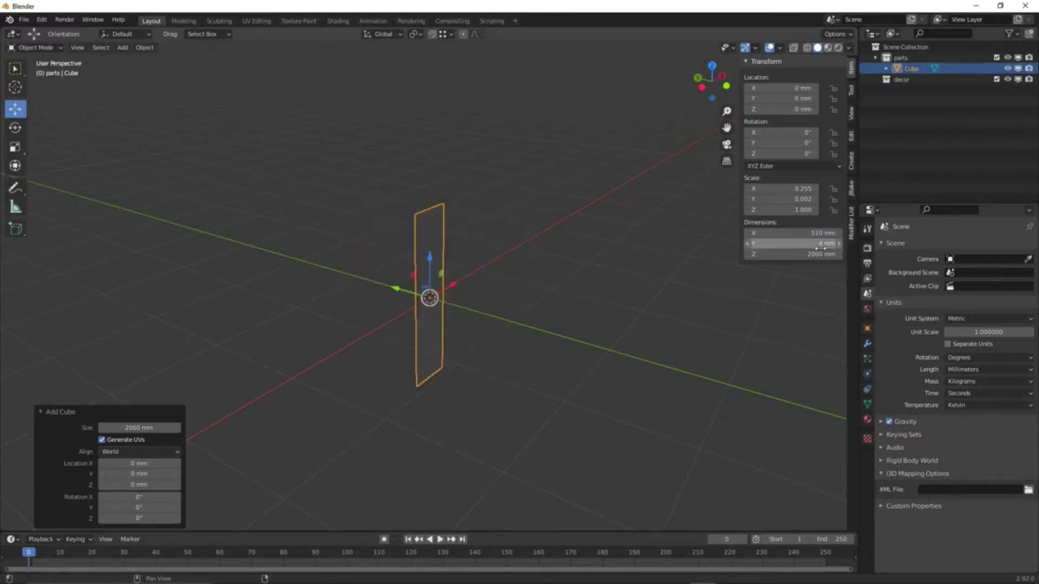
{"action": "left_click", "coordinate": [820, 256]}
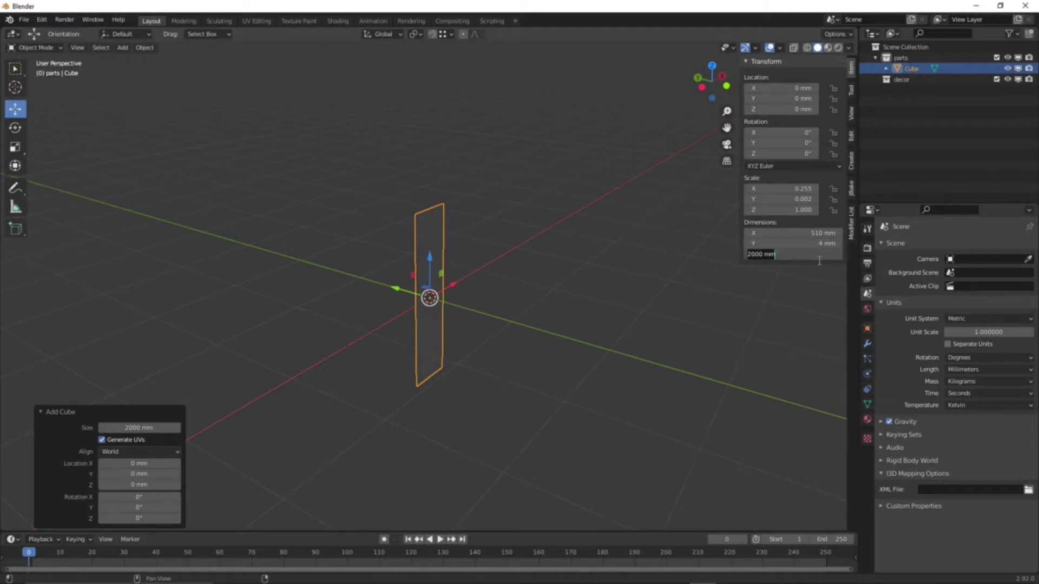
{"action": "type", "text": "110"}
{"action": "key", "text": "Return"}
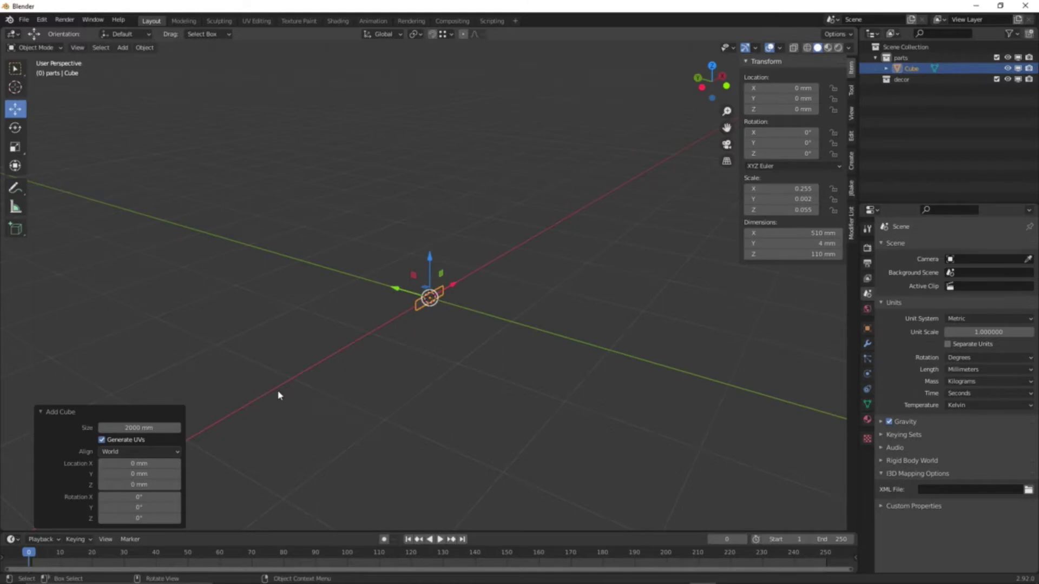
- Apply the rotation and scale of the resized plate
{"action": "scroll", "coordinate": [278, 396], "scroll_direction": "up", "scroll_amount": 8}
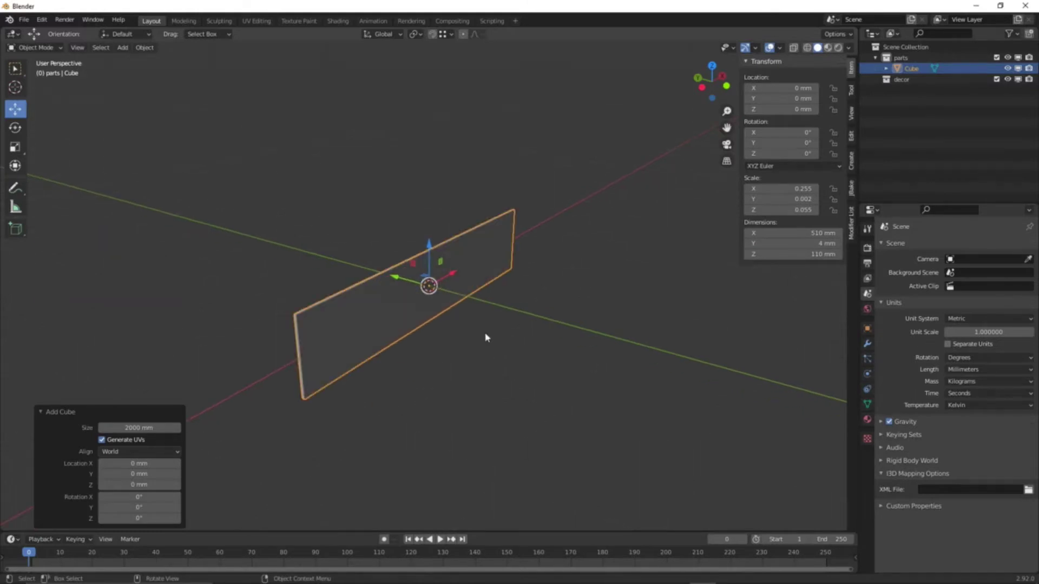
{"action": "middle_click_drag", "start_coordinate": [541, 327], "coordinate": [452, 324]}
{"action": "scroll", "coordinate": [414, 318], "scroll_direction": "up", "scroll_amount": 1}
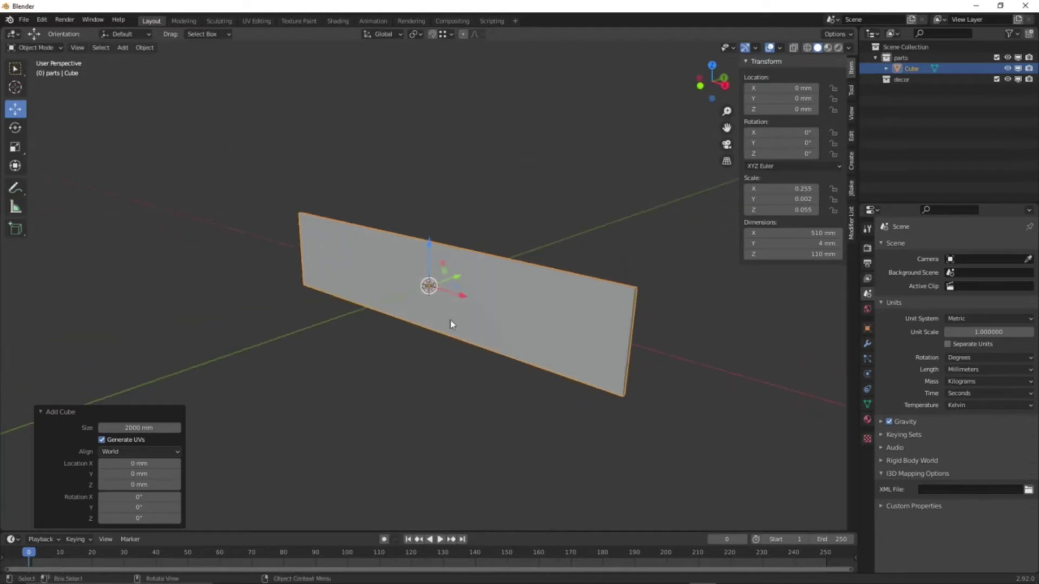
{"action": "scroll", "coordinate": [452, 324], "scroll_direction": "up", "scroll_amount": 1}
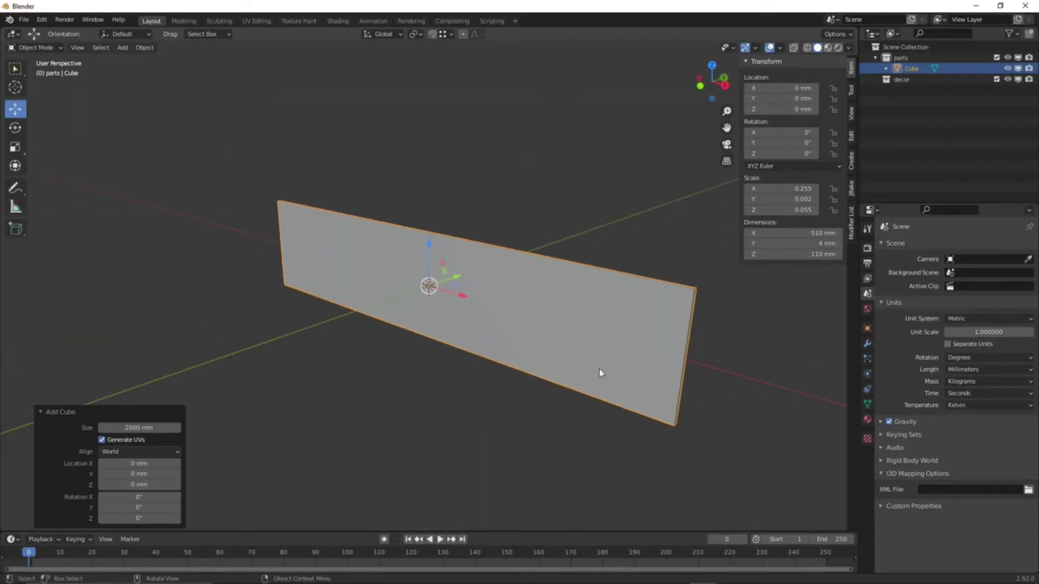
{"action": "middle_click_drag", "start_coordinate": [600, 374], "coordinate": [566, 366]}
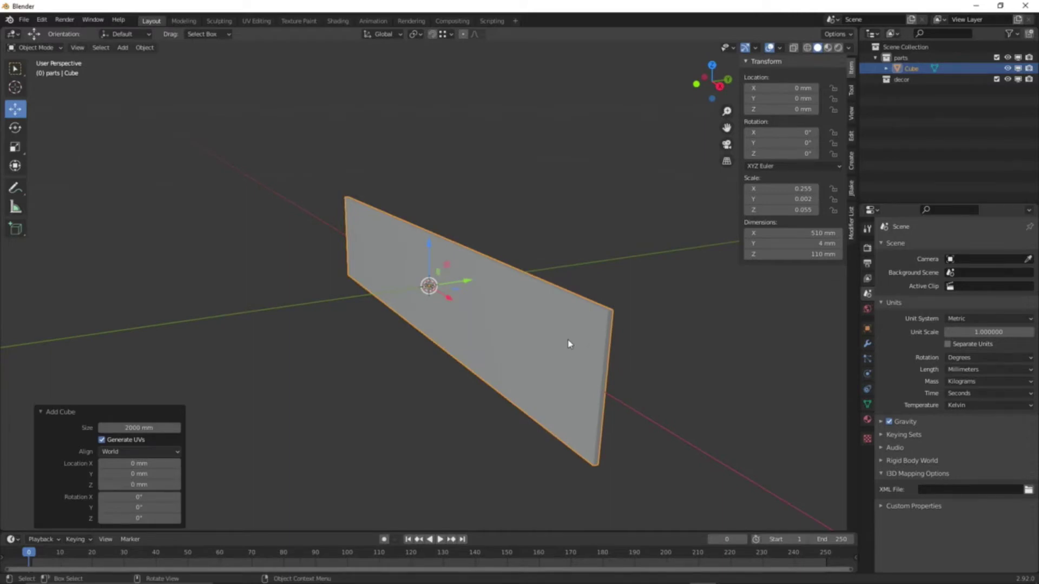
{"action": "key", "text": "ctrl+a"}
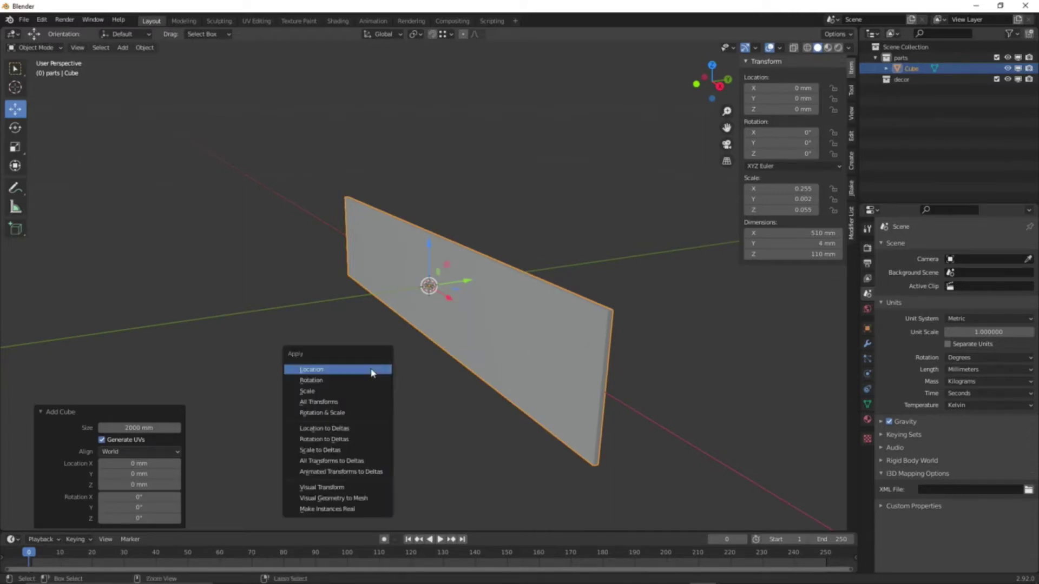
{"action": "left_click", "coordinate": [374, 413]}
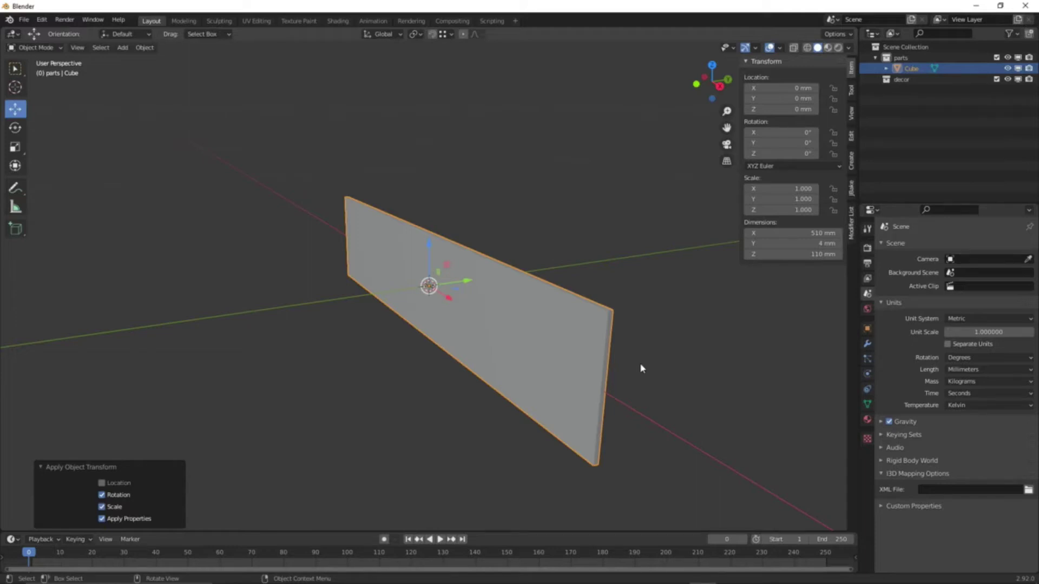
- In Edit Mode, select the four short edges running through the plate's thickness at its corners
{"action": "key", "text": "Tab"}
{"action": "left_click", "coordinate": [549, 147]}
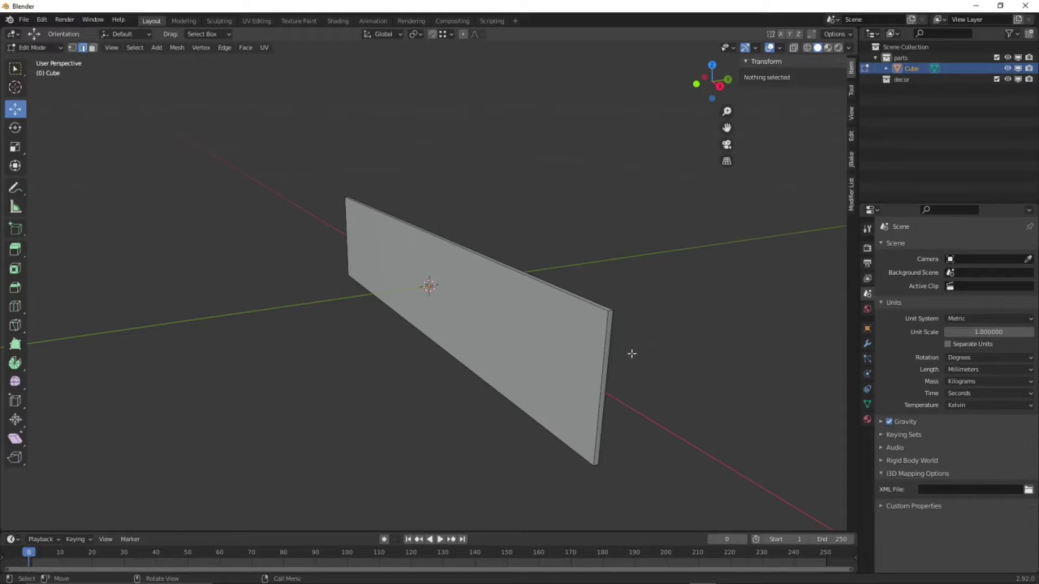
{"action": "scroll", "coordinate": [632, 353], "scroll_direction": "up", "scroll_amount": 3}
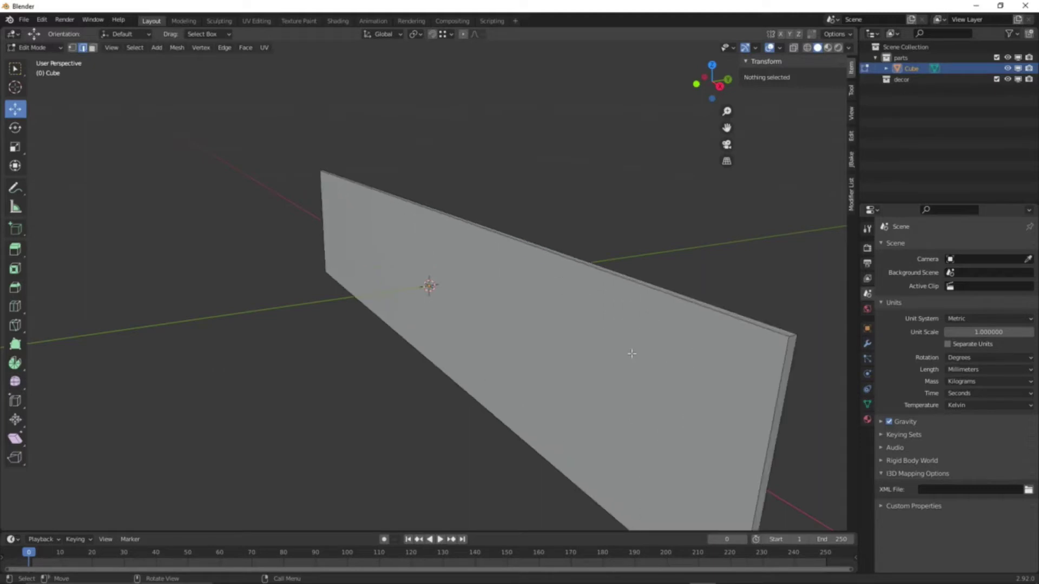
{"action": "left_click", "coordinate": [796, 341]}
{"action": "middle_click_drag", "start_coordinate": [773, 457], "coordinate": [738, 376]}
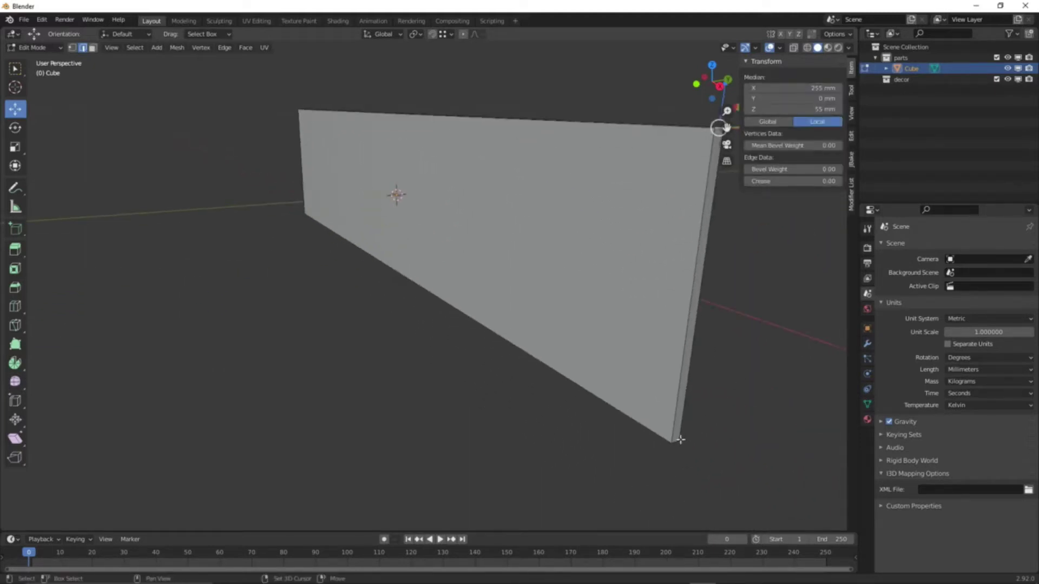
{"action": "left_click", "coordinate": [677, 444], "text": "shift"}
{"action": "middle_click_drag", "start_coordinate": [456, 403], "coordinate": [326, 261]}
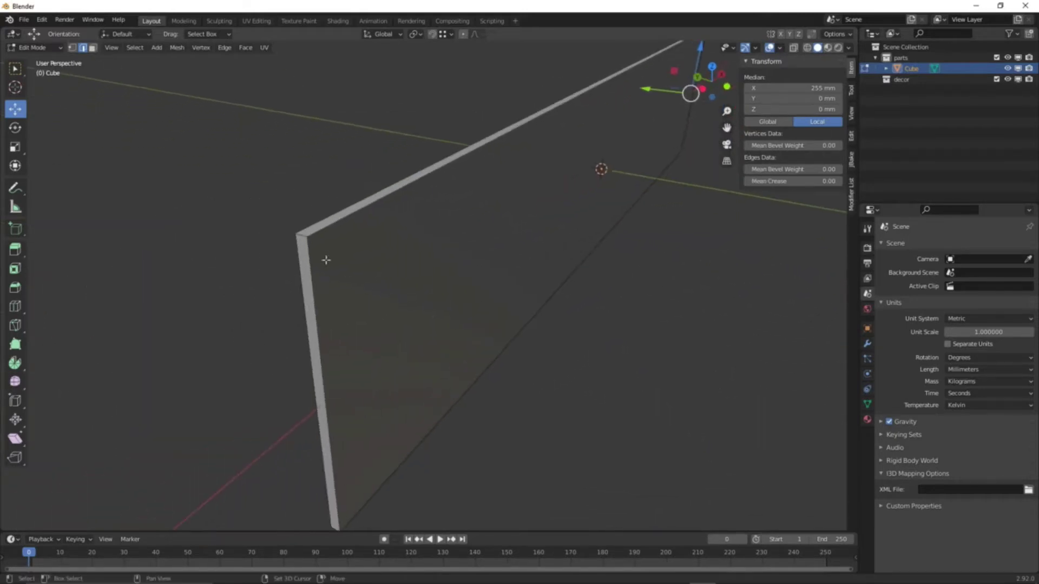
{"action": "left_click", "coordinate": [302, 235], "text": "shift"}
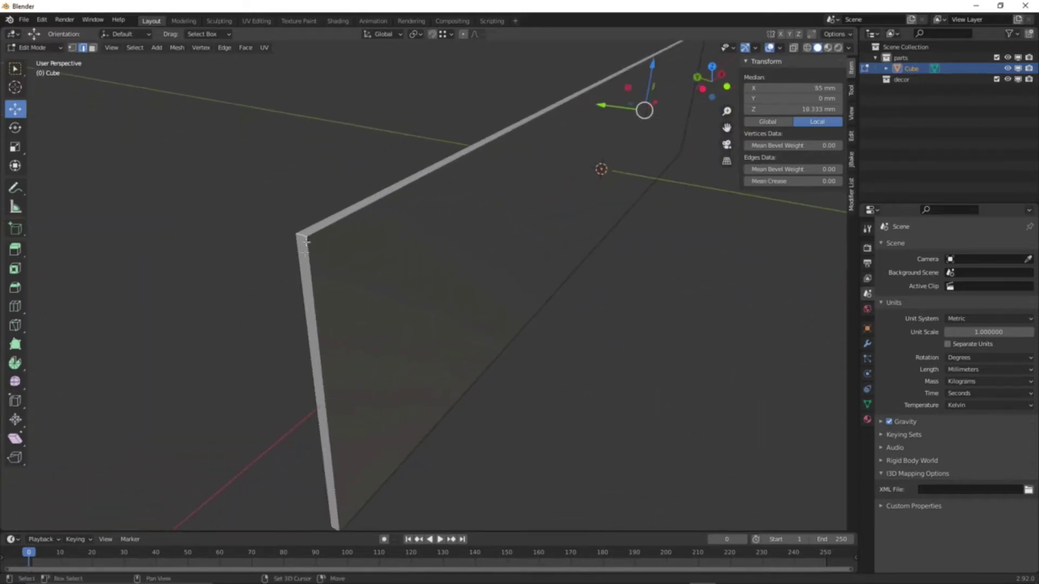
{"action": "left_click", "coordinate": [336, 527], "text": "shift"}
{"action": "middle_click_drag", "start_coordinate": [339, 527], "coordinate": [328, 420], "text": "shift"}
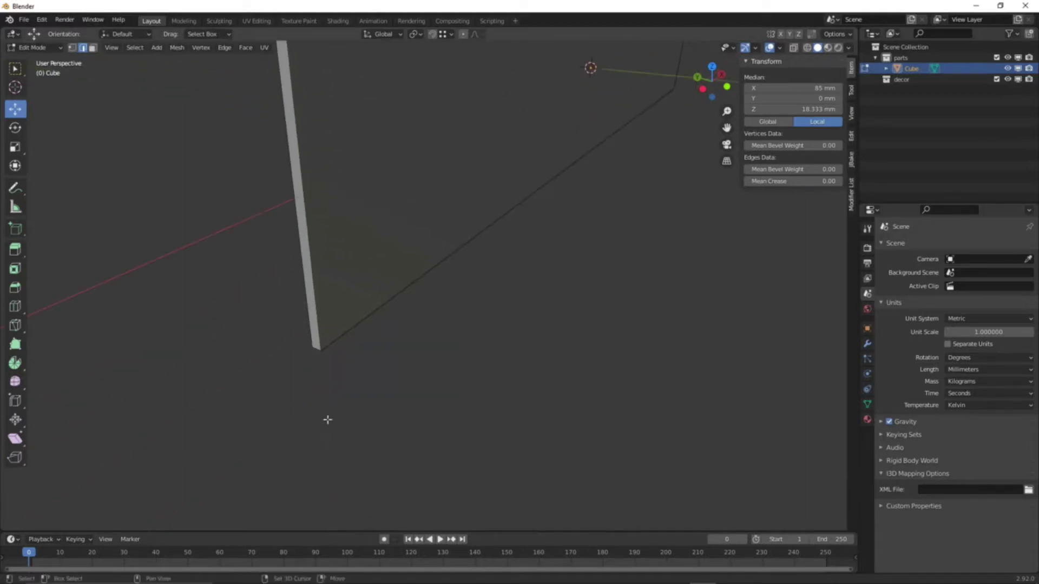
{"action": "key", "text": "a"}
{"action": "middle_click_drag", "start_coordinate": [393, 357], "coordinate": [458, 383]}
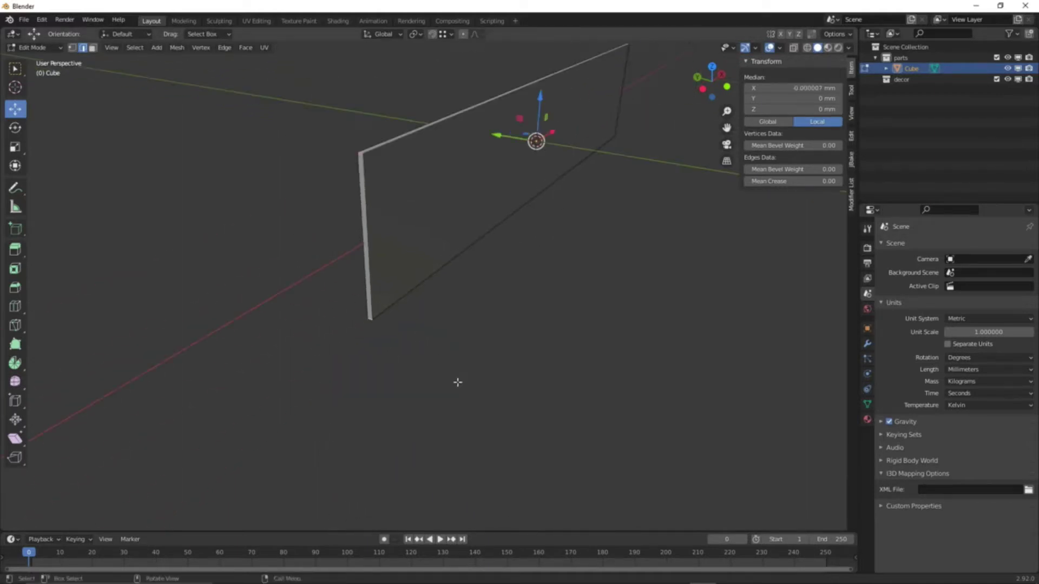
- Round the plate's four corner edges with a Bevel of 4 segments and a width of 9.5 mm
{"action": "key", "text": "ctrl+b"}
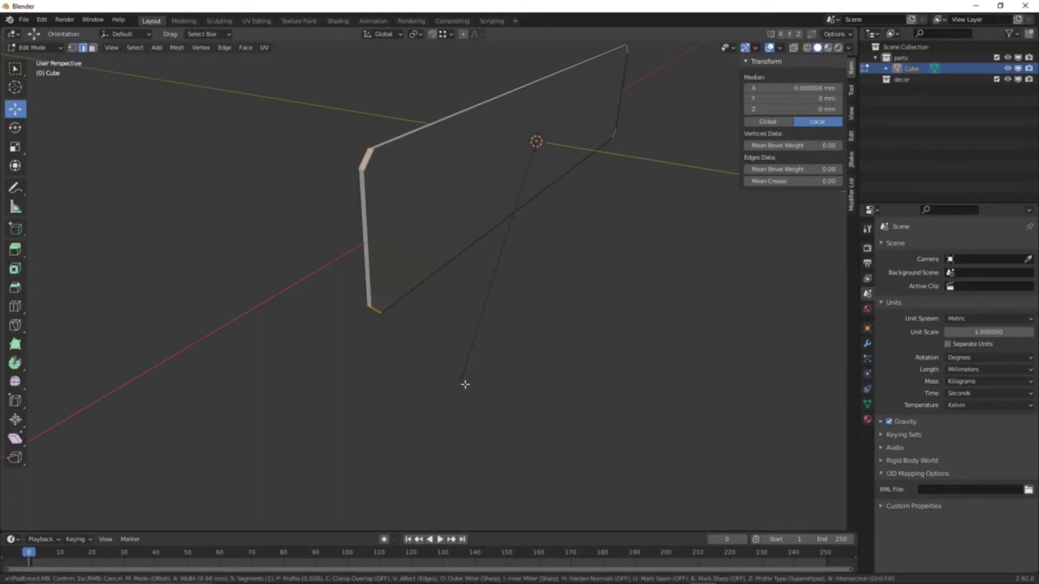
{"action": "scroll", "coordinate": [466, 384], "scroll_direction": "up", "scroll_amount": 1}
{"action": "scroll", "coordinate": [465, 384], "scroll_direction": "up", "scroll_amount": 1}
{"action": "left_click", "coordinate": [465, 385]}
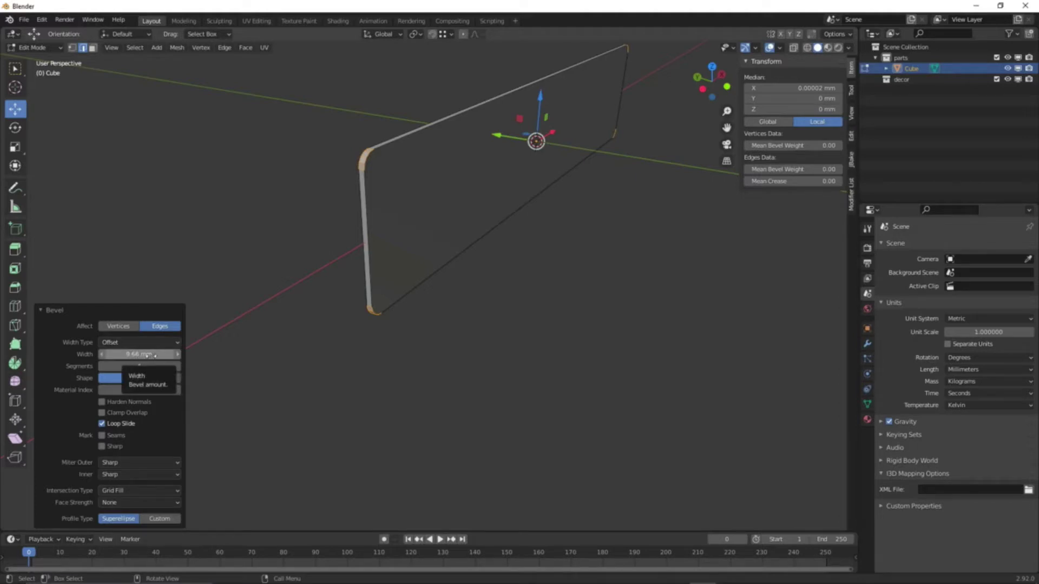
{"action": "left_click", "coordinate": [147, 356]}
{"action": "key", "text": "ctrl+a"}
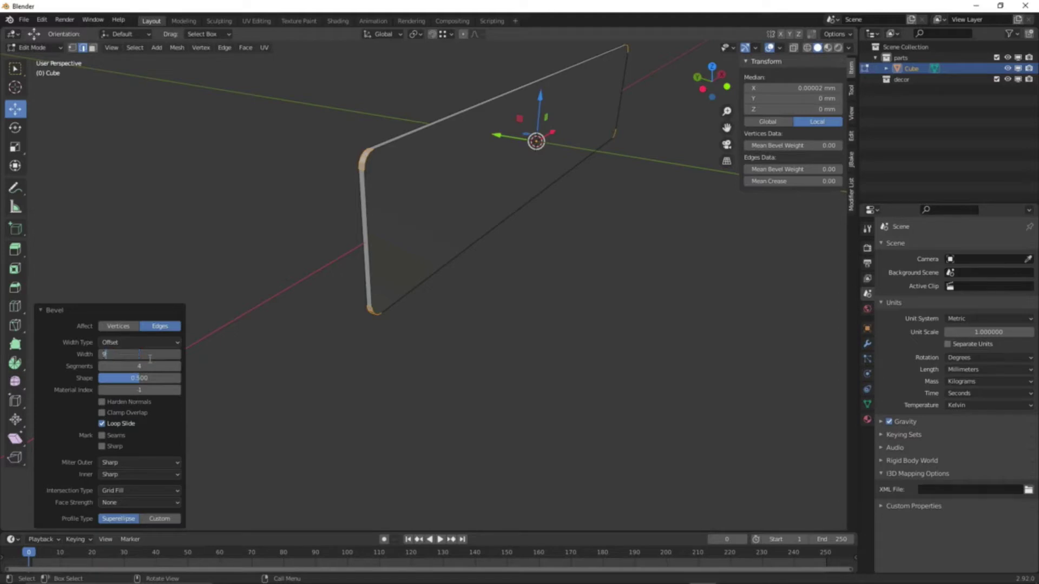
{"action": "type", "text": "9.5"}
{"action": "key", "text": "Return"}
{"action": "left_click", "coordinate": [515, 404]}
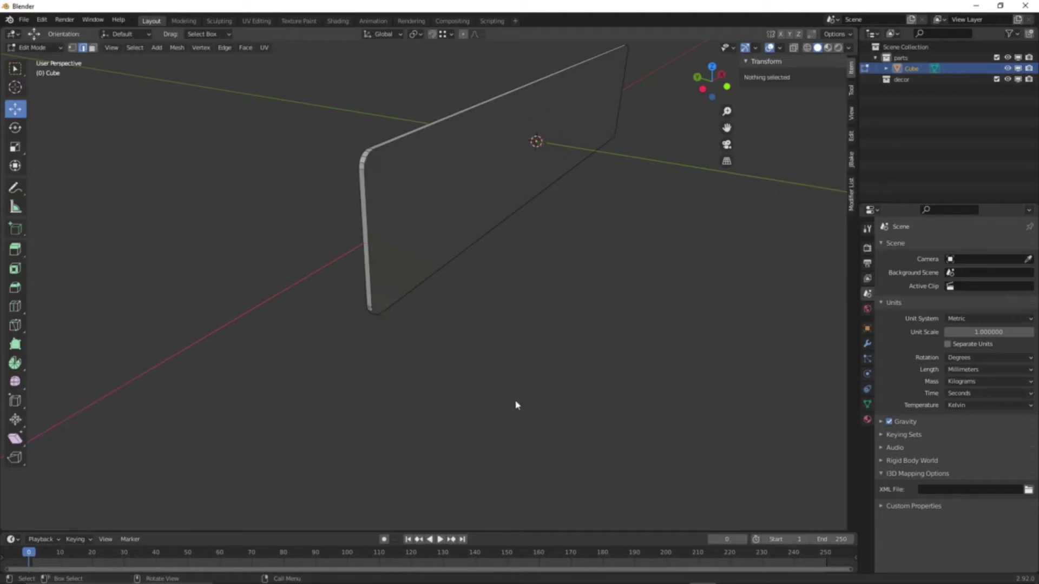
- Switch to face selection and inset the plate's large front face by about 2.8 mm
{"action": "middle_click_drag", "start_coordinate": [559, 299], "coordinate": [422, 297]}
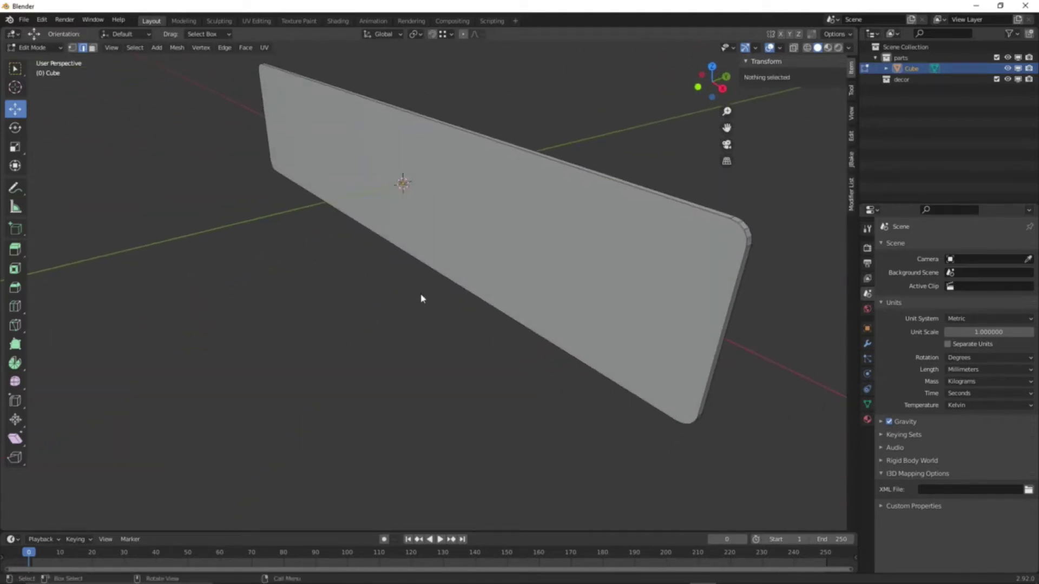
{"action": "left_click", "coordinate": [93, 49]}
{"action": "key", "text": "a"}
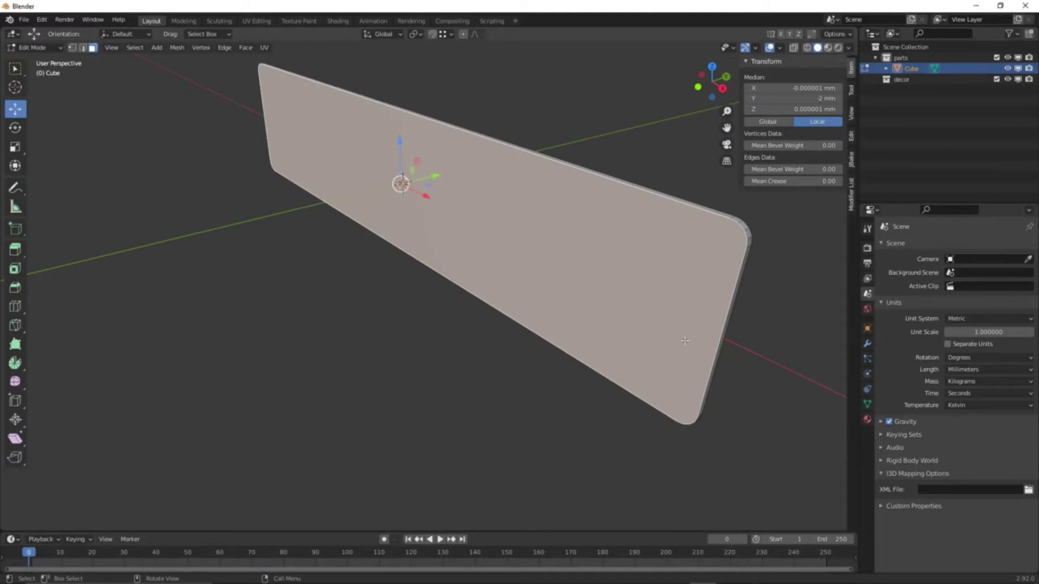
{"action": "key", "text": "i"}
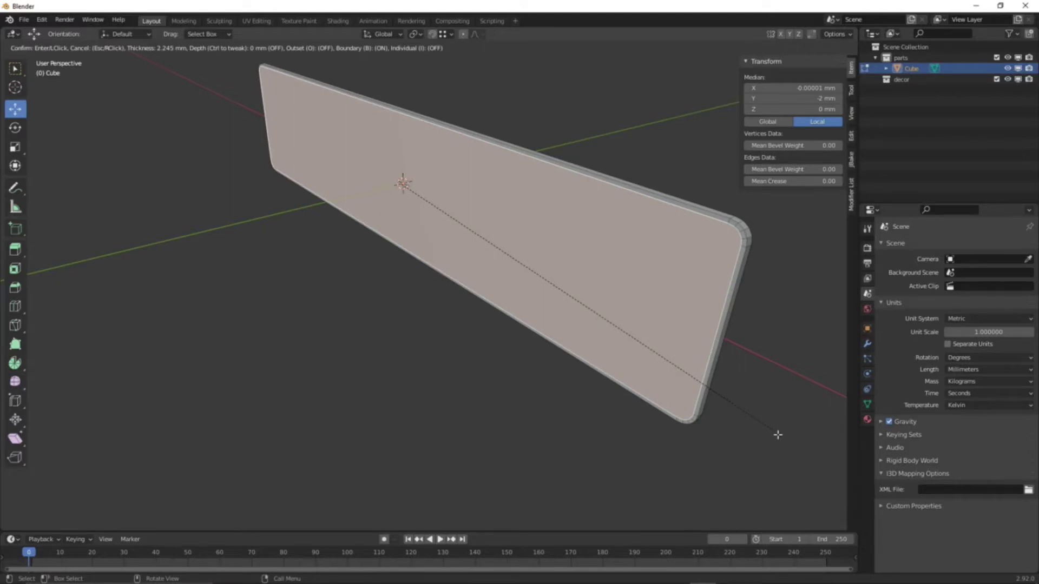
{"action": "left_click", "coordinate": [779, 434]}
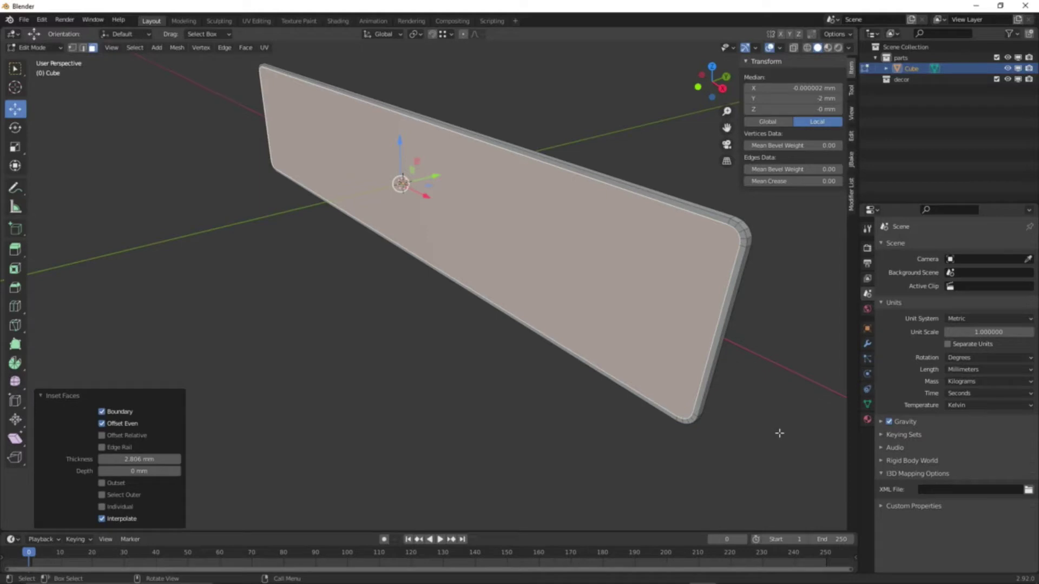
- Inset the plate's large front face a second time by about 3.5 mm
{"action": "key", "text": "i"}
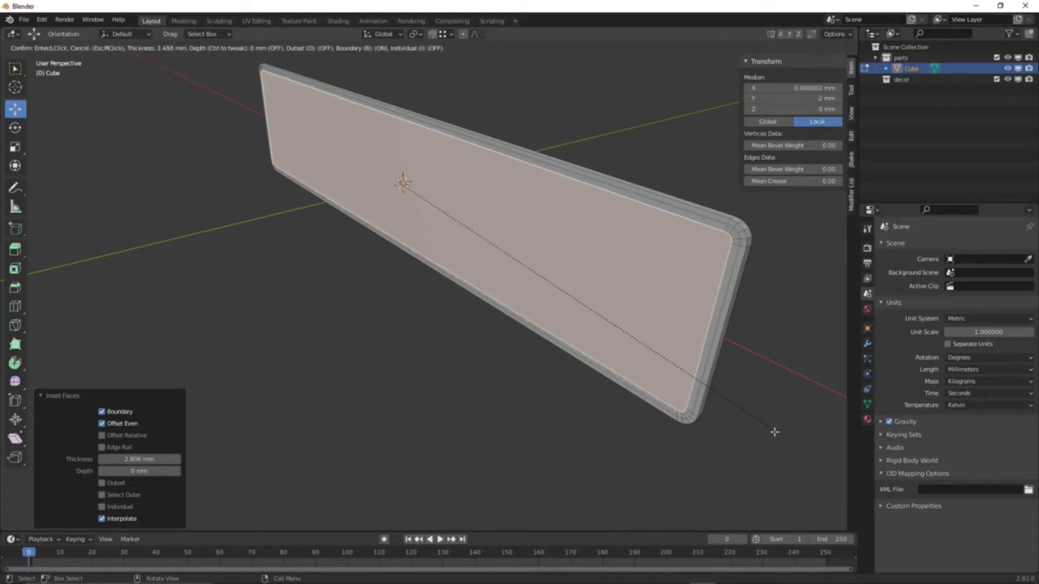
{"action": "left_click", "coordinate": [775, 432]}
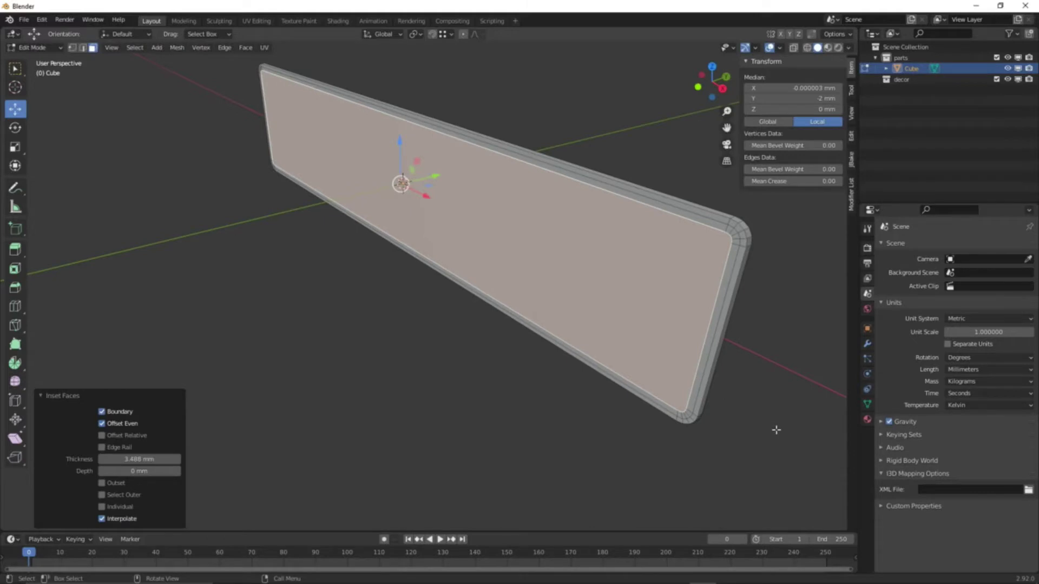
{"action": "left_click", "coordinate": [652, 505]}
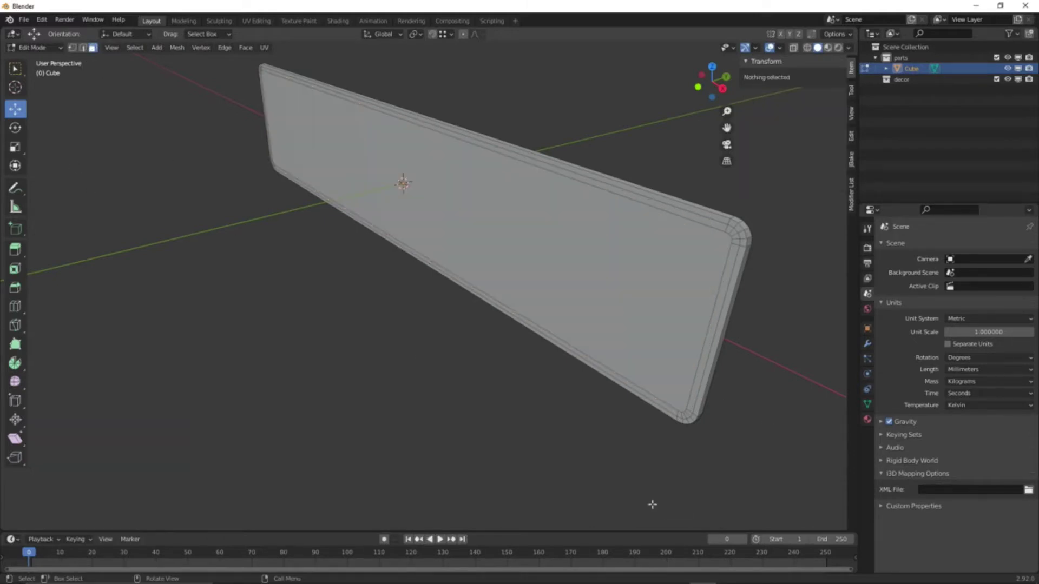
- Select the face loop between the two insets, separate it into its own object and return to Object Mode
{"action": "left_click", "coordinate": [740, 248], "text": "alt"}
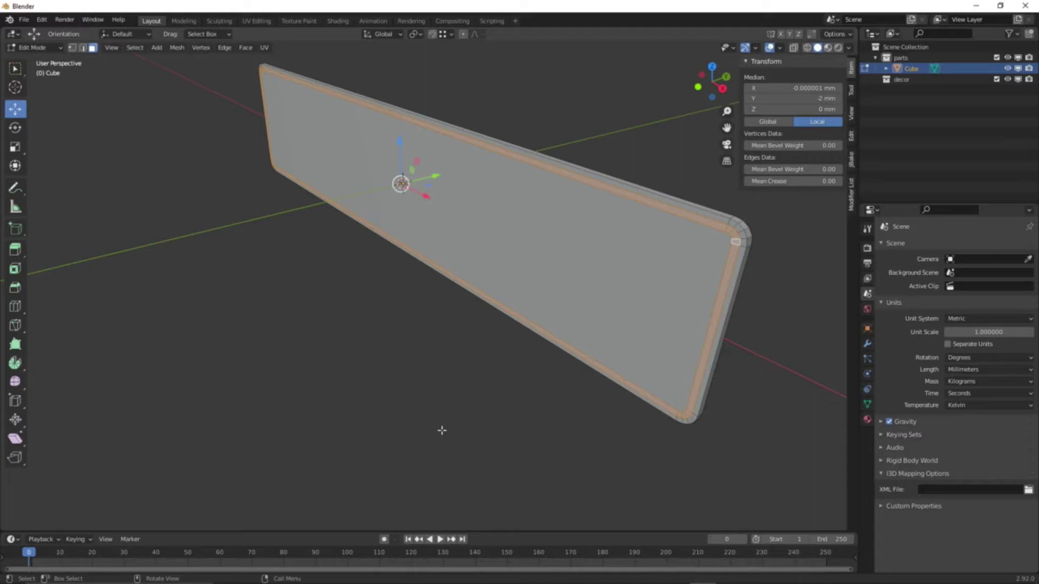
{"action": "key", "text": "p"}
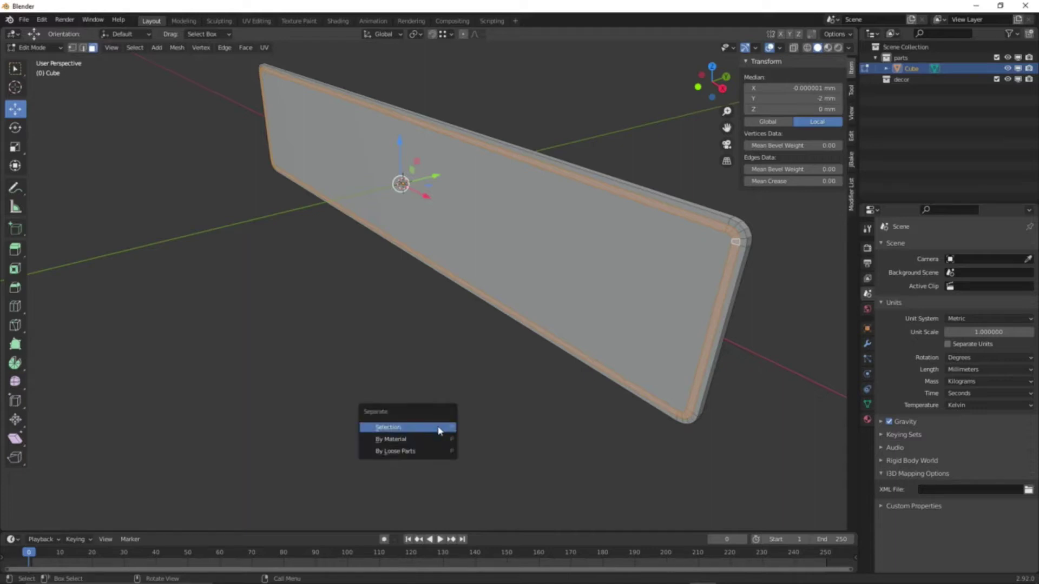
{"action": "left_click", "coordinate": [438, 430]}
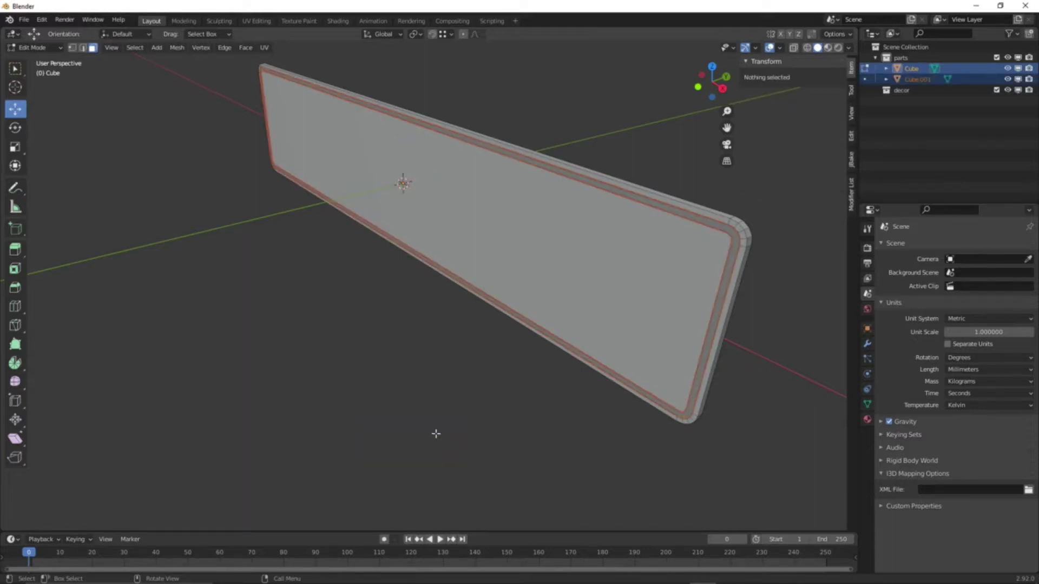
{"action": "key", "text": "Tab"}
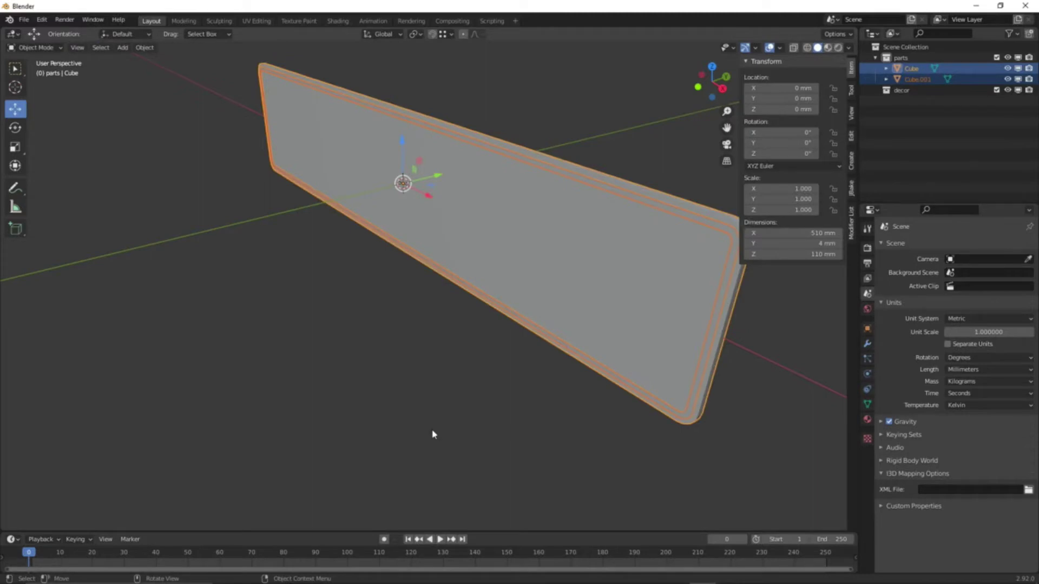
- Expand both objects in the outliner and rename the main plate object as plaque
{"action": "left_click", "coordinate": [615, 379]}
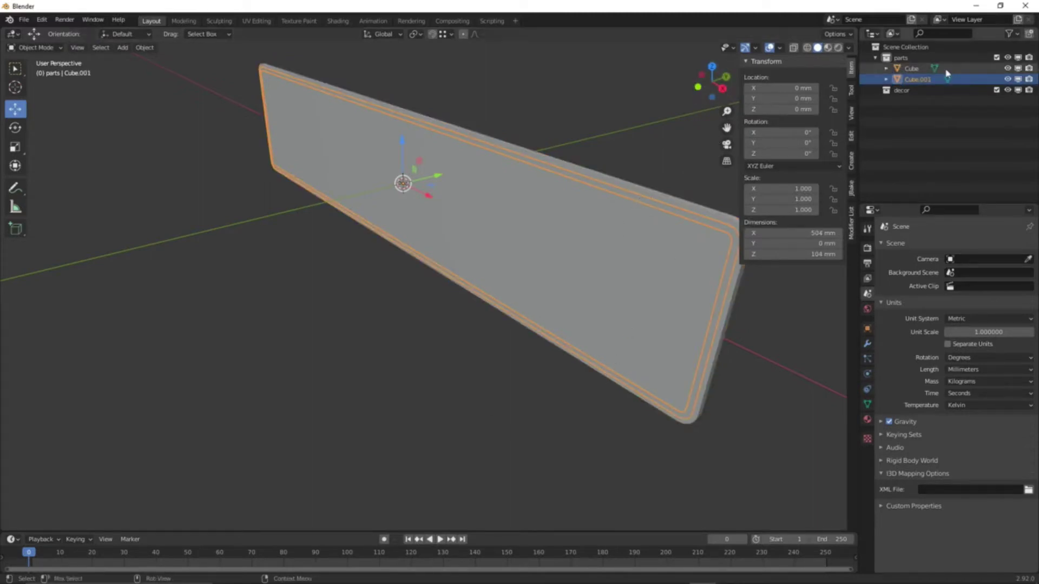
{"action": "left_click", "coordinate": [887, 68]}
{"action": "left_click", "coordinate": [886, 90]}
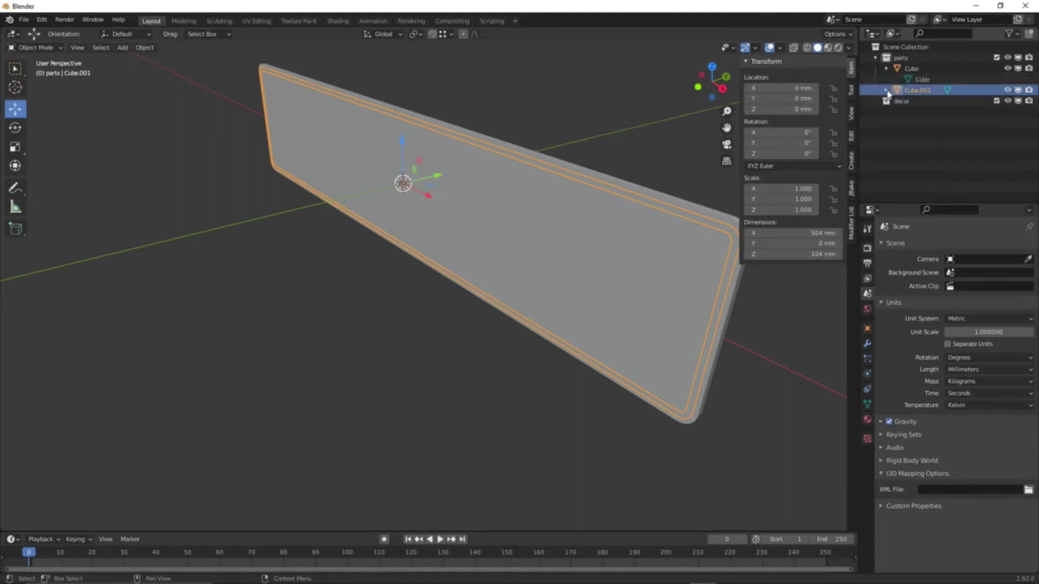
{"action": "double_click", "coordinate": [911, 69]}
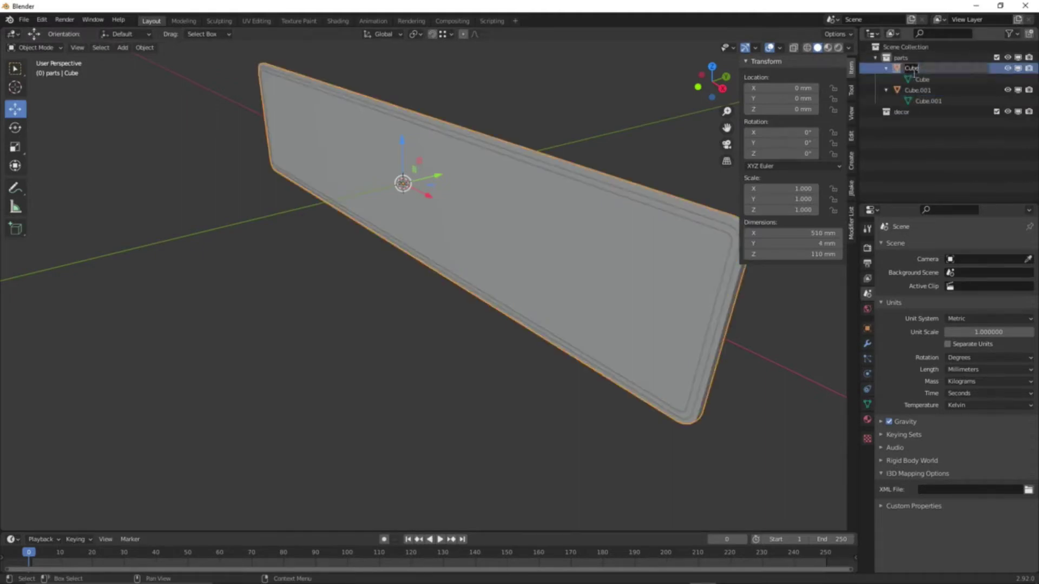
{"action": "type", "text": "plaque"}
{"action": "key", "text": "Return"}
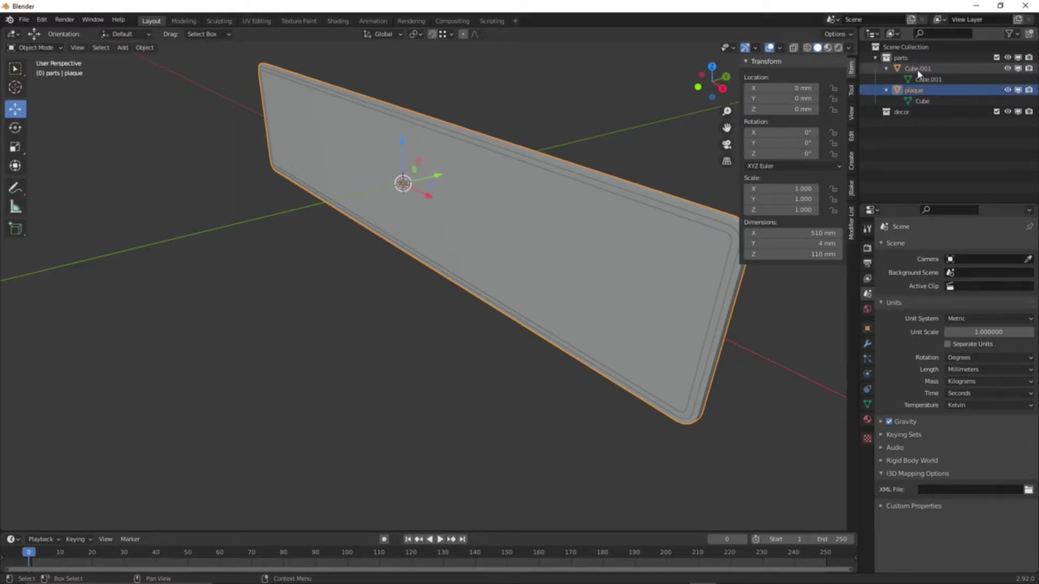
- Rename the plaque object's mesh data as plaque
{"action": "left_click", "coordinate": [919, 70]}
{"action": "double_click", "coordinate": [918, 69]}
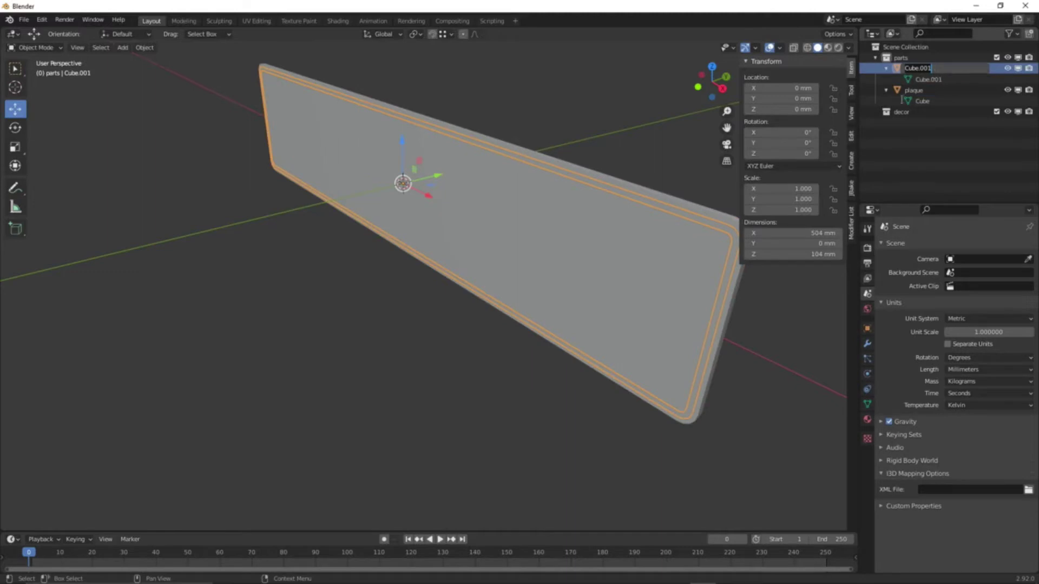
{"action": "double_click", "coordinate": [917, 93]}
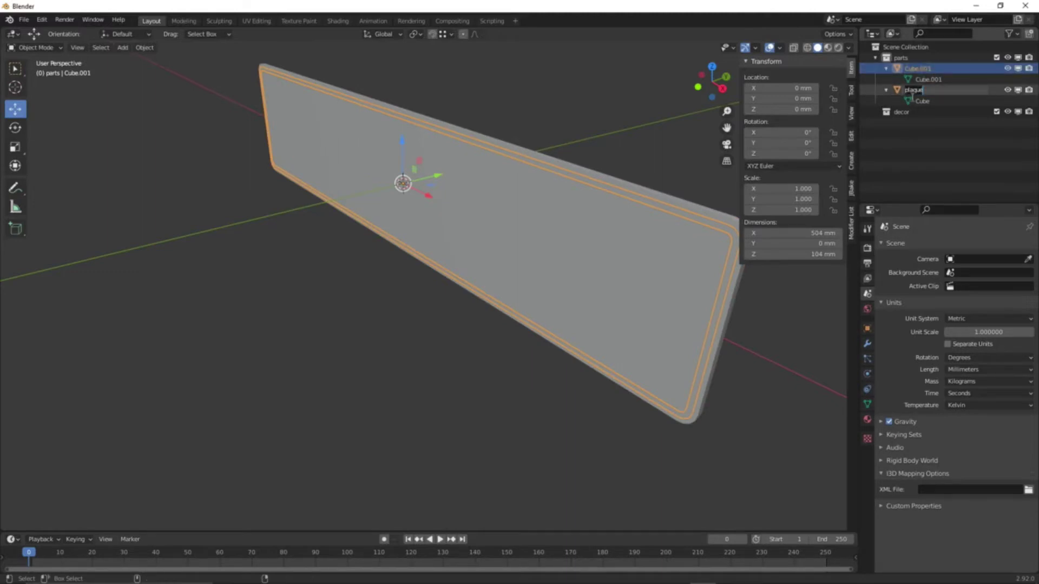
{"action": "double_click", "coordinate": [929, 103]}
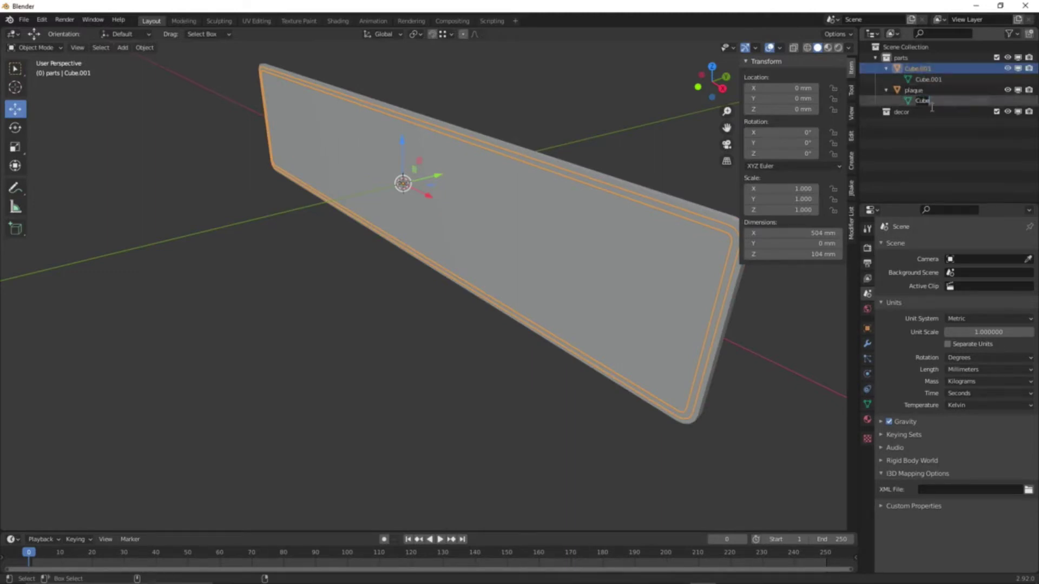
{"action": "type", "text": "plaque"}
{"action": "key", "text": "Return"}
{"action": "double_click", "coordinate": [929, 70]}
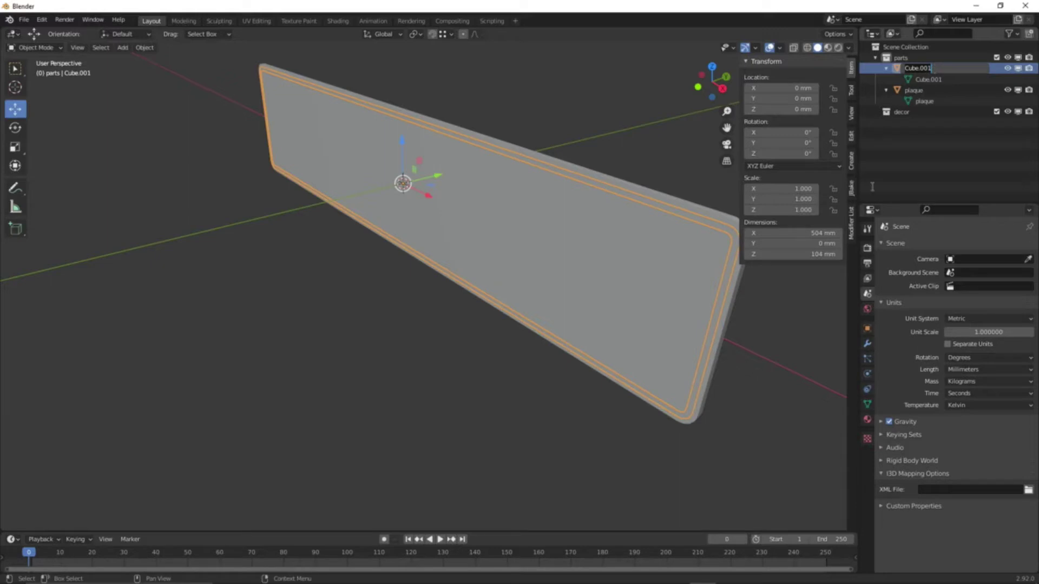
{"action": "key", "text": "Return"}
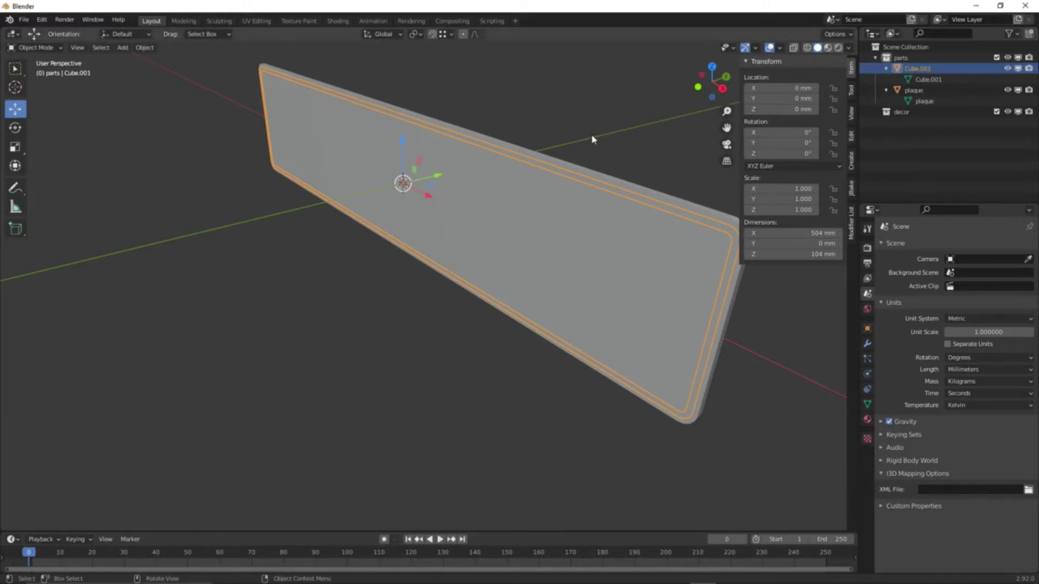
- Extrude all faces of the separated border strip outward by about 3.2 mm from the plaque's front
{"action": "key", "text": "Tab"}
{"action": "mouse_move", "coordinate": [684, 262]}
{"action": "middle_mouse_down"}
{"action": "mouse_move", "coordinate": [645, 262]}
{"action": "mouse_move", "coordinate": [670, 265]}
{"action": "middle_mouse_up"}
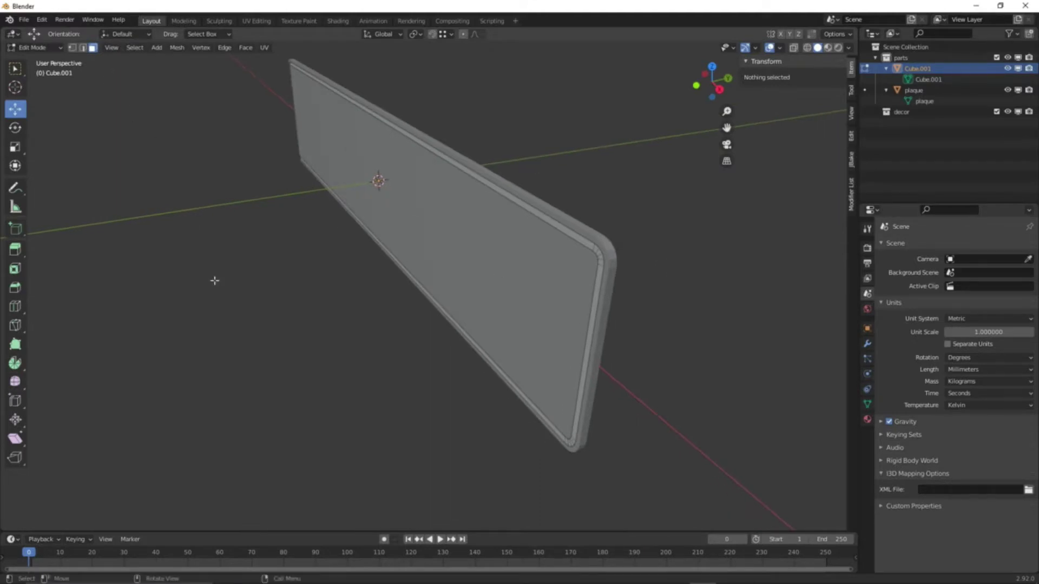
{"action": "key", "text": "a"}
{"action": "scroll", "coordinate": [278, 292], "scroll_direction": "up", "scroll_amount": 5}
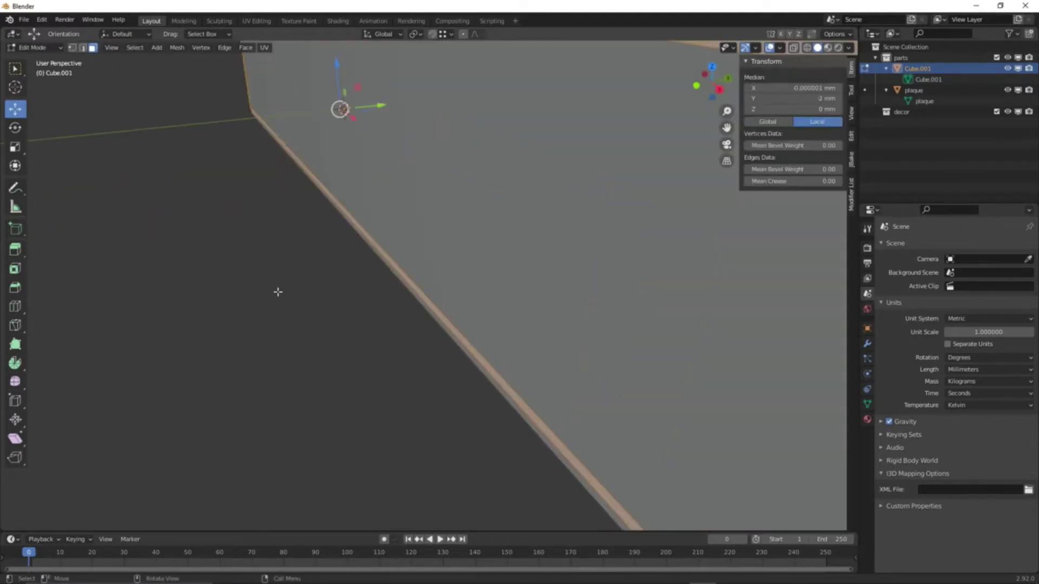
{"action": "scroll", "coordinate": [296, 290], "scroll_direction": "down", "scroll_amount": 2}
{"action": "scroll", "coordinate": [297, 291], "scroll_direction": "down", "scroll_amount": 3}
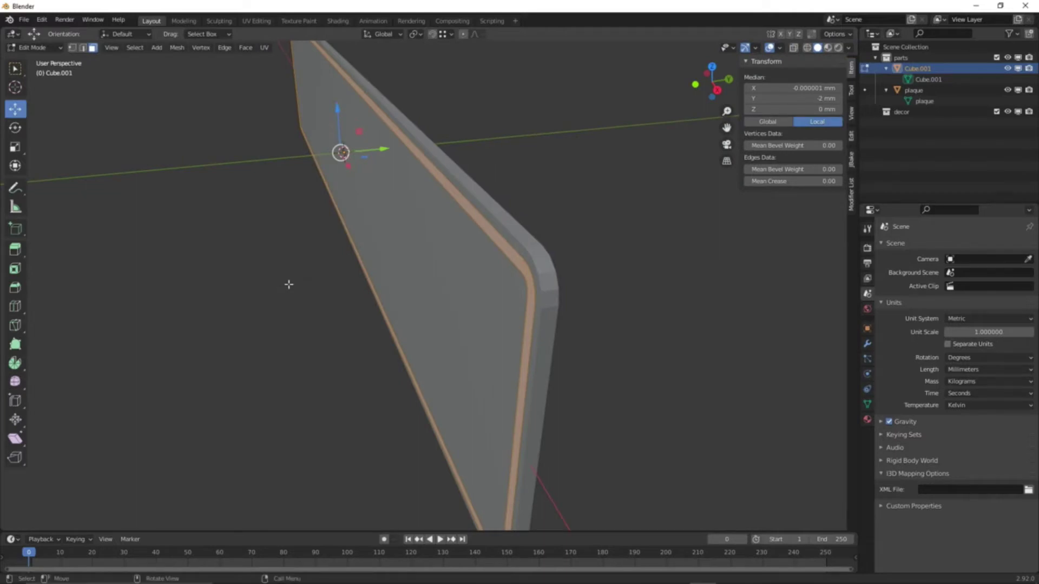
{"action": "key", "text": "e"}
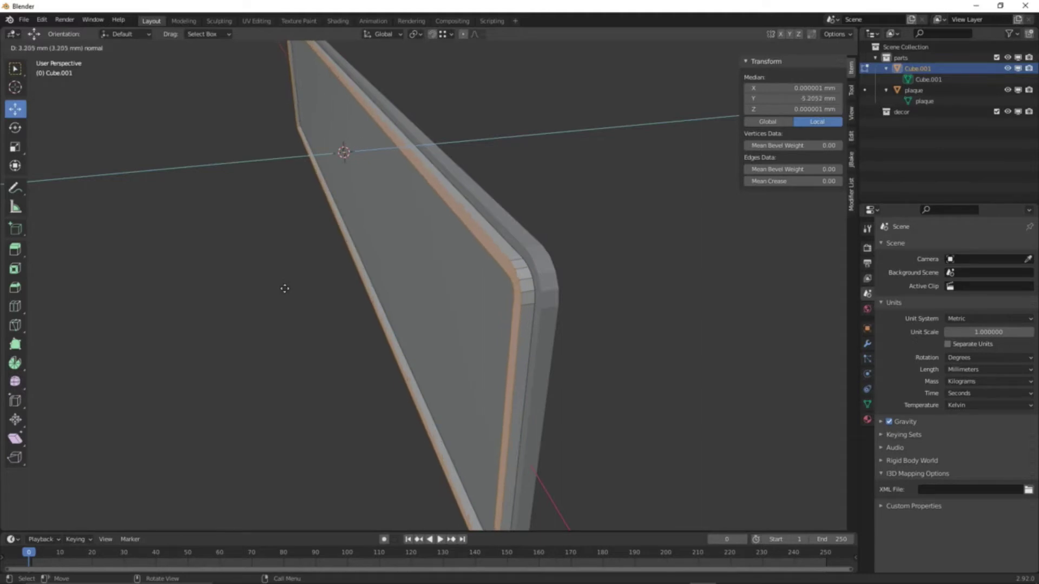
{"action": "left_click", "coordinate": [284, 289]}
{"action": "middle_click_drag", "start_coordinate": [264, 308], "coordinate": [433, 360]}
{"action": "key", "text": "Tab"}
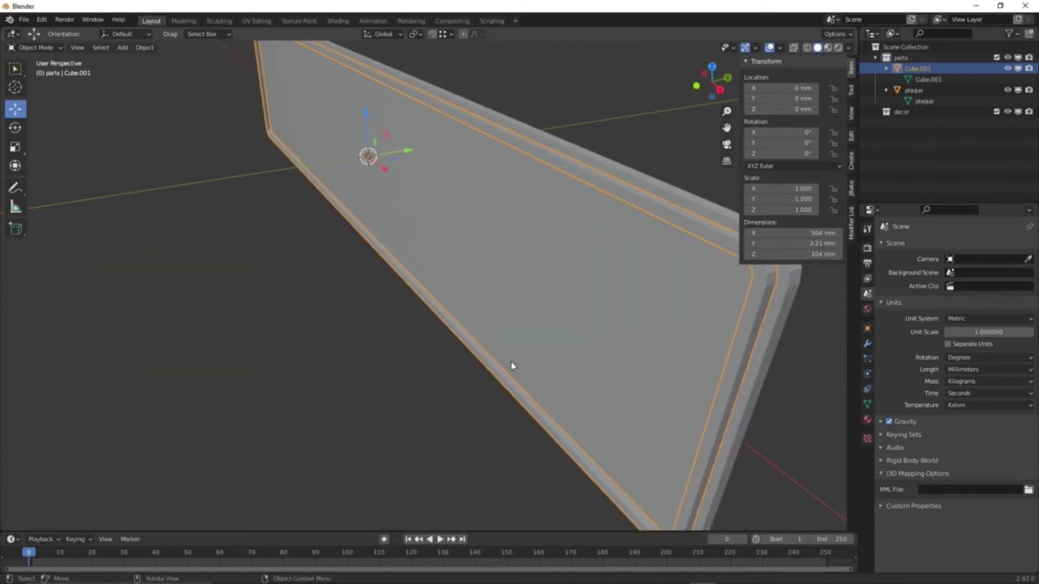
- Select the raised border's outer and inner side face loops, merge their normals and return to Object Mode
{"action": "key", "text": "Tab"}
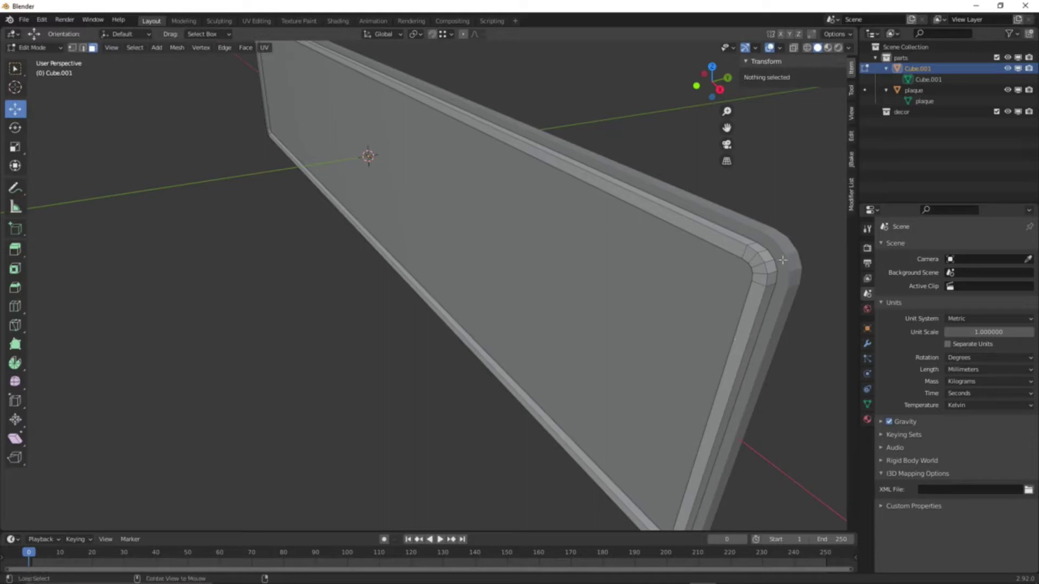
{"action": "left_click", "coordinate": [758, 247], "text": "alt"}
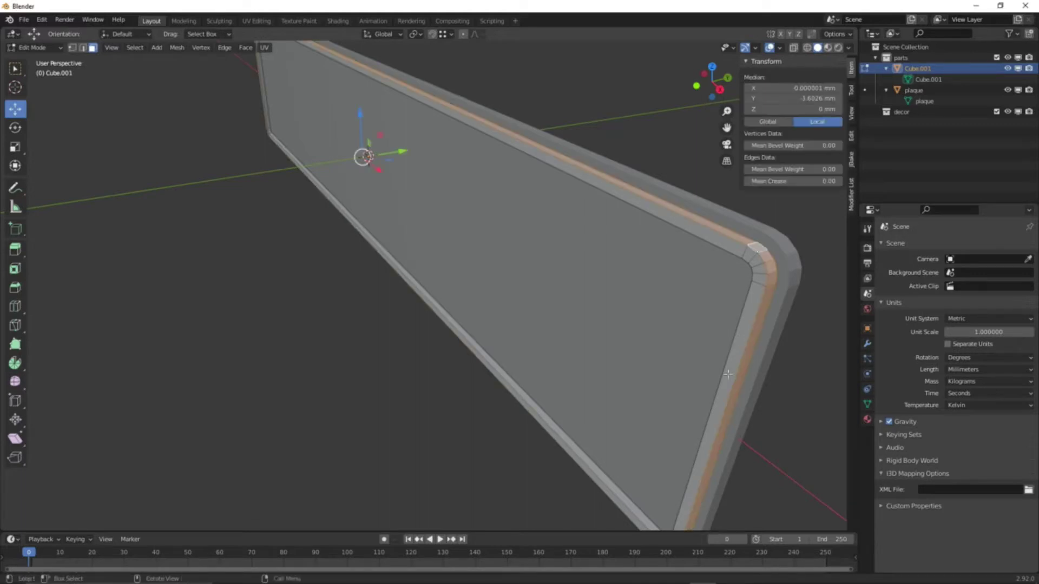
{"action": "middle_click_drag", "start_coordinate": [583, 431], "coordinate": [605, 433]}
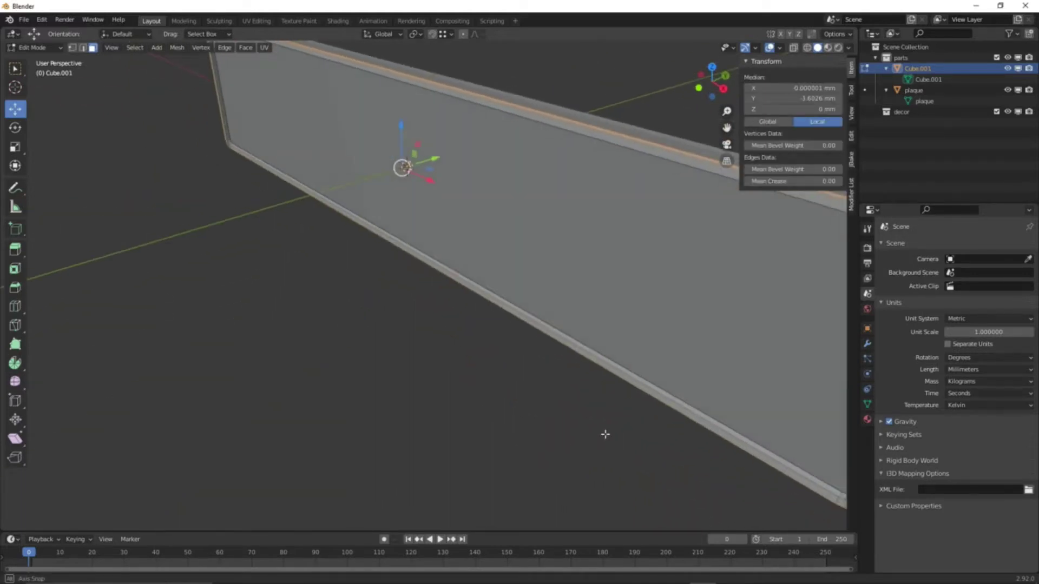
{"action": "middle_click_drag", "start_coordinate": [658, 464], "coordinate": [622, 420]}
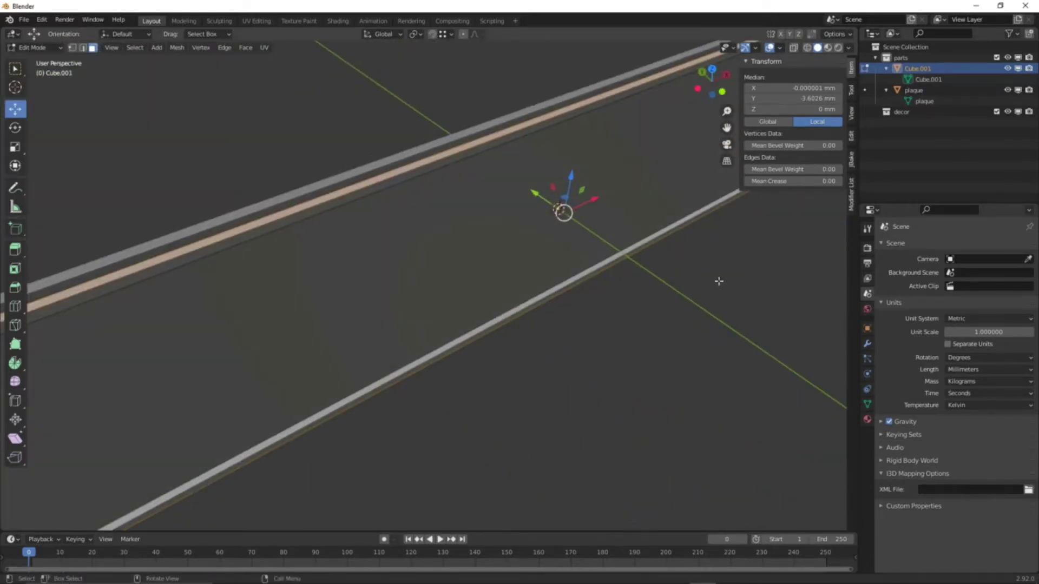
{"action": "scroll", "coordinate": [443, 454], "scroll_direction": "down", "scroll_amount": 5}
{"action": "scroll", "coordinate": [487, 413], "scroll_direction": "up", "scroll_amount": 3}
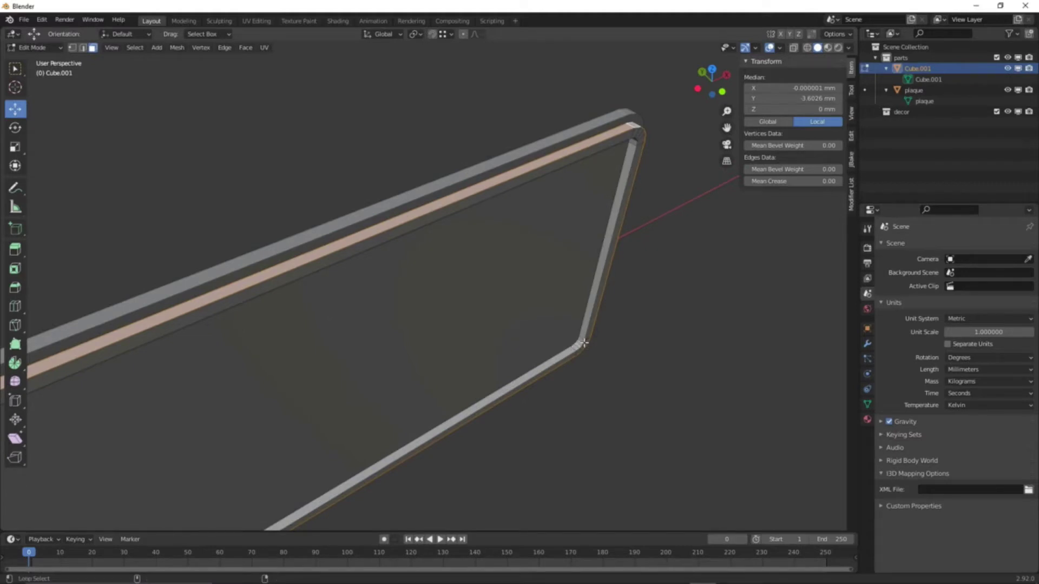
{"action": "left_click", "coordinate": [584, 343], "text": "alt"}
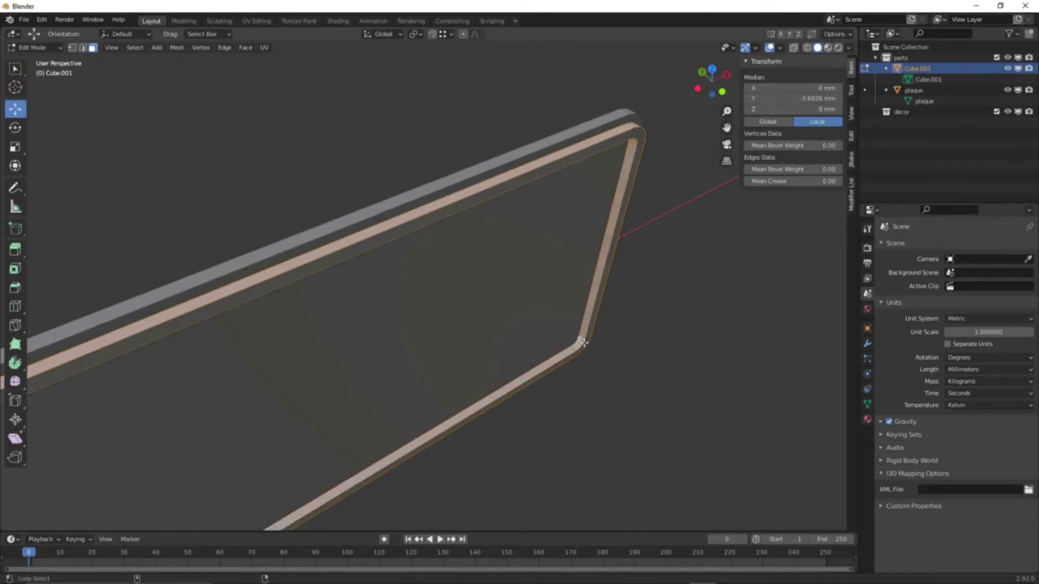
{"action": "middle_click_drag", "start_coordinate": [621, 378], "coordinate": [561, 370]}
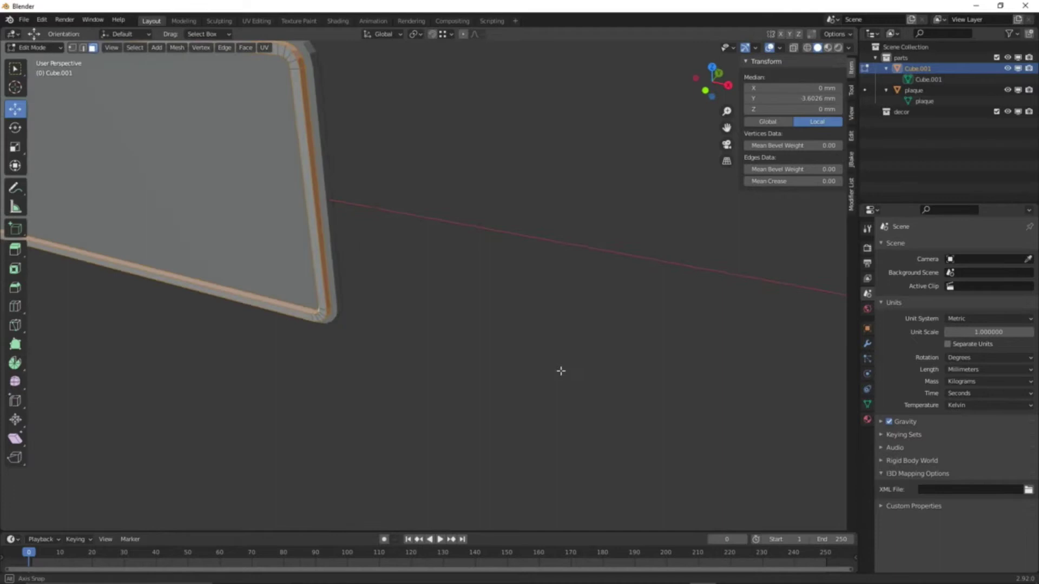
{"action": "left_click", "coordinate": [177, 48]}
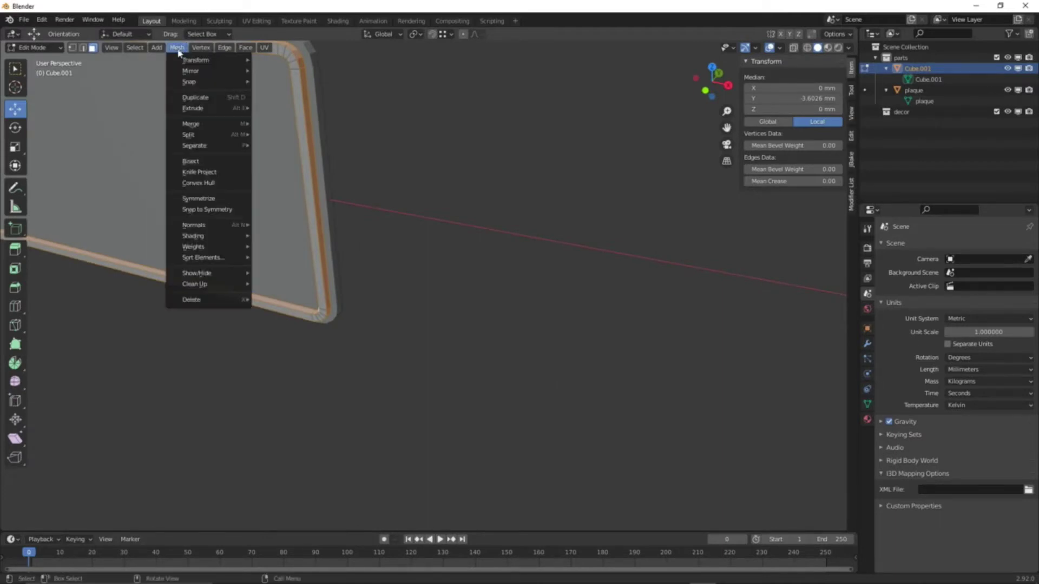
{"action": "mouse_move", "coordinate": [217, 230]}
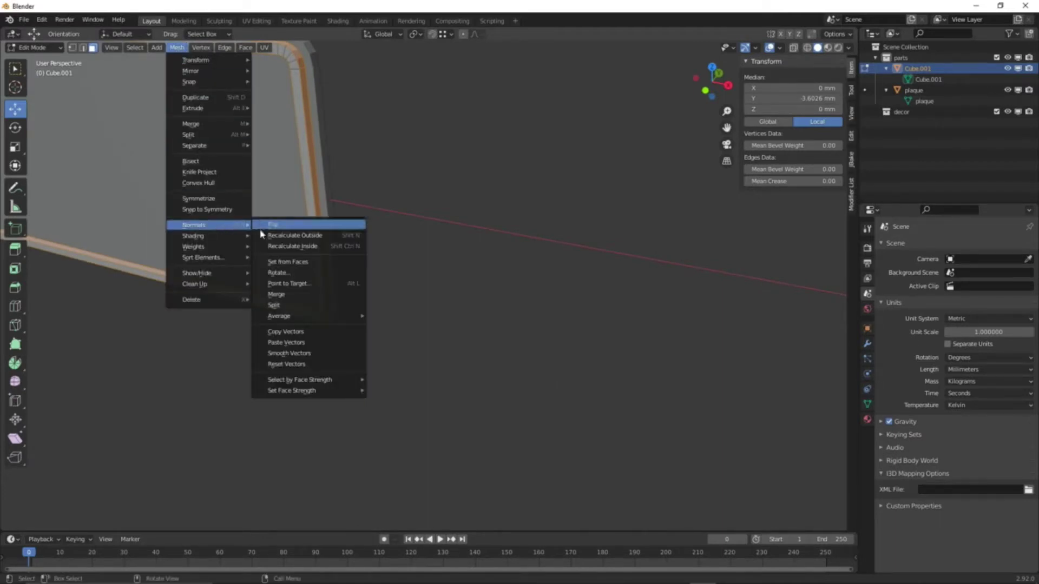
{"action": "left_click", "coordinate": [286, 295]}
{"action": "left_click", "coordinate": [399, 378]}
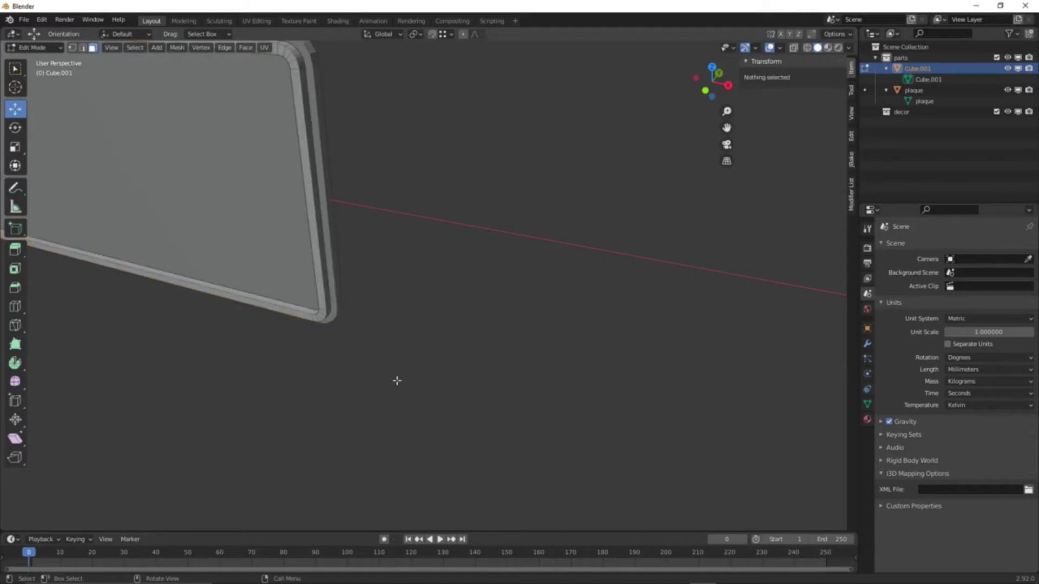
{"action": "middle_click_drag", "start_coordinate": [398, 378], "coordinate": [388, 383]}
{"action": "key", "text": "Tab"}
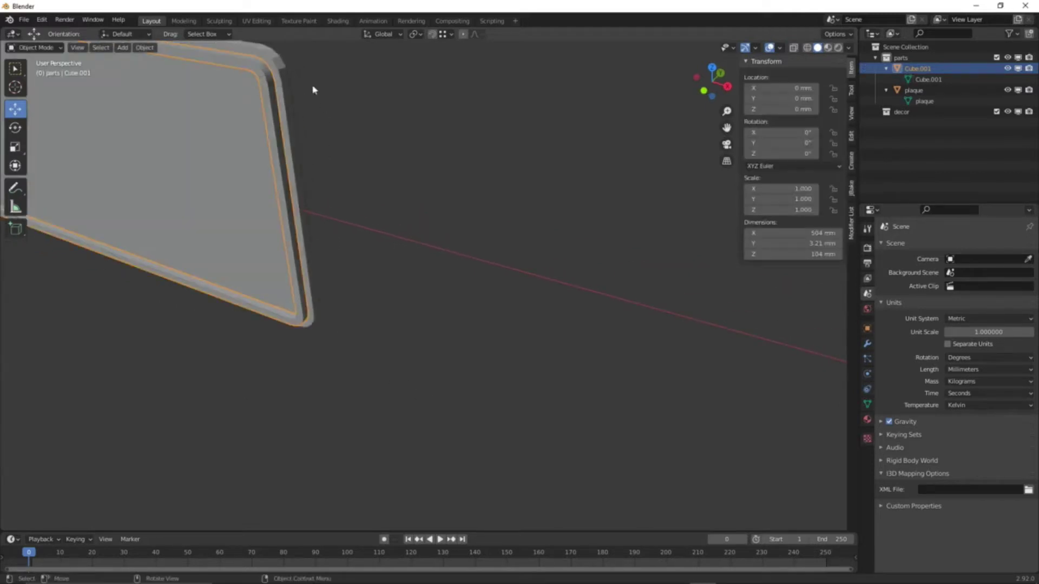
- Select the plaque's outer side face loop, merge its normals and return to Object Mode
{"action": "left_click", "coordinate": [283, 80]}
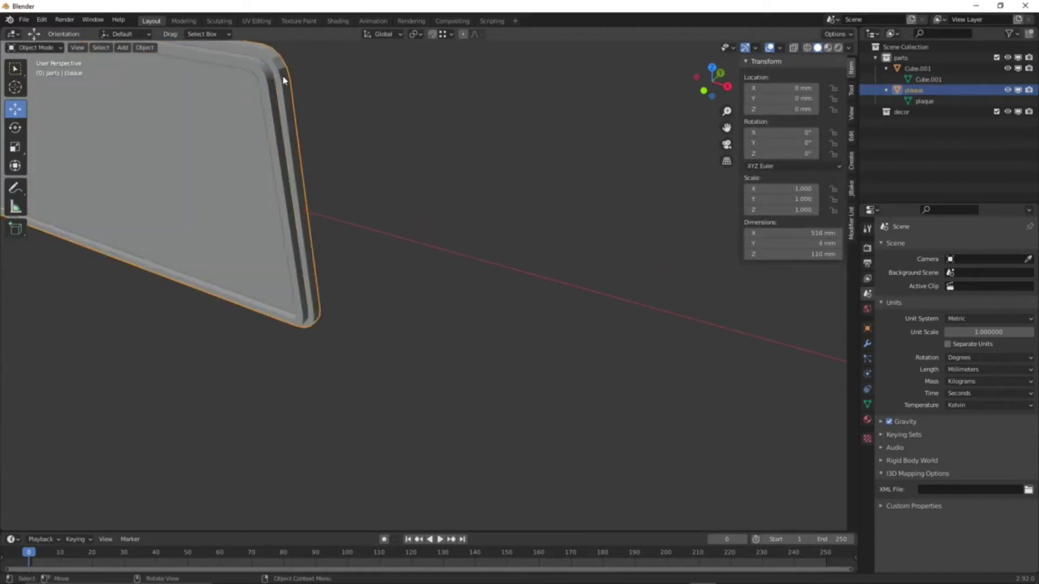
{"action": "key", "text": "Tab"}
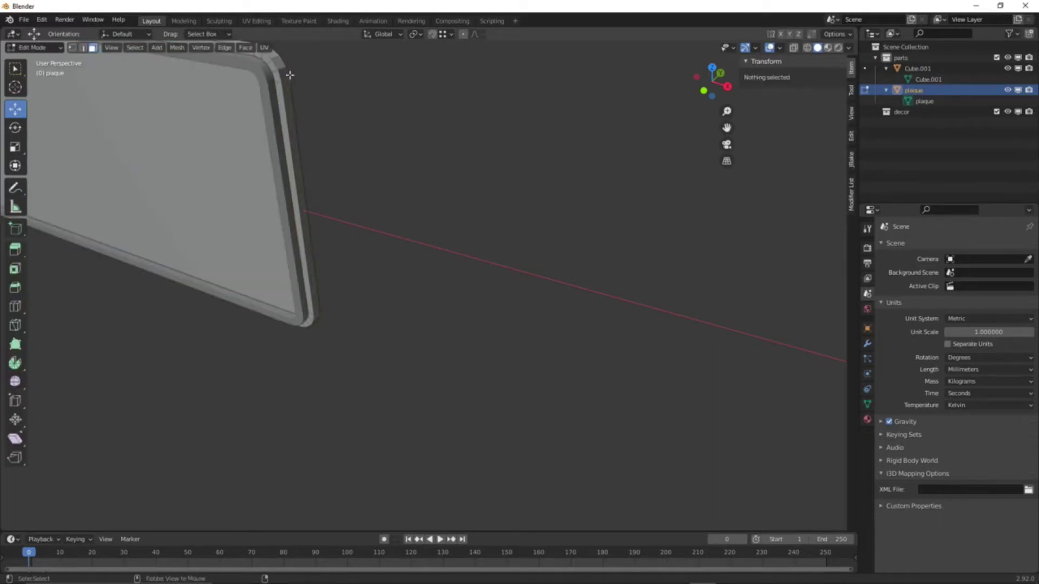
{"action": "left_click", "coordinate": [289, 86], "text": "alt"}
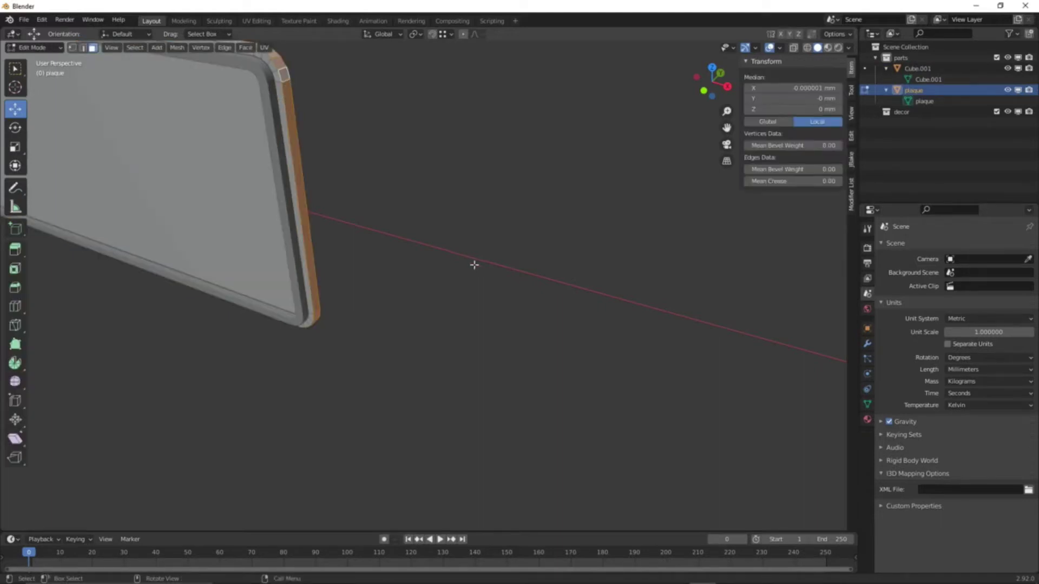
{"action": "left_click", "coordinate": [177, 48]}
{"action": "mouse_move", "coordinate": [195, 226]}
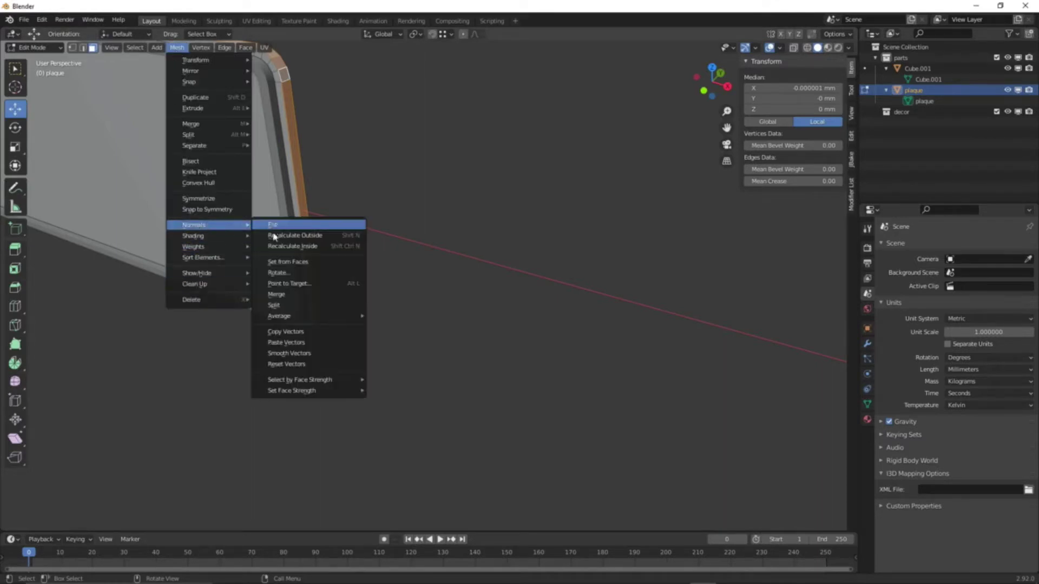
{"action": "left_click", "coordinate": [283, 295]}
{"action": "key", "text": "alt+a"}
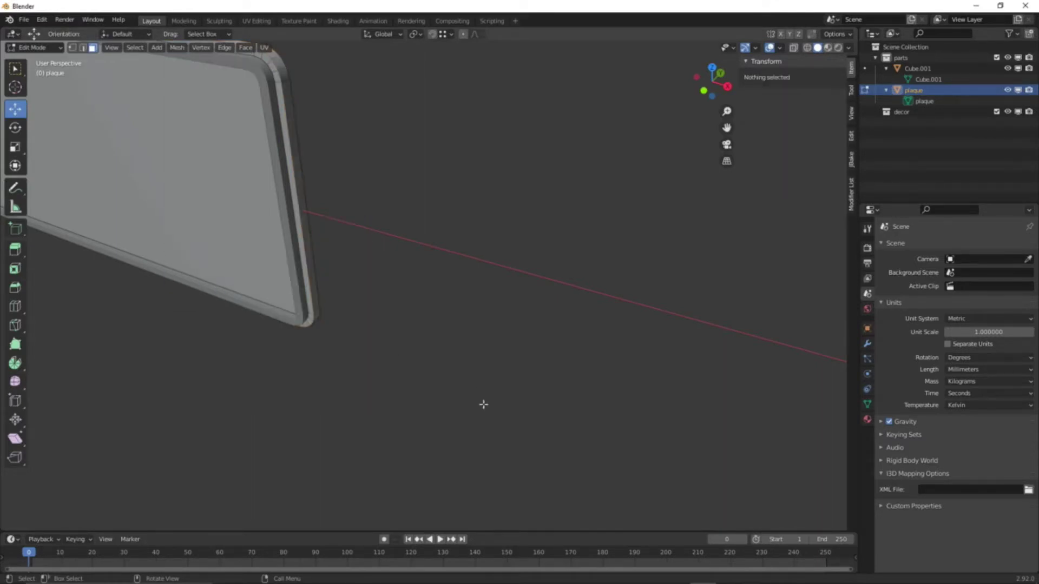
{"action": "key", "text": "Tab"}
- Switch to the front view and hide both the border and the plaque objects
{"action": "scroll", "coordinate": [473, 404], "scroll_direction": "down", "scroll_amount": 4}
{"action": "middle_click_drag", "start_coordinate": [283, 302], "coordinate": [584, 330], "text": "shift"}
{"action": "left_click", "coordinate": [617, 331]}
{"action": "scroll", "coordinate": [617, 331], "scroll_direction": "up", "scroll_amount": 5}
{"action": "middle_click_drag", "start_coordinate": [468, 341], "coordinate": [415, 276]}
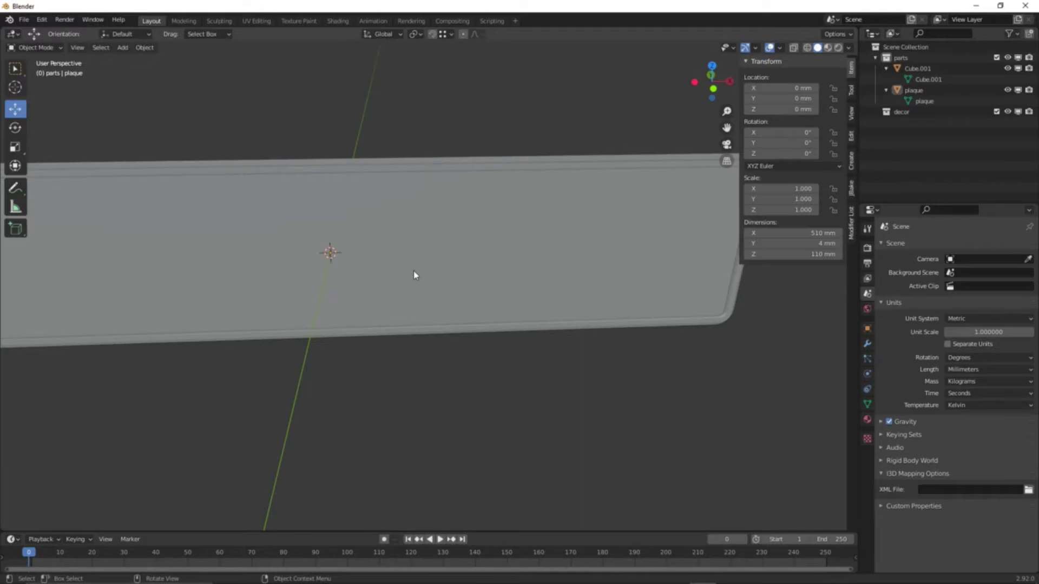
{"action": "key", "text": "KP_1"}
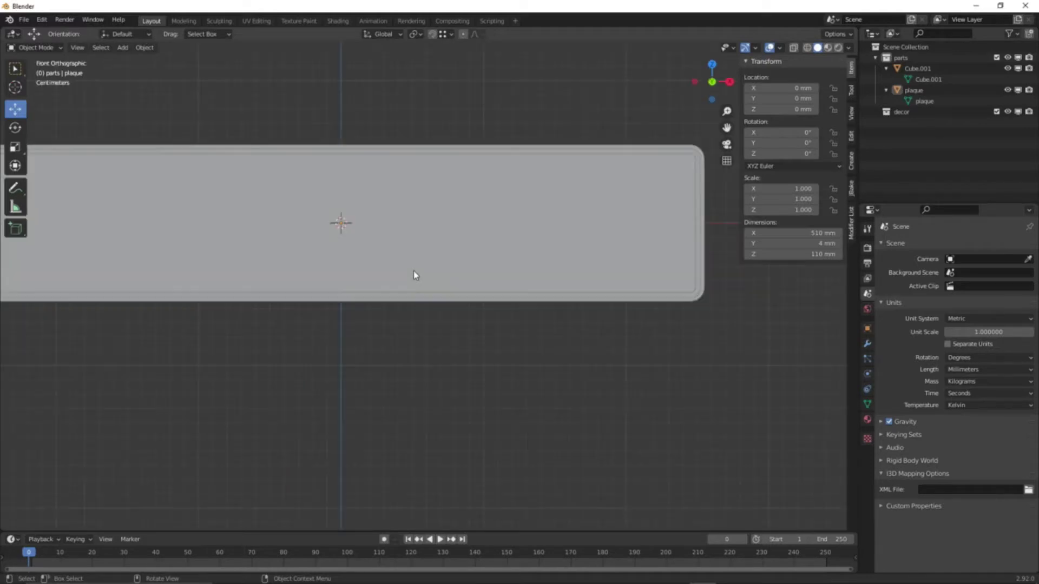
{"action": "scroll", "coordinate": [335, 303], "scroll_direction": "down", "scroll_amount": 2}
{"action": "middle_click_drag", "start_coordinate": [325, 297], "coordinate": [370, 303], "text": "shift"}
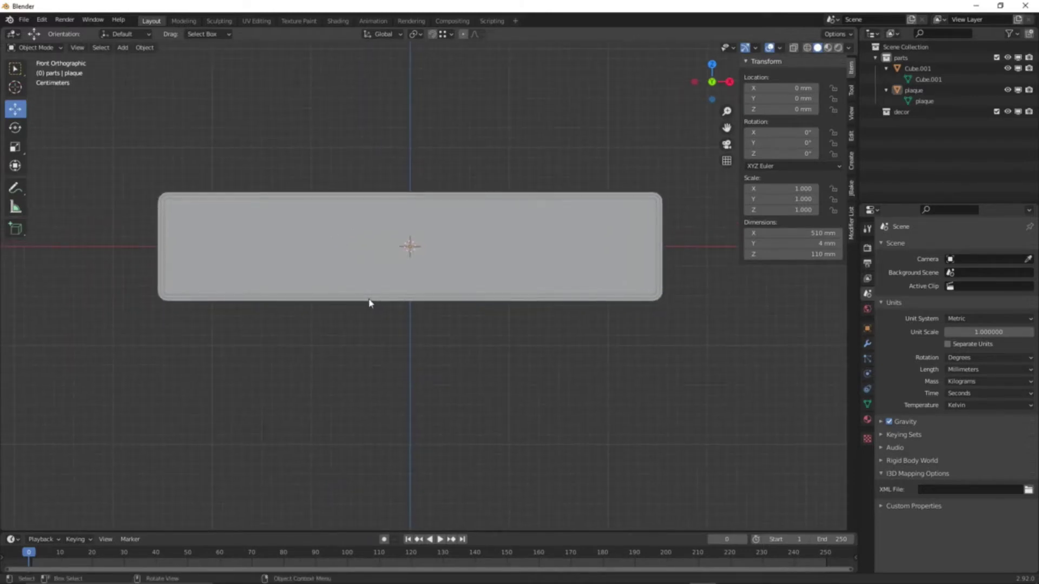
{"action": "left_click", "coordinate": [1008, 68]}
{"action": "left_click", "coordinate": [1008, 90]}
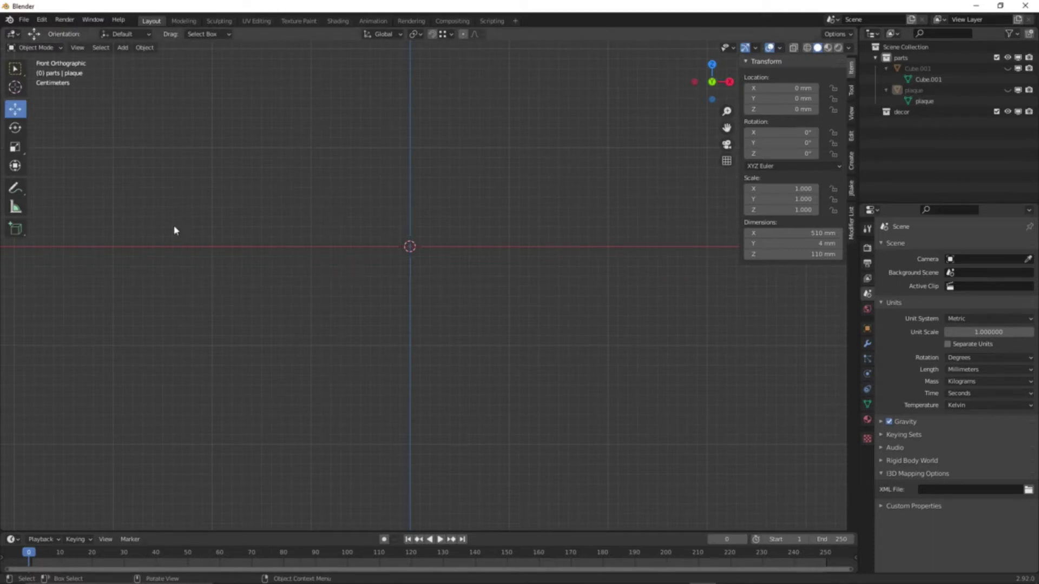
- Import text.png from the desktop's tuto_plaques folder as an image plane
{"action": "key", "text": "shift+a"}
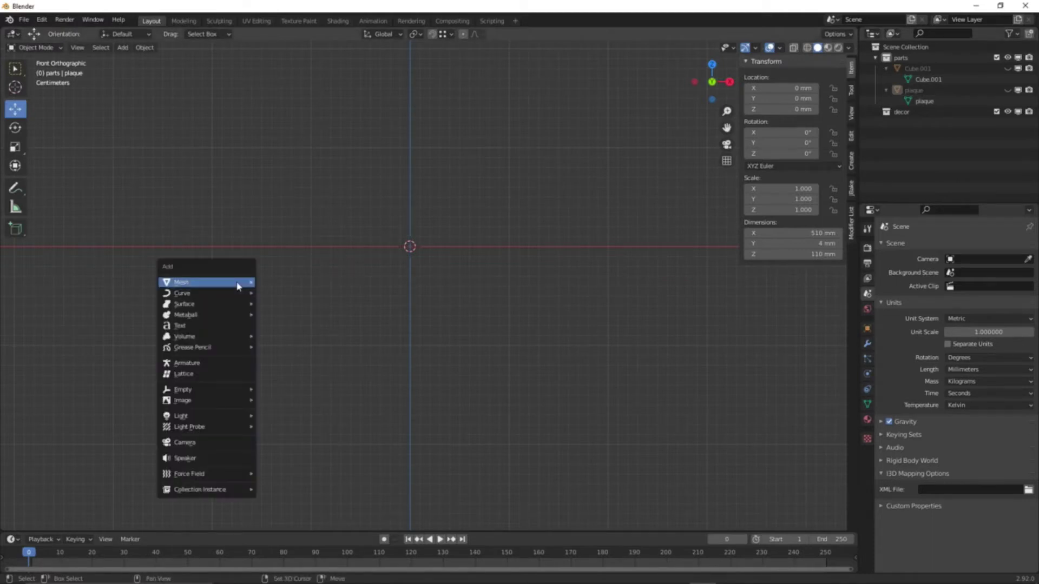
{"action": "mouse_move", "coordinate": [238, 284]}
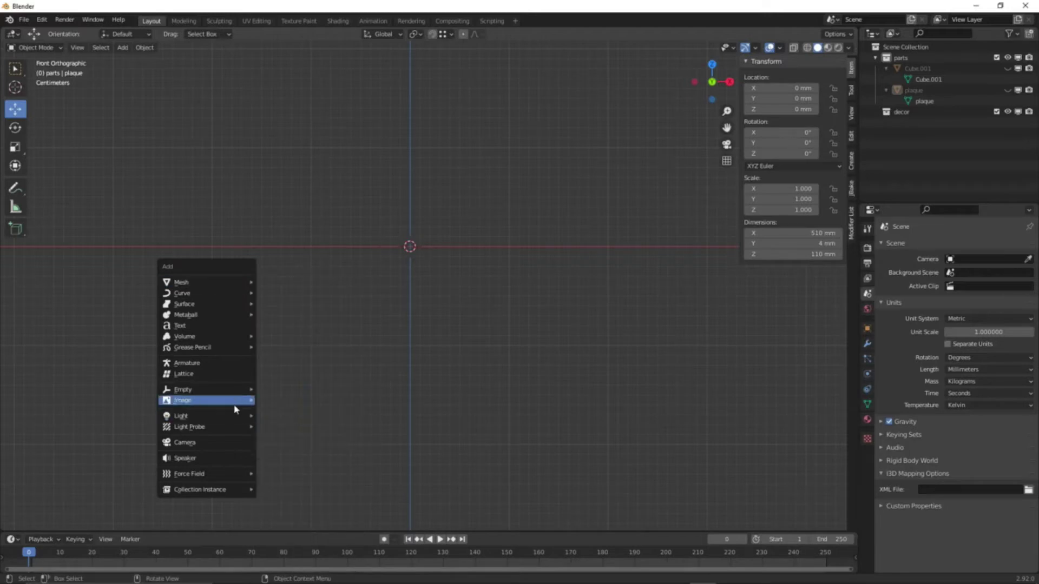
{"action": "mouse_move", "coordinate": [236, 410]}
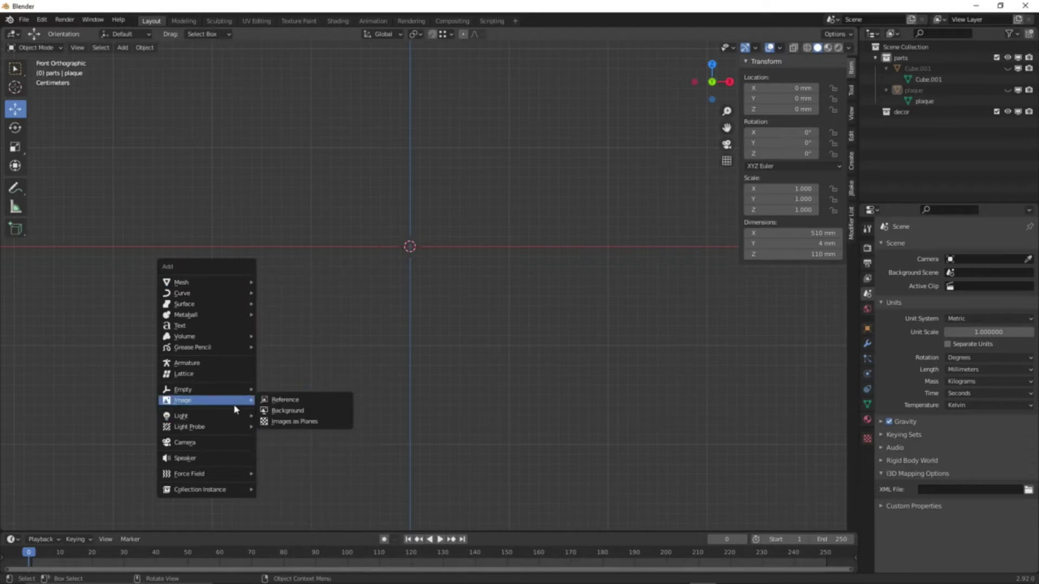
{"action": "left_click", "coordinate": [286, 423]}
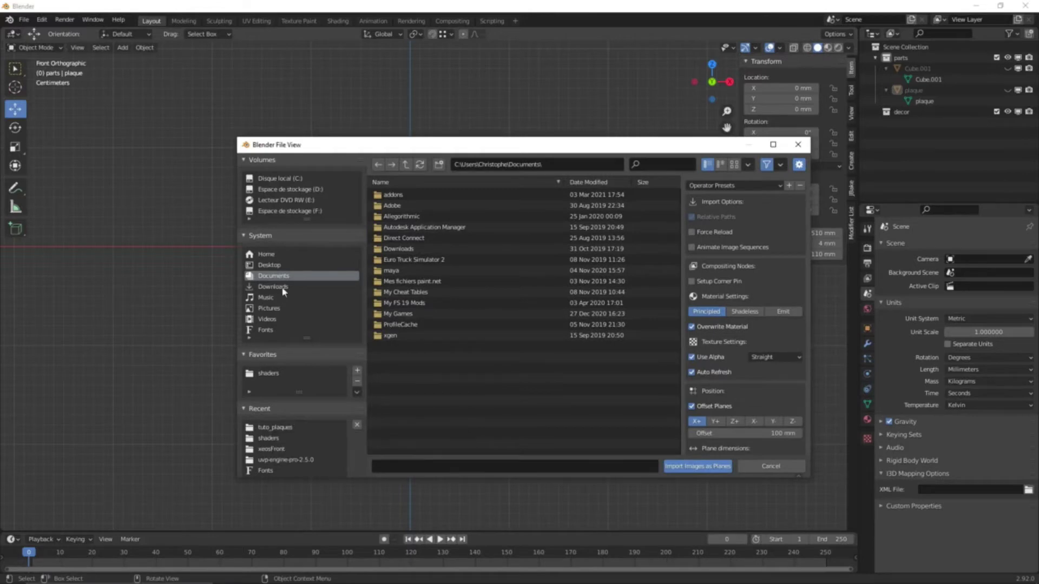
{"action": "left_click", "coordinate": [280, 266]}
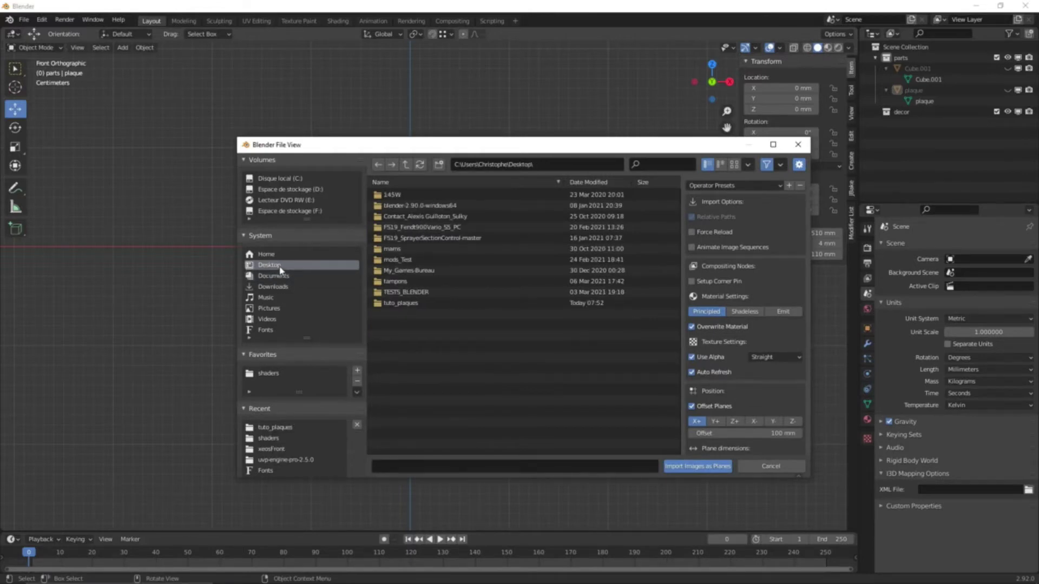
{"action": "left_click", "coordinate": [415, 304]}
{"action": "double_click", "coordinate": [414, 304]}
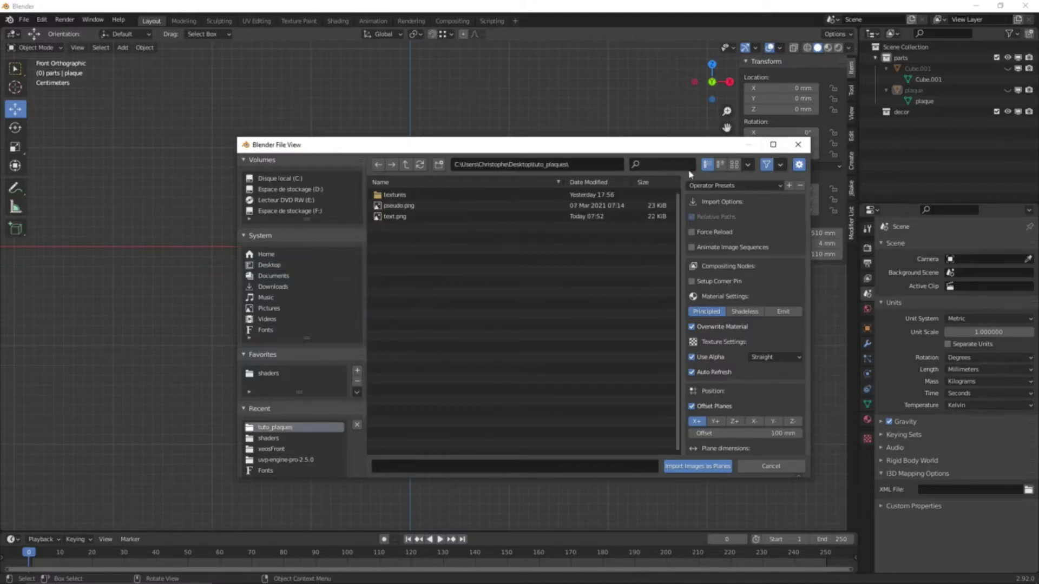
{"action": "left_click", "coordinate": [735, 165]}
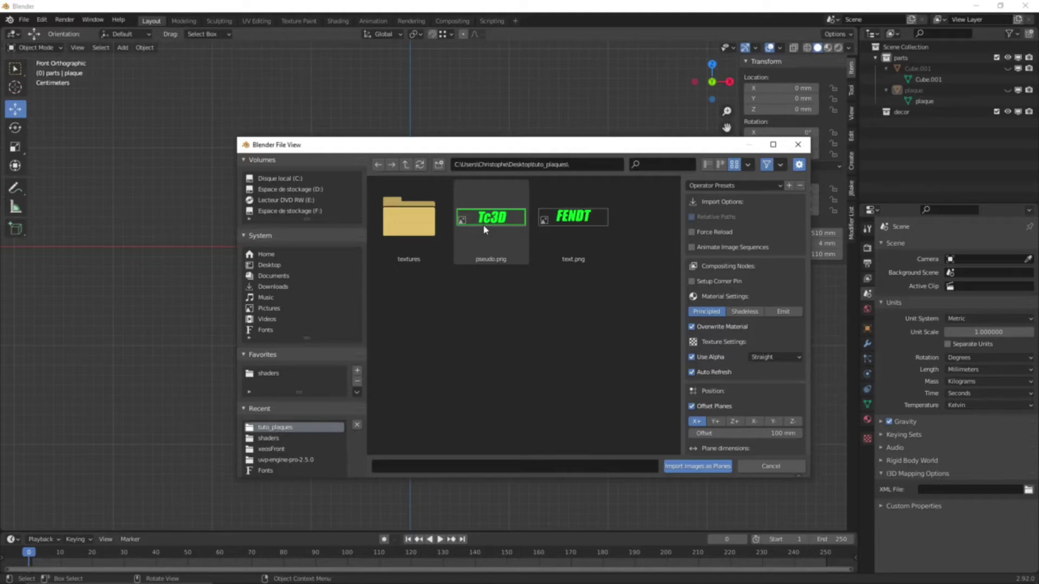
{"action": "left_click", "coordinate": [577, 223]}
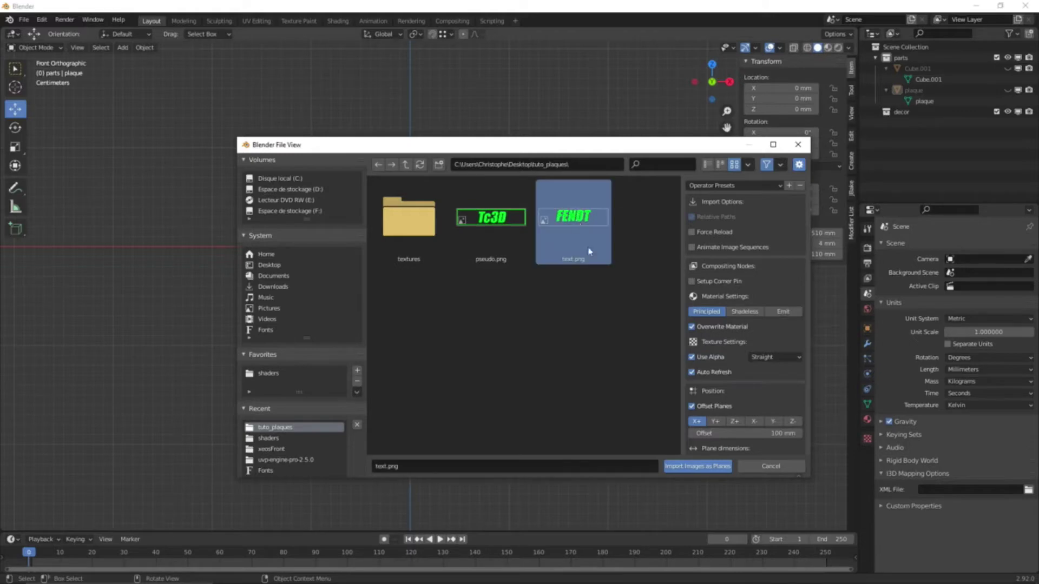
{"action": "left_click", "coordinate": [698, 466]}
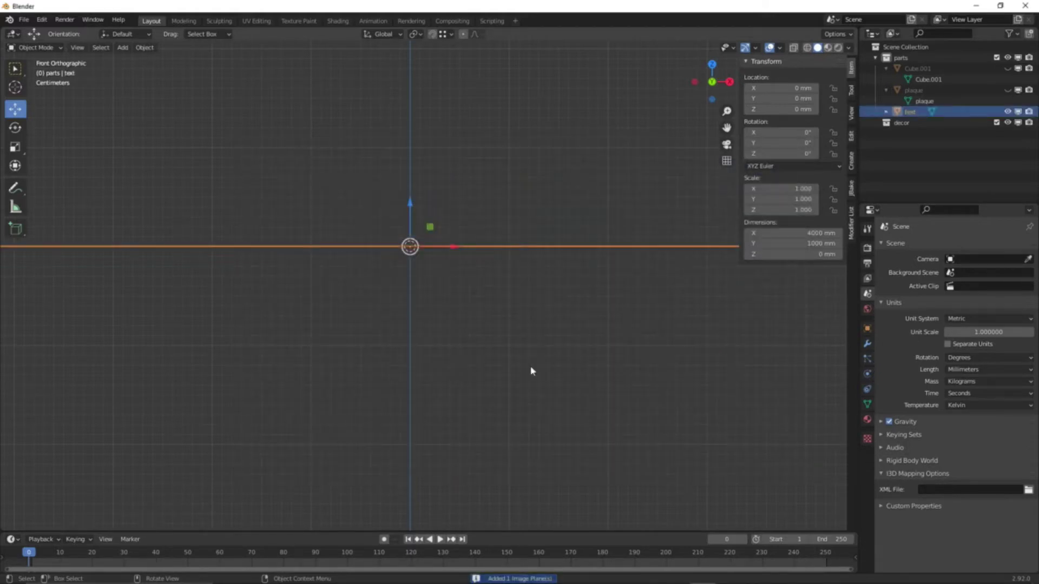
- Rotate the imported image plane 90° about X, show it in Material Preview shading and deselect it
{"action": "key", "text": "KP_Decimal"}
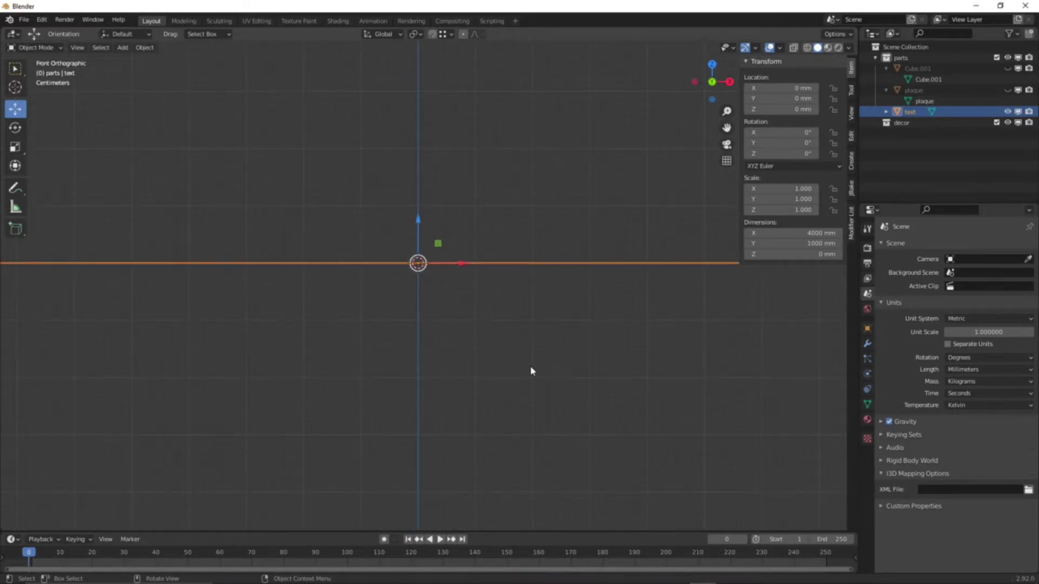
{"action": "type", "text": "rx90"}
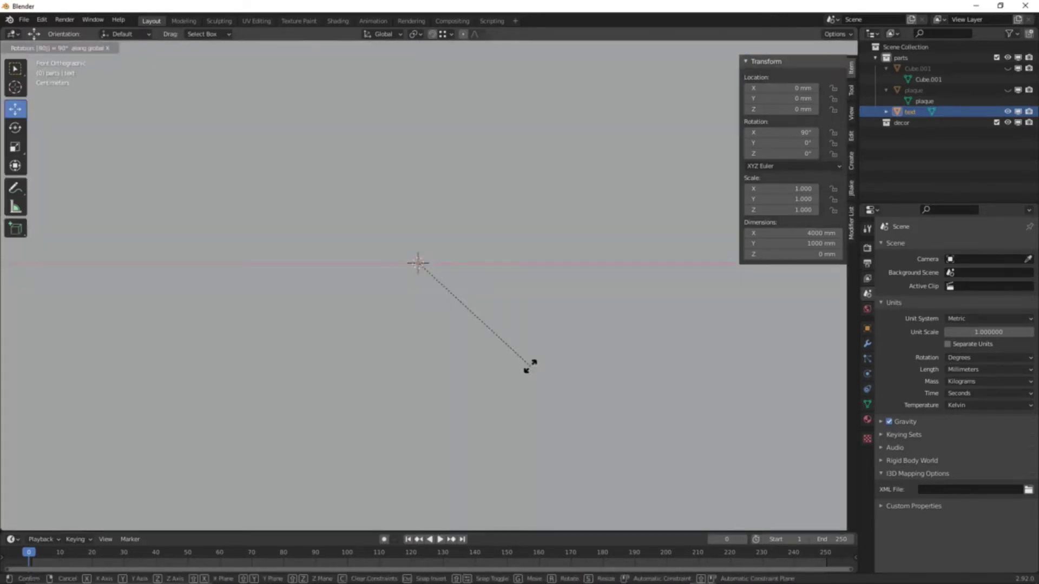
{"action": "key", "text": "Return"}
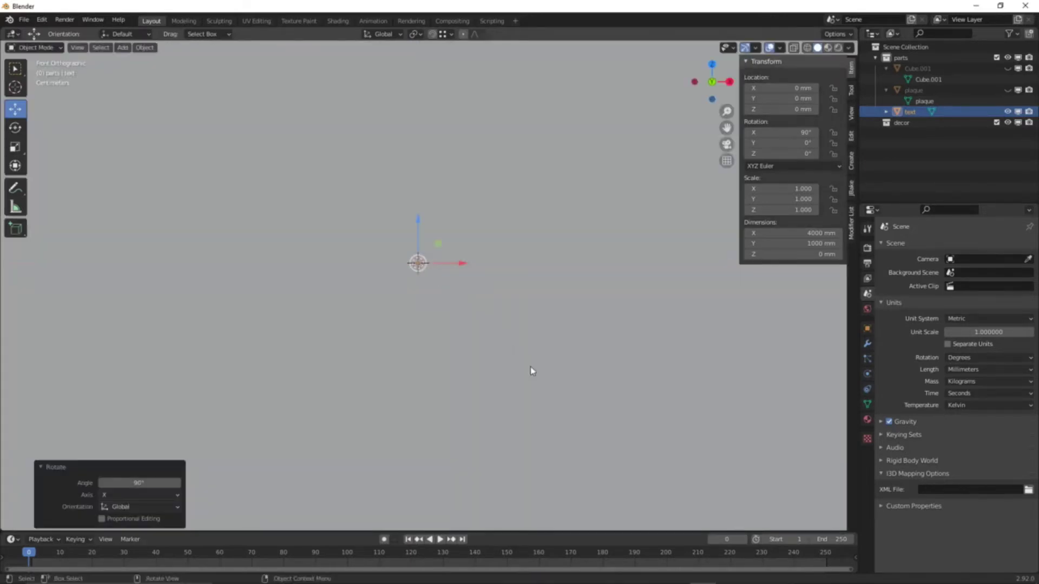
{"action": "left_click", "coordinate": [828, 49]}
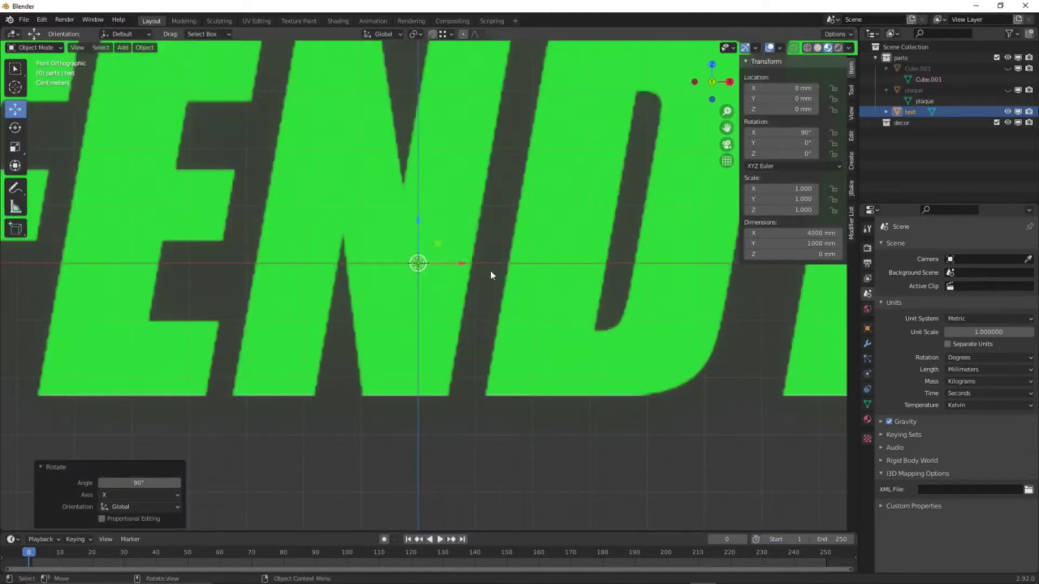
{"action": "scroll", "coordinate": [491, 273], "scroll_direction": "down", "scroll_amount": 3}
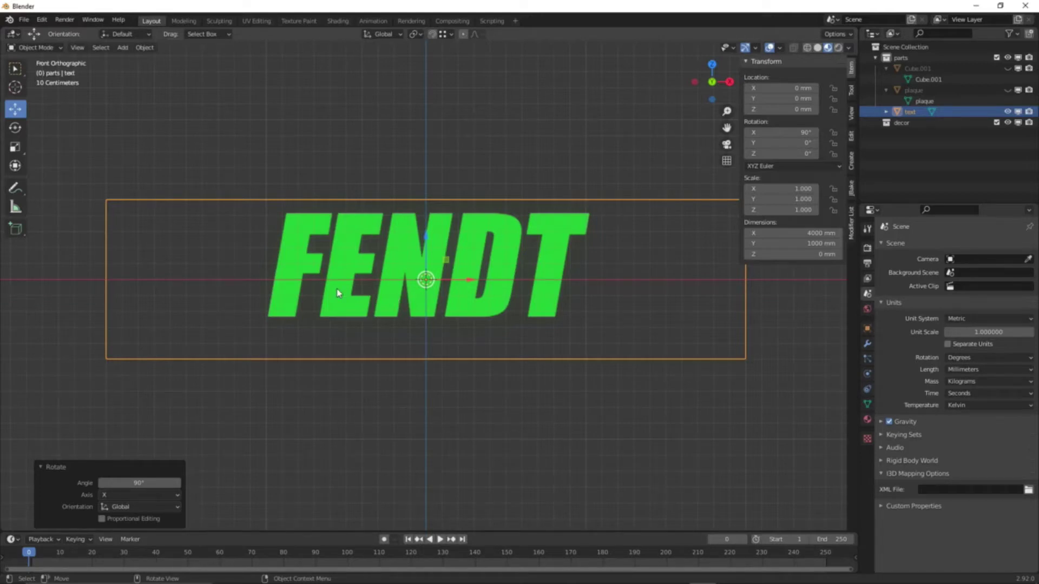
{"action": "scroll", "coordinate": [337, 293], "scroll_direction": "up", "scroll_amount": 2}
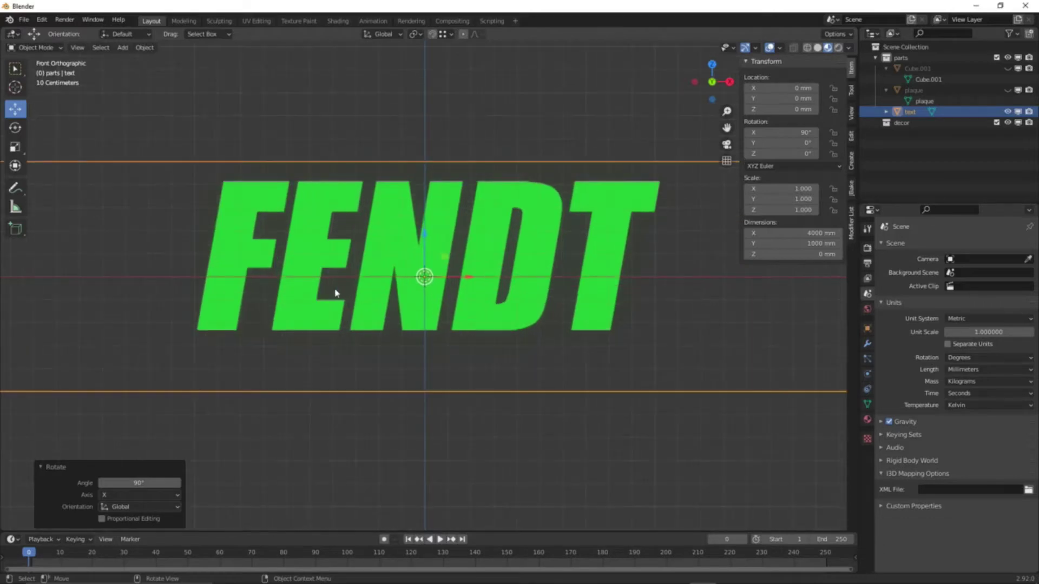
{"action": "scroll", "coordinate": [336, 292], "scroll_direction": "down", "scroll_amount": 2}
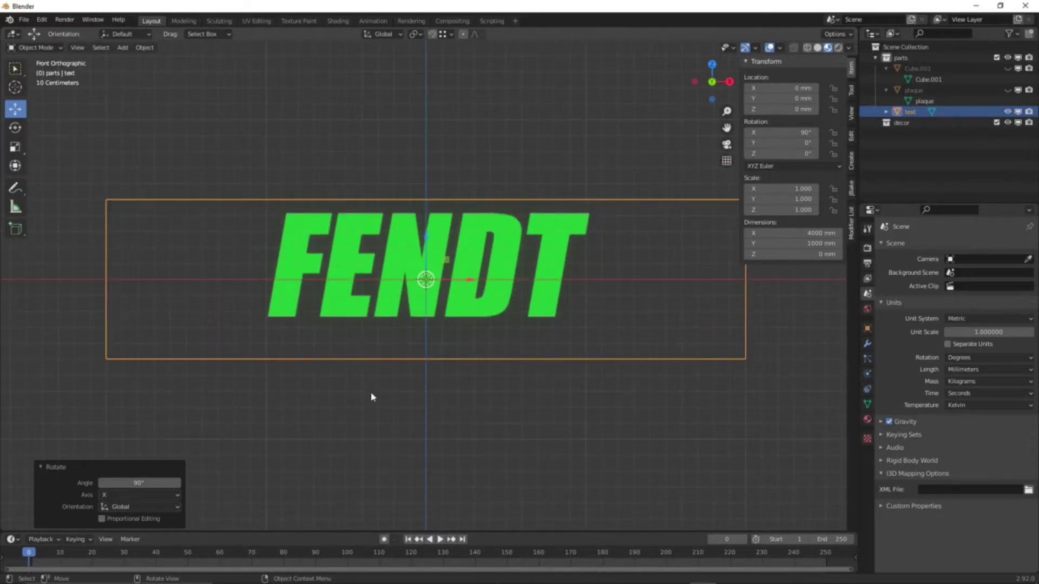
{"action": "left_click", "coordinate": [381, 428]}
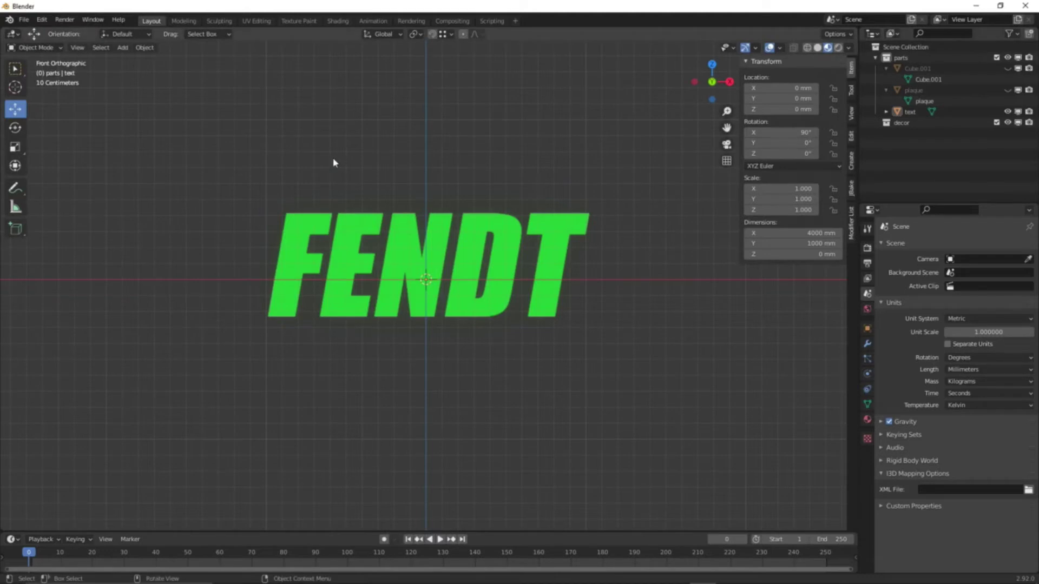
- Add a mesh plane at the origin and rotate it 90° about X to face the front view
{"action": "key", "text": "shift+a"}
{"action": "mouse_move", "coordinate": [242, 384]}
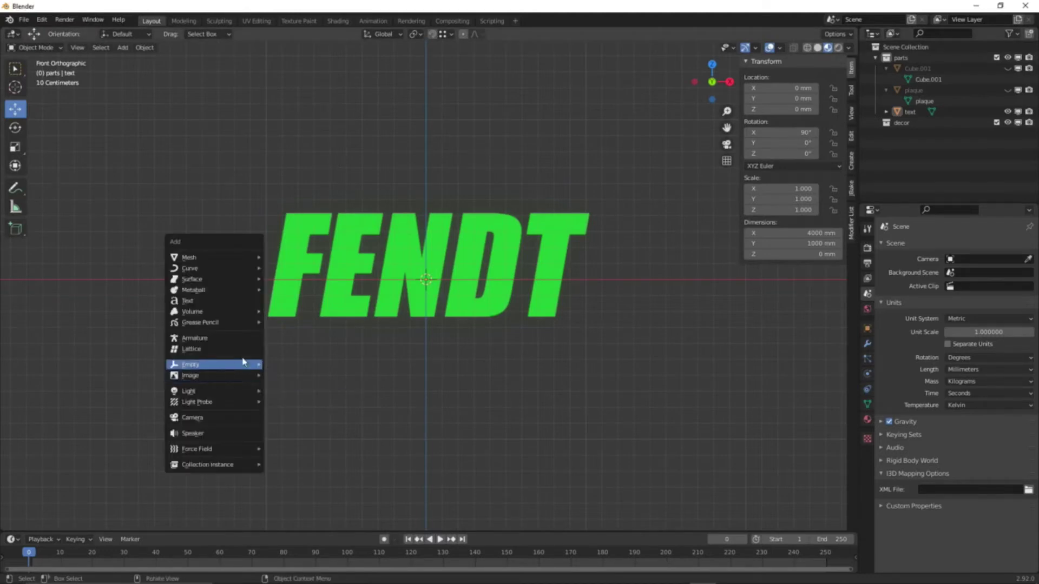
{"action": "mouse_move", "coordinate": [222, 262]}
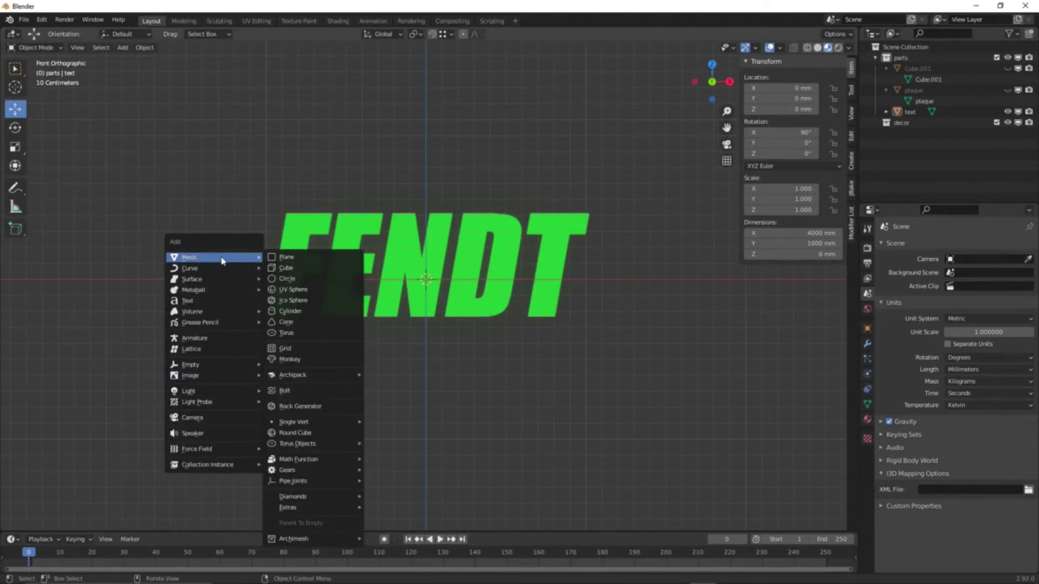
{"action": "left_click", "coordinate": [318, 265]}
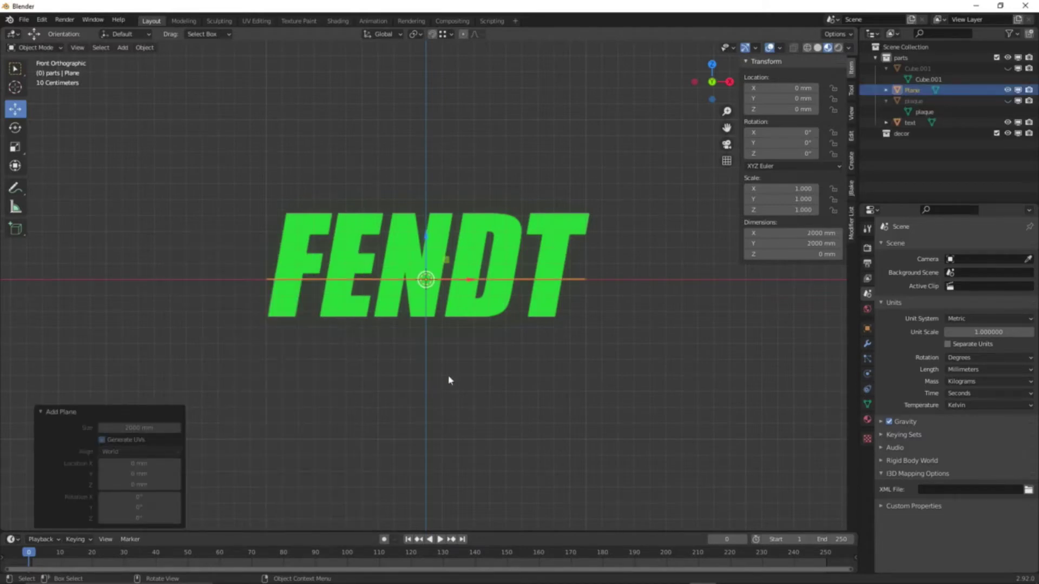
{"action": "type", "text": "rx90"}
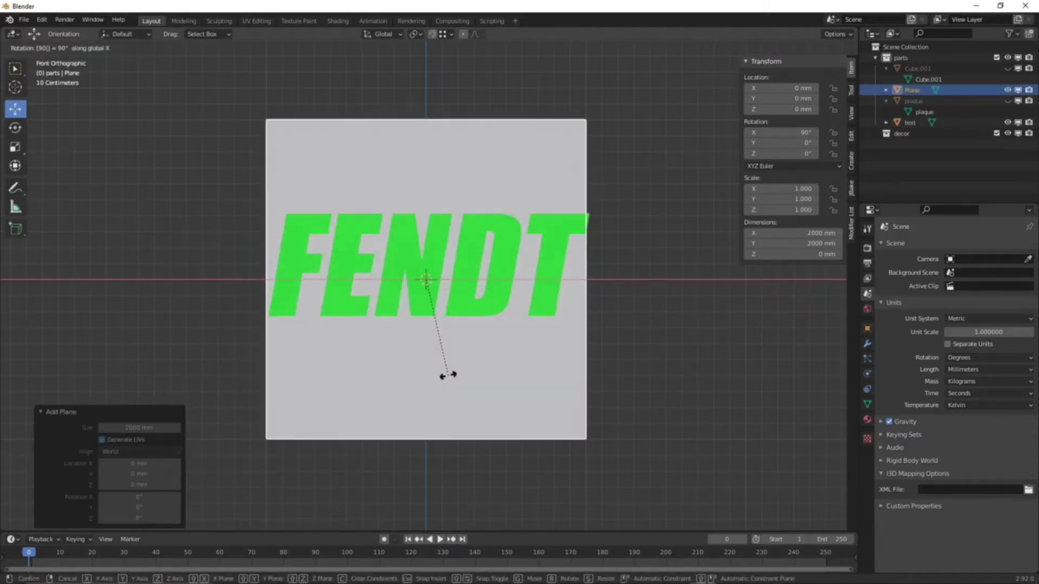
{"action": "key", "text": "Return"}
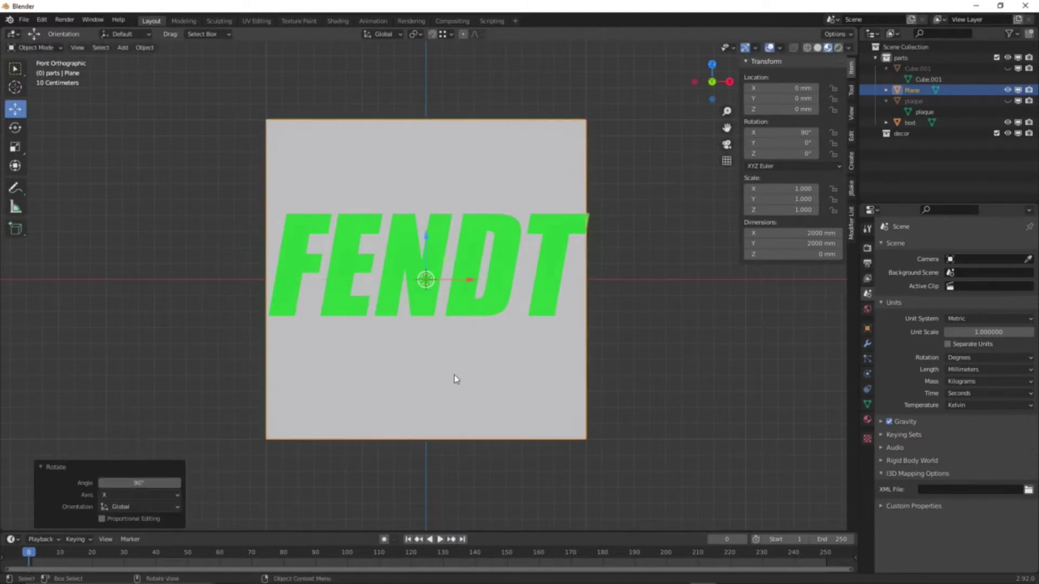
- Enter Edit Mode with vertex selection and scale the new plane's mesh down uniformly to about 0.053
{"action": "key", "text": "Tab"}
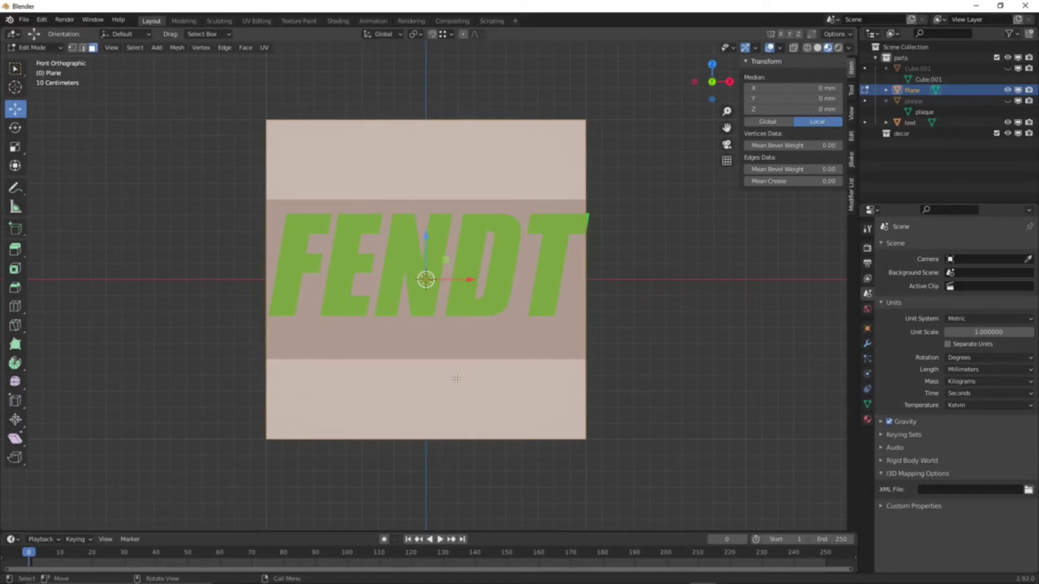
{"action": "left_click", "coordinate": [72, 49]}
{"action": "key", "text": "s"}
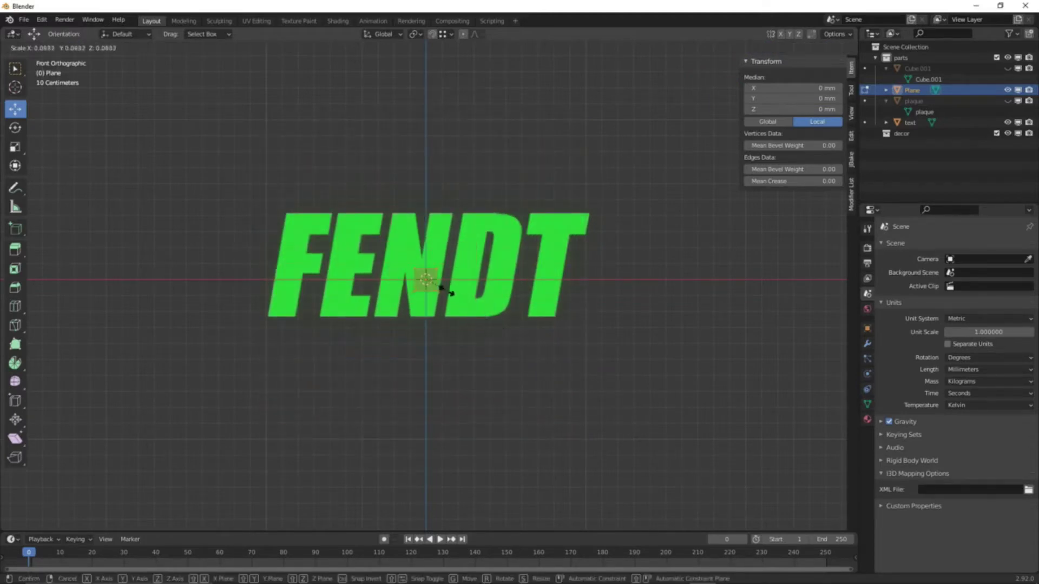
{"action": "left_click", "coordinate": [439, 283]}
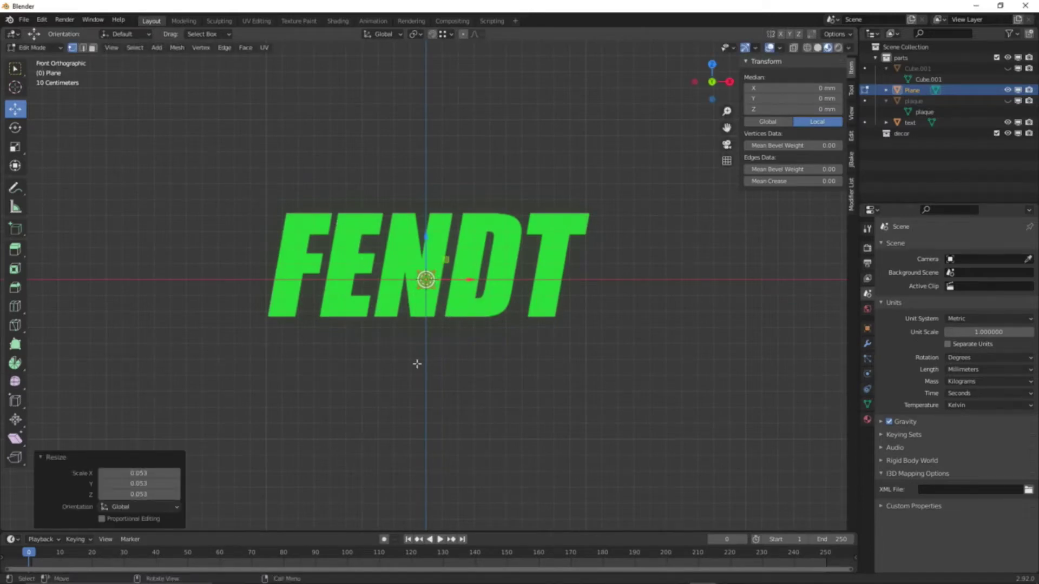
{"action": "scroll", "coordinate": [416, 364], "scroll_direction": "up", "scroll_amount": 2}
{"action": "scroll", "coordinate": [408, 361], "scroll_direction": "up", "scroll_amount": 2}
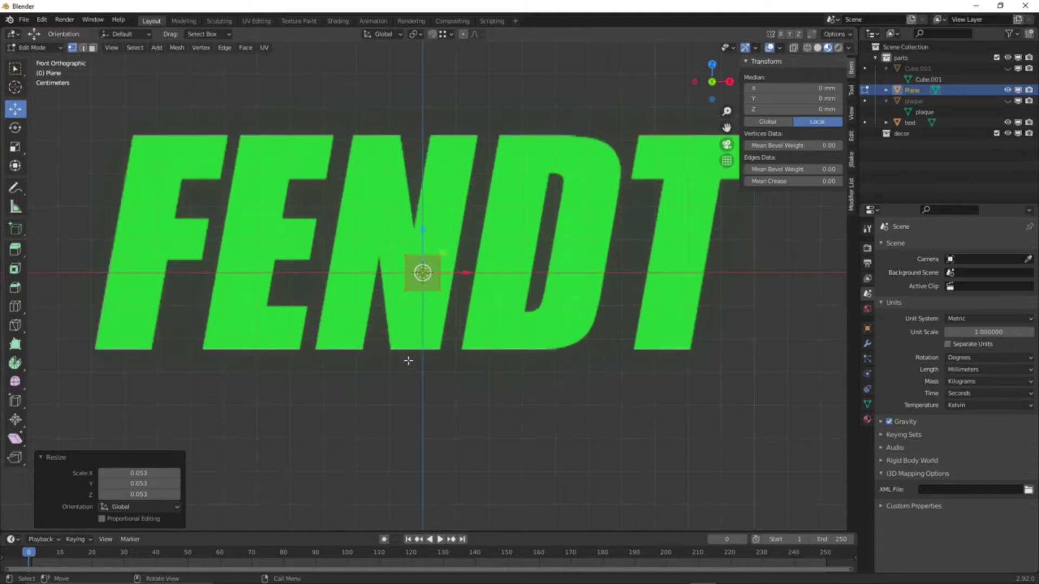
- Move the small plane onto the F's lower-left corner, and shift its right edge about 64 mm along X to the stem's width
{"action": "key", "text": "g"}
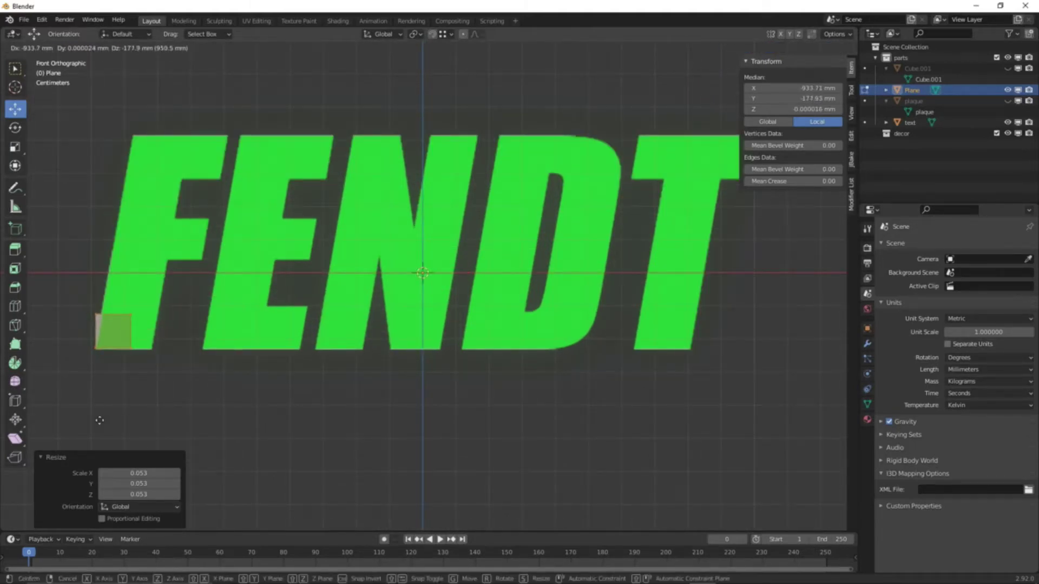
{"action": "left_click", "coordinate": [99, 420]}
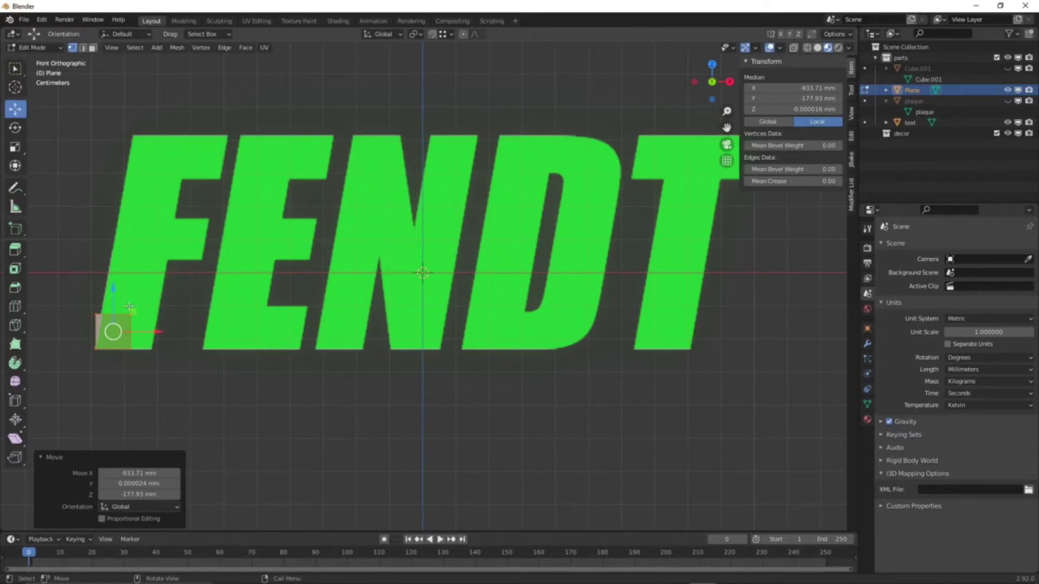
{"action": "left_click_drag", "start_coordinate": [129, 306], "coordinate": [157, 383]}
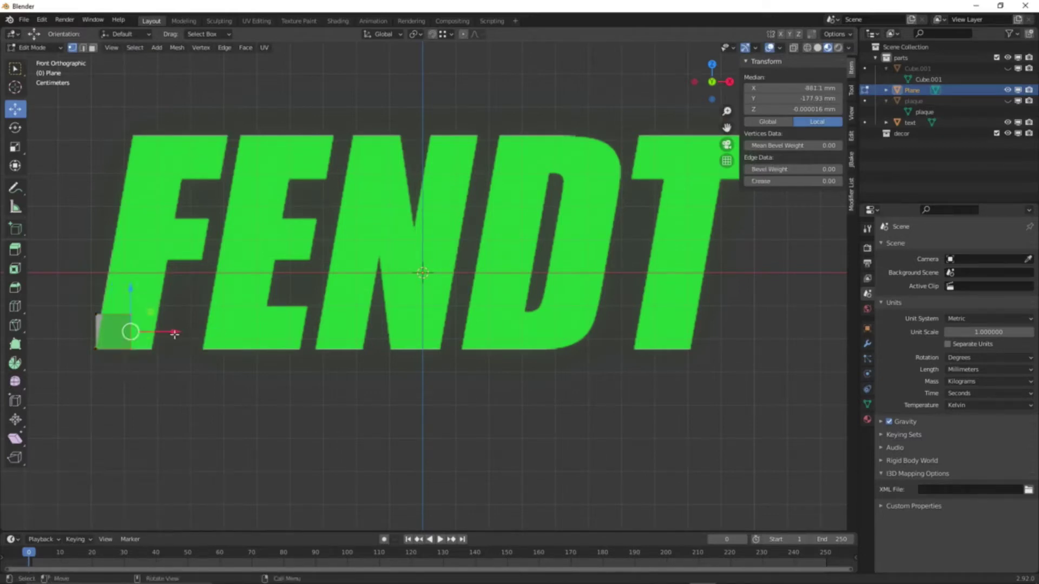
{"action": "key", "text": "g"}
{"action": "key", "text": "x"}
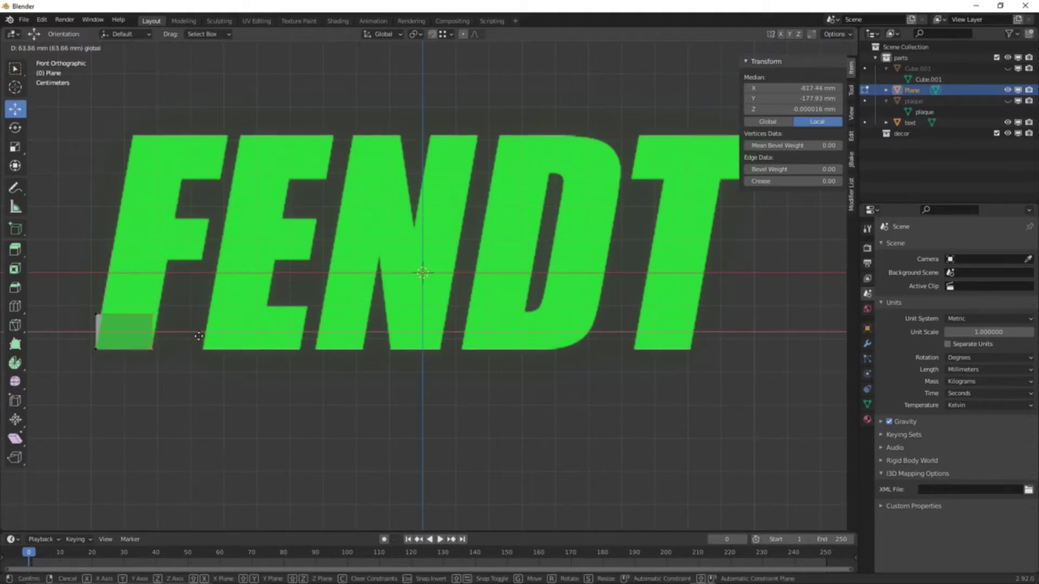
{"action": "left_click", "coordinate": [198, 334]}
- Move the plane's top edge up and sideways to the F's top so the face covers the whole slanted stem
{"action": "left_click_drag", "start_coordinate": [85, 297], "coordinate": [179, 327]}
{"action": "key", "text": "g"}
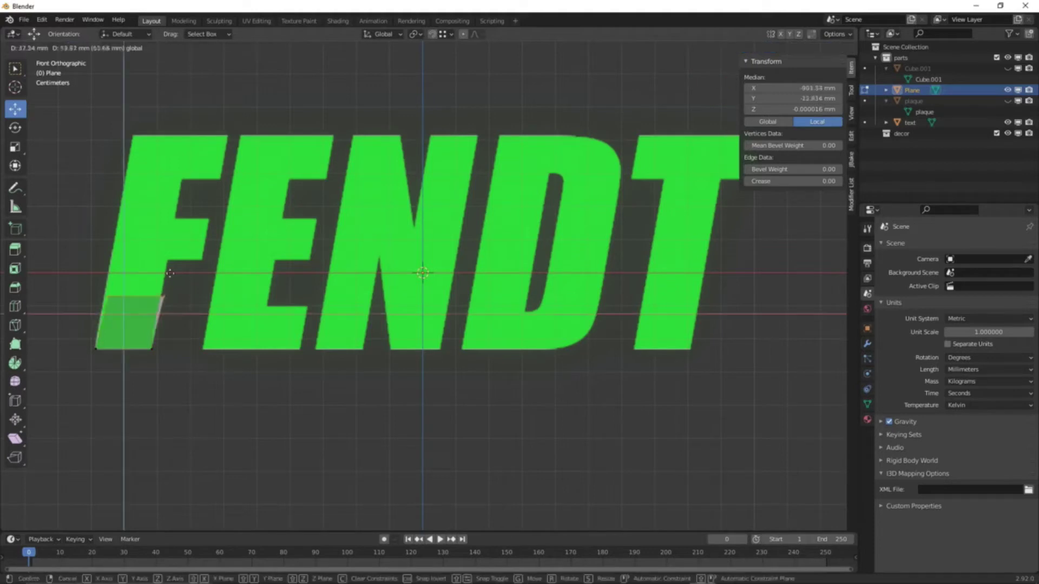
{"action": "left_click", "coordinate": [169, 244]}
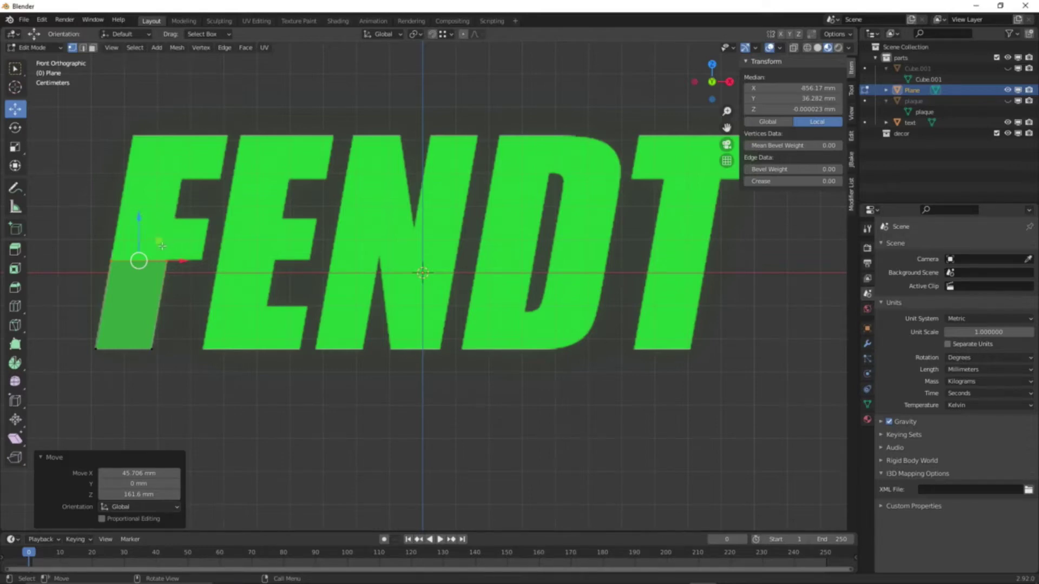
{"action": "left_click_drag", "start_coordinate": [163, 248], "coordinate": [185, 117]}
{"action": "left_click", "coordinate": [87, 248]}
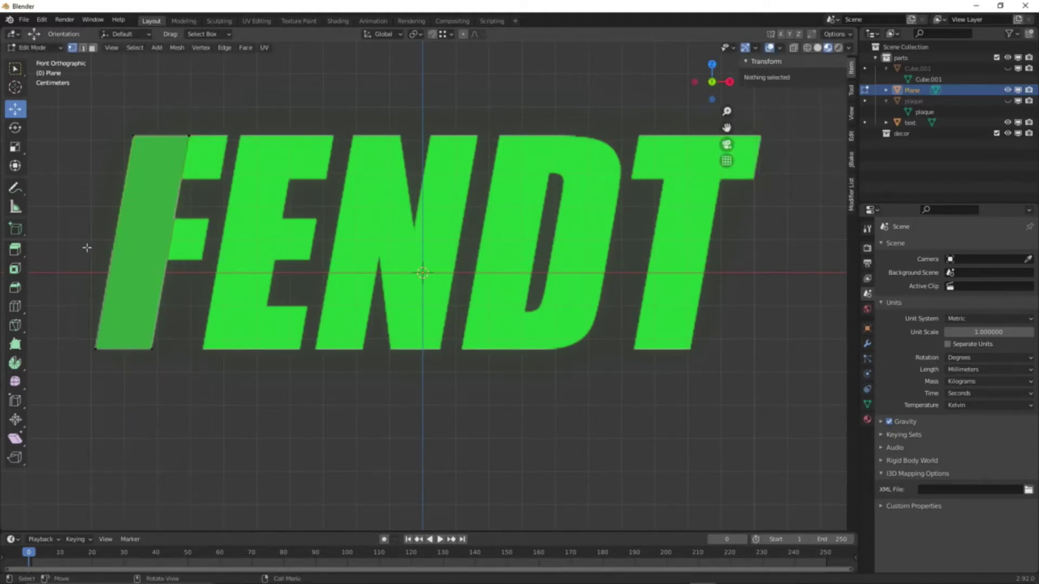
- Add three horizontal loop cuts across the F's stem, aligned with both edges of the middle arm and the underside of the upper arm
{"action": "key", "text": "ctrl+r"}
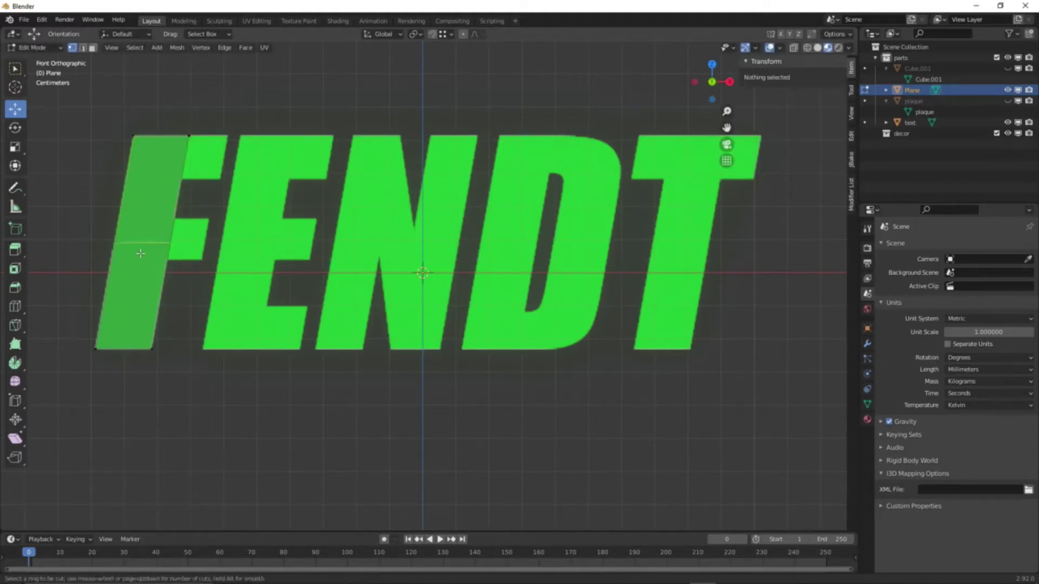
{"action": "left_click", "coordinate": [140, 253]}
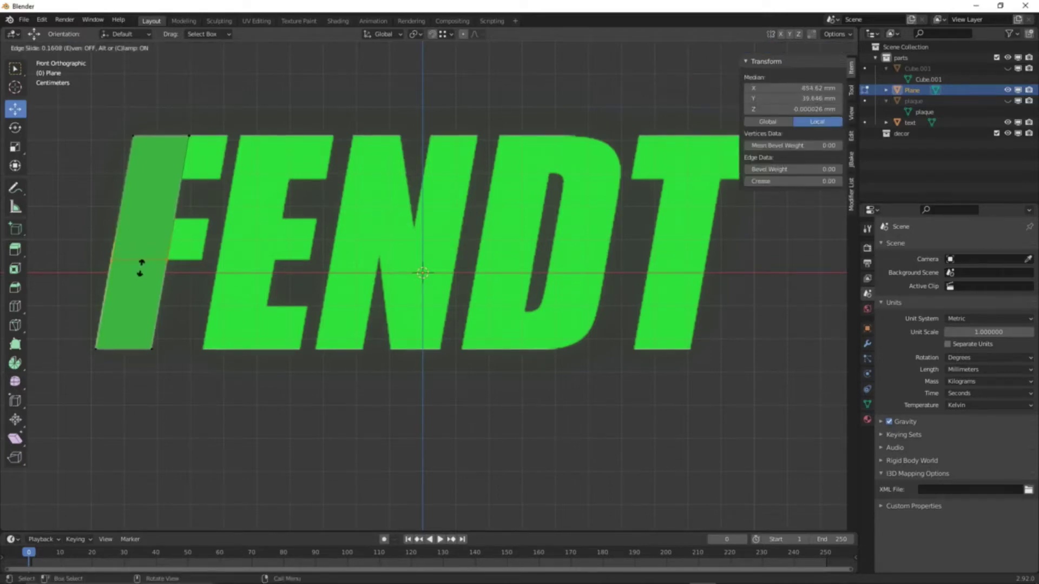
{"action": "left_click", "coordinate": [141, 271]}
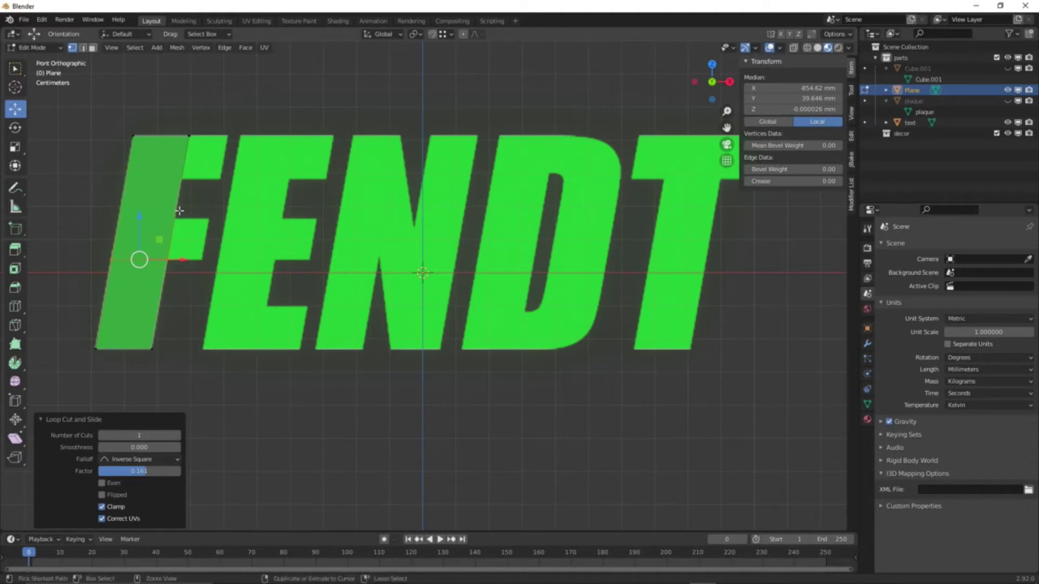
{"action": "key", "text": "ctrl+r"}
{"action": "left_click", "coordinate": [179, 212]}
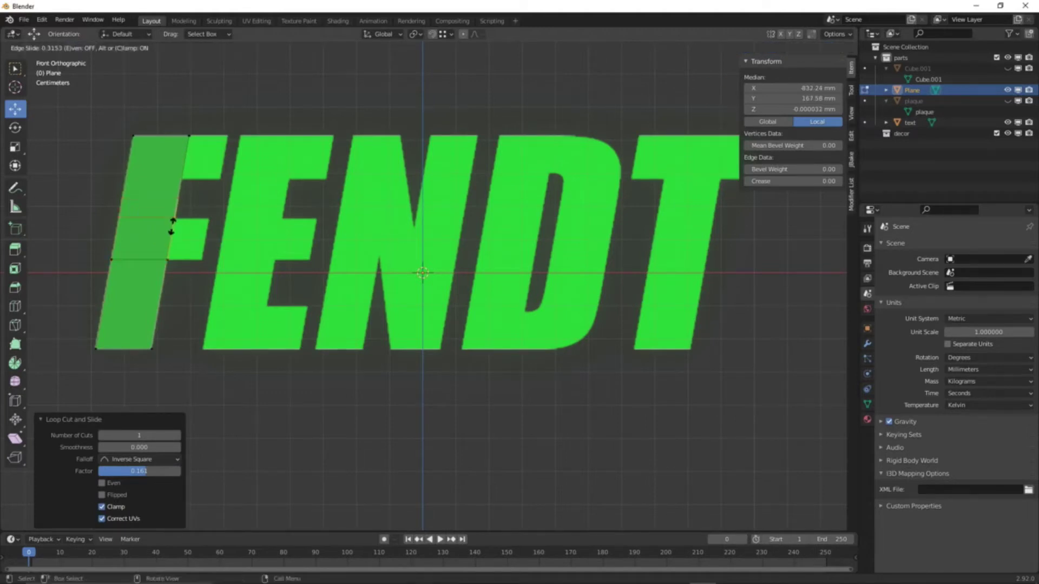
{"action": "left_click", "coordinate": [178, 232]}
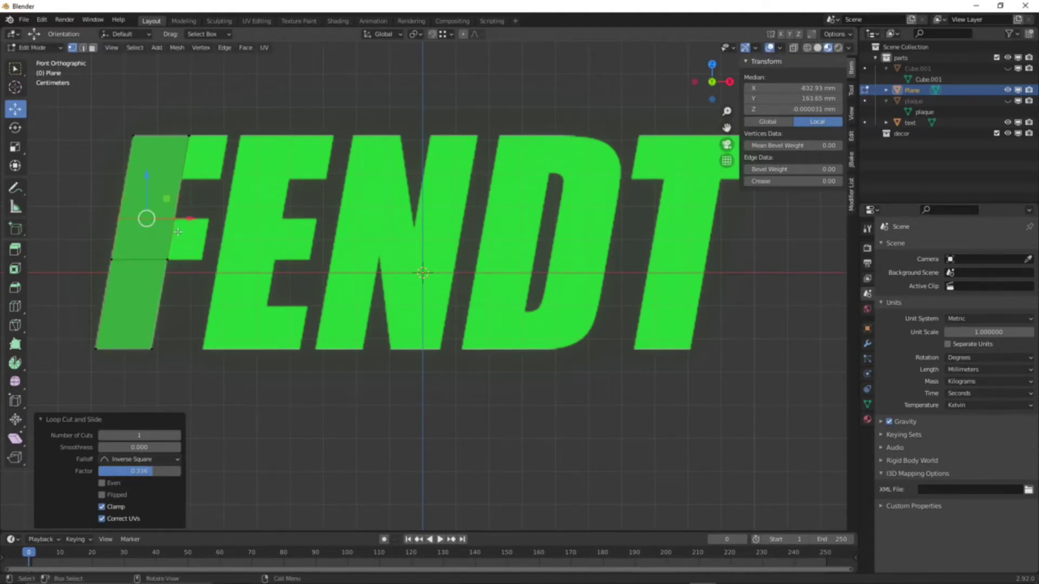
{"action": "key", "text": "alt+a"}
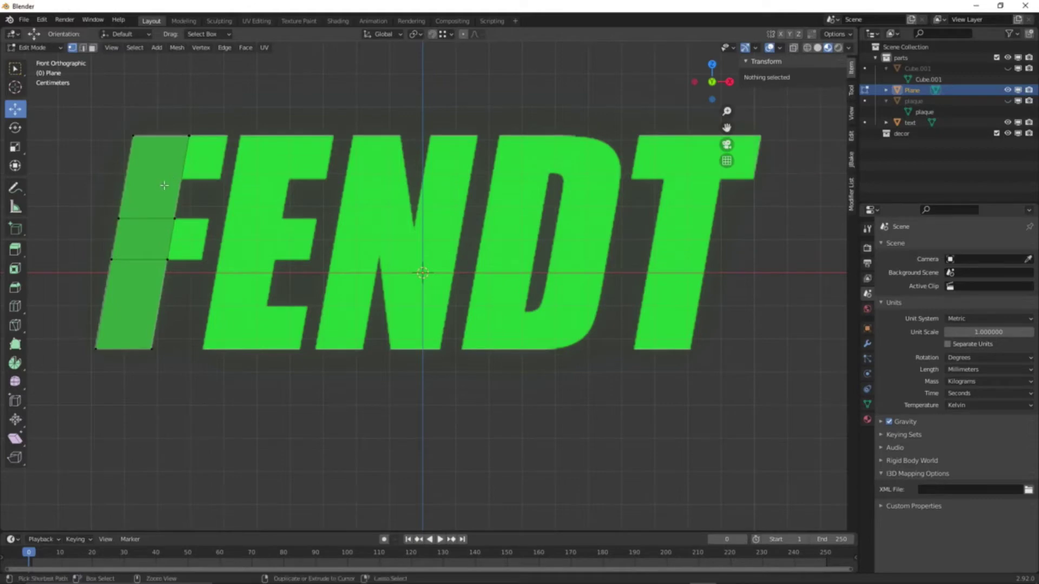
{"action": "key", "text": "ctrl+r"}
{"action": "left_click", "coordinate": [165, 186]}
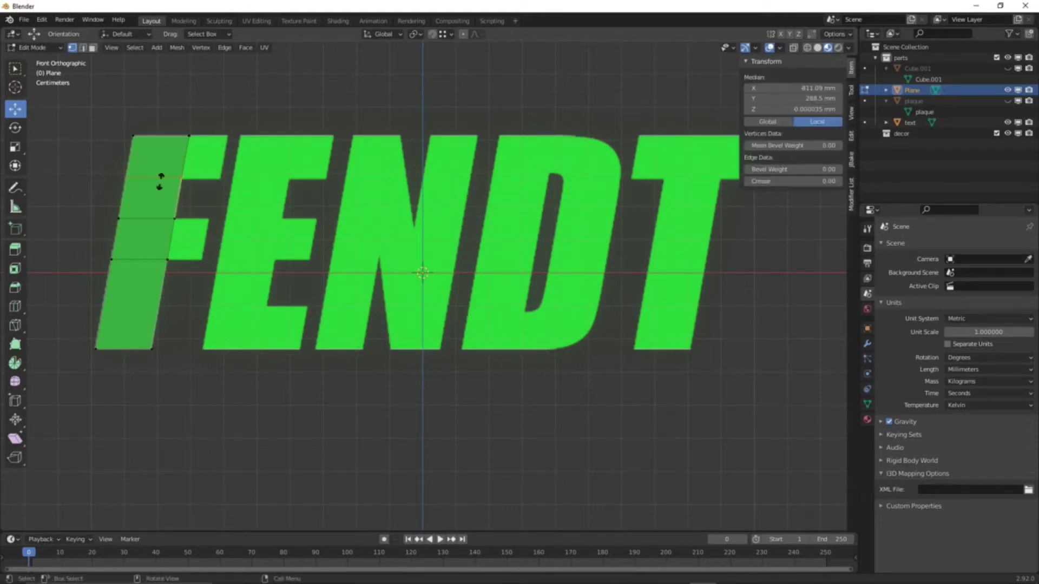
{"action": "left_click", "coordinate": [163, 184]}
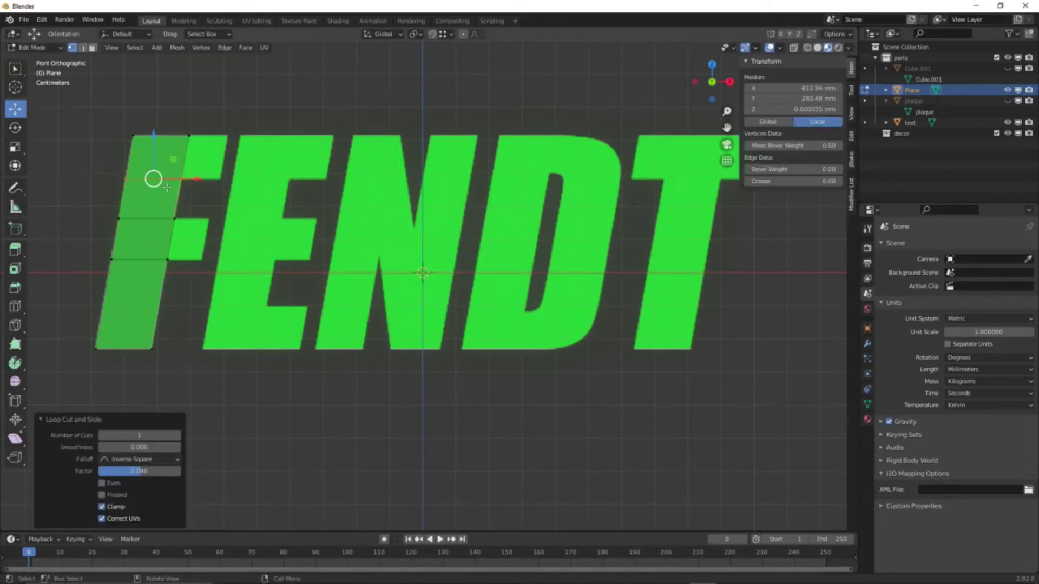
{"action": "key", "text": "alt+a"}
- Extrude the four upper vertices on the right side of the F's stem about 103 mm along X to the middle arm's end
{"action": "key", "text": "c"}
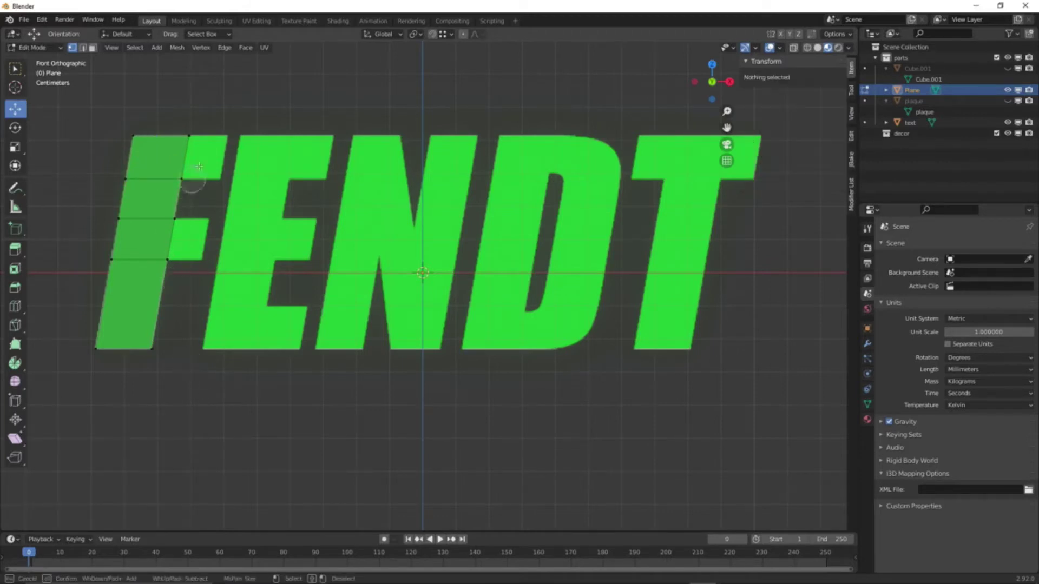
{"action": "left_click", "coordinate": [190, 135]}
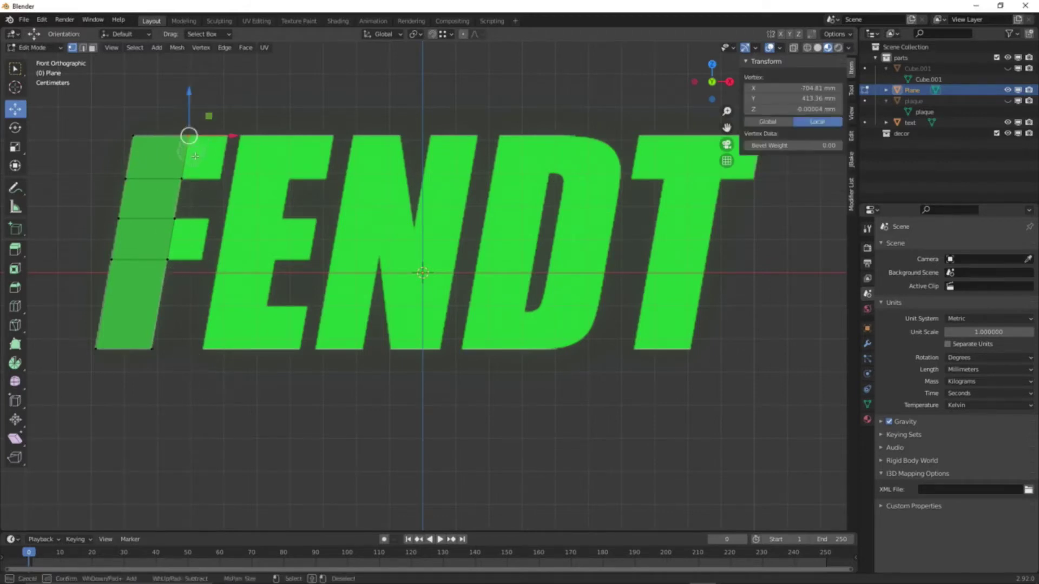
{"action": "left_click_drag", "start_coordinate": [197, 171], "coordinate": [174, 266]}
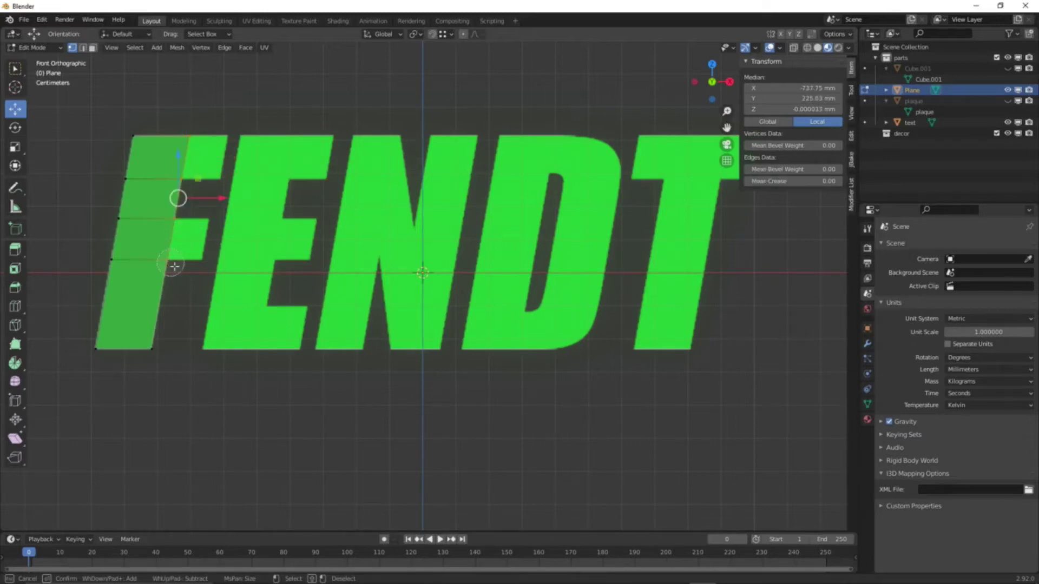
{"action": "right_click", "coordinate": [185, 316]}
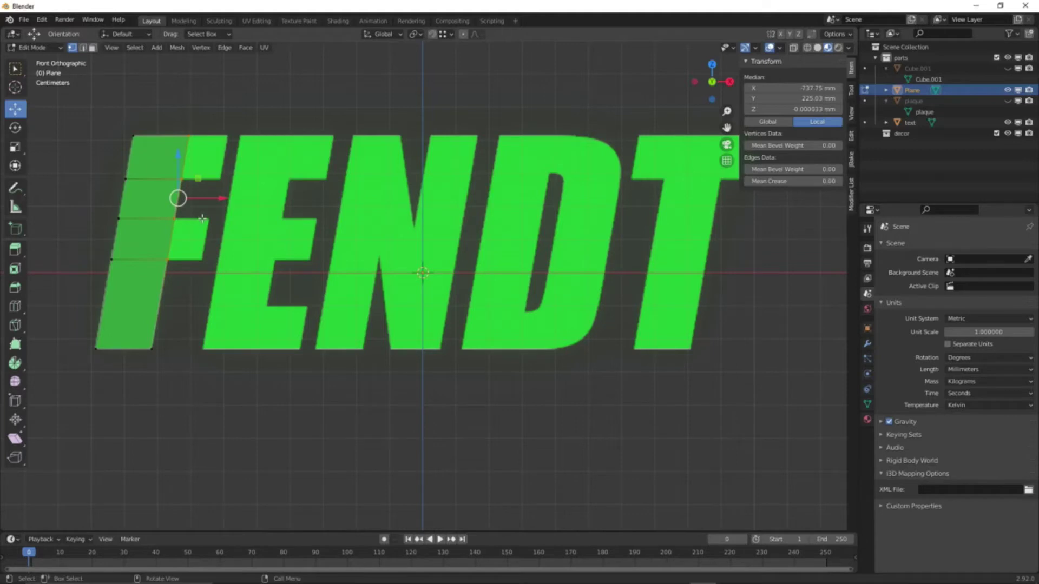
{"action": "key", "text": "g"}
{"action": "key", "text": "x"}
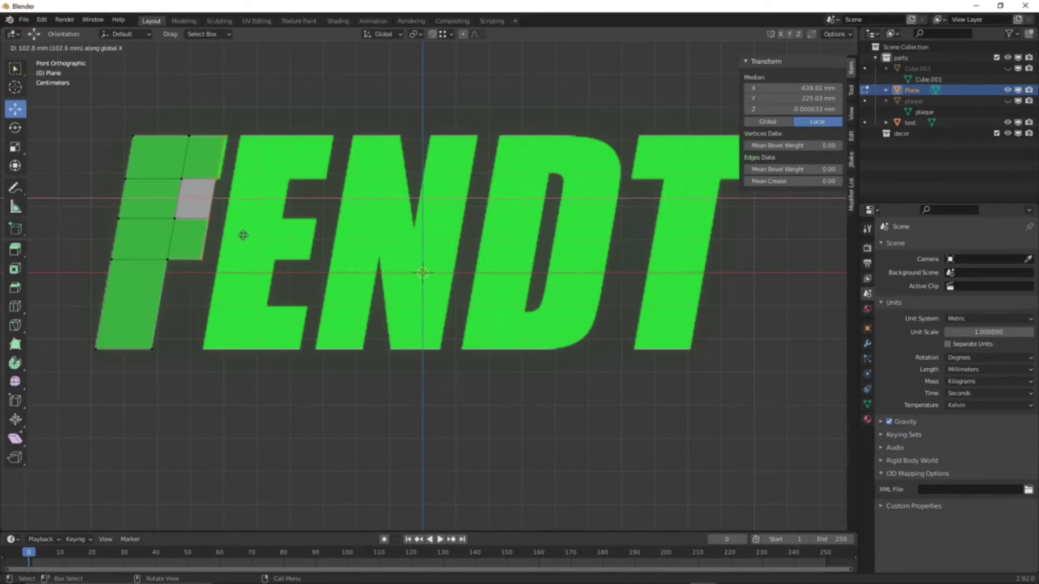
{"action": "left_click", "coordinate": [243, 235]}
{"action": "left_click", "coordinate": [217, 97]}
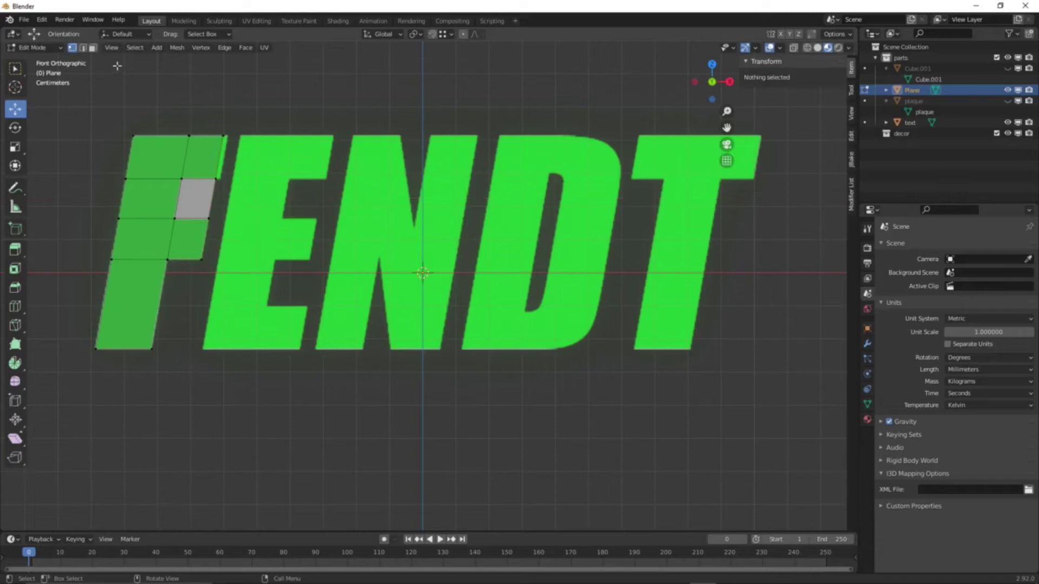
- Delete the extruded face that fills the gap between the F's two arms
{"action": "left_click", "coordinate": [93, 49]}
{"action": "left_click", "coordinate": [209, 213]}
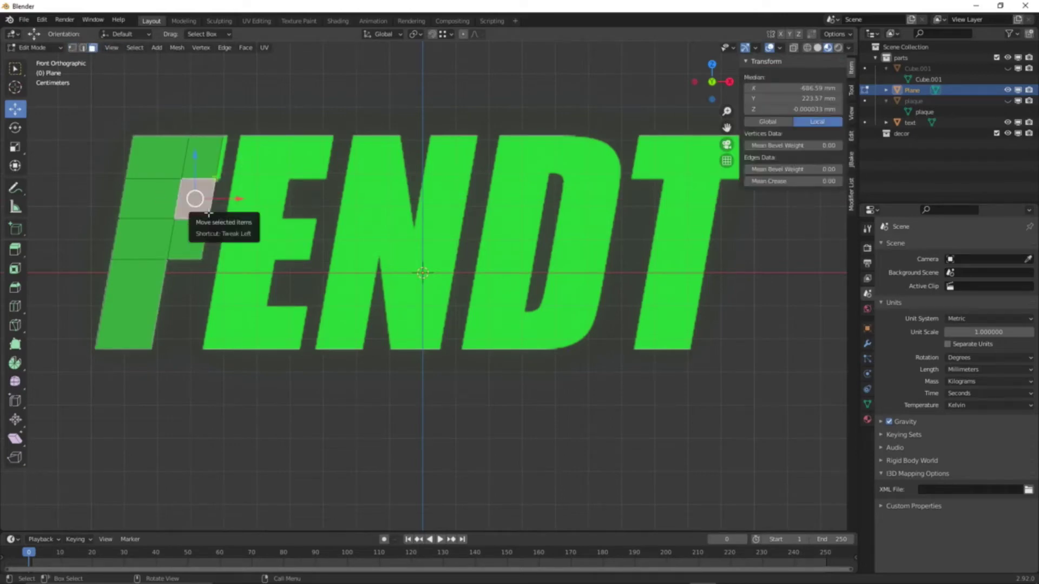
{"action": "key", "text": "x"}
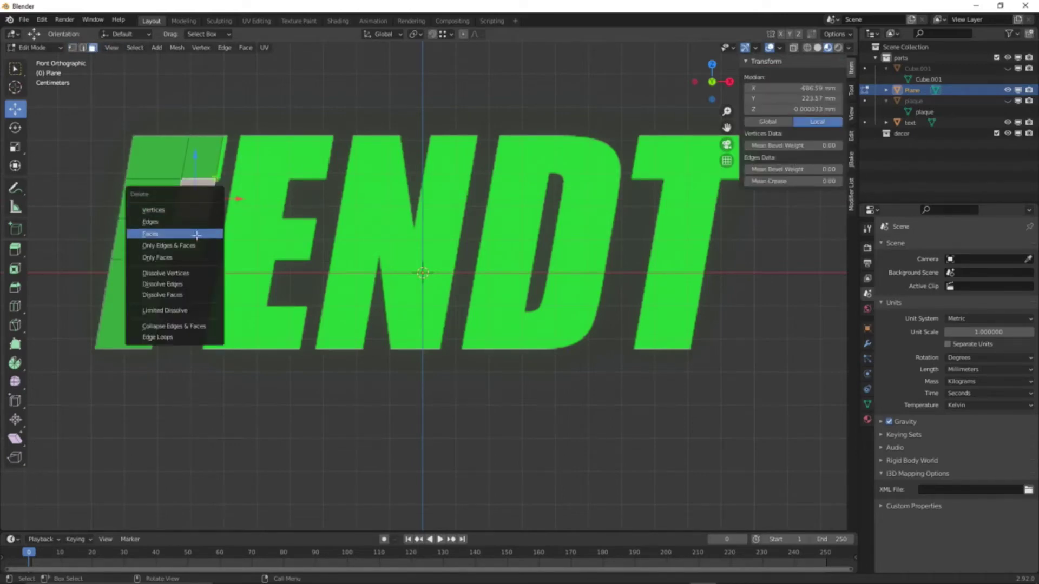
{"action": "left_click", "coordinate": [196, 234]}
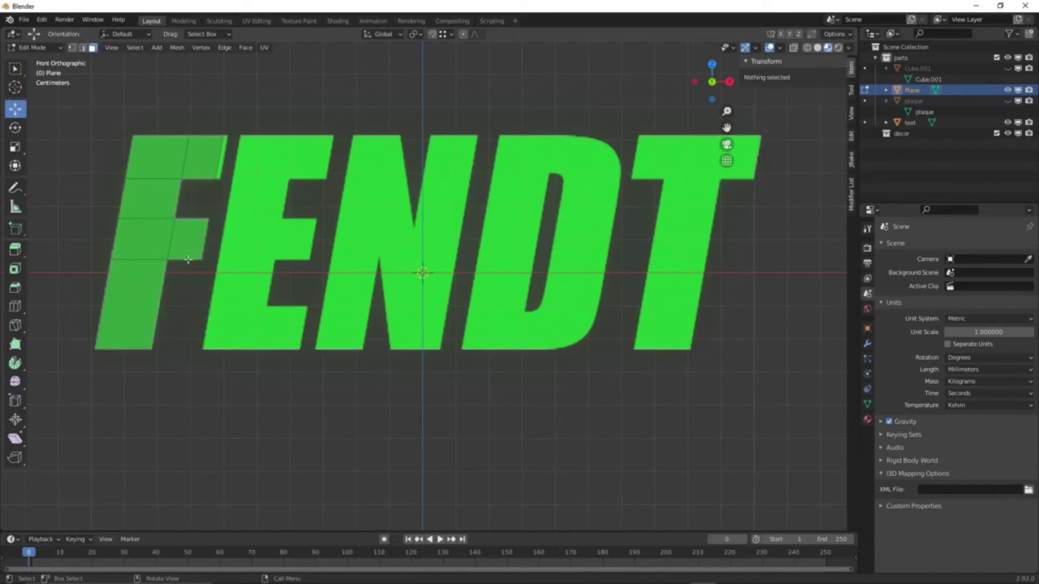
- Move the end edge of the F's upper arm along X to match the end of the arm in the image
{"action": "left_click", "coordinate": [74, 48]}
{"action": "left_click_drag", "start_coordinate": [204, 117], "coordinate": [237, 189]}
{"action": "key", "text": "g"}
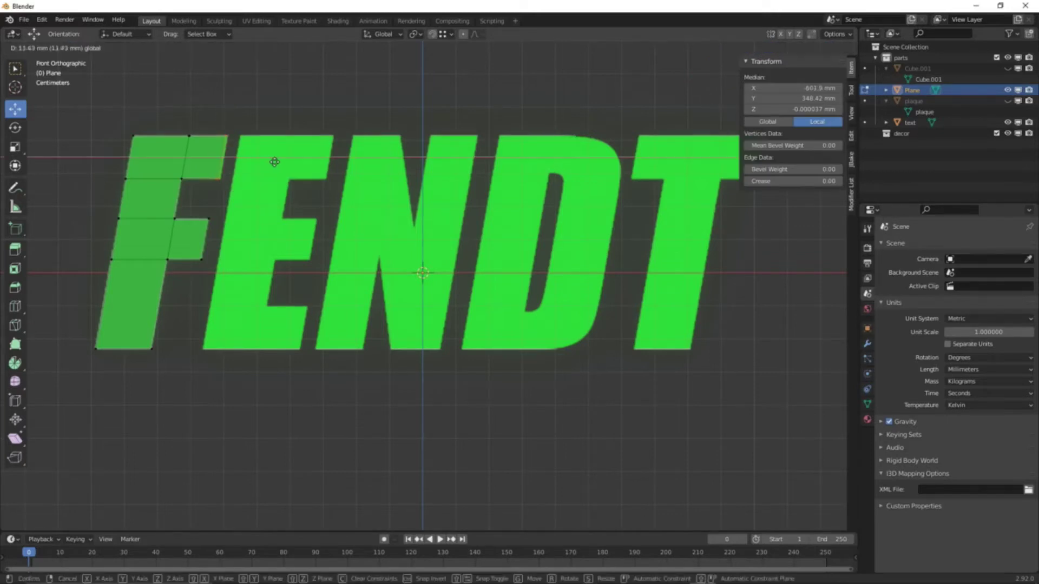
{"action": "left_click", "coordinate": [275, 162]}
{"action": "left_click", "coordinate": [179, 395]}
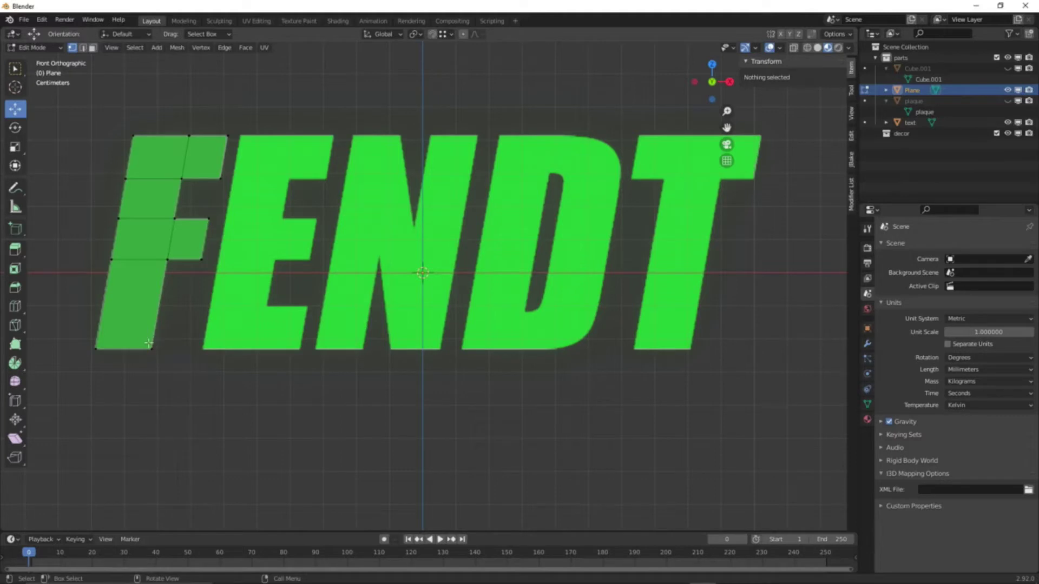
- Duplicate the F's lower-right vertex and move the copy 156.71 mm along X to the E's lower-left corner
{"action": "left_click_drag", "start_coordinate": [146, 340], "coordinate": [175, 378]}
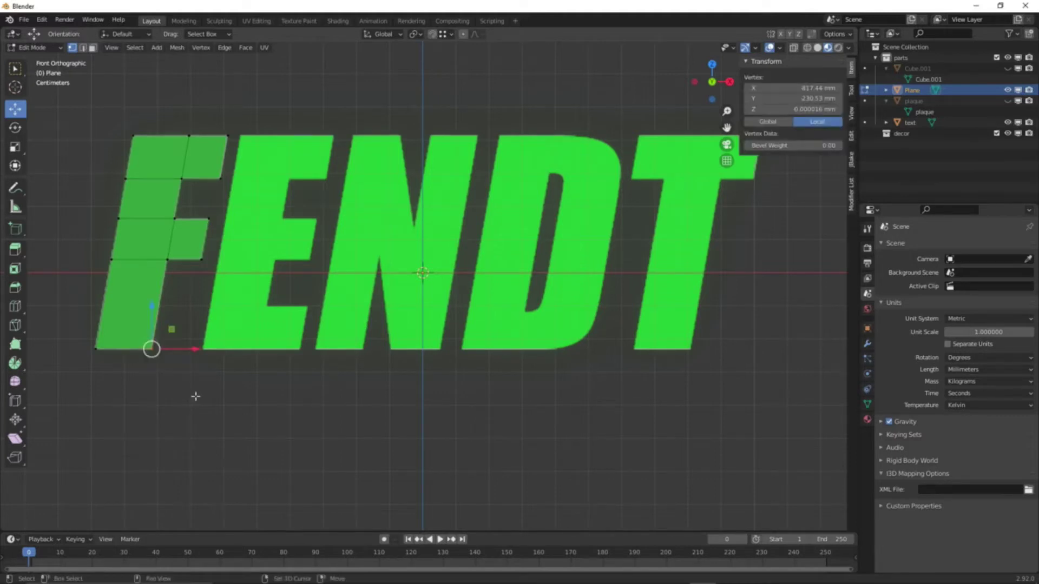
{"action": "key", "text": "shift+d"}
{"action": "right_click", "coordinate": [196, 397]}
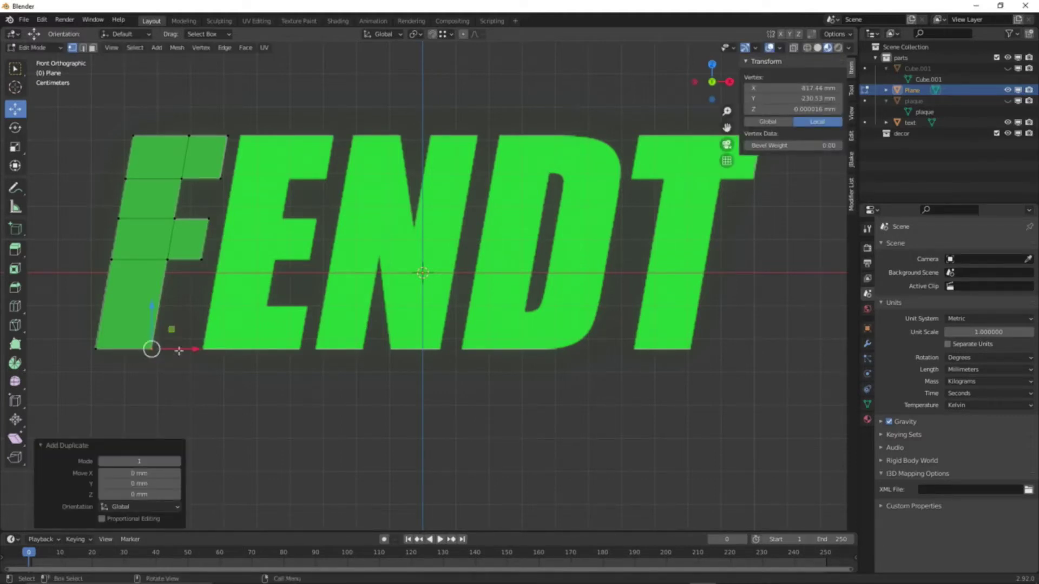
{"action": "left_click_drag", "start_coordinate": [151, 348], "coordinate": [232, 334]}
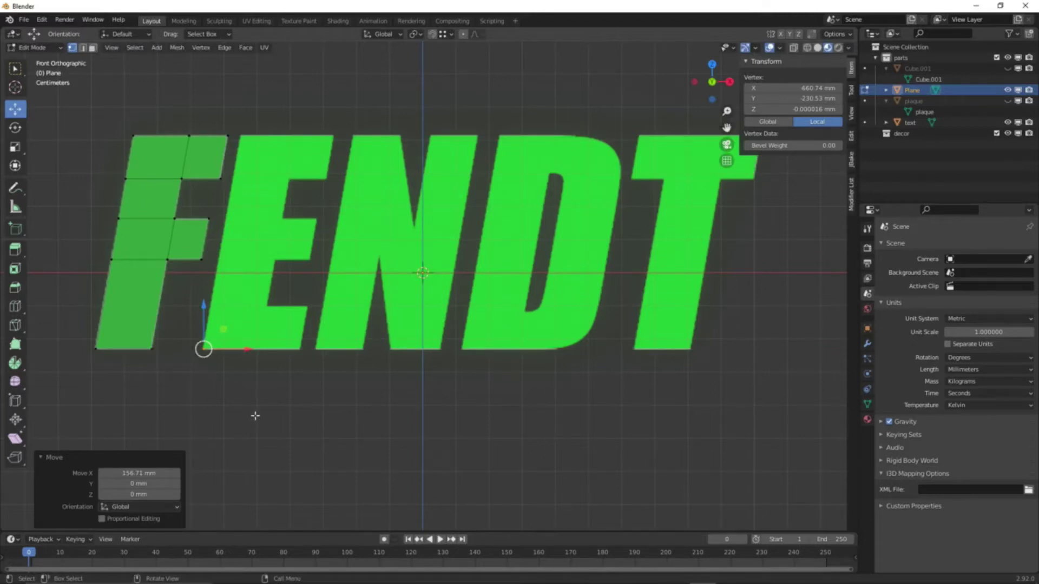
- Duplicate the vertex at the E's lower-left corner and move the copy along X to the E's lower-right corner
{"action": "key", "text": "g"}
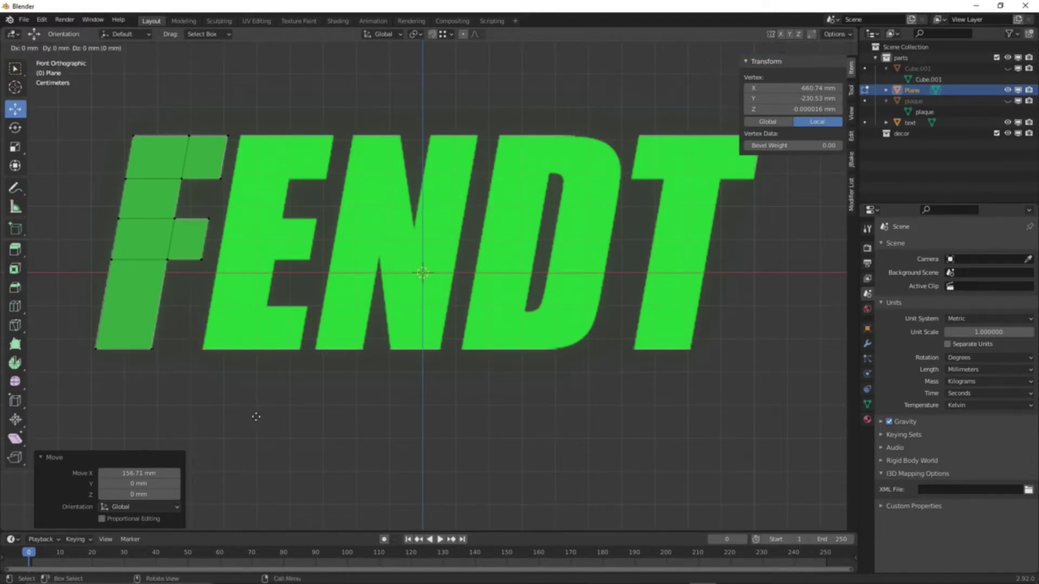
{"action": "right_click", "coordinate": [256, 417]}
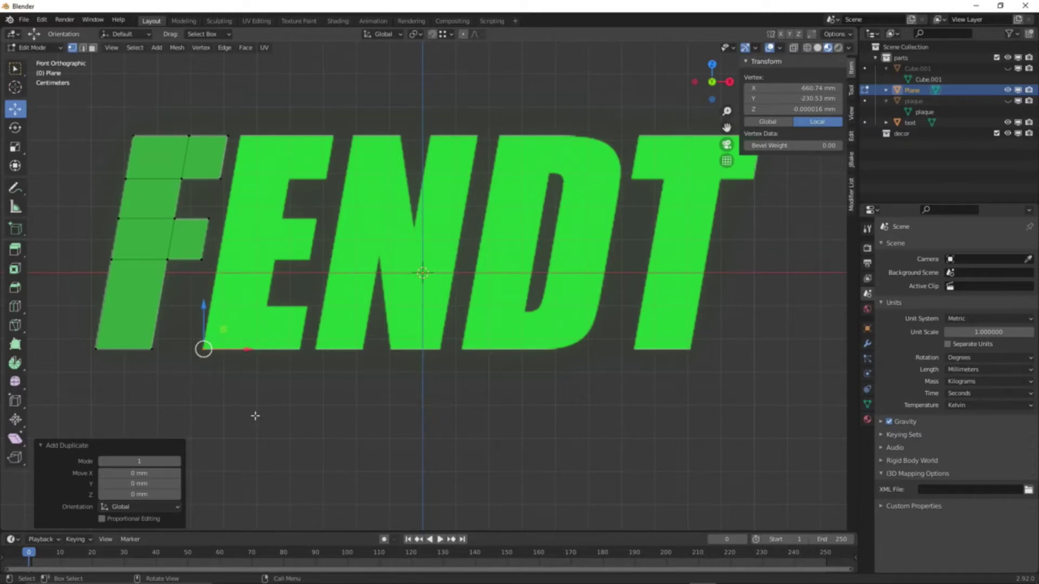
{"action": "key", "text": "g"}
{"action": "key", "text": "x"}
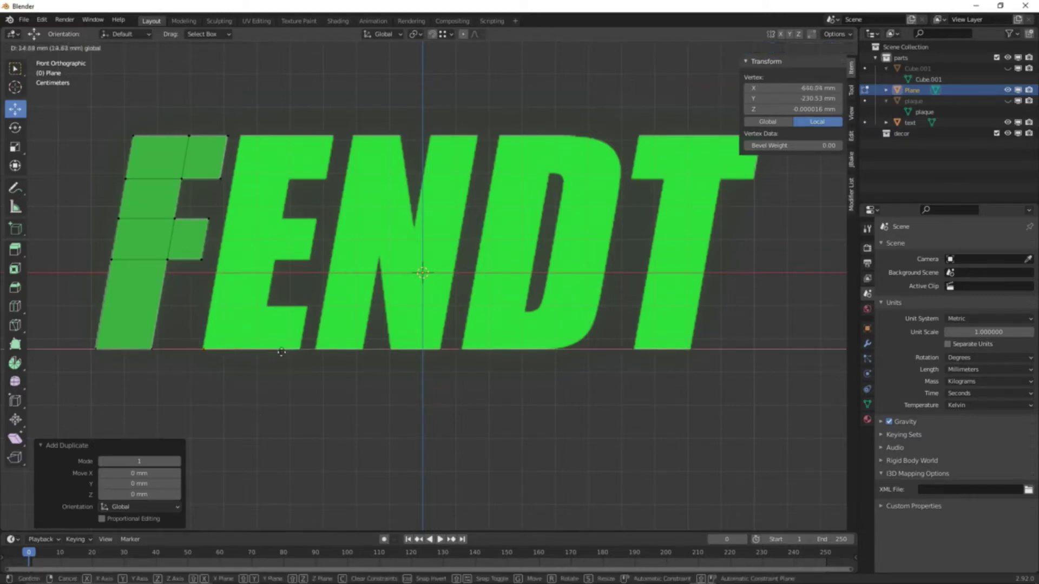
{"action": "left_click", "coordinate": [351, 357]}
- Duplicate the E's two bottom corner vertices and move the copies 127.32 mm along Z and 19.589 mm along X to the lower arm's upper corners
{"action": "left_click_drag", "start_coordinate": [189, 328], "coordinate": [309, 414]}
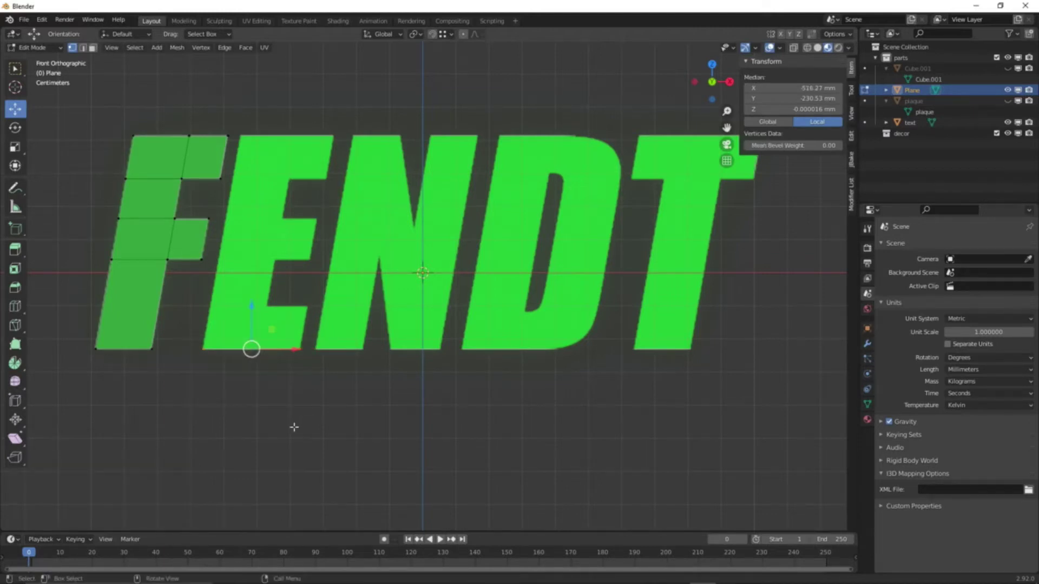
{"action": "key", "text": "g"}
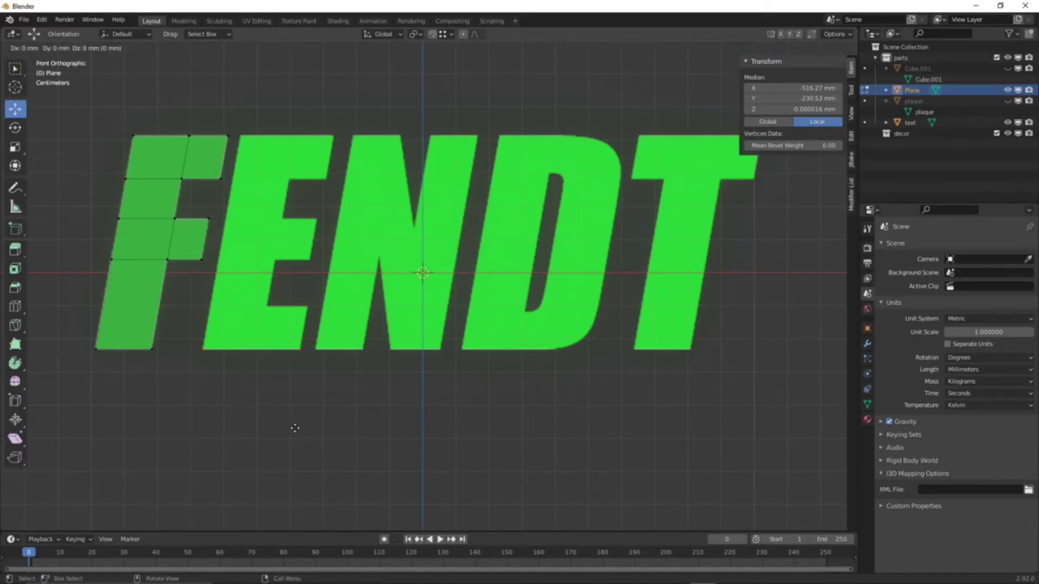
{"action": "right_click", "coordinate": [295, 429]}
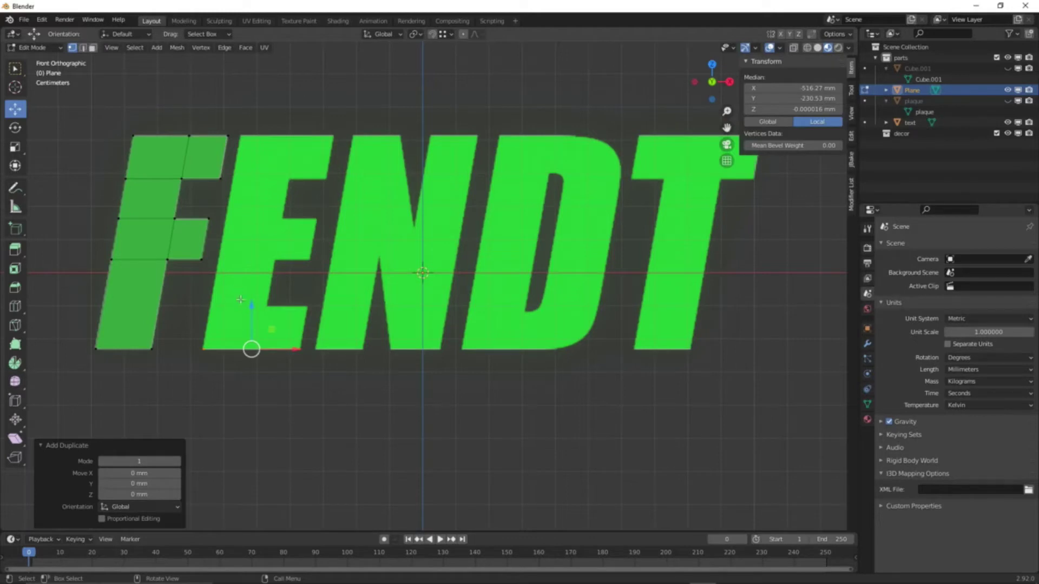
{"action": "left_click_drag", "start_coordinate": [256, 306], "coordinate": [282, 264]}
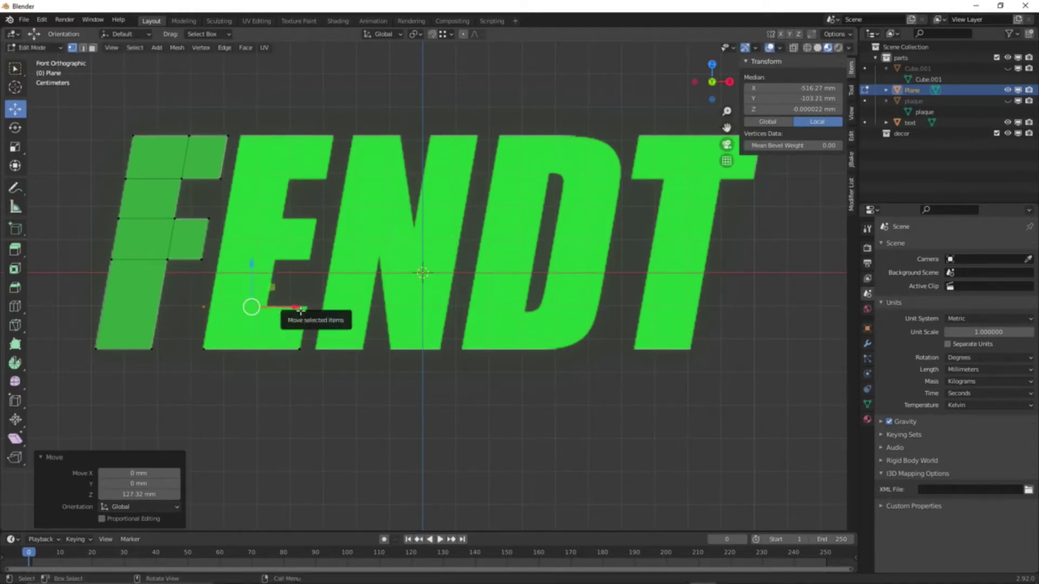
{"action": "left_click_drag", "start_coordinate": [300, 309], "coordinate": [310, 311]}
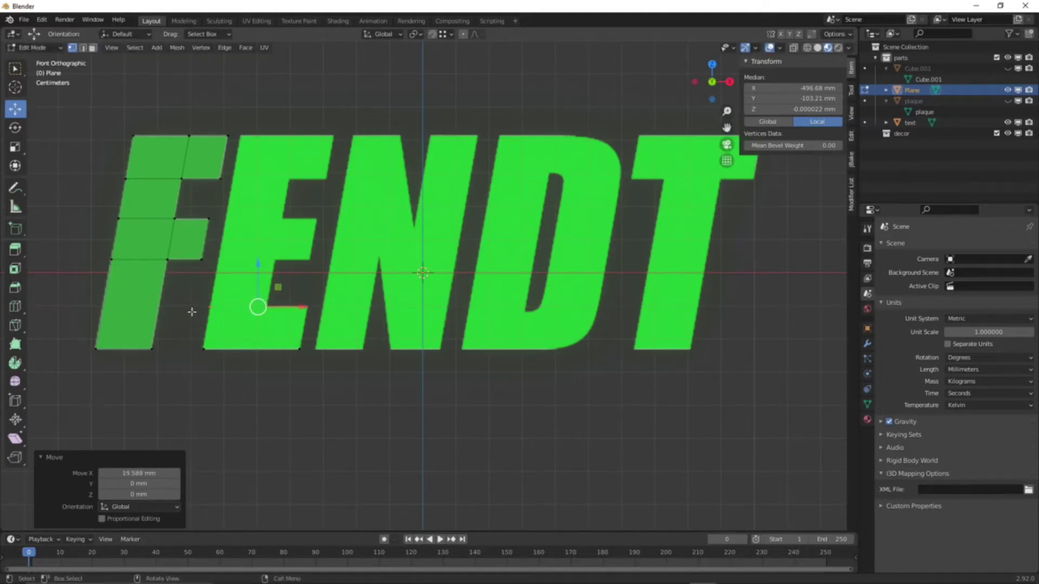
- Fill the E's lower arm with a face and add one loop cut at the stem's edge with a slide factor of 0.205
{"action": "left_click_drag", "start_coordinate": [190, 288], "coordinate": [320, 429]}
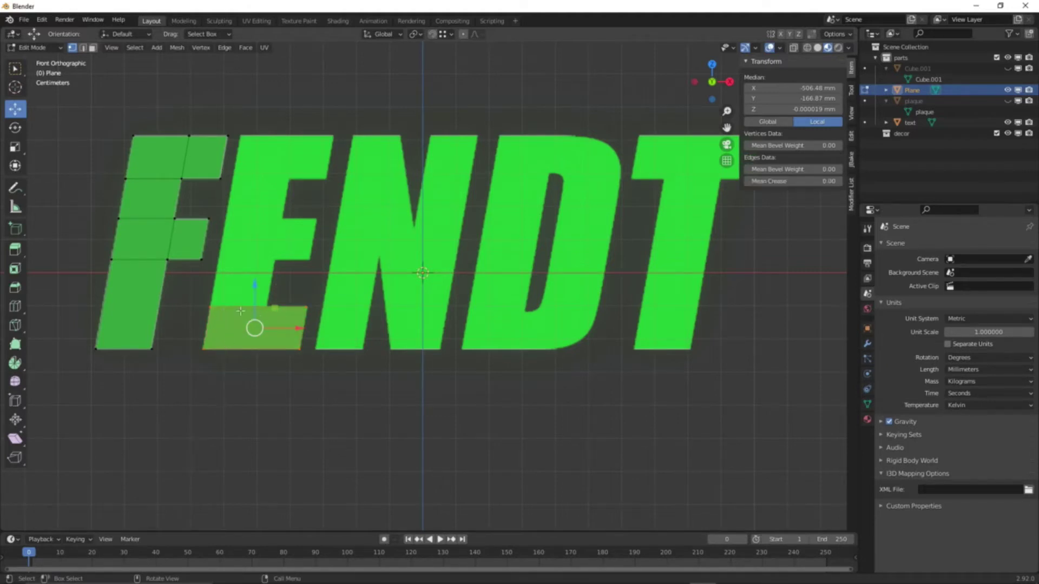
{"action": "left_click", "coordinate": [244, 392]}
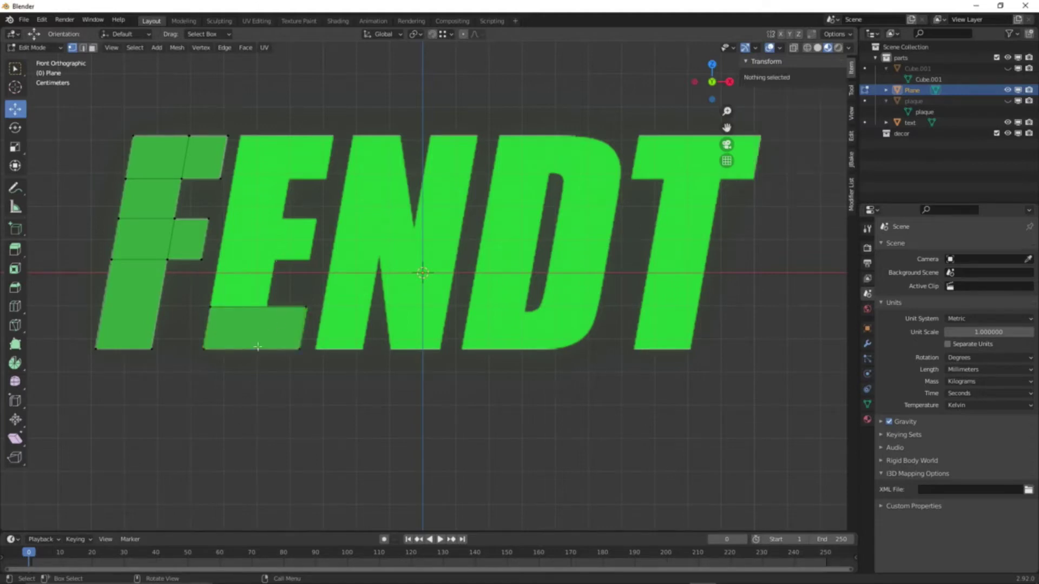
{"action": "key", "text": "ctrl+r"}
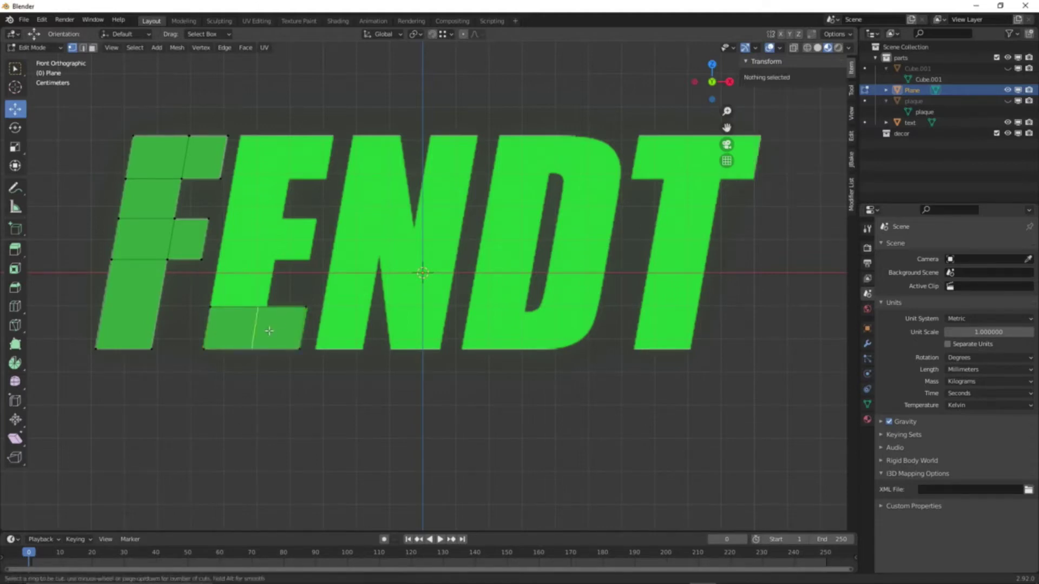
{"action": "left_click", "coordinate": [263, 326]}
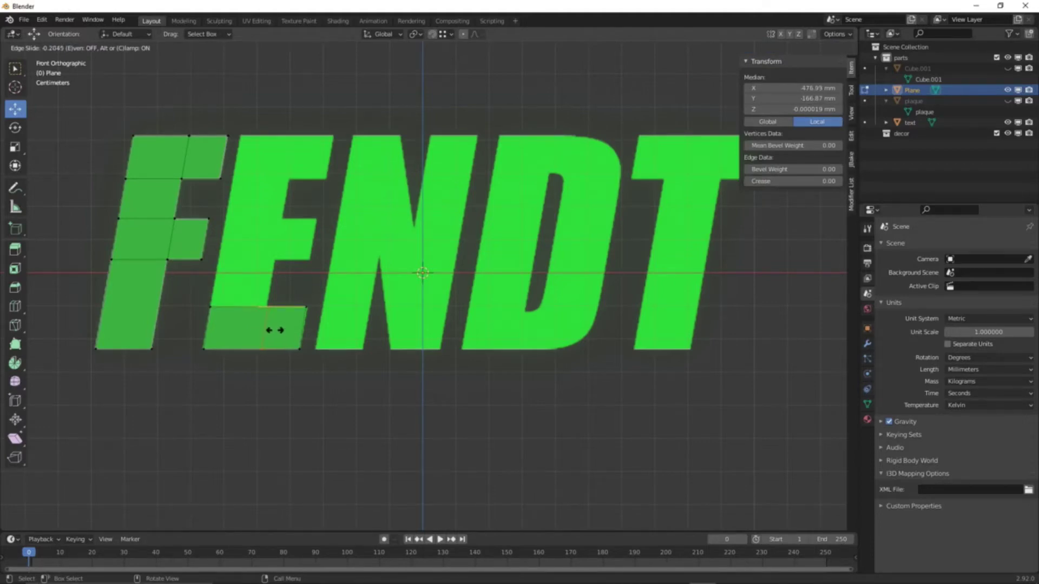
{"action": "left_click", "coordinate": [272, 329]}
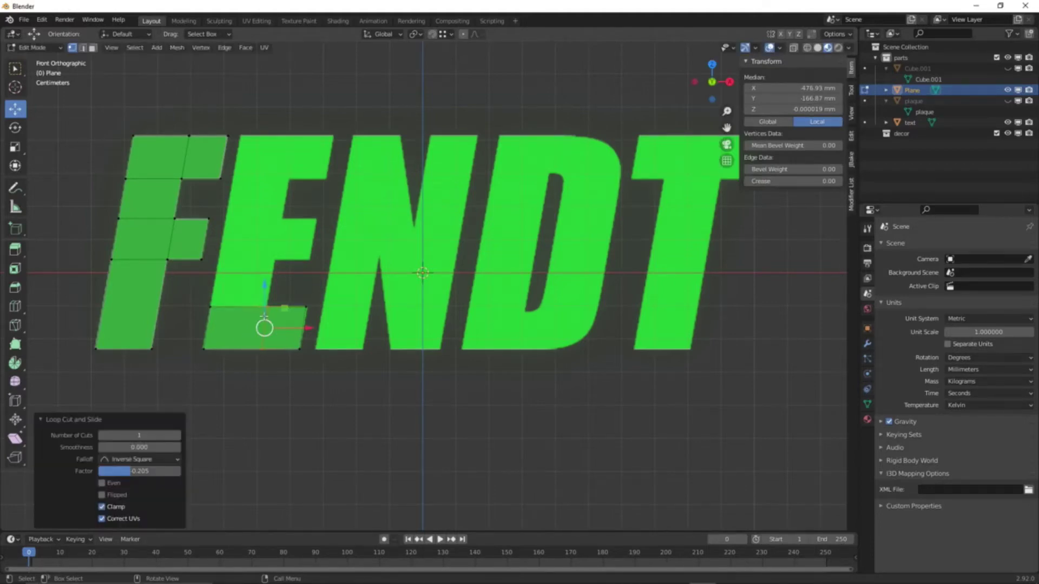
- Extrude the upper edge of the E's stem base 517.46 mm along Z and shift it along X to follow the slanted stem
{"action": "left_click_drag", "start_coordinate": [209, 296], "coordinate": [280, 326]}
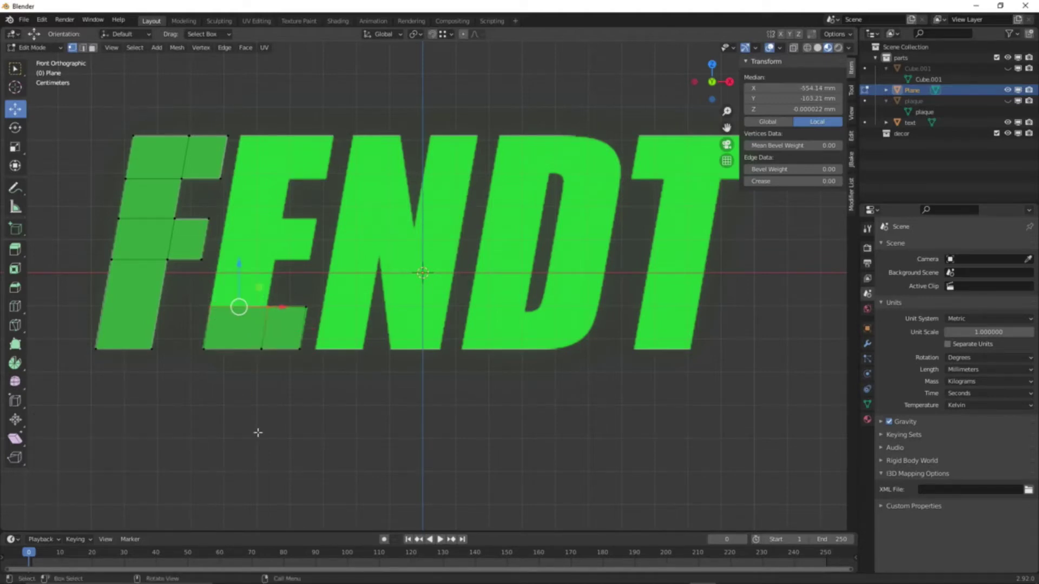
{"action": "key", "text": "g"}
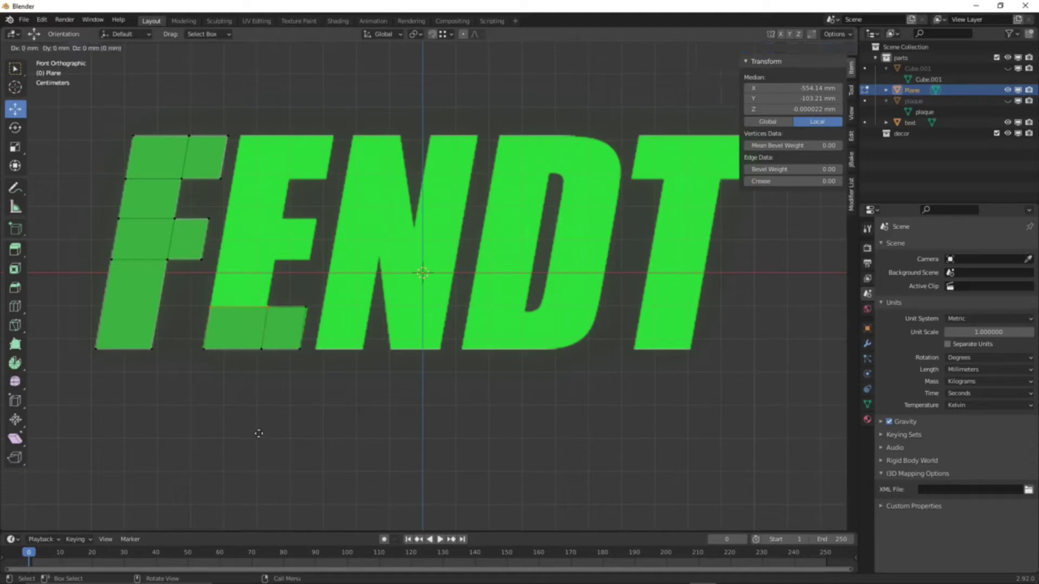
{"action": "key", "text": "z"}
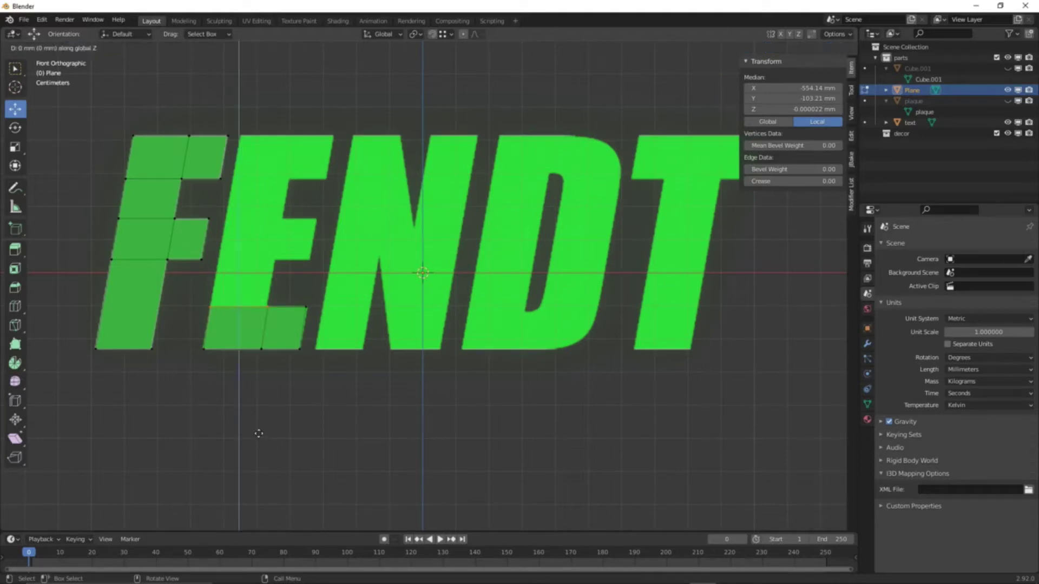
{"action": "left_click", "coordinate": [285, 262]}
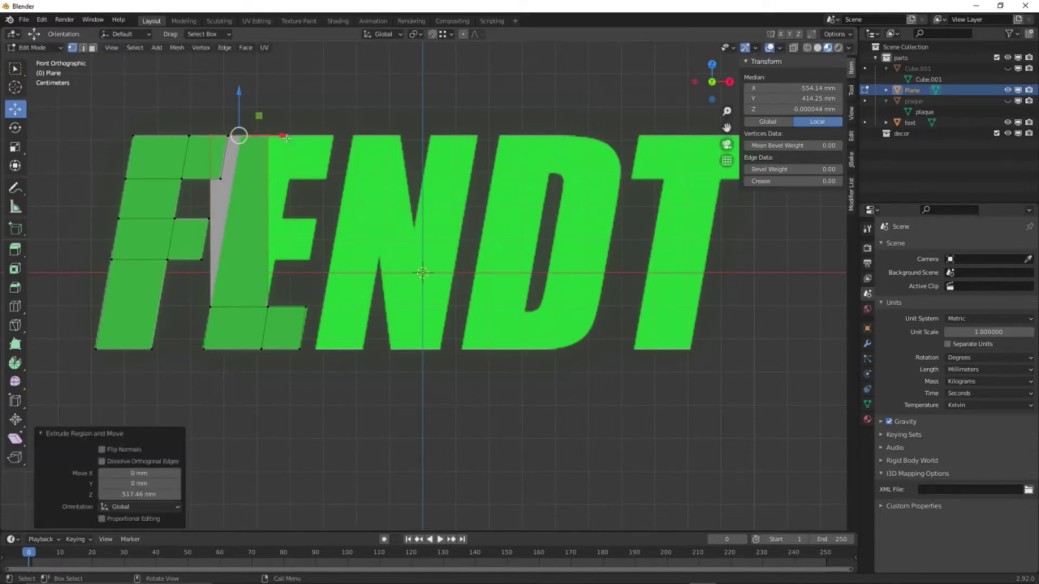
{"action": "left_click_drag", "start_coordinate": [239, 135], "coordinate": [320, 146]}
{"action": "left_click", "coordinate": [266, 439]}
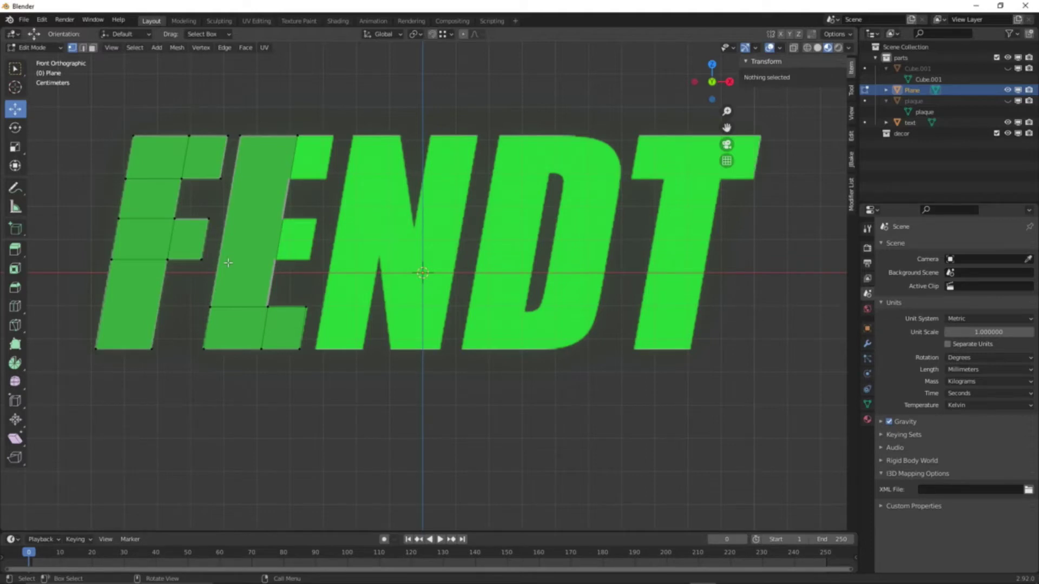
- Add three loop cuts across the E's stem with a slide factor of 0.047
{"action": "key", "text": "ctrl+r"}
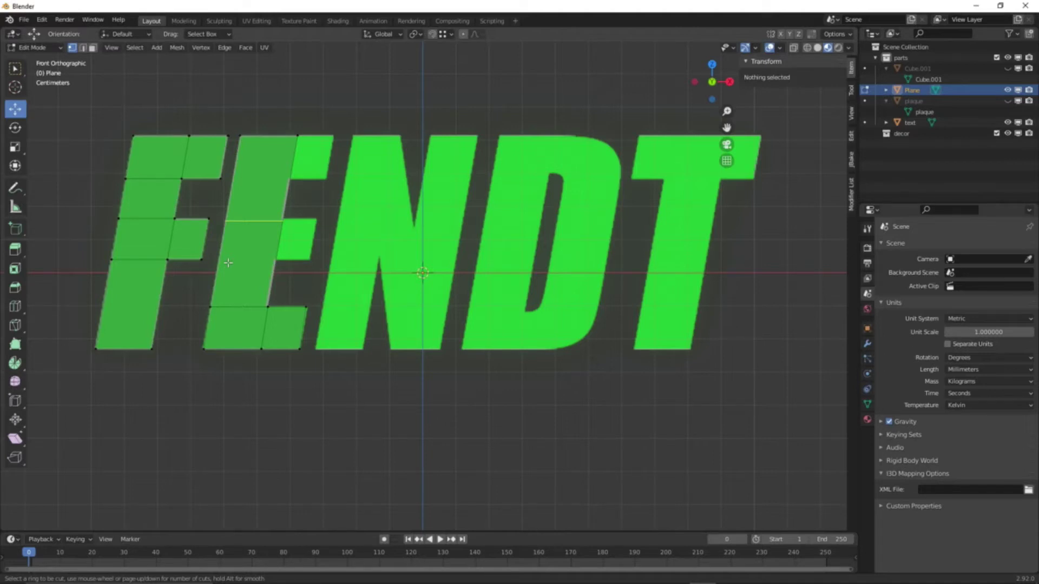
{"action": "scroll", "coordinate": [228, 263], "scroll_direction": "up", "scroll_amount": 1}
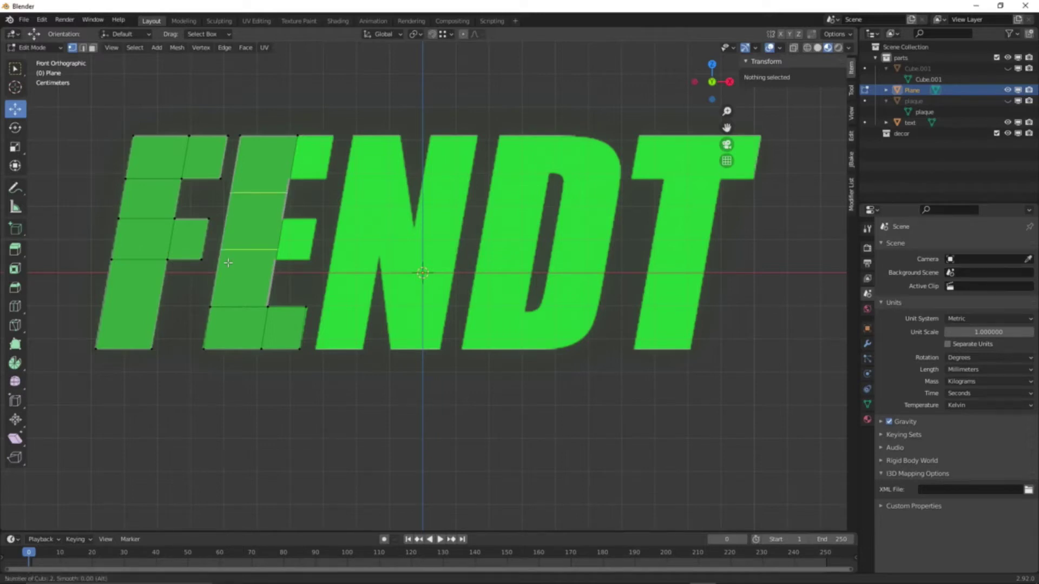
{"action": "scroll", "coordinate": [229, 263], "scroll_direction": "up", "scroll_amount": 1}
{"action": "left_click", "coordinate": [229, 263]}
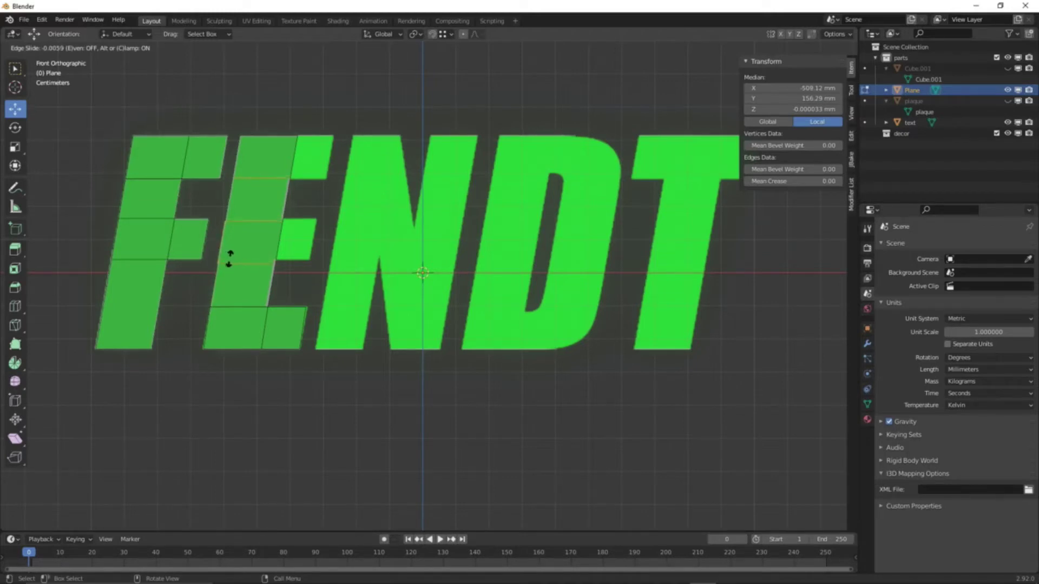
{"action": "left_click", "coordinate": [234, 261]}
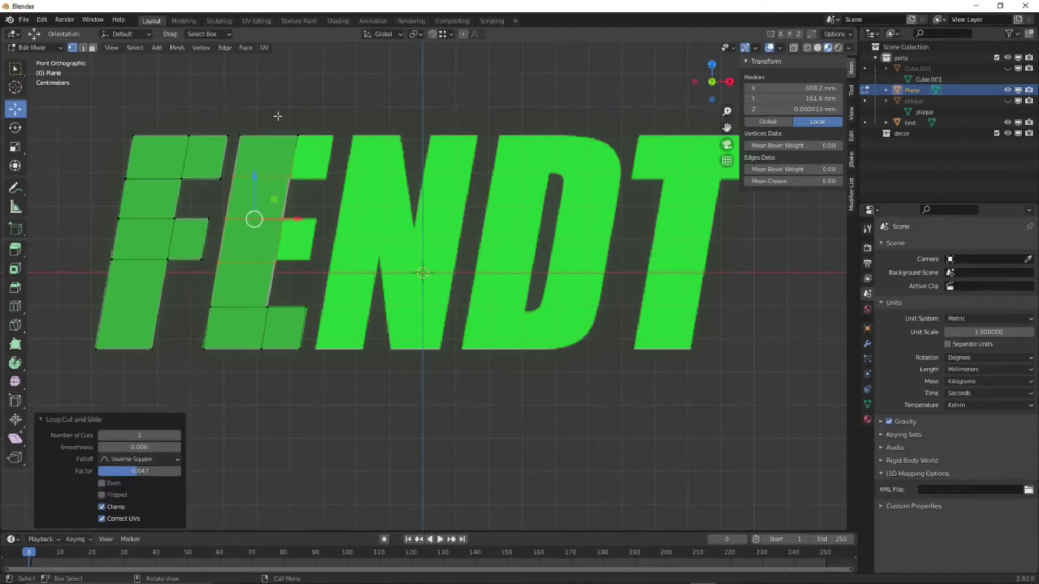
- Slide the uppermost stem cut by a factor of 0.069 to line up with the underside of the E's upper arm
{"action": "left_click", "coordinate": [277, 178]}
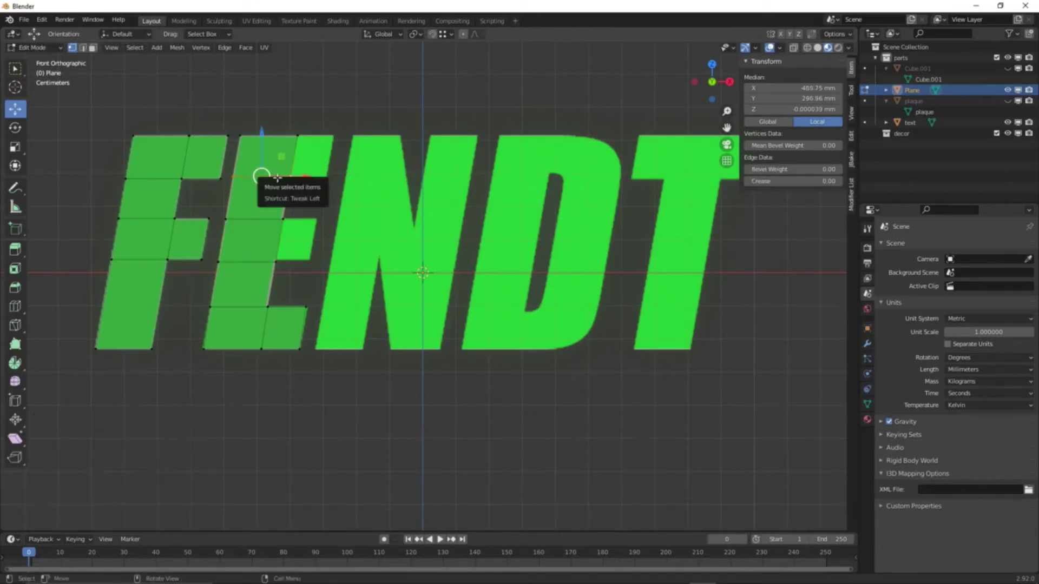
{"action": "key", "text": "g"}
{"action": "key", "text": "g"}
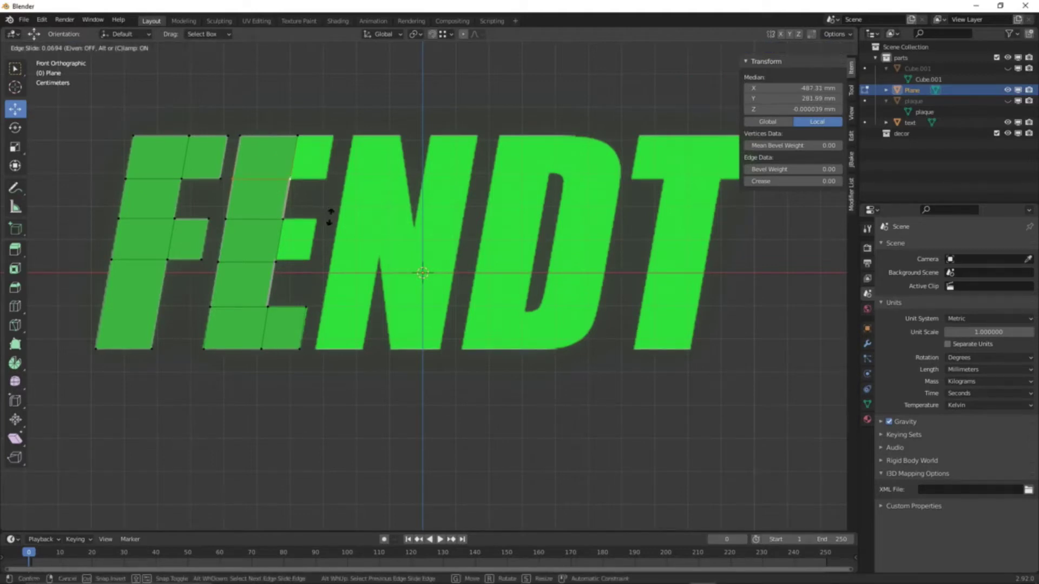
{"action": "left_click", "coordinate": [329, 216]}
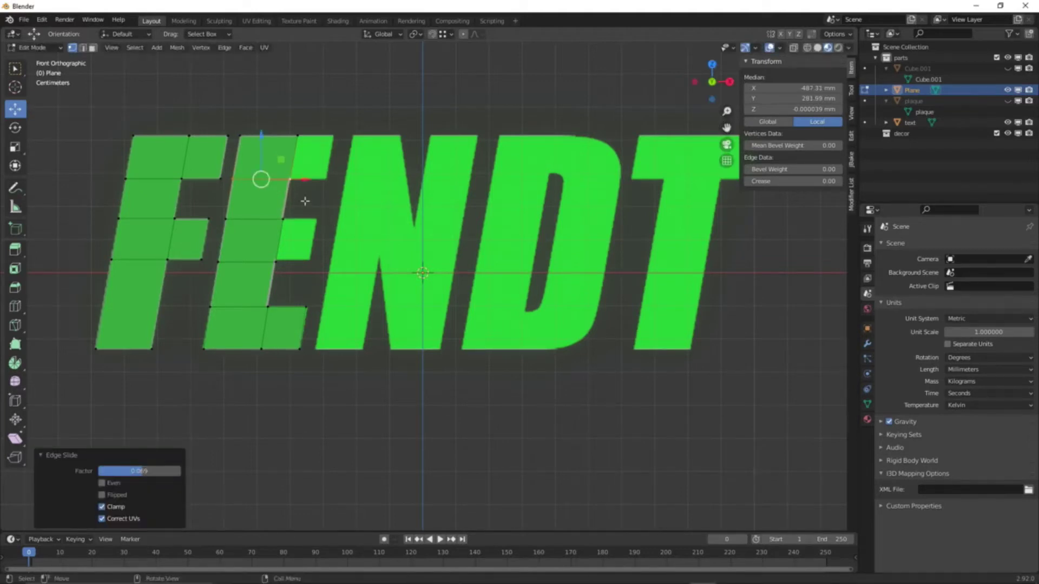
- Slide the middle stem cut by 0.038 and the lowest by 0.061 to match the upper and lower edges of the E's middle arm
{"action": "left_click", "coordinate": [256, 221]}
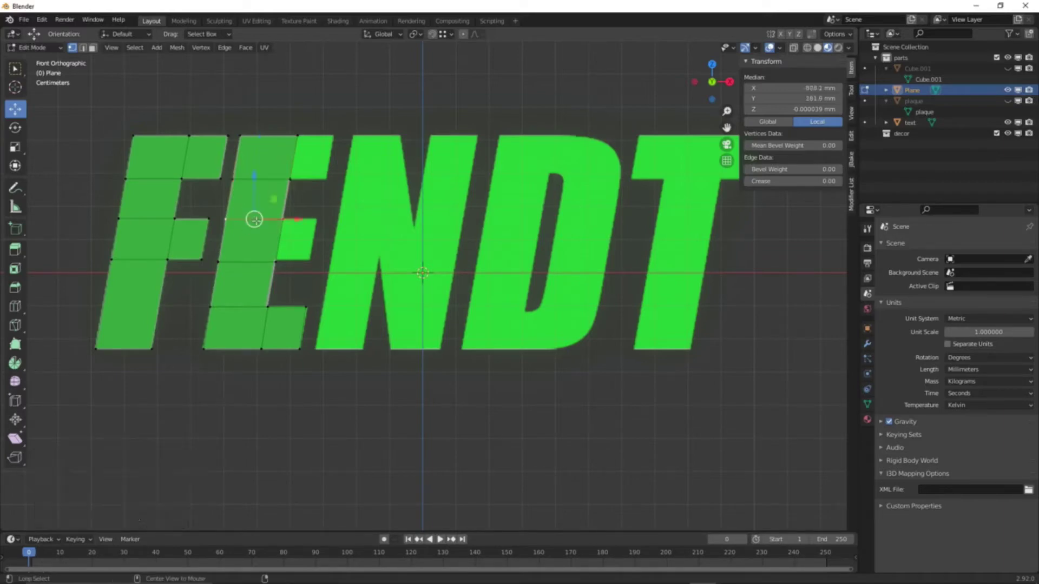
{"action": "key", "text": "g"}
{"action": "key", "text": "g"}
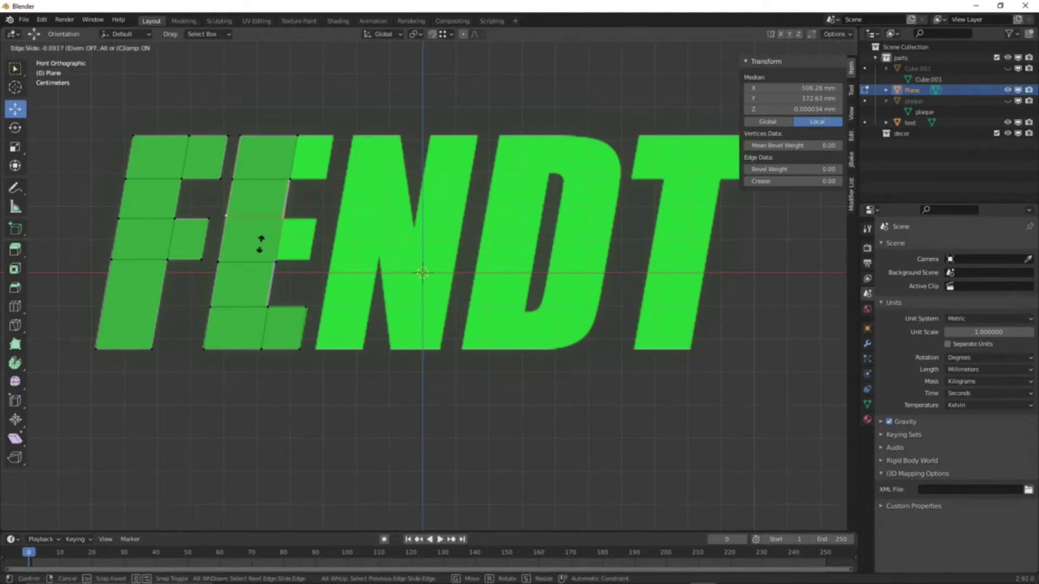
{"action": "left_click", "coordinate": [259, 245]}
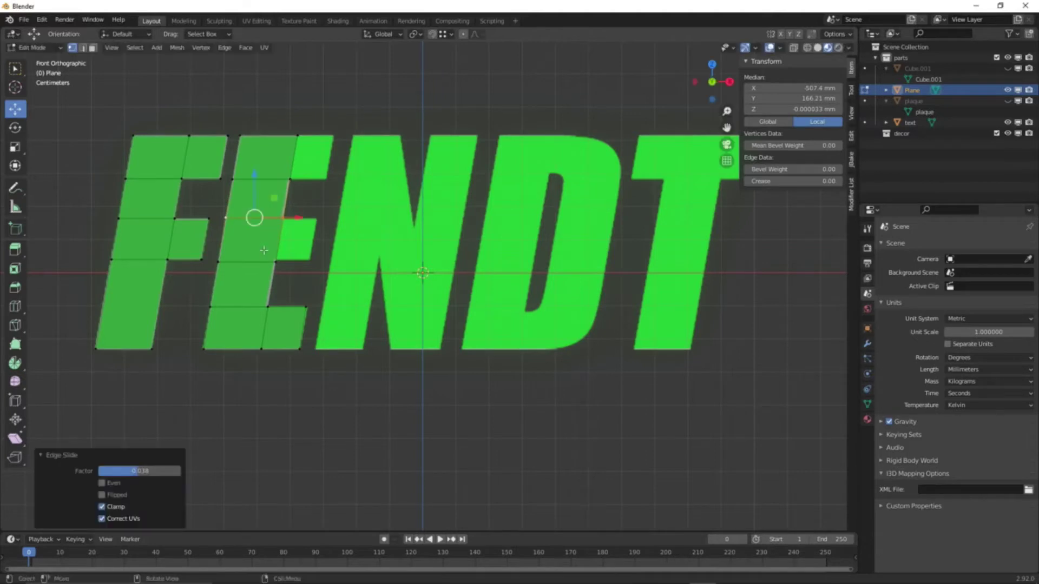
{"action": "left_click", "coordinate": [264, 266]}
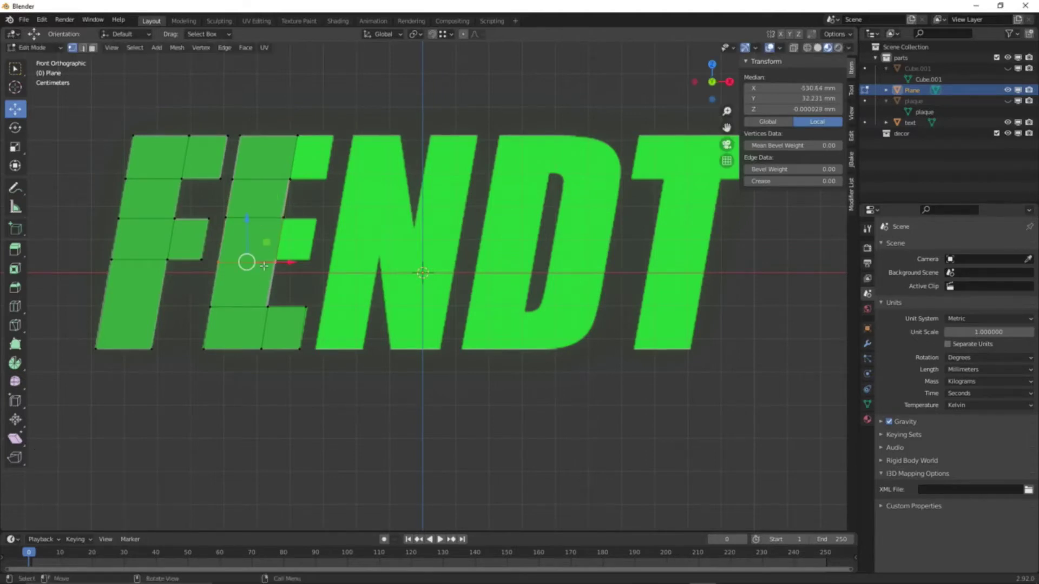
{"action": "key", "text": "g"}
{"action": "key", "text": "g"}
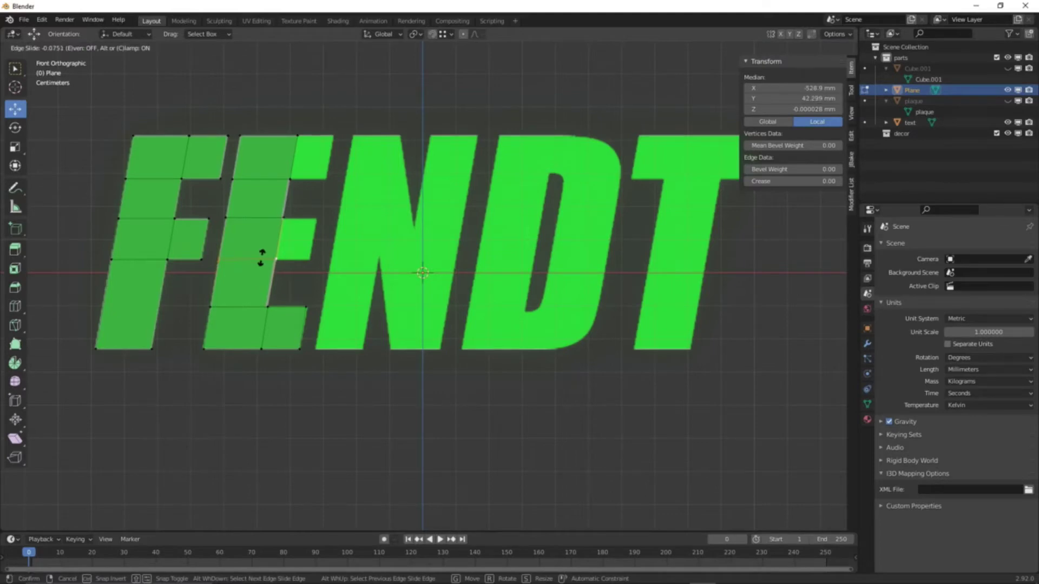
{"action": "left_click", "coordinate": [264, 261]}
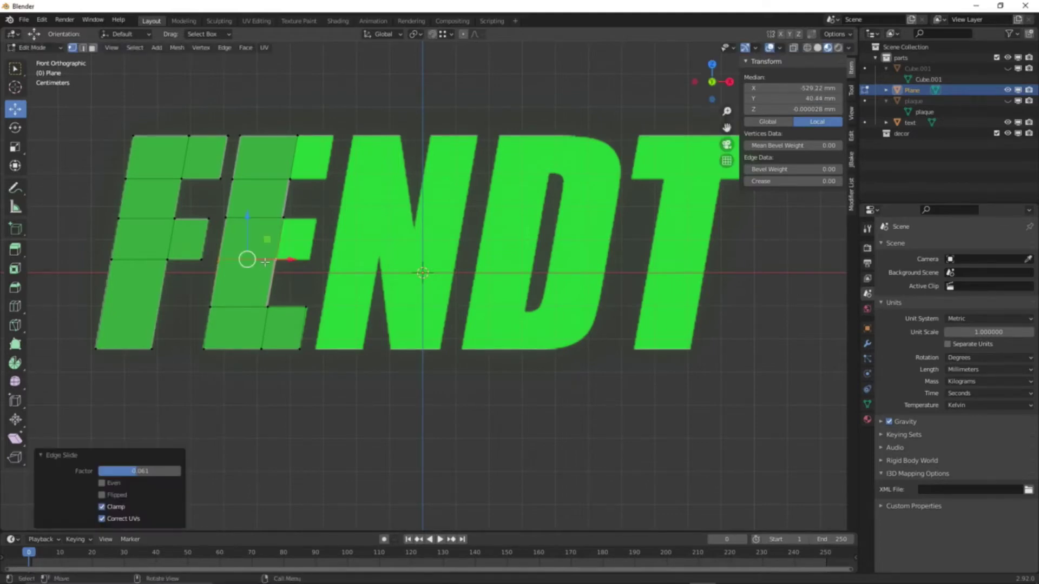
- Extrude the four upper vertices on the inner side of the E's stem 104.5 mm along X to form the upper and middle arms
{"action": "left_click", "coordinate": [331, 206]}
{"action": "key", "text": "c"}
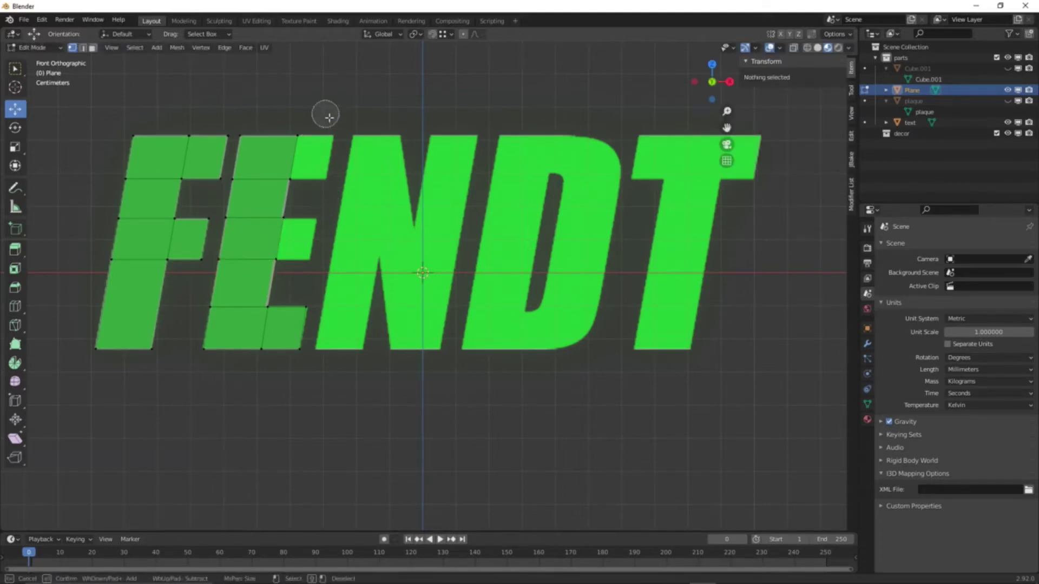
{"action": "left_click", "coordinate": [299, 131]}
{"action": "left_click", "coordinate": [301, 181]}
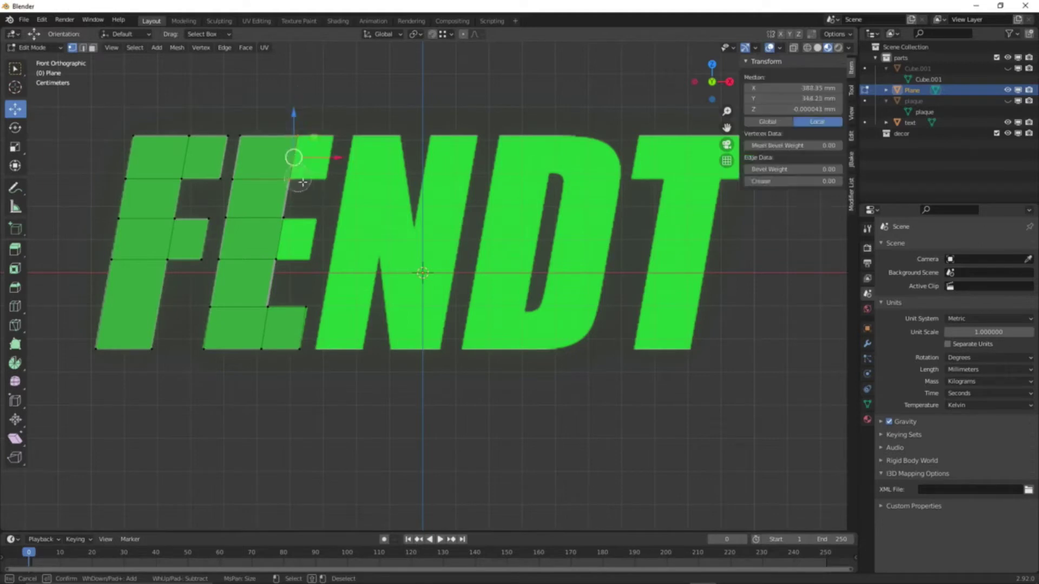
{"action": "left_click", "coordinate": [292, 220]}
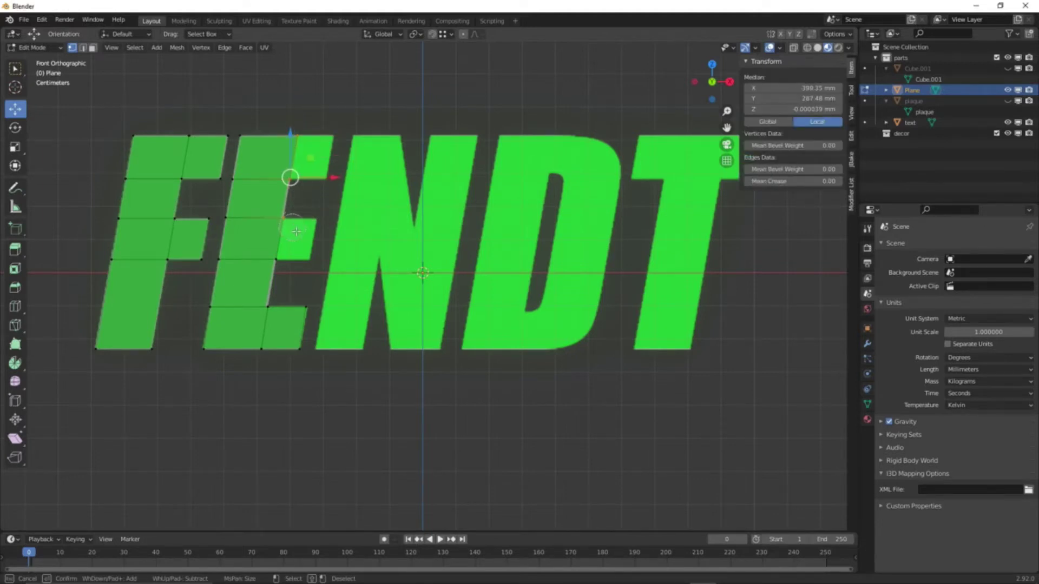
{"action": "left_click", "coordinate": [285, 261]}
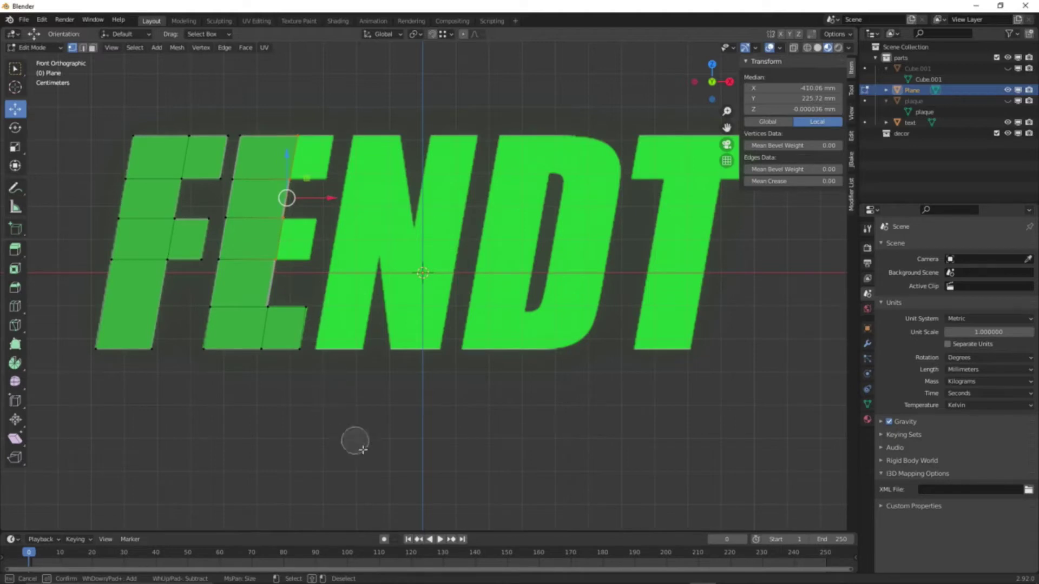
{"action": "key", "text": "Escape"}
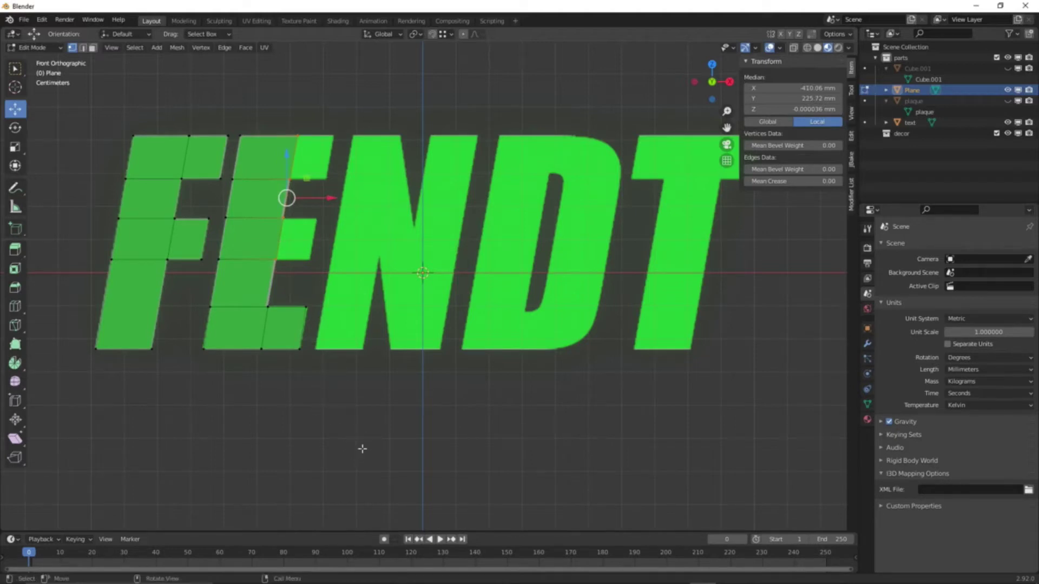
{"action": "key", "text": "g"}
{"action": "key", "text": "x"}
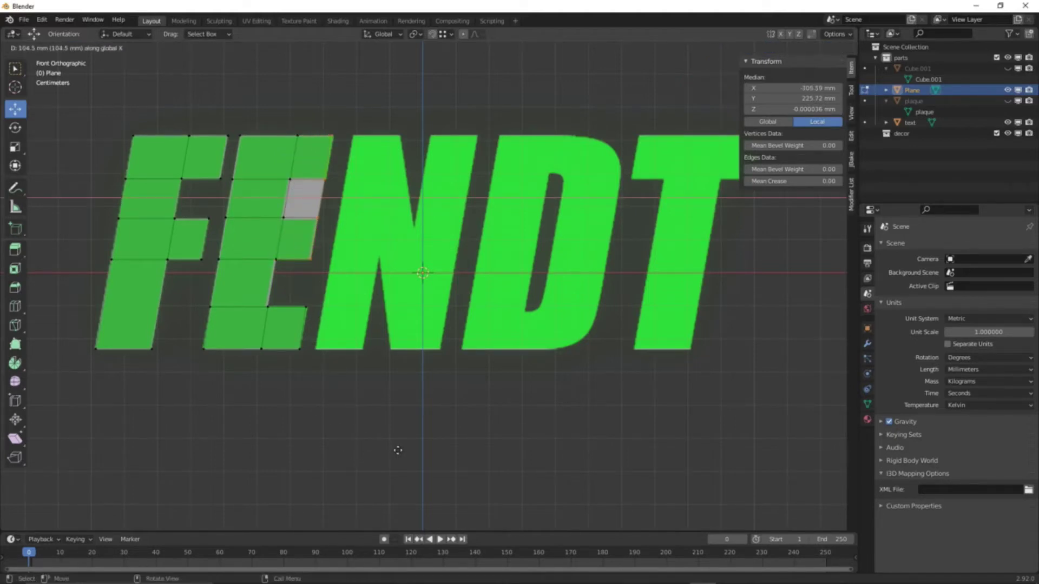
{"action": "left_click", "coordinate": [398, 451]}
{"action": "left_click", "coordinate": [301, 505]}
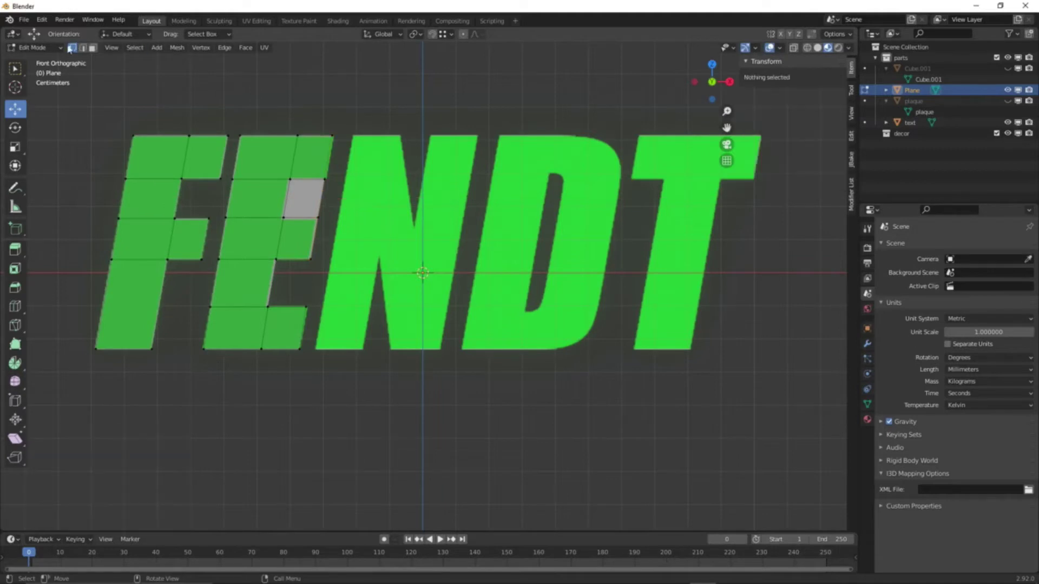
- Delete the surplus face filling the gap between the E's upper and middle arms
{"action": "left_click", "coordinate": [93, 47]}
{"action": "left_click", "coordinate": [309, 203]}
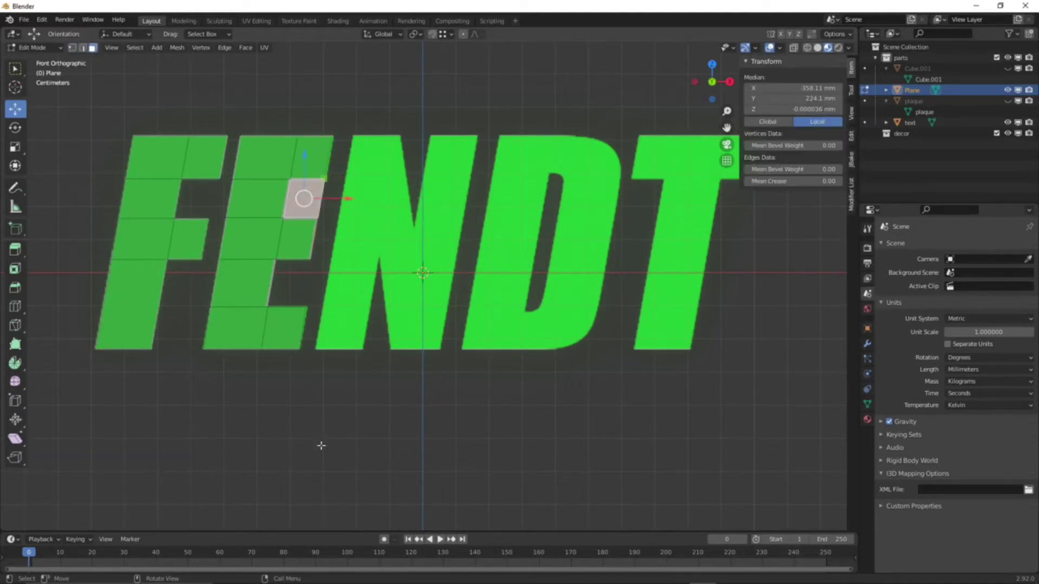
{"action": "key", "text": "x"}
{"action": "left_click", "coordinate": [321, 438]}
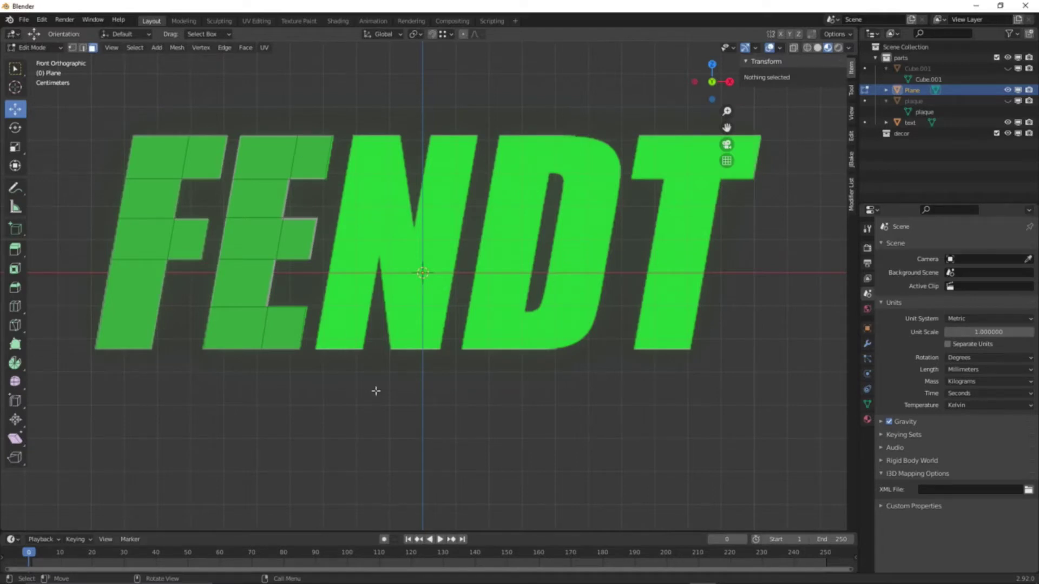
- Duplicate the F's stem and move the copy 662.74 mm along X over the N's left stem
{"action": "left_click", "coordinate": [73, 48]}
{"action": "key", "text": "c"}
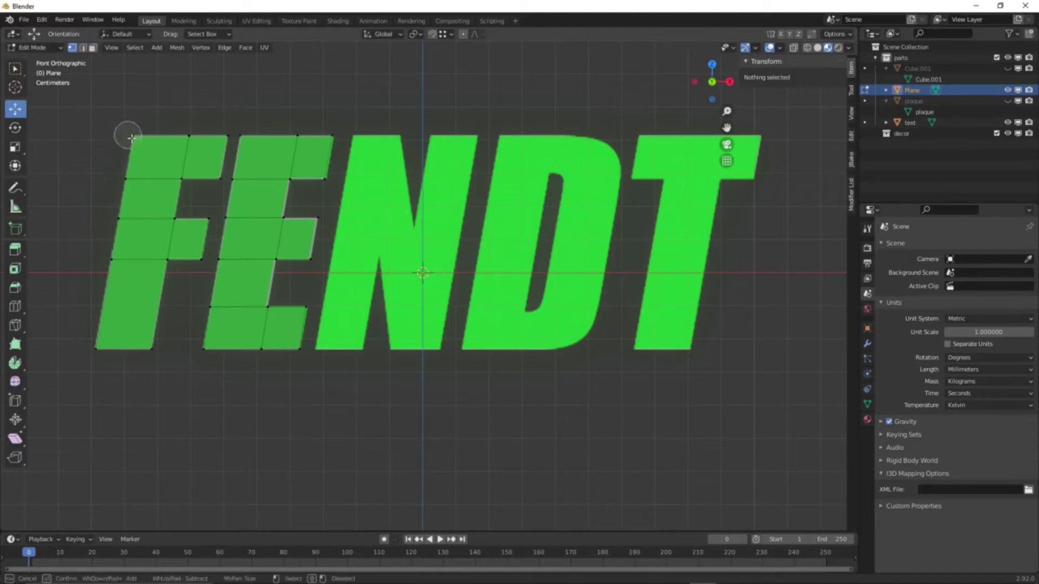
{"action": "left_click_drag", "start_coordinate": [130, 134], "coordinate": [187, 135]}
{"action": "mouse_move", "coordinate": [177, 174]}
{"action": "left_mouse_down"}
{"action": "mouse_move", "coordinate": [132, 198]}
{"action": "mouse_move", "coordinate": [144, 222]}
{"action": "mouse_move", "coordinate": [168, 224]}
{"action": "mouse_move", "coordinate": [162, 262]}
{"action": "mouse_move", "coordinate": [109, 287]}
{"action": "mouse_move", "coordinate": [90, 348]}
{"action": "mouse_move", "coordinate": [156, 354]}
{"action": "left_mouse_up"}
{"action": "right_click", "coordinate": [169, 421]}
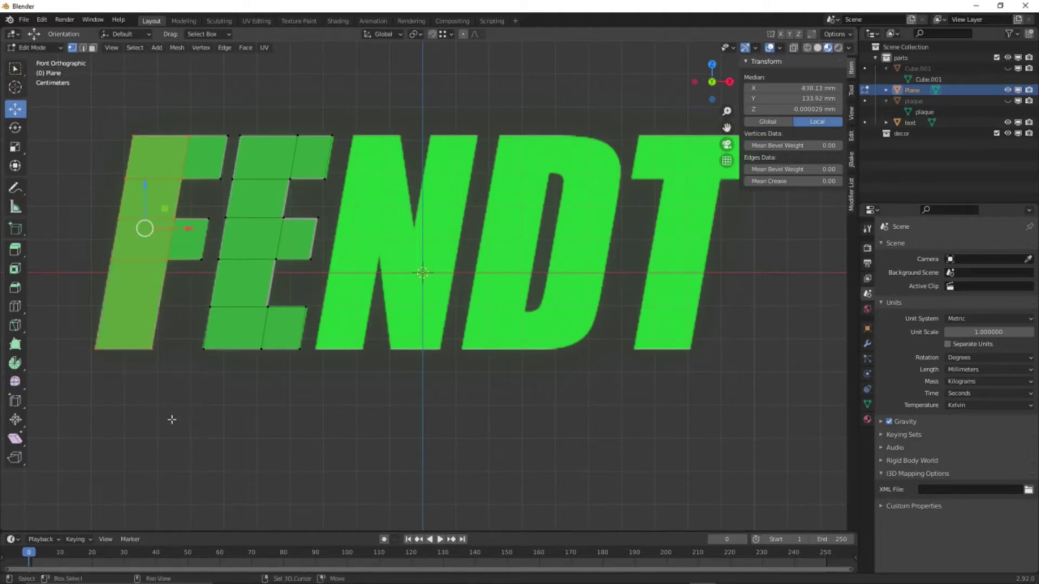
{"action": "key", "text": "g"}
{"action": "right_click", "coordinate": [172, 420]}
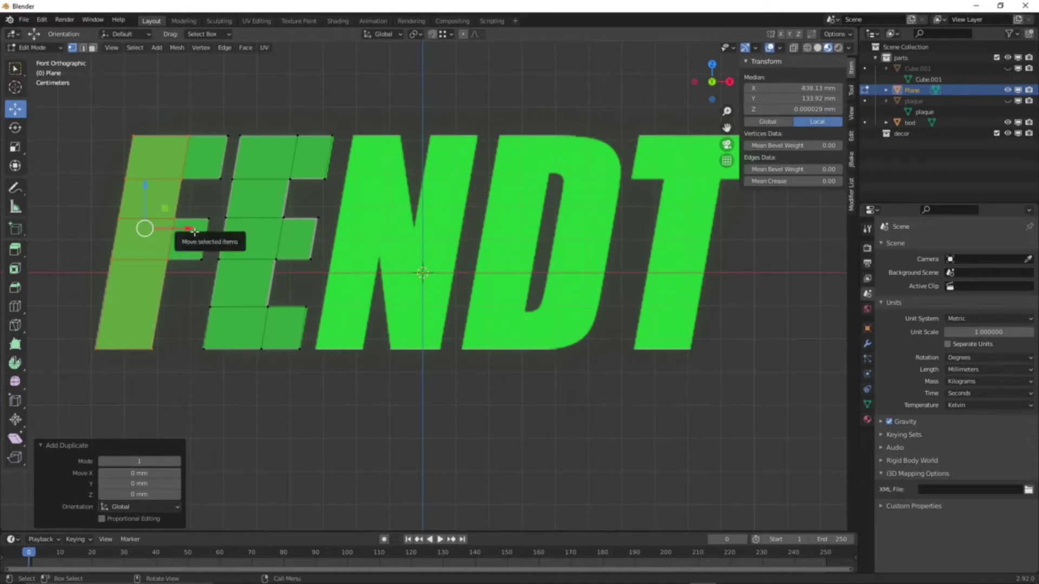
{"action": "left_click_drag", "start_coordinate": [185, 228], "coordinate": [418, 256]}
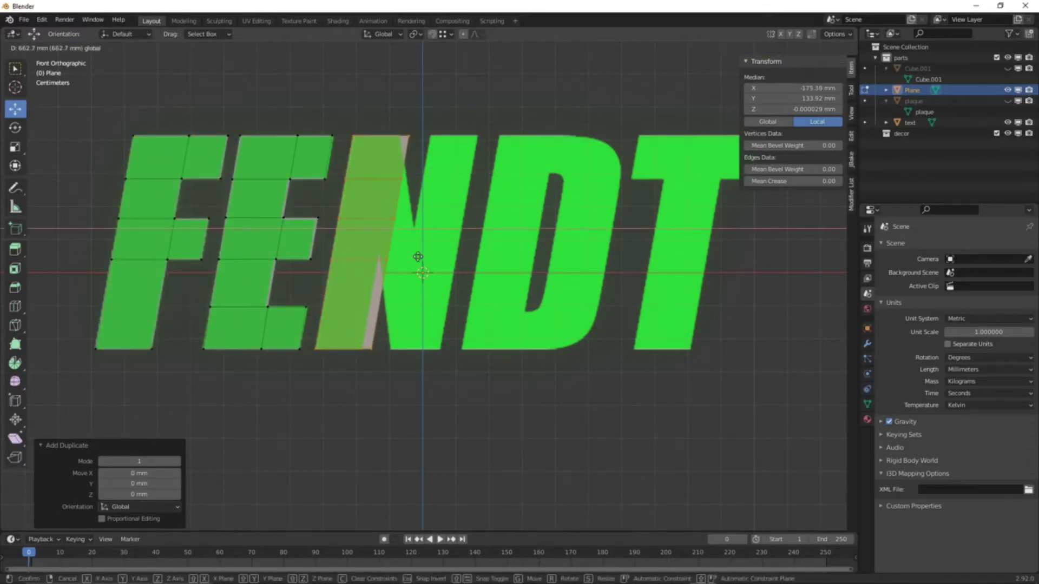
{"action": "left_click_drag", "start_coordinate": [418, 256], "coordinate": [418, 256]}
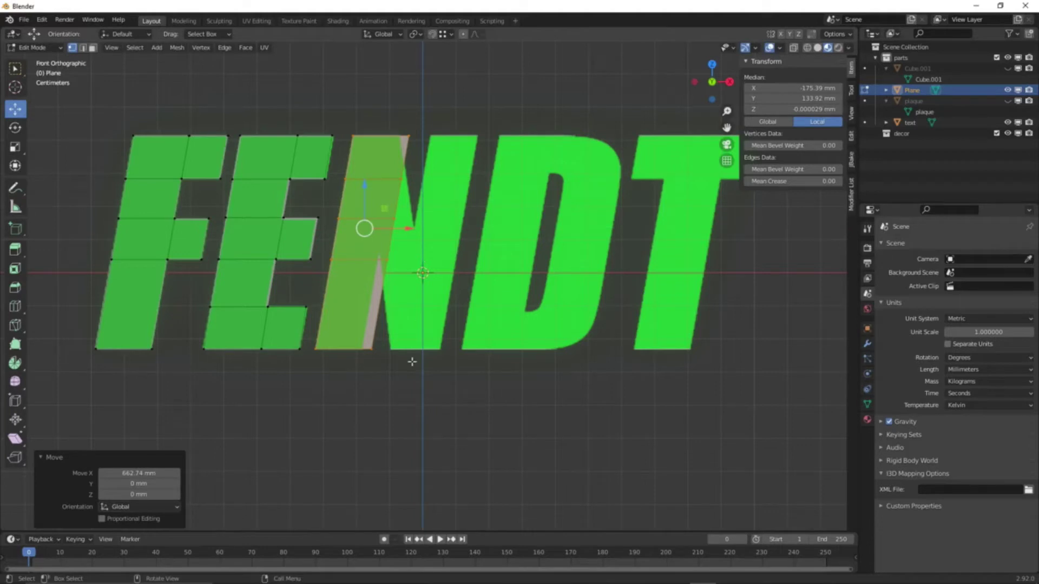
{"action": "left_click", "coordinate": [388, 413]}
- Move the copied stem's right-side vertices along X to match the width of the N's left stem
{"action": "key", "text": "c"}
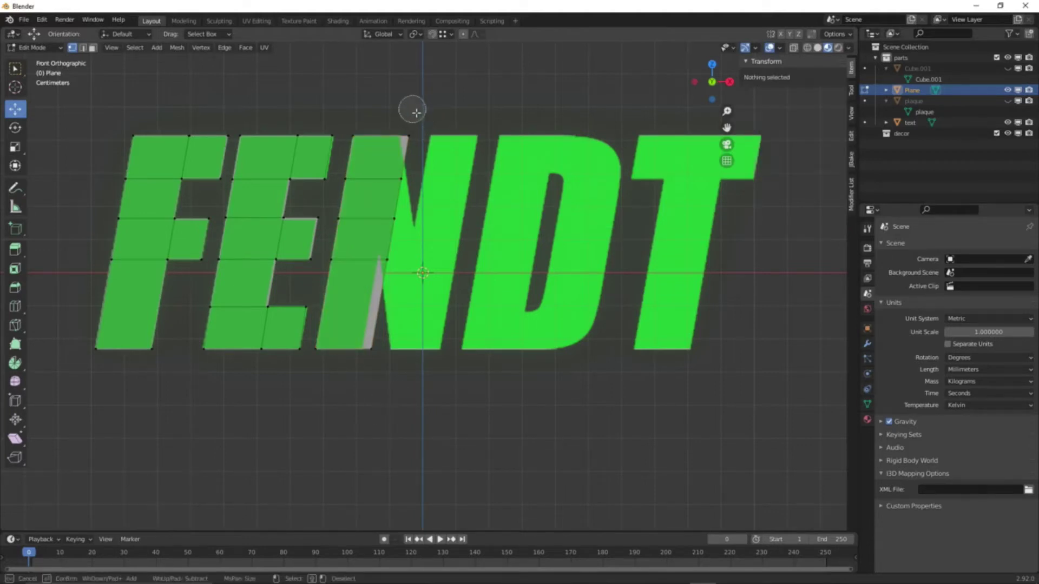
{"action": "mouse_move", "coordinate": [416, 112]}
{"action": "left_mouse_down"}
{"action": "mouse_move", "coordinate": [377, 304]}
{"action": "mouse_move", "coordinate": [367, 371]}
{"action": "left_mouse_up"}
{"action": "right_click", "coordinate": [368, 384]}
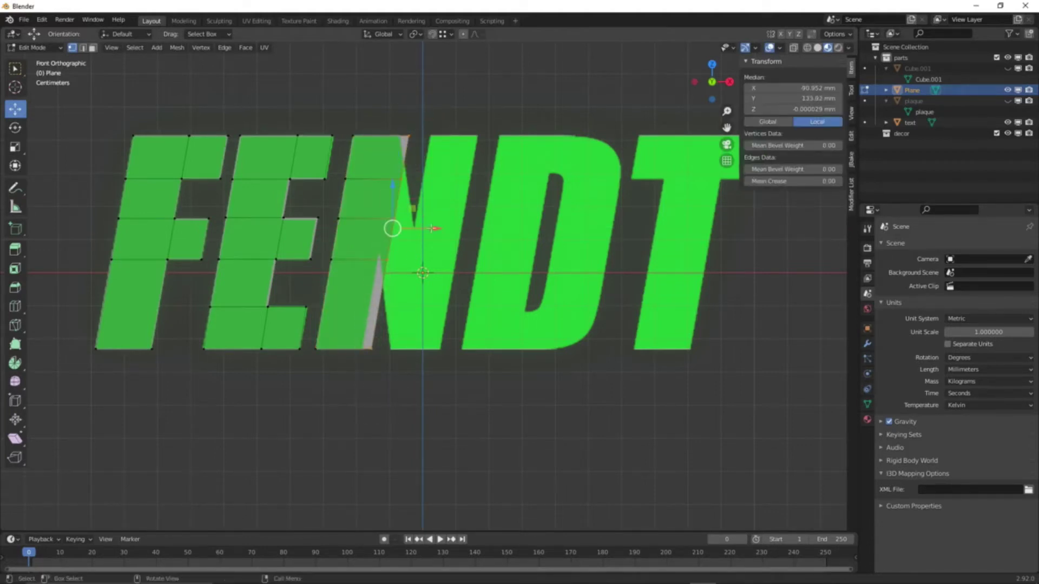
{"action": "left_click_drag", "start_coordinate": [433, 229], "coordinate": [431, 237]}
{"action": "left_click", "coordinate": [448, 434]}
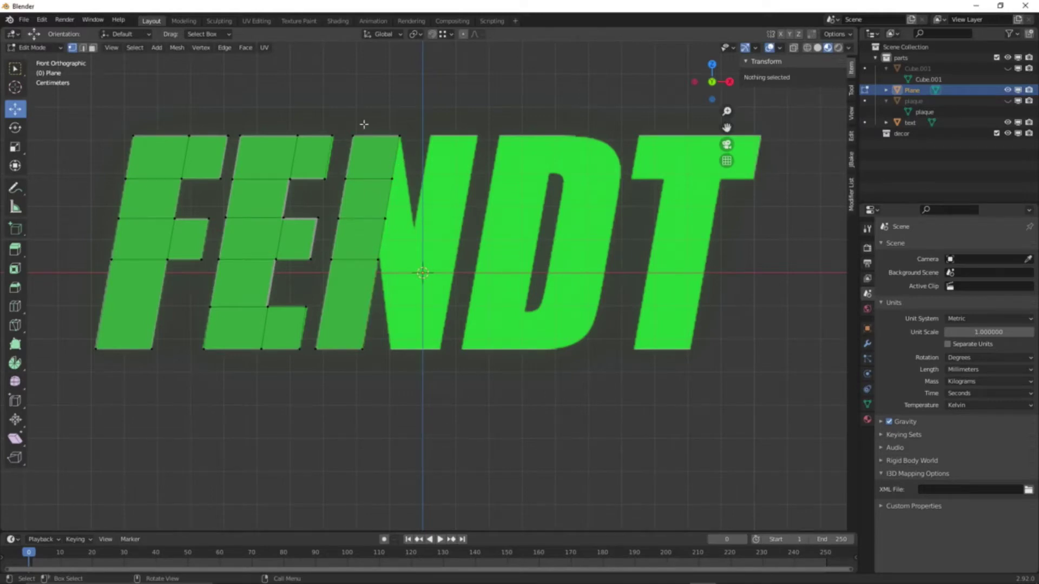
- Move the narrowed stem 231.8 mm along X onto the N's right stem
{"action": "key", "text": "c"}
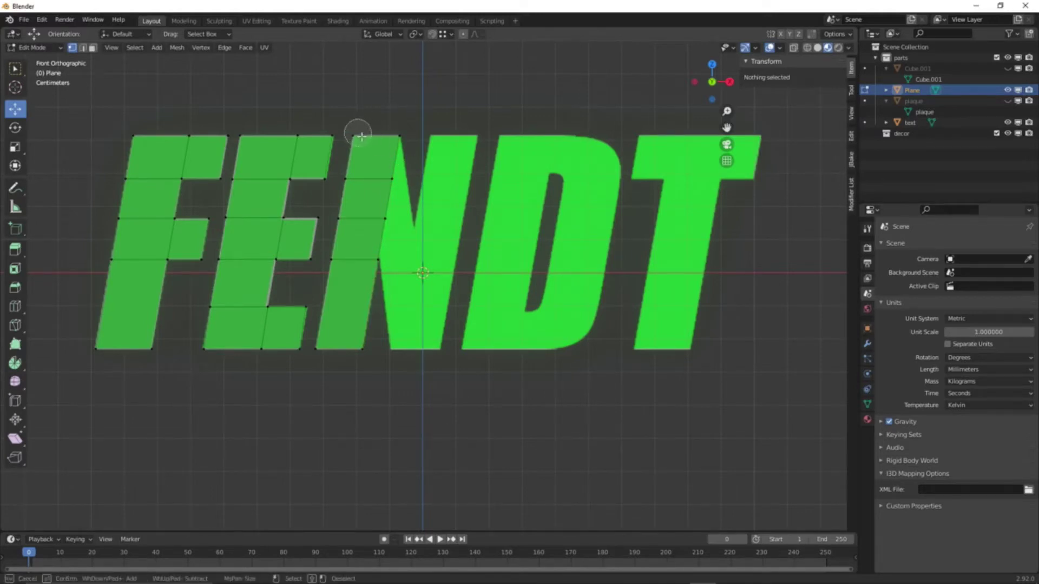
{"action": "mouse_move", "coordinate": [361, 135]}
{"action": "left_mouse_down"}
{"action": "mouse_move", "coordinate": [408, 141]}
{"action": "mouse_move", "coordinate": [393, 184]}
{"action": "mouse_move", "coordinate": [350, 185]}
{"action": "mouse_move", "coordinate": [347, 230]}
{"action": "mouse_move", "coordinate": [388, 229]}
{"action": "mouse_move", "coordinate": [386, 264]}
{"action": "mouse_move", "coordinate": [342, 299]}
{"action": "mouse_move", "coordinate": [329, 367]}
{"action": "mouse_move", "coordinate": [376, 365]}
{"action": "left_mouse_up"}
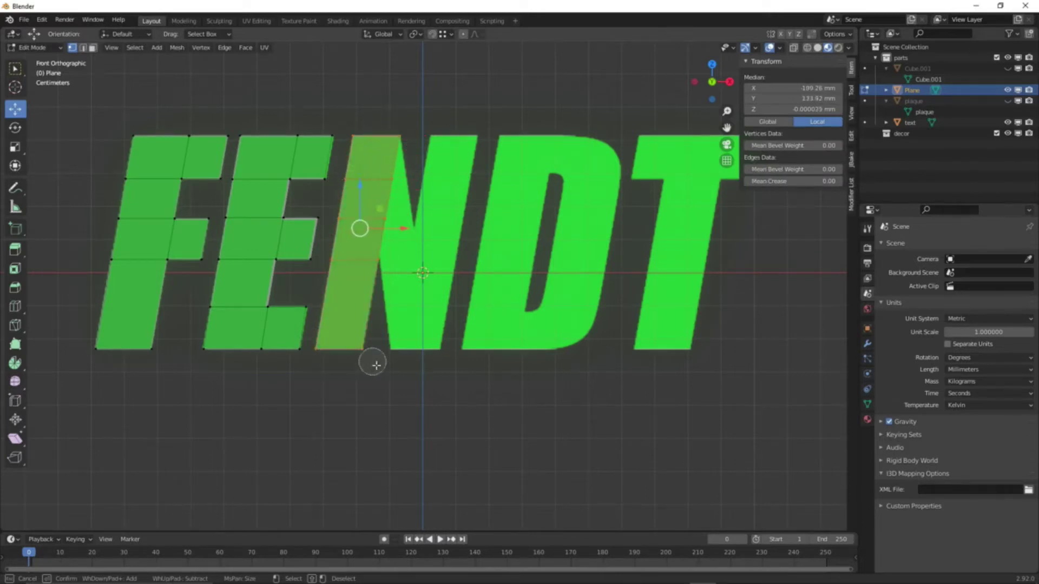
{"action": "right_click", "coordinate": [426, 420]}
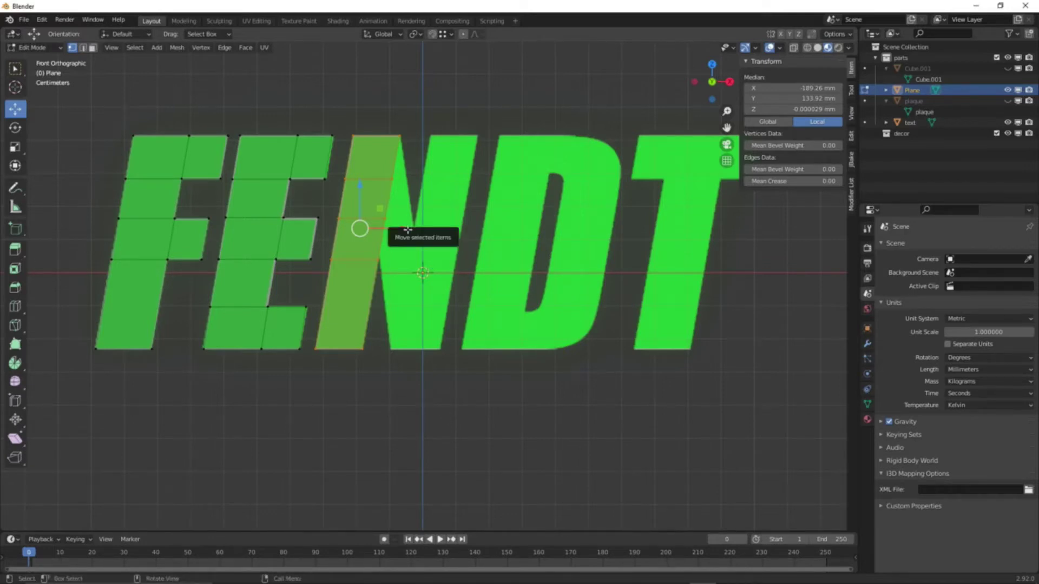
{"action": "mouse_move", "coordinate": [407, 228]}
{"action": "left_mouse_down"}
{"action": "mouse_move", "coordinate": [497, 241]}
{"action": "mouse_move", "coordinate": [488, 252]}
{"action": "left_mouse_up"}
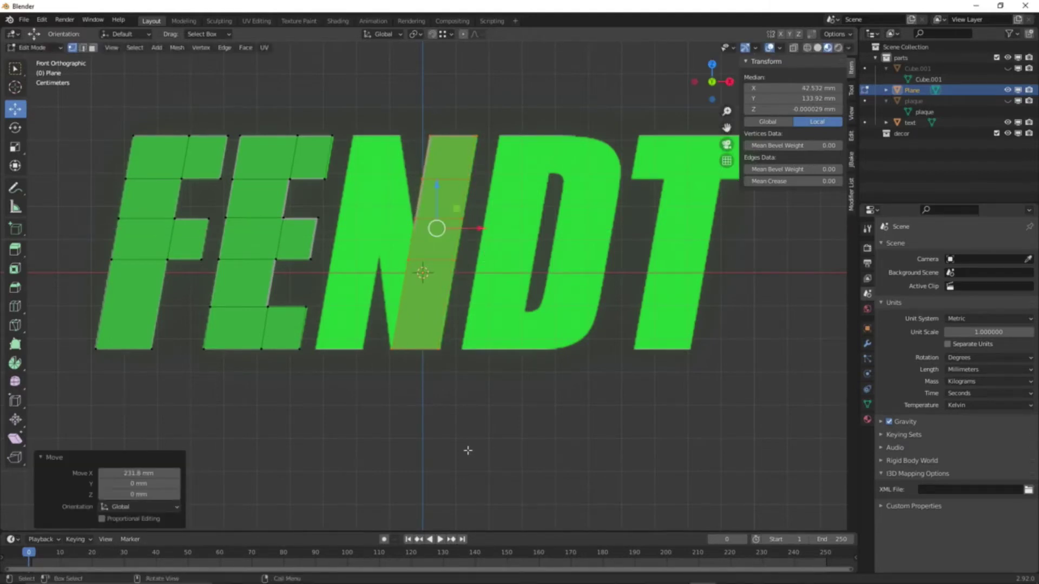
- Duplicate the N's right stem and move the copy -233.43 mm along X onto the left stem
{"action": "key", "text": "shift"}
{"action": "key", "text": "shift+d"}
{"action": "right_click", "coordinate": [468, 450]}
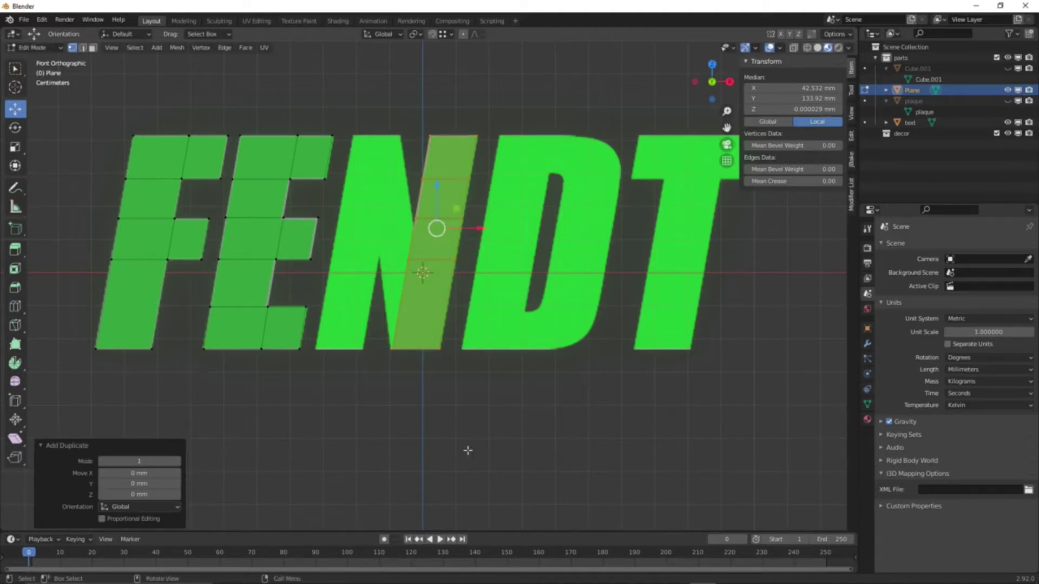
{"action": "left_click_drag", "start_coordinate": [481, 229], "coordinate": [405, 238]}
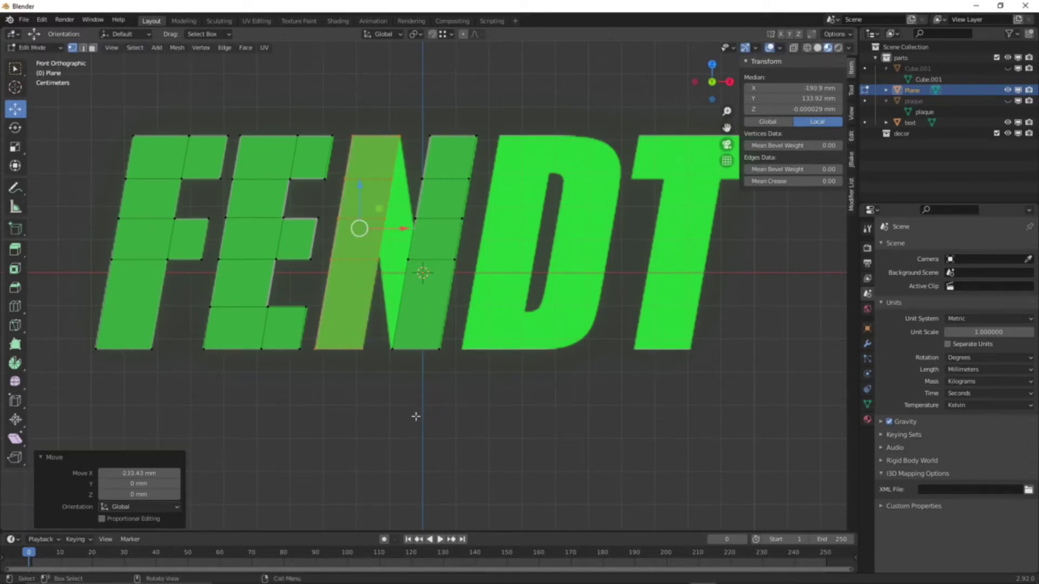
{"action": "left_click", "coordinate": [430, 398]}
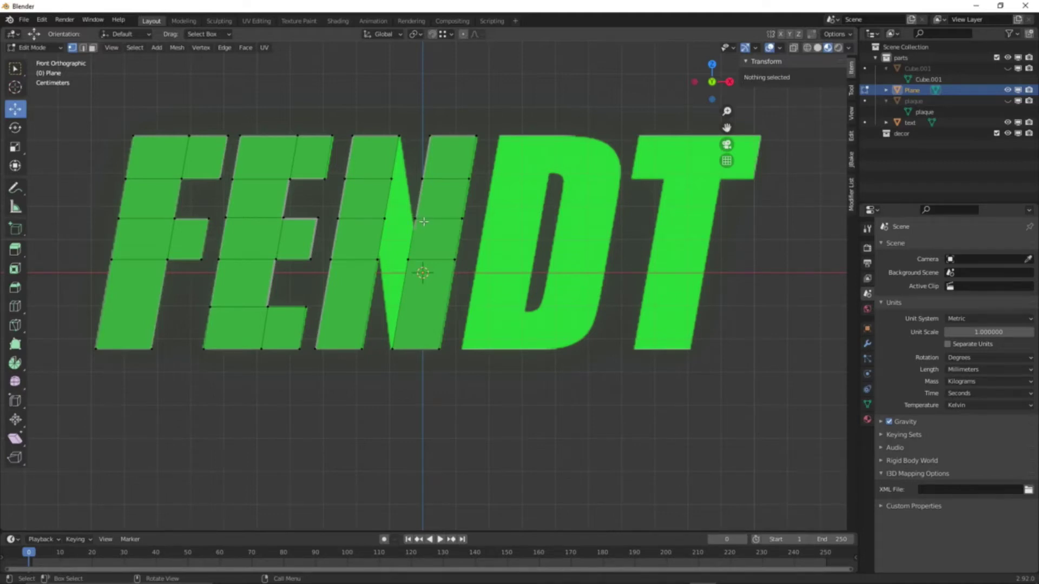
- Dissolve the middle cross edge of the N's left stem and the upper and lower cross edges of its right stem
{"action": "left_click", "coordinate": [374, 223]}
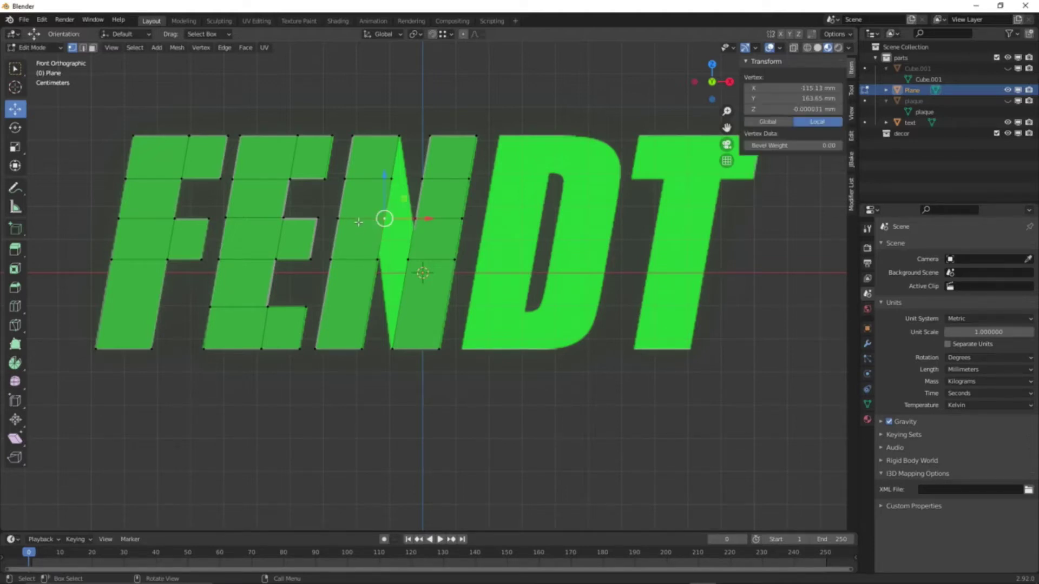
{"action": "left_click", "coordinate": [337, 219], "text": "shift"}
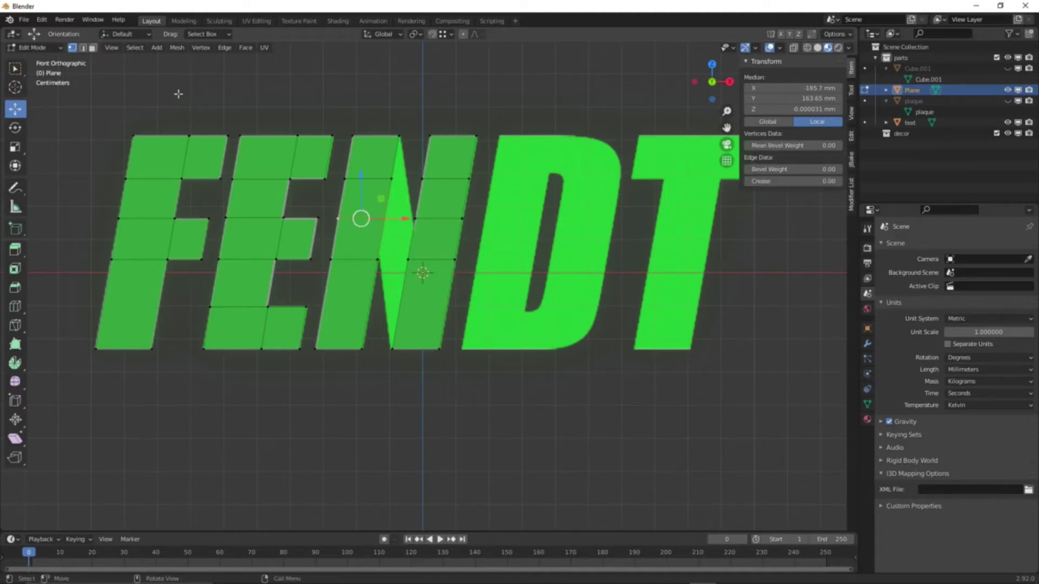
{"action": "left_click", "coordinate": [82, 47]}
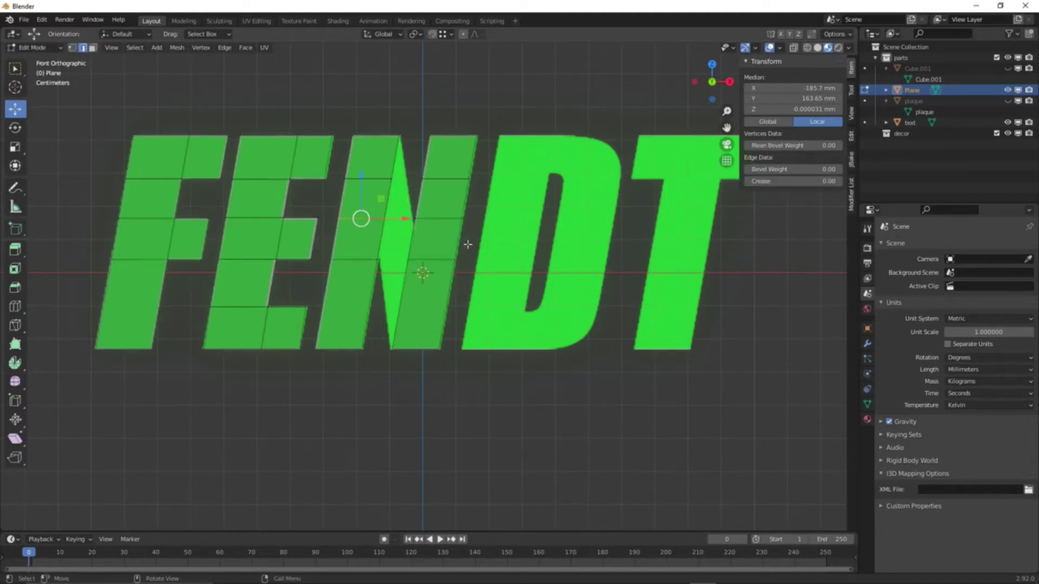
{"action": "left_click", "coordinate": [440, 261], "text": "alt+shift"}
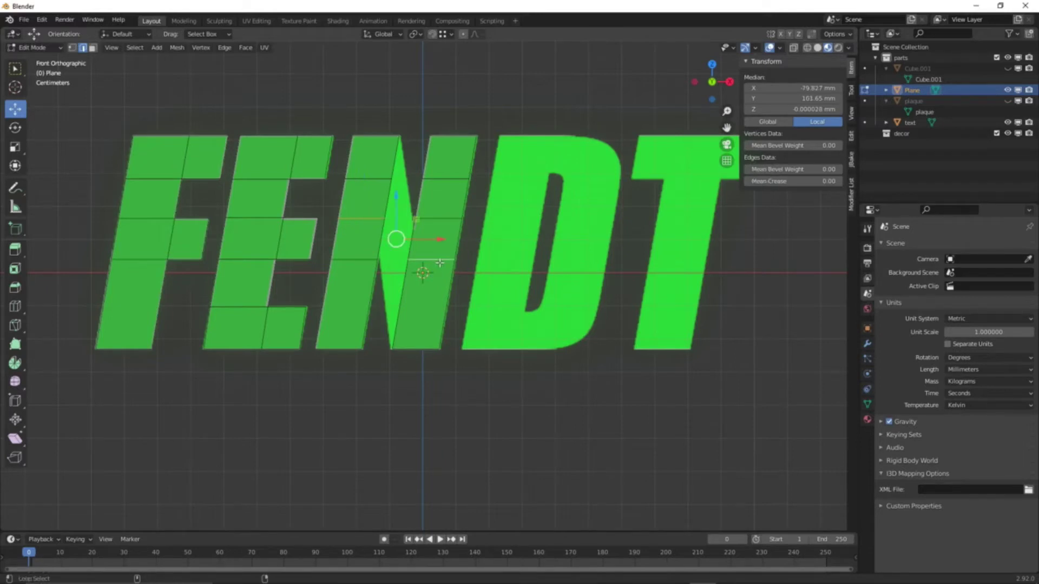
{"action": "left_click", "coordinate": [447, 185], "text": "alt+shift"}
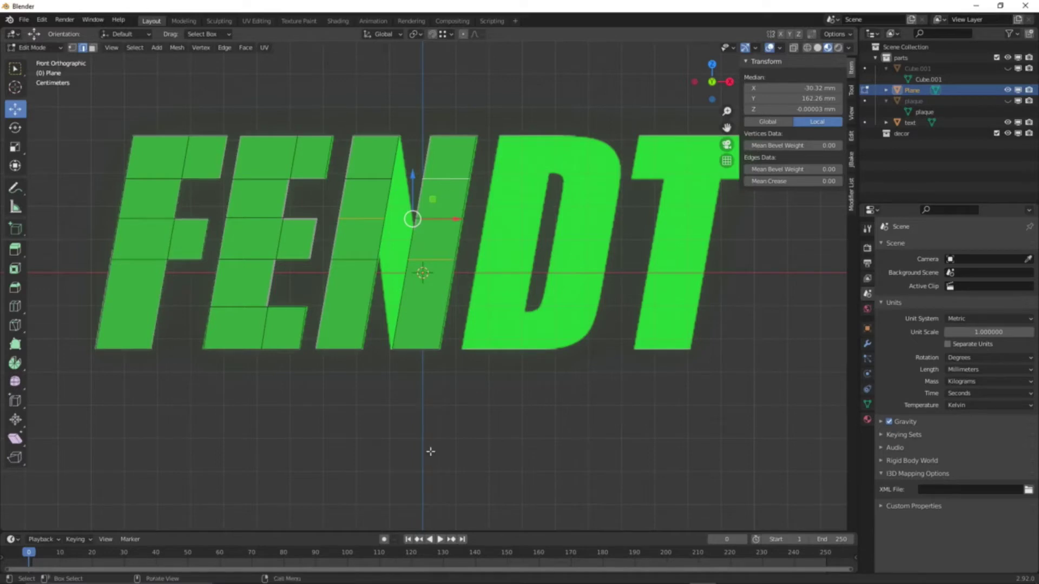
{"action": "key", "text": "x"}
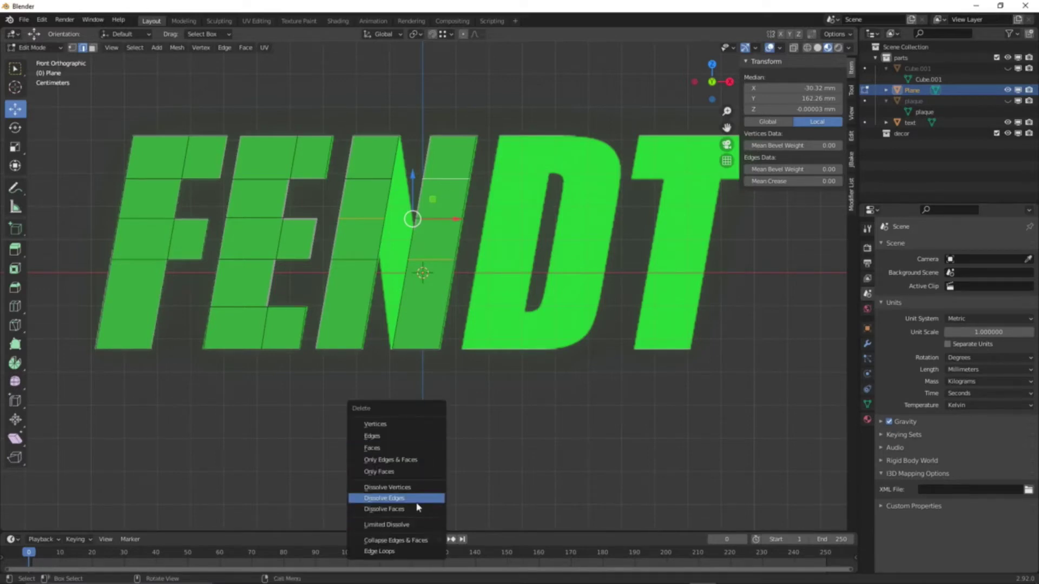
{"action": "left_click", "coordinate": [385, 498]}
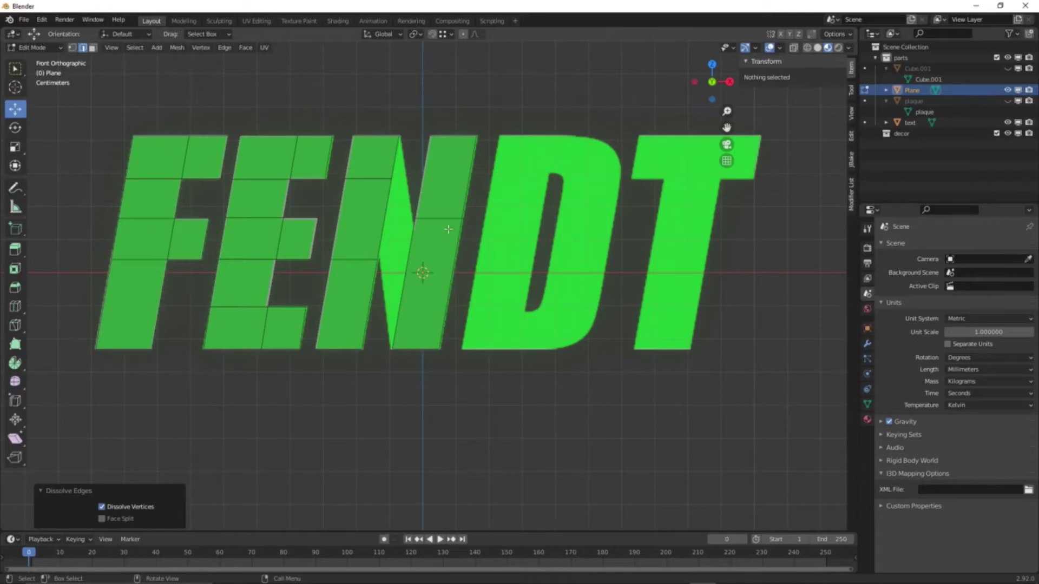
- Slide the right stem's remaining cross edge down by 0.089 and the left stem's lower one up by 0.046 to meet the N's inner corners
{"action": "left_click", "coordinate": [449, 221]}
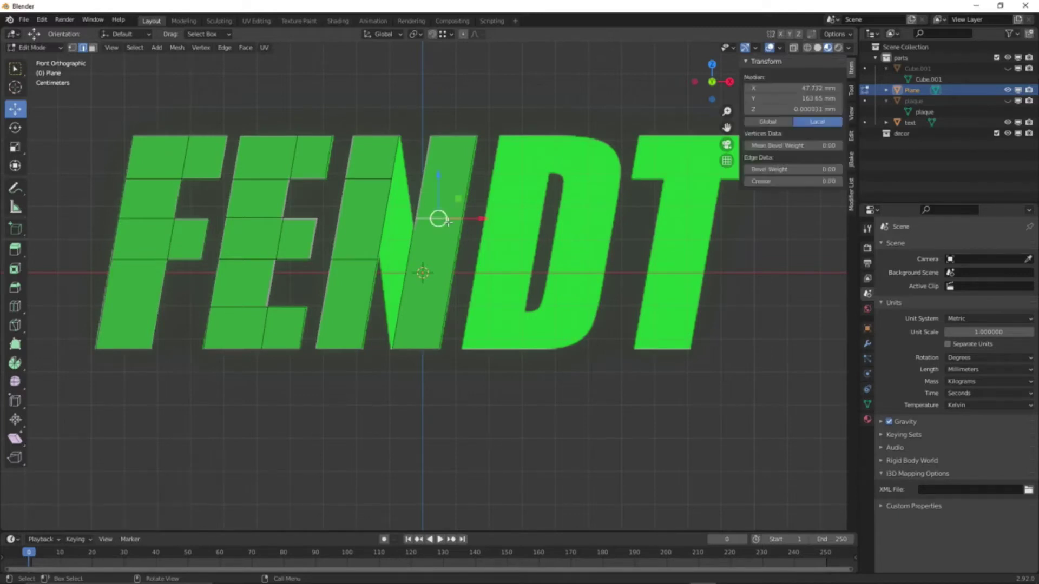
{"action": "key", "text": "g"}
{"action": "key", "text": "g"}
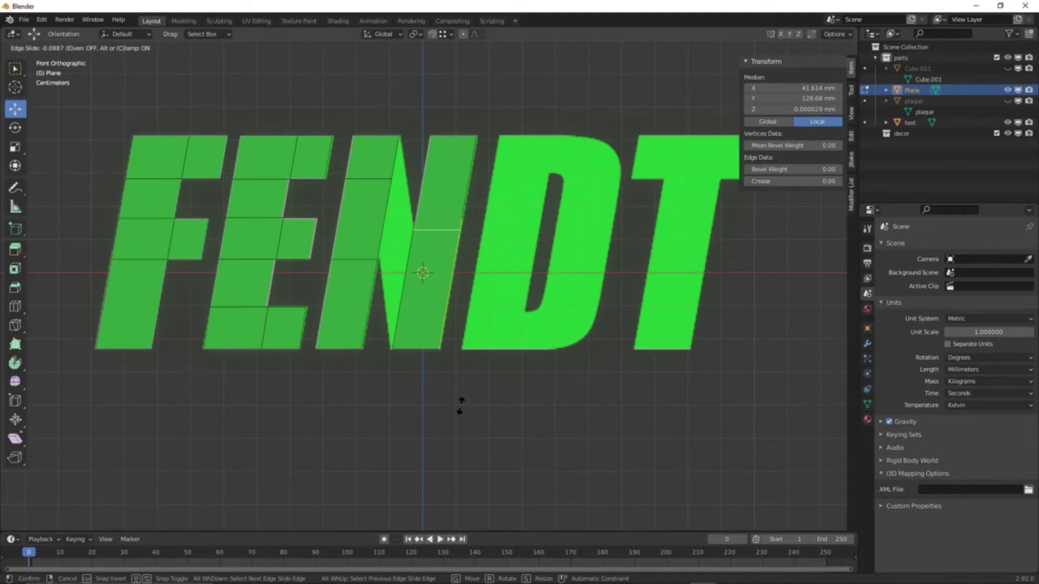
{"action": "left_click", "coordinate": [460, 406]}
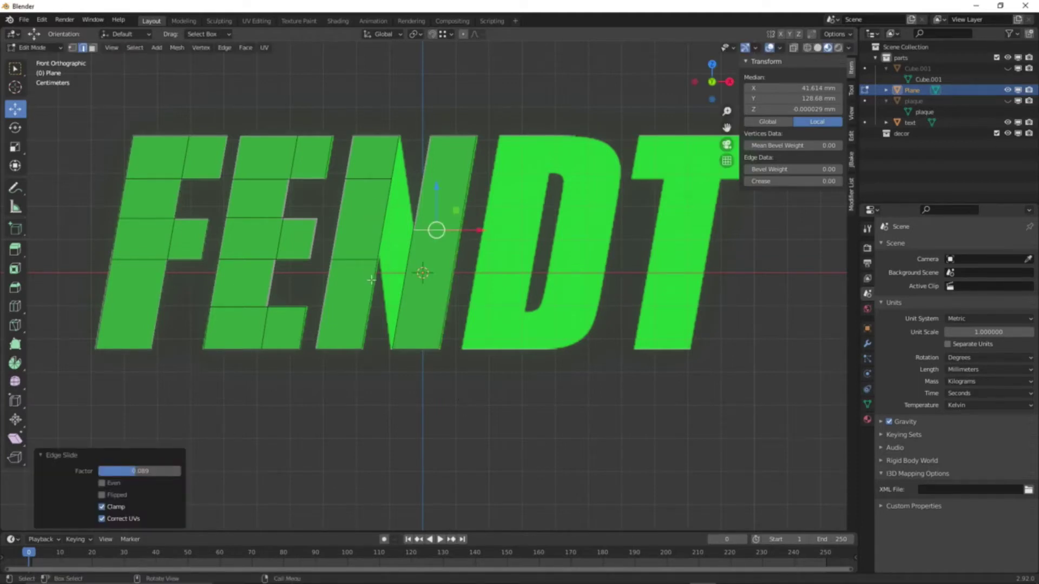
{"action": "left_click", "coordinate": [369, 261]}
{"action": "key", "text": "g"}
{"action": "key", "text": "g"}
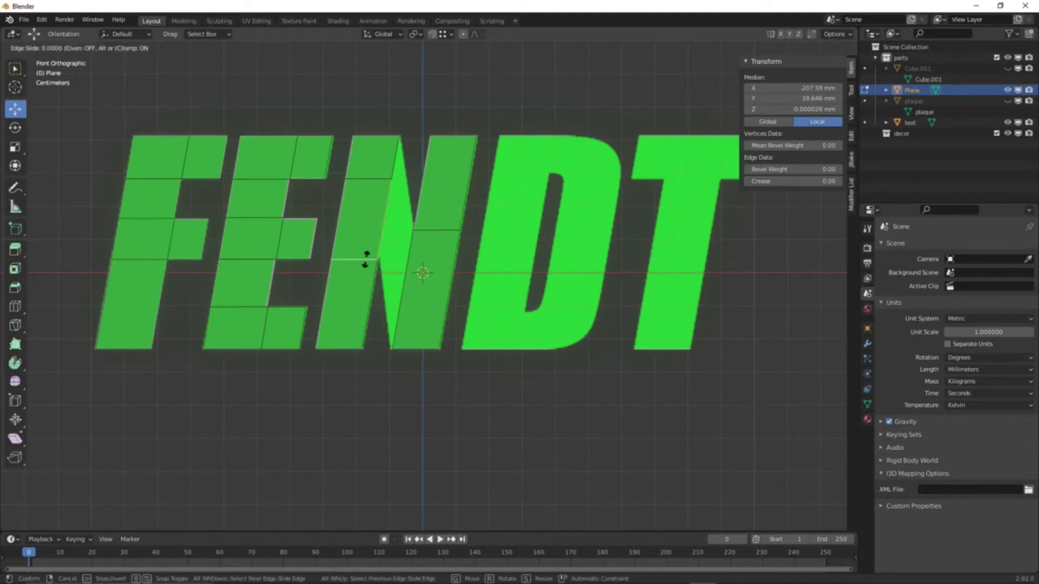
{"action": "left_click", "coordinate": [372, 257]}
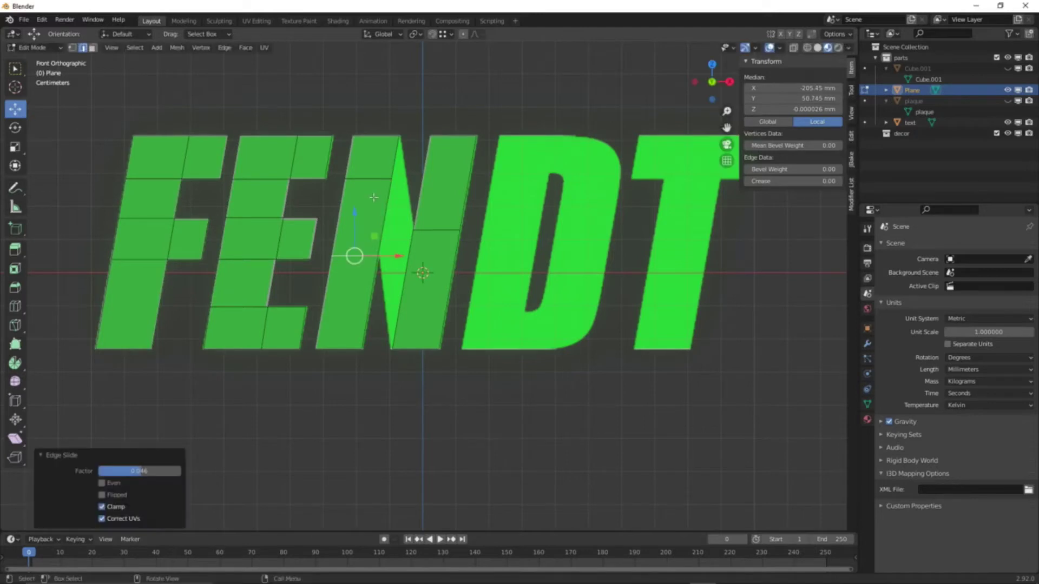
- Dissolve the upper cross edge of the N's left stem
{"action": "left_click", "coordinate": [381, 183]}
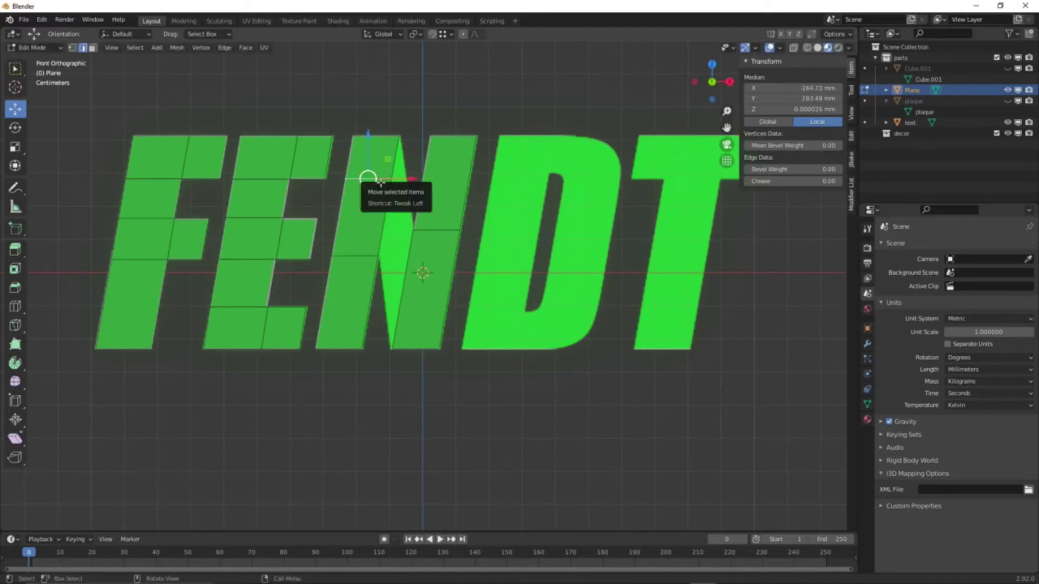
{"action": "key", "text": "x"}
{"action": "left_click", "coordinate": [378, 182]}
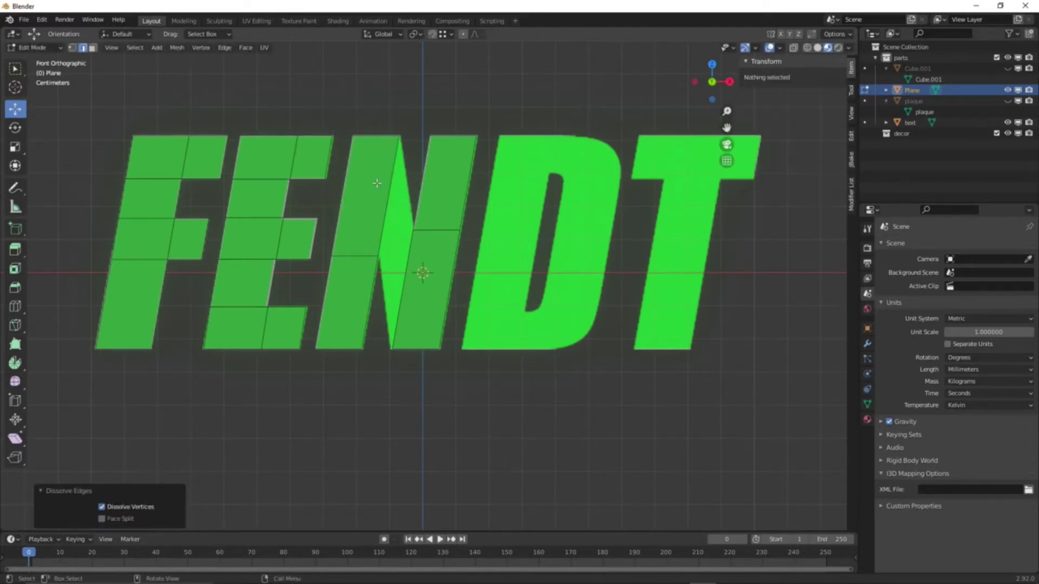
- Extrude the two upper vertices on the inner side of the N's left stem 55.5 mm along X
{"action": "left_click", "coordinate": [72, 48]}
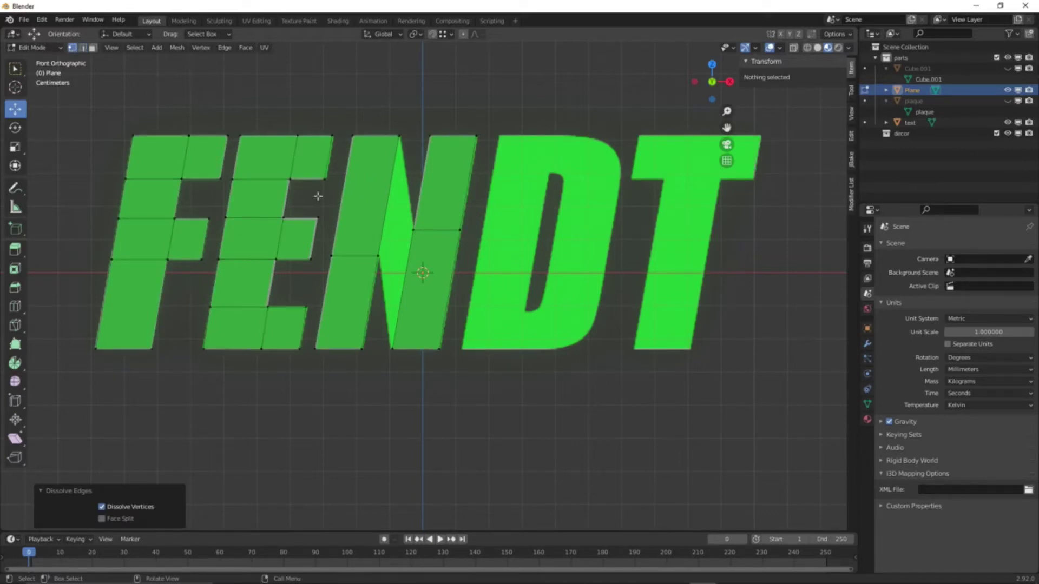
{"action": "left_click", "coordinate": [400, 137]}
{"action": "left_click", "coordinate": [378, 255], "text": "shift"}
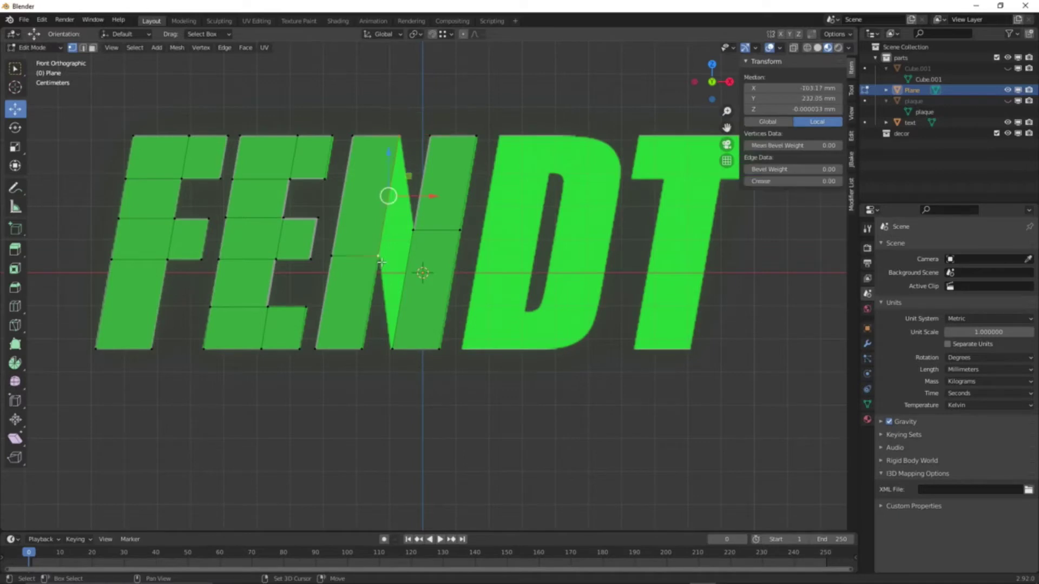
{"action": "key", "text": "g"}
{"action": "key", "text": "x"}
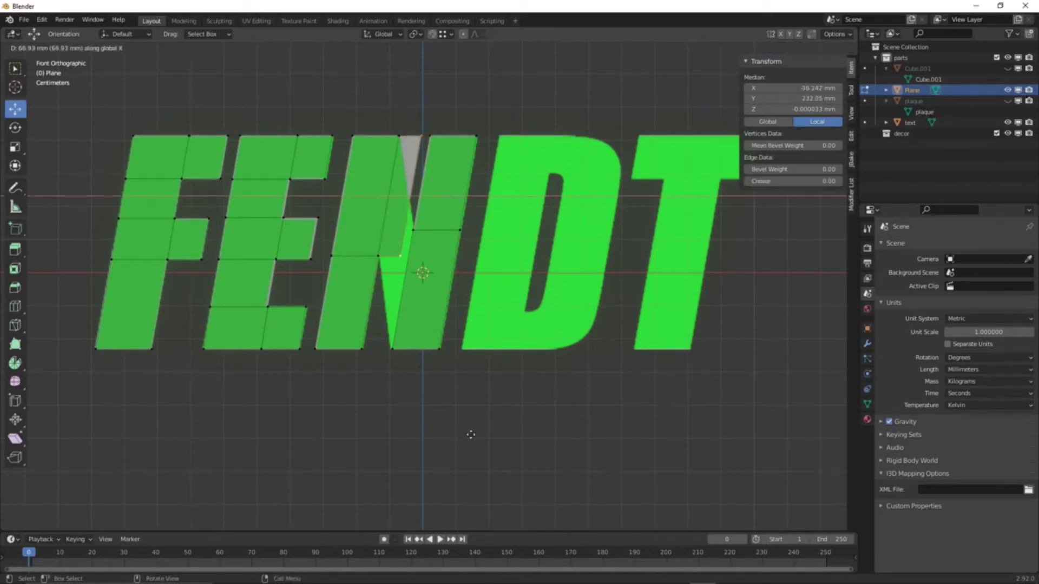
{"action": "left_click", "coordinate": [466, 434]}
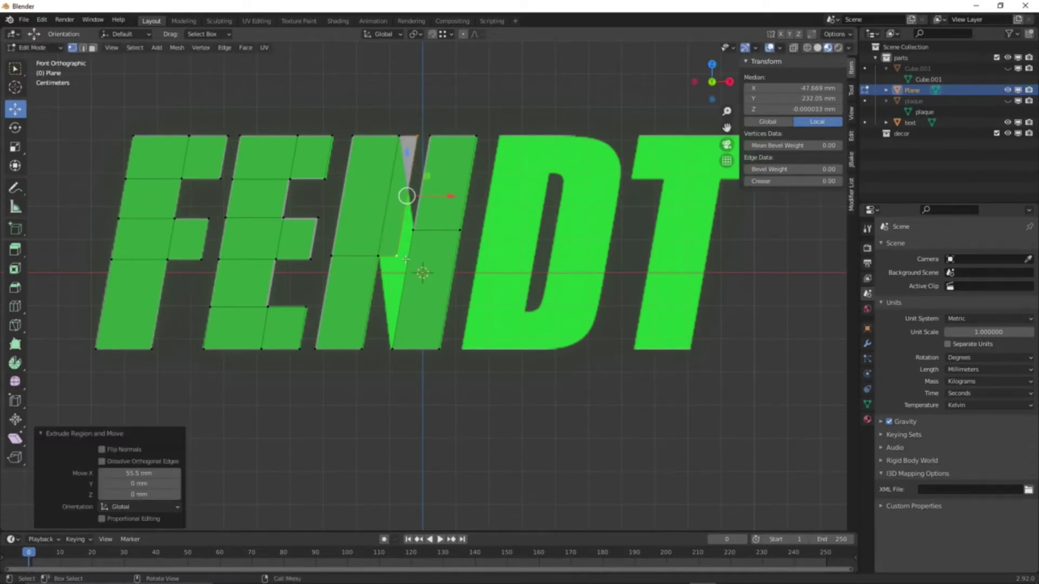
- Merge the lower extruded vertex of the N's diagonal into the bottom inner corner of its right stem, using At Last
{"action": "left_click", "coordinate": [399, 259]}
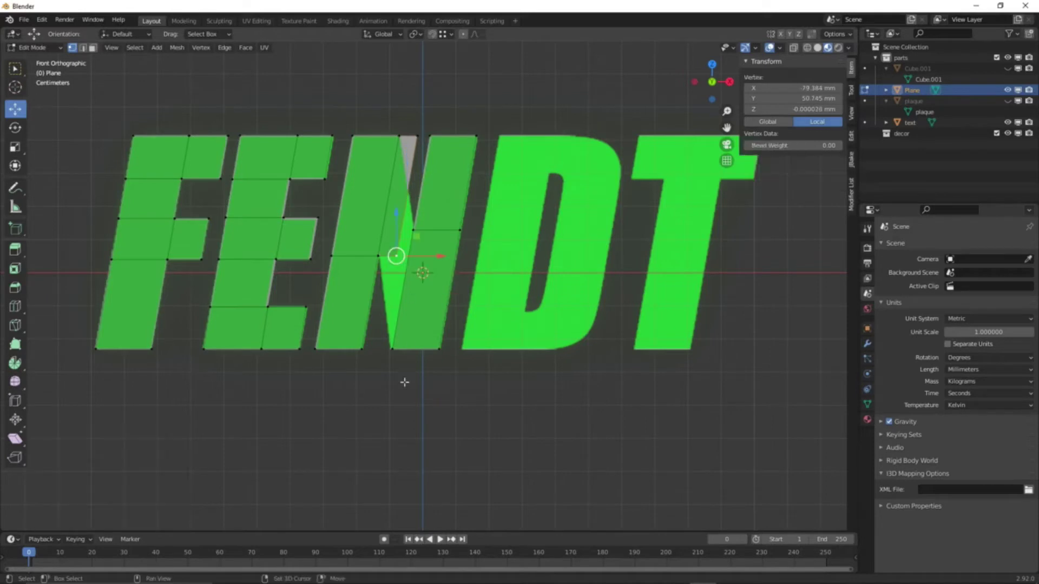
{"action": "left_click", "coordinate": [398, 353], "text": "shift"}
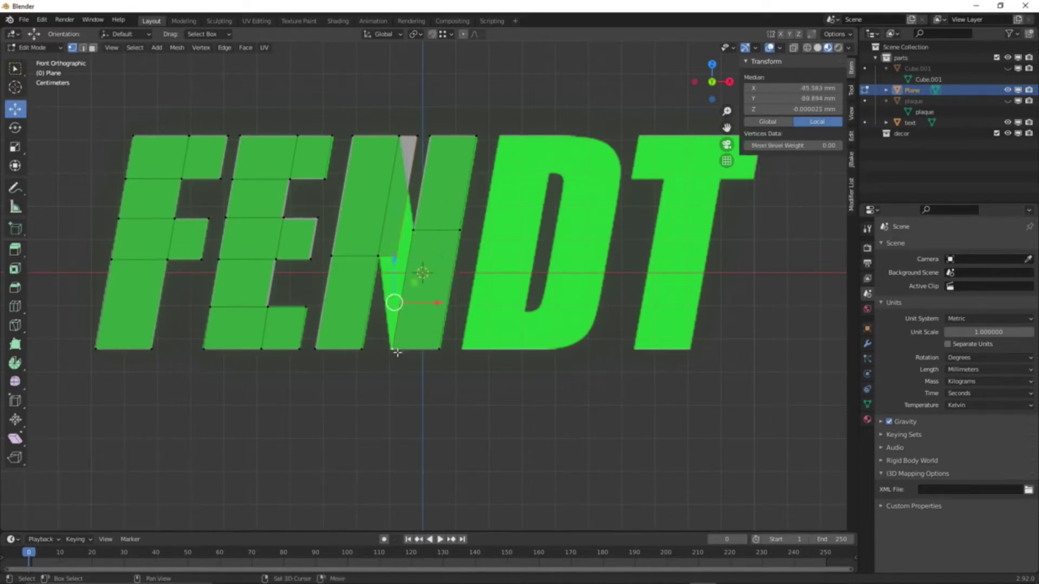
{"action": "right_click", "coordinate": [538, 488]}
{"action": "mouse_move", "coordinate": [536, 516]}
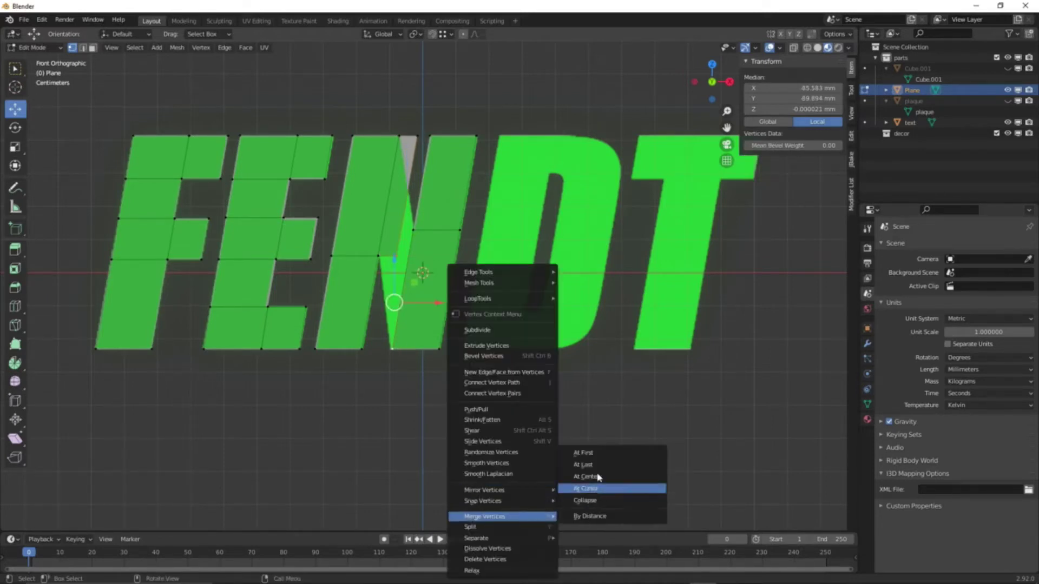
{"action": "left_click", "coordinate": [584, 465]}
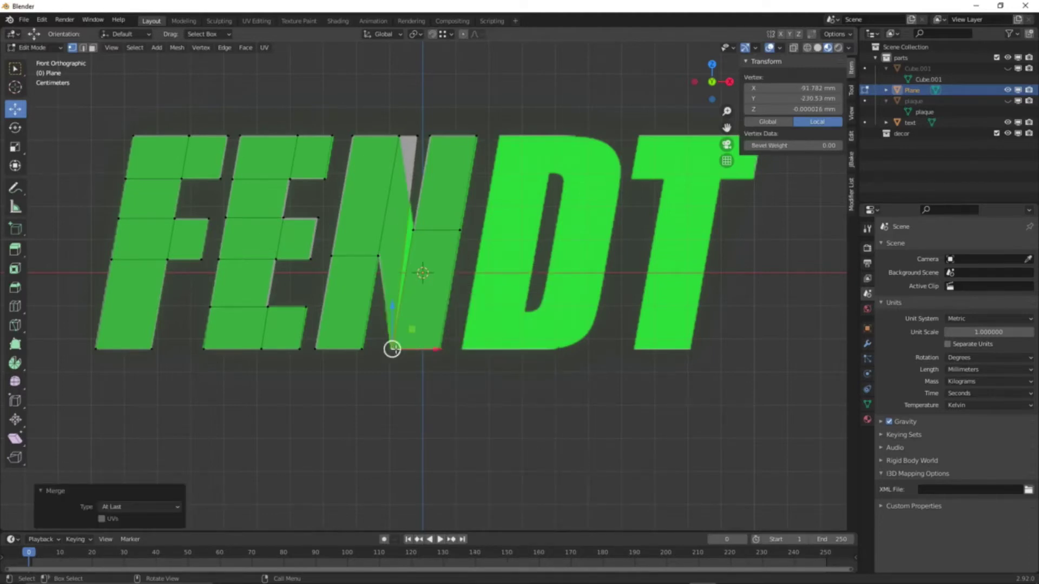
{"action": "left_click", "coordinate": [401, 439]}
- Merge the upper extruded vertex of the N's diagonal into the right stem's inner corner at its cross edge, using At Last
{"action": "left_click", "coordinate": [420, 142]}
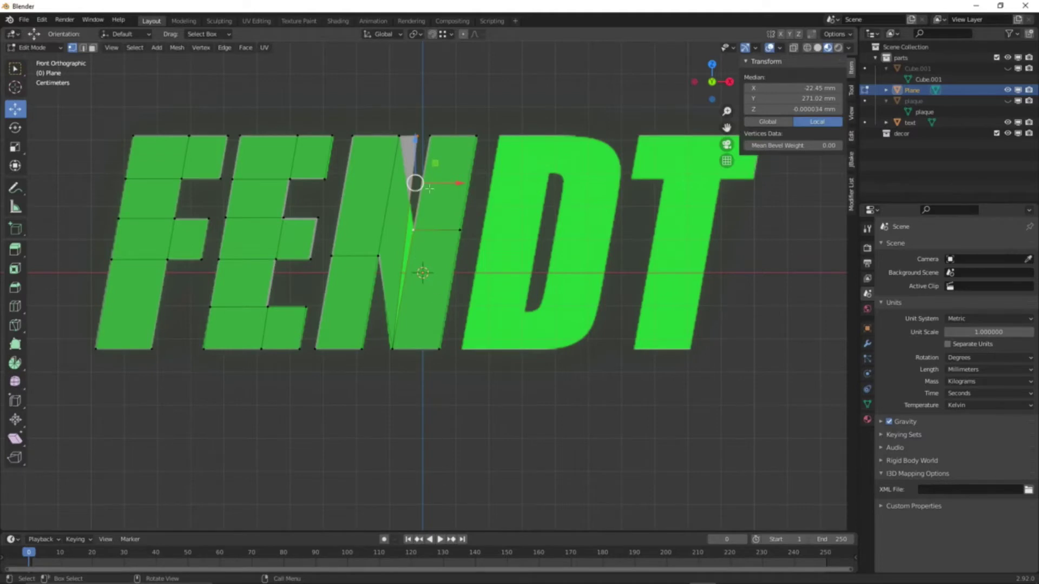
{"action": "left_click", "coordinate": [416, 137]}
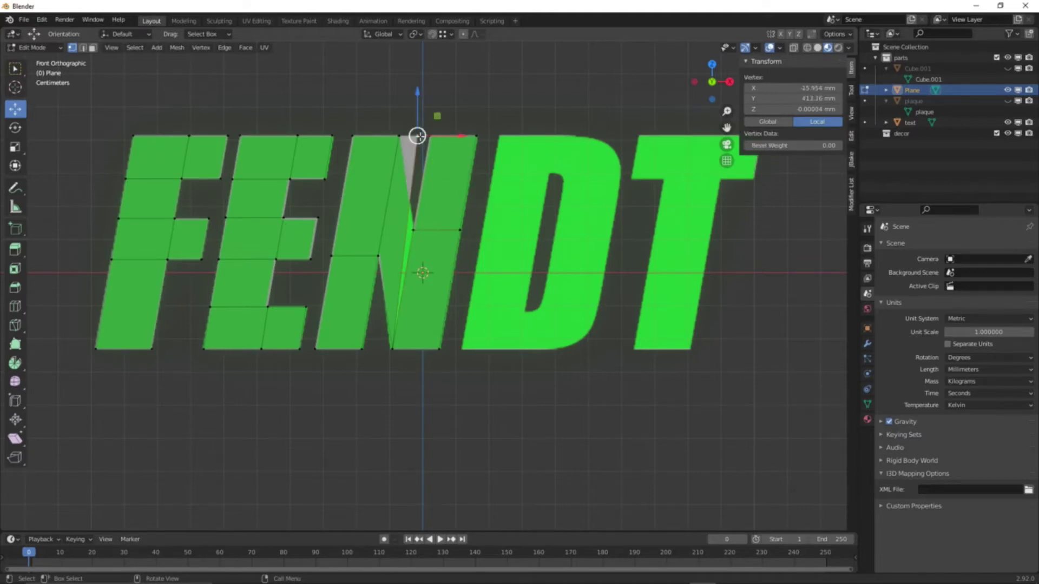
{"action": "left_click", "coordinate": [413, 230], "text": "shift"}
{"action": "right_click", "coordinate": [529, 425]}
{"action": "mouse_move", "coordinate": [530, 424]}
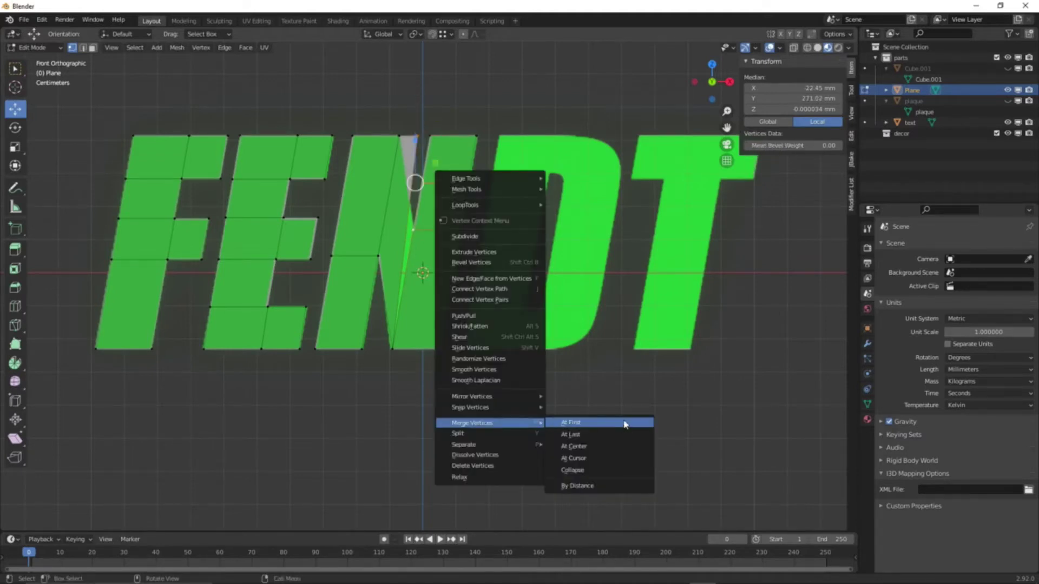
{"action": "left_click", "coordinate": [574, 436]}
{"action": "left_click", "coordinate": [557, 515]}
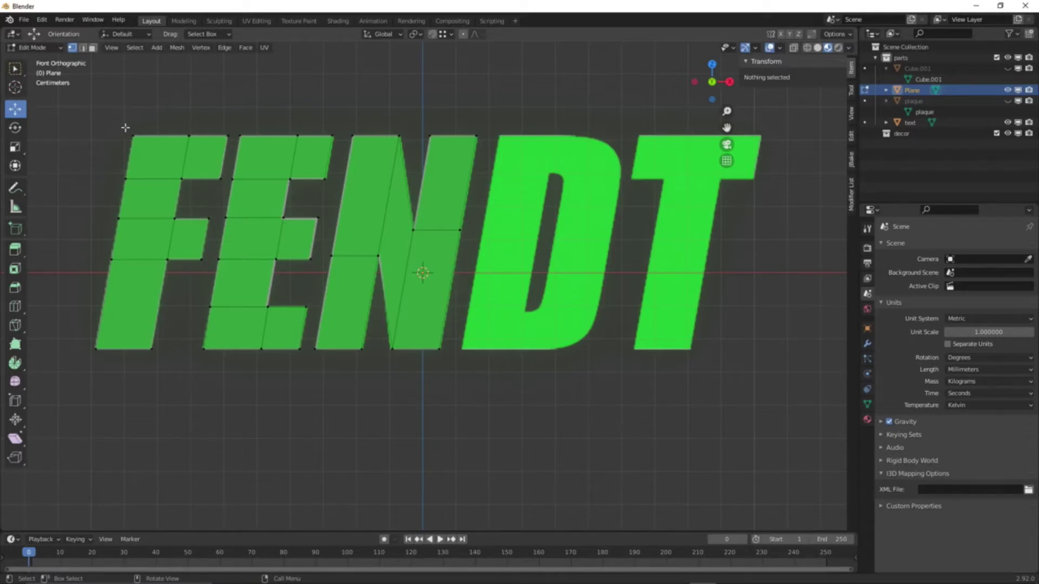
- Duplicate the F's full stem and move the copy along X onto the D's left stem
{"action": "key", "text": "c"}
{"action": "mouse_move", "coordinate": [139, 149]}
{"action": "left_mouse_down"}
{"action": "mouse_move", "coordinate": [141, 222]}
{"action": "mouse_move", "coordinate": [157, 257]}
{"action": "mouse_move", "coordinate": [139, 261]}
{"action": "mouse_move", "coordinate": [100, 334]}
{"action": "mouse_move", "coordinate": [139, 348]}
{"action": "left_mouse_up"}
{"action": "right_click", "coordinate": [172, 433]}
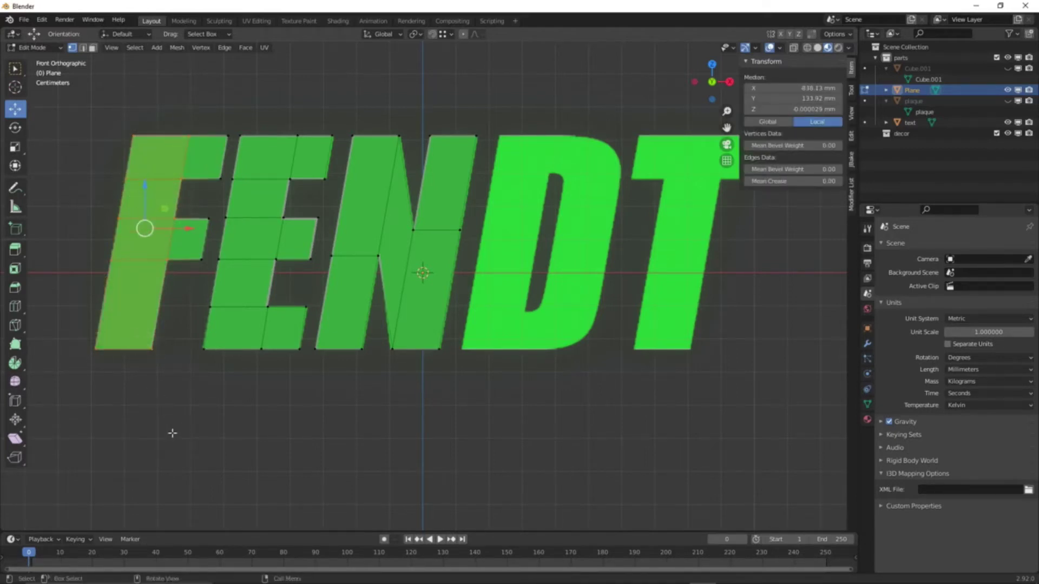
{"action": "key", "text": "shift+d"}
{"action": "right_click", "coordinate": [172, 433]}
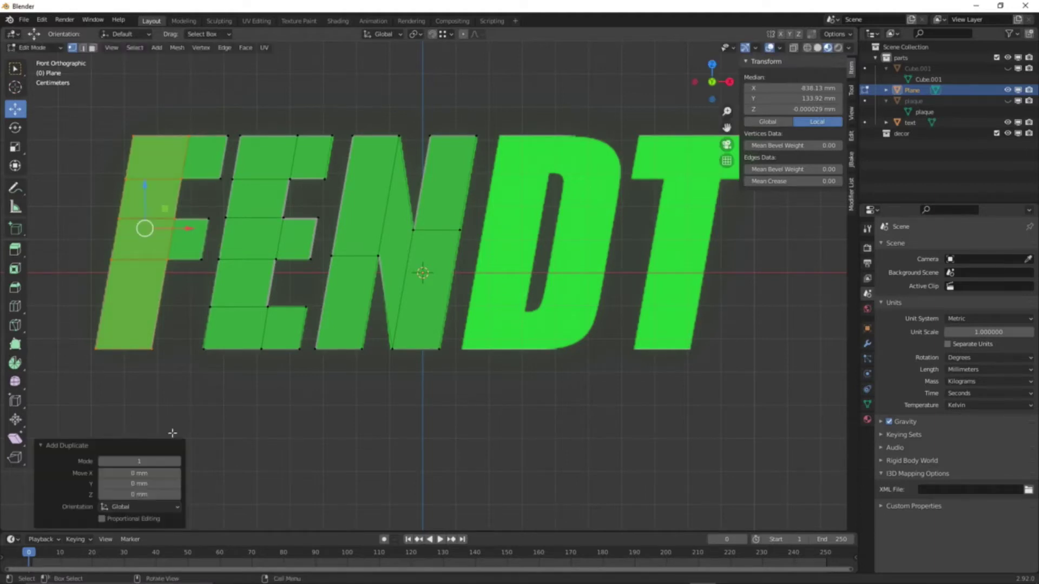
{"action": "left_click_drag", "start_coordinate": [194, 228], "coordinate": [559, 307]}
{"action": "left_click", "coordinate": [589, 497]}
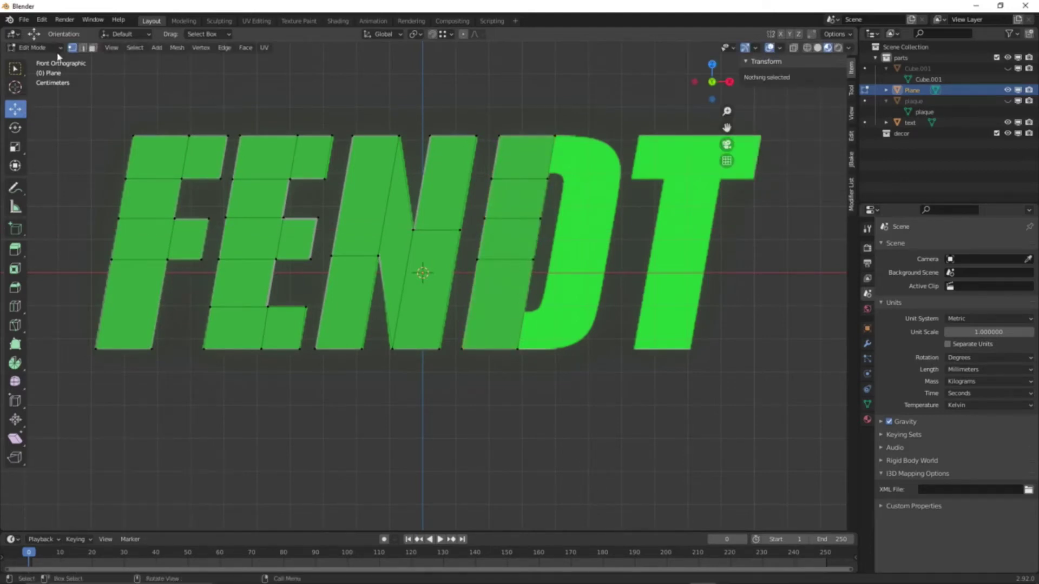
- Slide the lowest cross edge of the D's stem down by a factor of 0.575 to the bottom of the D's opening
{"action": "left_click", "coordinate": [82, 47]}
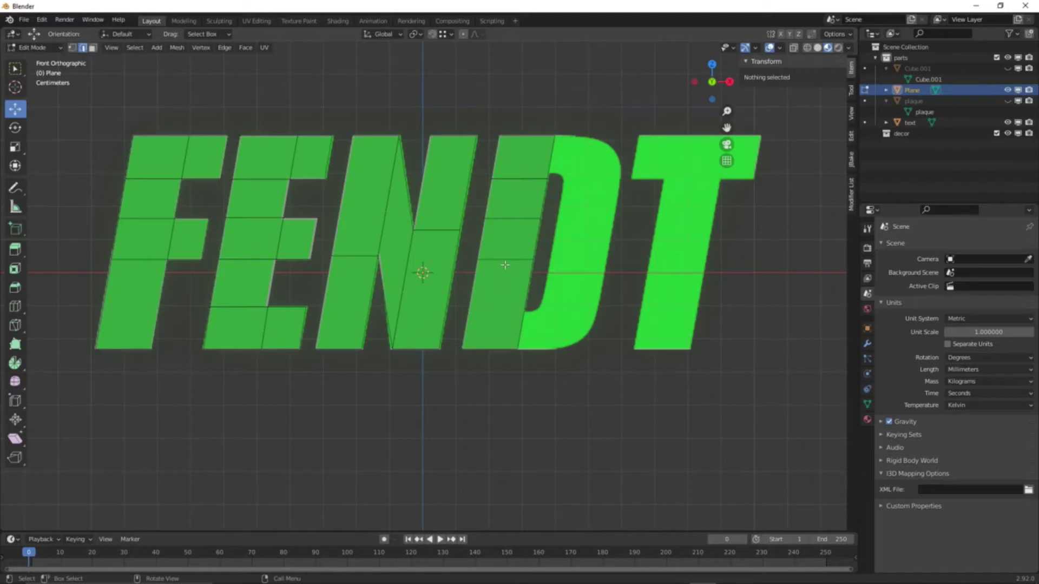
{"action": "left_click", "coordinate": [504, 262]}
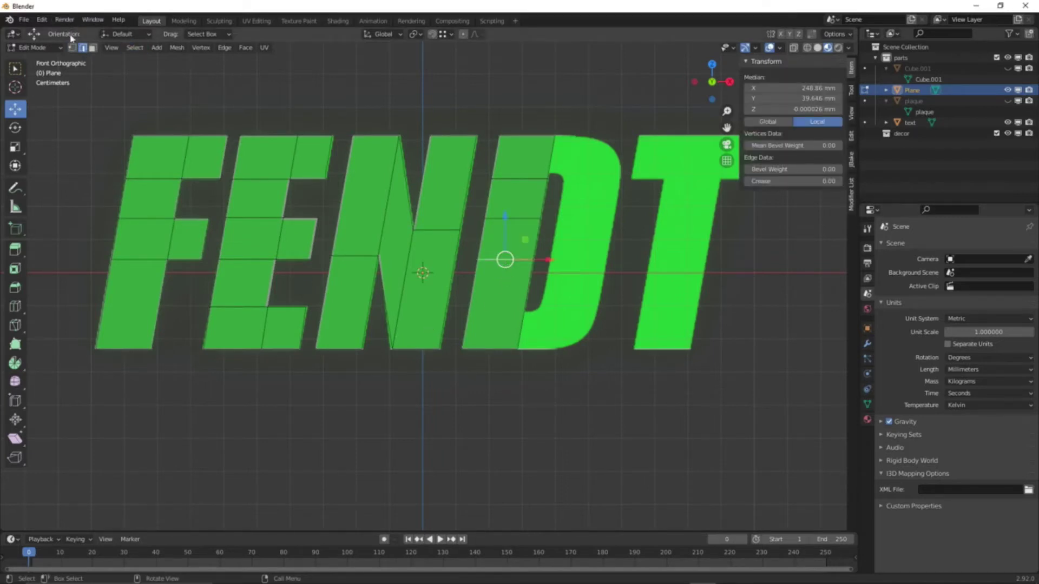
{"action": "key", "text": "1"}
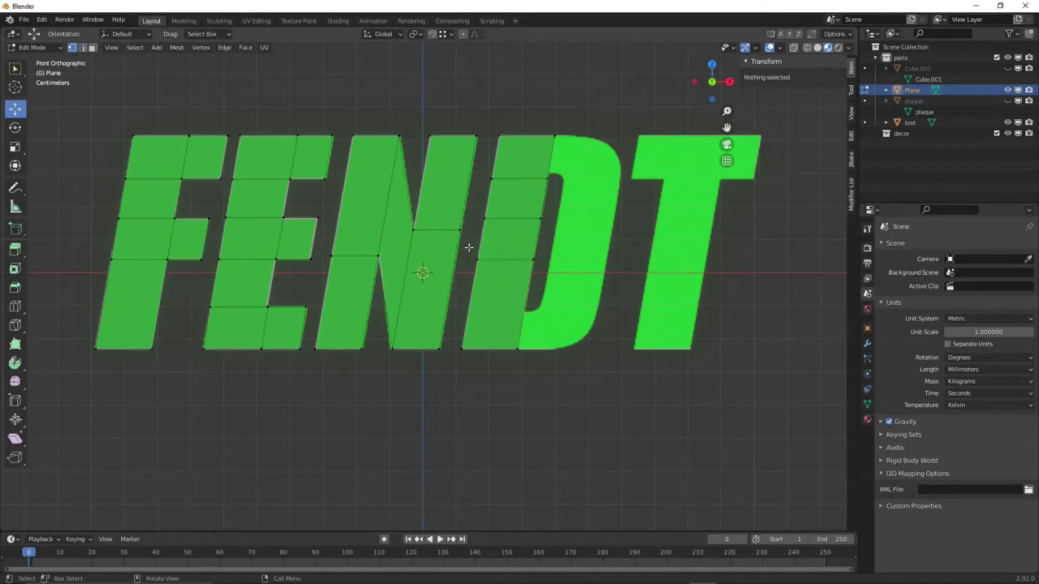
{"action": "key", "text": "g"}
{"action": "key", "text": "g"}
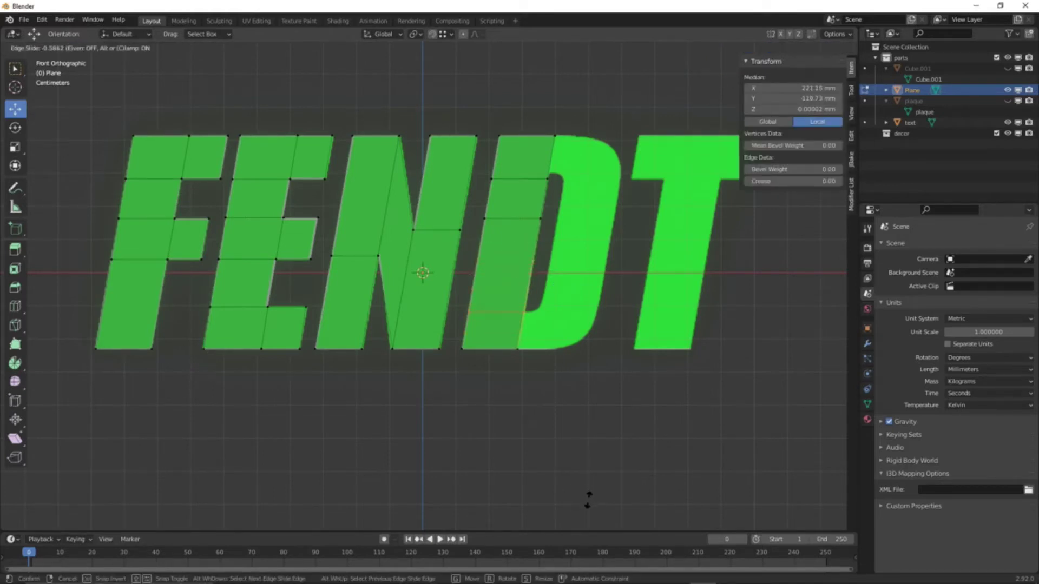
{"action": "left_click", "coordinate": [588, 499]}
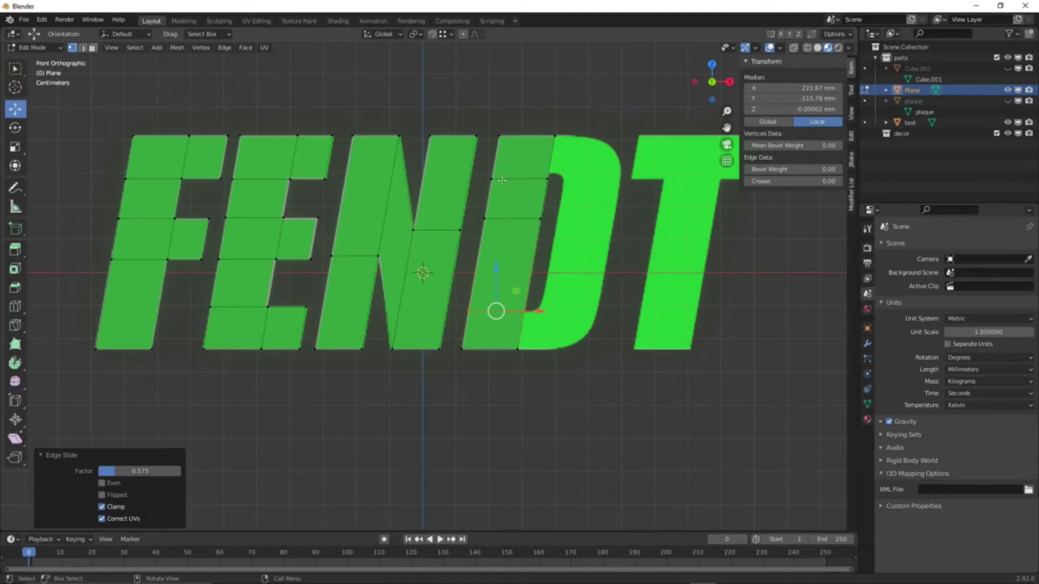
- Slide the top cross edge of the D's stem up by a factor of 0.099 to the top of the D's opening
{"action": "left_click", "coordinate": [543, 180]}
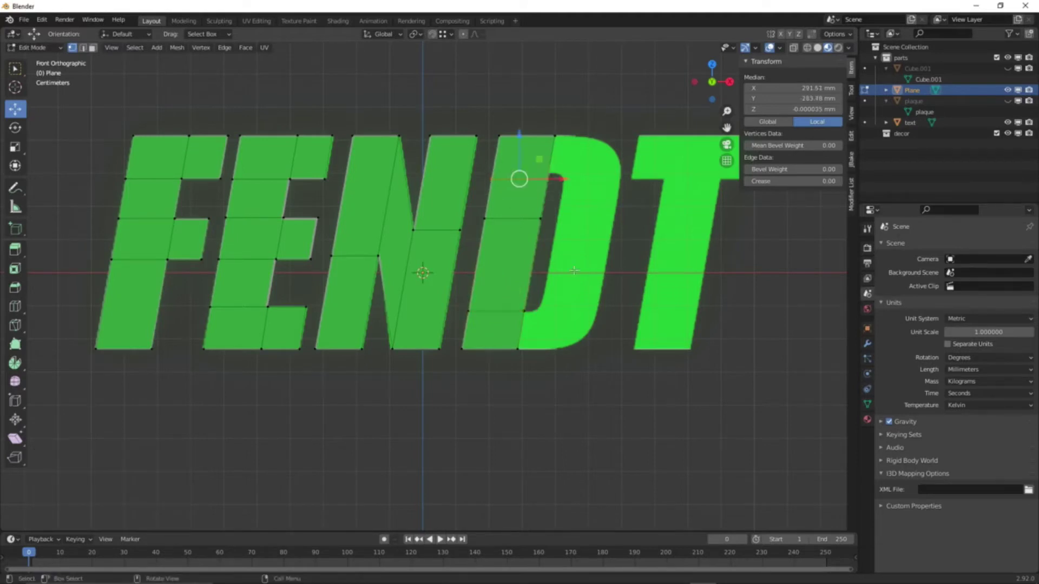
{"action": "key", "text": "g"}
{"action": "key", "text": "g"}
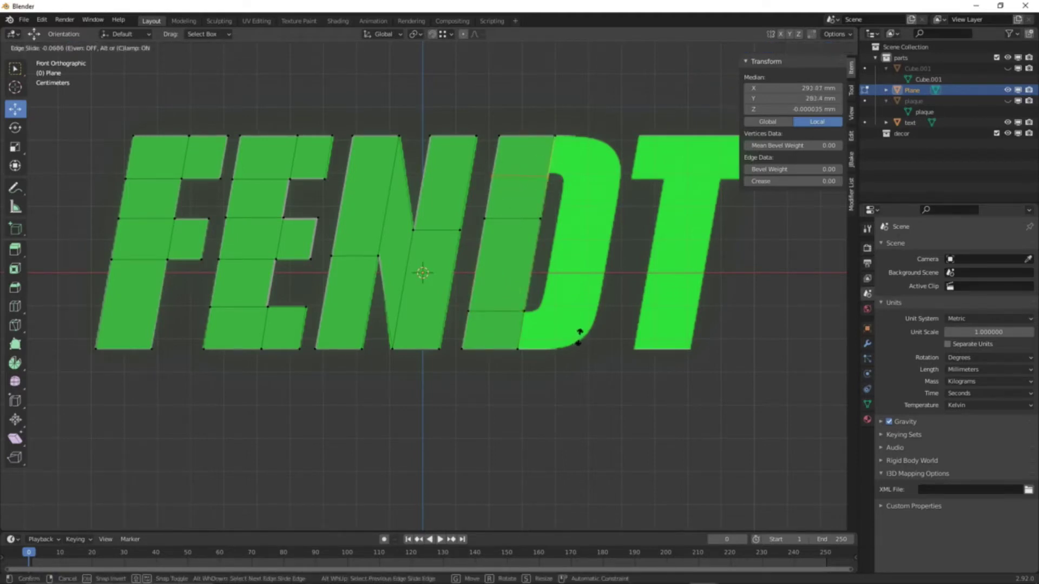
{"action": "left_click", "coordinate": [584, 341]}
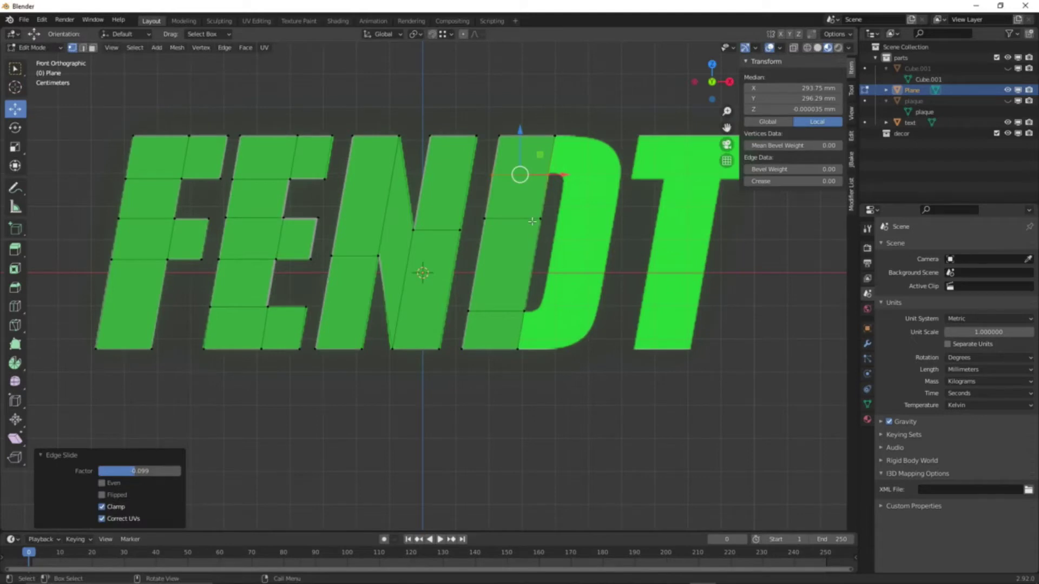
- Dissolve the vertices of the middle cross edge in the D's stem
{"action": "left_click", "coordinate": [489, 217]}
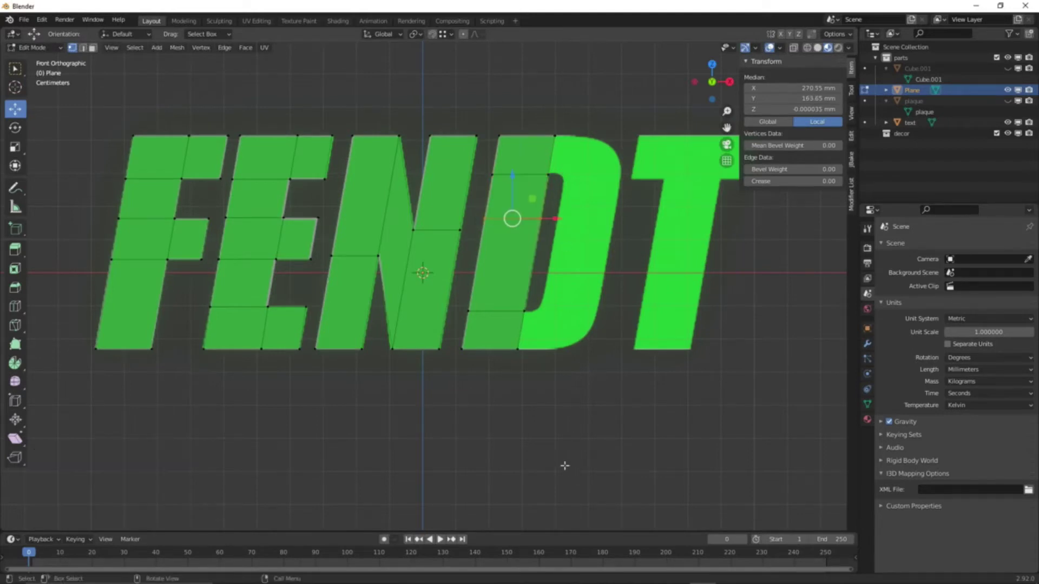
{"action": "key", "text": "x"}
{"action": "left_click", "coordinate": [566, 448]}
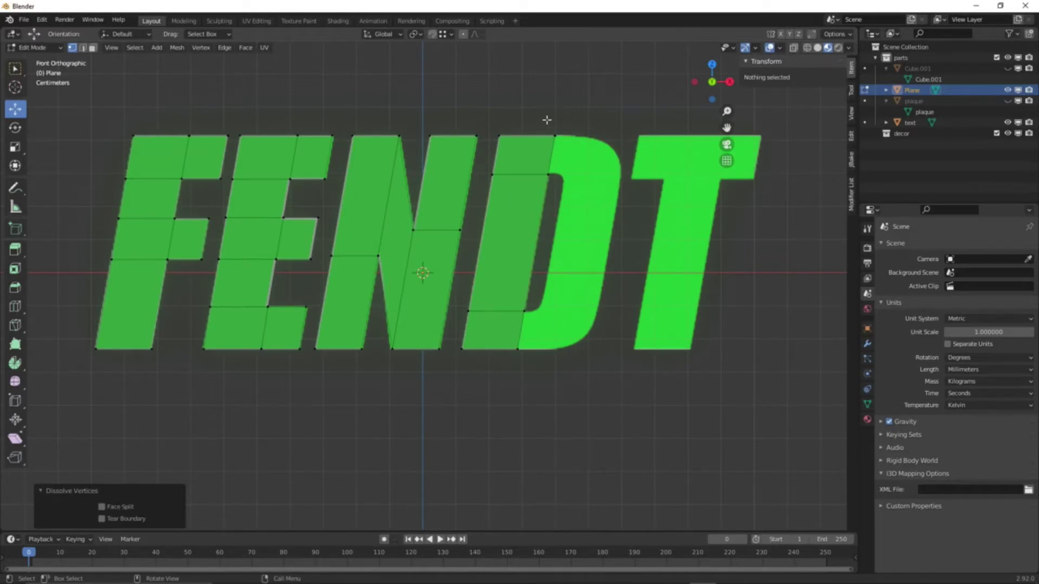
- Extrude the upper and lower vertex pairs on the inner side of the D's stem 24.485 mm along X
{"action": "left_click_drag", "start_coordinate": [544, 116], "coordinate": [562, 187]}
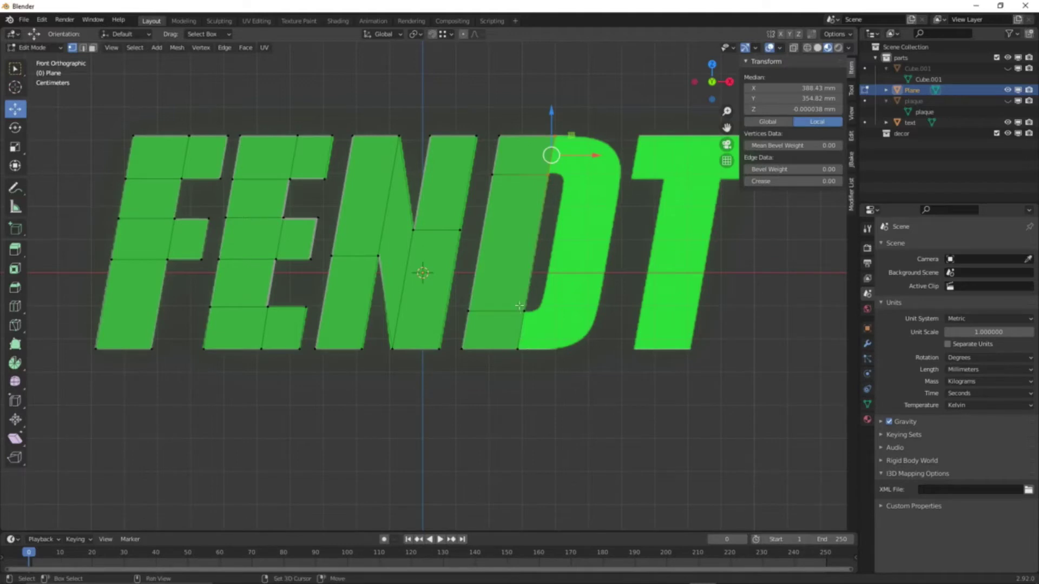
{"action": "left_click_drag", "start_coordinate": [513, 301], "coordinate": [542, 382], "text": "shift"}
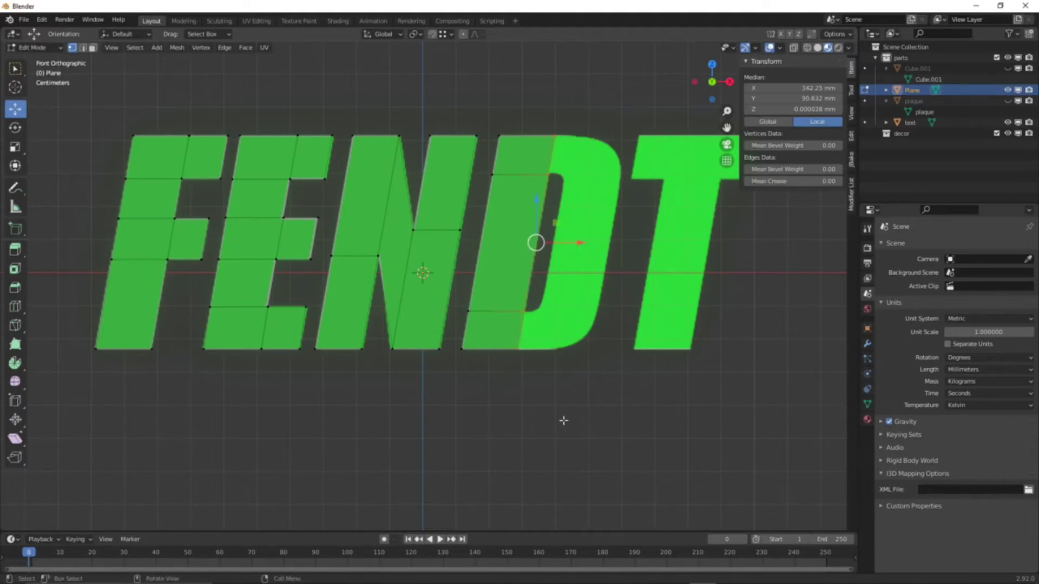
{"action": "key", "text": "g"}
{"action": "key", "text": "x"}
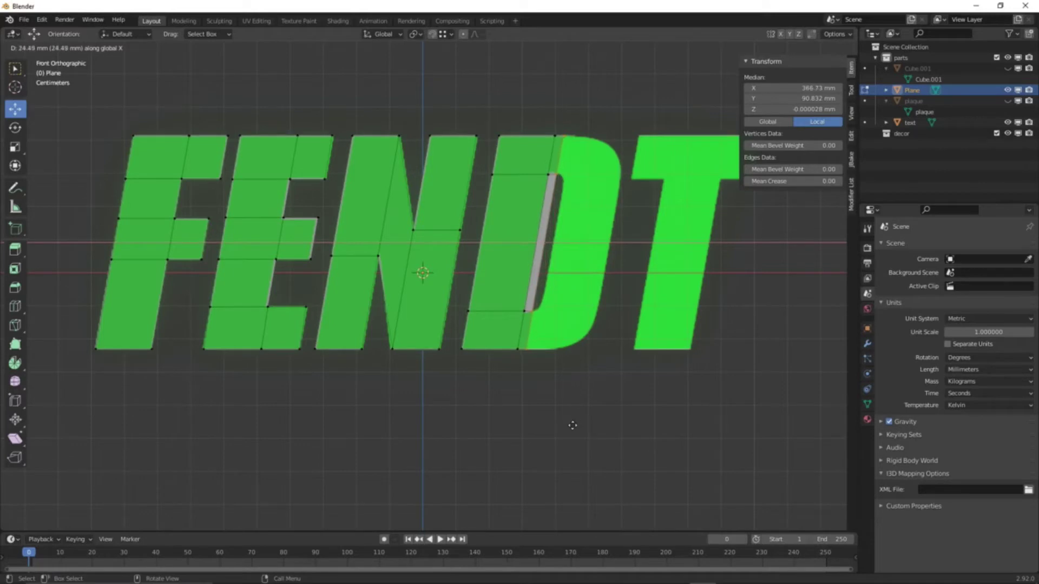
{"action": "left_click", "coordinate": [572, 425]}
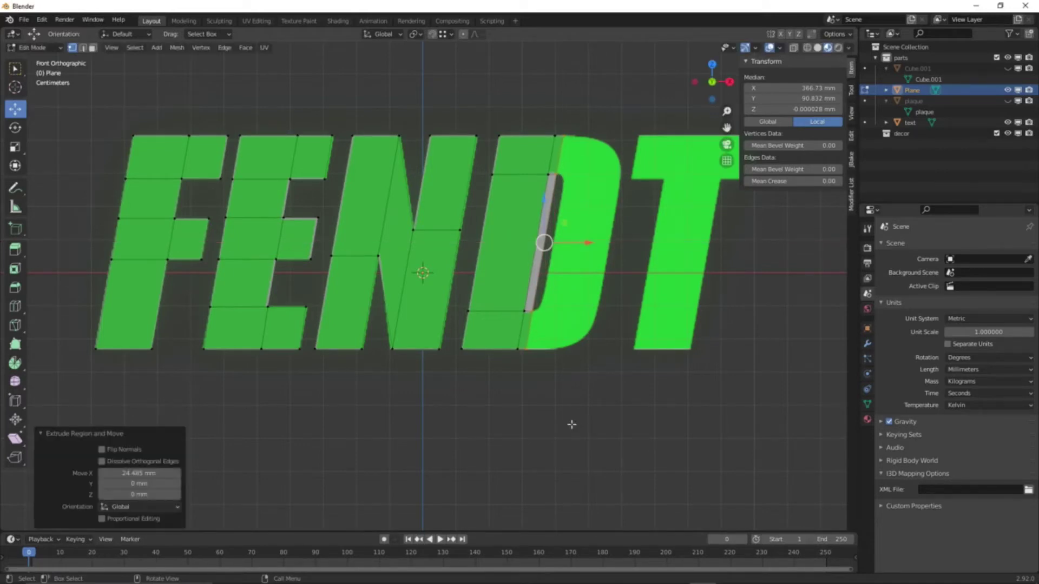
{"action": "left_click", "coordinate": [573, 425]}
- Delete the narrow extruded face that covers the D's opening
{"action": "left_click", "coordinate": [93, 49]}
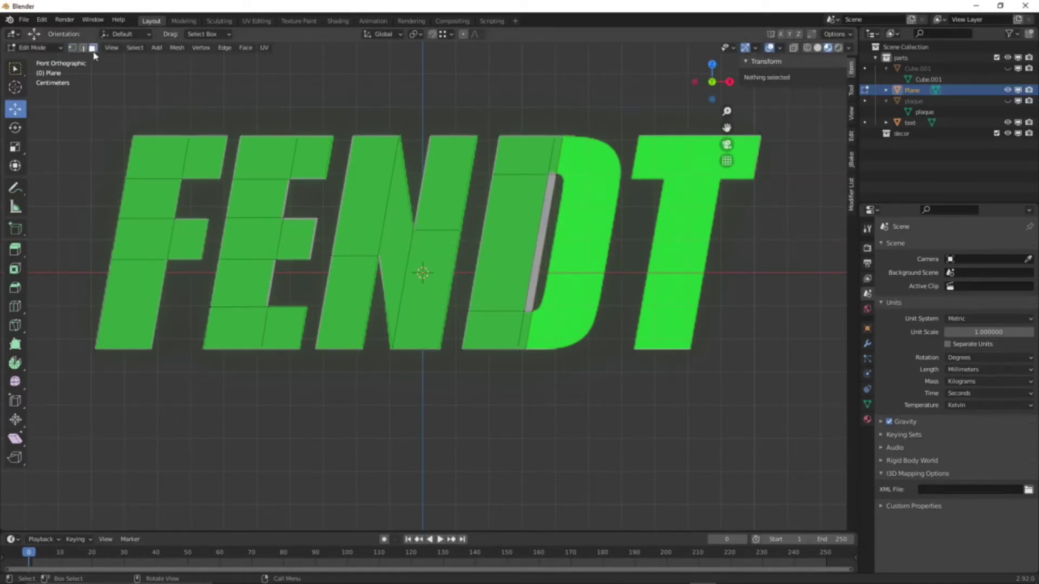
{"action": "left_click", "coordinate": [542, 274]}
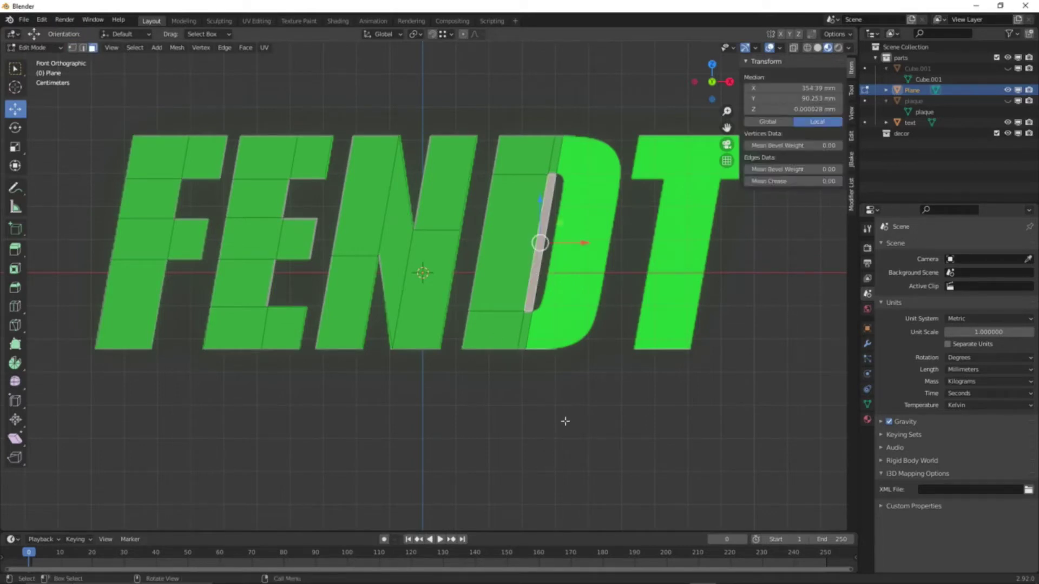
{"action": "key", "text": "x"}
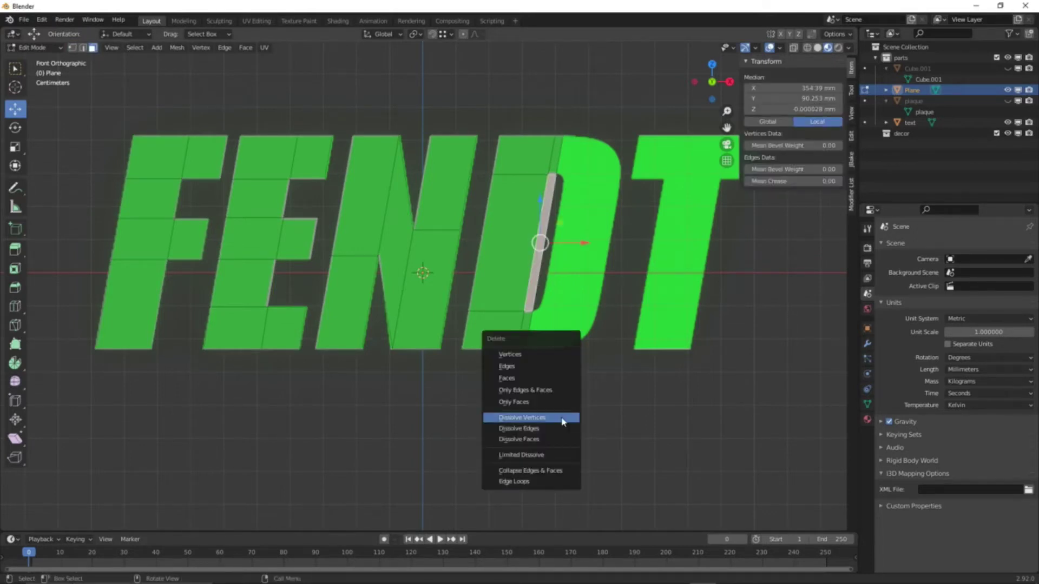
{"action": "left_click", "coordinate": [552, 379]}
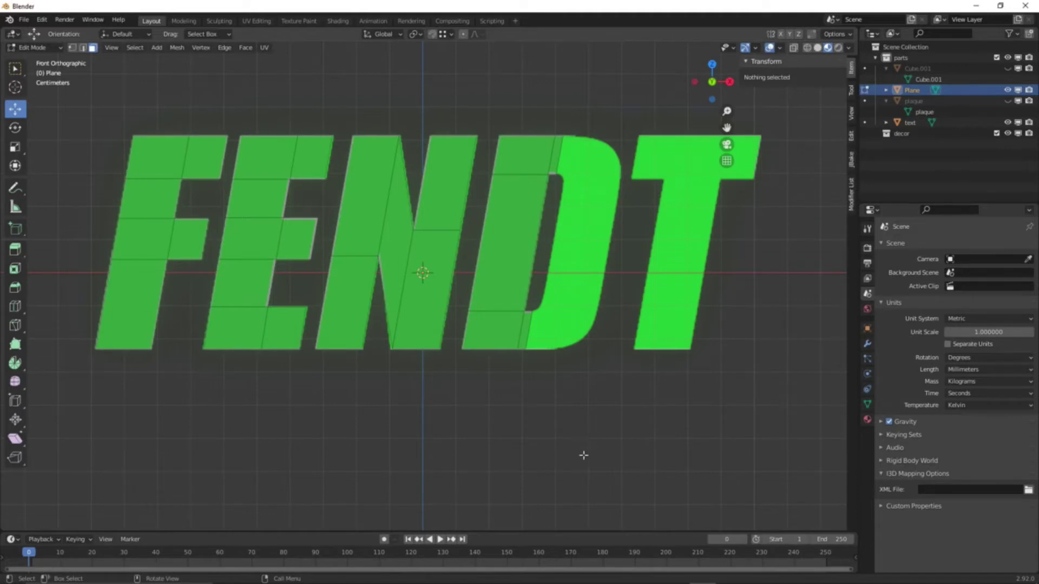
- Duplicate the top outer vertex of the D's extruded strip, moving it 77.537 mm along X and 6.8015 mm down onto the outer curve
{"action": "scroll", "coordinate": [583, 455], "scroll_direction": "up", "scroll_amount": 2}
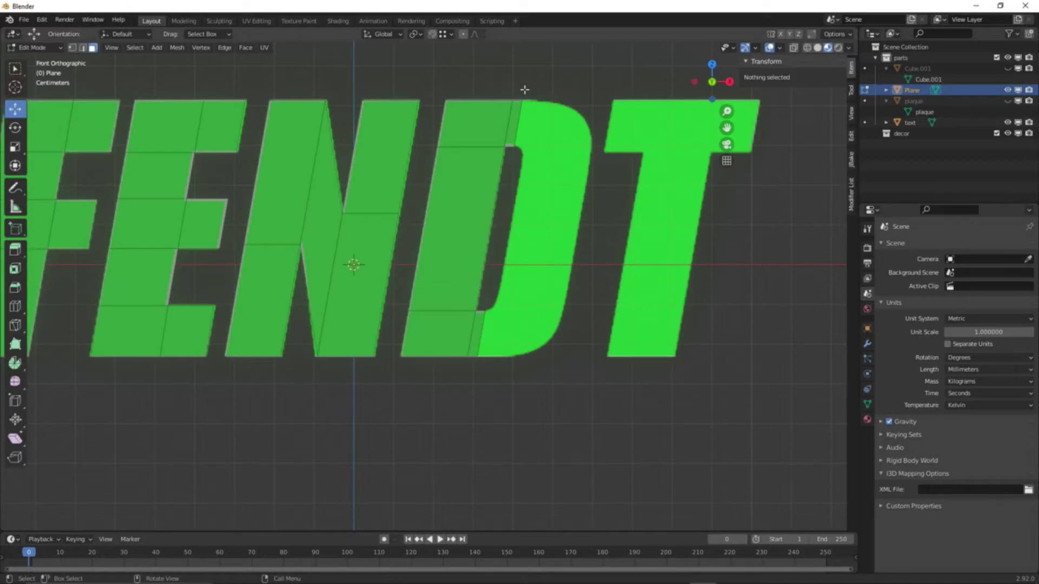
{"action": "left_click", "coordinate": [72, 47]}
{"action": "key", "text": "c"}
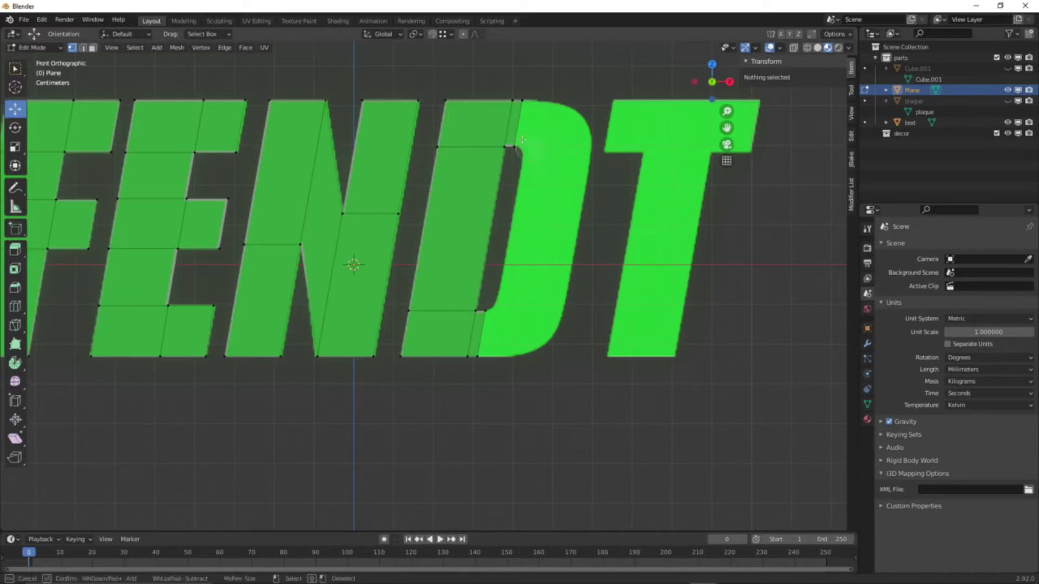
{"action": "left_click", "coordinate": [536, 98]}
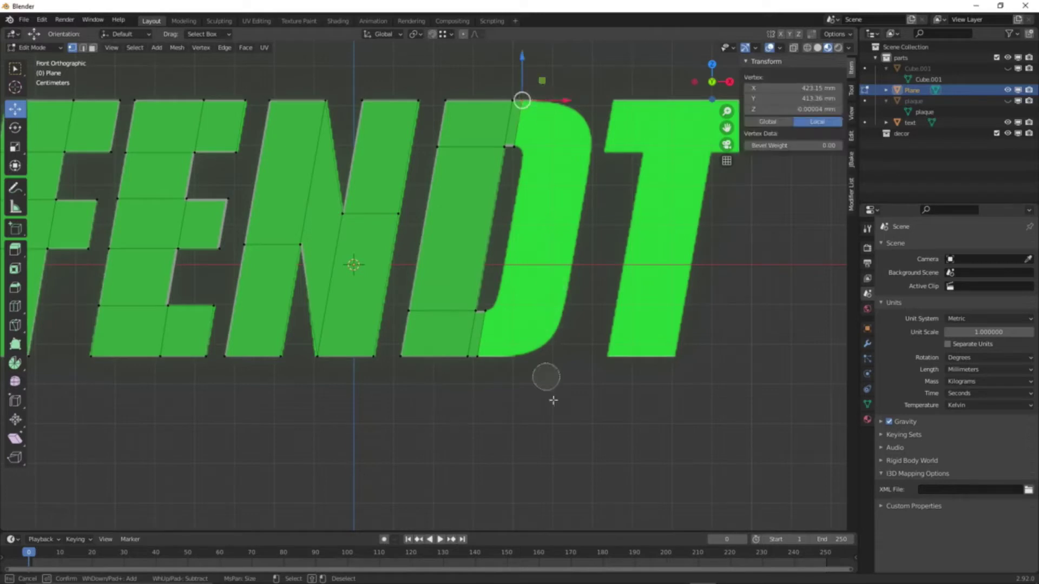
{"action": "right_click", "coordinate": [568, 477]}
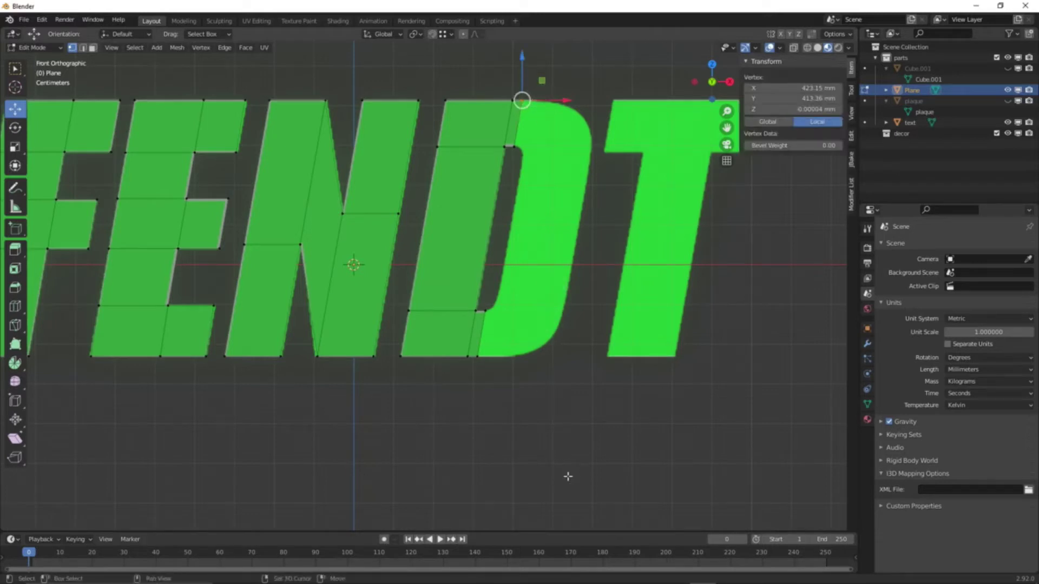
{"action": "key", "text": "g"}
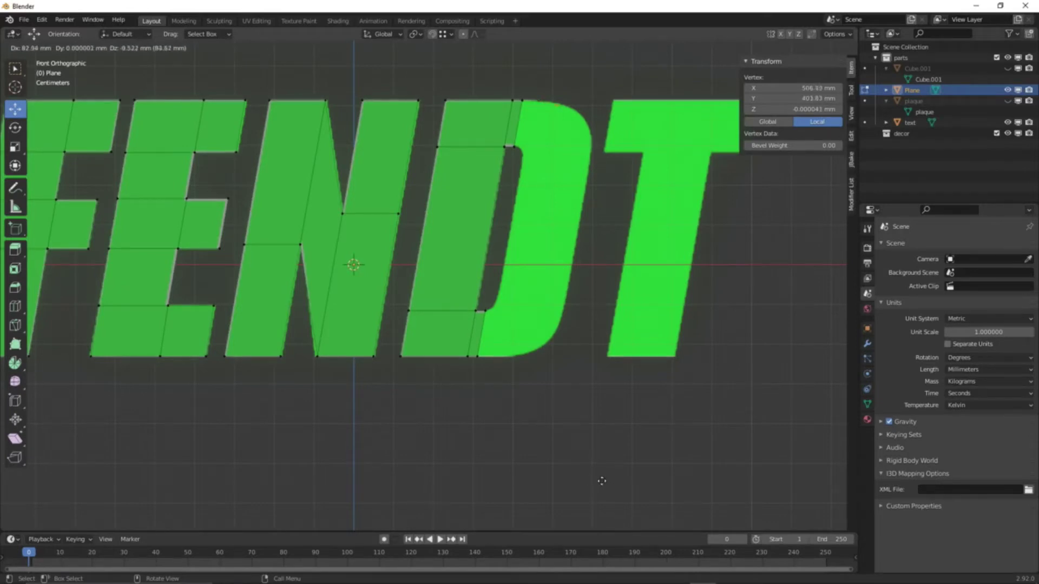
{"action": "left_click", "coordinate": [599, 479]}
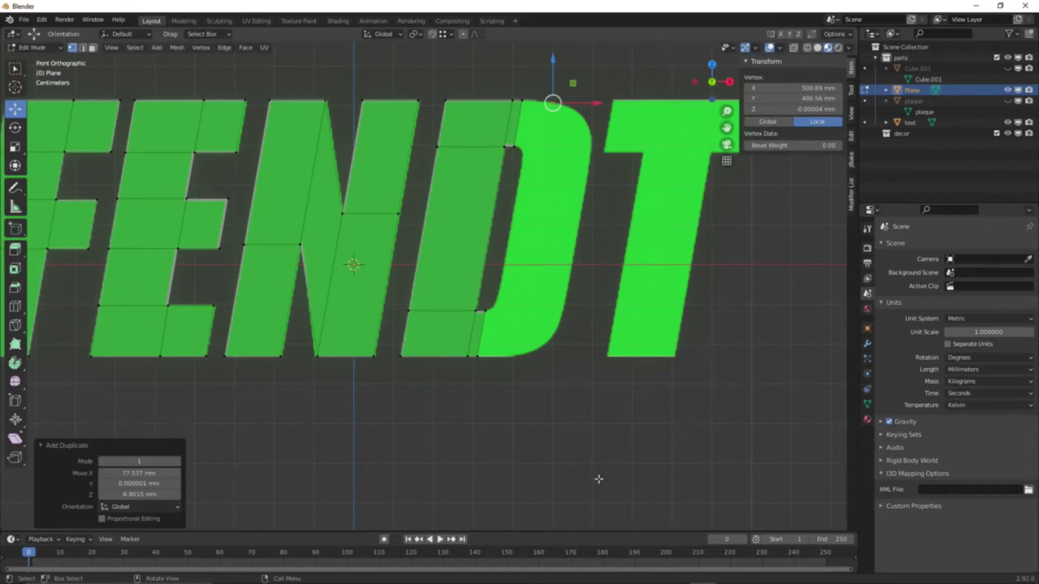
- Duplicate the inner vertex at the end of the D's upper strip, moving it 16.324 mm along X and 5.4412 mm down
{"action": "left_click", "coordinate": [515, 148]}
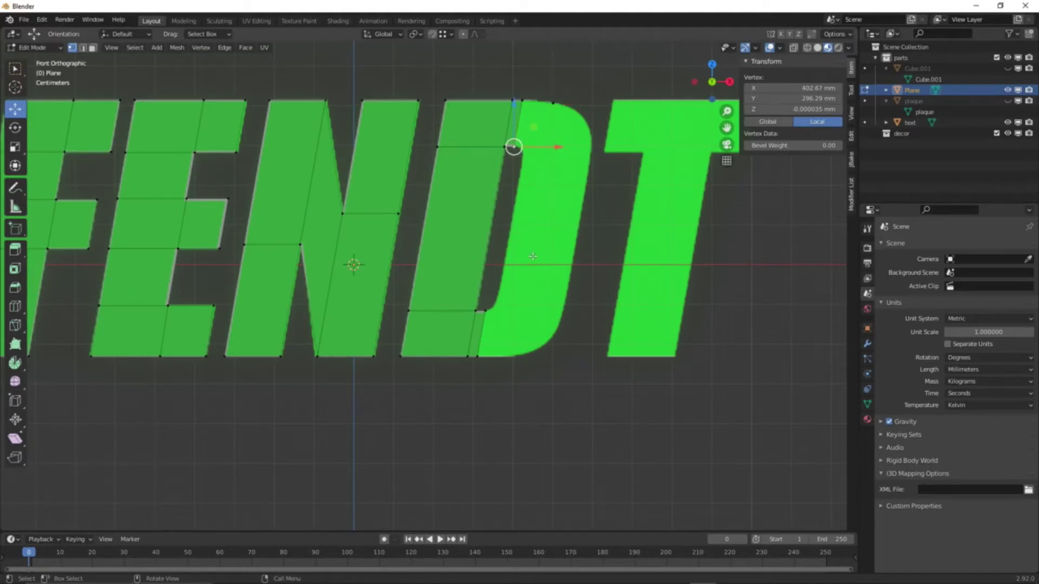
{"action": "key", "text": "g"}
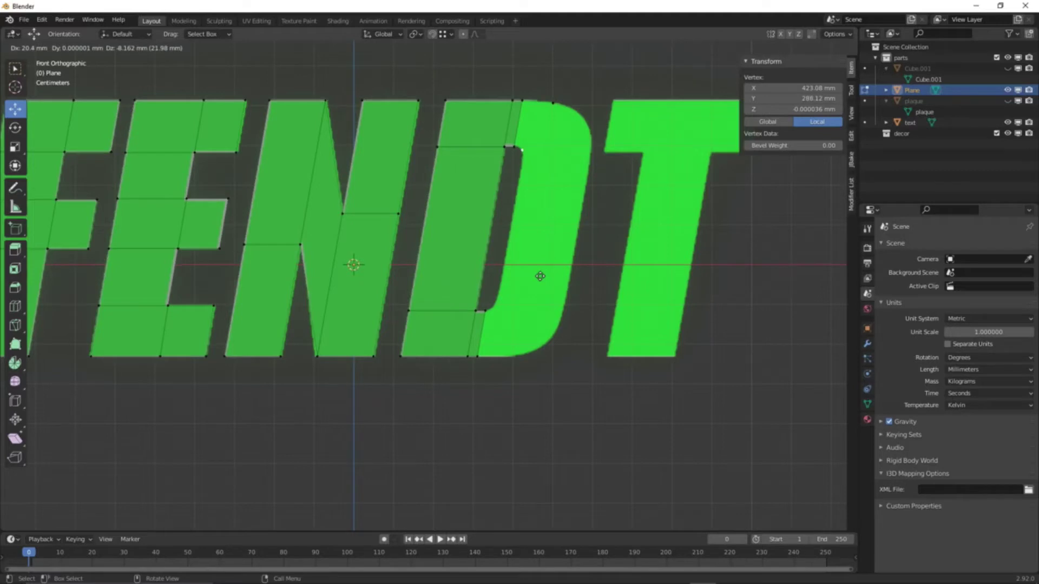
{"action": "left_click", "coordinate": [539, 275]}
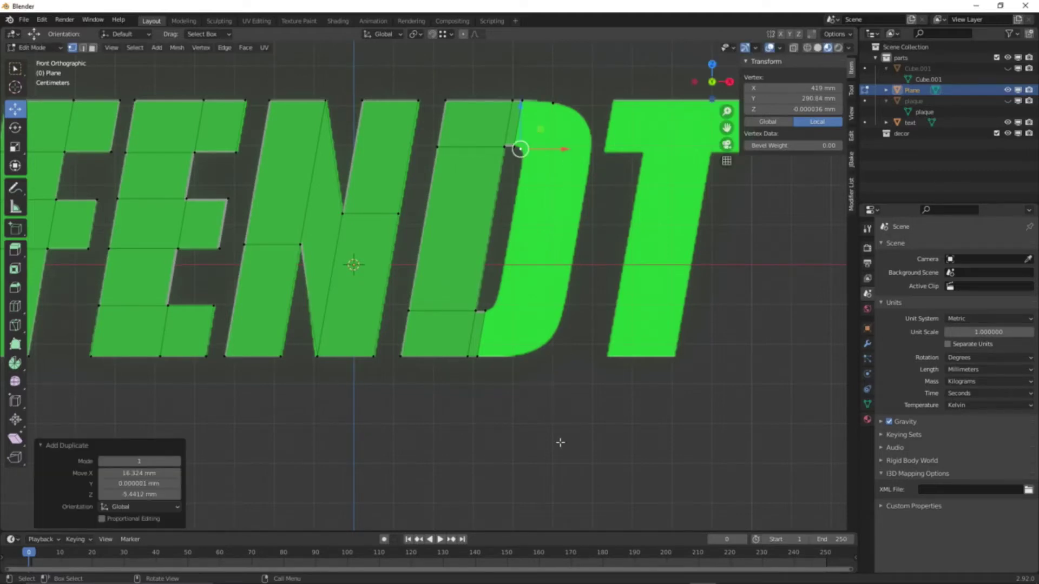
{"action": "left_click", "coordinate": [545, 344]}
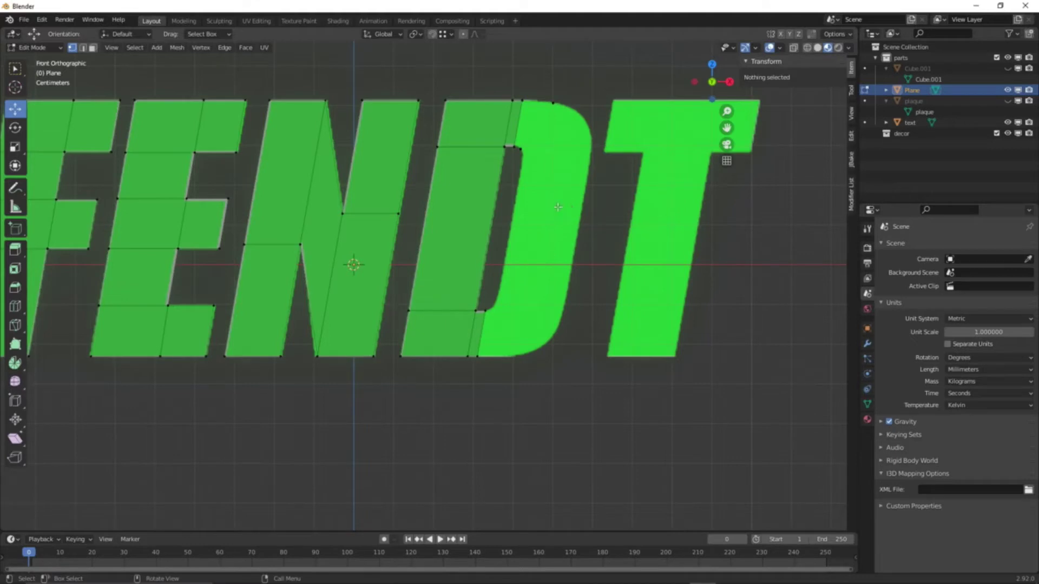
- Duplicate the newest inner-curve vertex of the D, moving the copy 6.8015 mm along X and 10.882 mm down
{"action": "left_click", "coordinate": [524, 151]}
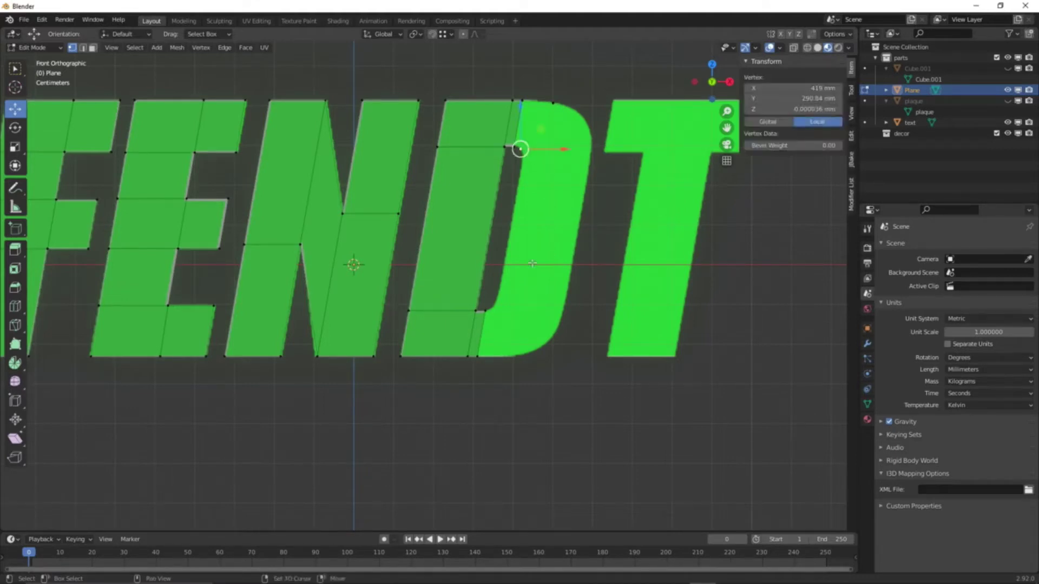
{"action": "key", "text": "shift+d"}
{"action": "right_click", "coordinate": [532, 263]}
{"action": "middle_click_drag", "start_coordinate": [532, 263], "coordinate": [441, 400], "text": "shift"}
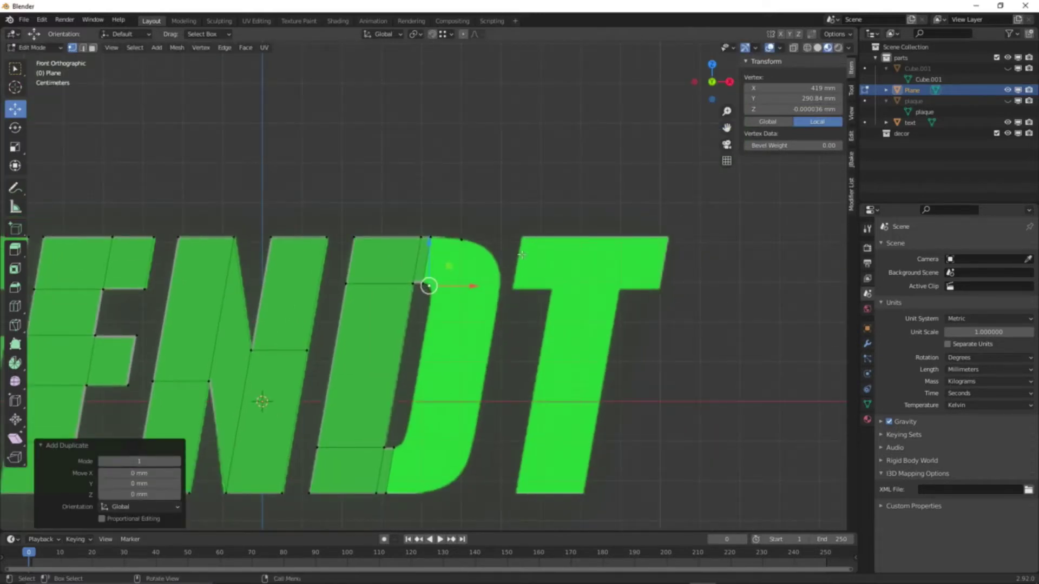
{"action": "key", "text": "g"}
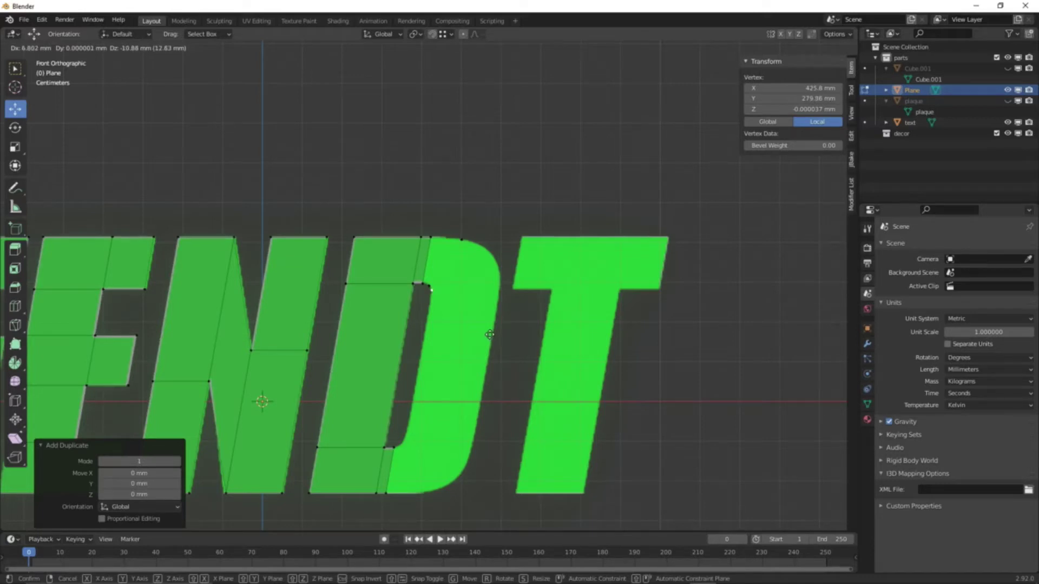
{"action": "left_click", "coordinate": [490, 335]}
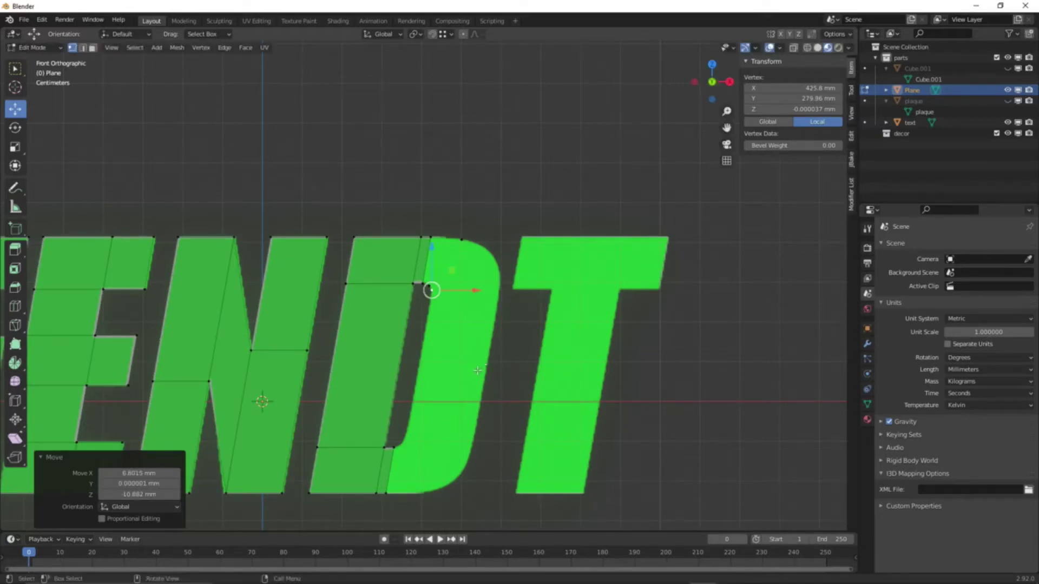
- Duplicate that inner vertex onto the D's upper outer curve, moving it 146.91 mm along X and 92.5 mm up
{"action": "key", "text": "g"}
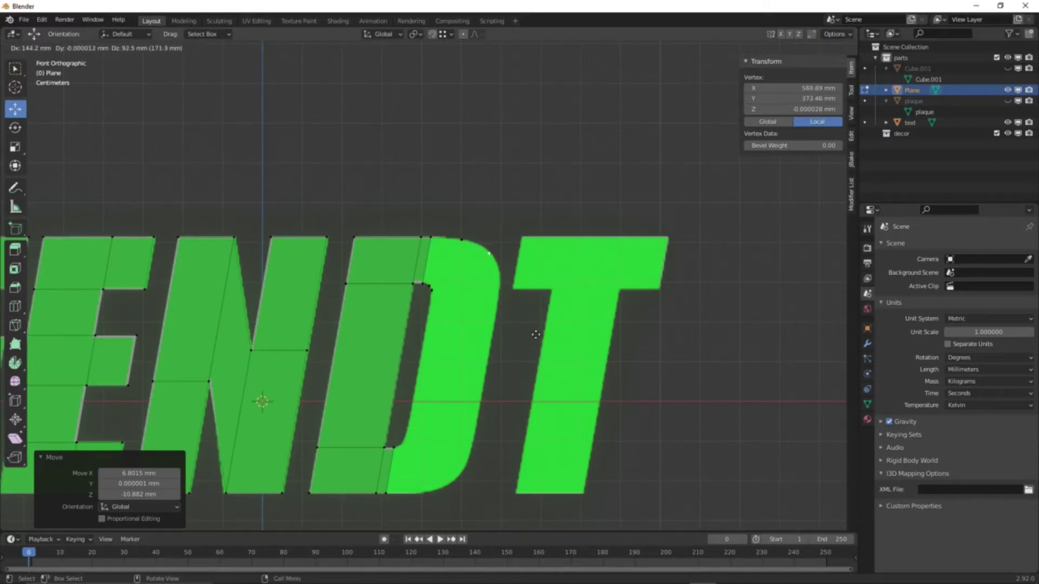
{"action": "left_click", "coordinate": [536, 334]}
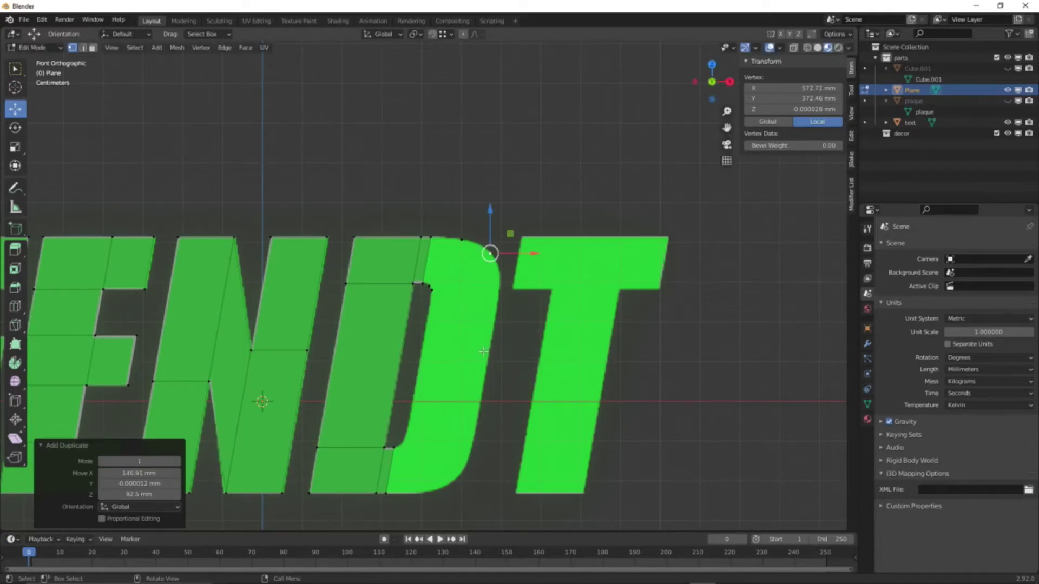
{"action": "left_click", "coordinate": [483, 352]}
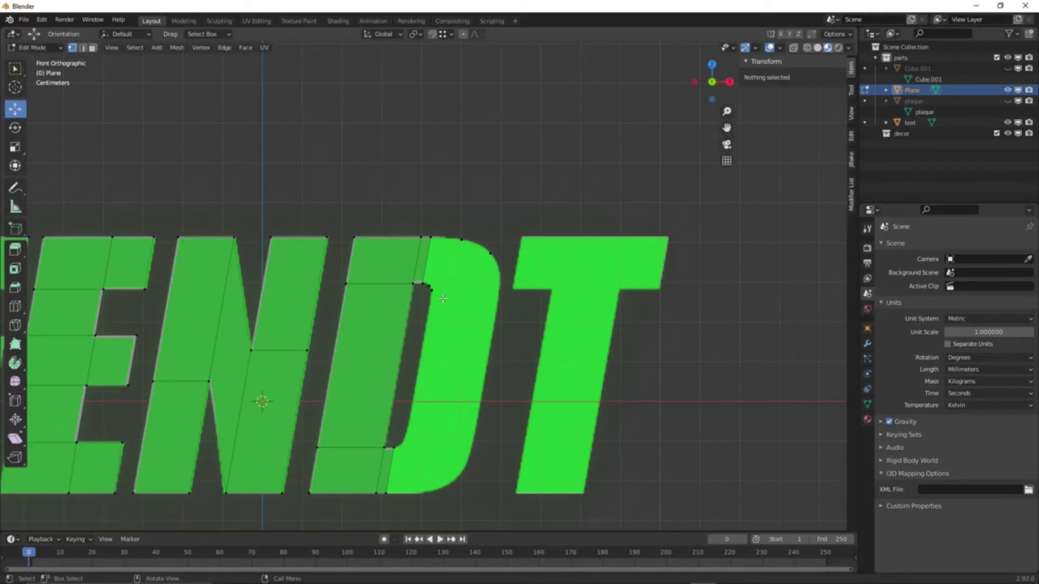
- Duplicate the lowest vertex of the D's upper inner curve, moving it about 21.76 mm down and 1.4 mm back along X
{"action": "left_click", "coordinate": [438, 298]}
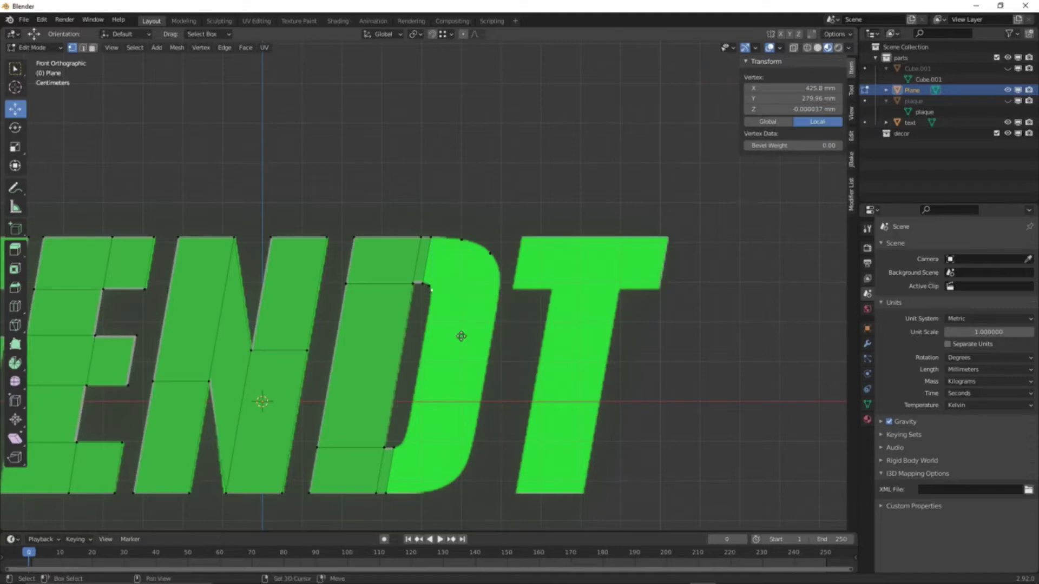
{"action": "key", "text": "shift+d"}
{"action": "right_click", "coordinate": [460, 335]}
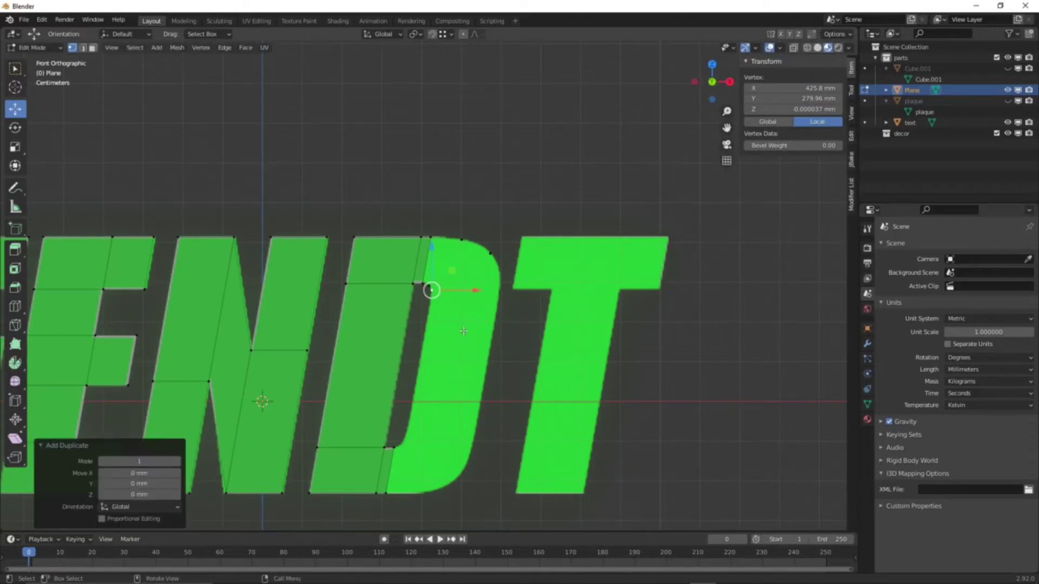
{"action": "key", "text": "g"}
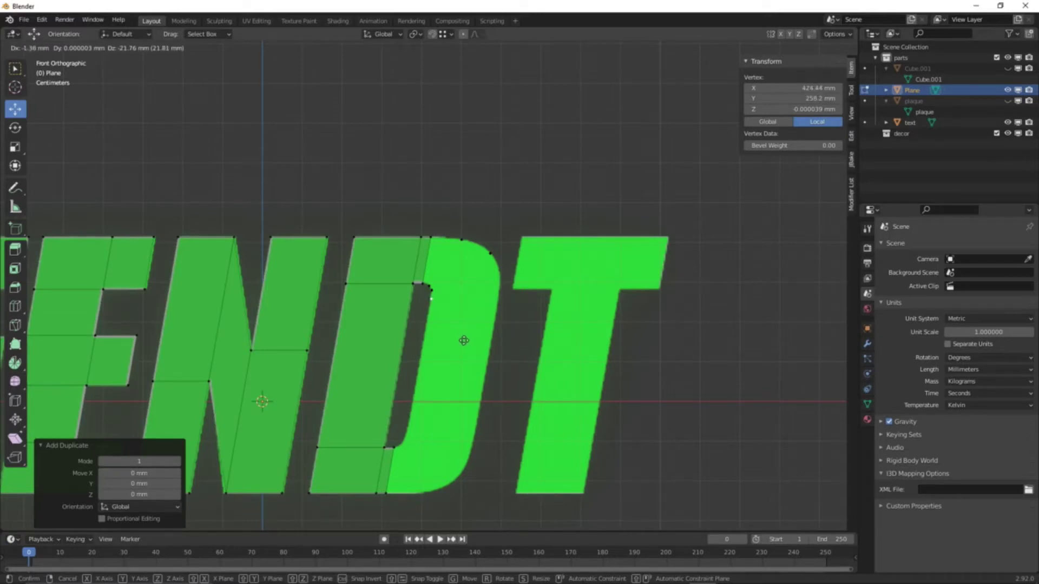
{"action": "left_click", "coordinate": [464, 341]}
- Duplicate the last outer-curve vertex of the D, moving it 17.684 mm along X and 121.07 mm down to the curve's end
{"action": "left_click", "coordinate": [492, 254]}
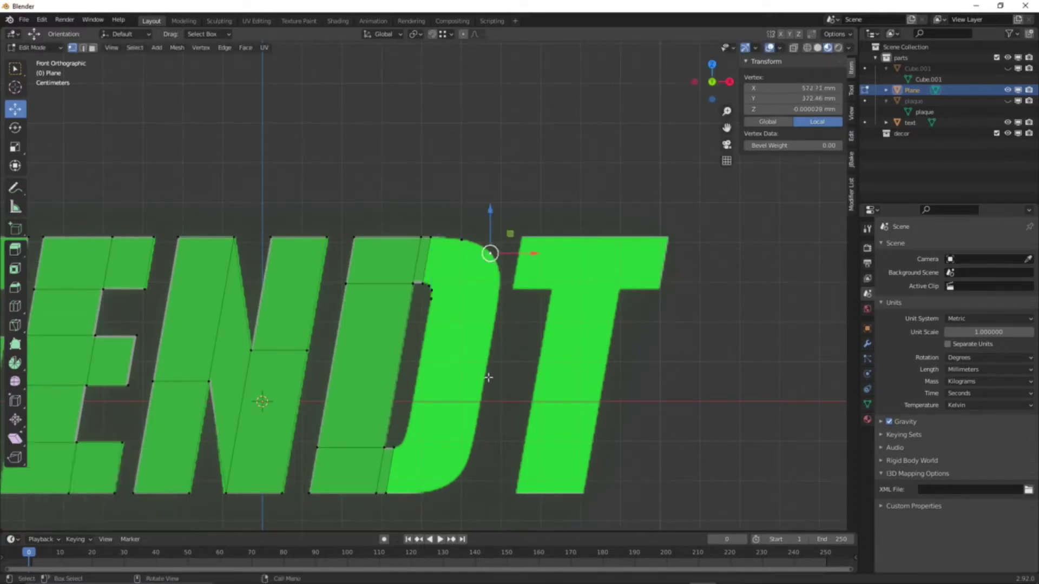
{"action": "key", "text": "g"}
{"action": "key", "text": "shift+d"}
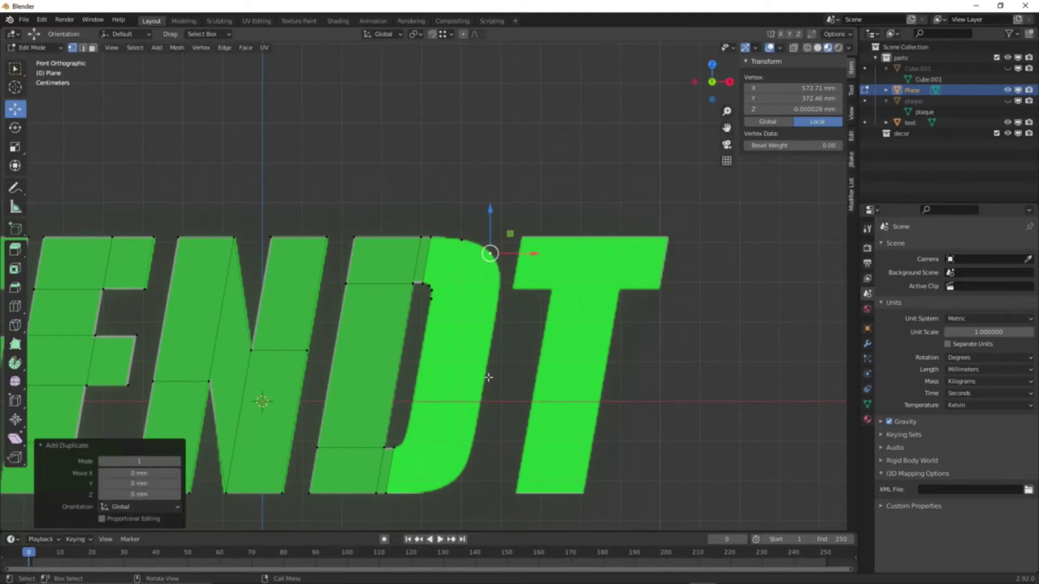
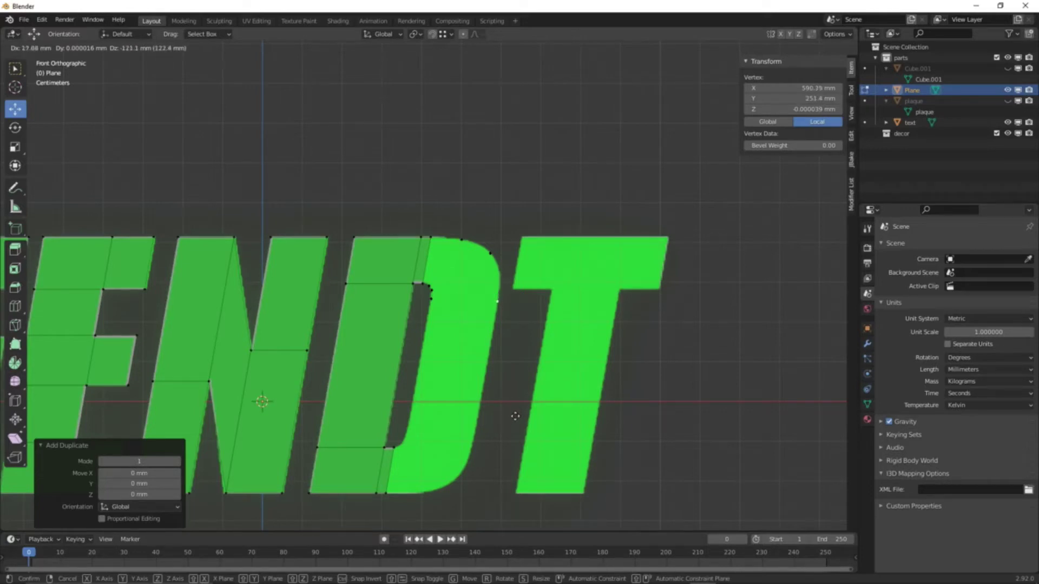
{"action": "left_click", "coordinate": [515, 416]}
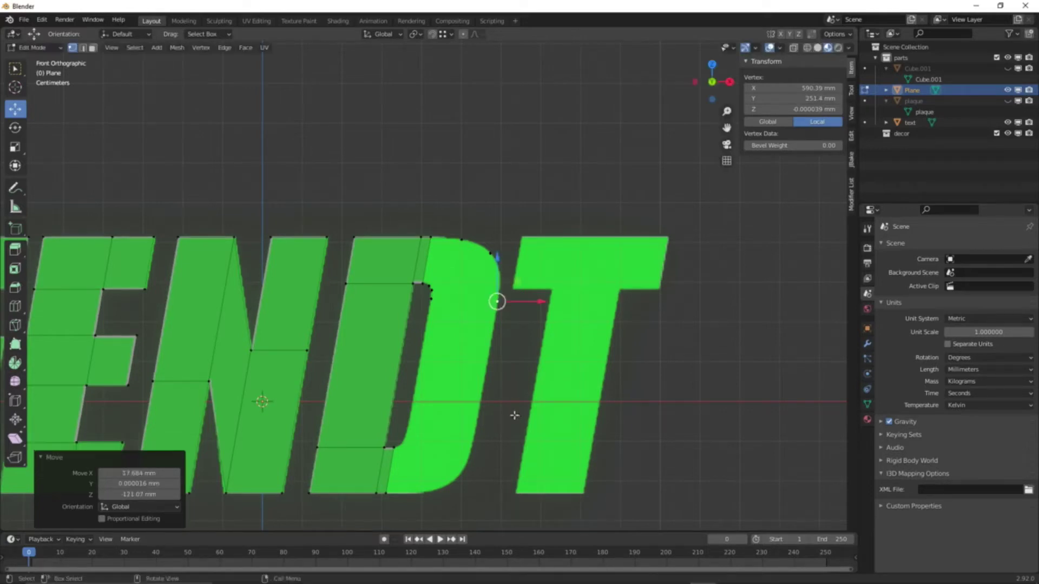
- Align the lowest inner and outer vertices of the D's upper bend horizontally by scaling them to 0 along Z
{"action": "left_click", "coordinate": [431, 298], "text": "shift"}
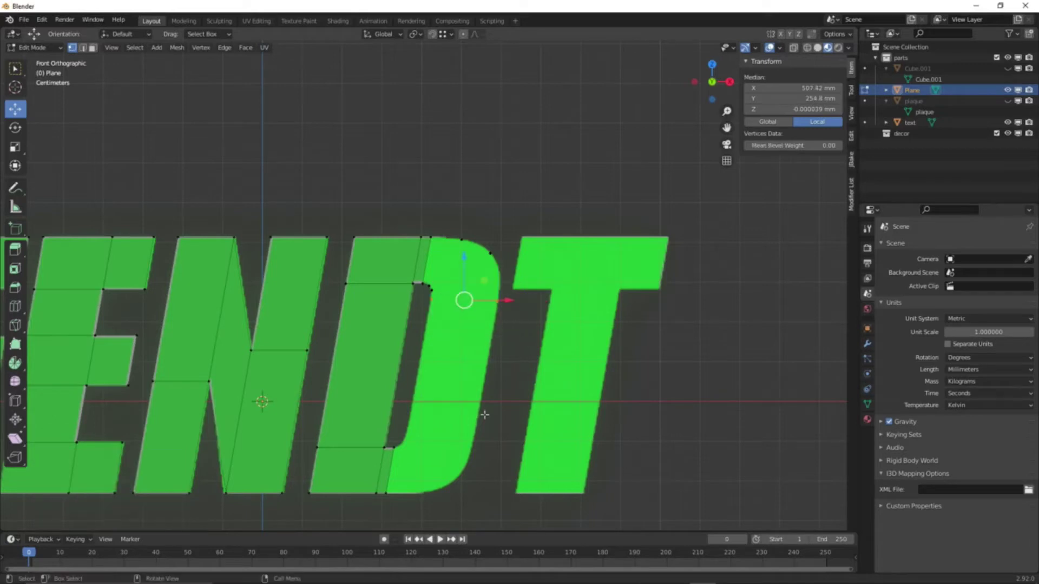
{"action": "key", "text": "s"}
{"action": "key", "text": "z"}
{"action": "key", "text": "0"}
{"action": "key", "text": "Return"}
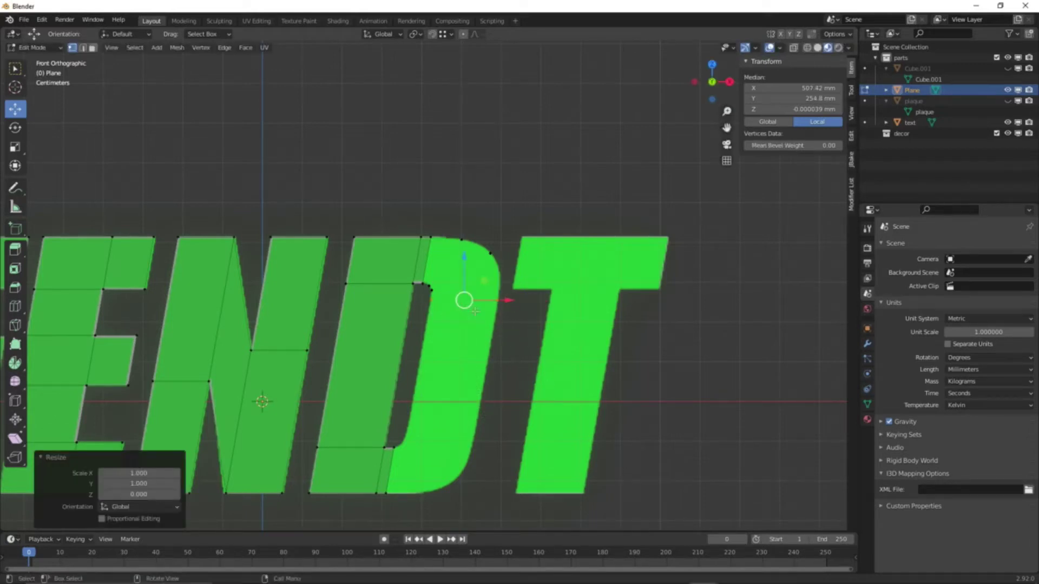
{"action": "left_click", "coordinate": [495, 375]}
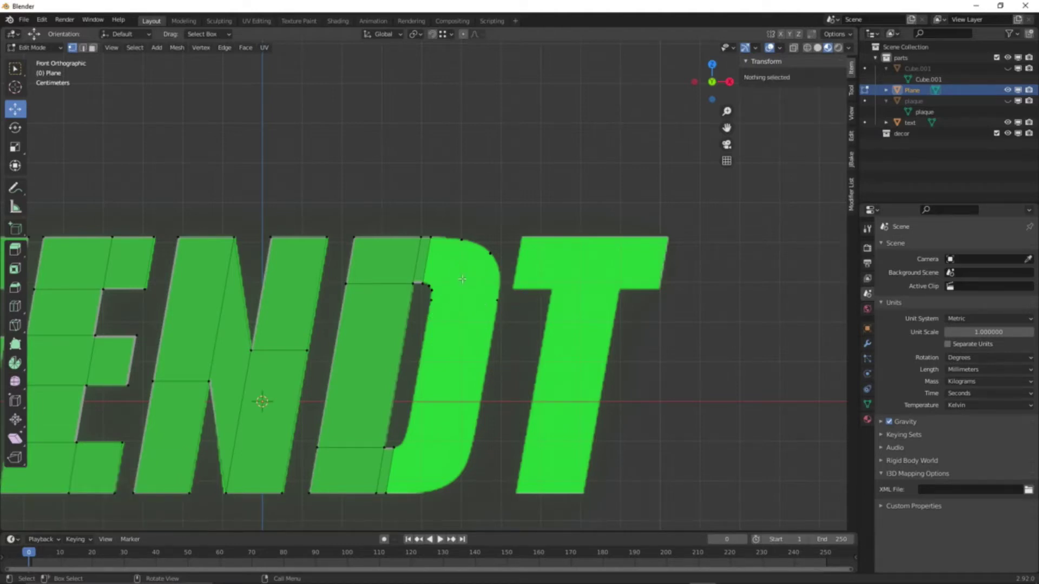
- Fill a face between the end of the D's upper strip and the first pair of inner and outer curve vertices
{"action": "key", "text": "c"}
{"action": "left_click", "coordinate": [443, 237]}
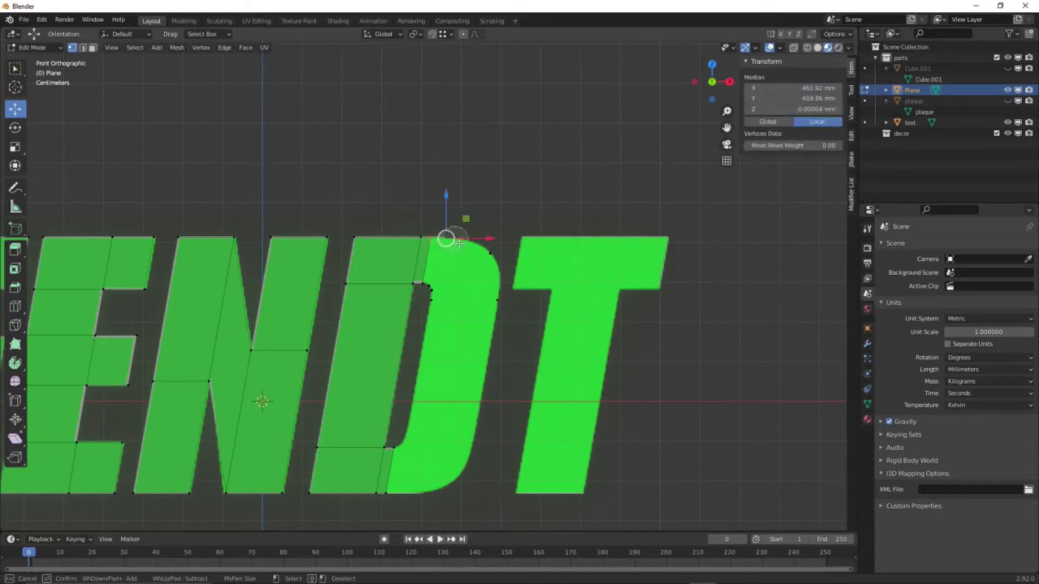
{"action": "left_click_drag", "start_coordinate": [446, 239], "coordinate": [431, 270]}
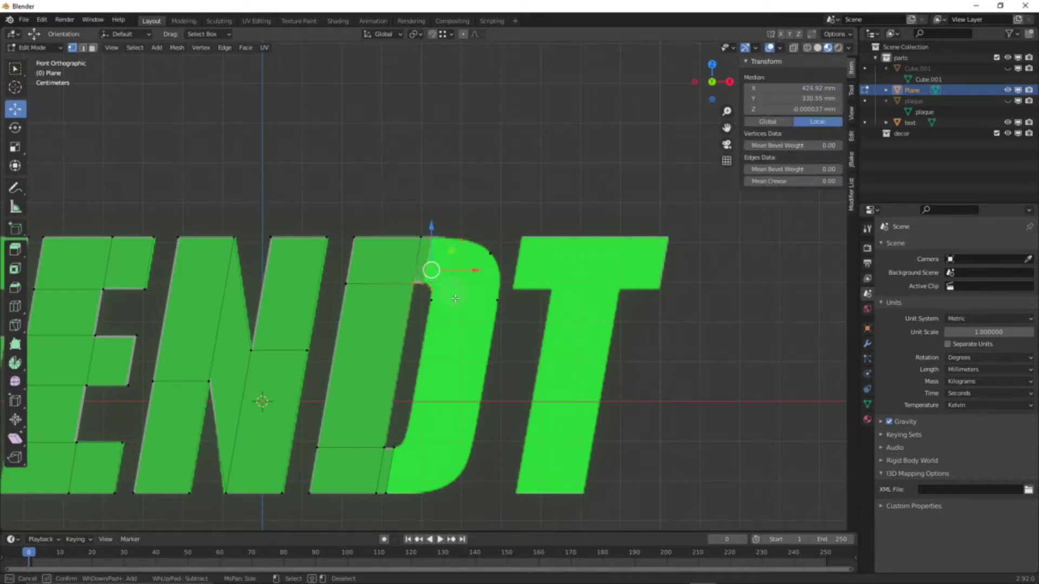
{"action": "left_click", "coordinate": [453, 239]}
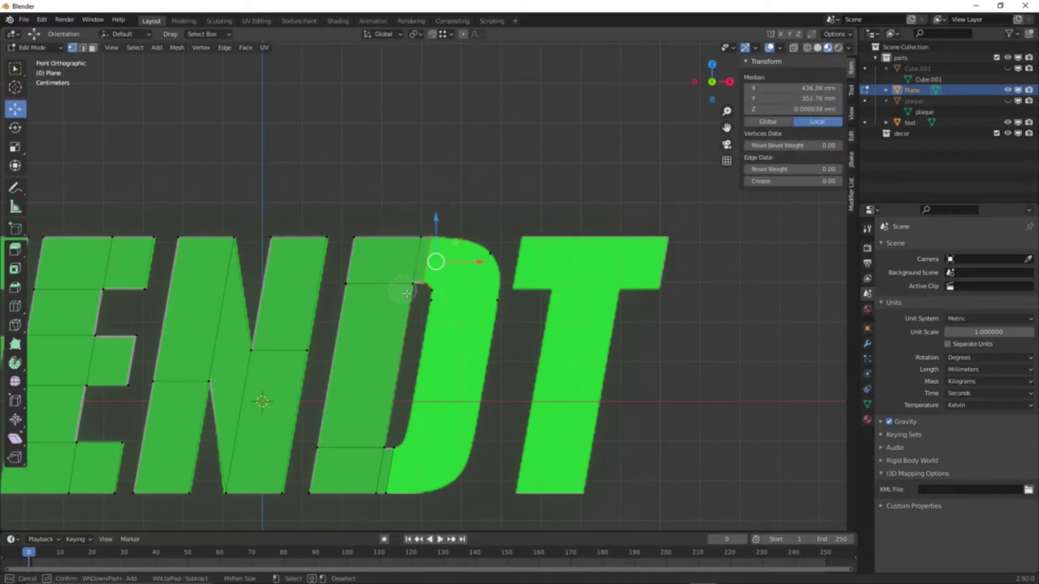
{"action": "right_click", "coordinate": [510, 414]}
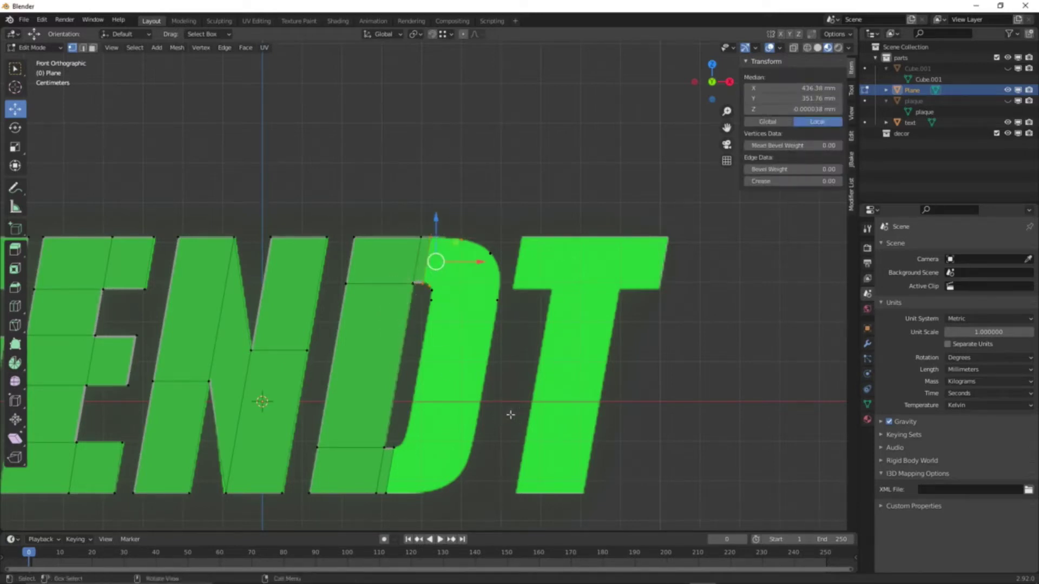
- Select the three outer-curve vertices and the two upper inner-curve vertices beyond the new face on the D's bend
{"action": "left_click", "coordinate": [494, 330]}
{"action": "key", "text": "c"}
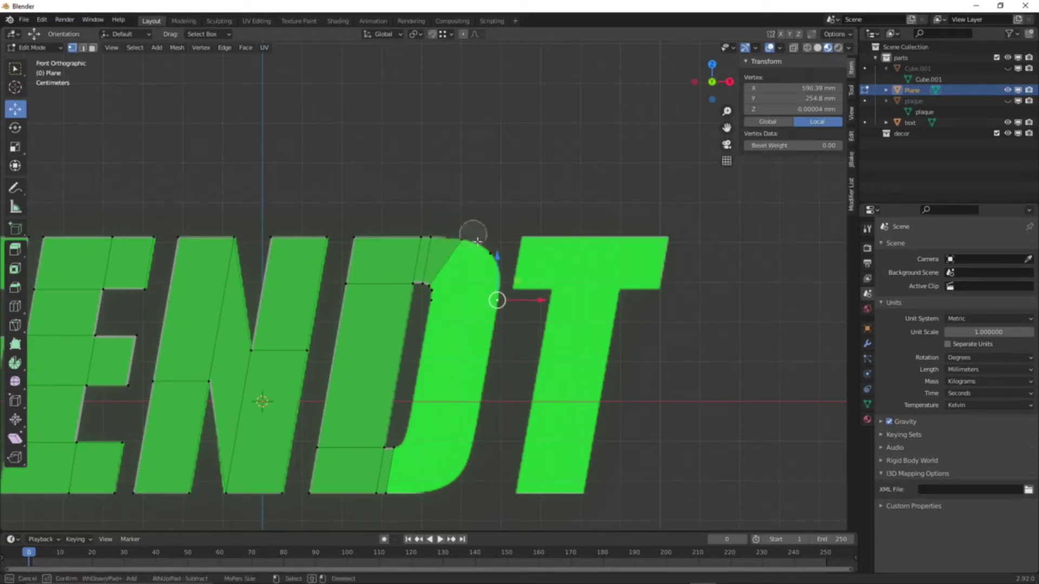
{"action": "left_click_drag", "start_coordinate": [473, 239], "coordinate": [476, 259]}
{"action": "left_click", "coordinate": [452, 281]}
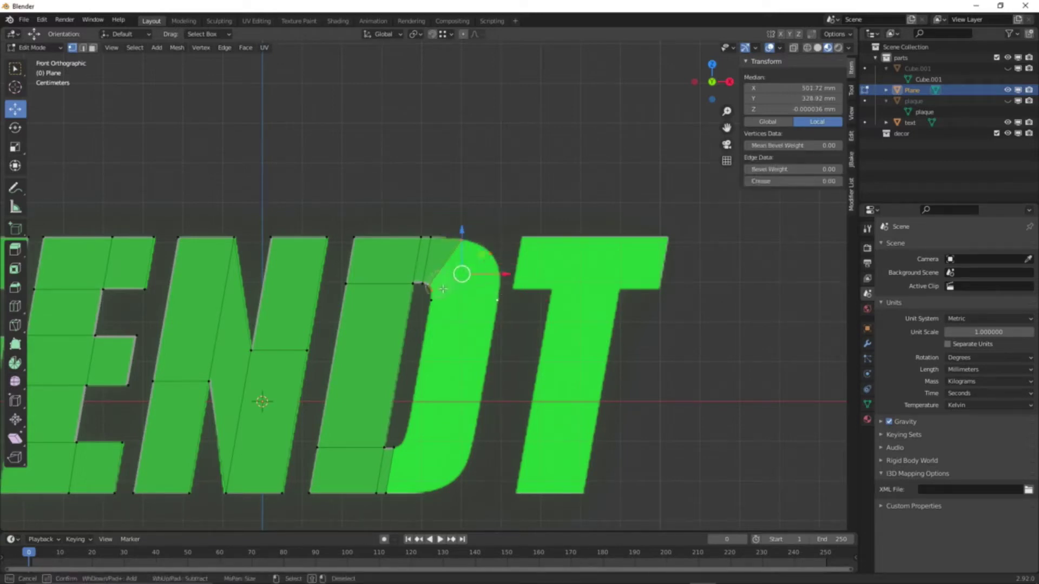
{"action": "right_click", "coordinate": [488, 390]}
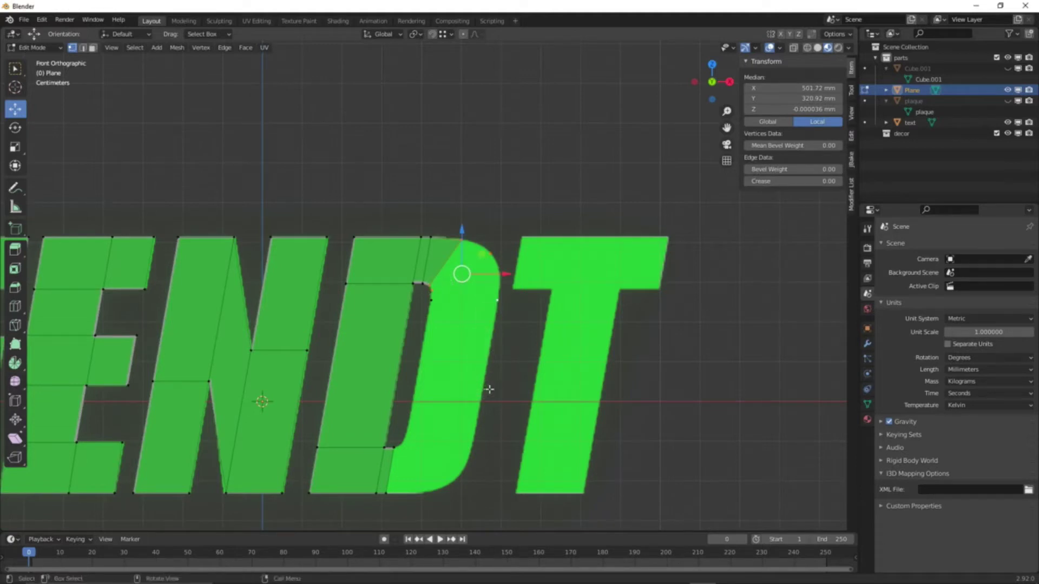
{"action": "key", "text": "f"}
{"action": "key", "text": "alt+a"}
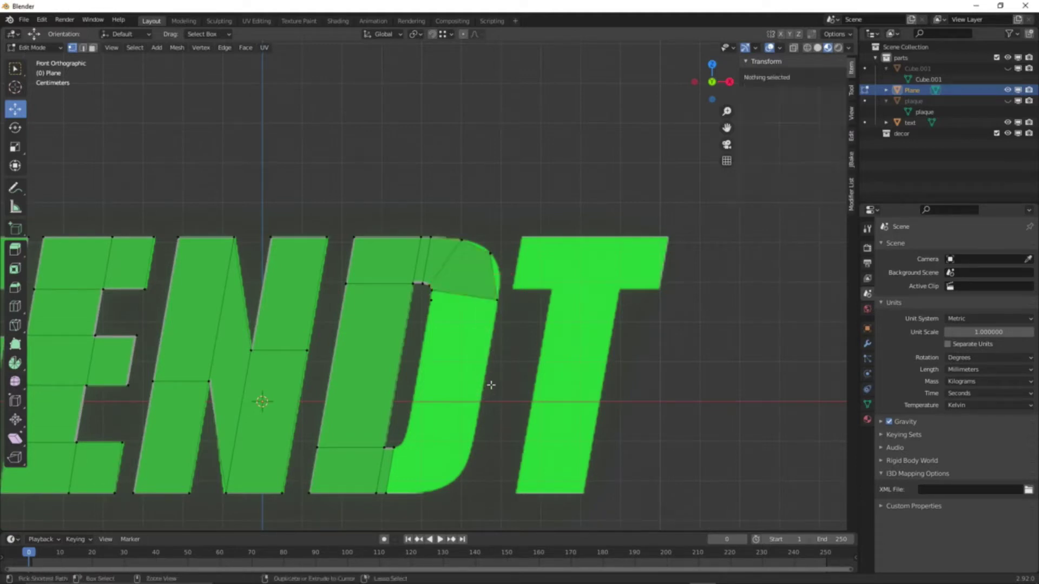
{"action": "key", "text": "ctrl+z"}
{"action": "key", "text": "ctrl+z"}
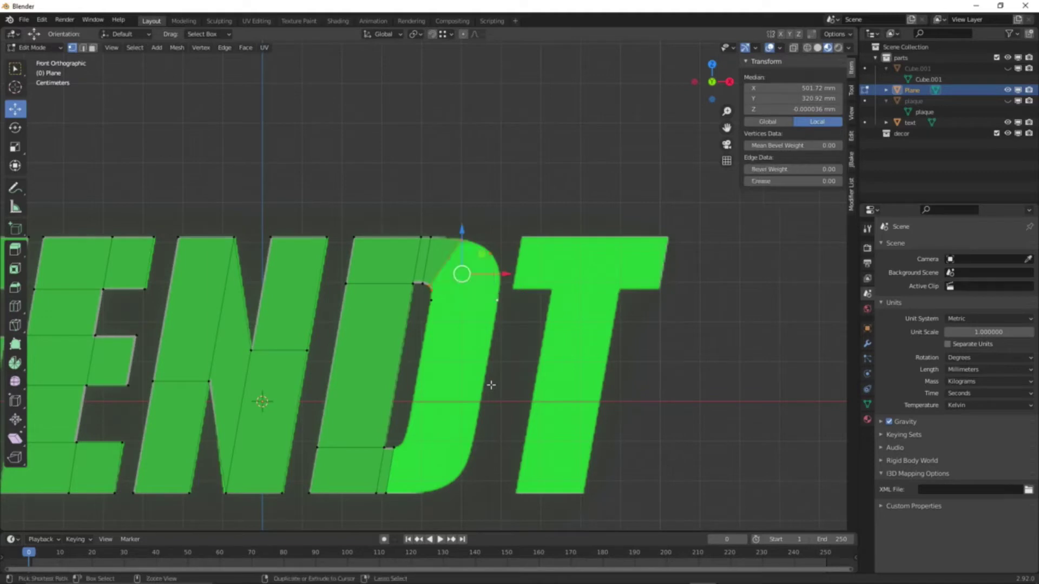
- Remove the lowest outer vertex from the selection and fill the D's second bend face from the remaining four vertices
{"action": "key", "text": "c"}
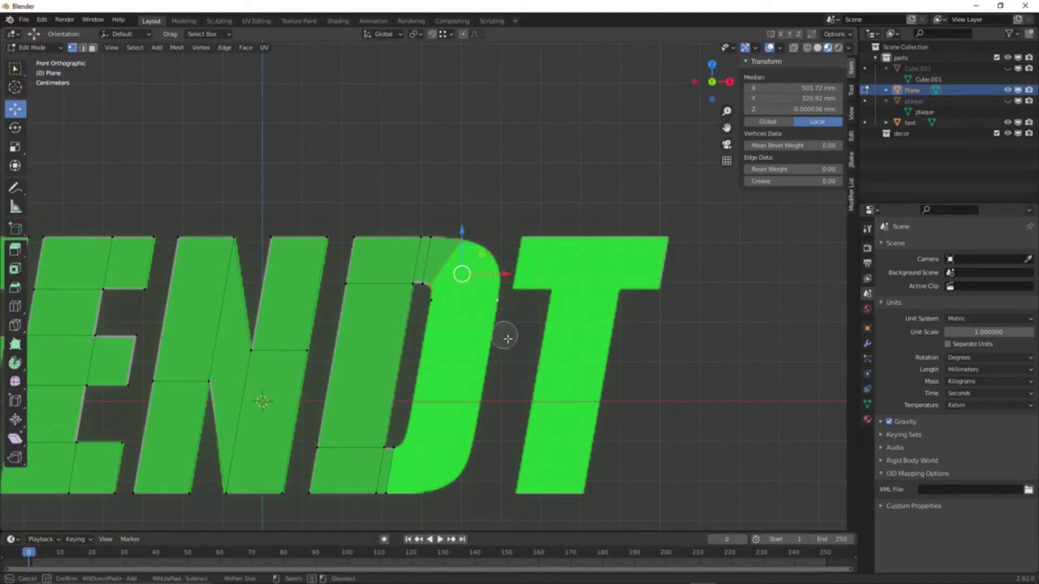
{"action": "middle_click", "coordinate": [501, 310]}
{"action": "right_click", "coordinate": [515, 358]}
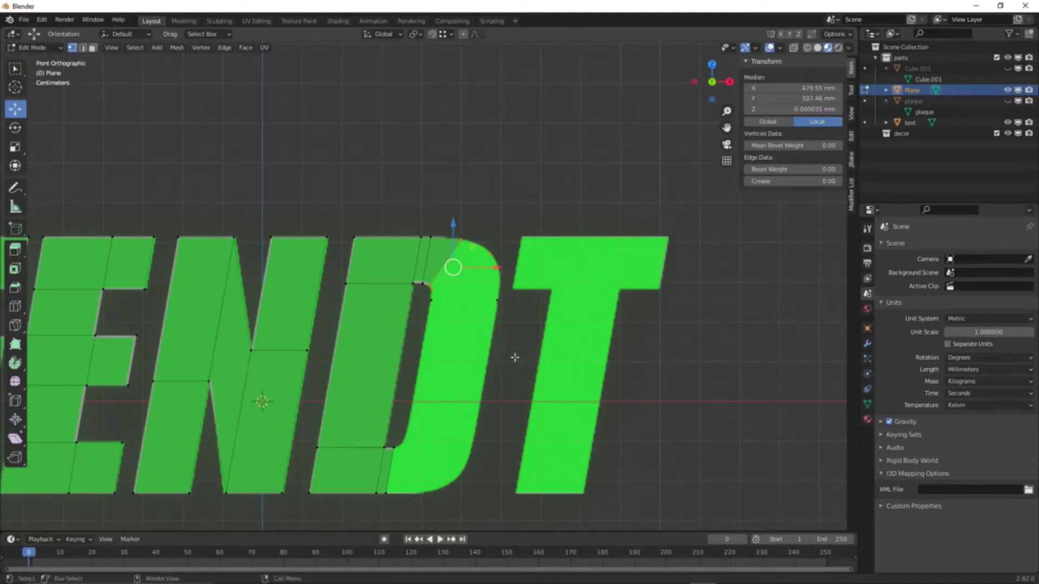
{"action": "key", "text": "f"}
{"action": "key", "text": "alt+a"}
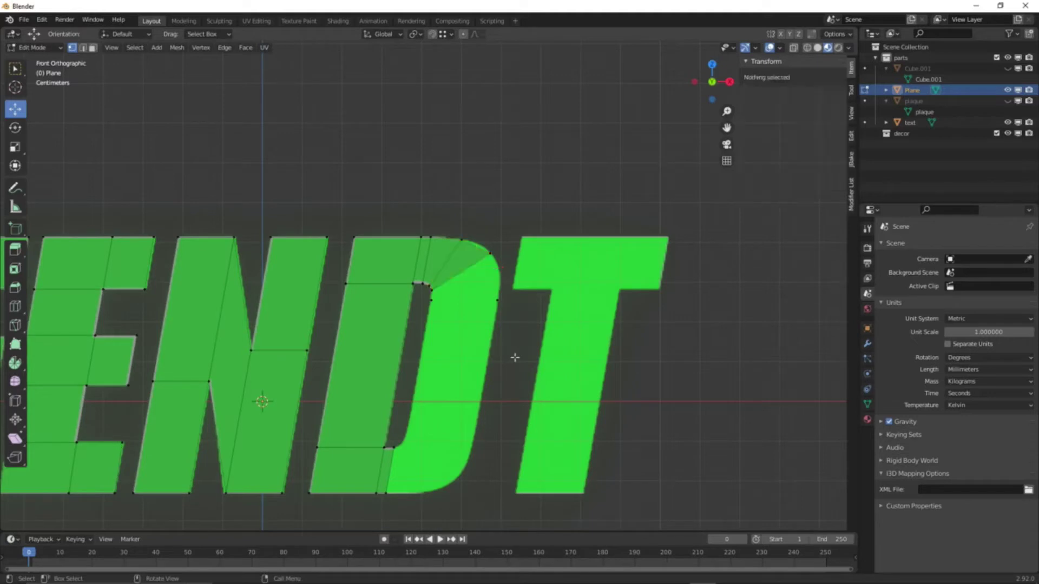
- Select the four remaining inner and outer vertices at the lower end of the D's upper bend and fill a face between them
{"action": "key", "text": "c"}
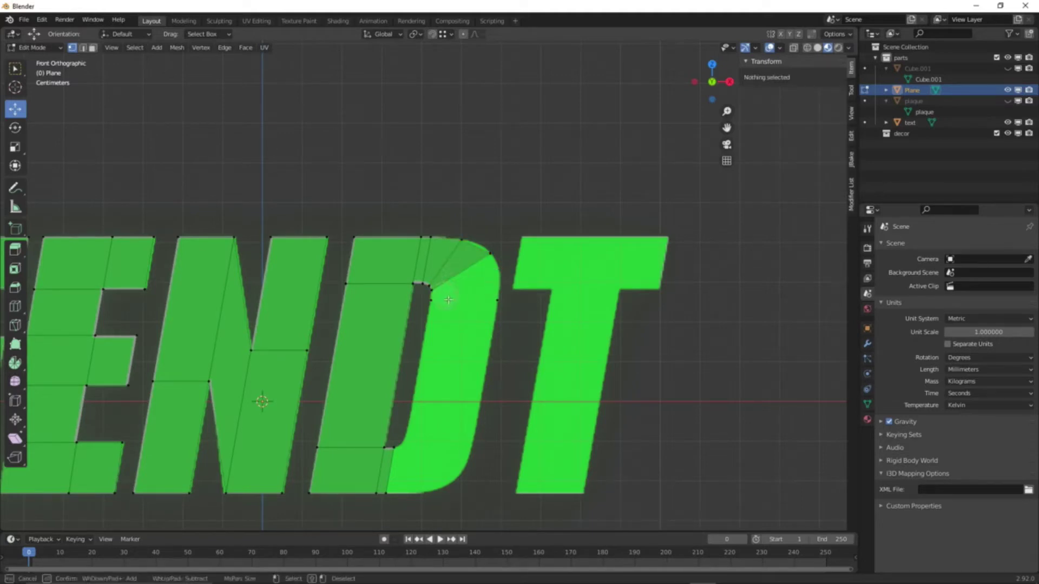
{"action": "mouse_move", "coordinate": [446, 300]}
{"action": "left_mouse_down"}
{"action": "mouse_move", "coordinate": [464, 319]}
{"action": "mouse_move", "coordinate": [500, 294]}
{"action": "mouse_move", "coordinate": [496, 259]}
{"action": "left_mouse_up"}
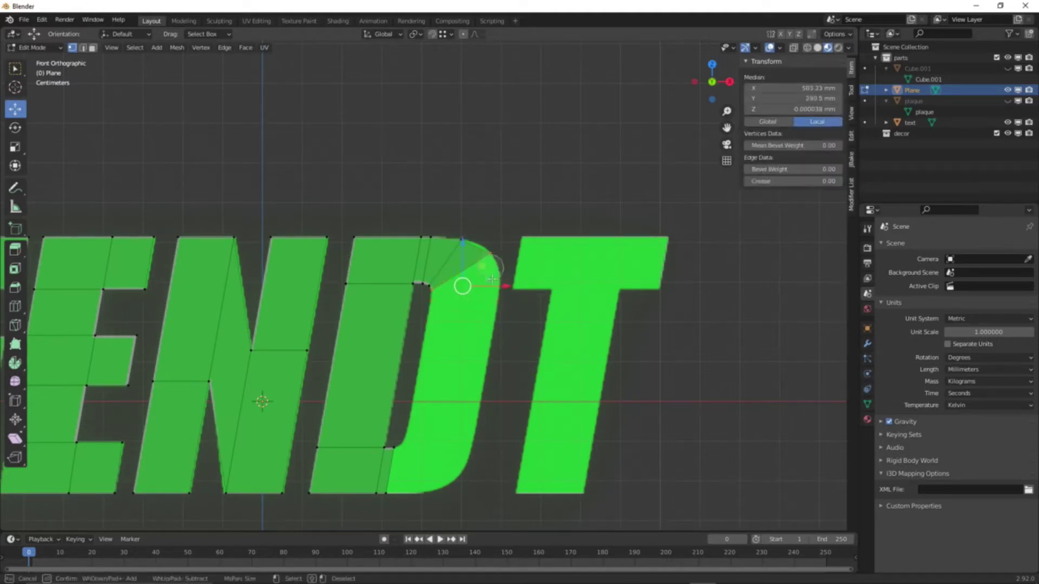
{"action": "right_click", "coordinate": [496, 360]}
{"action": "key", "text": "f"}
{"action": "key", "text": "alt+a"}
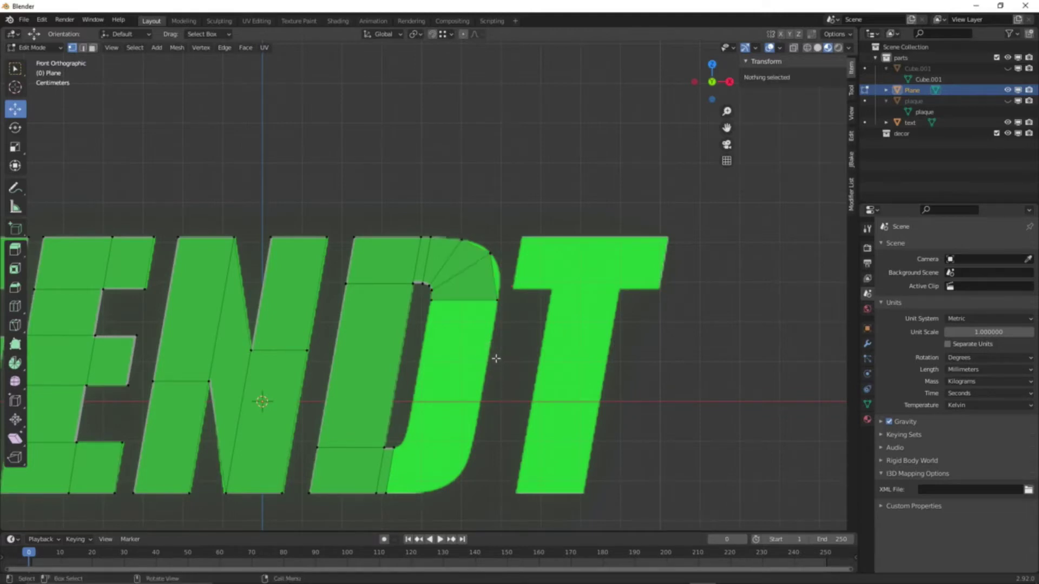
- Raise the two uppermost inner vertices of the D's bend along Z onto the top outline of the letter's counter
{"action": "scroll", "coordinate": [496, 359], "scroll_direction": "up", "scroll_amount": 1}
{"action": "scroll", "coordinate": [410, 281], "scroll_direction": "up", "scroll_amount": 6}
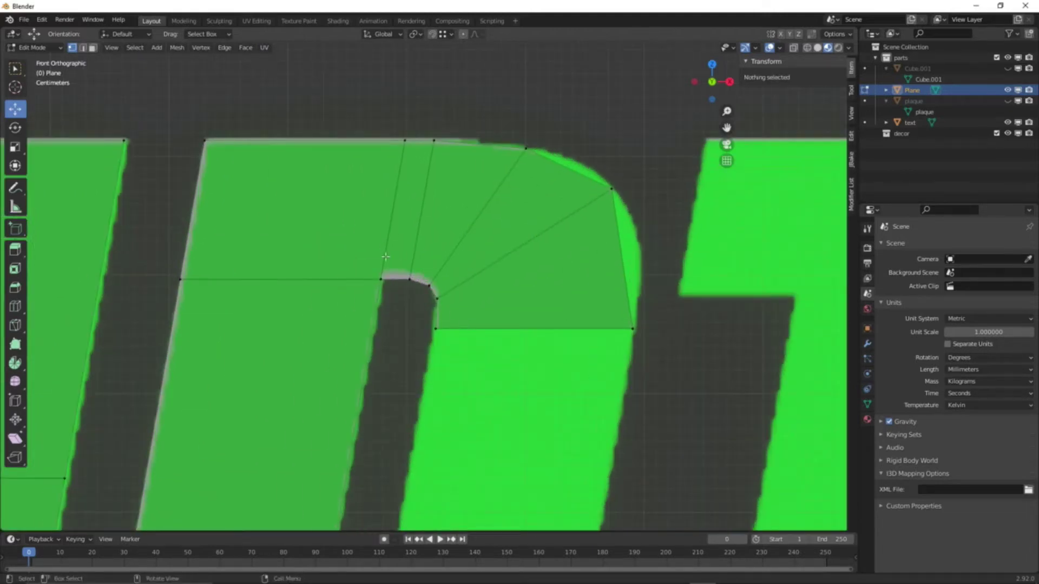
{"action": "left_click_drag", "start_coordinate": [378, 269], "coordinate": [415, 288]}
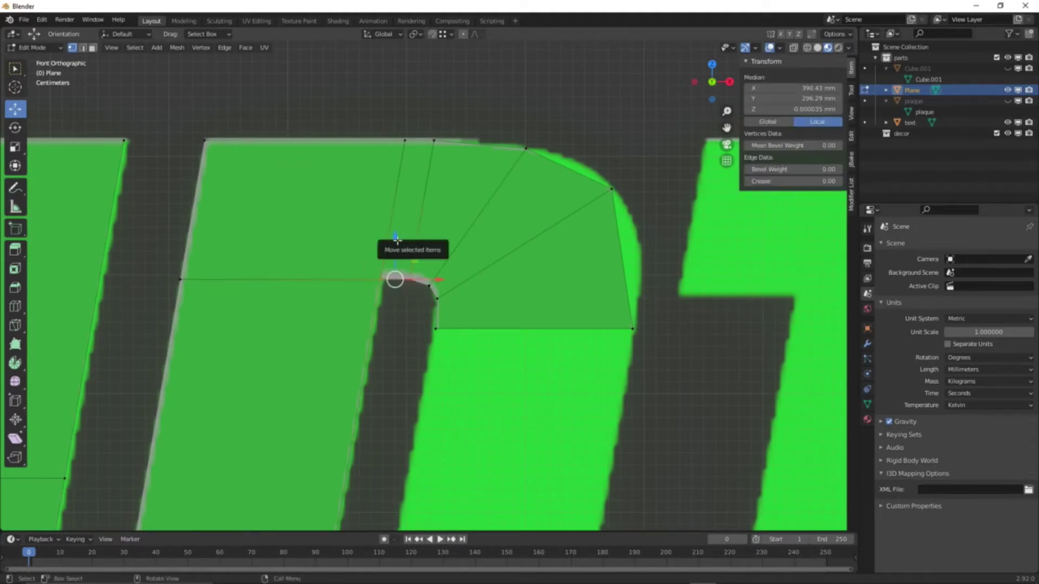
{"action": "left_click_drag", "start_coordinate": [396, 237], "coordinate": [406, 235]}
{"action": "left_click_drag", "start_coordinate": [427, 277], "coordinate": [413, 278]}
{"action": "key", "text": "ctrl+z"}
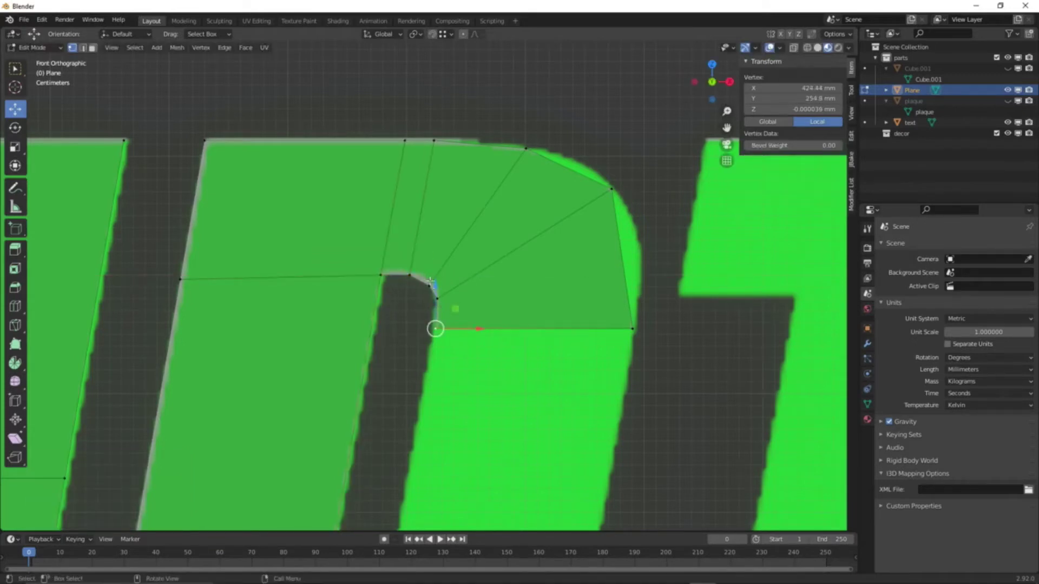
- Move the next two inner-curve vertices of the D's bend onto the counter's outline, raising them about 5 mm and 9.6 mm along Z
{"action": "left_click", "coordinate": [429, 290]}
{"action": "key", "text": "g"}
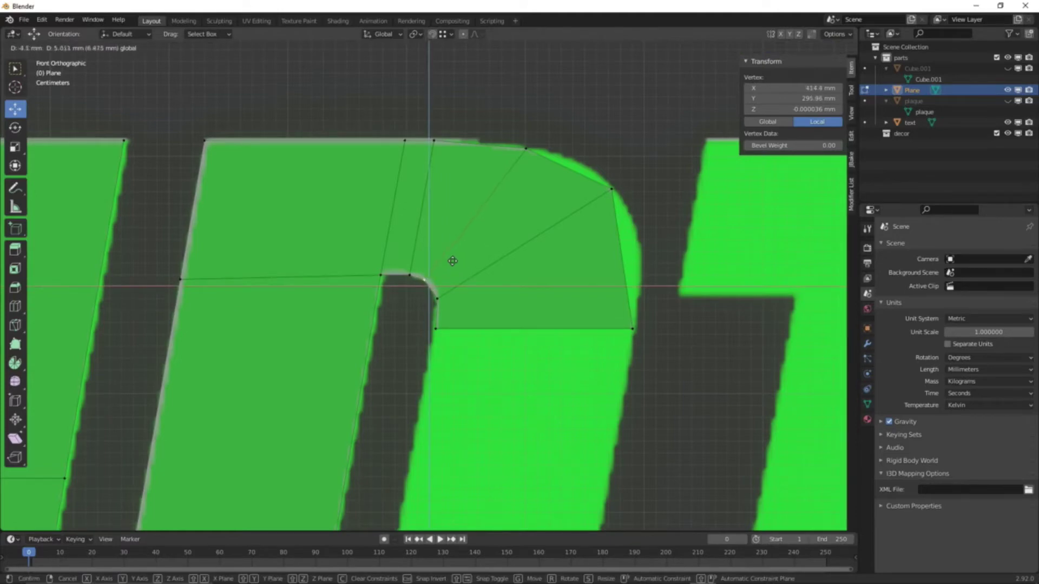
{"action": "left_click", "coordinate": [452, 261]}
{"action": "left_click", "coordinate": [439, 298]}
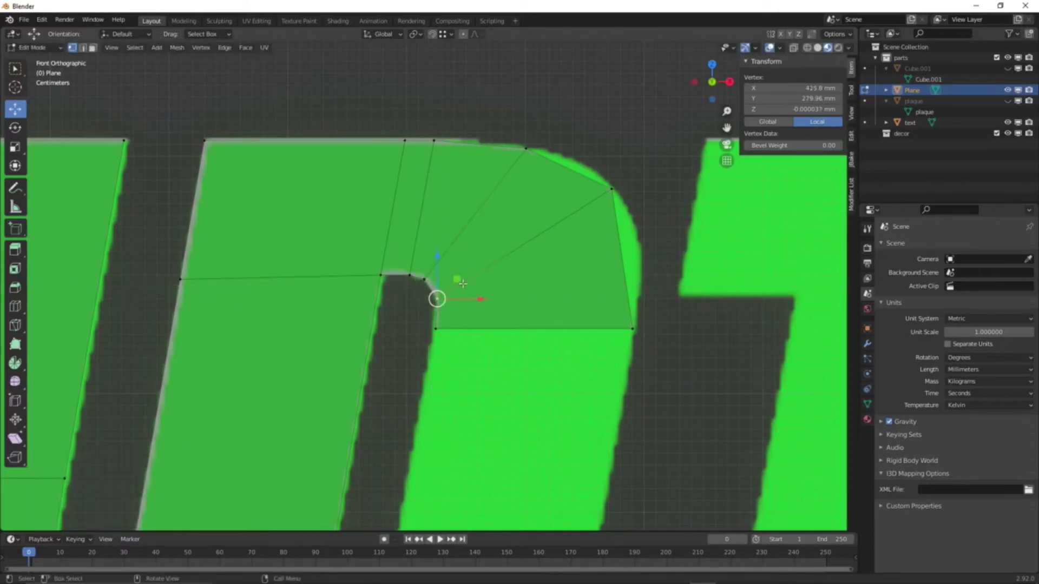
{"action": "key", "text": "g"}
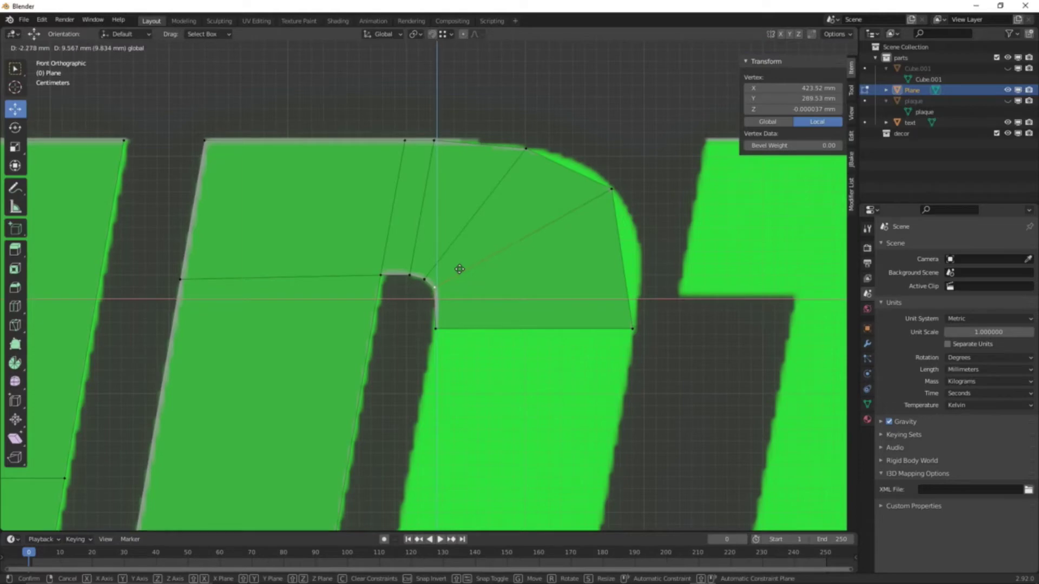
{"action": "left_click", "coordinate": [458, 269]}
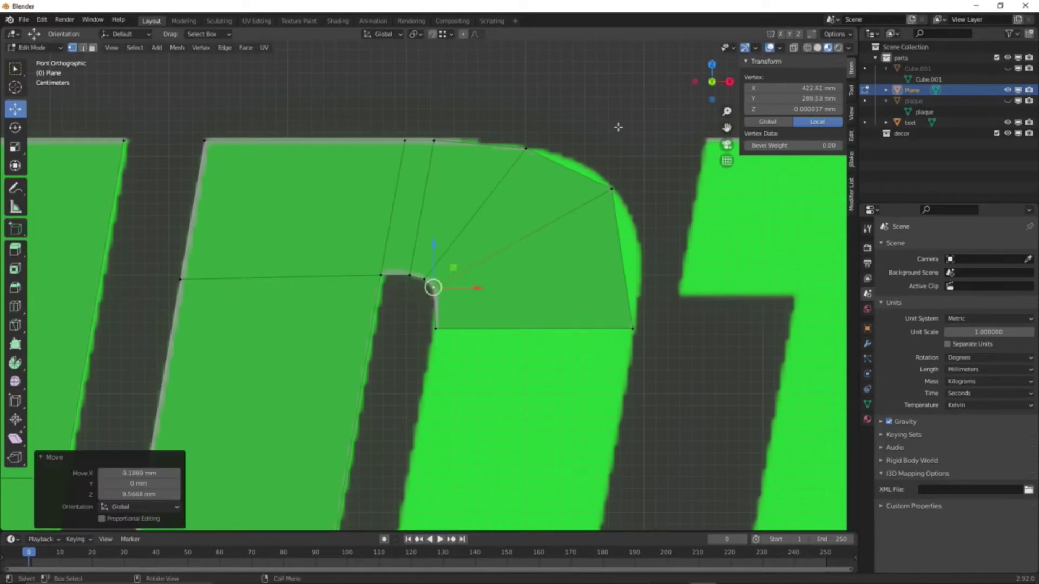
- Add one centred loop cut through the D's second bend face and move its outer vertex about 8.2 mm along X and 5 mm along Z
{"action": "left_click", "coordinate": [615, 130]}
{"action": "key", "text": "ctrl+r"}
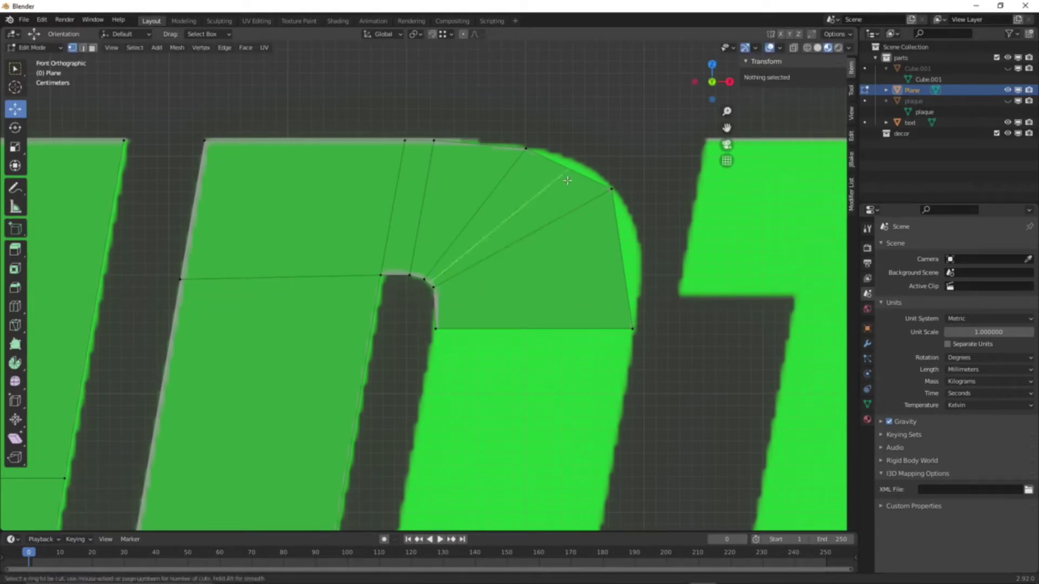
{"action": "left_click", "coordinate": [567, 180]}
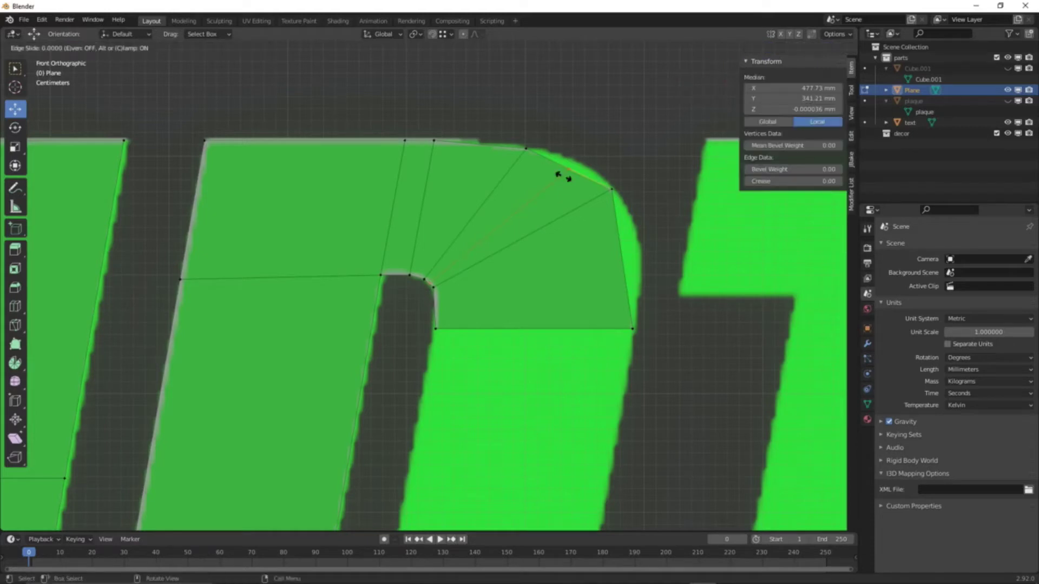
{"action": "right_click", "coordinate": [565, 179]}
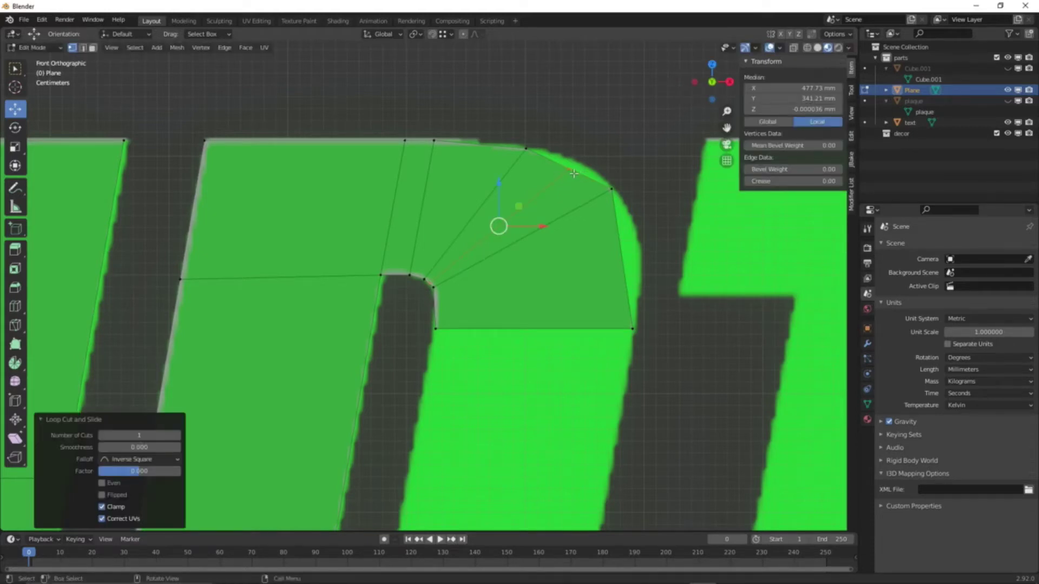
{"action": "left_click", "coordinate": [571, 170]}
{"action": "key", "text": "g"}
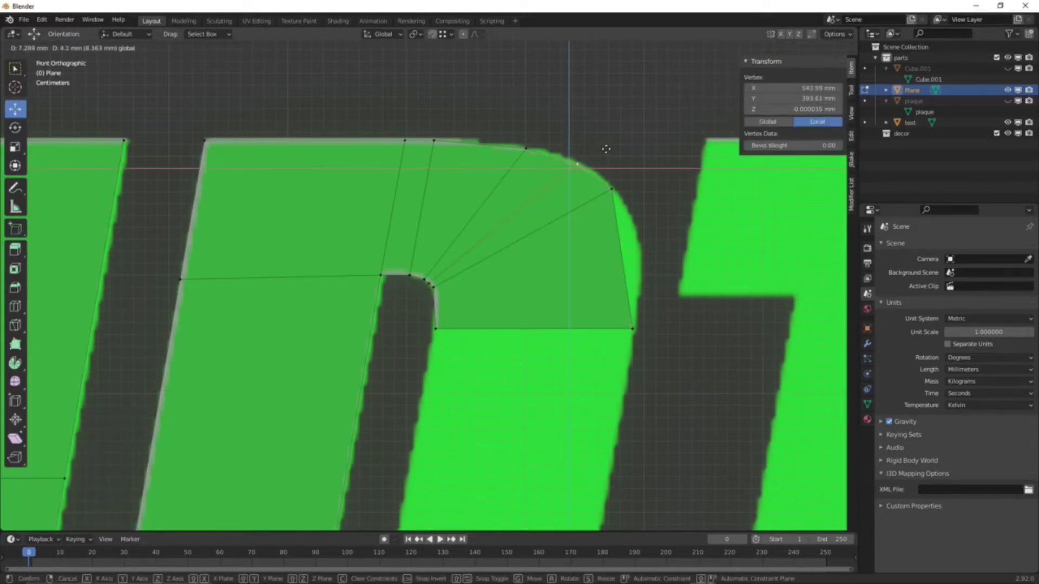
{"action": "left_click", "coordinate": [606, 149]}
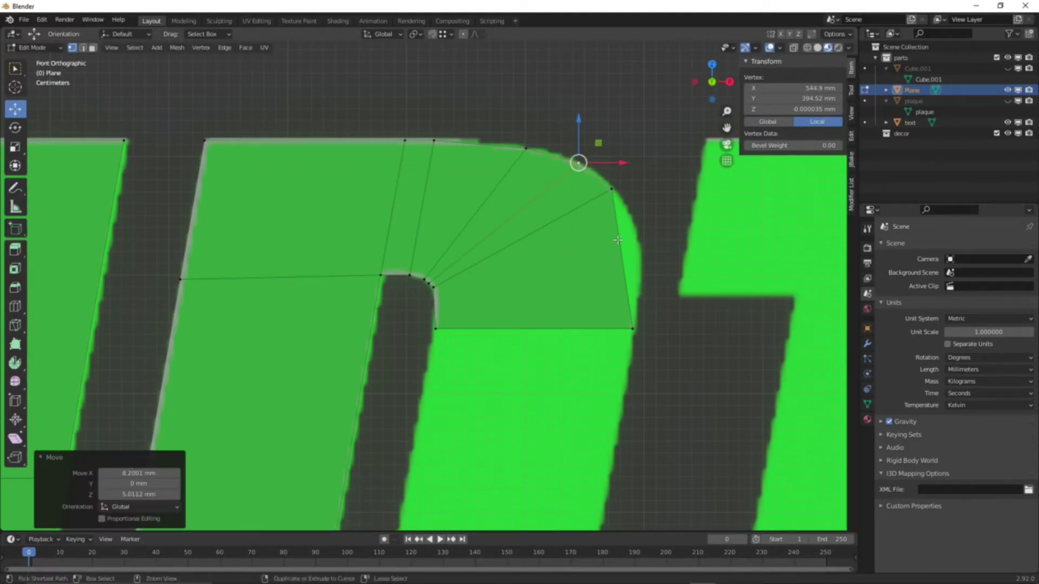
- Add two evenly spaced loop cuts through the lowest face of the D's upper bend
{"action": "key", "text": "ctrl+r"}
{"action": "scroll", "coordinate": [618, 240], "scroll_direction": "up", "scroll_amount": 1}
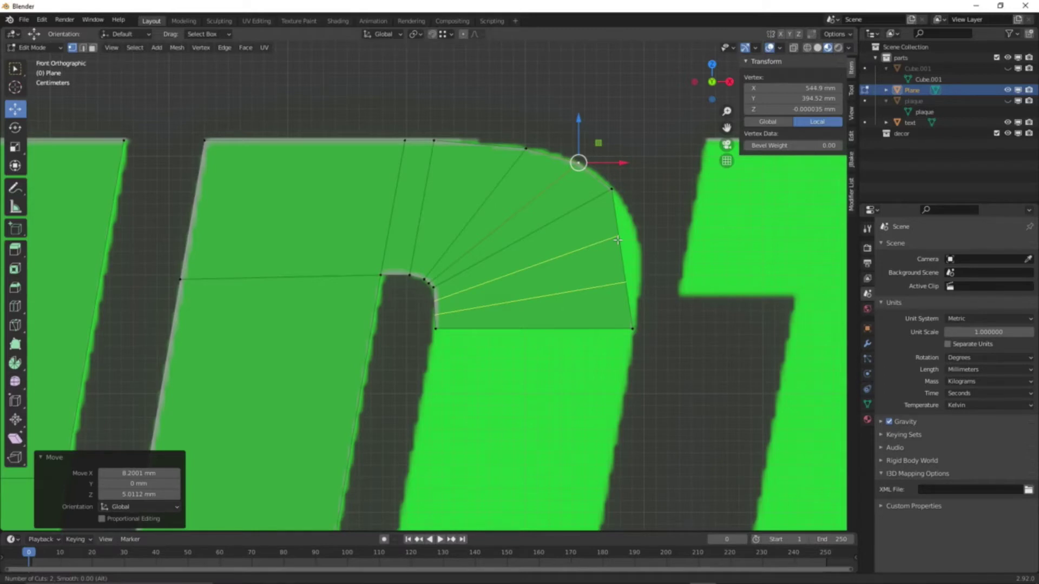
{"action": "left_click", "coordinate": [618, 241]}
{"action": "right_click", "coordinate": [618, 241]}
- Move the two new outer vertices onto the D's outline, the upper about 14.6 mm along X, the lower about 11.8 mm along X and -3.6 mm along Z
{"action": "left_click", "coordinate": [618, 238]}
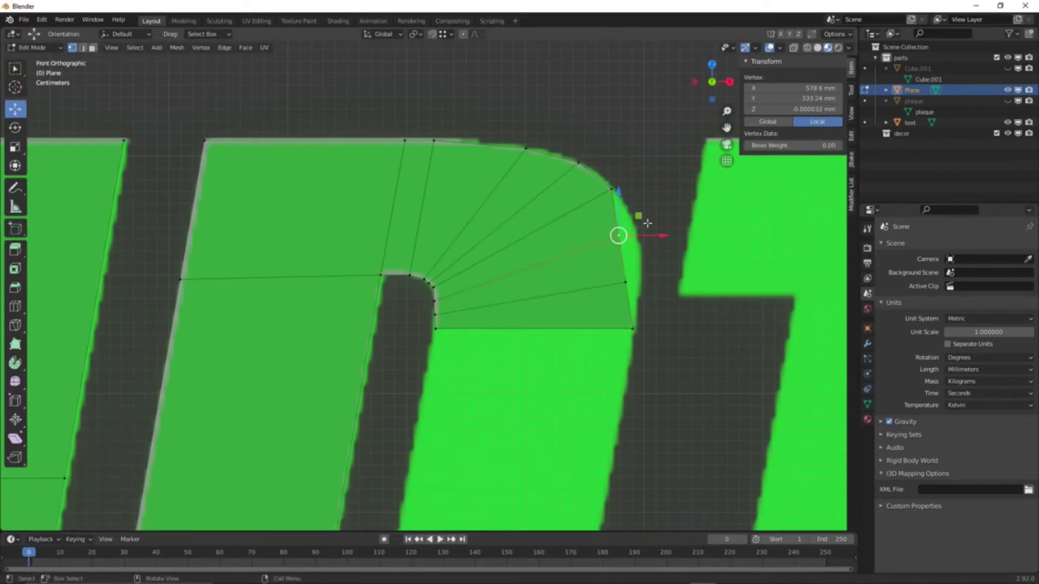
{"action": "key", "text": "g"}
{"action": "key", "text": "shift+y"}
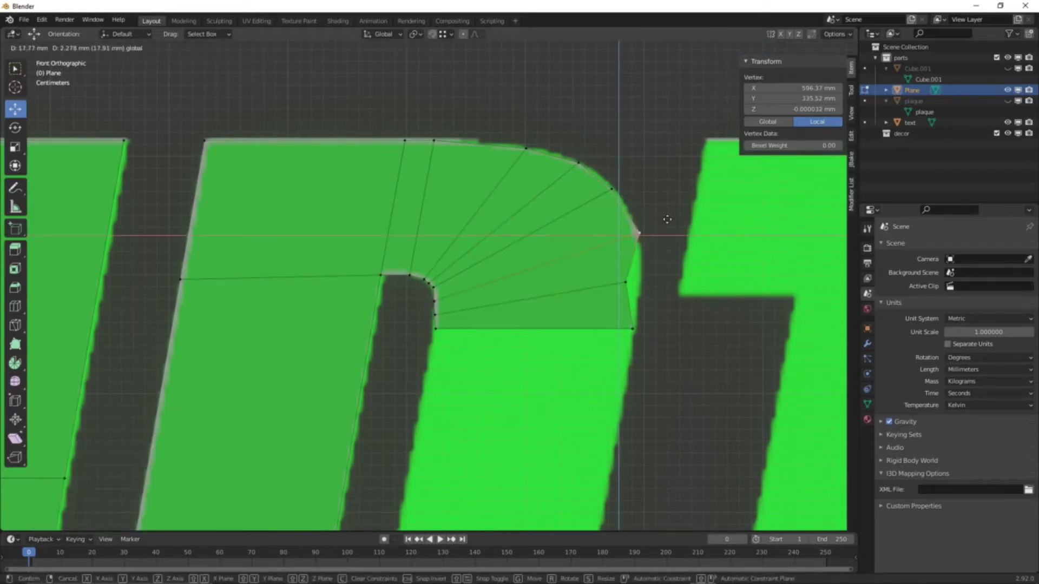
{"action": "left_click", "coordinate": [664, 222]}
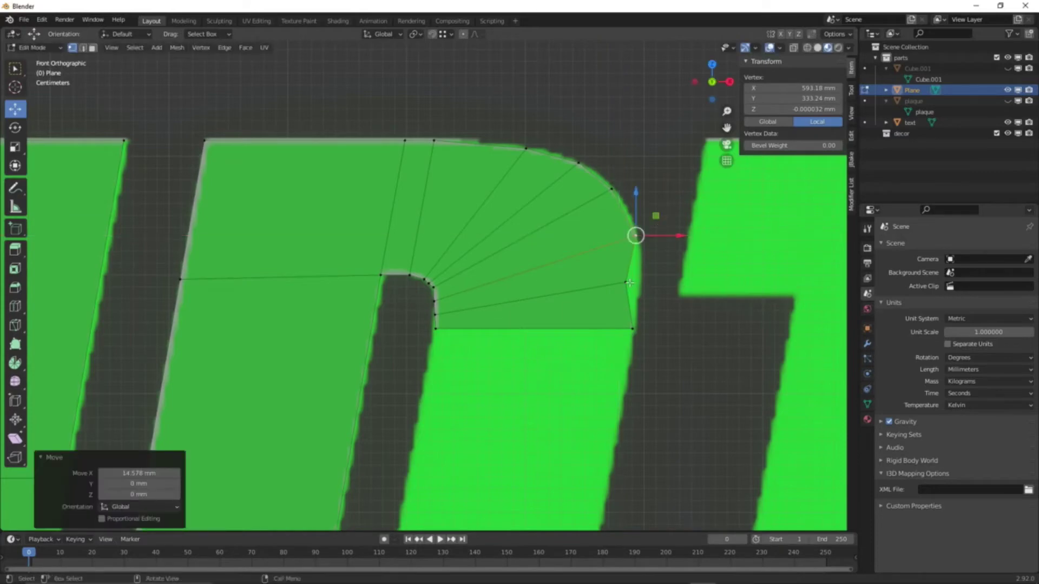
{"action": "left_click", "coordinate": [629, 282]}
{"action": "key", "text": "g"}
{"action": "key", "text": "shift+y"}
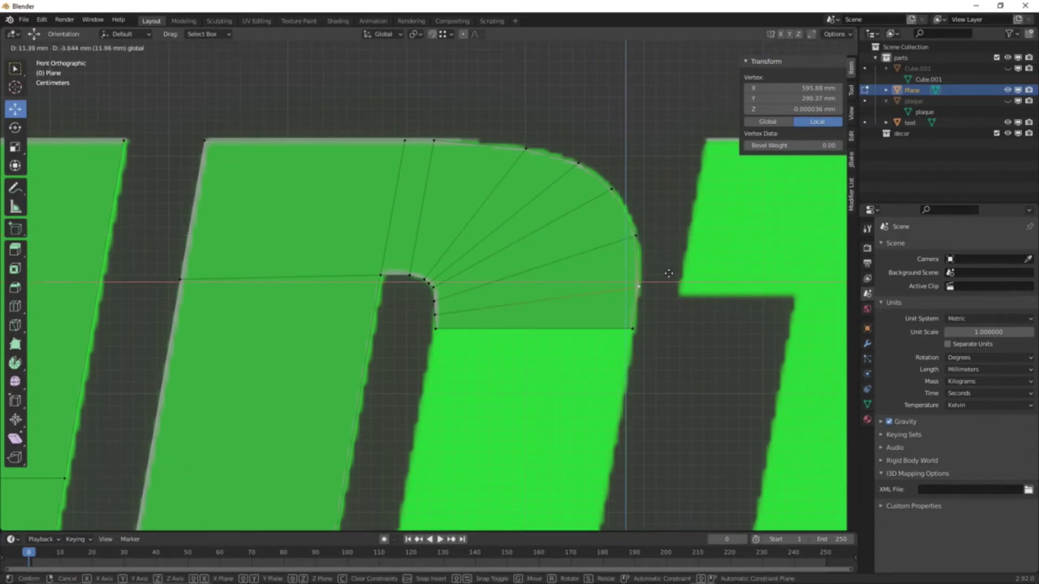
{"action": "left_click", "coordinate": [670, 273]}
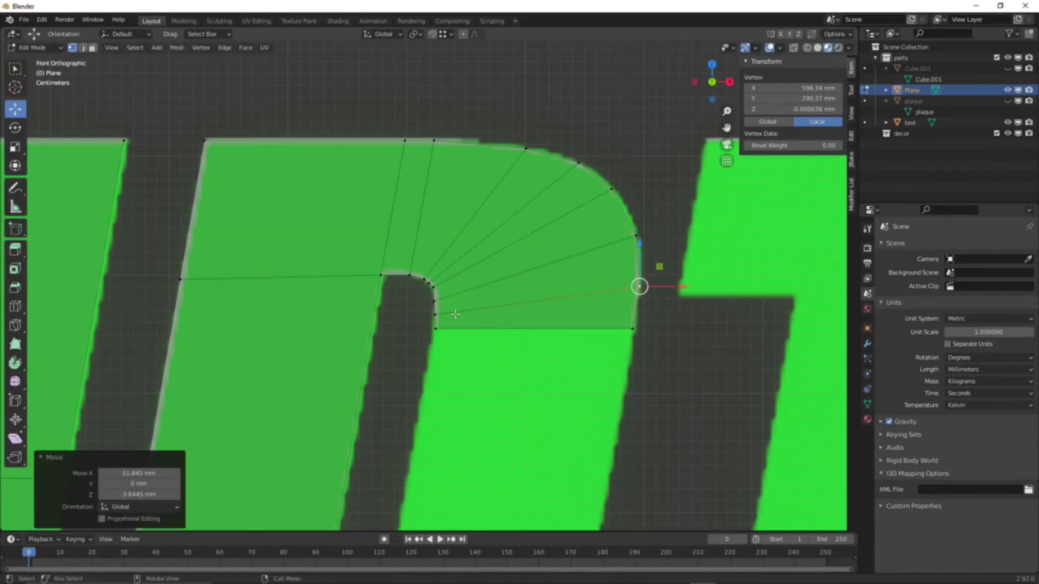
- Shift the three lowest inner vertices of the D's upper bend along X onto the counter's outline, the lowest by about -1.3 mm
{"action": "left_click", "coordinate": [434, 301]}
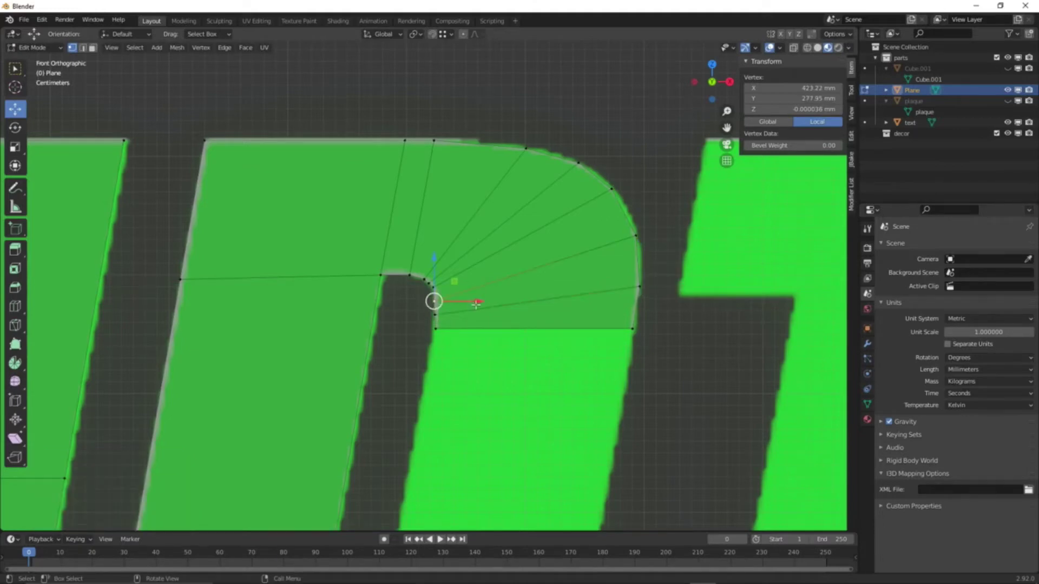
{"action": "left_click_drag", "start_coordinate": [480, 304], "coordinate": [483, 304]}
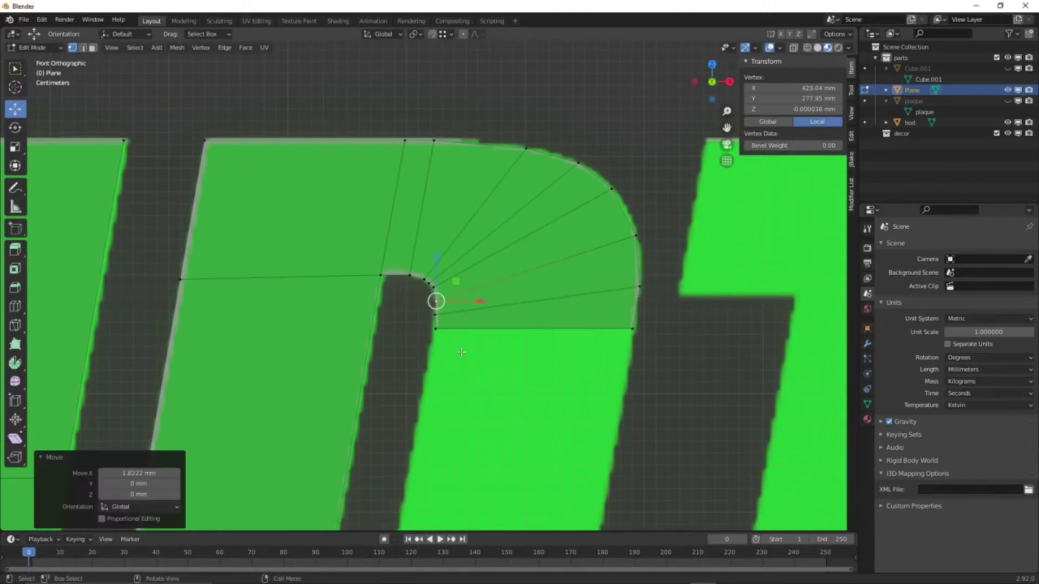
{"action": "scroll", "coordinate": [462, 345], "scroll_direction": "up", "scroll_amount": 4}
{"action": "left_click", "coordinate": [447, 348]}
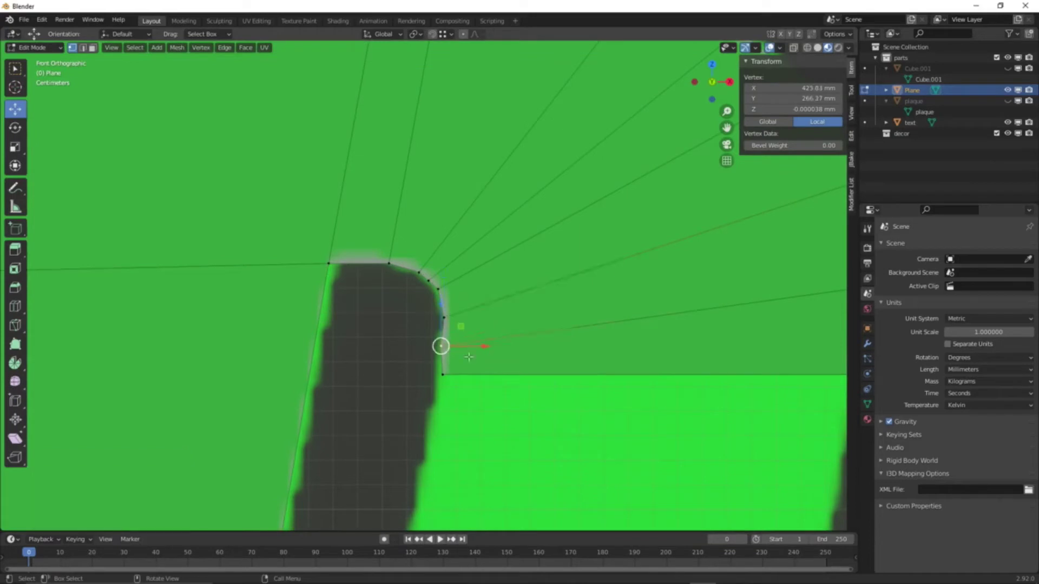
{"action": "left_click_drag", "start_coordinate": [484, 350], "coordinate": [483, 384]}
{"action": "left_click", "coordinate": [462, 376]}
{"action": "scroll", "coordinate": [460, 386], "scroll_direction": "down", "scroll_amount": 5}
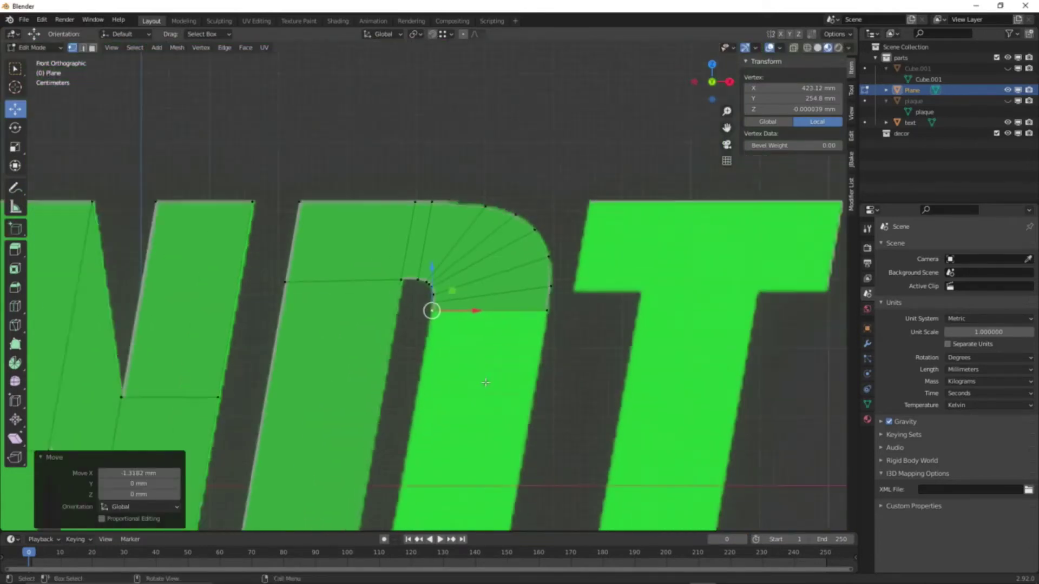
- Extrude the bend's lower edge about 332 mm down along Z and shift the new edge about -57.6 mm along X to follow the D's slant
{"action": "scroll", "coordinate": [467, 337], "scroll_direction": "up", "scroll_amount": 2}
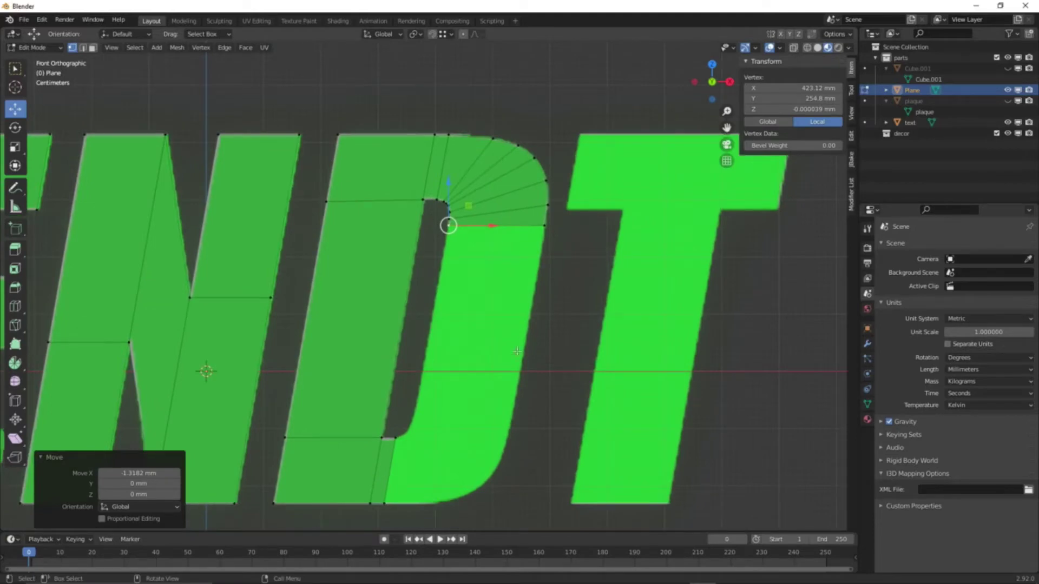
{"action": "left_click", "coordinate": [551, 231], "text": "shift"}
{"action": "key", "text": "e"}
{"action": "key", "text": "z"}
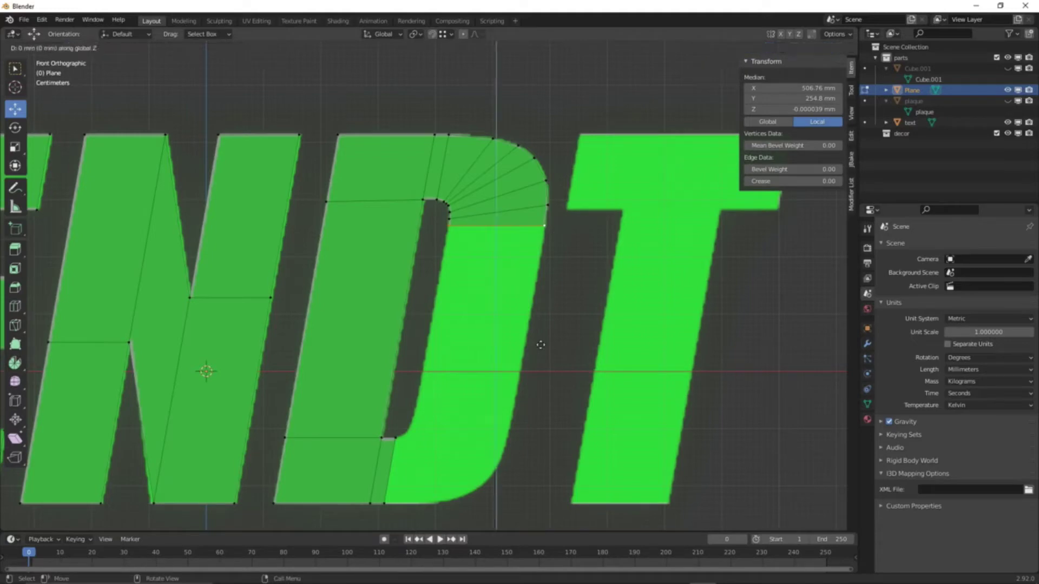
{"action": "left_click", "coordinate": [477, 46]}
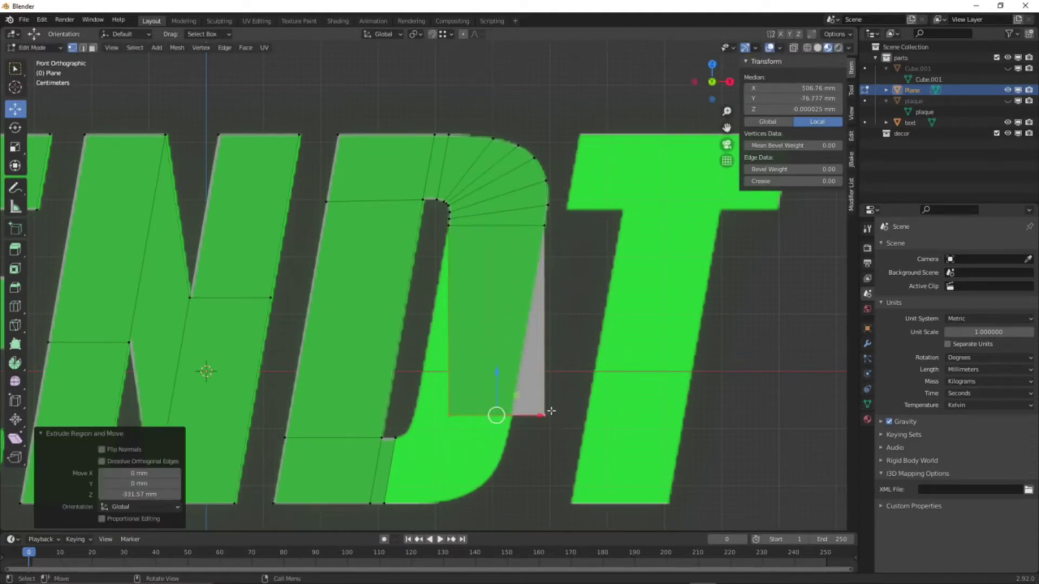
{"action": "left_click_drag", "start_coordinate": [546, 422], "coordinate": [510, 427]}
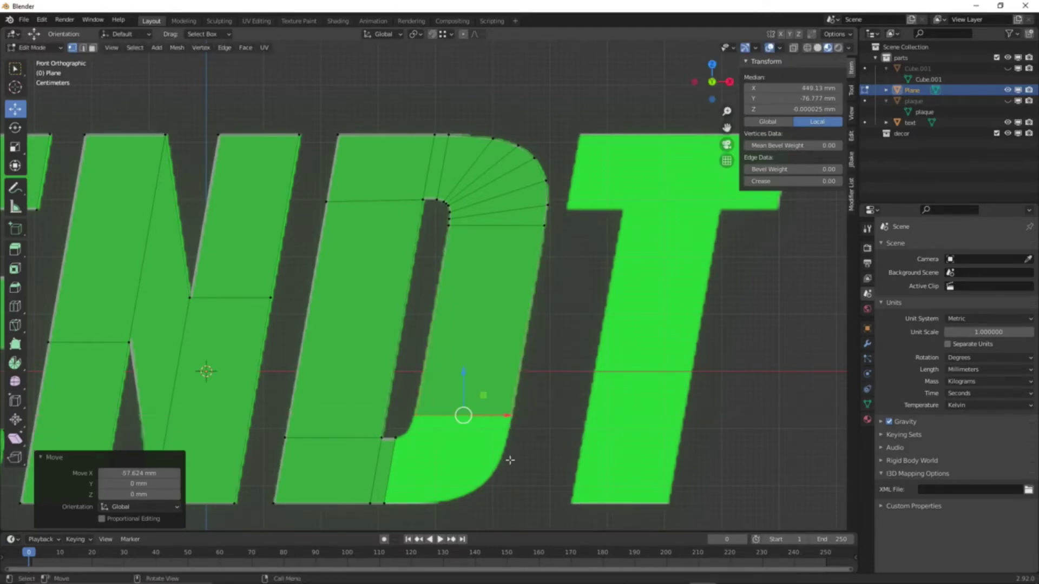
- Duplicate the inner end vertex of the D's lower strip and place the copy about 11.8 mm along X and 3.3 mm along Z on the inner curve
{"action": "key", "text": "alt+a"}
{"action": "scroll", "coordinate": [506, 465], "scroll_direction": "up", "scroll_amount": 2}
{"action": "middle_click_drag", "start_coordinate": [489, 364], "coordinate": [517, 193], "text": "shift"}
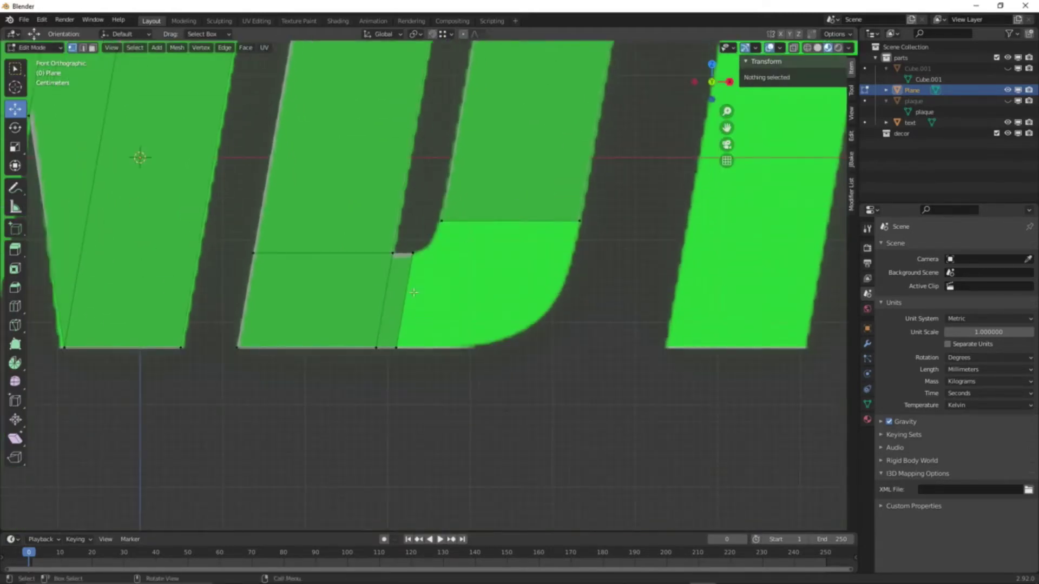
{"action": "left_click", "coordinate": [420, 258]}
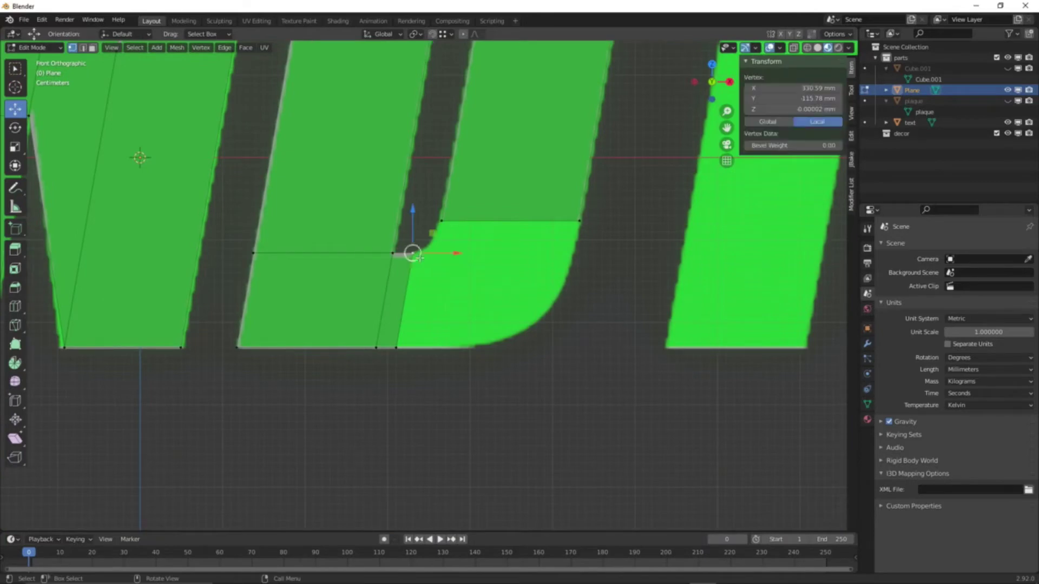
{"action": "key", "text": "g"}
{"action": "right_click", "coordinate": [460, 359]}
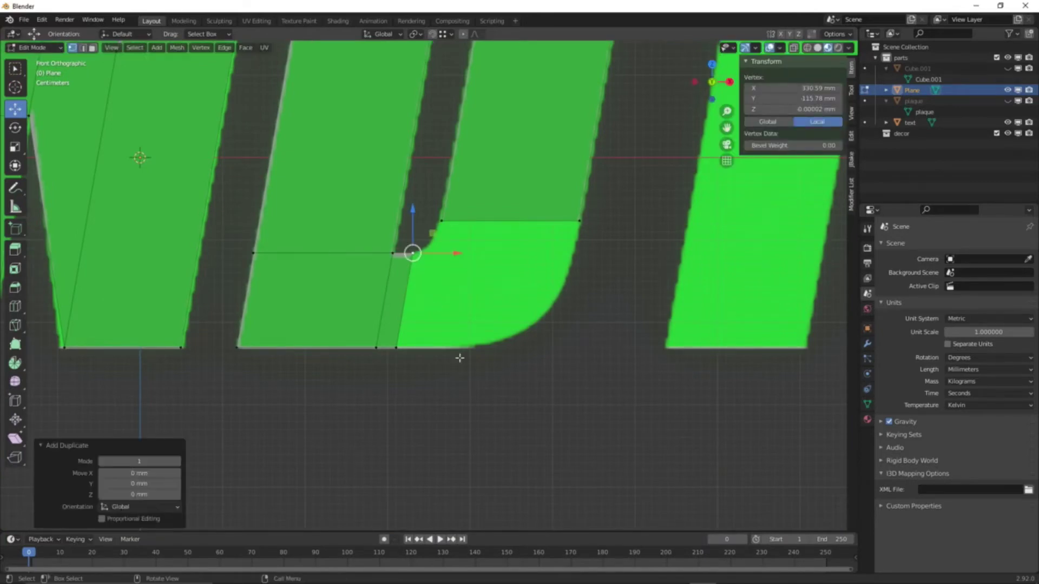
{"action": "key", "text": "g"}
{"action": "left_click", "coordinate": [470, 355]}
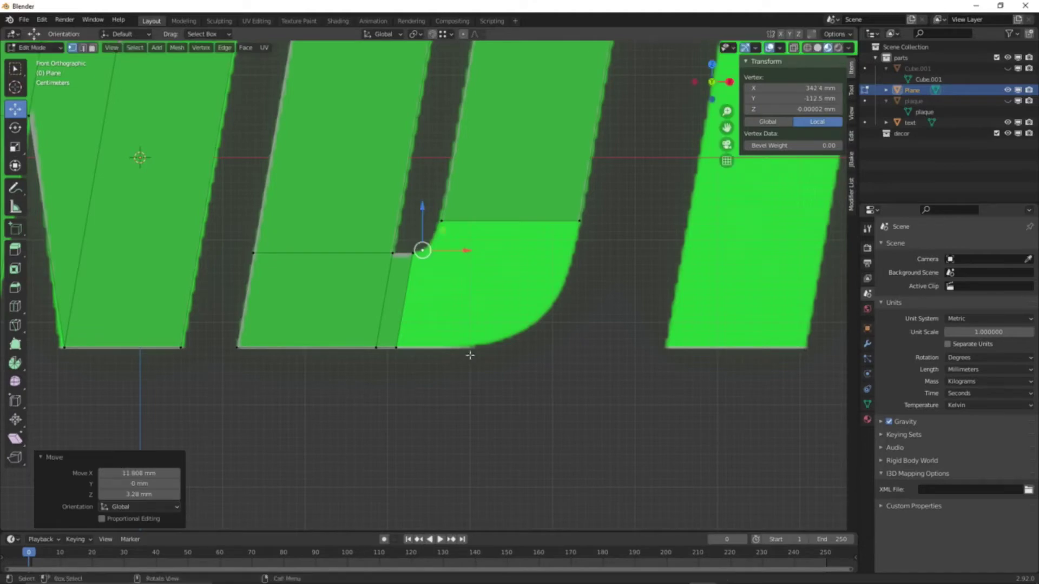
- Duplicate the inner-curve vertex onto the D's lower edge about 55.1 mm along X and -118.7 mm along Z, then copy that 55.8 mm along X and 16.4 mm along Z
{"action": "key", "text": "shift+d"}
{"action": "right_click", "coordinate": [470, 386]}
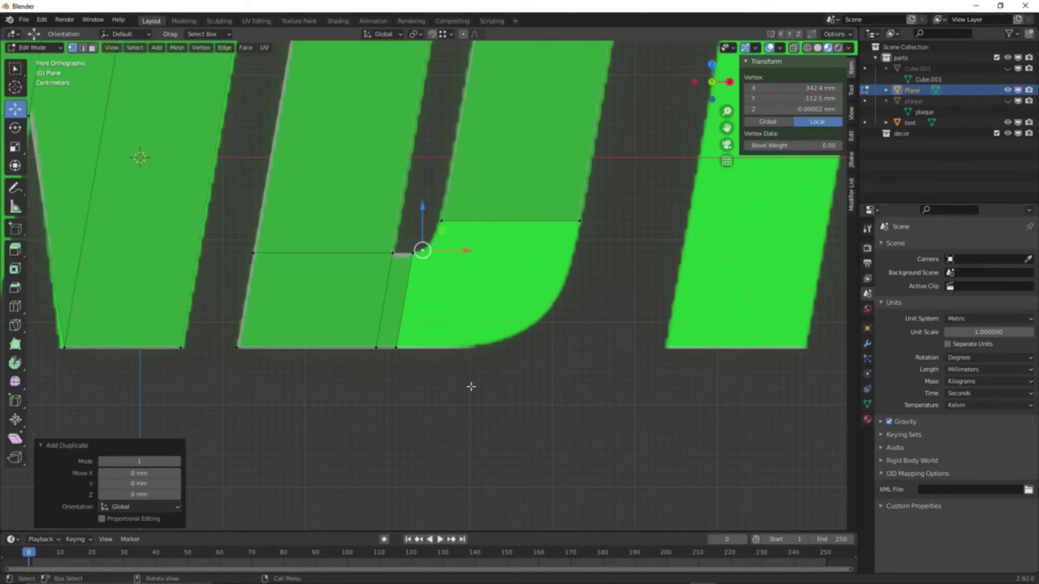
{"action": "key", "text": "g"}
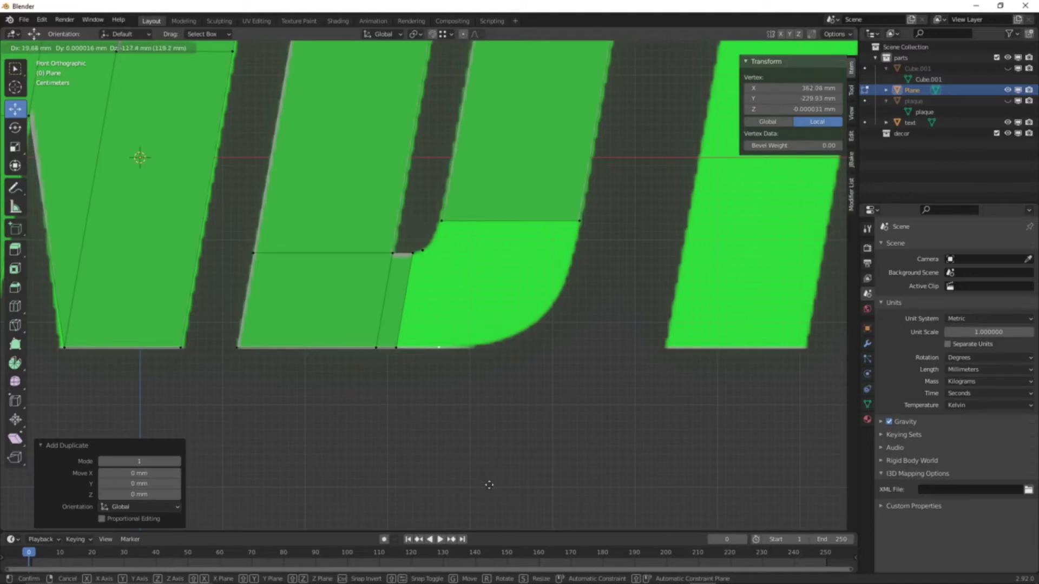
{"action": "left_click", "coordinate": [517, 485]}
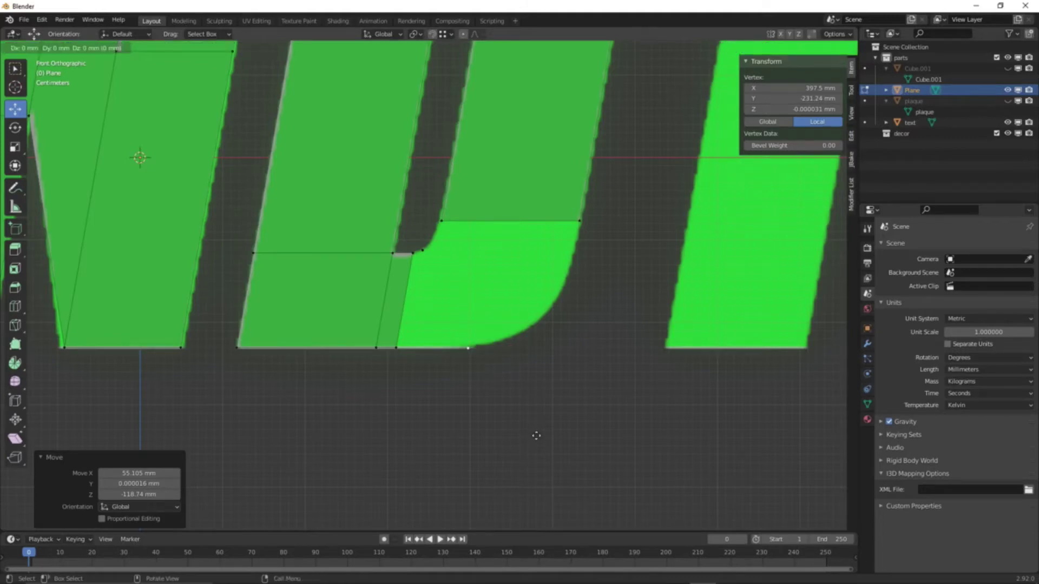
{"action": "left_click", "coordinate": [580, 425]}
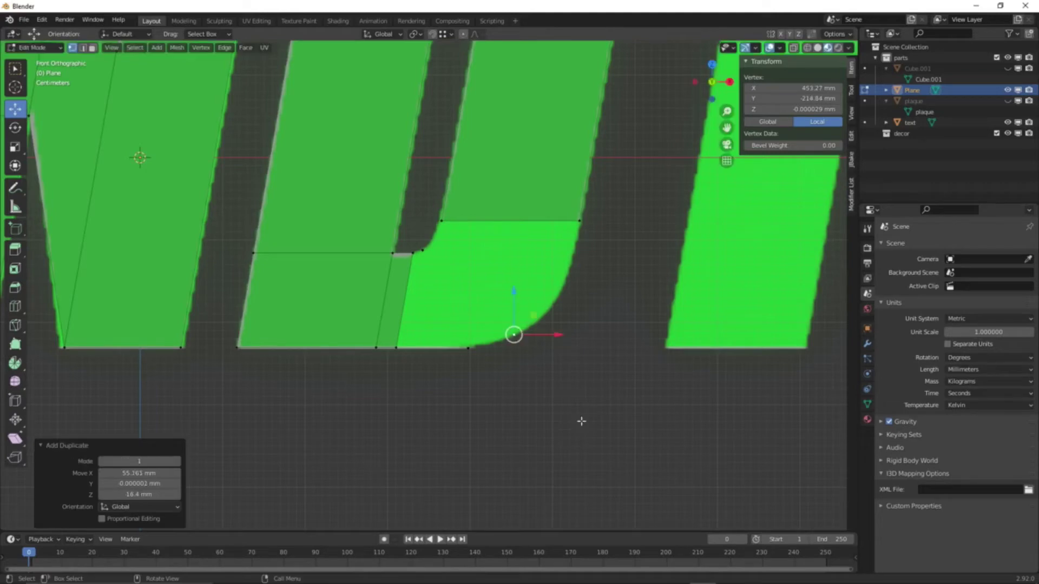
- Duplicate the outer vertex back onto the D's inner curve, then place another copy about 5.9 mm along X and 12.5 mm along Z further up it
{"action": "key", "text": "shift+d"}
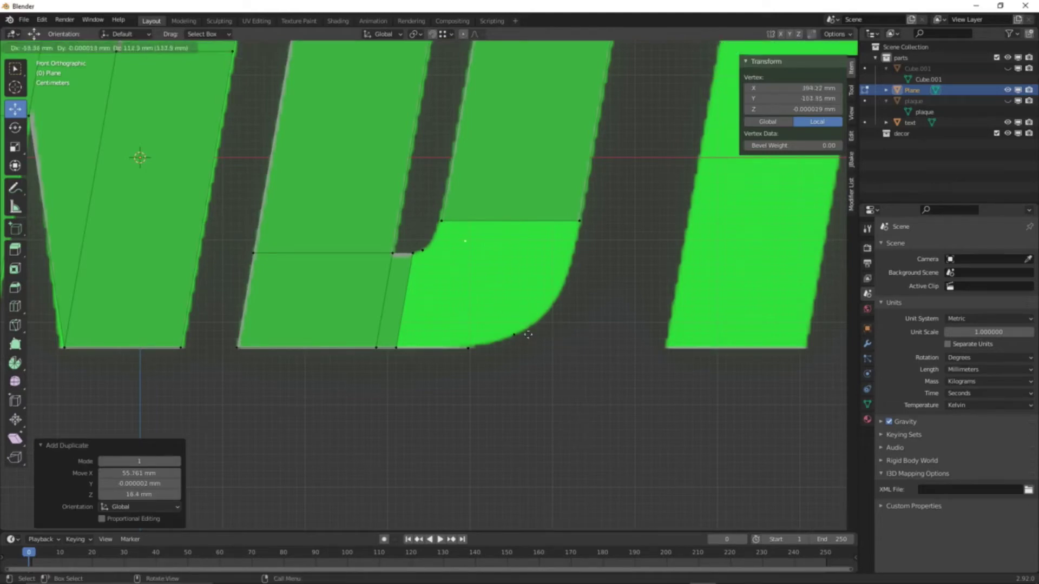
{"action": "left_click", "coordinate": [496, 339]}
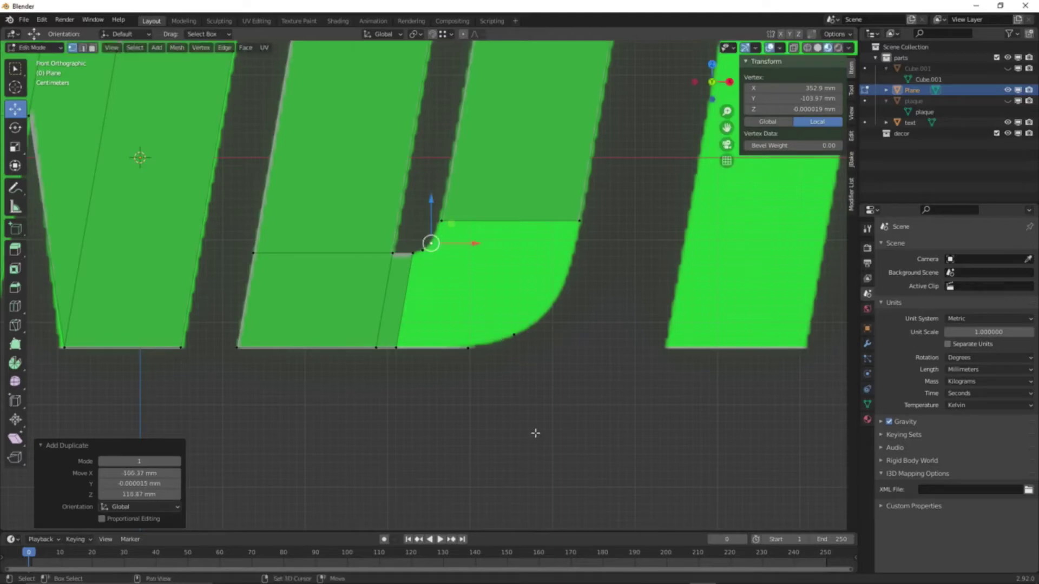
{"action": "key", "text": "g"}
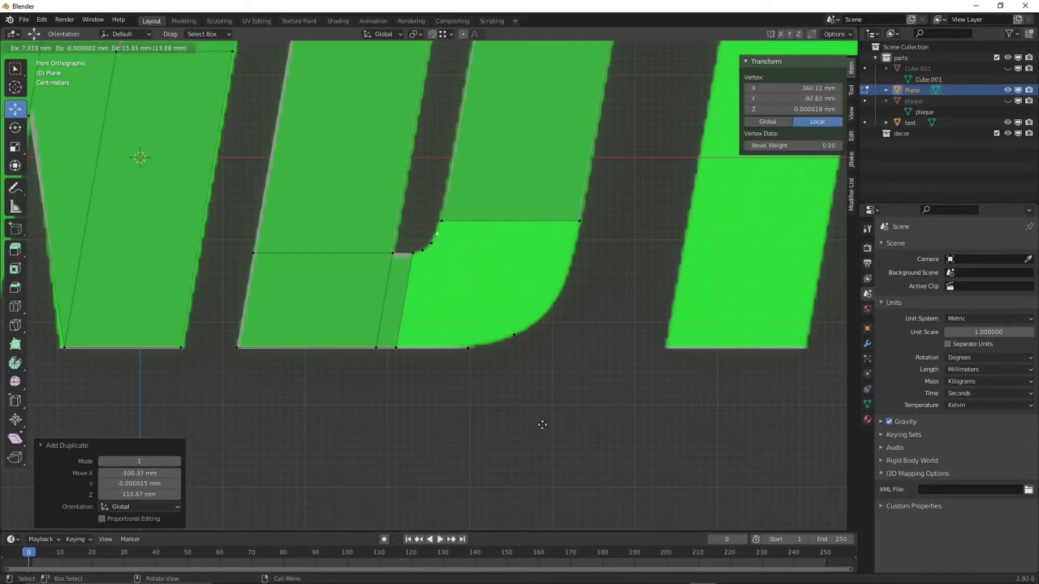
{"action": "left_click", "coordinate": [542, 421]}
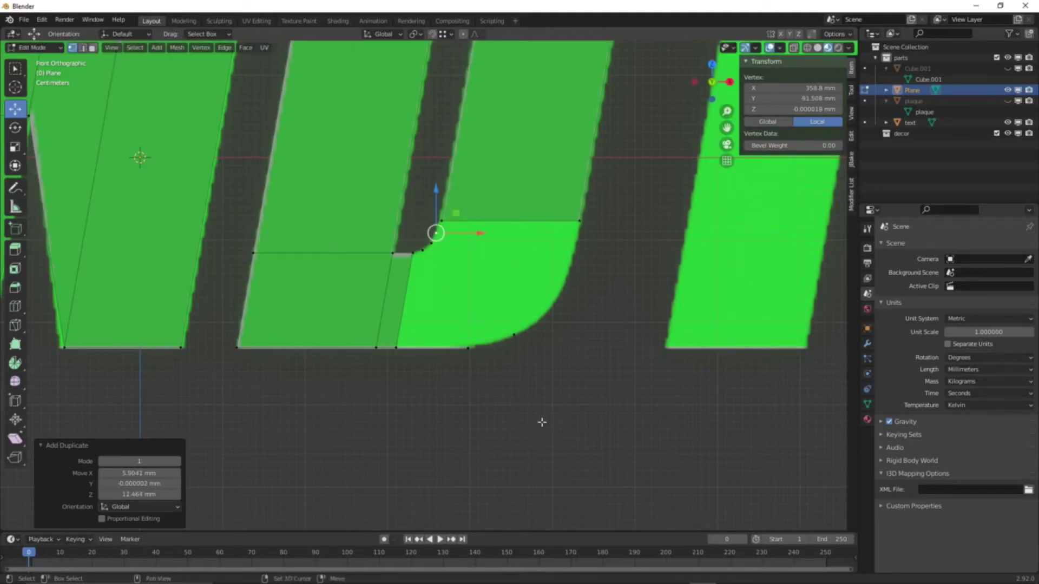
- Duplicate the uppermost new inner-curve vertex and place the copy on the outer curve of the D's lower bend
{"action": "key", "text": "g"}
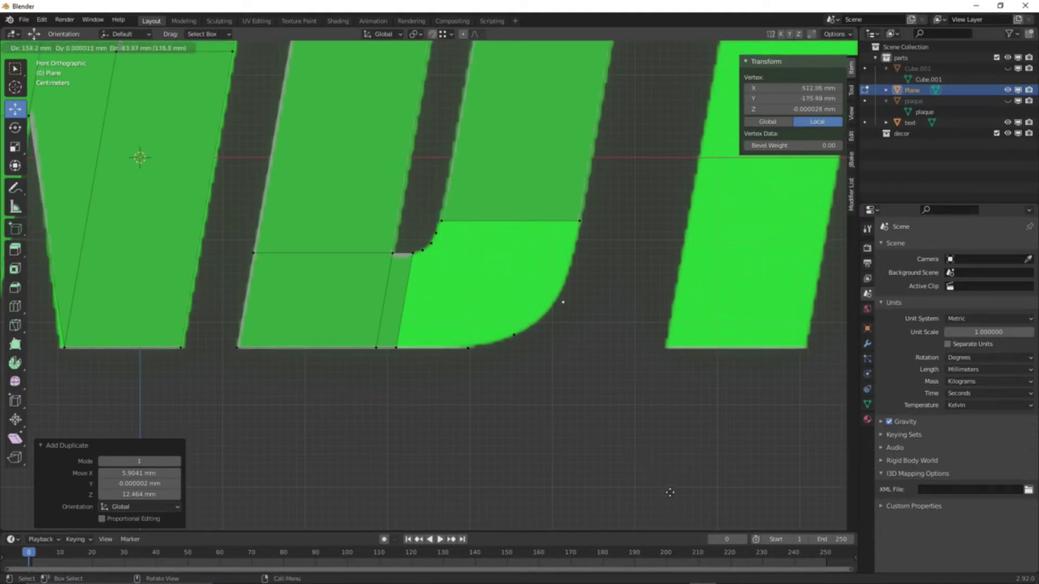
{"action": "left_click", "coordinate": [662, 489]}
{"action": "left_click", "coordinate": [546, 437]}
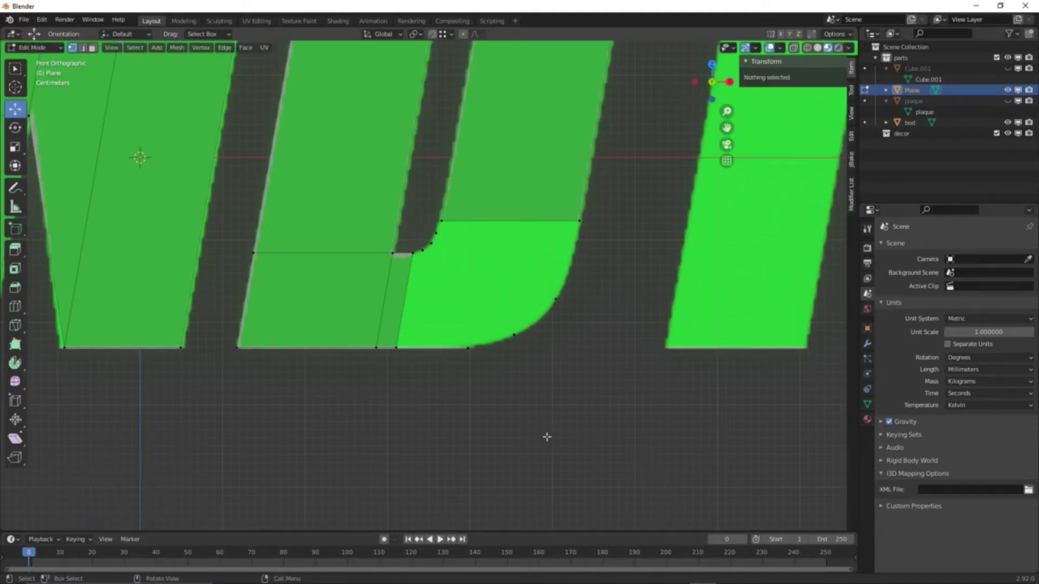
- Fill two faces of the D's lower bend, from the lower strip's end edge to the second pair of inner and outer vertices
{"action": "key", "text": "c"}
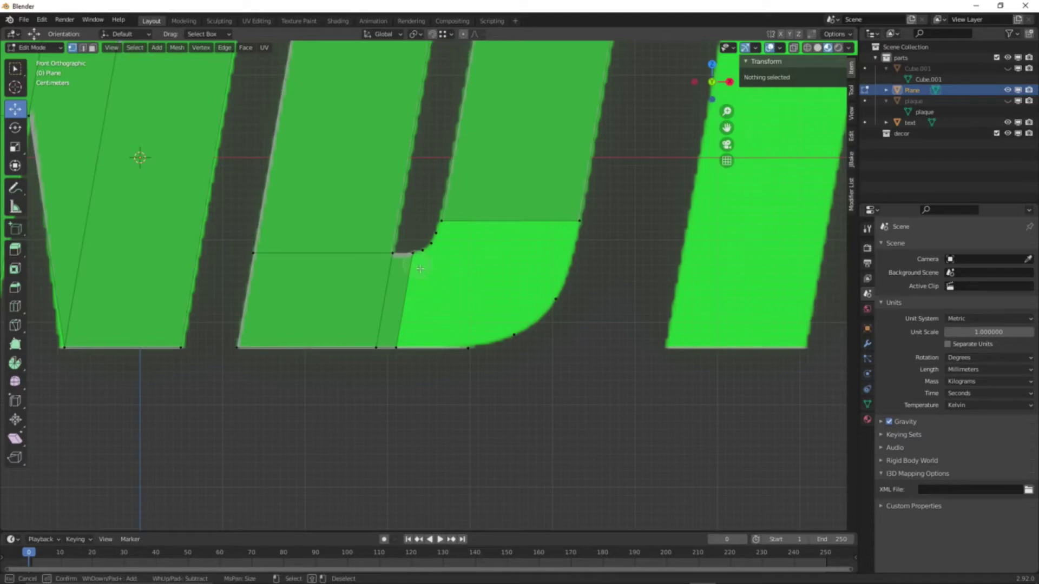
{"action": "mouse_move", "coordinate": [422, 266]}
{"action": "left_mouse_down"}
{"action": "mouse_move", "coordinate": [417, 257]}
{"action": "mouse_move", "coordinate": [412, 350]}
{"action": "mouse_move", "coordinate": [465, 359]}
{"action": "left_mouse_up"}
{"action": "key", "text": "Escape"}
{"action": "key", "text": "f"}
{"action": "key", "text": "alt+a"}
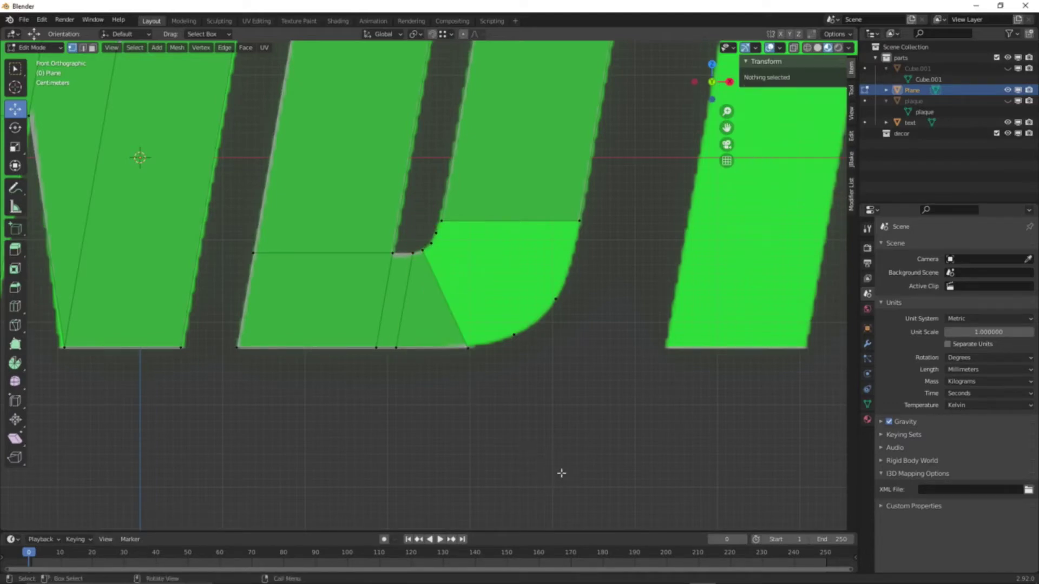
{"action": "key", "text": "c"}
{"action": "mouse_move", "coordinate": [438, 259]}
{"action": "left_mouse_down"}
{"action": "mouse_move", "coordinate": [491, 350]}
{"action": "mouse_move", "coordinate": [468, 343]}
{"action": "mouse_move", "coordinate": [512, 343]}
{"action": "left_mouse_up"}
{"action": "key", "text": "Escape"}
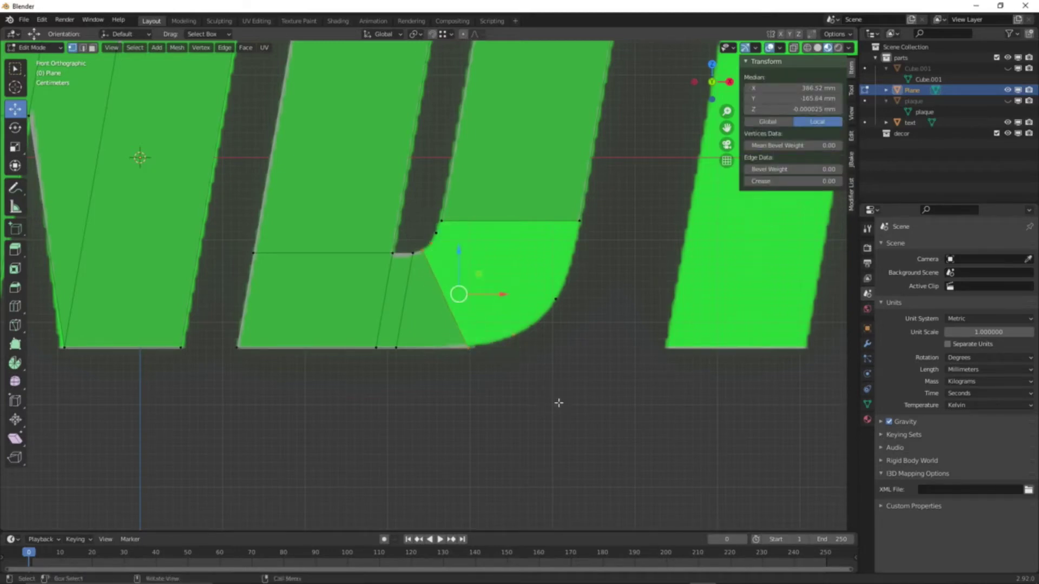
{"action": "key", "text": "f"}
{"action": "key", "text": "alt+a"}
- Fill the last two faces of the D's lower bend, connecting it to the lower edge of the slanted stem
{"action": "key", "text": "c"}
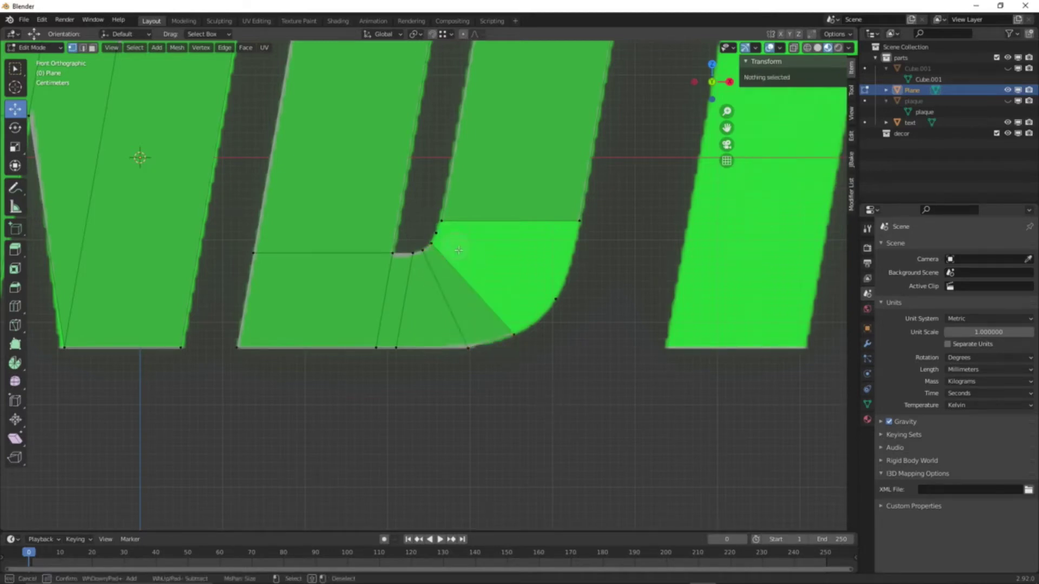
{"action": "left_click", "coordinate": [439, 241]}
{"action": "mouse_move", "coordinate": [523, 321]}
{"action": "left_mouse_down"}
{"action": "mouse_move", "coordinate": [521, 330]}
{"action": "mouse_move", "coordinate": [563, 309]}
{"action": "left_mouse_up"}
{"action": "key", "text": "Escape"}
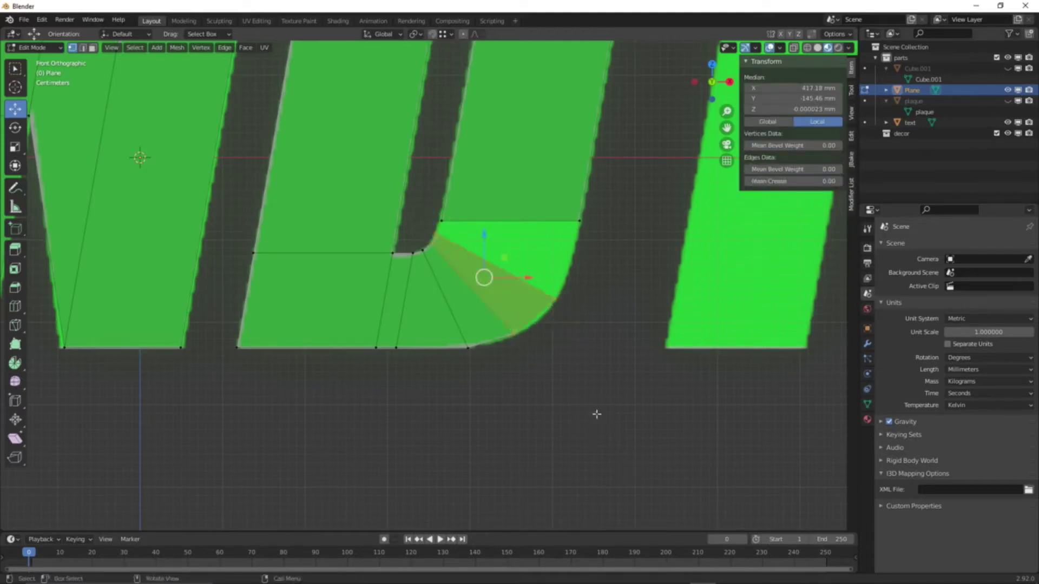
{"action": "key", "text": "alt+a"}
{"action": "key", "text": "c"}
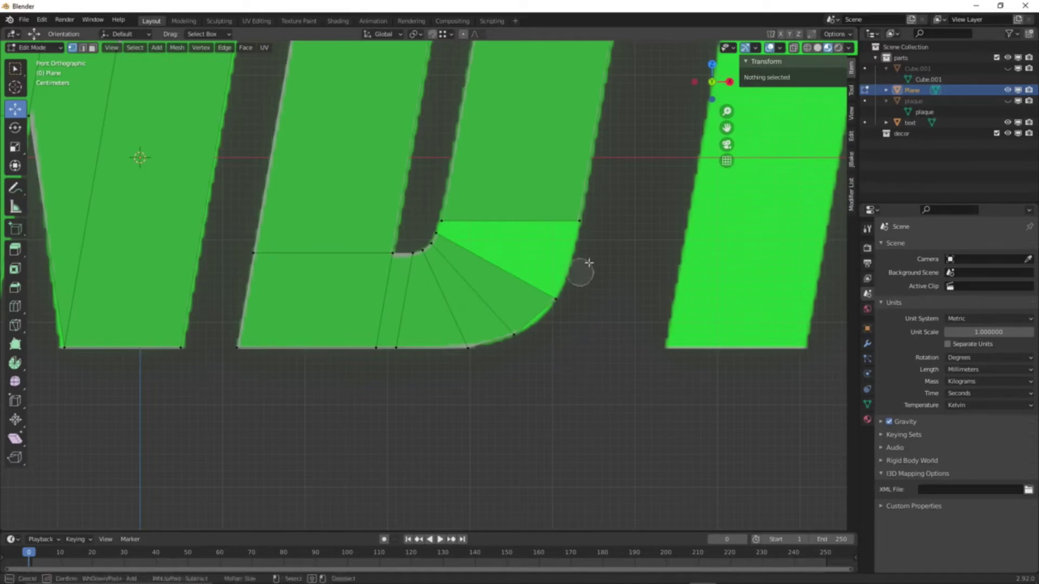
{"action": "left_click_drag", "start_coordinate": [583, 218], "coordinate": [561, 298]}
{"action": "left_click_drag", "start_coordinate": [475, 248], "coordinate": [449, 234]}
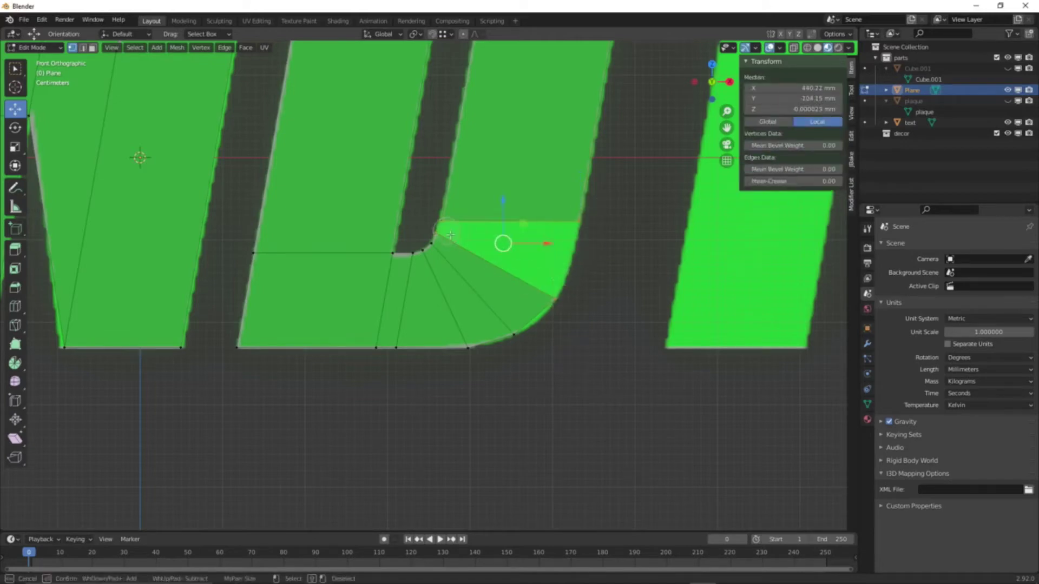
{"action": "key", "text": "Escape"}
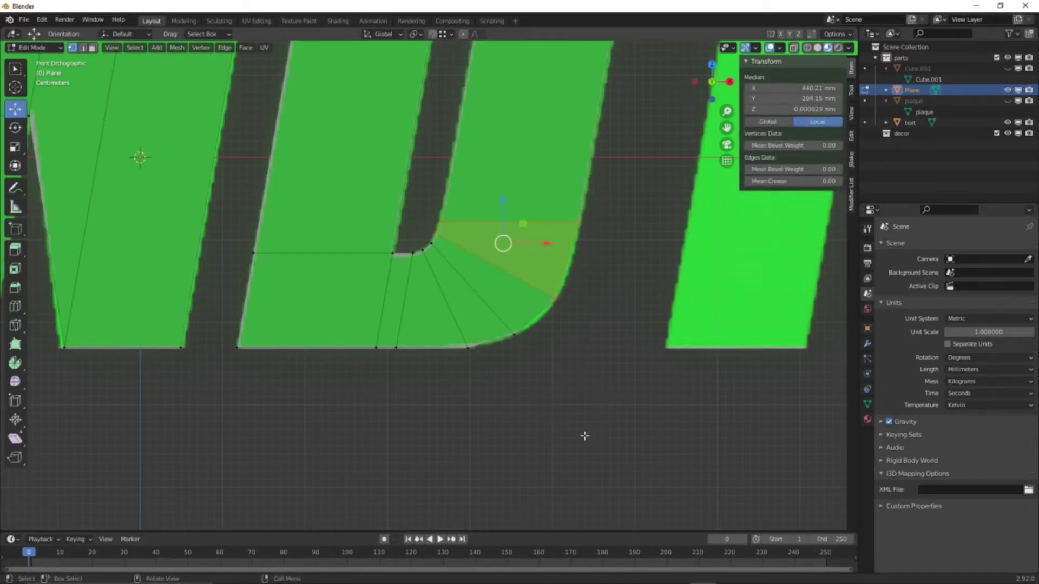
{"action": "key", "text": "alt+a"}
- Shift the inner vertex at the lower end of the D's slanted stem about -1.5 mm along X onto the counter's outline
{"action": "scroll", "coordinate": [585, 437], "scroll_direction": "up", "scroll_amount": 2}
{"action": "scroll", "coordinate": [585, 436], "scroll_direction": "up", "scroll_amount": 1}
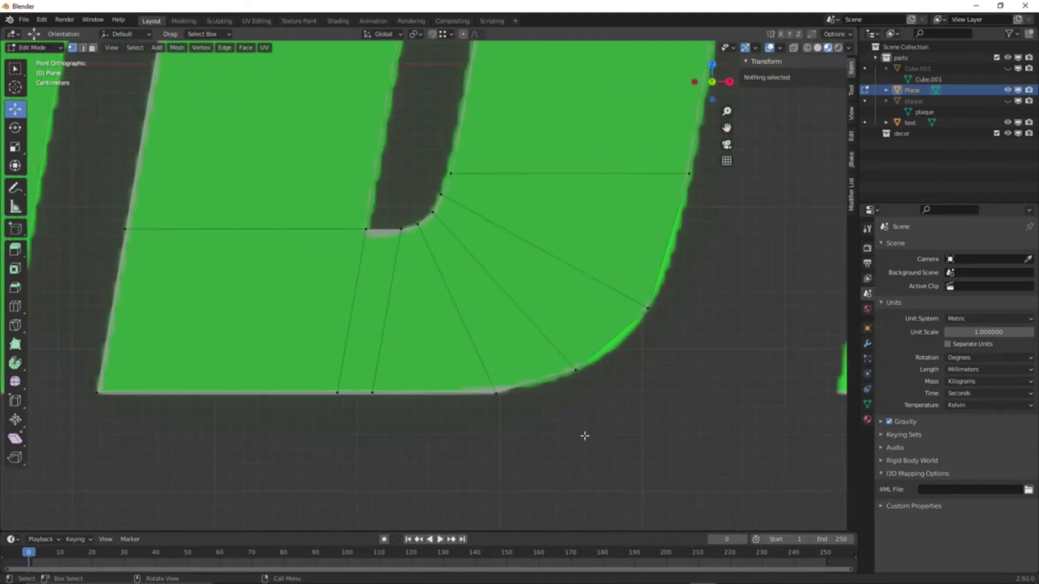
{"action": "scroll", "coordinate": [498, 433], "scroll_direction": "down", "scroll_amount": 4, "text": "ctrl"}
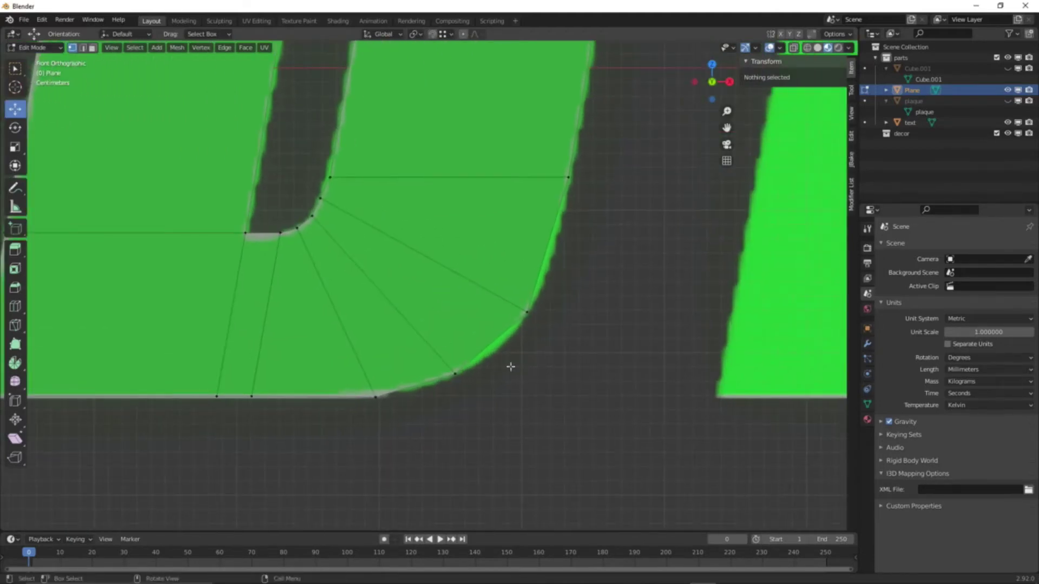
{"action": "left_click", "coordinate": [329, 177]}
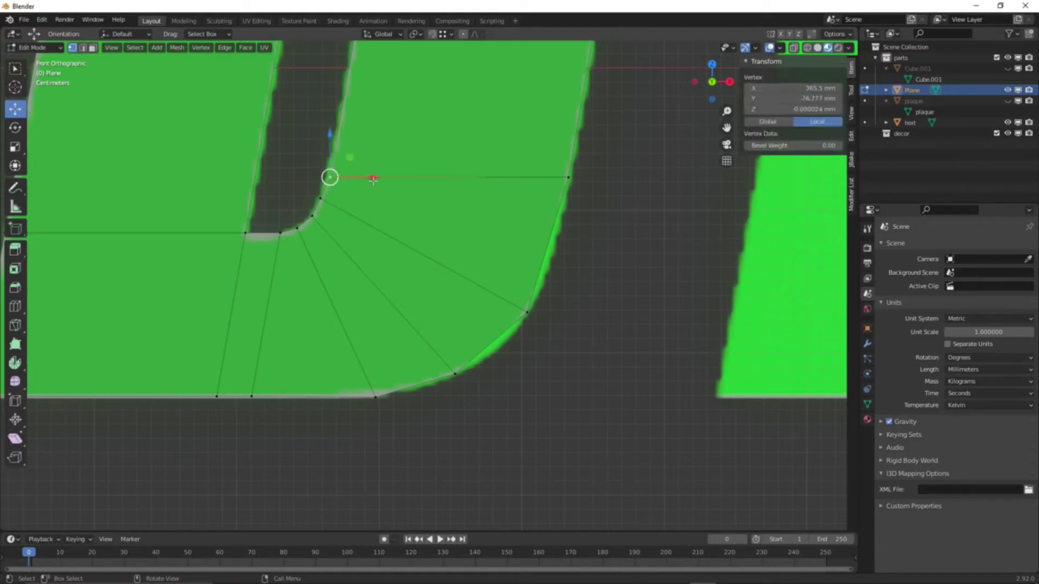
{"action": "key", "text": "g"}
{"action": "key", "text": "x"}
{"action": "left_click", "coordinate": [370, 183]}
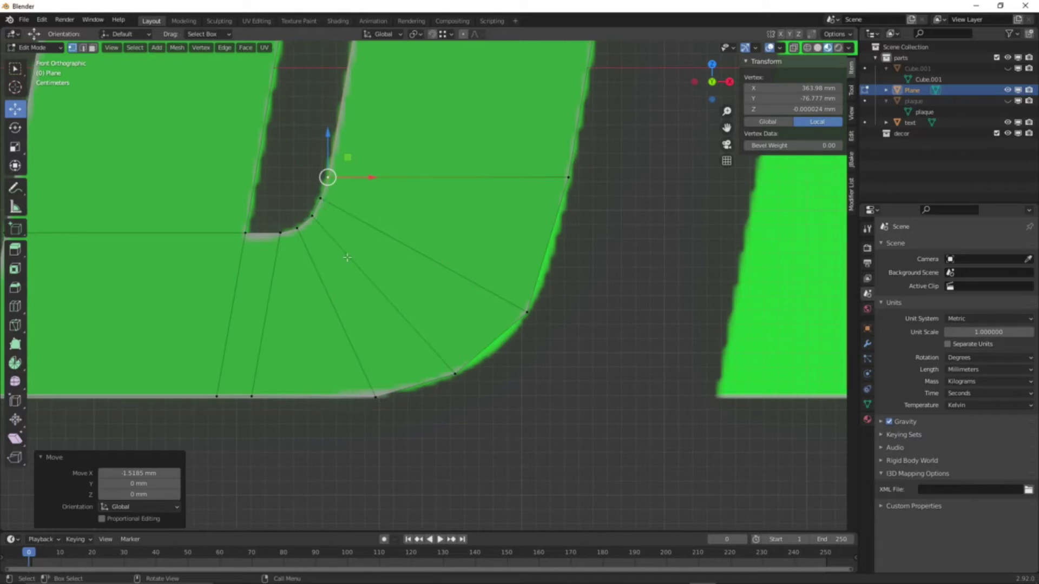
{"action": "left_click", "coordinate": [482, 488]}
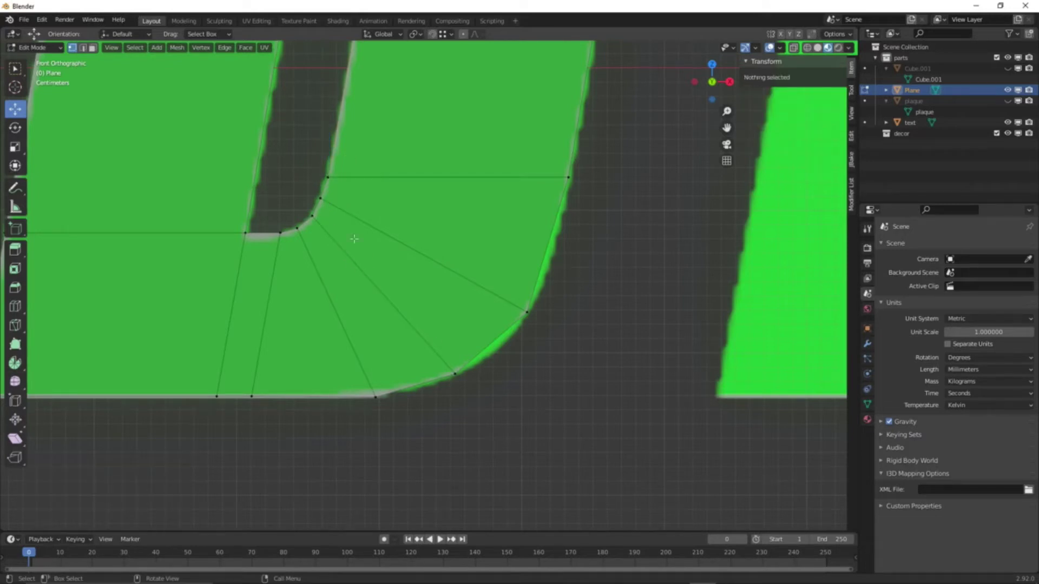
- Shift the next inner vertex down the D's lower bend about 0.76 mm along X onto the counter's outline
{"action": "left_click", "coordinate": [329, 202]}
{"action": "key", "text": "g"}
{"action": "key", "text": "x"}
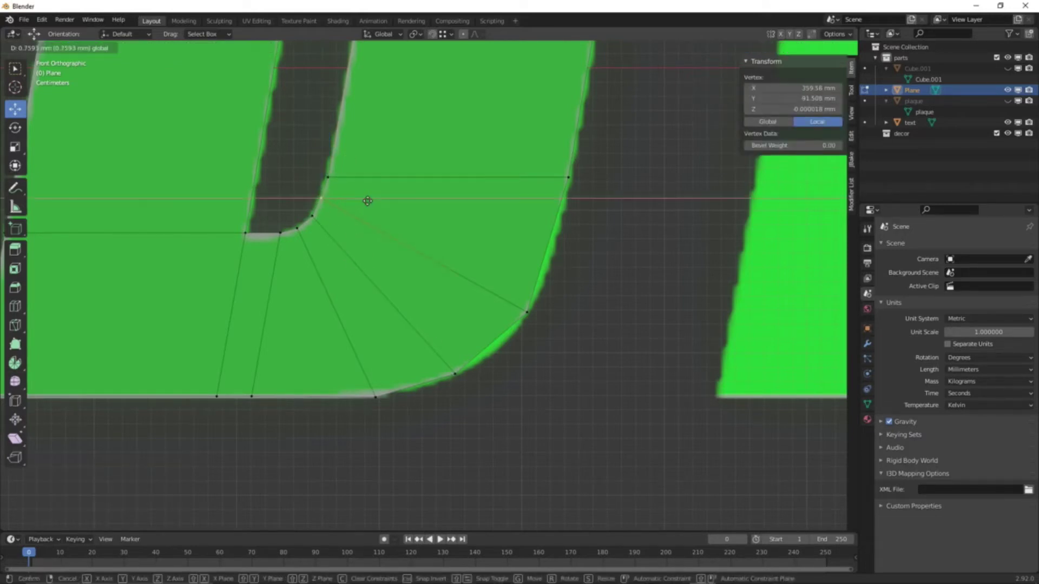
{"action": "left_click", "coordinate": [368, 201]}
{"action": "left_click", "coordinate": [312, 216]}
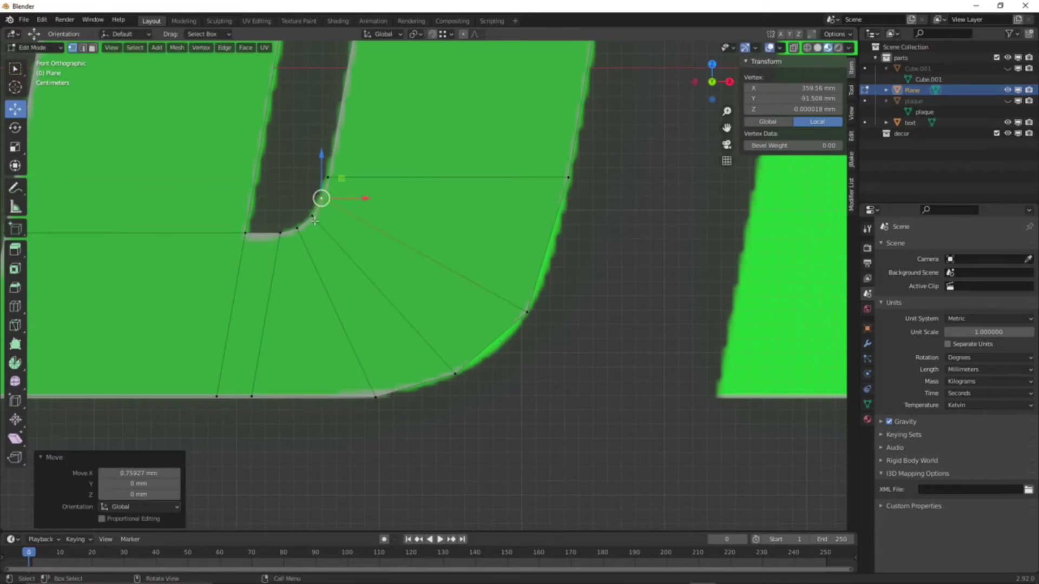
{"action": "left_click", "coordinate": [375, 474]}
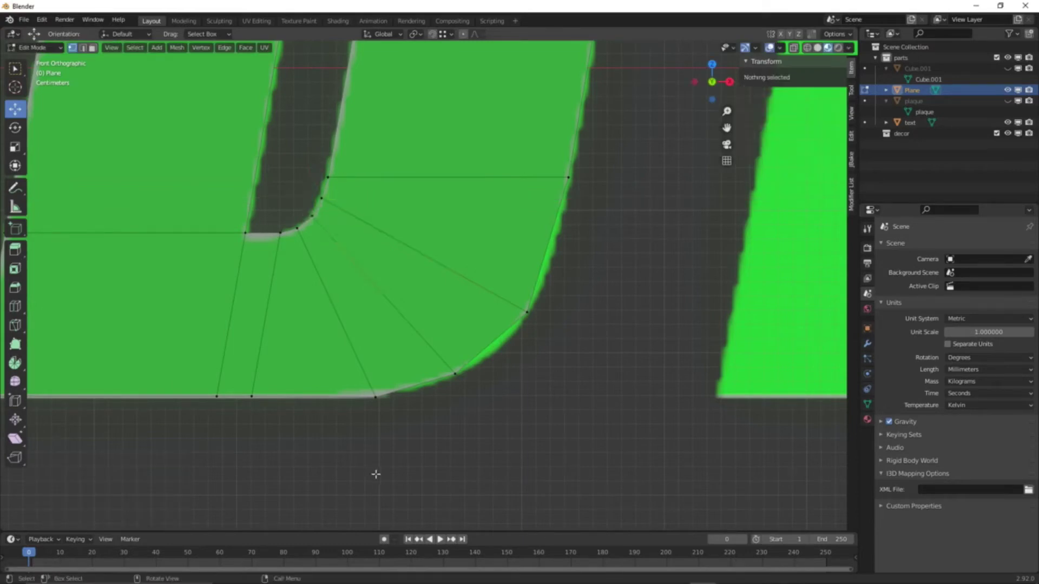
- Add a centred loop cut to the bend's second-highest face and move its outer vertex about 2.7 mm along X and -4.2 mm along Z onto the outline
{"action": "key", "text": "ctrl+r"}
{"action": "left_click", "coordinate": [328, 215]}
{"action": "right_click", "coordinate": [327, 216]}
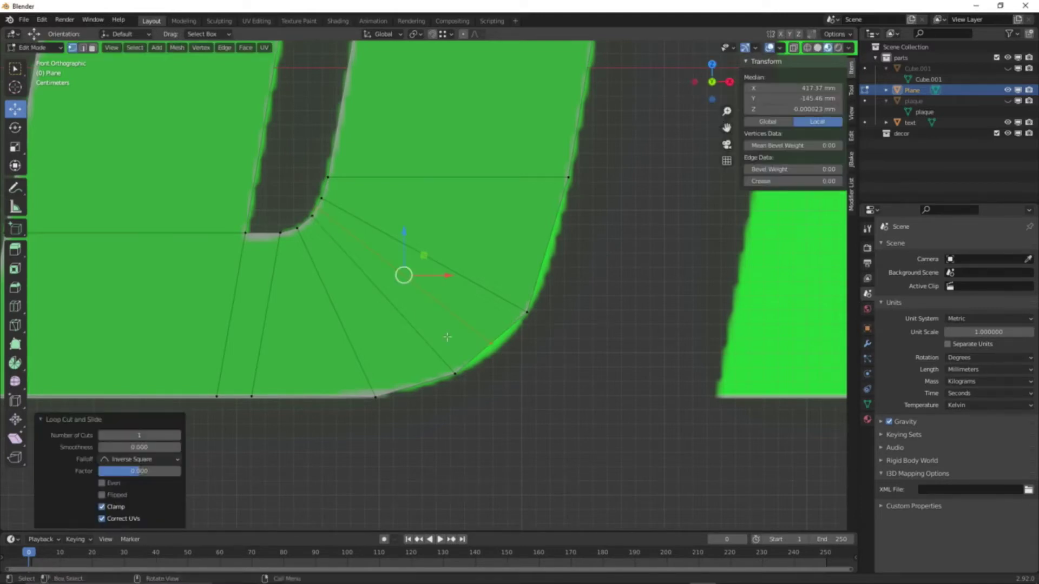
{"action": "left_click", "coordinate": [495, 346]}
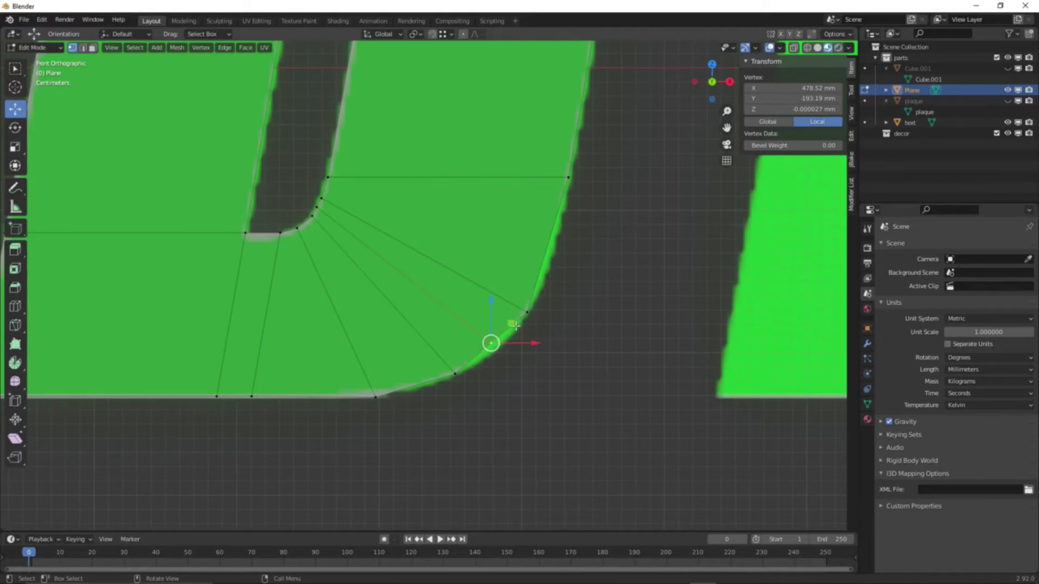
{"action": "key", "text": "g"}
{"action": "left_click", "coordinate": [521, 333]}
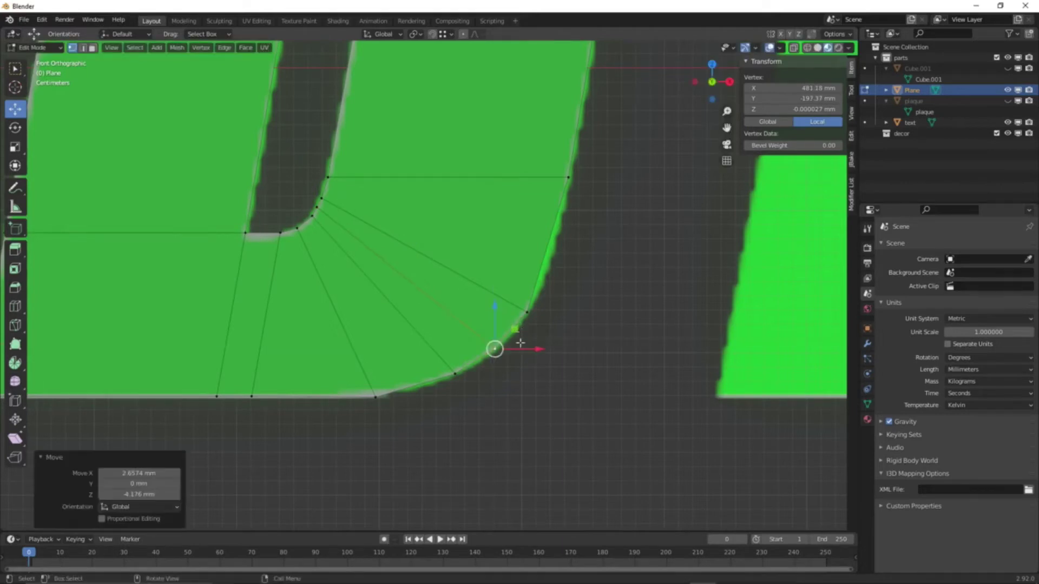
{"action": "left_click", "coordinate": [538, 413]}
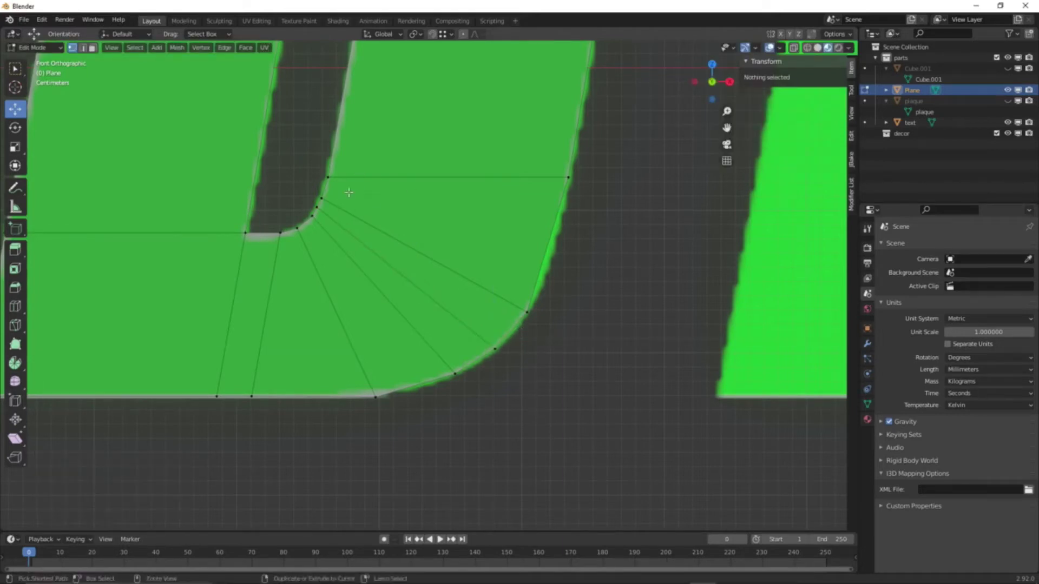
- Add a centred loop cut to the bend's uppermost face and move its outer vertex onto the D's outline
{"action": "key", "text": "ctrl+r"}
{"action": "left_click", "coordinate": [327, 193]}
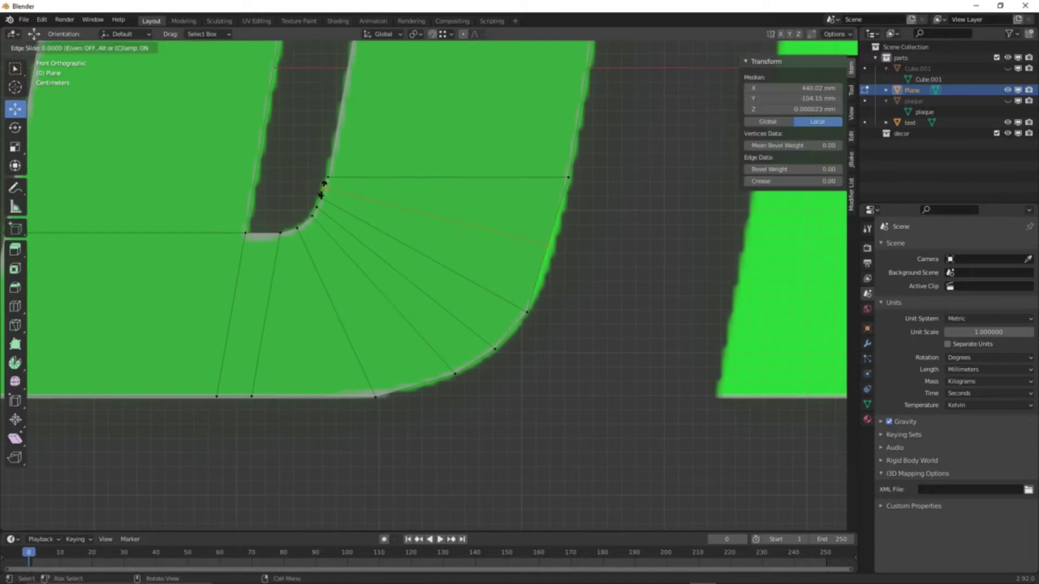
{"action": "right_click", "coordinate": [327, 192]}
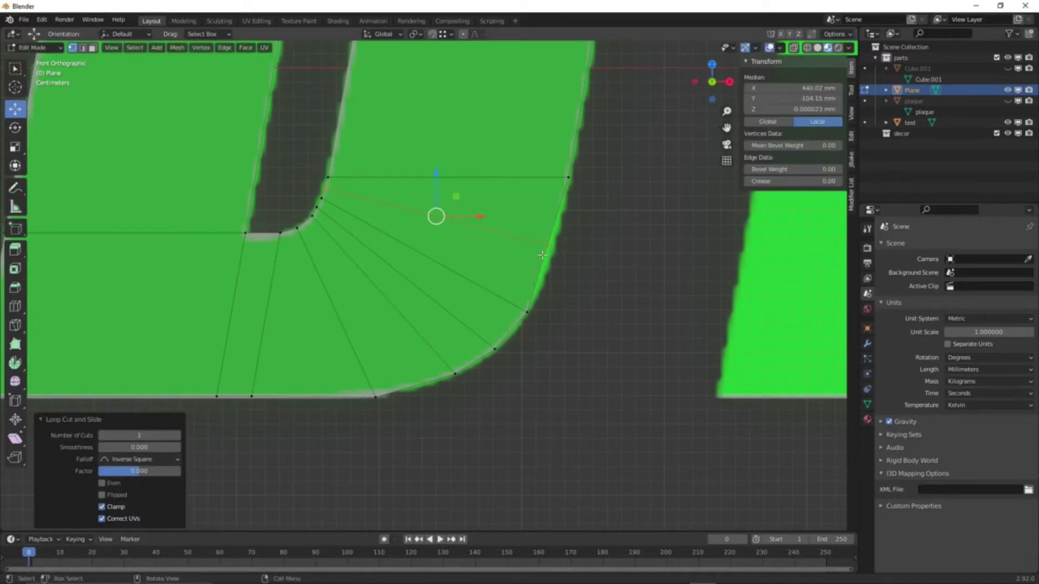
{"action": "left_click", "coordinate": [549, 244]}
{"action": "left_click_drag", "start_coordinate": [569, 226], "coordinate": [577, 243]}
{"action": "left_click", "coordinate": [592, 395]}
- Duplicate the N's second slanted stem and move the copy about 729 mm along X, aligning its inner edge with the T stem's outline
{"action": "scroll", "coordinate": [531, 392], "scroll_direction": "down", "scroll_amount": 6}
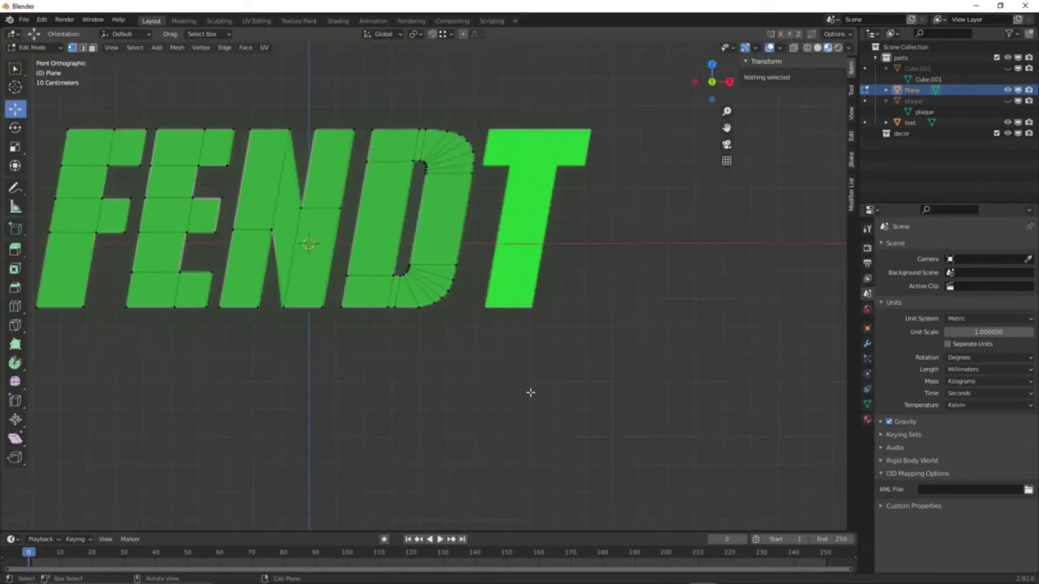
{"action": "scroll", "coordinate": [528, 390], "scroll_direction": "down", "scroll_amount": 1}
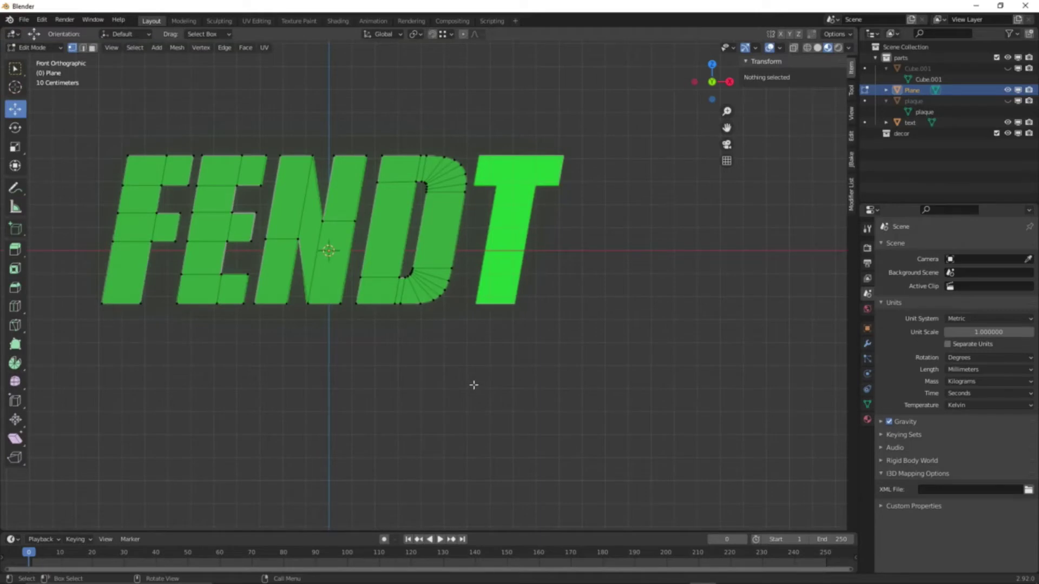
{"action": "key", "text": "c"}
{"action": "left_click", "coordinate": [346, 156]}
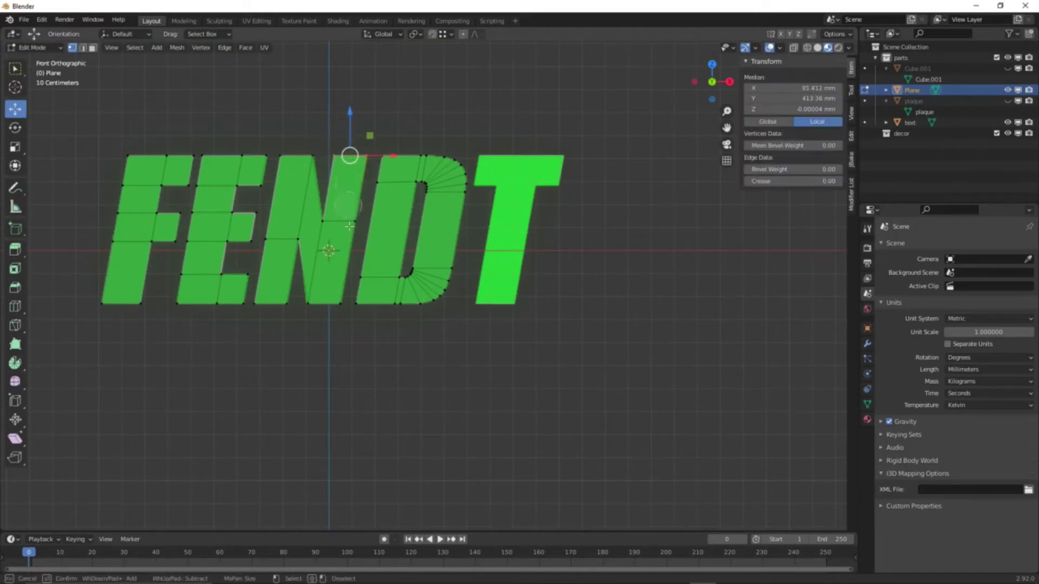
{"action": "mouse_move", "coordinate": [349, 226]}
{"action": "left_mouse_down"}
{"action": "mouse_move", "coordinate": [333, 228]}
{"action": "mouse_move", "coordinate": [322, 303]}
{"action": "mouse_move", "coordinate": [335, 306]}
{"action": "left_mouse_up"}
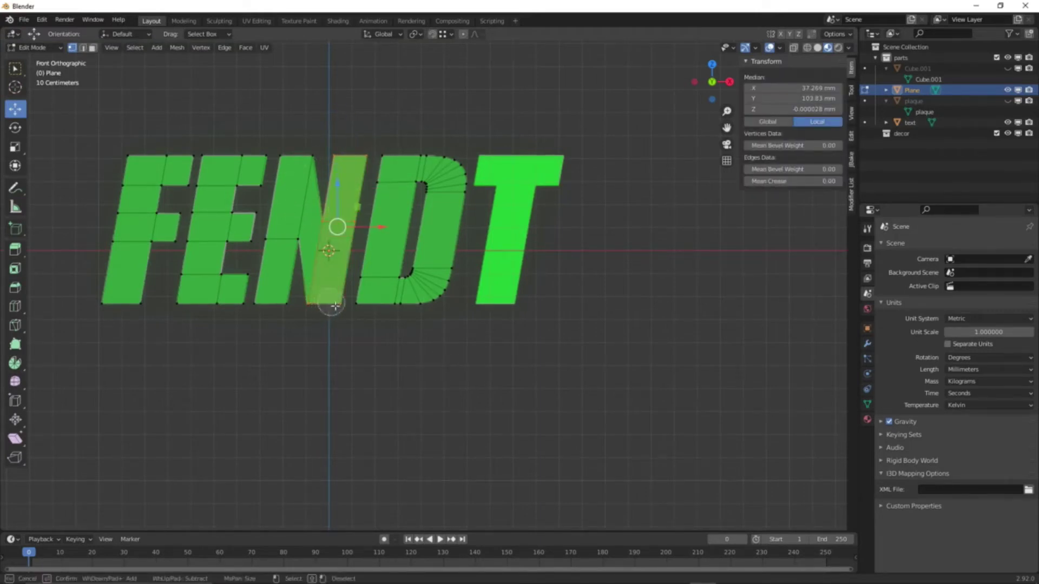
{"action": "key", "text": "Escape"}
{"action": "key", "text": "g"}
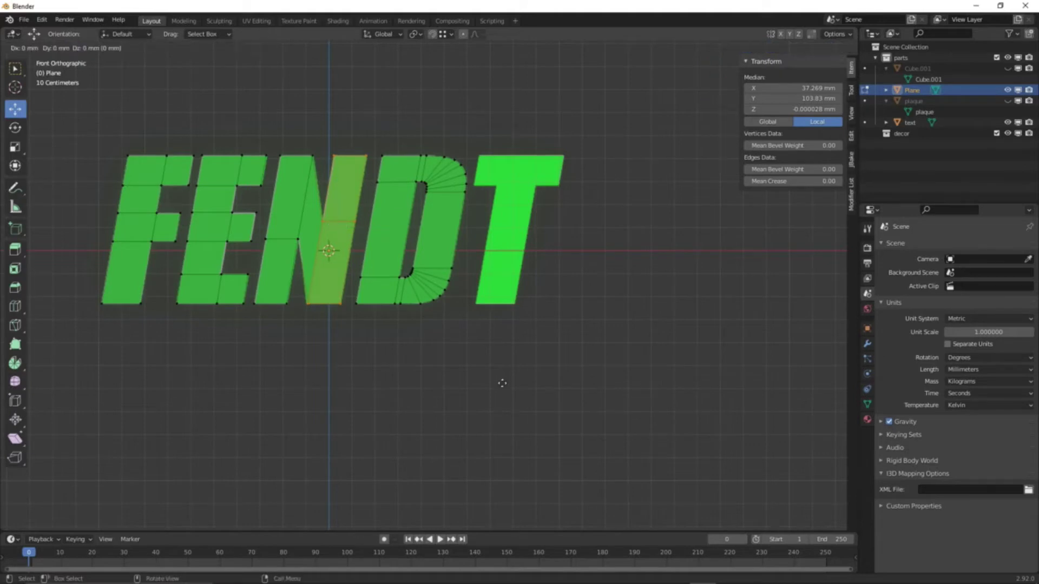
{"action": "right_click", "coordinate": [503, 383]}
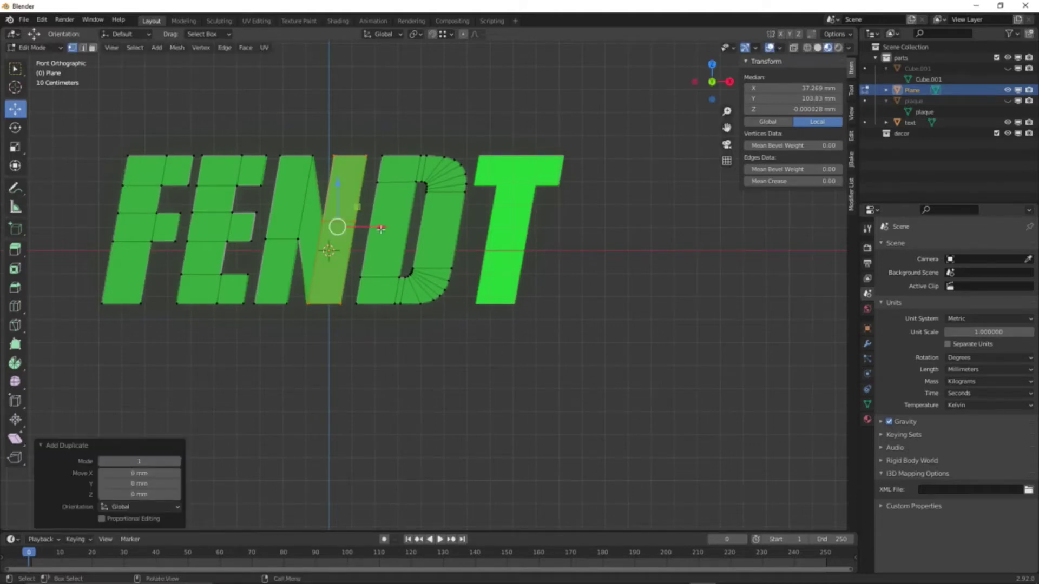
{"action": "mouse_move", "coordinate": [383, 228]}
{"action": "left_mouse_down"}
{"action": "mouse_move", "coordinate": [533, 244]}
{"action": "mouse_move", "coordinate": [557, 256]}
{"action": "left_mouse_up"}
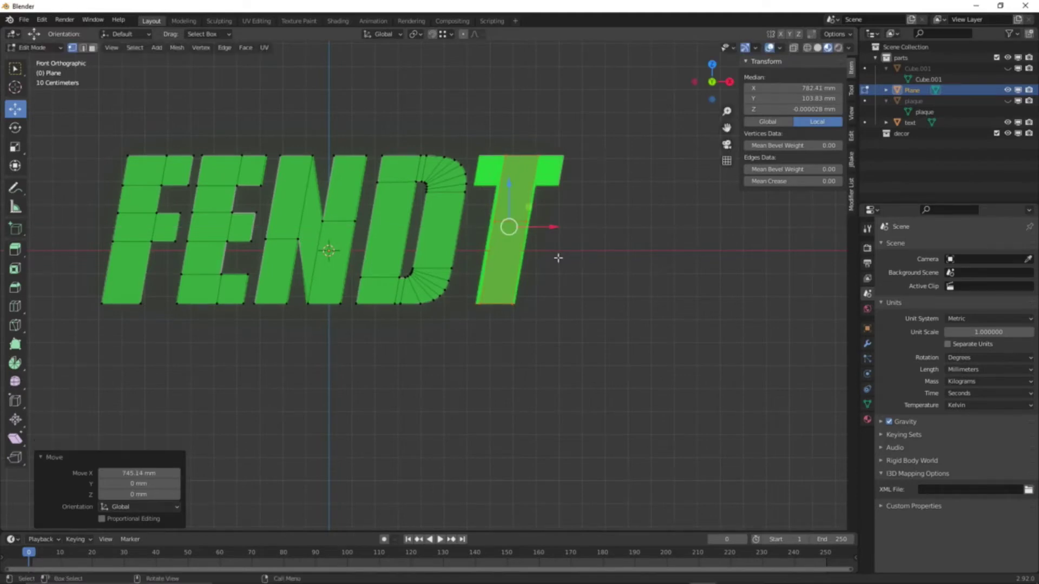
{"action": "scroll", "coordinate": [555, 260], "scroll_direction": "up", "scroll_amount": 5}
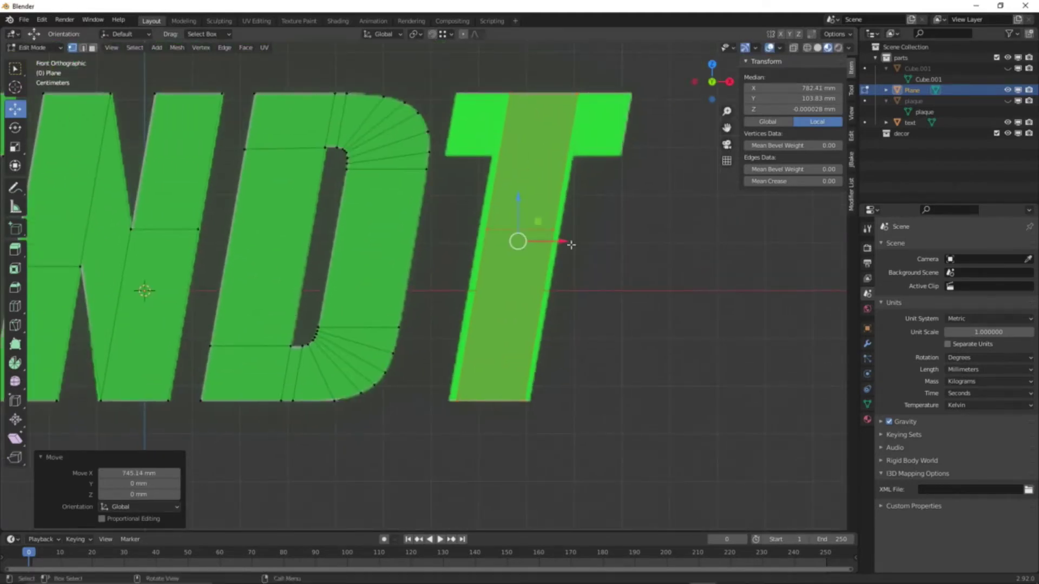
{"action": "left_click_drag", "start_coordinate": [570, 245], "coordinate": [562, 248]}
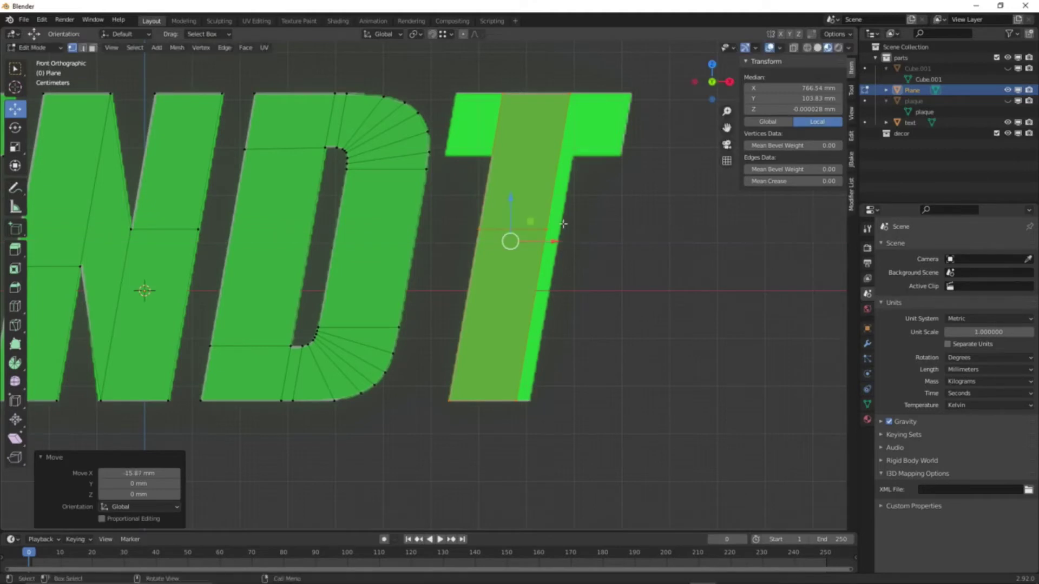
- Widen the copied stem by moving its outer edge's vertices along X onto the T stem's opposite outline
{"action": "left_click_drag", "start_coordinate": [558, 57], "coordinate": [538, 478]}
{"action": "key", "text": "alt+a"}
{"action": "key", "text": "c"}
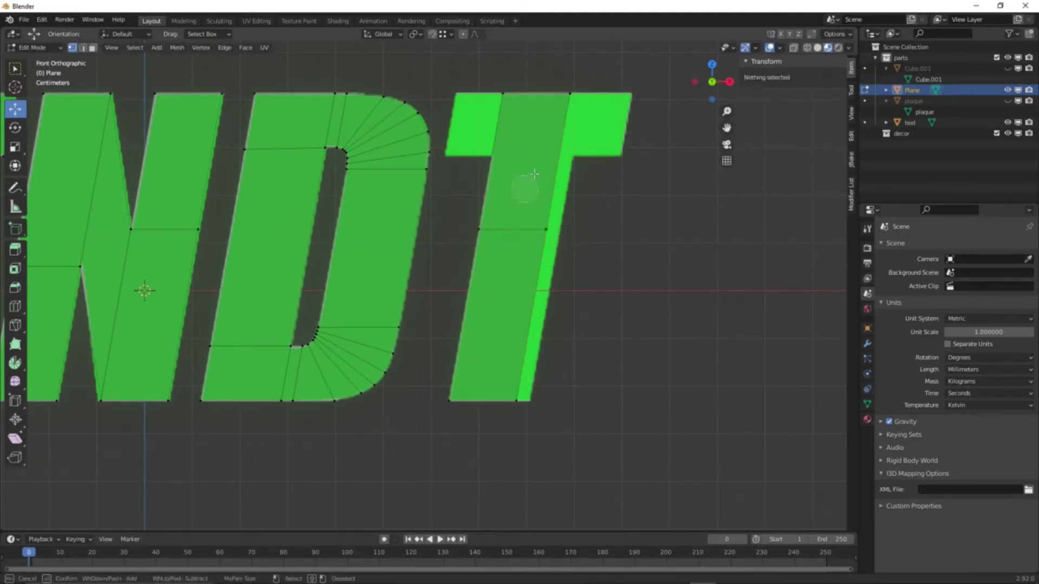
{"action": "left_click_drag", "start_coordinate": [577, 82], "coordinate": [510, 440]}
{"action": "right_click", "coordinate": [510, 440]}
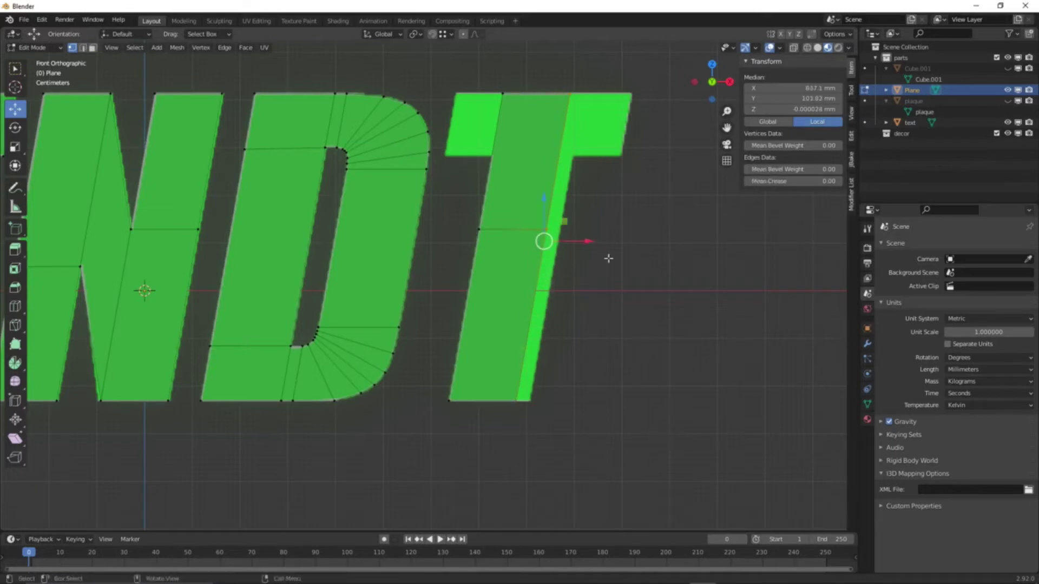
{"action": "left_click_drag", "start_coordinate": [597, 246], "coordinate": [610, 246]}
{"action": "left_click", "coordinate": [589, 399]}
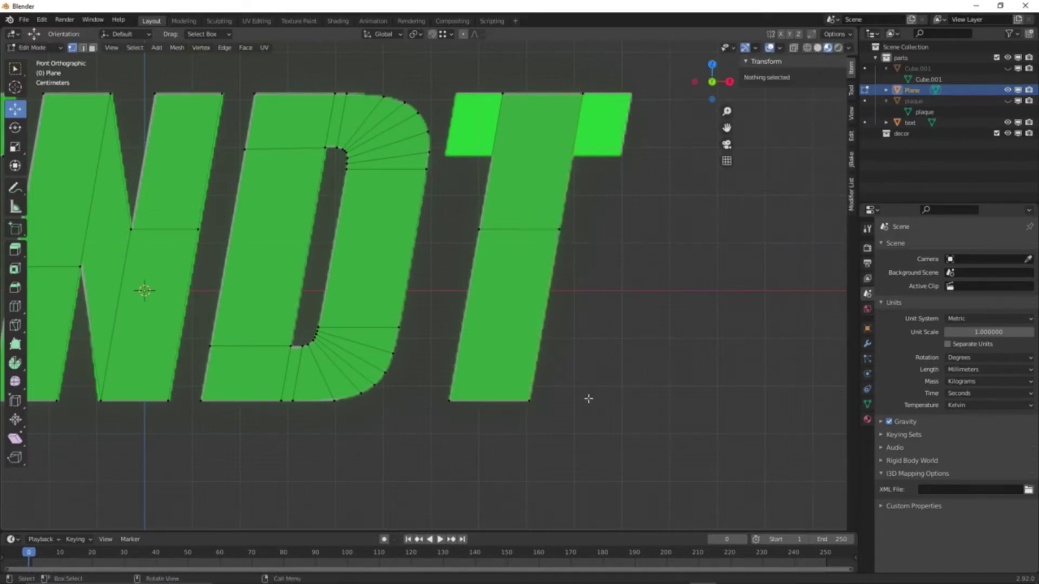
- Slide the T stem's middle cross edge up to the crossbar's underside with a factor of about -0.542
{"action": "left_click", "coordinate": [566, 233], "text": "alt"}
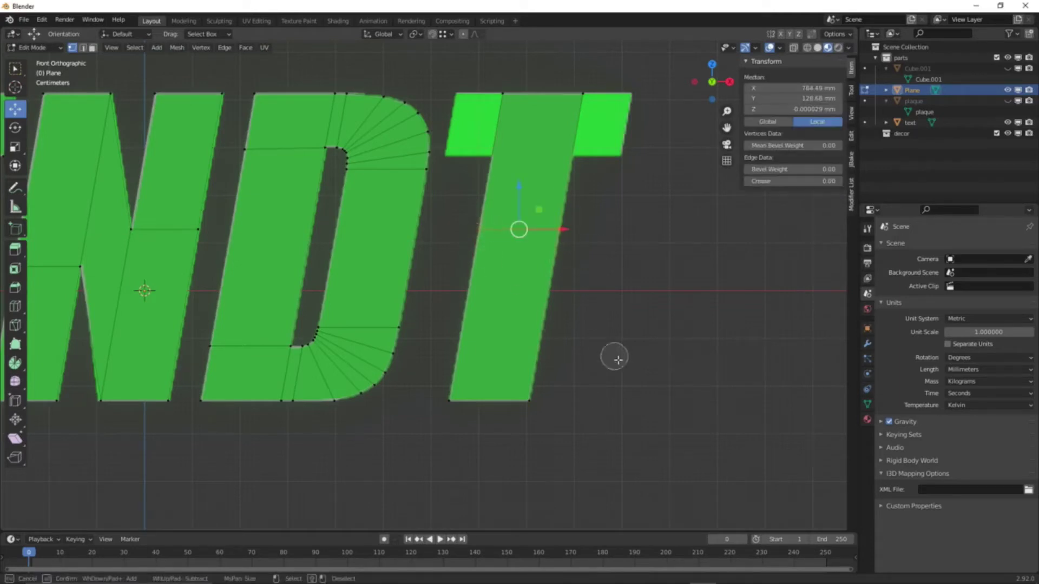
{"action": "key", "text": "g"}
{"action": "key", "text": "g"}
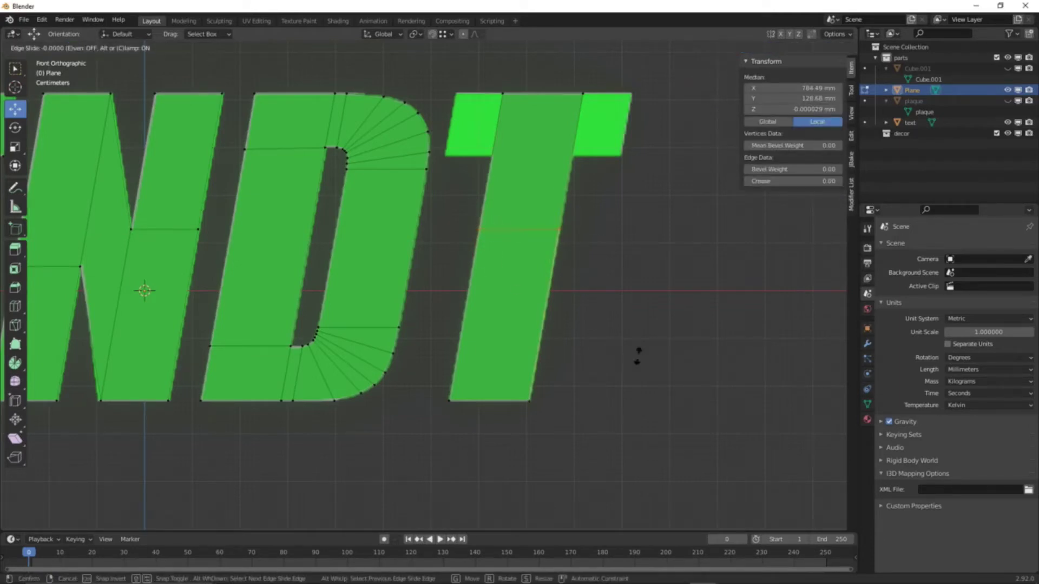
{"action": "left_click", "coordinate": [664, 277]}
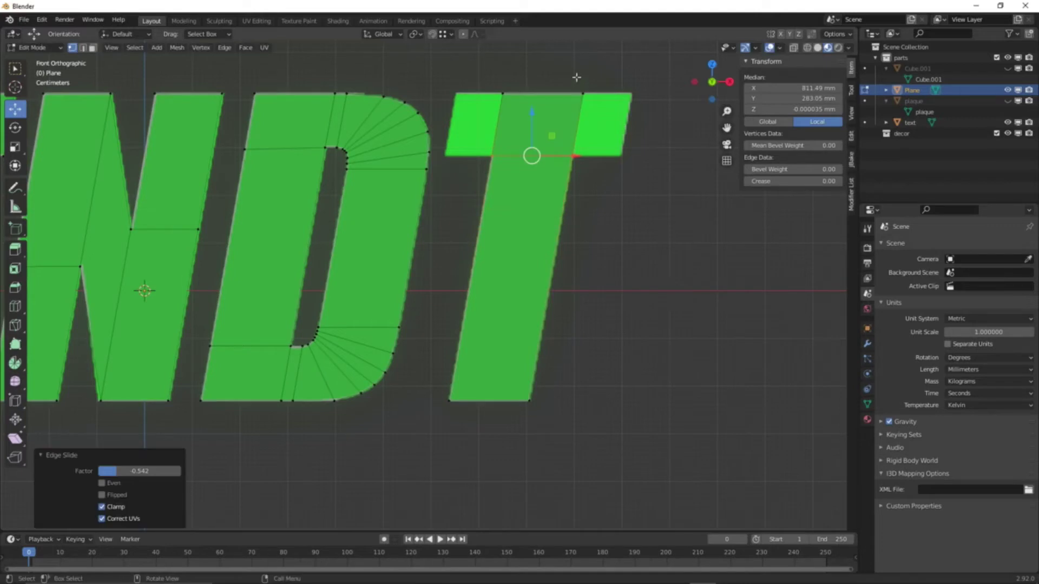
- Extrude the T's upper outer side edge about 101 mm along X to the far end of the crossbar
{"action": "left_click_drag", "start_coordinate": [573, 72], "coordinate": [606, 219]}
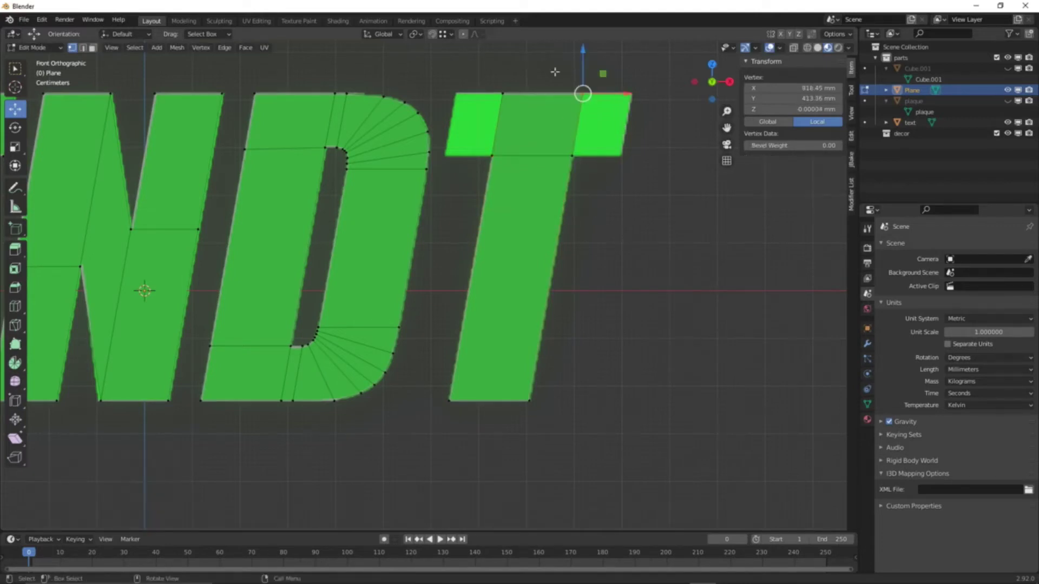
{"action": "left_click_drag", "start_coordinate": [555, 72], "coordinate": [671, 277]}
{"action": "key", "text": "g"}
{"action": "key", "text": "x"}
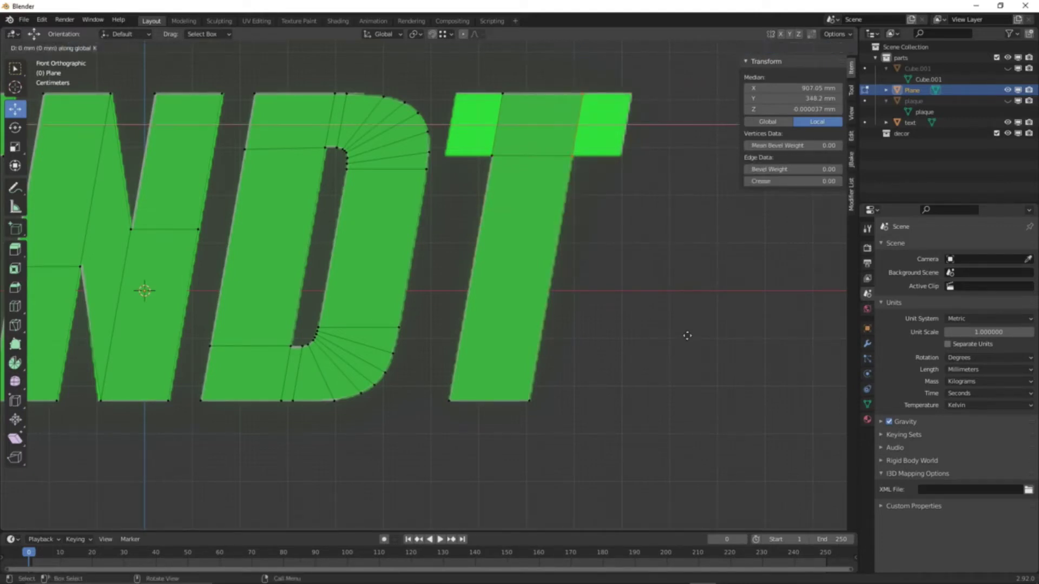
{"action": "left_click", "coordinate": [734, 340]}
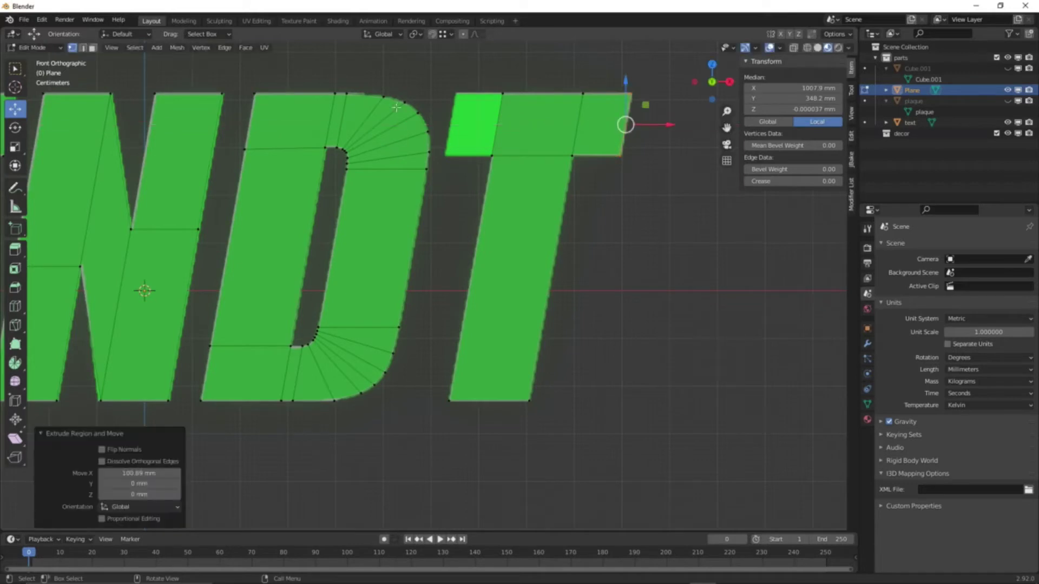
- Extrude the T's opposite upper side edge along negative X to the crossbar's end beside the D
{"action": "left_click_drag", "start_coordinate": [483, 76], "coordinate": [529, 206]}
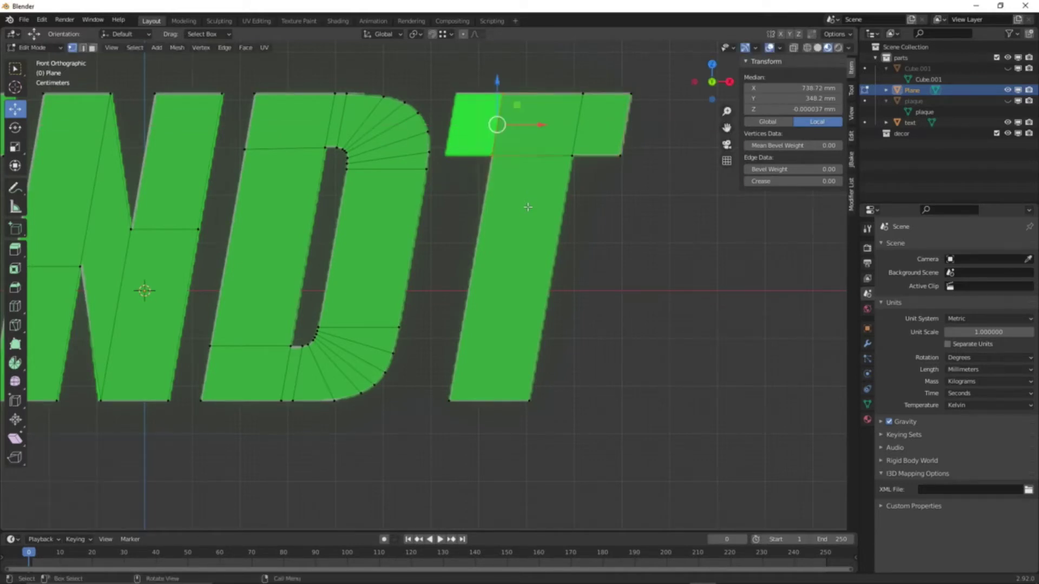
{"action": "key", "text": "g"}
{"action": "key", "text": "x"}
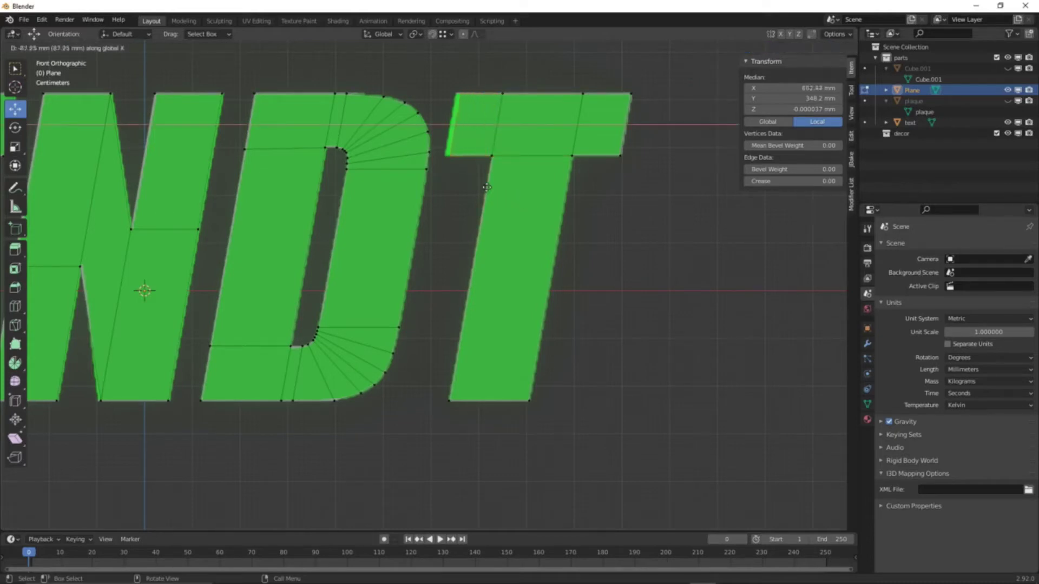
{"action": "left_click", "coordinate": [484, 179]}
{"action": "left_click", "coordinate": [668, 441]}
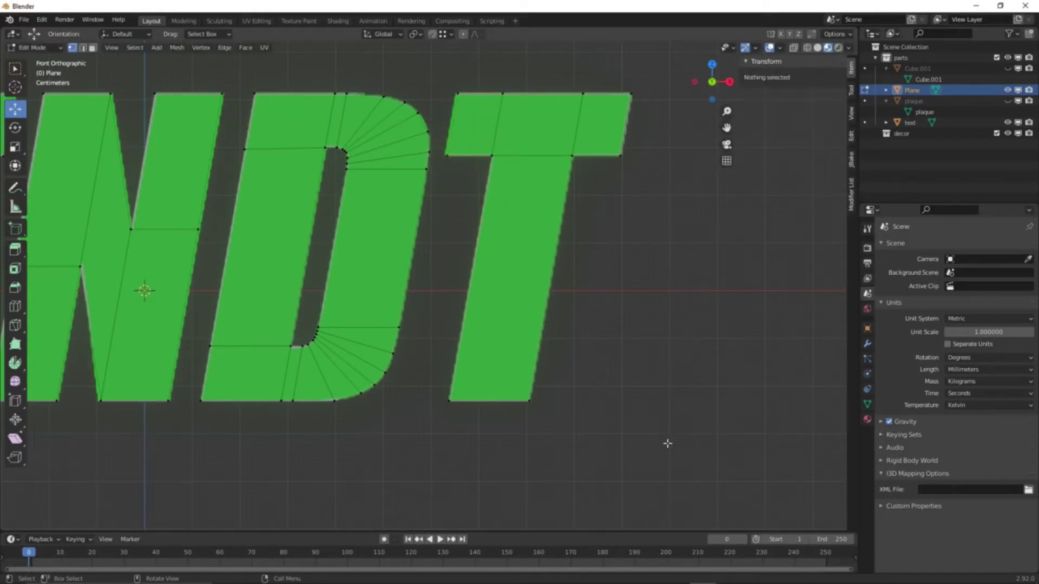
- Leave mesh editing and delete the text reference image plane behind the traced letters
{"action": "scroll", "coordinate": [673, 437], "scroll_direction": "down", "scroll_amount": 6}
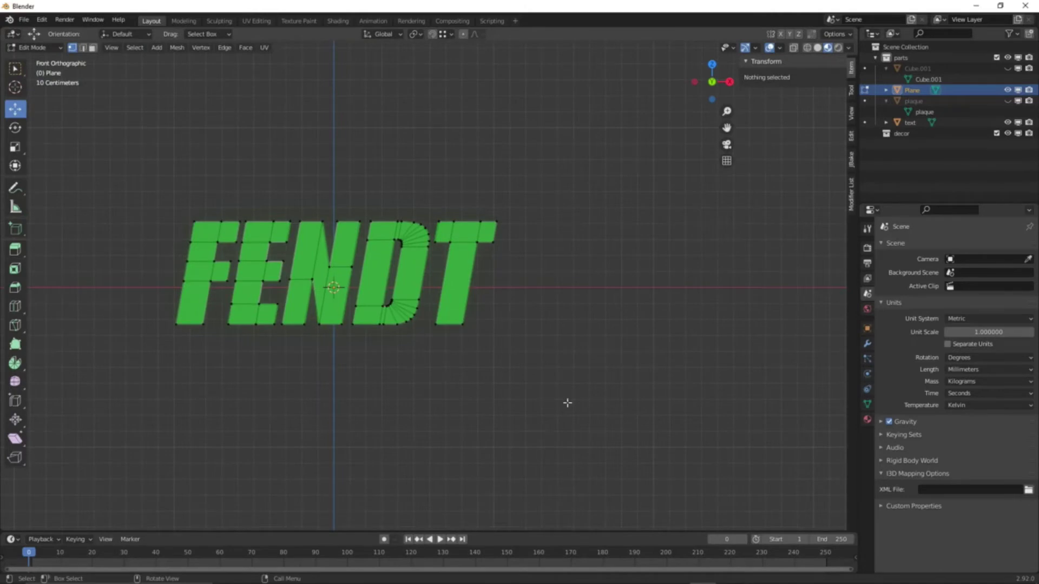
{"action": "key", "text": "Tab"}
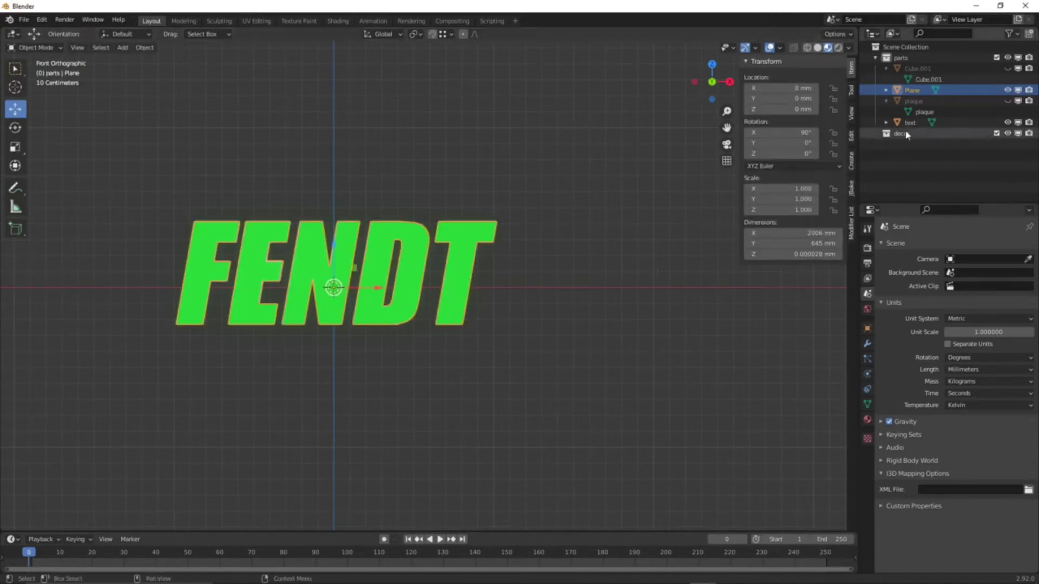
{"action": "left_click", "coordinate": [546, 349]}
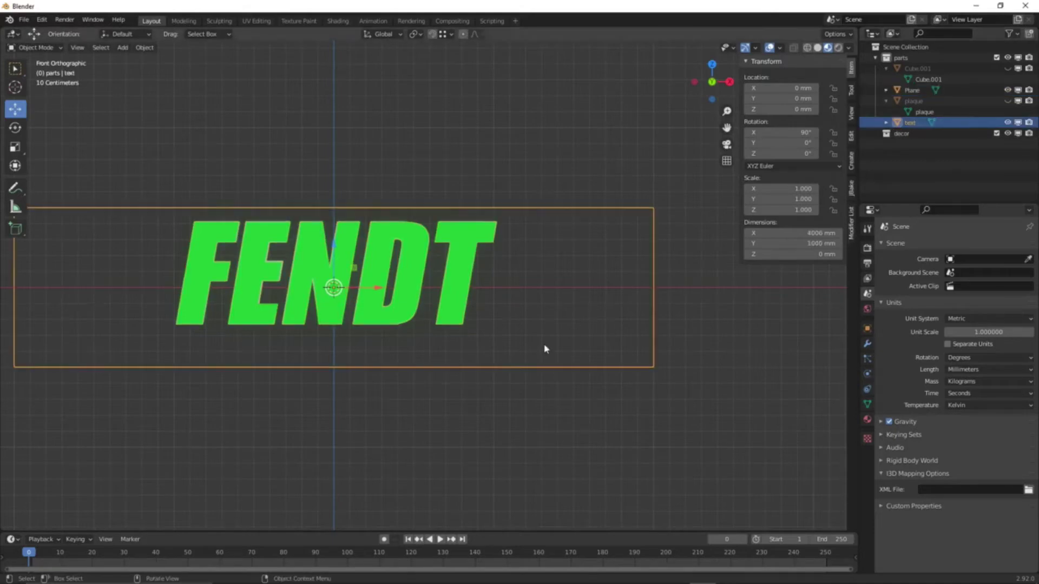
{"action": "key", "text": "x"}
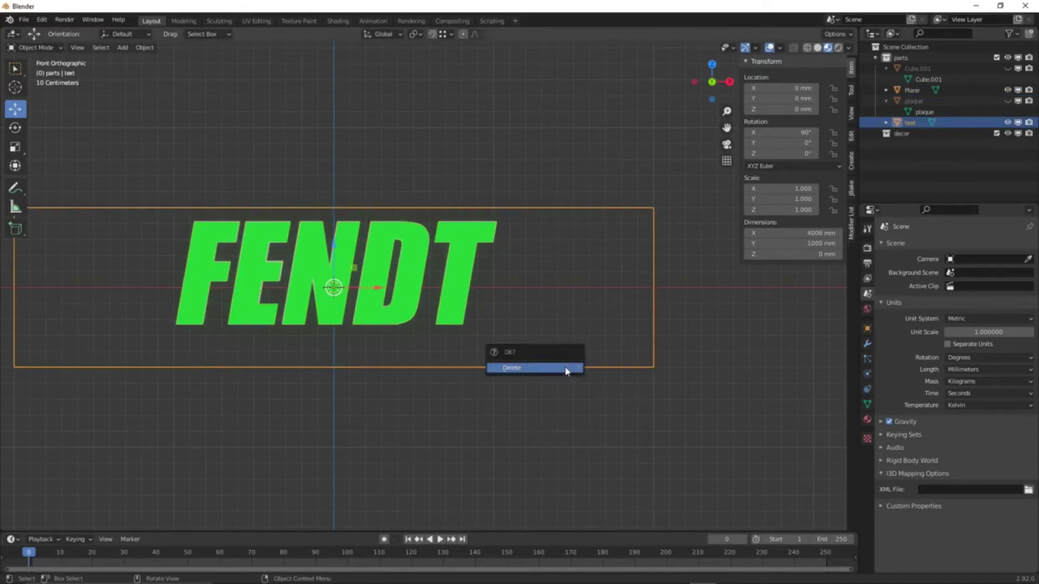
{"action": "left_click", "coordinate": [563, 367]}
{"action": "middle_click_drag", "start_coordinate": [564, 371], "coordinate": [506, 399]}
{"action": "scroll", "coordinate": [394, 352], "scroll_direction": "up", "scroll_amount": 5}
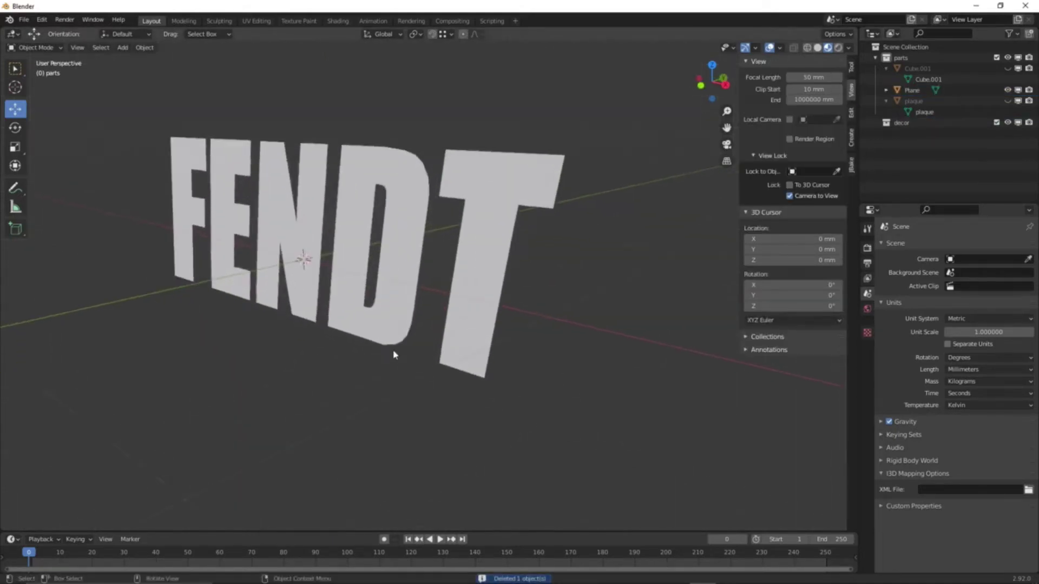
{"action": "middle_click_drag", "start_coordinate": [431, 348], "coordinate": [354, 261]}
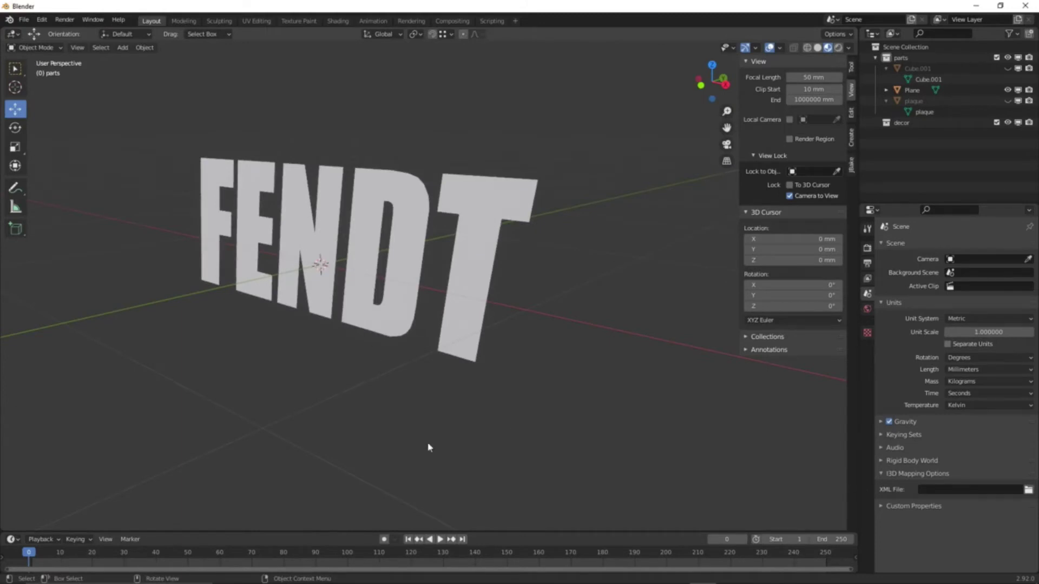
{"action": "key", "text": "shift"}
{"action": "key", "text": "shift+a"}
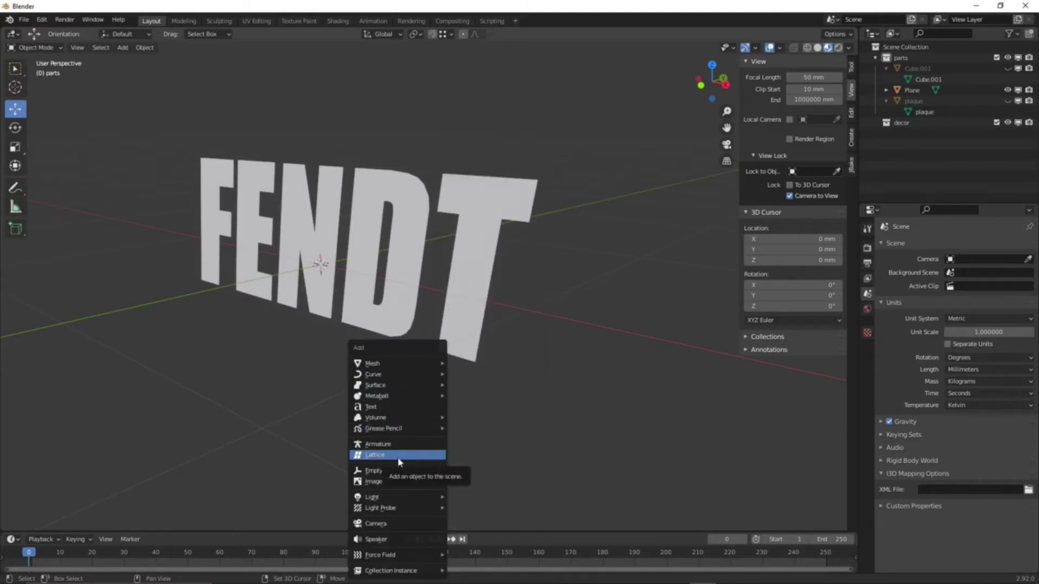
{"action": "mouse_move", "coordinate": [400, 366]}
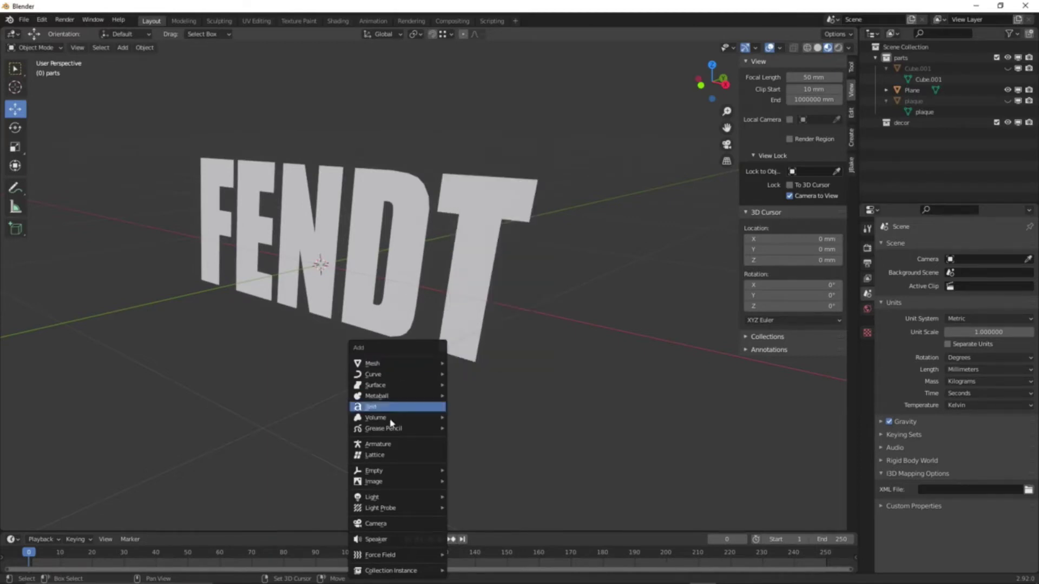
{"action": "mouse_move", "coordinate": [393, 472]}
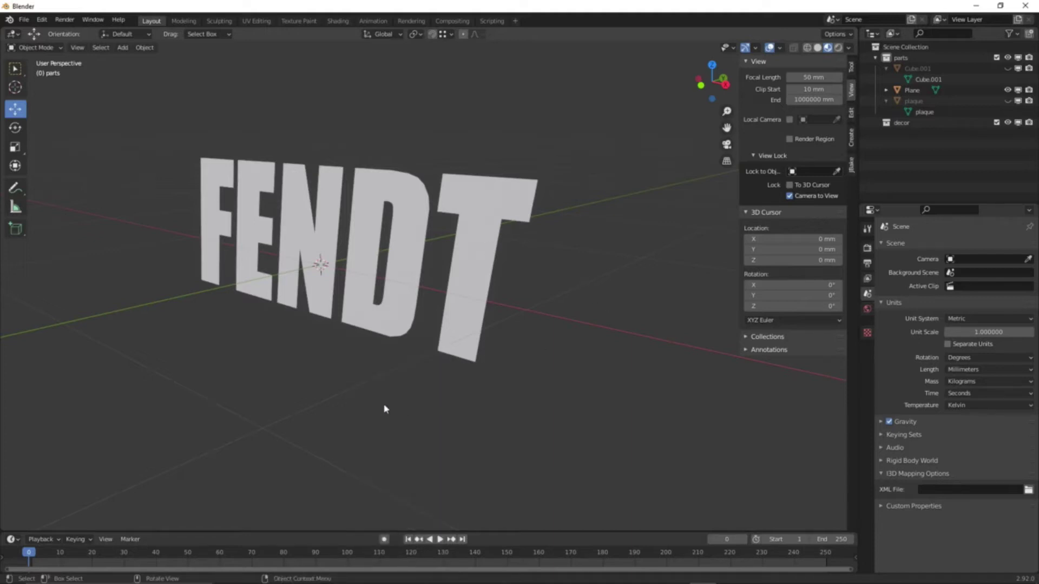
- Open the traced FENDT lettering mesh for editing with face selection active
{"action": "middle_click_drag", "start_coordinate": [385, 409], "coordinate": [419, 257]}
{"action": "left_click", "coordinate": [417, 256]}
{"action": "middle_click_drag", "start_coordinate": [453, 294], "coordinate": [527, 358]}
{"action": "scroll", "coordinate": [432, 290], "scroll_direction": "up", "scroll_amount": 3}
{"action": "scroll", "coordinate": [427, 290], "scroll_direction": "down", "scroll_amount": 3}
{"action": "scroll", "coordinate": [525, 327], "scroll_direction": "up", "scroll_amount": 3}
{"action": "key", "text": "Tab"}
{"action": "left_click", "coordinate": [93, 49]}
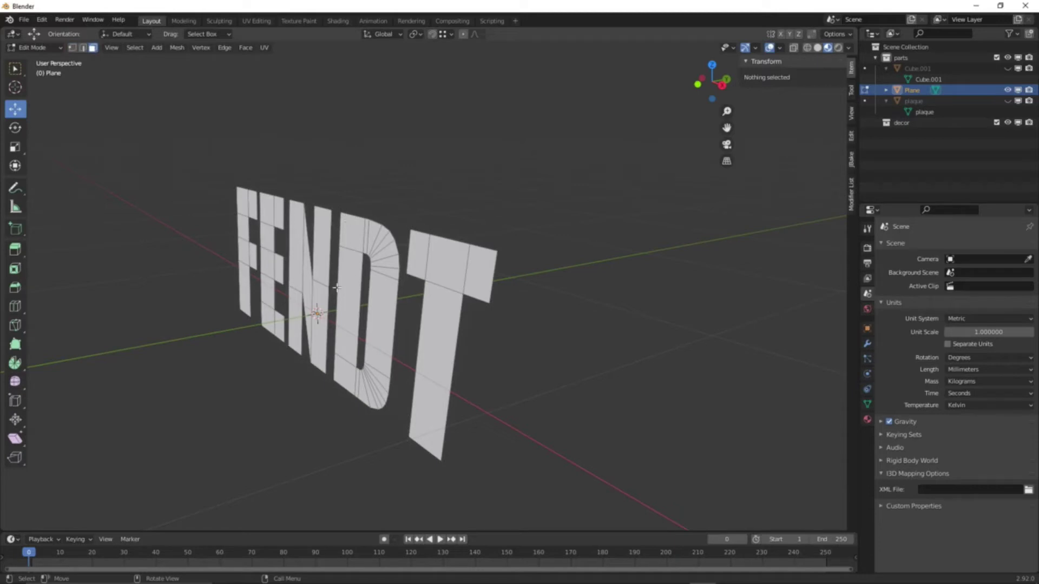
{"action": "middle_click_drag", "start_coordinate": [337, 288], "coordinate": [282, 312]}
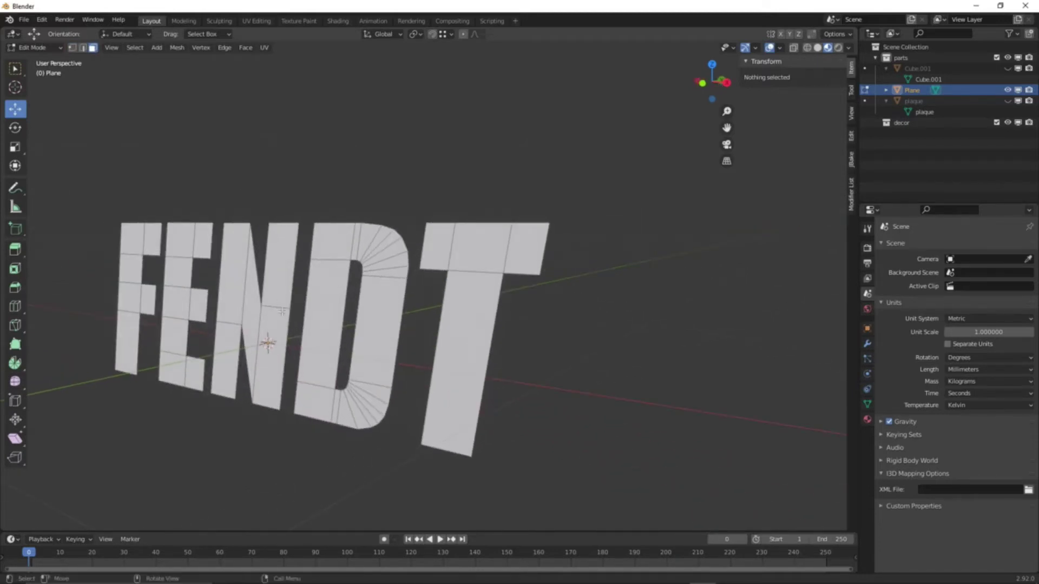
{"action": "key", "text": "KP_1"}
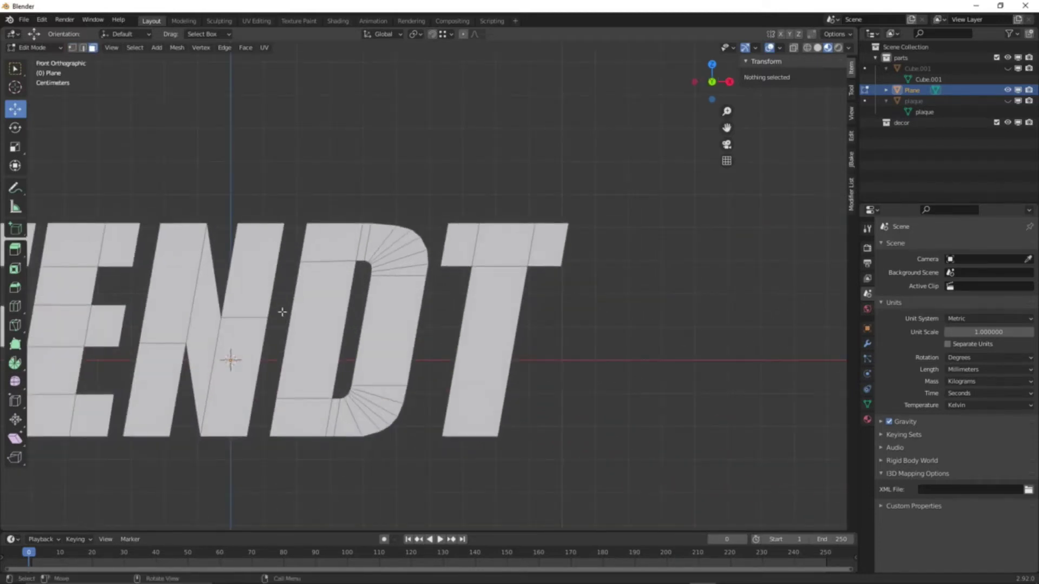
{"action": "key", "text": "alt+Home"}
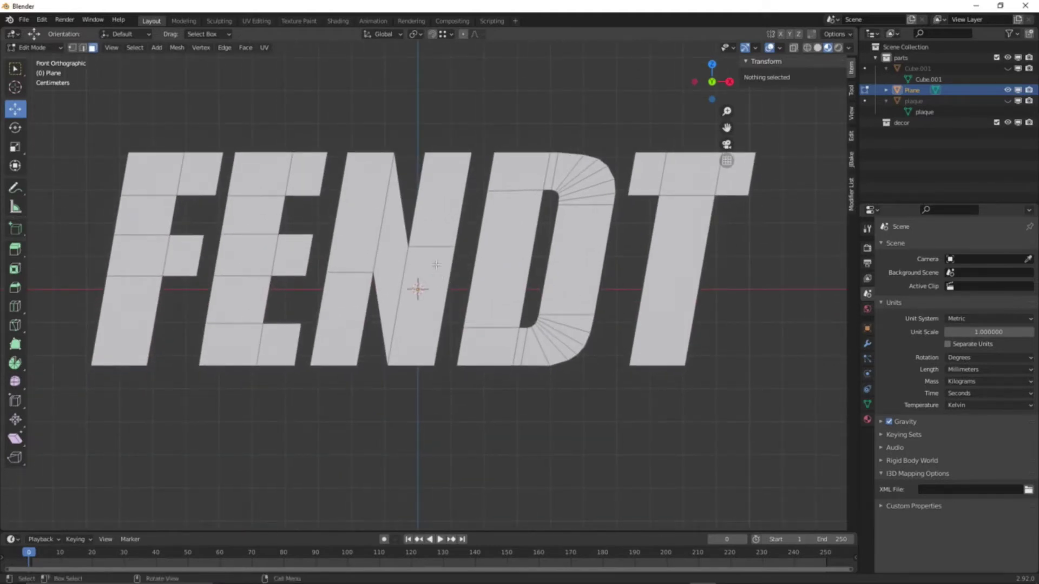
{"action": "left_click", "coordinate": [72, 48]}
{"action": "left_click", "coordinate": [93, 47]}
{"action": "middle_click_drag", "start_coordinate": [393, 353], "coordinate": [398, 408]}
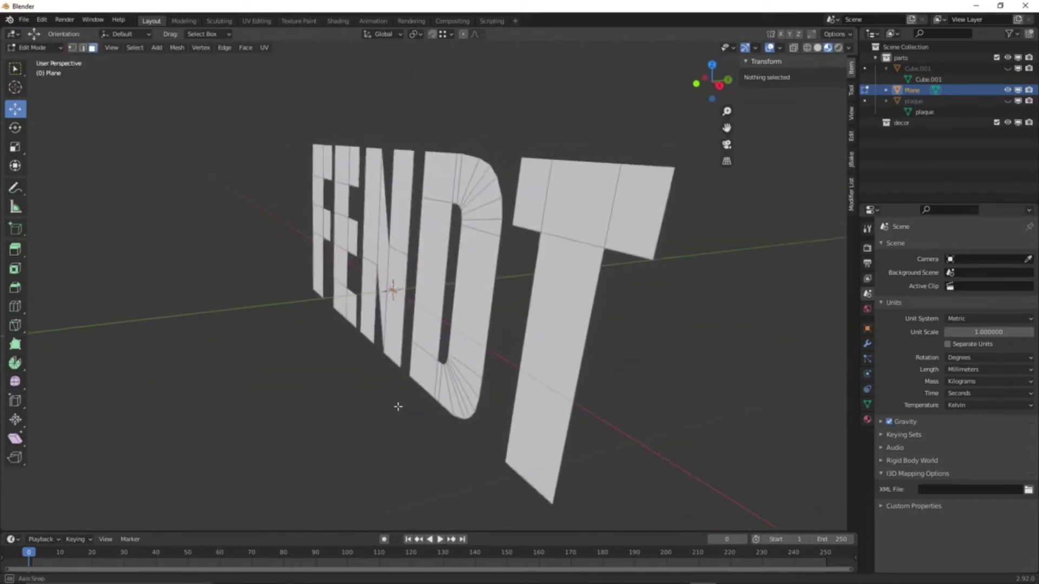
- Select all faces of the FENDT lettering and extrude them about 31.757 mm along their normal to give the letters thickness
{"action": "key", "text": "a"}
{"action": "middle_click_drag", "start_coordinate": [256, 393], "coordinate": [257, 404]}
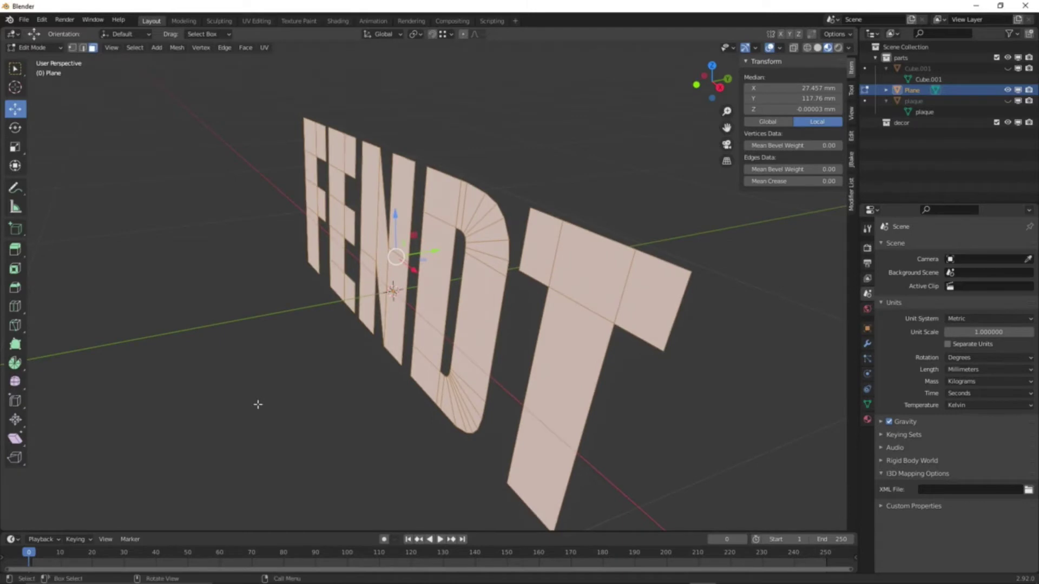
{"action": "key", "text": "e"}
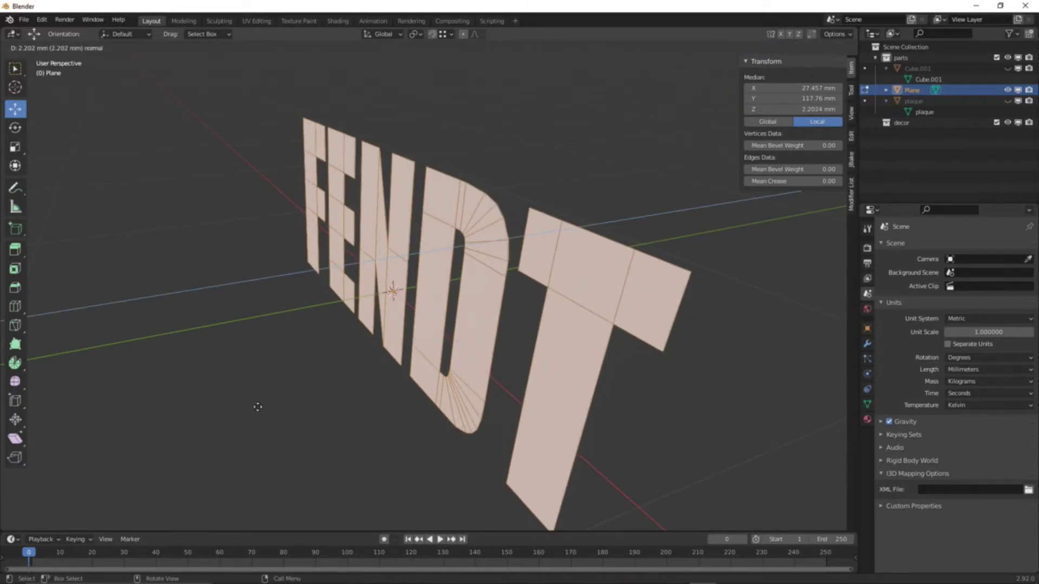
{"action": "left_click", "coordinate": [249, 413]}
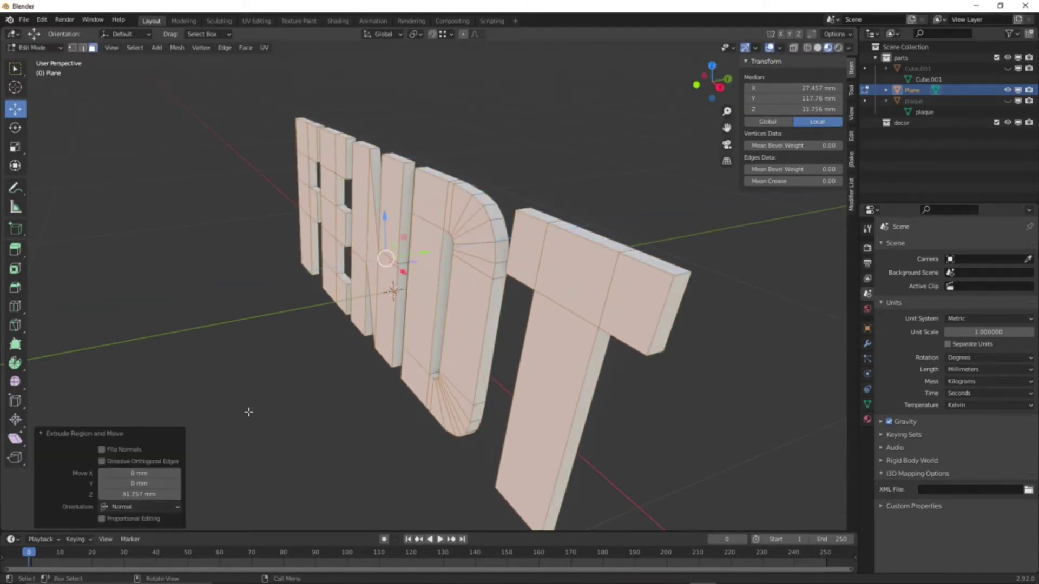
{"action": "mouse_move", "coordinate": [219, 386]}
{"action": "middle_mouse_down"}
{"action": "mouse_move", "coordinate": [234, 385]}
{"action": "mouse_move", "coordinate": [227, 401]}
{"action": "middle_mouse_up"}
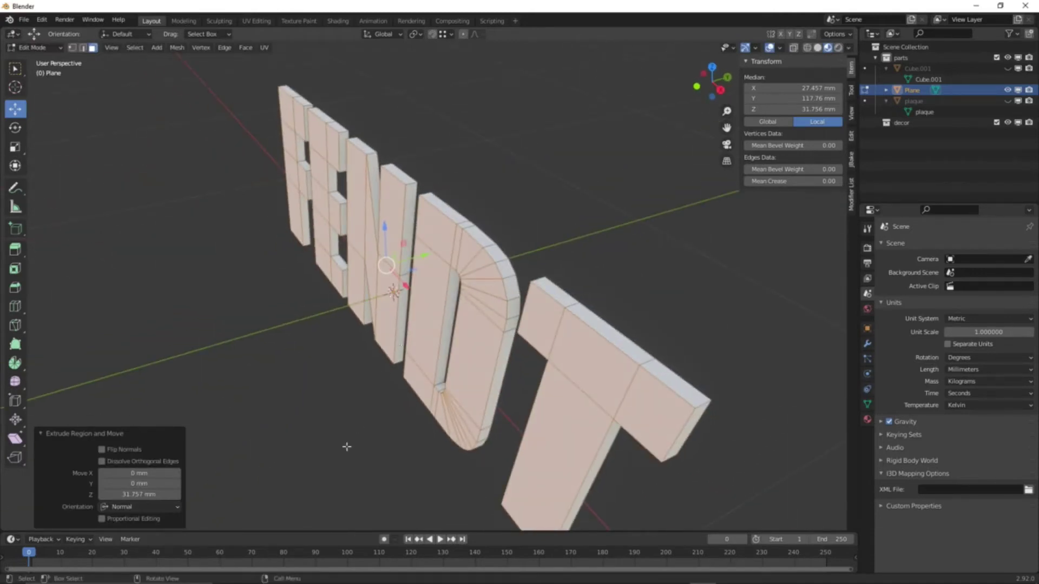
- Clear the selection and select the loop of side faces running around the letter D
{"action": "key", "text": "alt+a"}
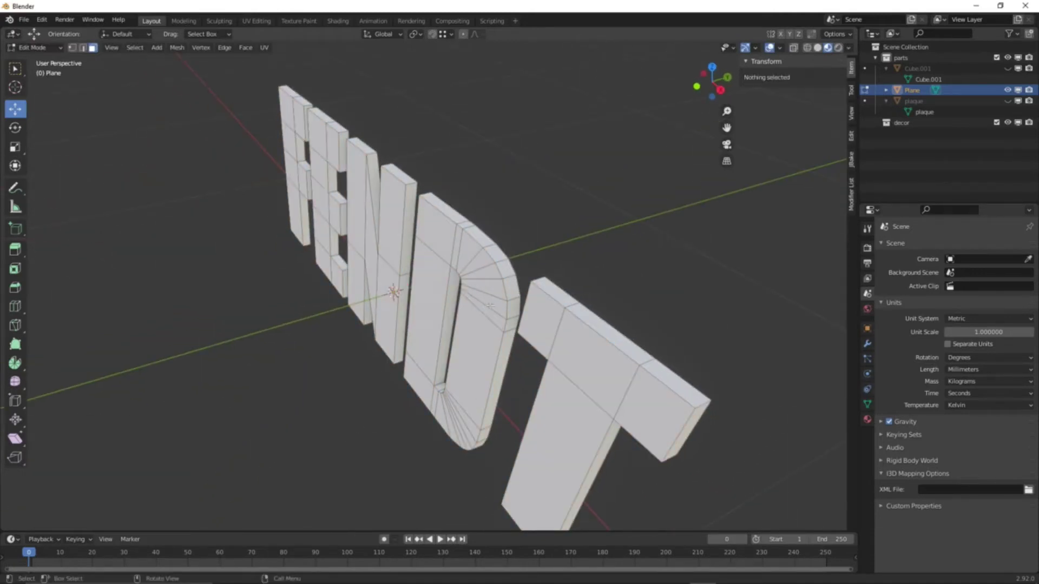
{"action": "left_click", "coordinate": [514, 281], "text": "alt"}
{"action": "middle_click_drag", "start_coordinate": [413, 432], "coordinate": [549, 375]}
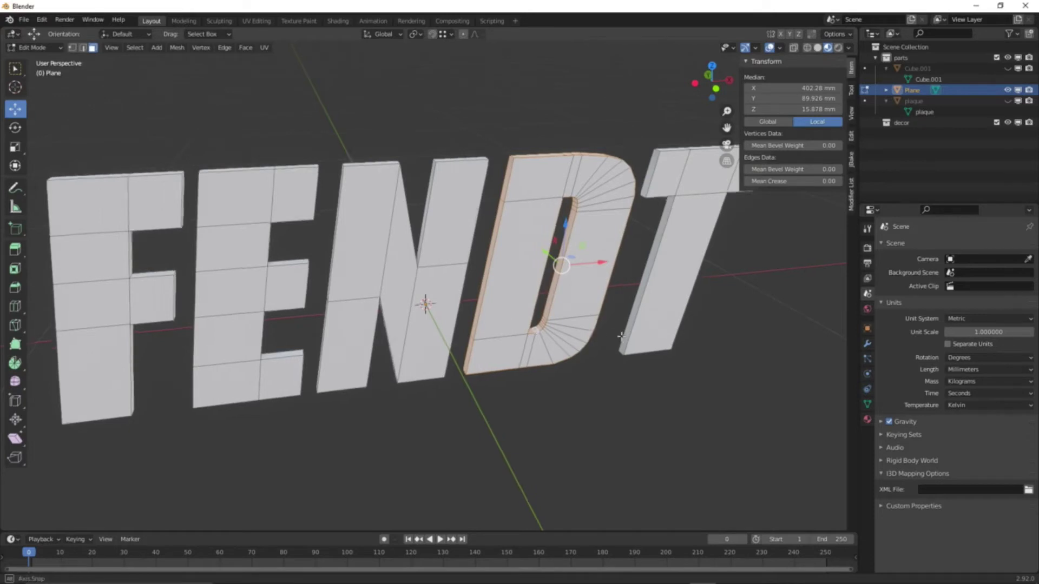
{"action": "middle_click_drag", "start_coordinate": [538, 334], "coordinate": [592, 349]}
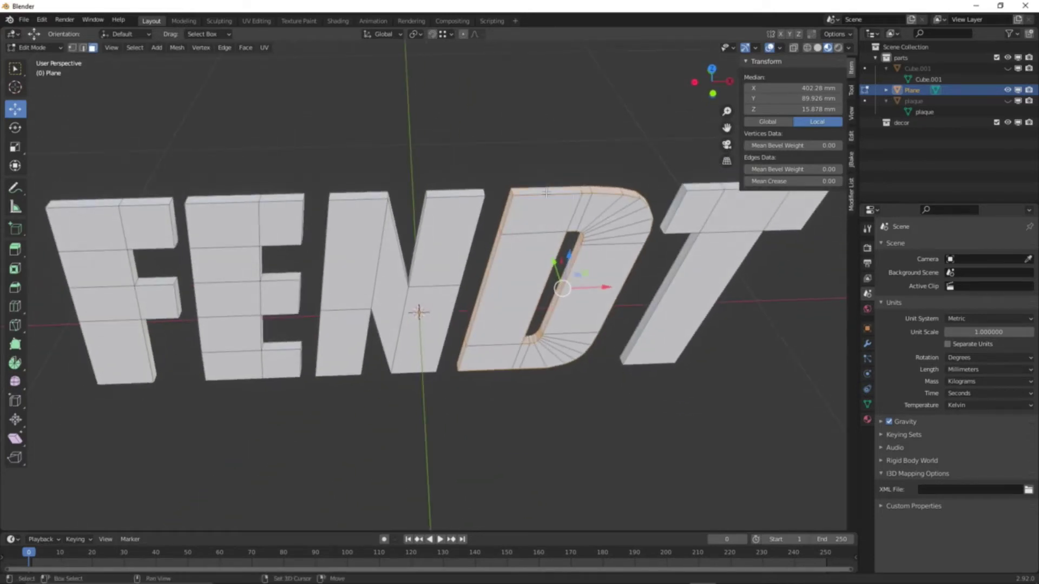
- Remove the D's flat top face and straight outer side face beside the N from the side-face selection
{"action": "key", "text": "g"}
{"action": "key", "text": "y"}
{"action": "left_click", "coordinate": [509, 273]}
{"action": "key", "text": "g"}
{"action": "key", "text": "y"}
{"action": "left_click", "coordinate": [492, 277]}
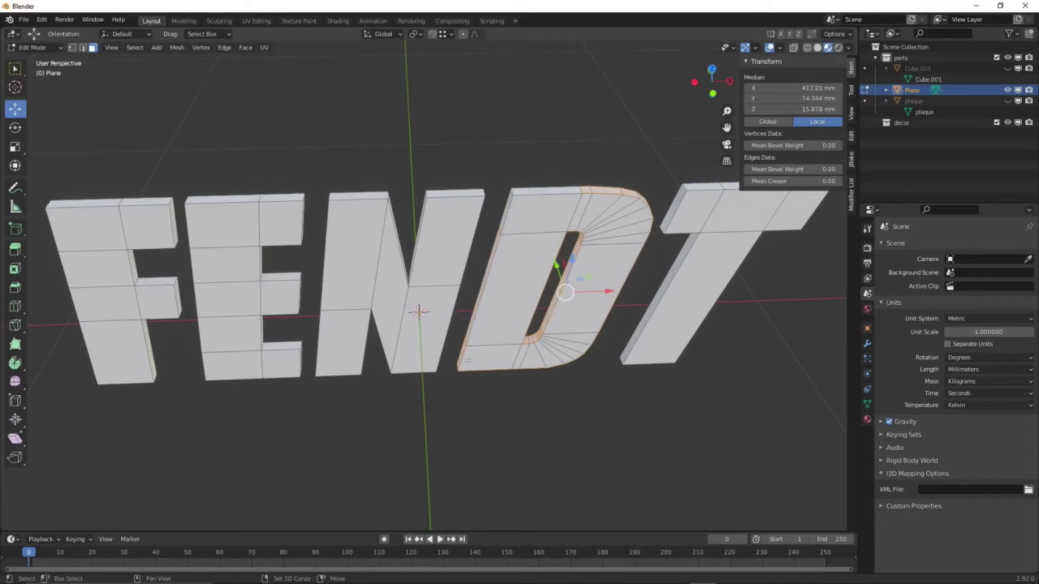
{"action": "key", "text": "g"}
{"action": "key", "text": "y"}
{"action": "left_click", "coordinate": [498, 406]}
{"action": "middle_click_drag", "start_coordinate": [498, 405], "coordinate": [583, 116]}
{"action": "scroll", "coordinate": [508, 371], "scroll_direction": "up", "scroll_amount": 3}
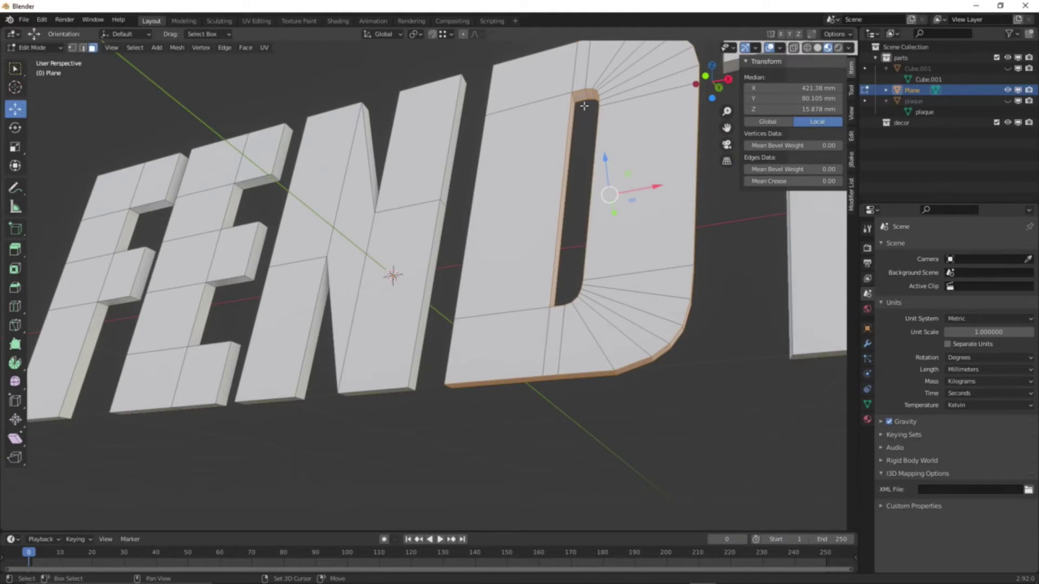
{"action": "middle_click_drag", "start_coordinate": [581, 172], "coordinate": [465, 373]}
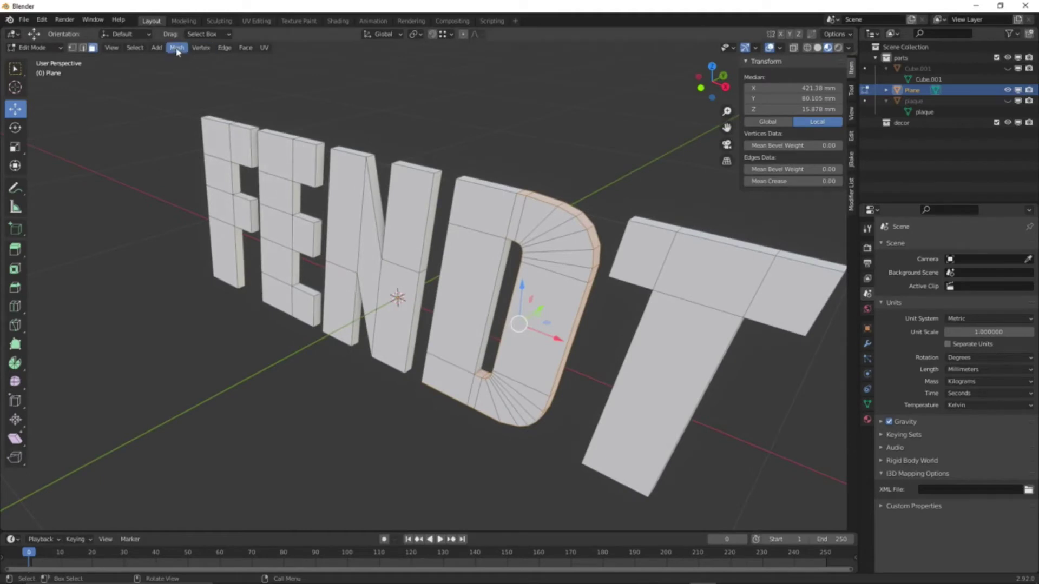
- Dismiss the mesh normals commands and return the FENDT lettering to Object Mode
{"action": "left_click", "coordinate": [177, 47]}
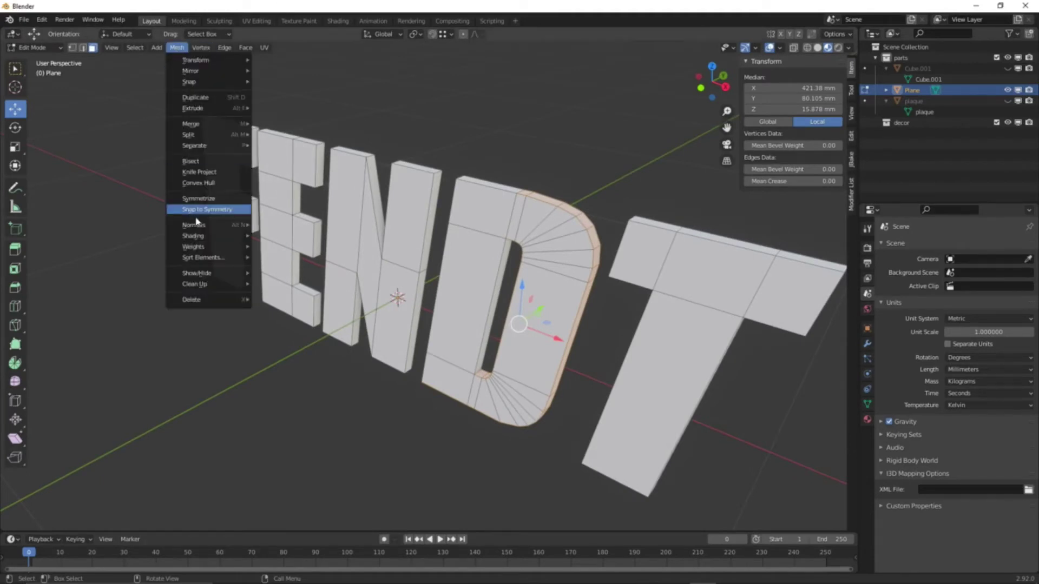
{"action": "mouse_move", "coordinate": [196, 226]}
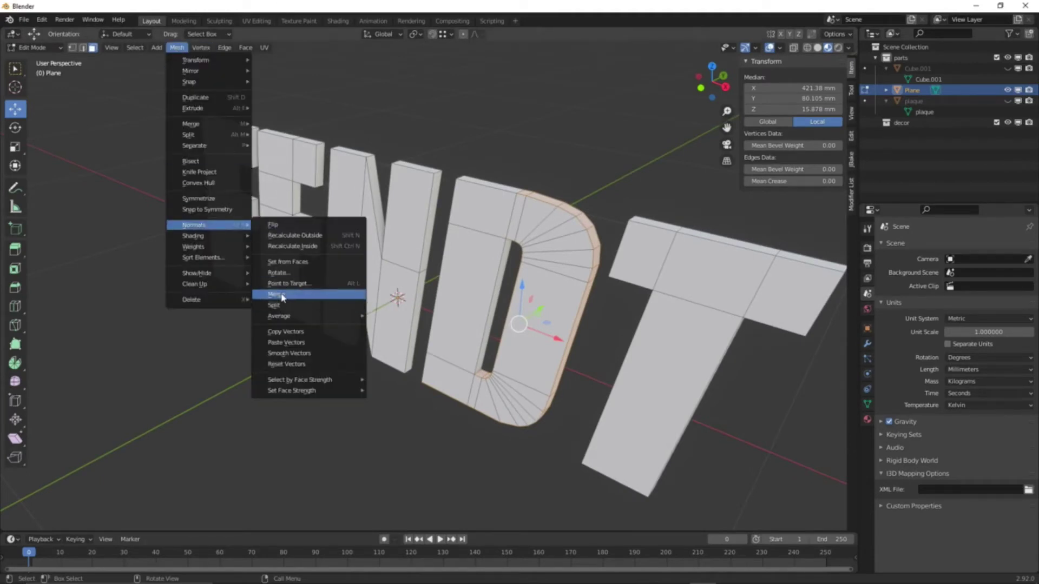
{"action": "left_click", "coordinate": [301, 426]}
{"action": "key", "text": "Tab"}
- Examine the faces and edges of the extruded FENDT lettering from several angles and distances
{"action": "middle_click_drag", "start_coordinate": [298, 424], "coordinate": [452, 279]}
{"action": "scroll", "coordinate": [400, 323], "scroll_direction": "up", "scroll_amount": 5}
{"action": "scroll", "coordinate": [400, 323], "scroll_direction": "down", "scroll_amount": 3}
{"action": "scroll", "coordinate": [455, 326], "scroll_direction": "up", "scroll_amount": 2}
{"action": "scroll", "coordinate": [454, 325], "scroll_direction": "down", "scroll_amount": 3}
{"action": "scroll", "coordinate": [534, 254], "scroll_direction": "up", "scroll_amount": 3}
{"action": "scroll", "coordinate": [534, 254], "scroll_direction": "down", "scroll_amount": 2}
{"action": "middle_click_drag", "start_coordinate": [550, 246], "coordinate": [556, 132]}
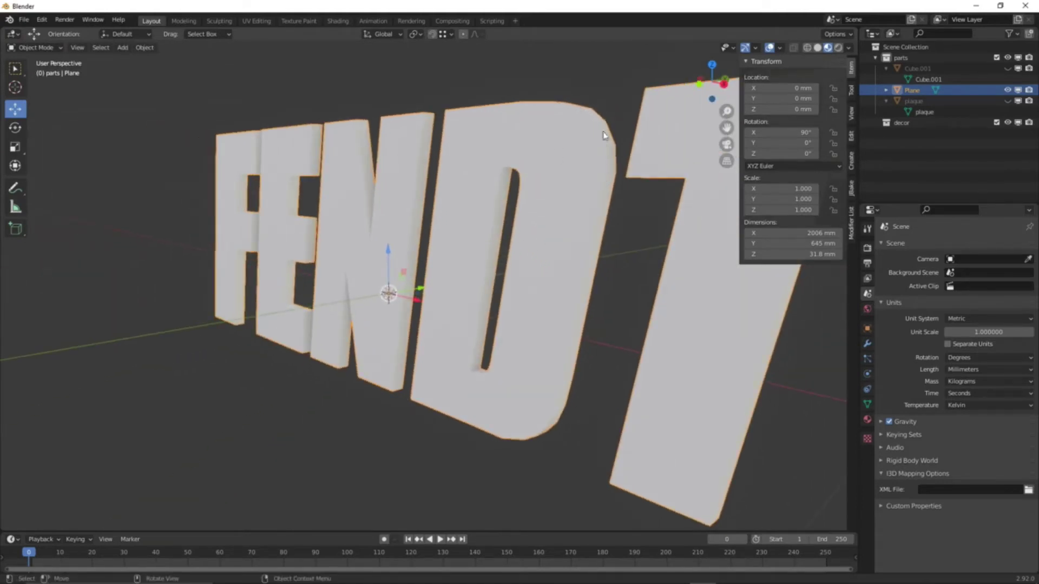
{"action": "middle_click_drag", "start_coordinate": [458, 449], "coordinate": [360, 399]}
{"action": "scroll", "coordinate": [469, 451], "scroll_direction": "down", "scroll_amount": 2}
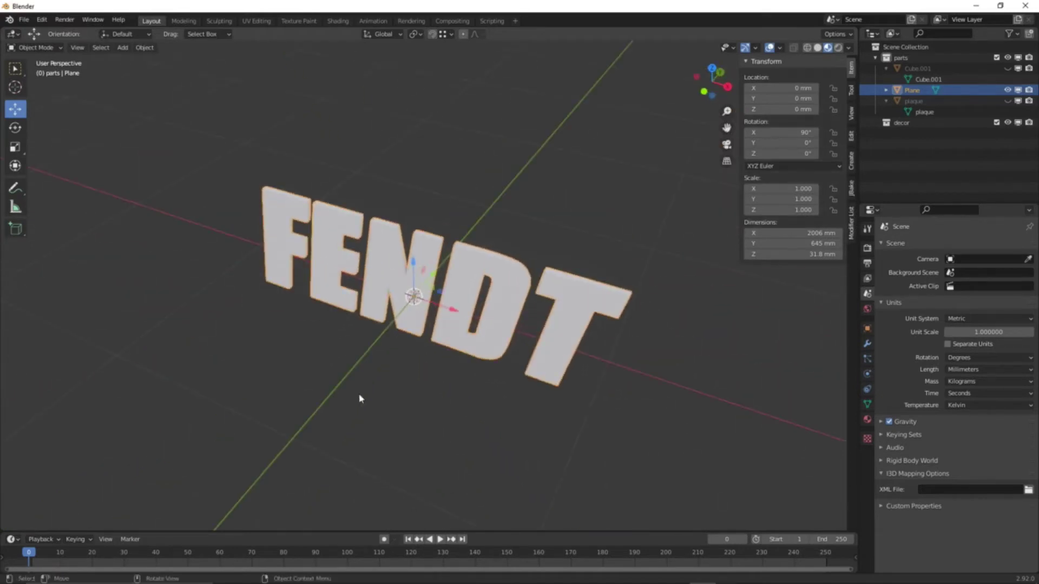
{"action": "scroll", "coordinate": [360, 396], "scroll_direction": "up", "scroll_amount": 2}
{"action": "scroll", "coordinate": [350, 348], "scroll_direction": "down", "scroll_amount": 2}
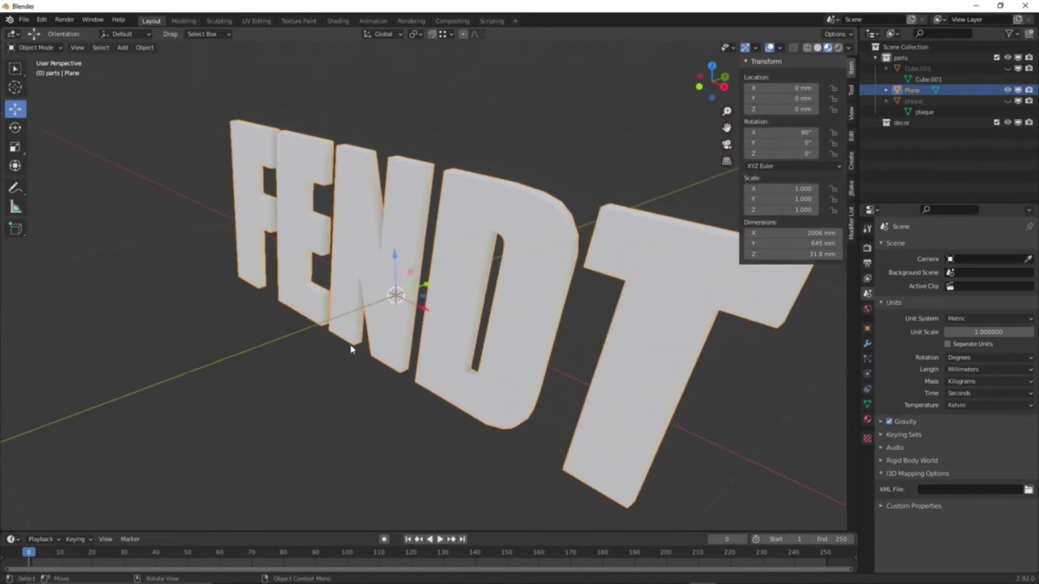
{"action": "scroll", "coordinate": [332, 332], "scroll_direction": "down", "scroll_amount": 2}
{"action": "middle_click_drag", "start_coordinate": [331, 331], "coordinate": [345, 341]}
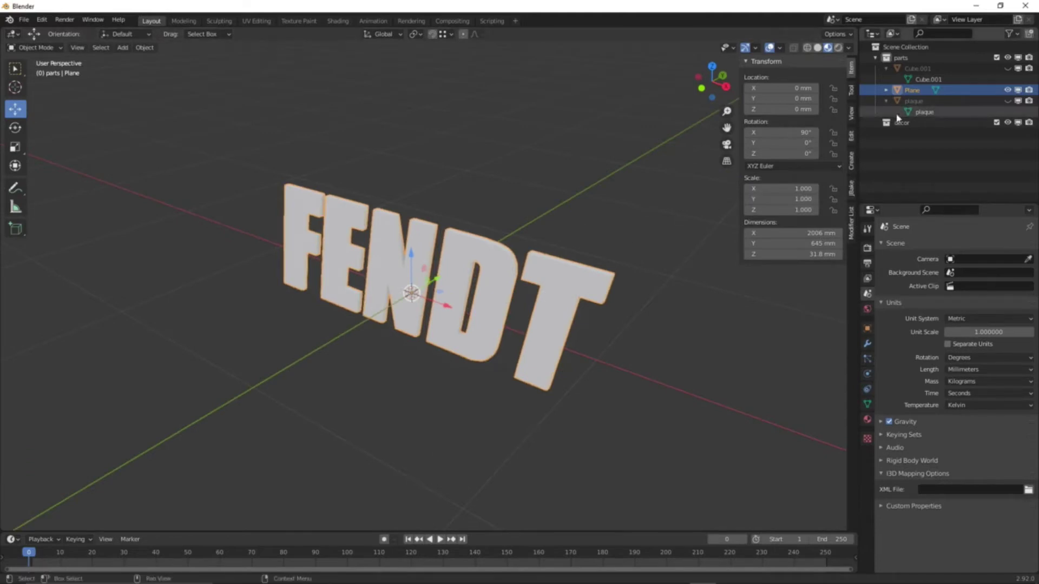
- Rename the Plane object as text and its mesh data as text.001, leaving the object deselected
{"action": "double_click", "coordinate": [918, 92]}
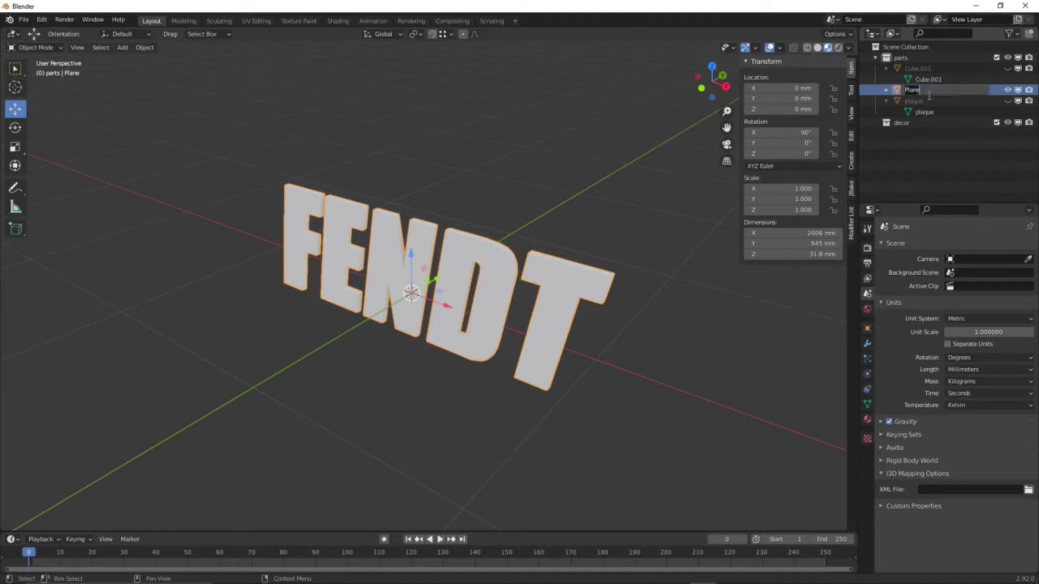
{"action": "type", "text": "text"}
{"action": "key", "text": "Return"}
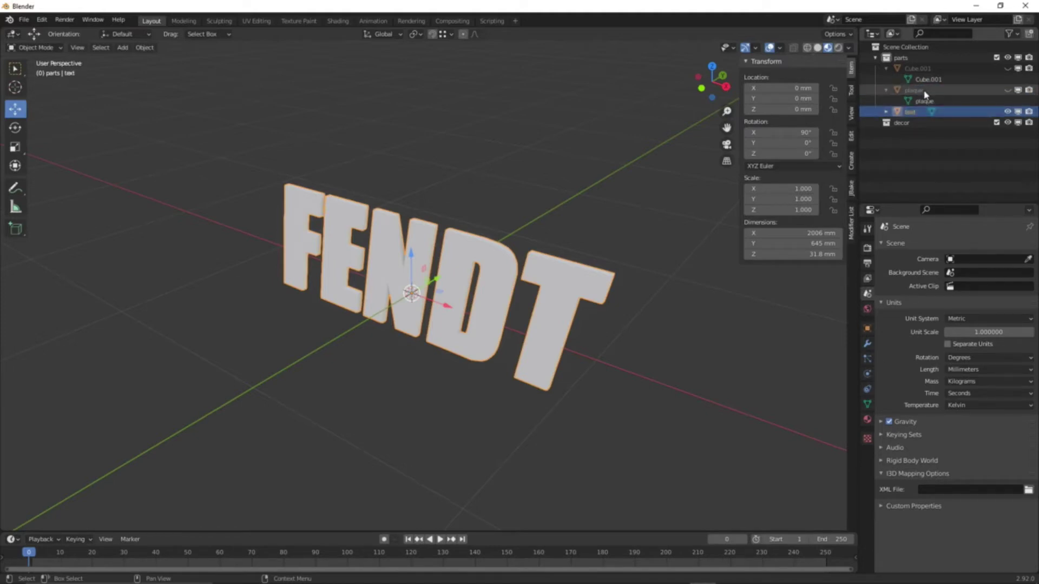
{"action": "left_click", "coordinate": [887, 112]}
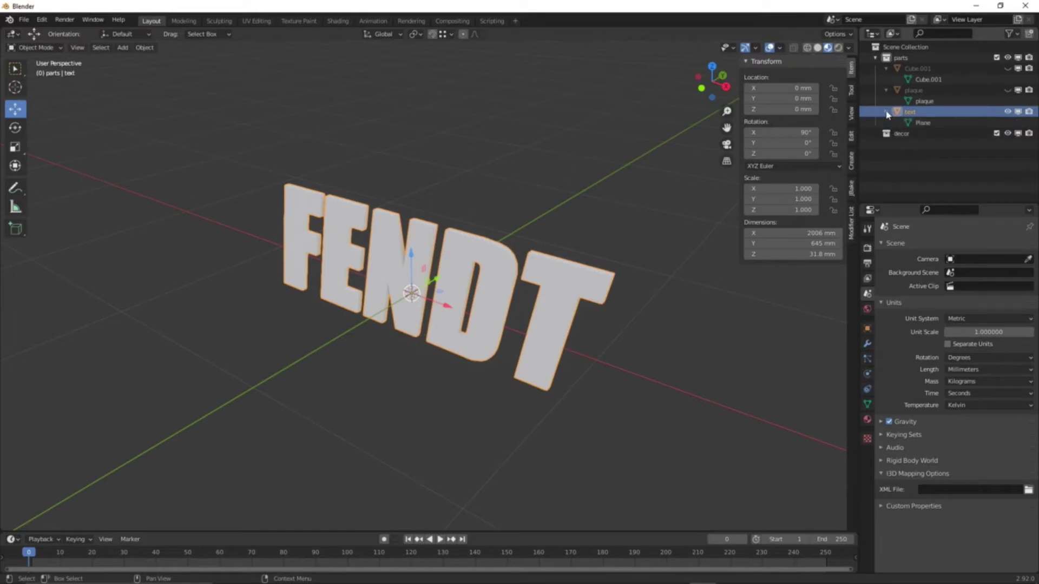
{"action": "left_click", "coordinate": [923, 123]}
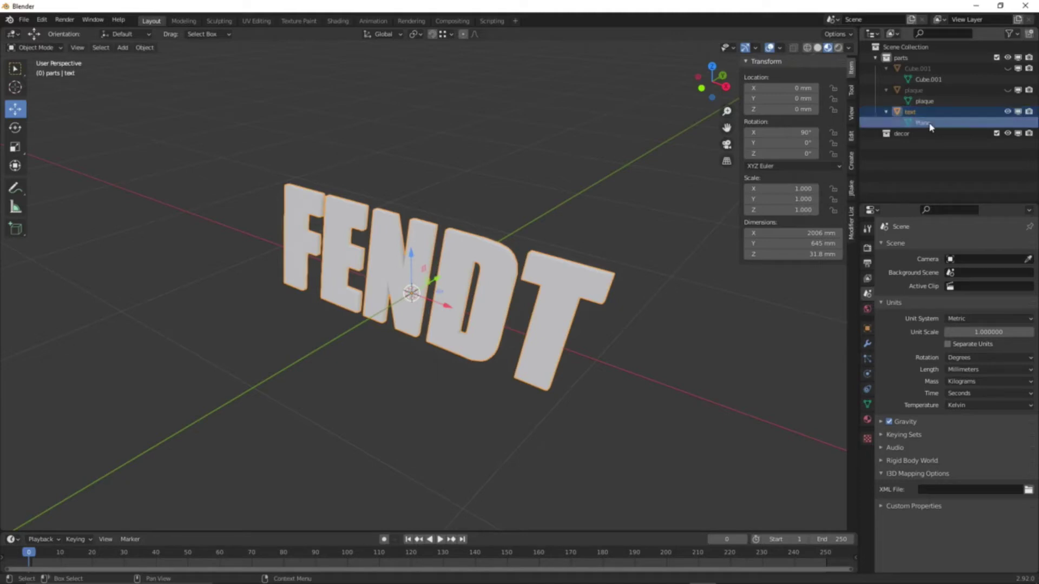
{"action": "double_click", "coordinate": [931, 126]}
{"action": "type", "text": "text.001"}
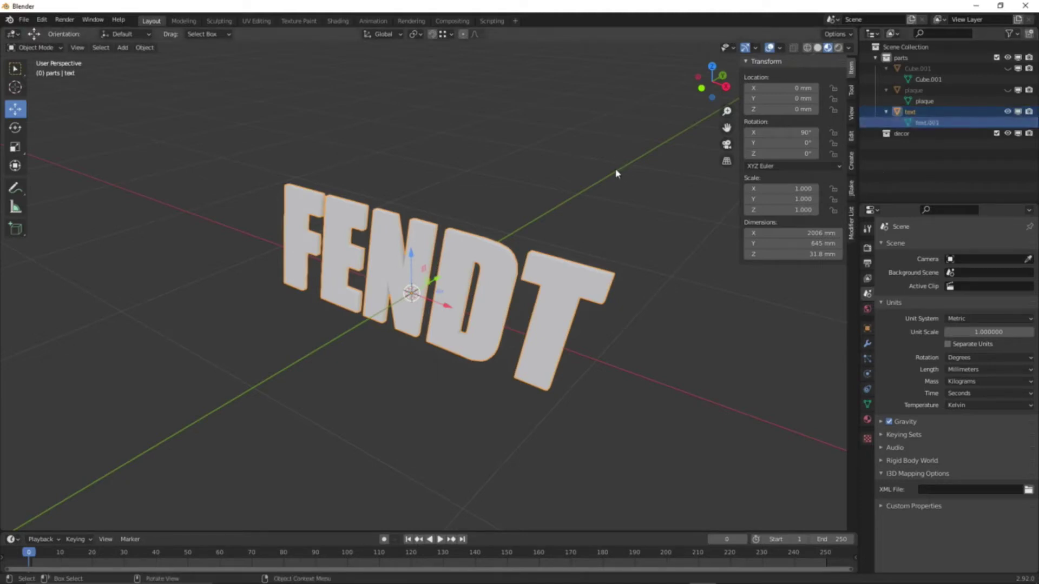
{"action": "left_click", "coordinate": [621, 173]}
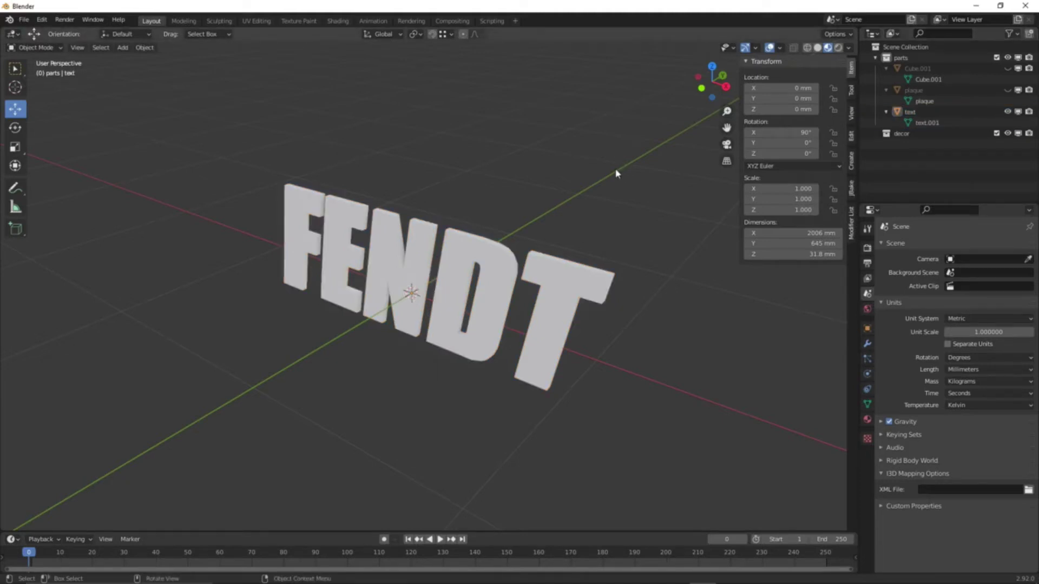
- Unhide Cube.001 and the plaque, and scale the text object uniformly by about 0.093 in front view
{"action": "left_click", "coordinate": [1007, 68]}
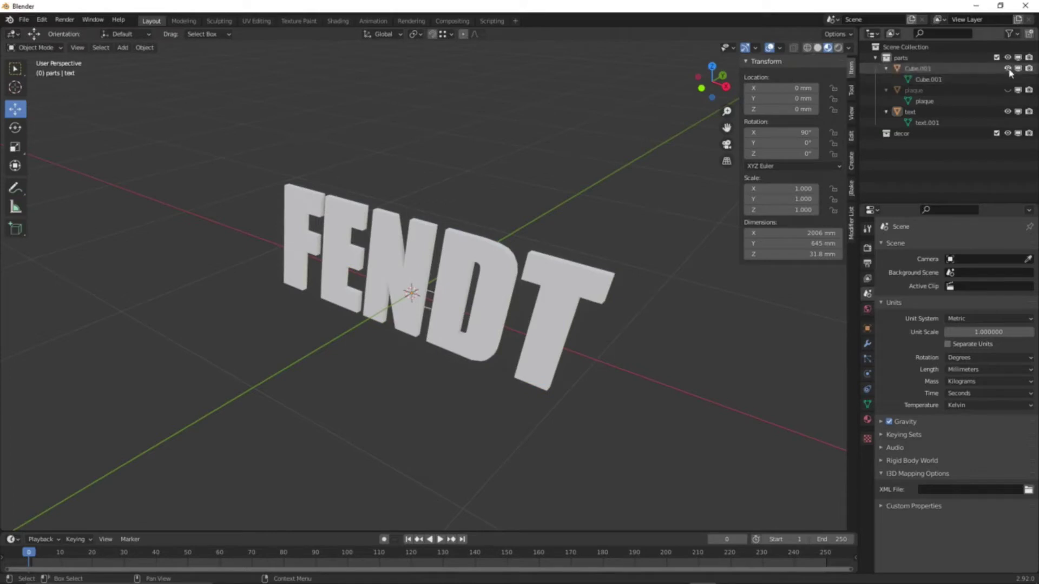
{"action": "left_click", "coordinate": [1008, 90]}
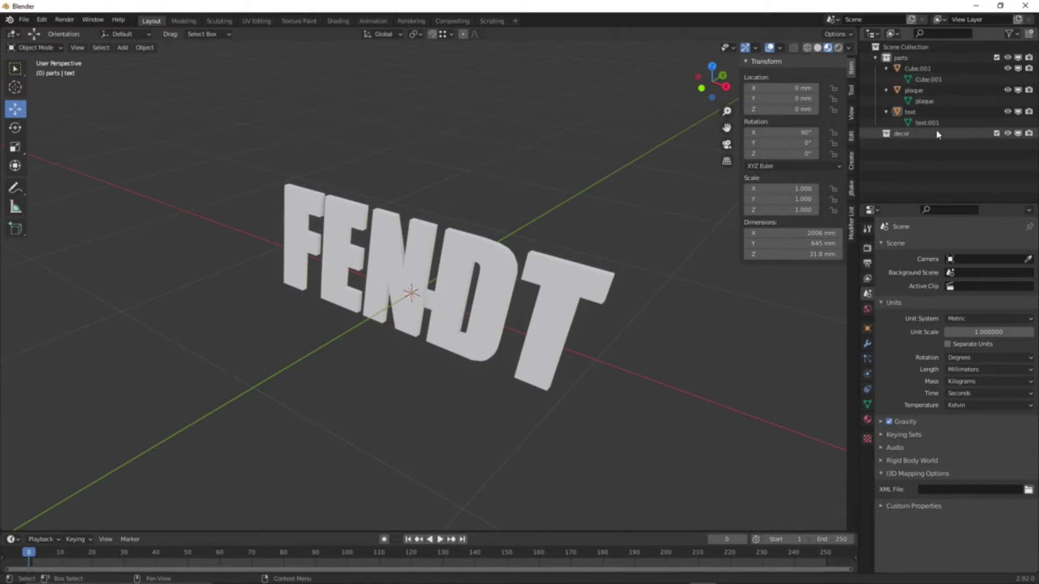
{"action": "left_click", "coordinate": [910, 112]}
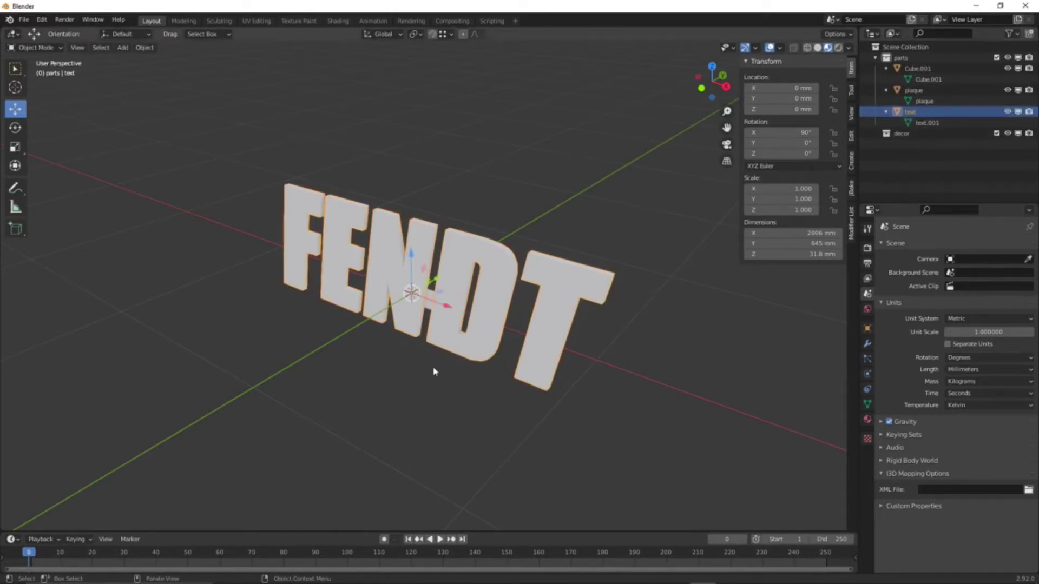
{"action": "key", "text": "KP_1"}
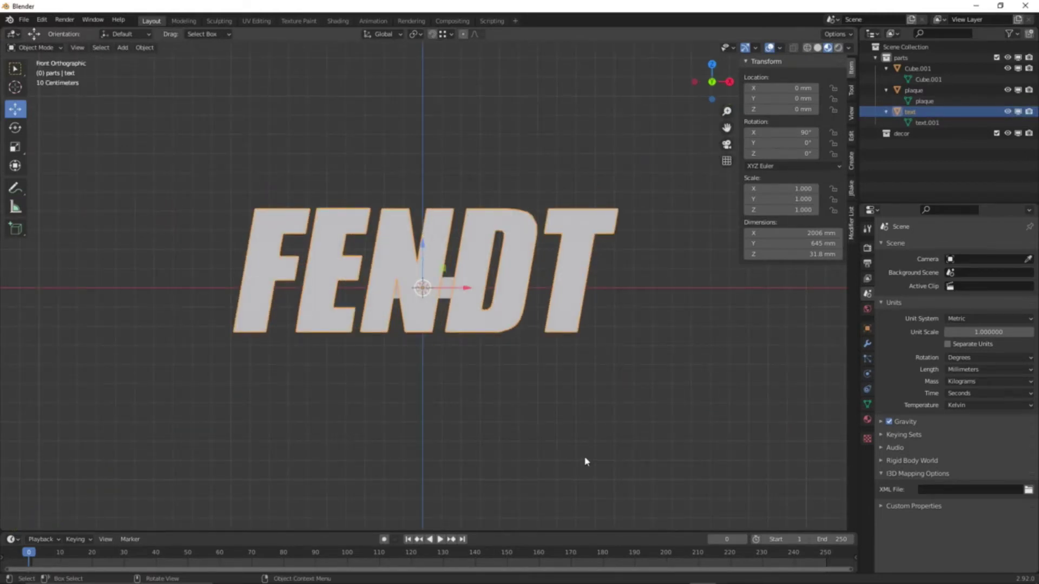
{"action": "key", "text": "s"}
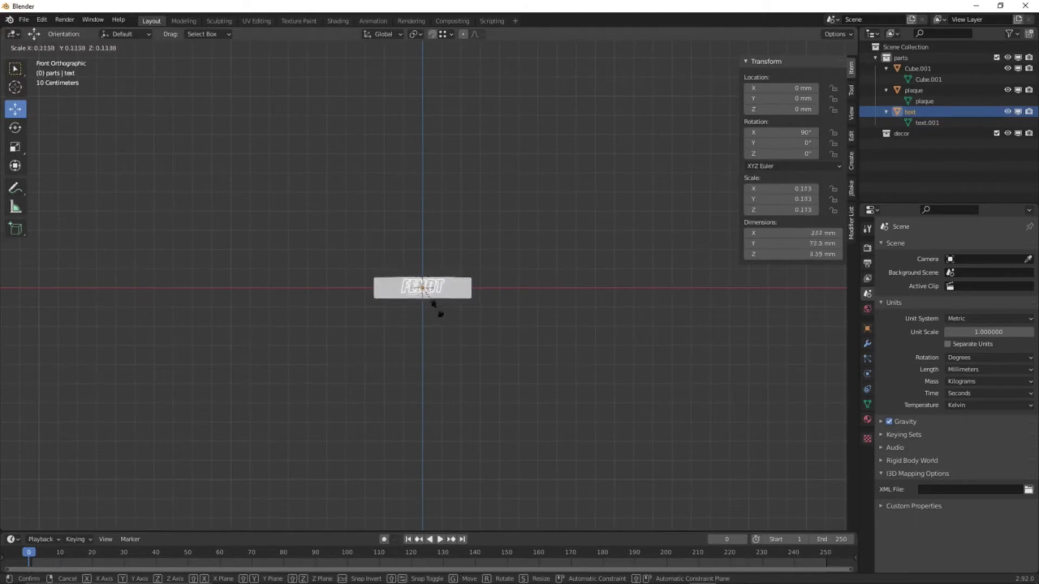
{"action": "left_click", "coordinate": [436, 310]}
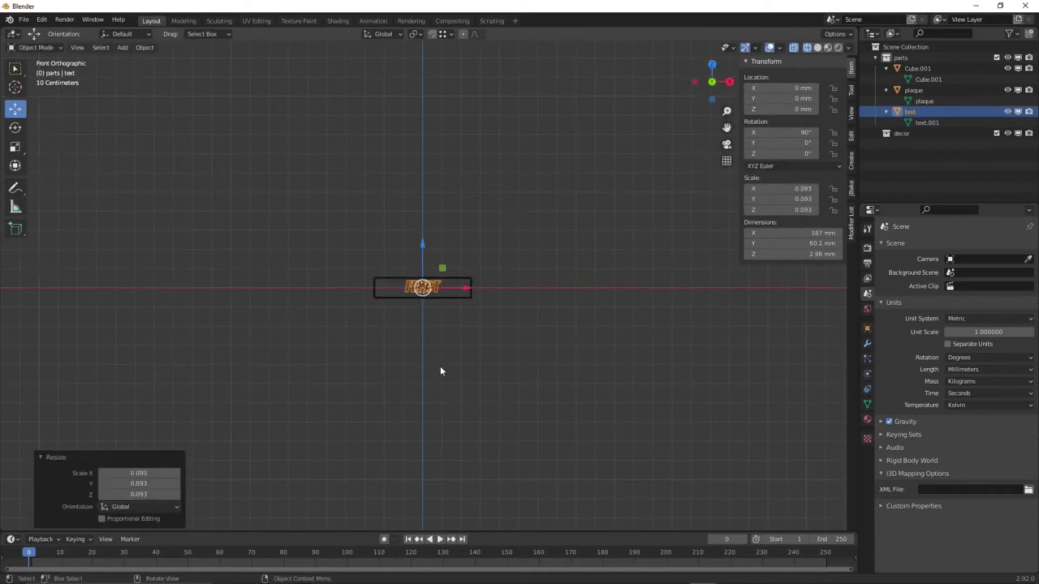
- Lower the text about 9.11 mm along Z and stretch it along X by a factor of about 1.97
{"action": "scroll", "coordinate": [440, 372], "scroll_direction": "up", "scroll_amount": 10}
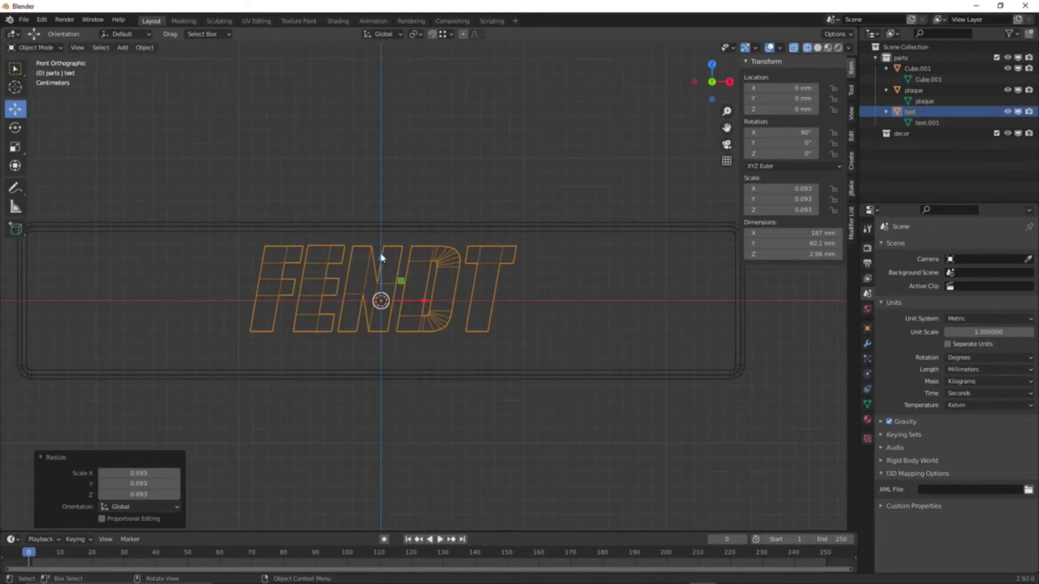
{"action": "left_click_drag", "start_coordinate": [384, 261], "coordinate": [393, 277]}
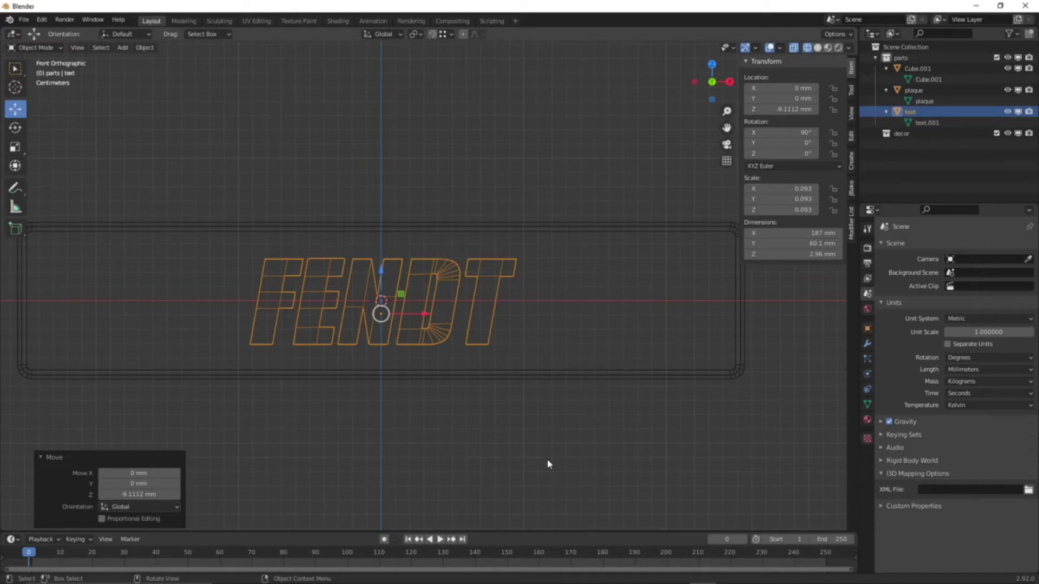
{"action": "key", "text": "s"}
{"action": "key", "text": "x"}
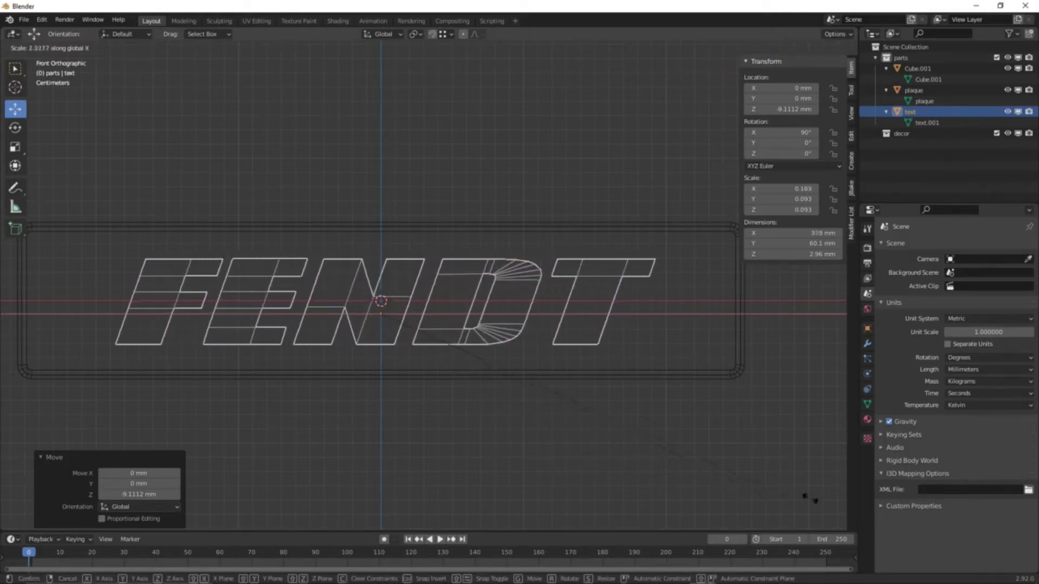
{"action": "left_click", "coordinate": [780, 480]}
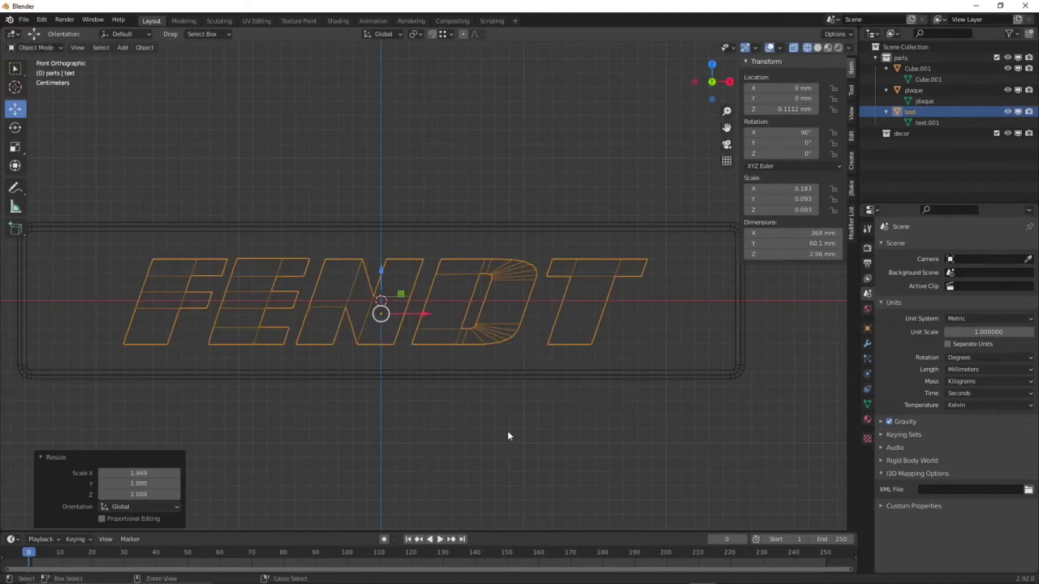
- Apply the text object's rotation and scale, and set its origin to the 3D cursor
{"action": "key", "text": "ctrl+a"}
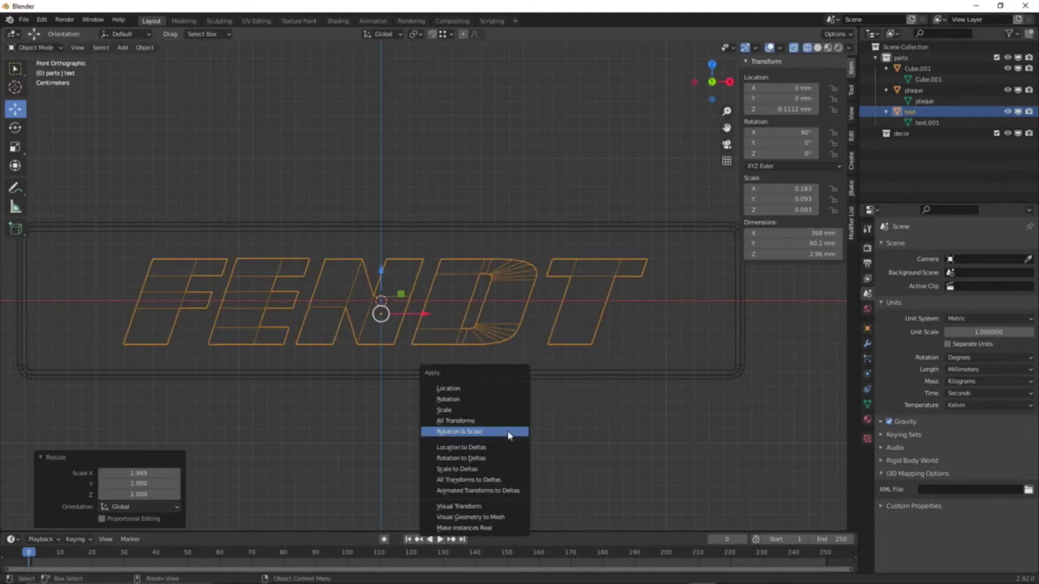
{"action": "left_click", "coordinate": [509, 436]}
{"action": "right_click", "coordinate": [509, 436]}
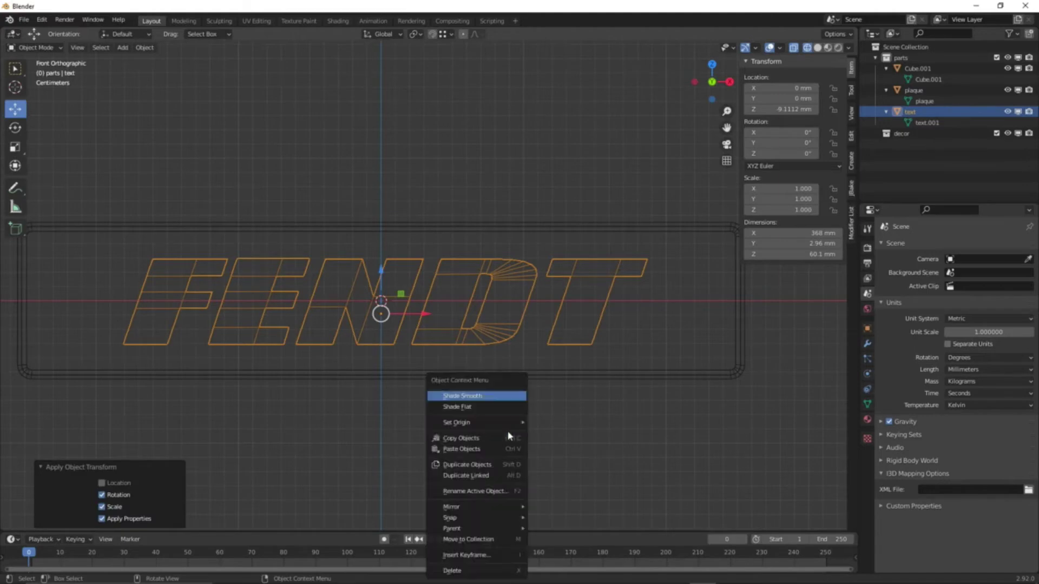
{"action": "mouse_move", "coordinate": [495, 424]}
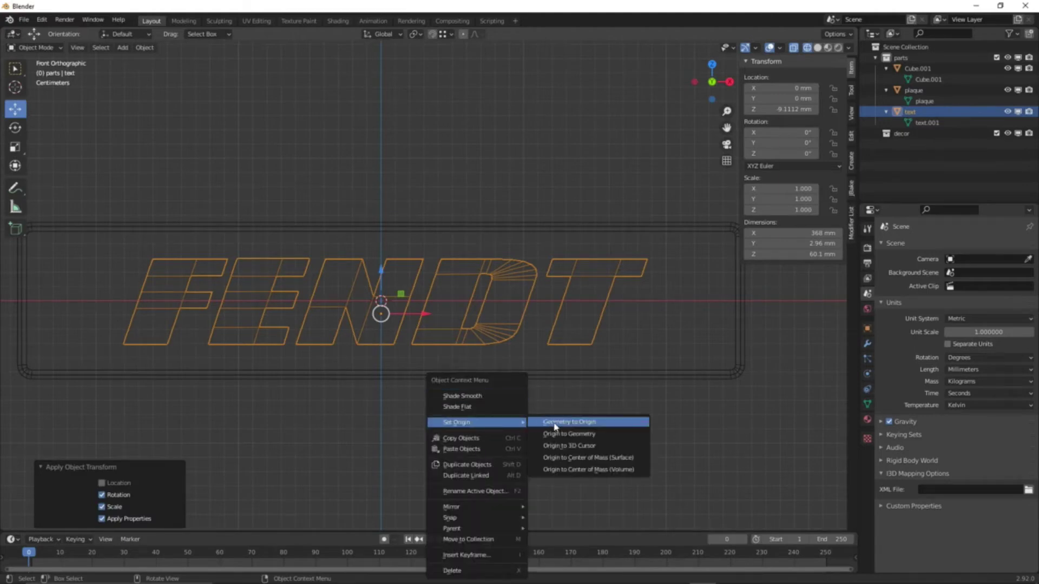
{"action": "left_click", "coordinate": [573, 447]}
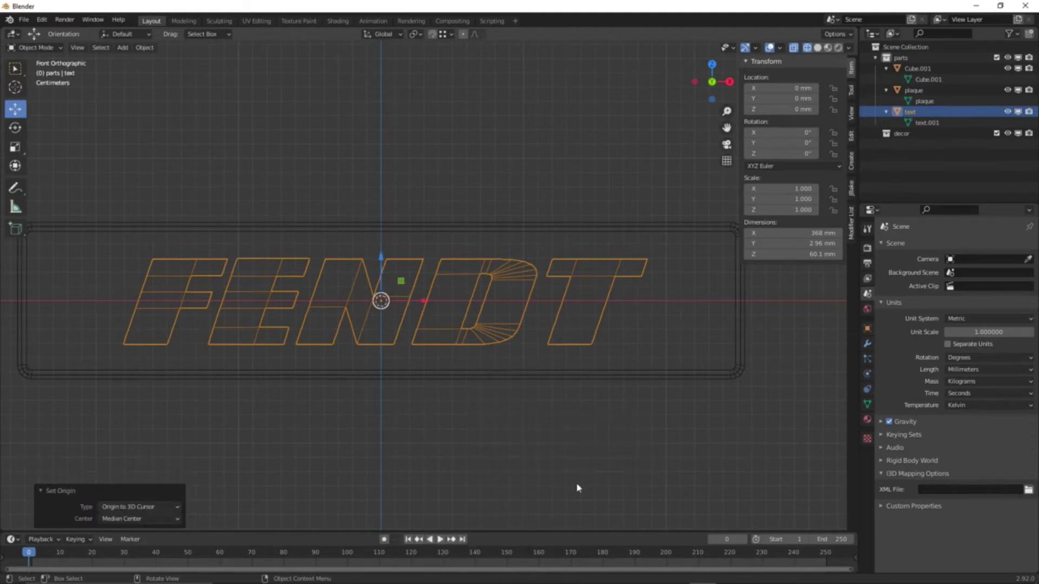
- Move the text about 2.13 mm in the negative Y direction toward the plaque's front face, working in a top wireframe view
{"action": "left_click", "coordinate": [818, 48]}
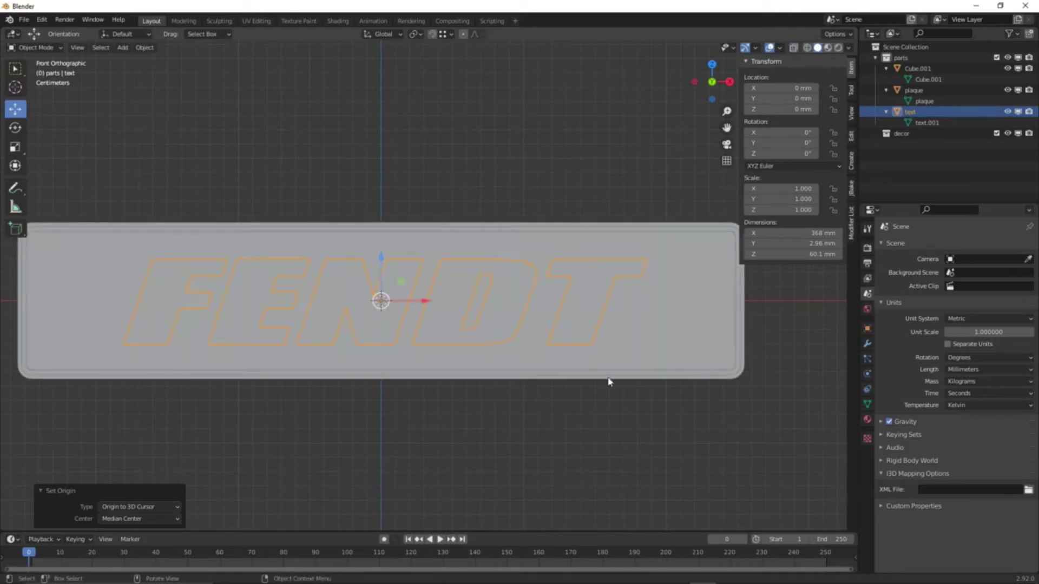
{"action": "mouse_move", "coordinate": [610, 378]}
{"action": "middle_mouse_down"}
{"action": "mouse_move", "coordinate": [553, 378]}
{"action": "mouse_move", "coordinate": [515, 394]}
{"action": "middle_mouse_up"}
{"action": "mouse_move", "coordinate": [416, 404]}
{"action": "middle_mouse_down"}
{"action": "mouse_move", "coordinate": [422, 399]}
{"action": "mouse_move", "coordinate": [406, 402]}
{"action": "mouse_move", "coordinate": [429, 397]}
{"action": "middle_mouse_up"}
{"action": "middle_click_drag", "start_coordinate": [262, 349], "coordinate": [288, 360]}
{"action": "key", "text": "KP_7"}
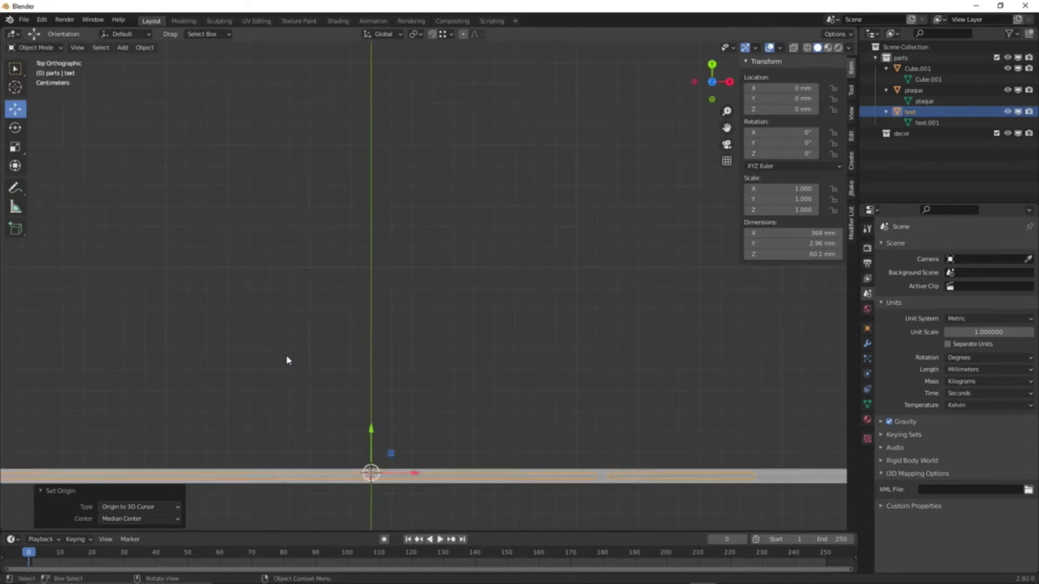
{"action": "left_click", "coordinate": [807, 48]}
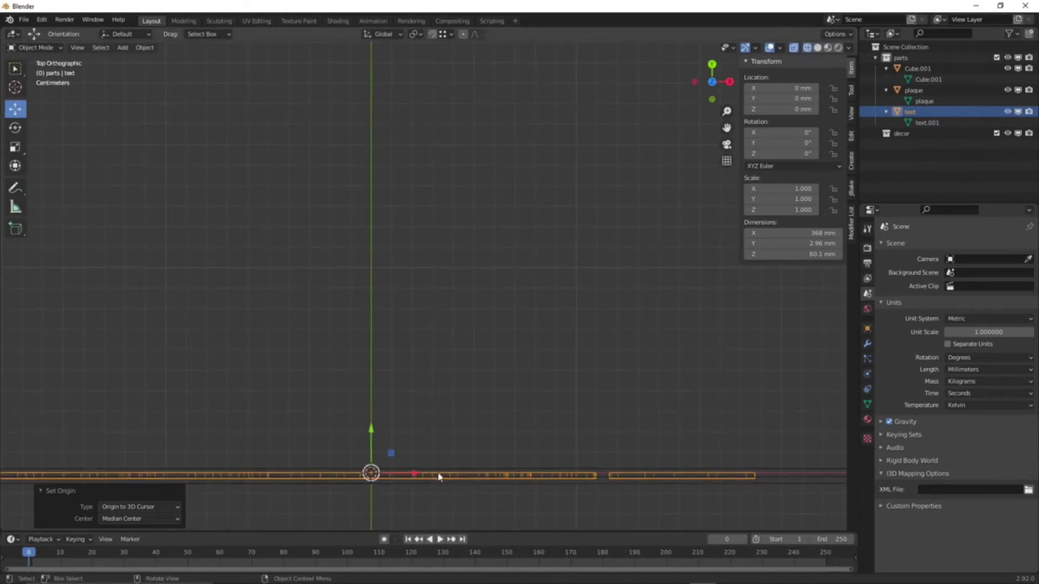
{"action": "middle_click_drag", "start_coordinate": [436, 474], "coordinate": [437, 441], "text": "shift"}
{"action": "scroll", "coordinate": [437, 441], "scroll_direction": "up", "scroll_amount": 5}
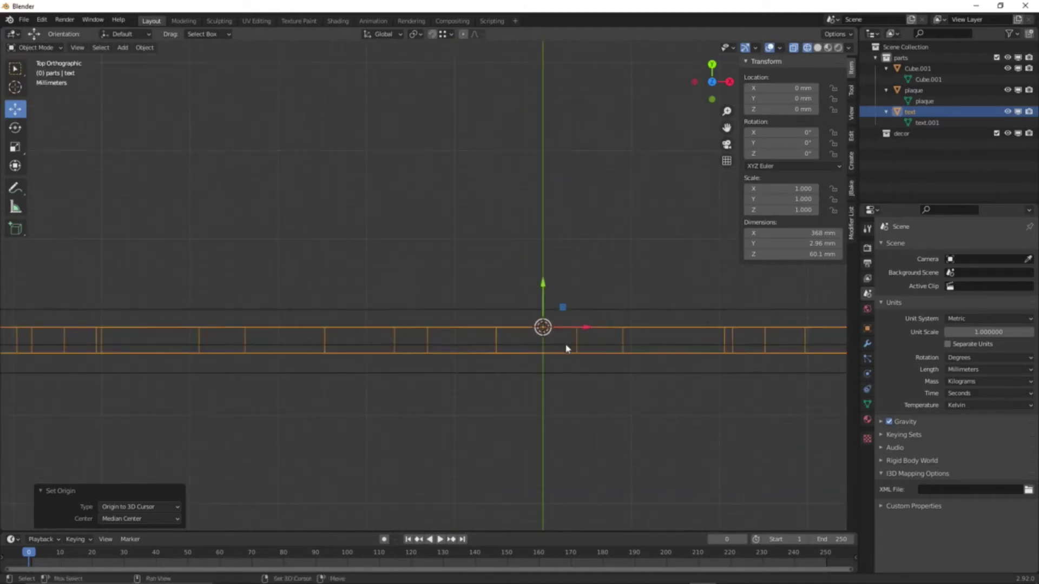
{"action": "middle_click_drag", "start_coordinate": [567, 348], "coordinate": [468, 237], "text": "shift"}
{"action": "scroll", "coordinate": [447, 274], "scroll_direction": "up", "scroll_amount": 3}
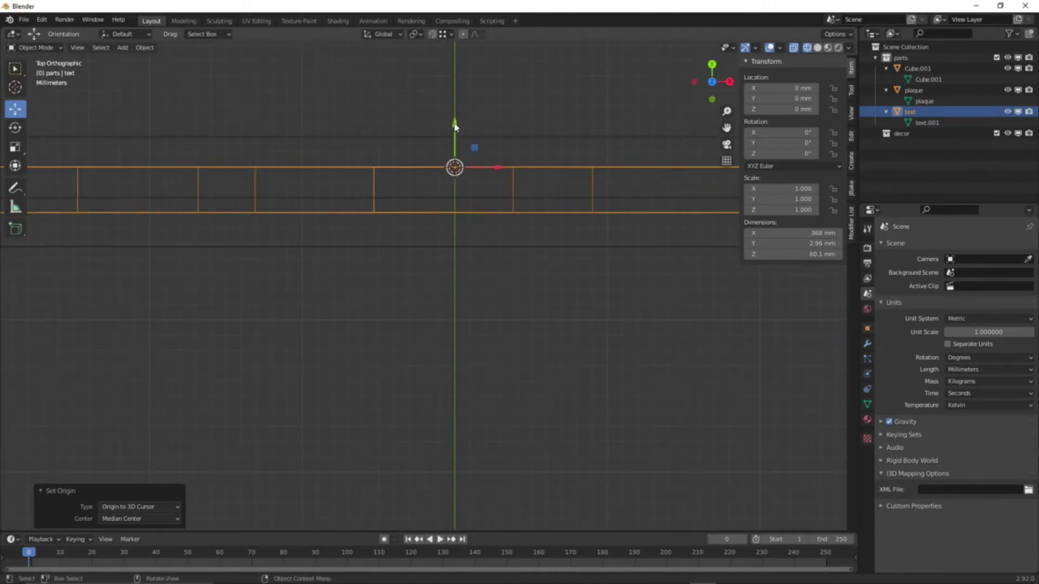
{"action": "left_click_drag", "start_coordinate": [456, 130], "coordinate": [466, 168]}
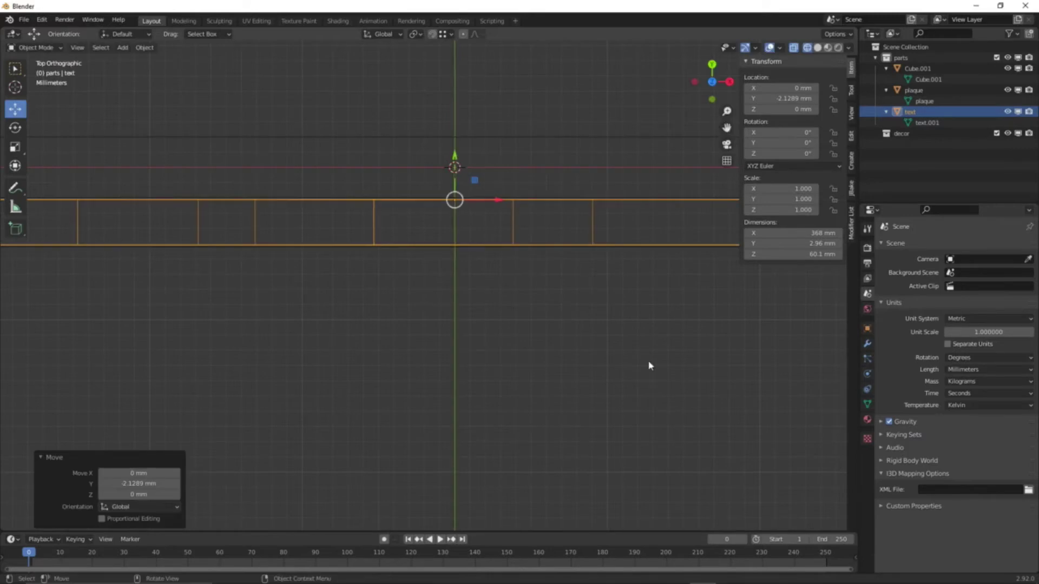
- Switch the viewport to solid shading and examine how the text sits on the plaque
{"action": "middle_click_drag", "start_coordinate": [650, 364], "coordinate": [590, 305]}
{"action": "scroll", "coordinate": [590, 305], "scroll_direction": "down", "scroll_amount": 4}
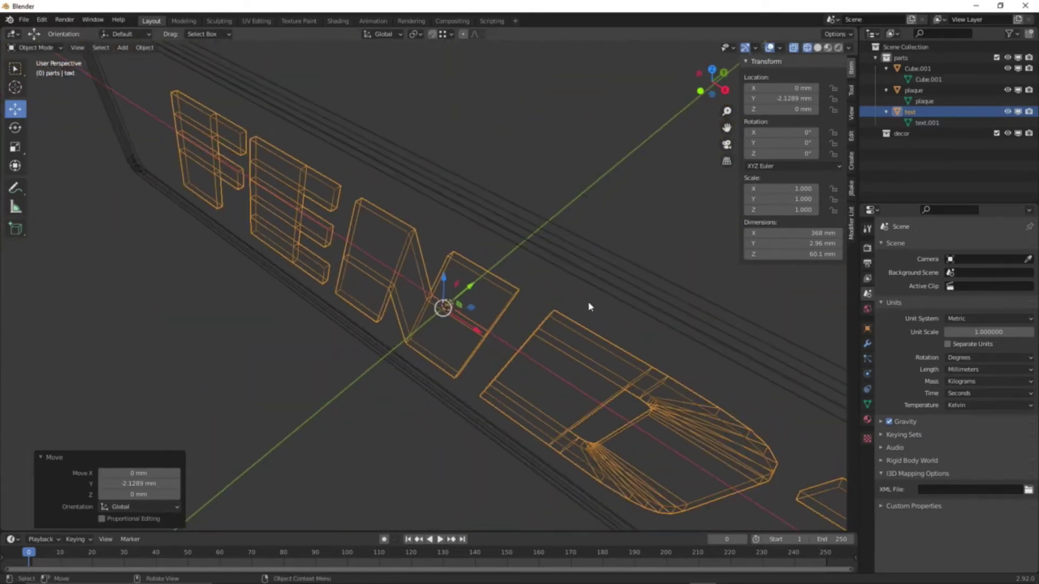
{"action": "left_click", "coordinate": [818, 48]}
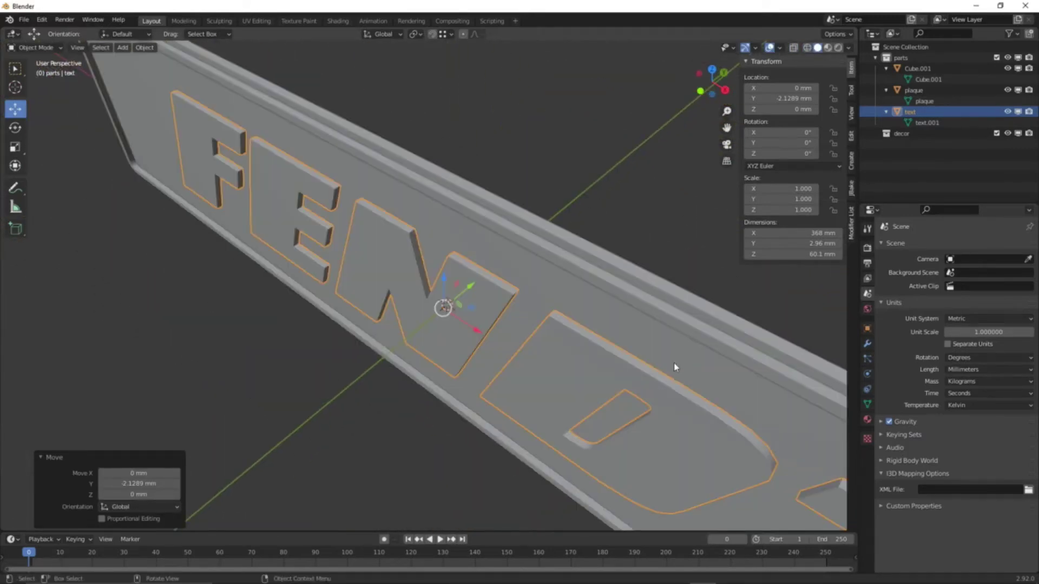
{"action": "mouse_move", "coordinate": [673, 363]}
{"action": "middle_mouse_down"}
{"action": "mouse_move", "coordinate": [651, 348]}
{"action": "mouse_move", "coordinate": [631, 372]}
{"action": "mouse_move", "coordinate": [520, 285]}
{"action": "mouse_move", "coordinate": [471, 319]}
{"action": "mouse_move", "coordinate": [532, 315]}
{"action": "middle_mouse_up"}
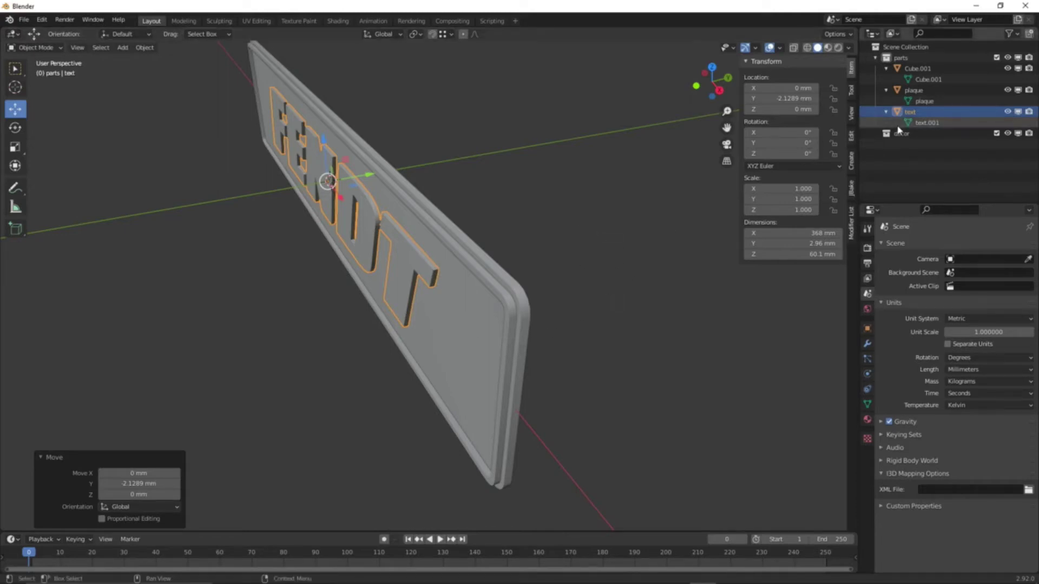
- Hide the Cube.001 frame and the plaque so that only the text object is shown
{"action": "left_click", "coordinate": [1008, 68]}
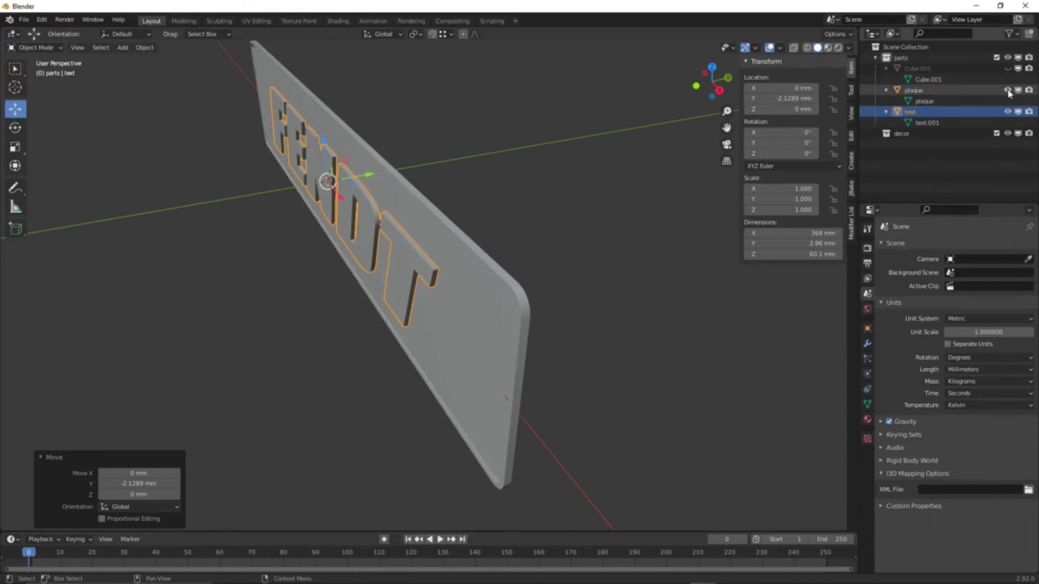
{"action": "left_click", "coordinate": [1008, 89]}
{"action": "middle_click_drag", "start_coordinate": [531, 367], "coordinate": [406, 339]}
{"action": "scroll", "coordinate": [406, 339], "scroll_direction": "up", "scroll_amount": 3}
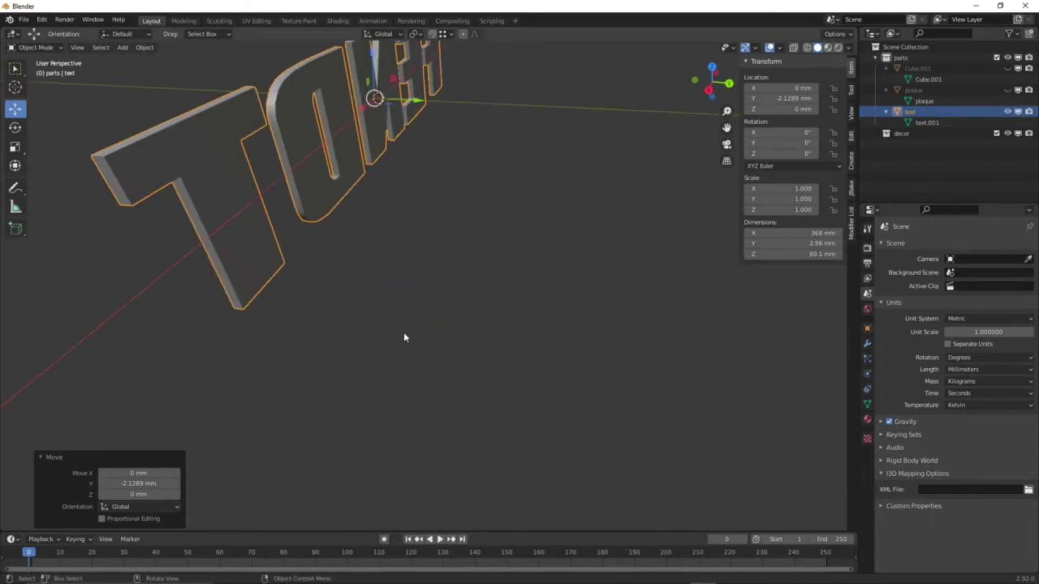
- Select all the back faces of the FENDT lettering in the back view of its mesh and delete those faces
{"action": "key", "text": "Tab"}
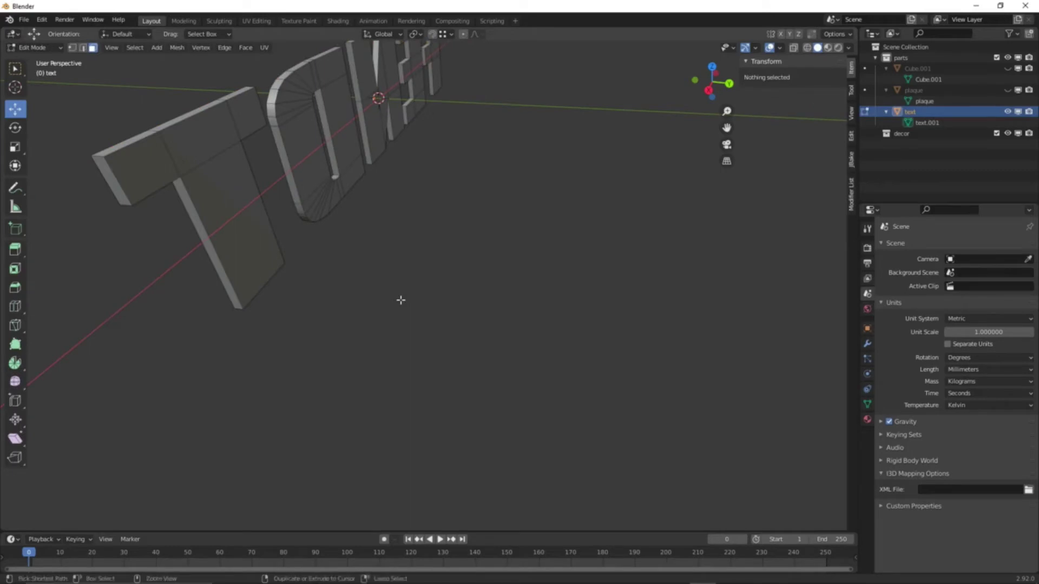
{"action": "key", "text": "ctrl+KP_1"}
{"action": "scroll", "coordinate": [576, 323], "scroll_direction": "down", "scroll_amount": 3}
{"action": "middle_click_drag", "start_coordinate": [576, 323], "coordinate": [487, 343], "text": "shift"}
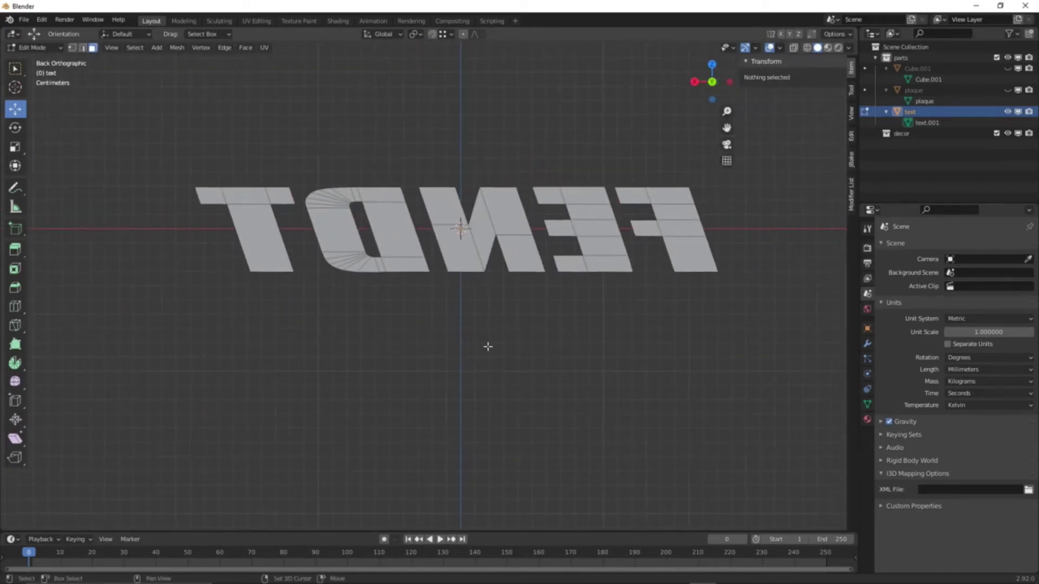
{"action": "key", "text": "c"}
{"action": "scroll", "coordinate": [569, 340], "scroll_direction": "down", "scroll_amount": 3}
{"action": "right_click", "coordinate": [570, 339]}
{"action": "key", "text": "b"}
{"action": "left_click_drag", "start_coordinate": [125, 138], "coordinate": [794, 372]}
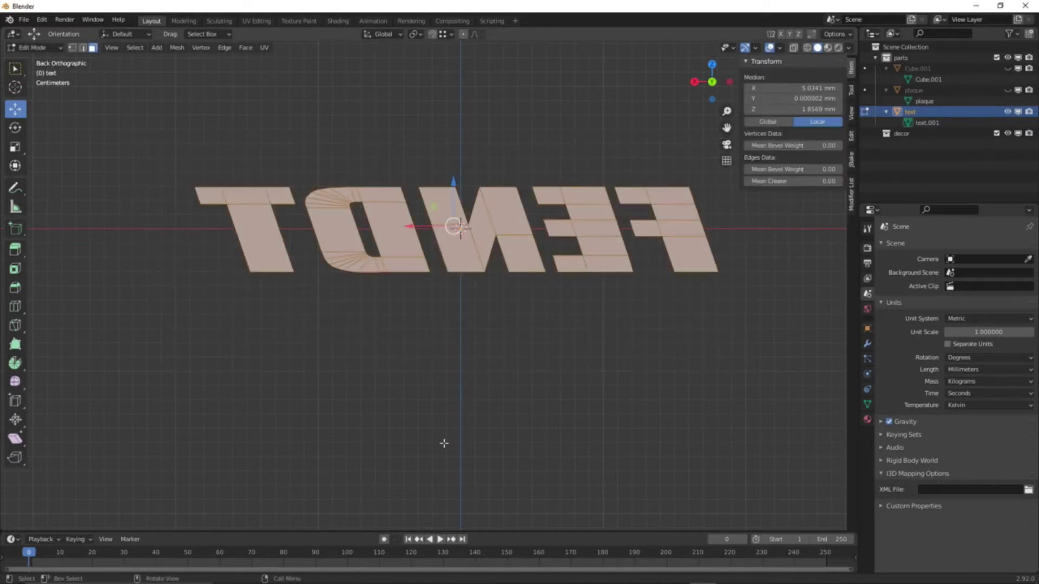
{"action": "middle_click_drag", "start_coordinate": [359, 404], "coordinate": [533, 420]}
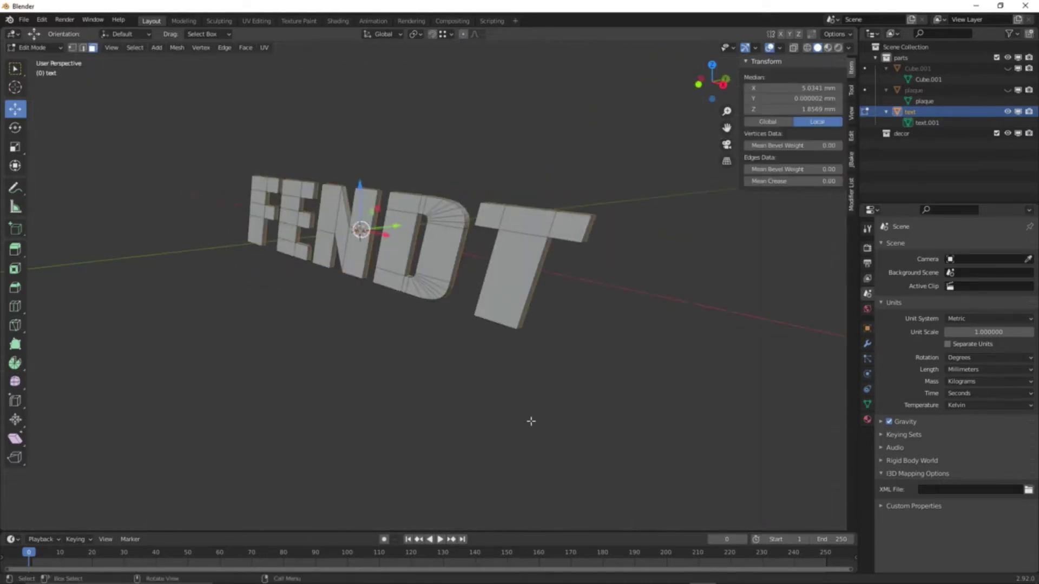
{"action": "key", "text": "x"}
{"action": "left_click", "coordinate": [528, 422]}
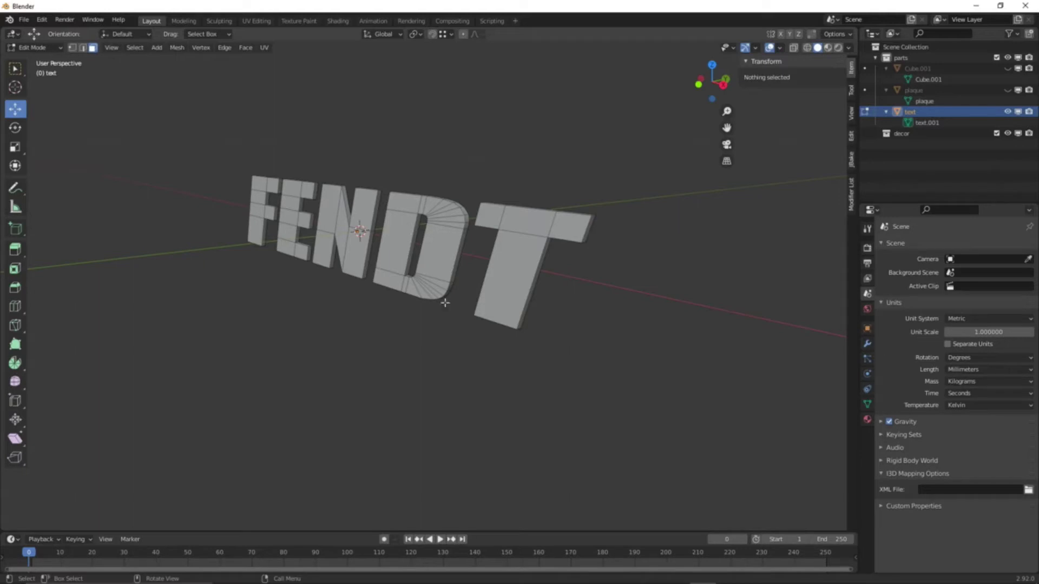
- Turn on the scene statistics overlay, check the lettering's geometry counts, and return to Object Mode
{"action": "key", "text": "a"}
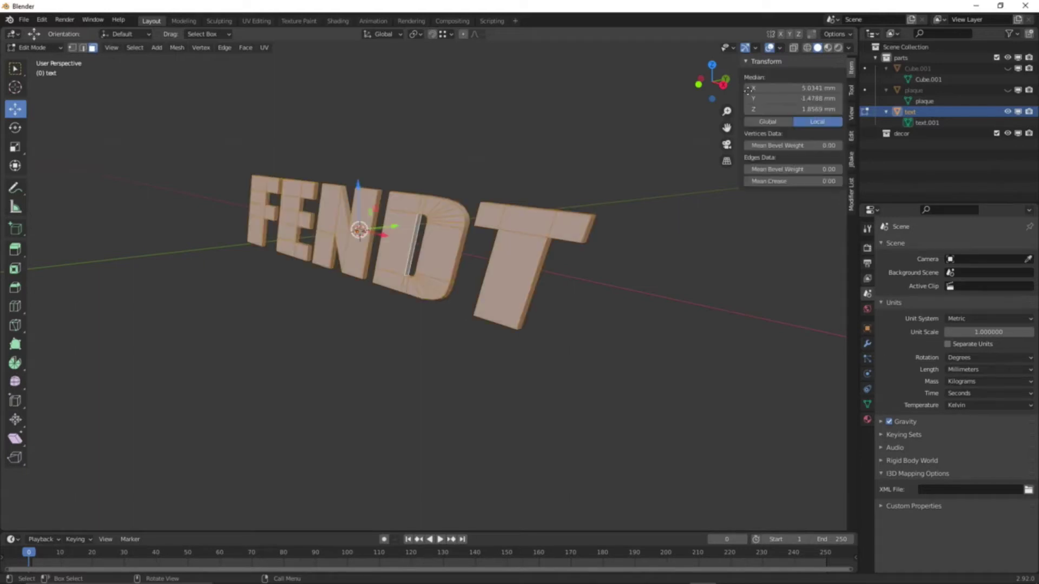
{"action": "left_click", "coordinate": [780, 49]}
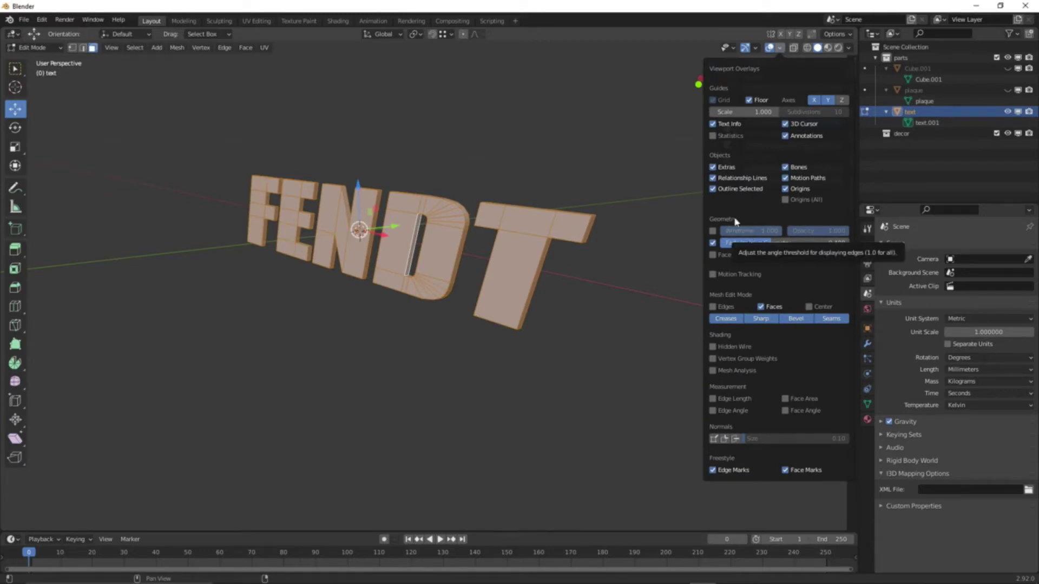
{"action": "left_click", "coordinate": [714, 137]}
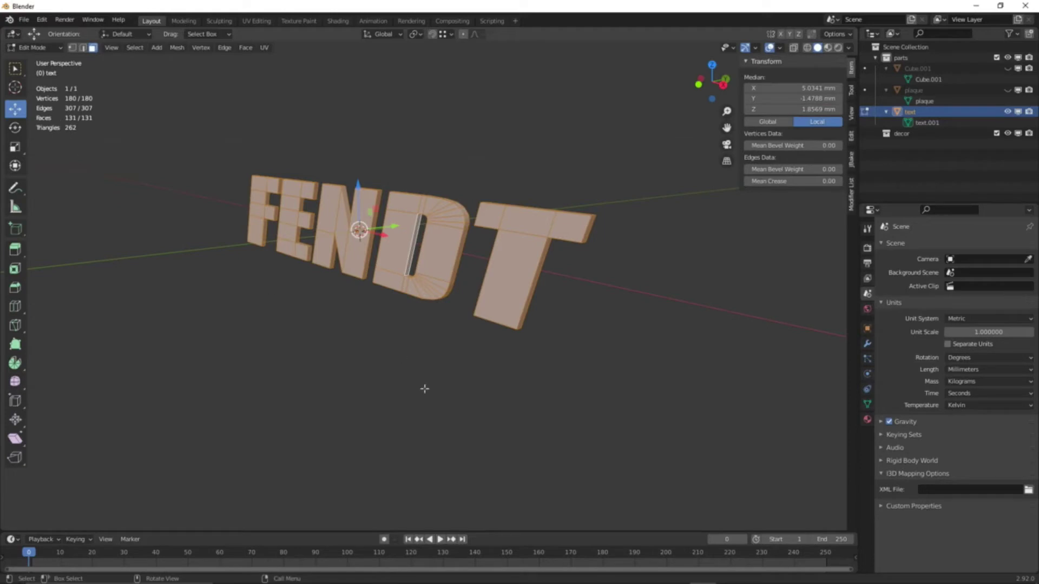
{"action": "left_click", "coordinate": [435, 402]}
{"action": "middle_click_drag", "start_coordinate": [587, 442], "coordinate": [379, 371]}
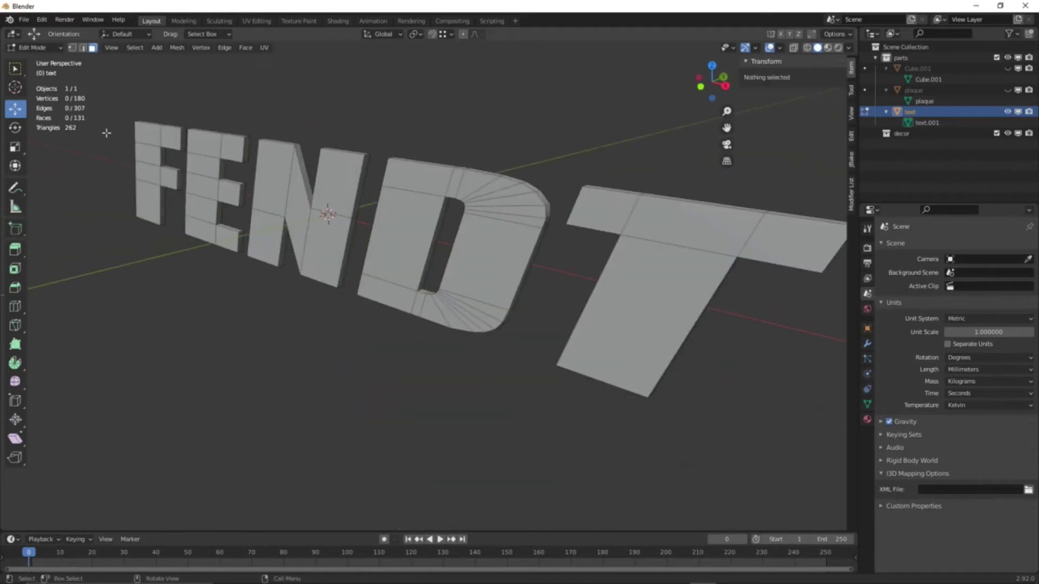
{"action": "middle_click_drag", "start_coordinate": [411, 325], "coordinate": [372, 327]}
{"action": "key", "text": "Tab"}
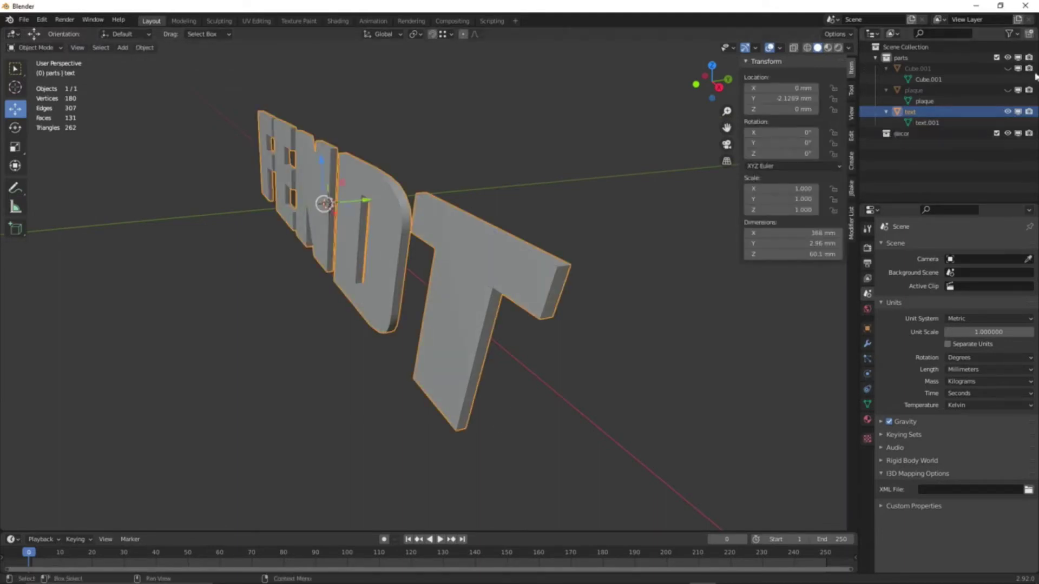
- Unhide the Cube.001 frame around the lettering and view it from behind
{"action": "left_click", "coordinate": [1008, 69]}
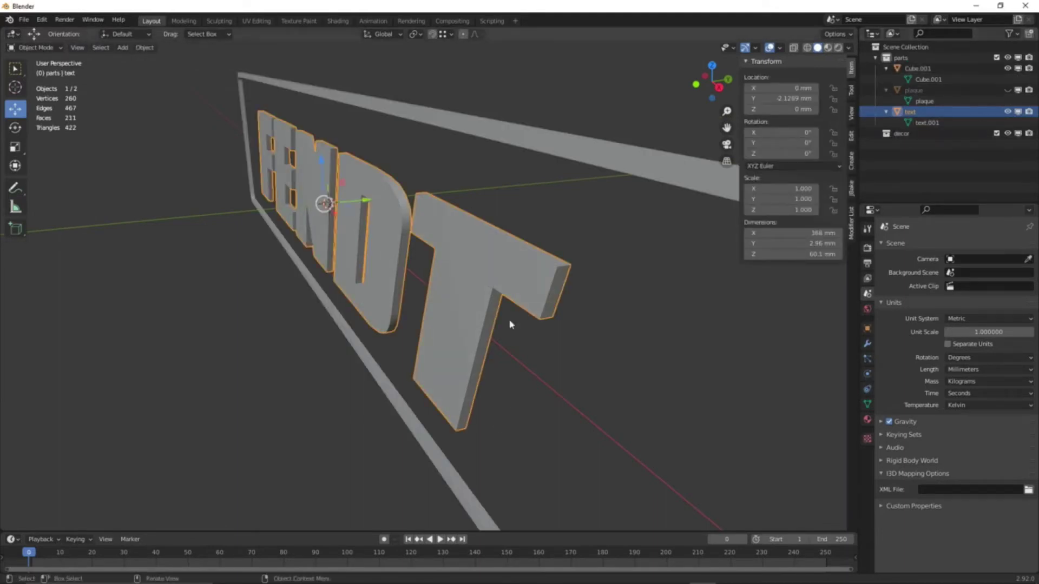
{"action": "middle_click_drag", "start_coordinate": [520, 325], "coordinate": [483, 325]}
{"action": "middle_click_drag", "start_coordinate": [401, 283], "coordinate": [366, 297]}
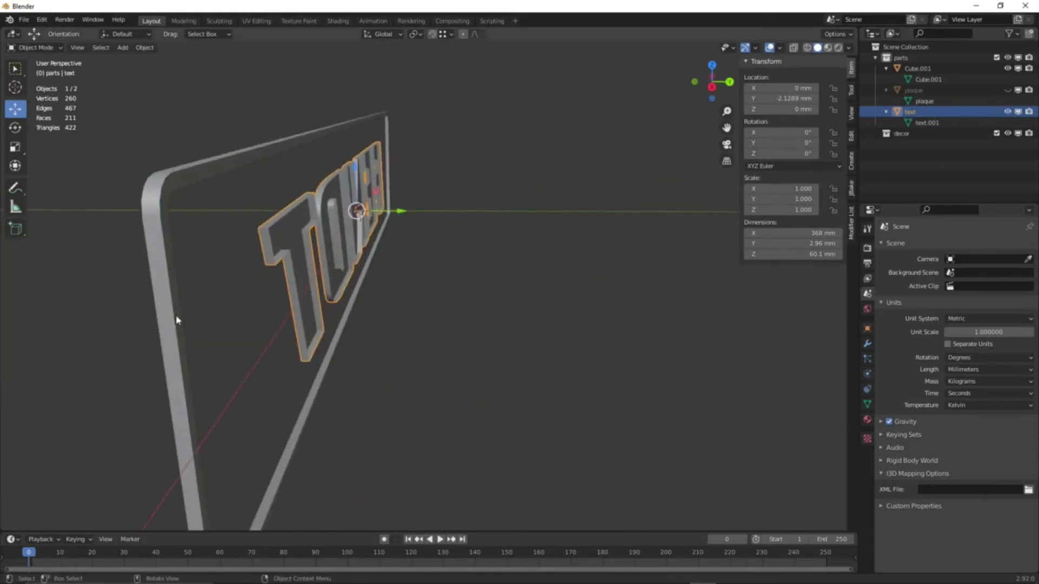
- Select the frame's entire ring of back faces in the back view, delete those faces, and return to Object Mode
{"action": "left_click", "coordinate": [175, 318]}
{"action": "key", "text": "Tab"}
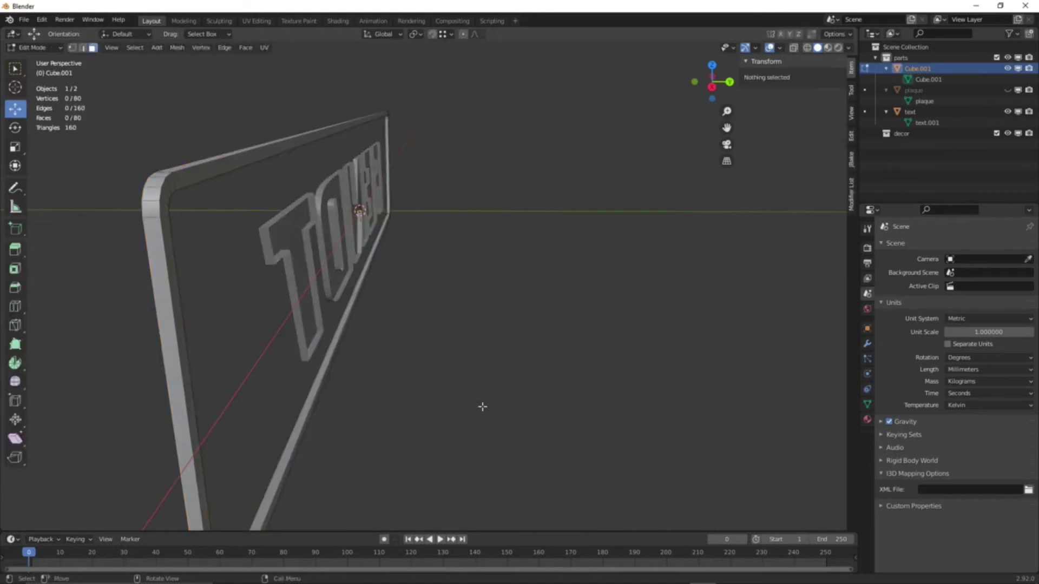
{"action": "key", "text": "ctrl+KP_1"}
{"action": "scroll", "coordinate": [483, 407], "scroll_direction": "down", "scroll_amount": 3}
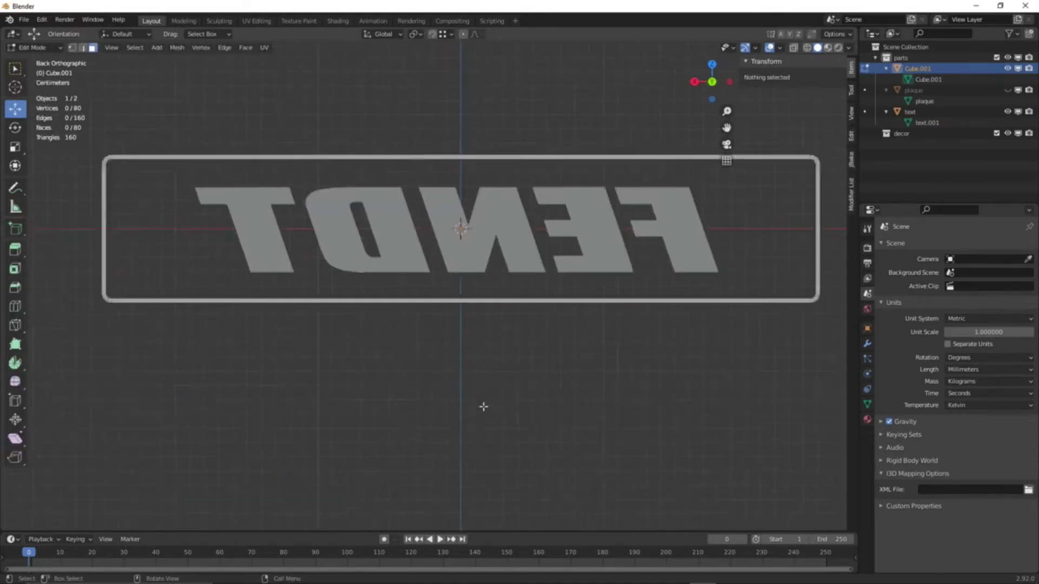
{"action": "key", "text": "c"}
{"action": "mouse_move", "coordinate": [230, 233]}
{"action": "left_mouse_down"}
{"action": "mouse_move", "coordinate": [538, 203]}
{"action": "mouse_move", "coordinate": [630, 242]}
{"action": "mouse_move", "coordinate": [626, 291]}
{"action": "mouse_move", "coordinate": [261, 295]}
{"action": "left_mouse_up"}
{"action": "key", "text": "Escape"}
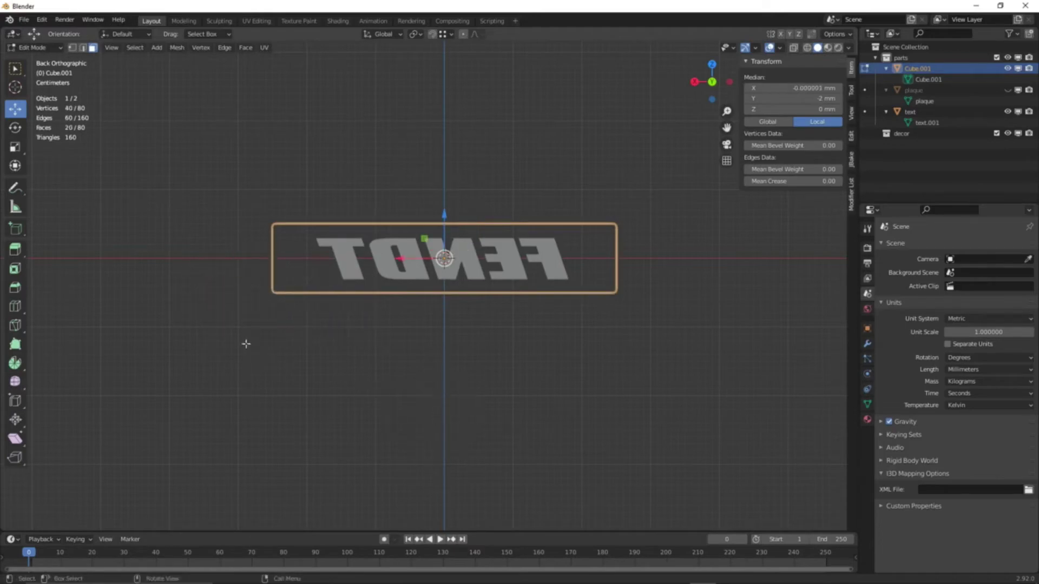
{"action": "mouse_move", "coordinate": [246, 346]}
{"action": "middle_mouse_down"}
{"action": "mouse_move", "coordinate": [379, 371]}
{"action": "mouse_move", "coordinate": [496, 359]}
{"action": "middle_mouse_up"}
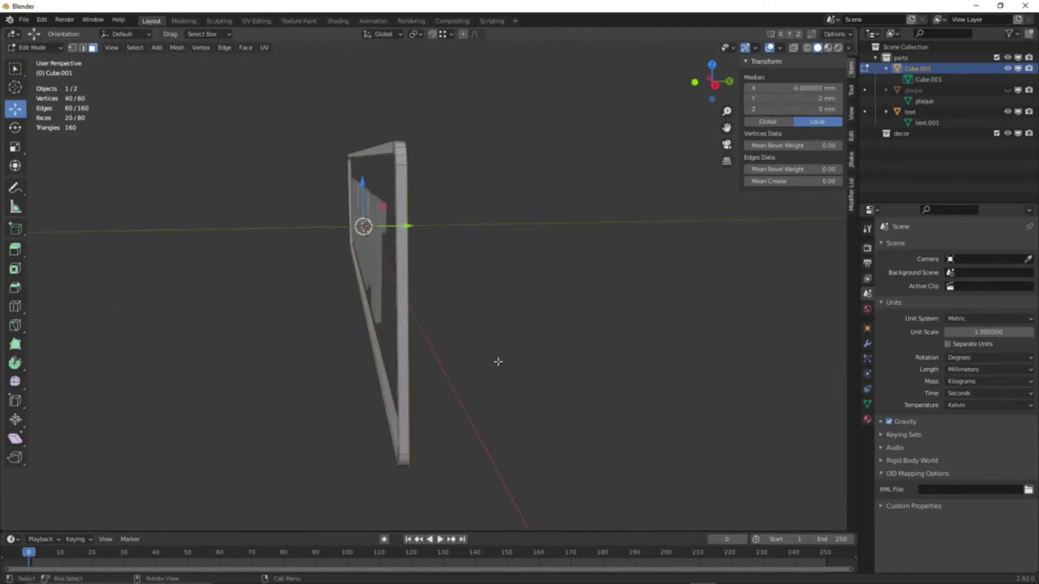
{"action": "key", "text": "x"}
{"action": "left_click", "coordinate": [567, 348]}
{"action": "middle_click_drag", "start_coordinate": [561, 364], "coordinate": [358, 332]}
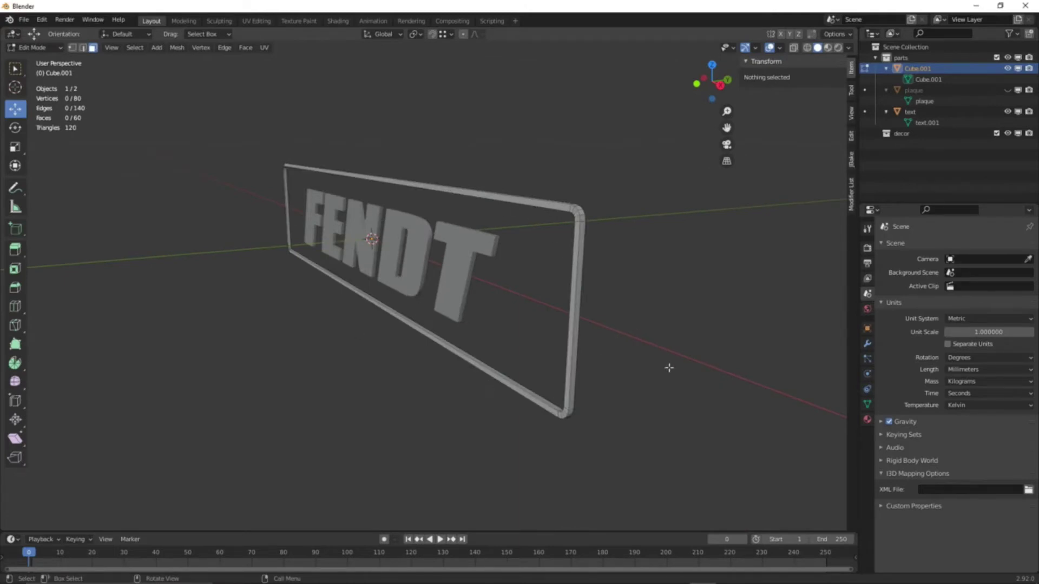
{"action": "key", "text": "Tab"}
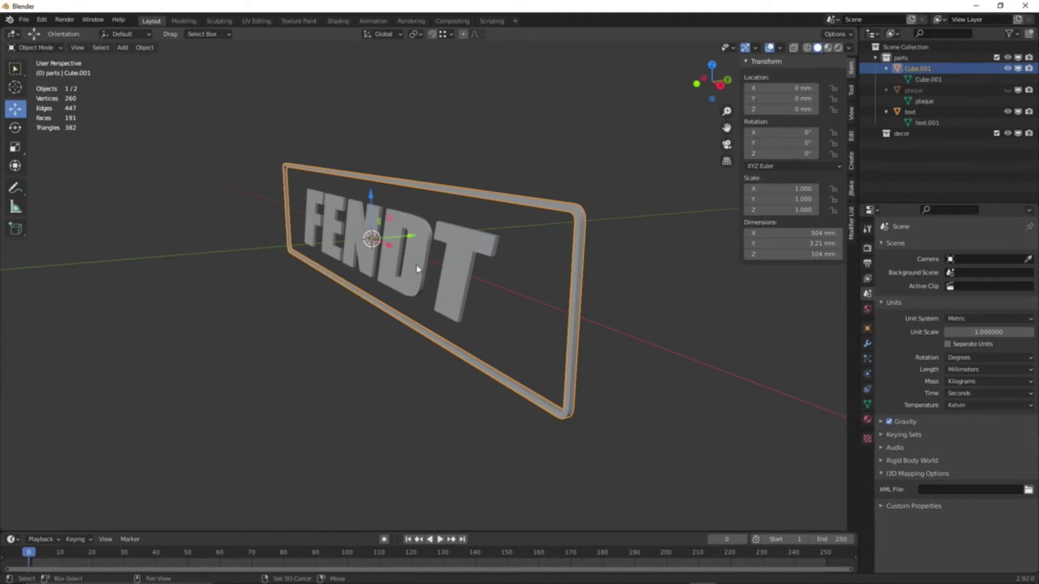
- Join the Cube.001 frame into the text object
{"action": "left_click", "coordinate": [416, 269], "text": "shift"}
{"action": "right_click", "coordinate": [677, 340]}
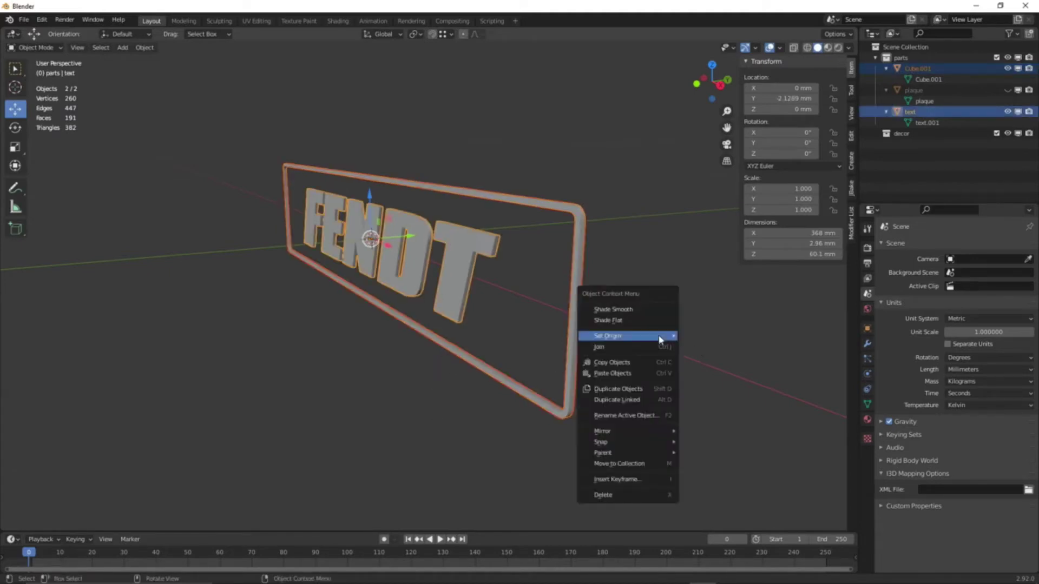
{"action": "mouse_move", "coordinate": [660, 340]}
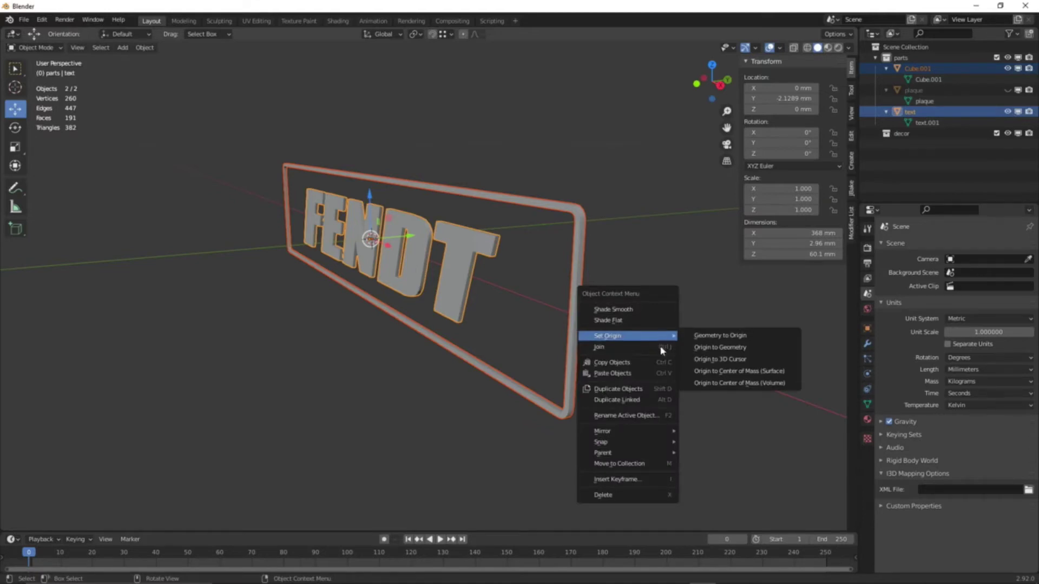
{"action": "left_click", "coordinate": [660, 346]}
- Set the joined text object's origin to the 3D cursor and deselect it
{"action": "right_click", "coordinate": [629, 362]}
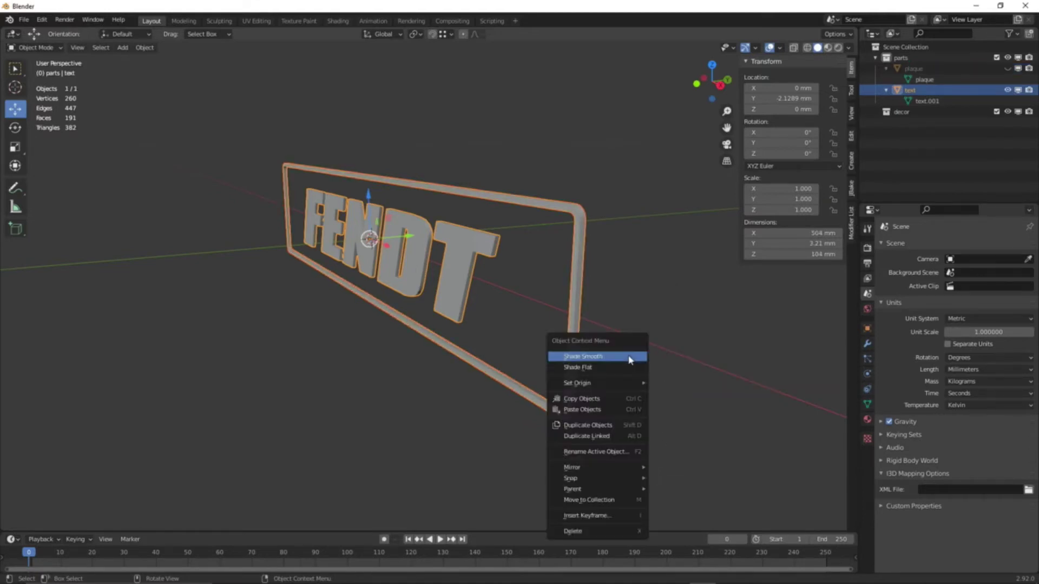
{"action": "mouse_move", "coordinate": [622, 383]}
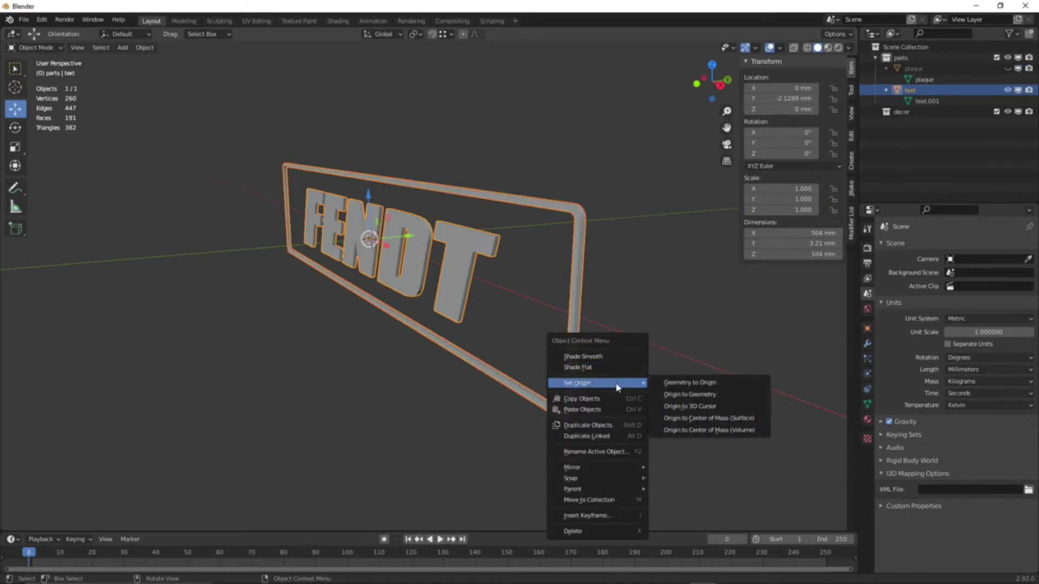
{"action": "left_click", "coordinate": [704, 405]}
{"action": "left_click", "coordinate": [690, 457]}
{"action": "mouse_move", "coordinate": [690, 456]}
{"action": "middle_mouse_down"}
{"action": "mouse_move", "coordinate": [627, 453]}
{"action": "mouse_move", "coordinate": [675, 460]}
{"action": "middle_mouse_up"}
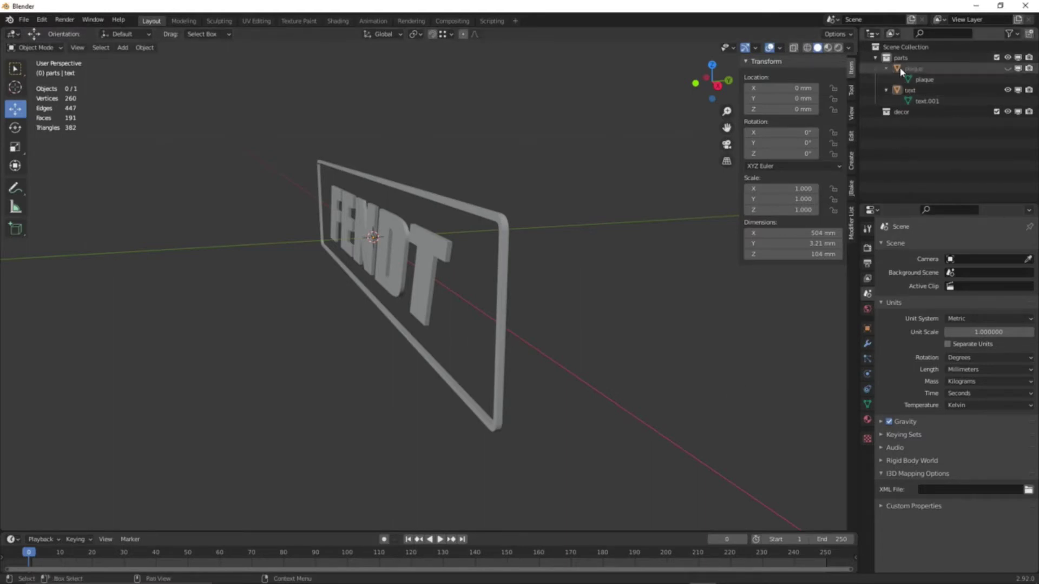
- Unhide the plaque and save the file as plaqueText.blend in the tuto_plaques folder
{"action": "left_click", "coordinate": [1006, 69]}
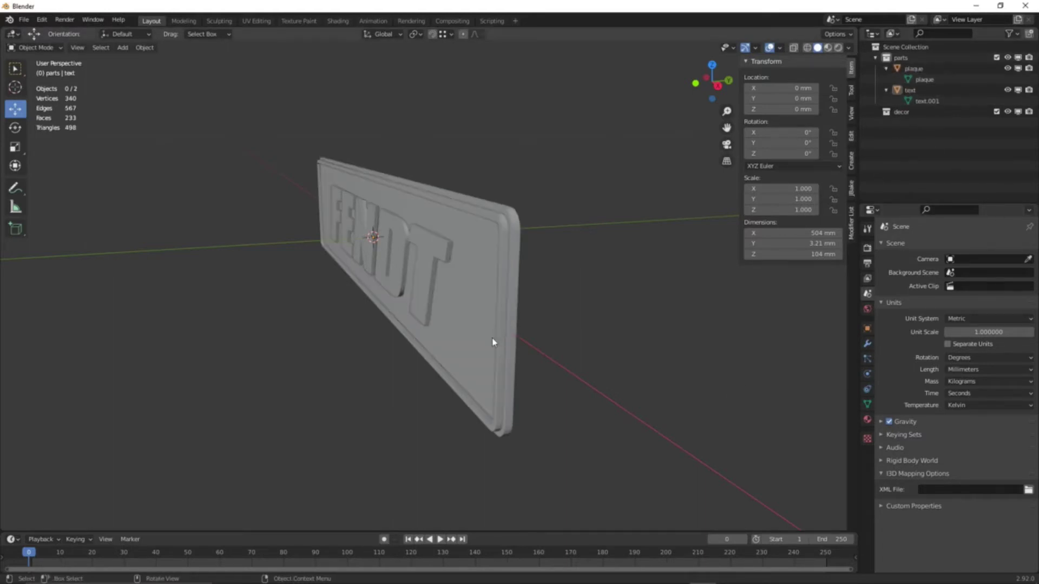
{"action": "middle_click_drag", "start_coordinate": [494, 341], "coordinate": [516, 347]}
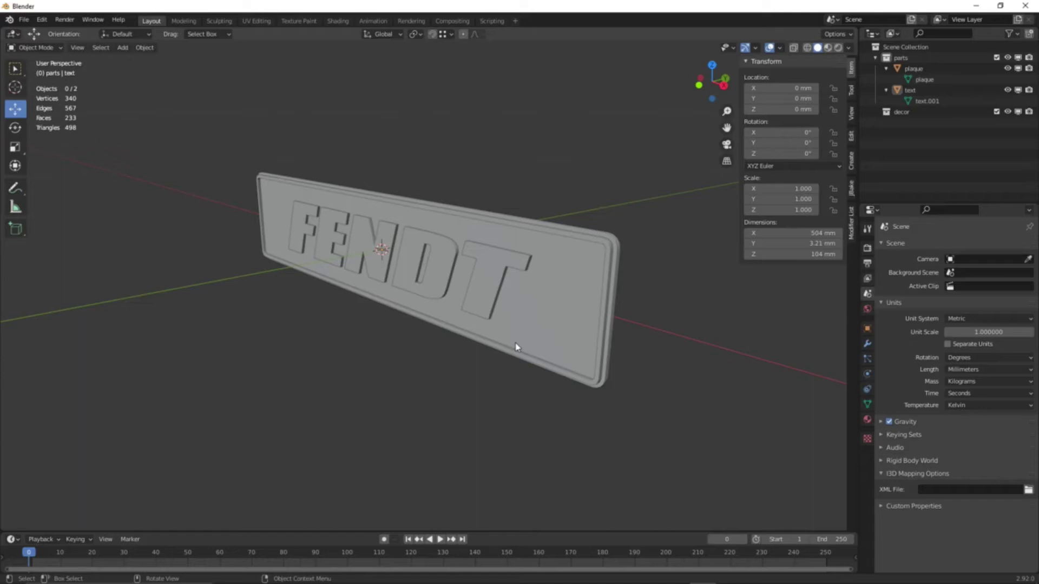
{"action": "key", "text": "ctrl+s"}
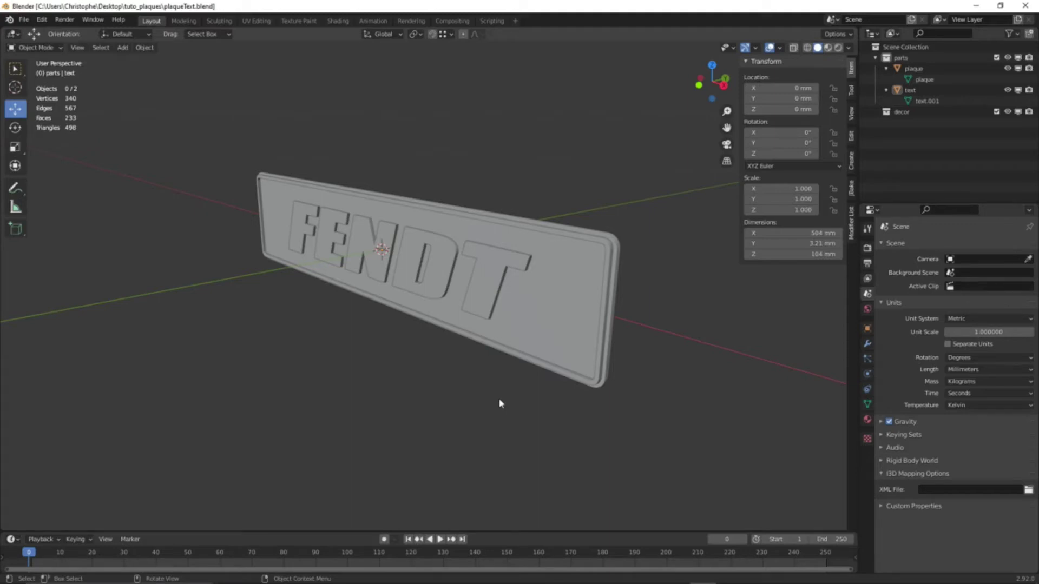
- Rename the text object's mesh data to "text", keeping the object's own name
{"action": "left_click", "coordinate": [913, 92]}
{"action": "double_click", "coordinate": [914, 92]}
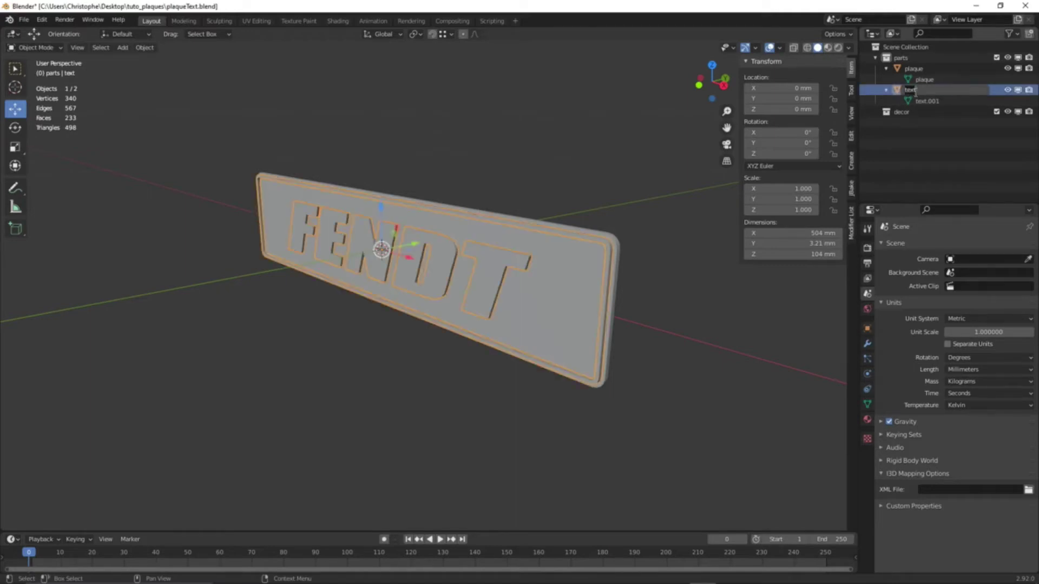
{"action": "left_click", "coordinate": [928, 103]}
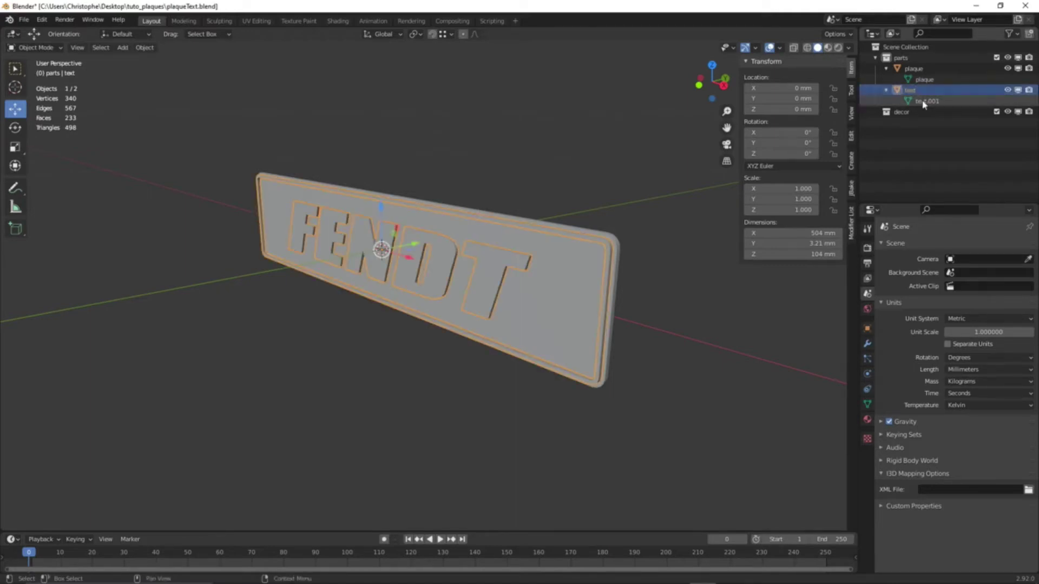
{"action": "double_click", "coordinate": [927, 103]}
{"action": "type", "text": "text"}
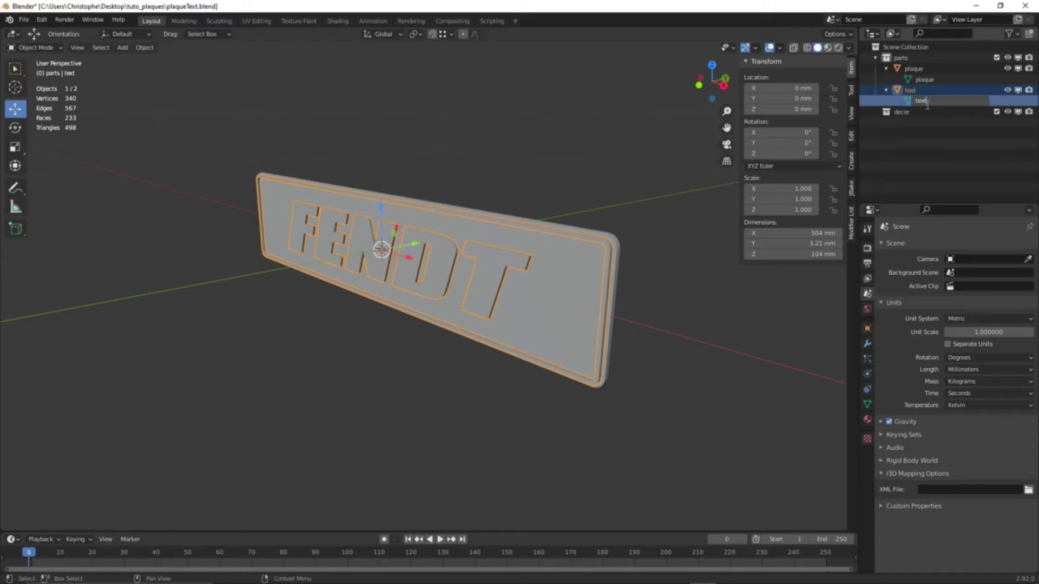
{"action": "key", "text": "Return"}
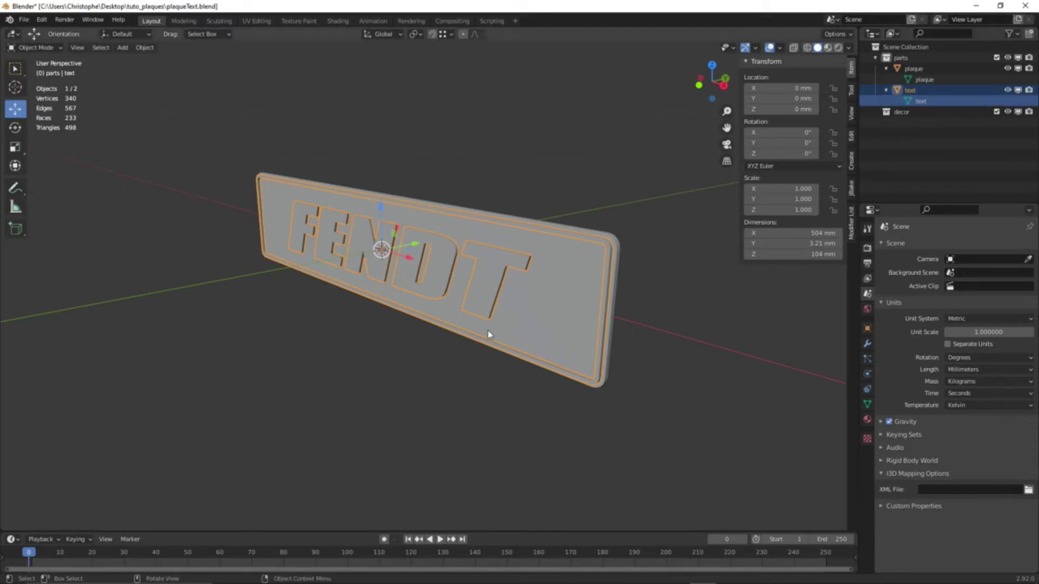
- Hide the text object and delete the large flat front face from the plaque mesh
{"action": "left_click", "coordinate": [1008, 90]}
{"action": "middle_click_drag", "start_coordinate": [631, 328], "coordinate": [625, 330]}
{"action": "left_click", "coordinate": [624, 329]}
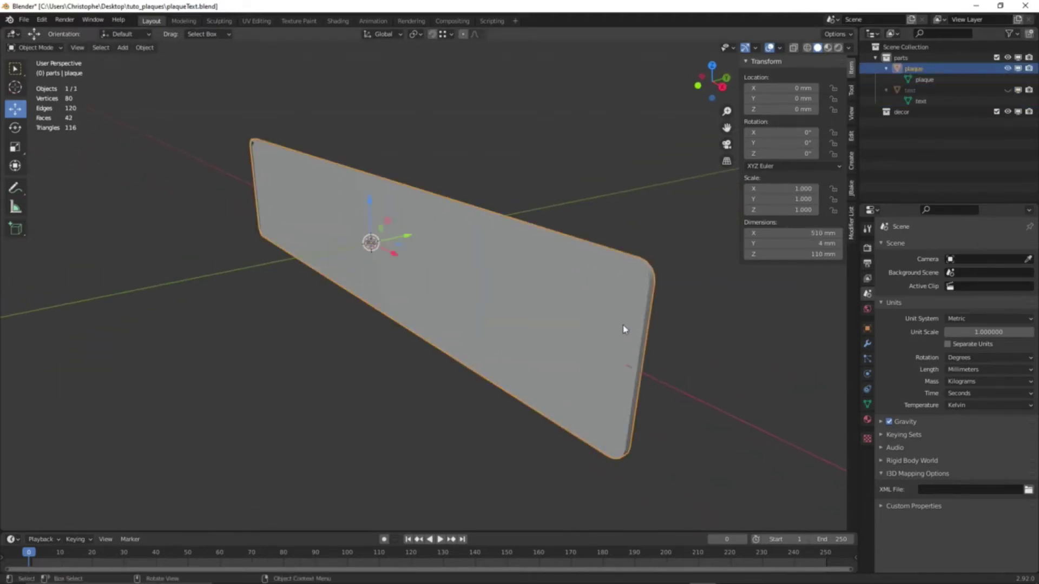
{"action": "key", "text": "Tab"}
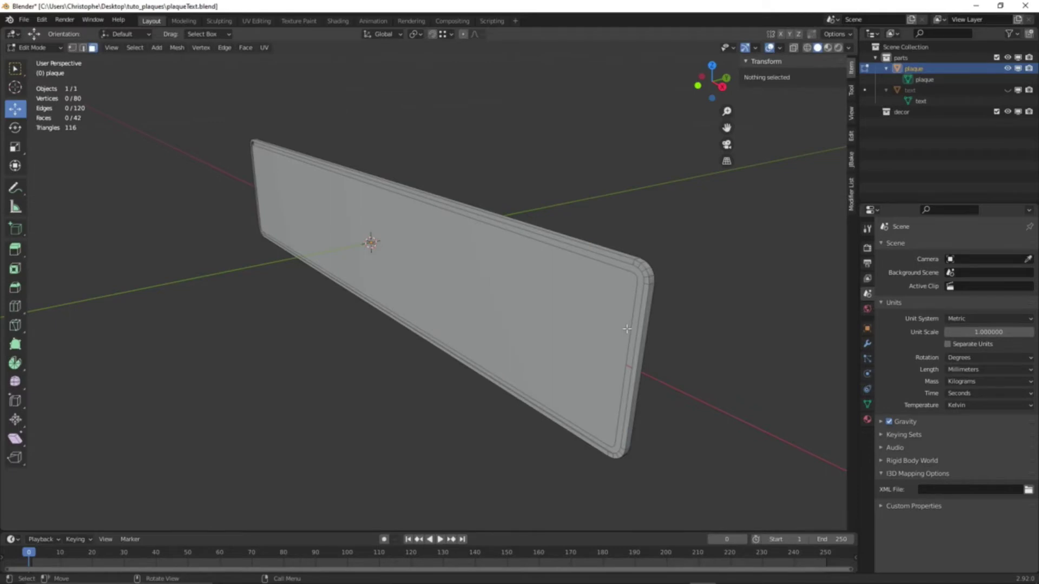
{"action": "scroll", "coordinate": [627, 329], "scroll_direction": "up", "scroll_amount": 2}
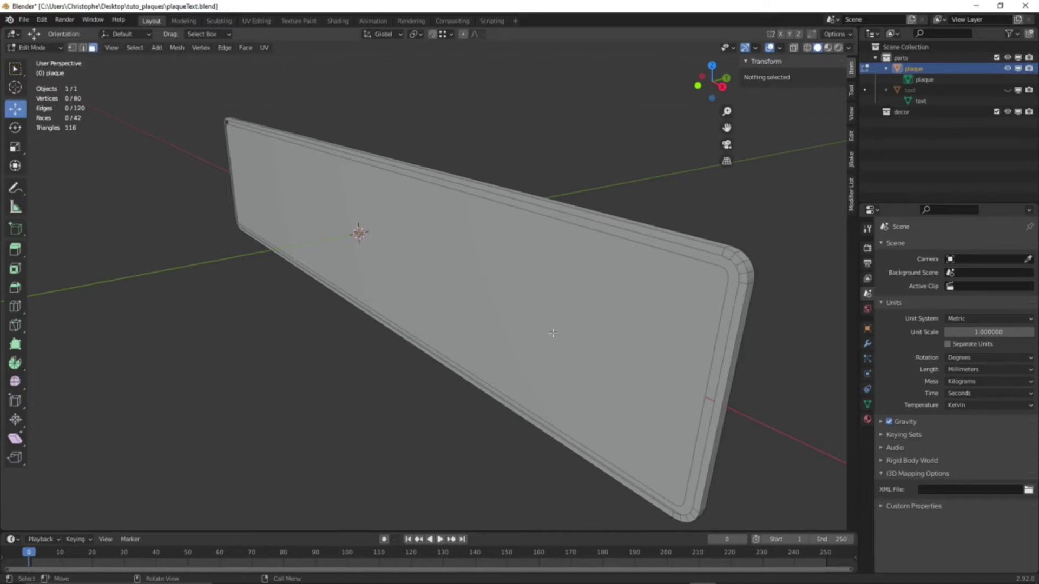
{"action": "left_click", "coordinate": [541, 314]}
{"action": "key", "text": "x"}
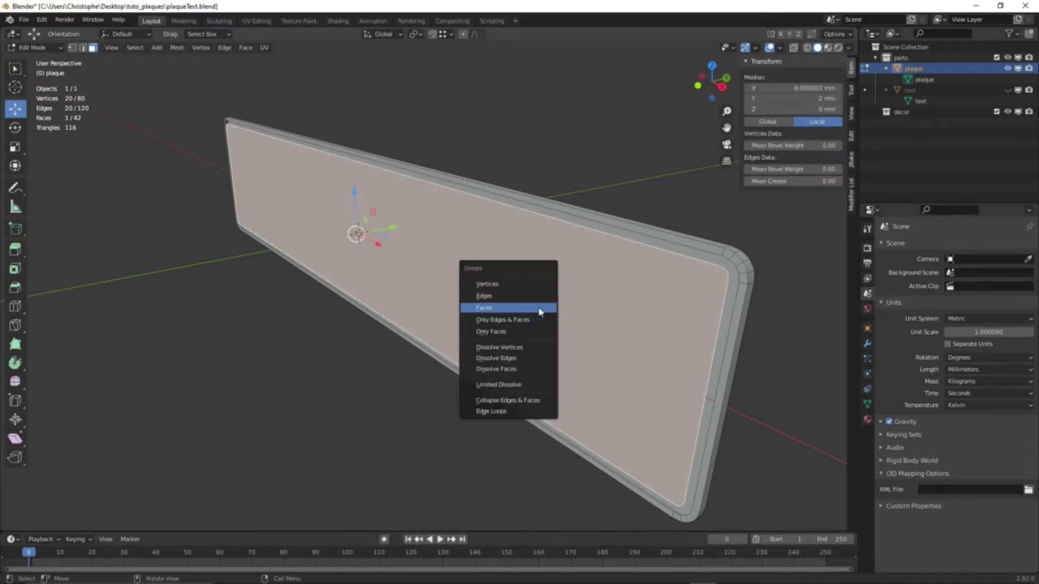
{"action": "left_click", "coordinate": [538, 308]}
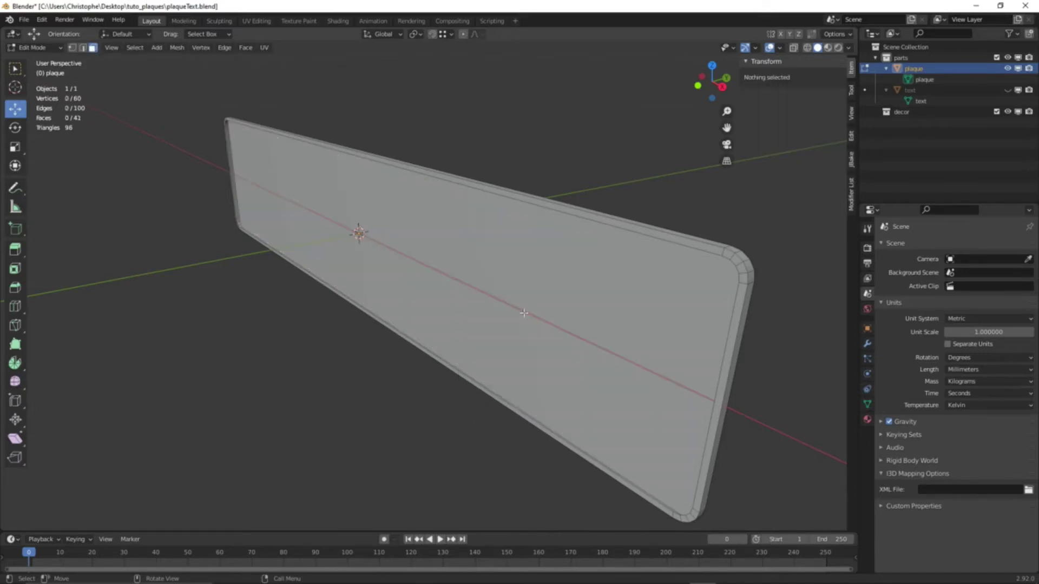
- Delete the ring of border faces around the opening on the plaque's front
{"action": "left_click", "coordinate": [745, 287], "text": "alt"}
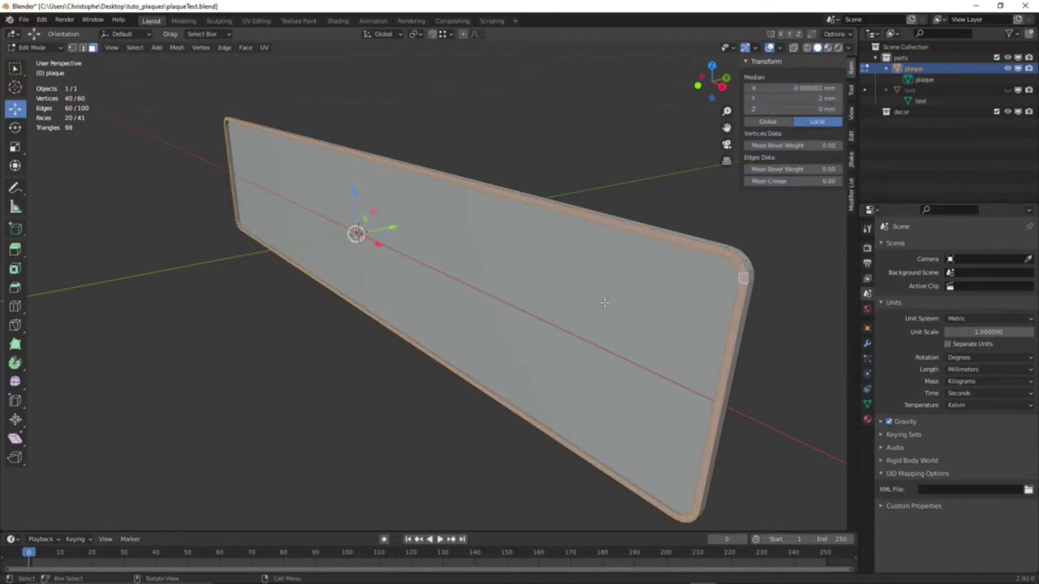
{"action": "key", "text": "x"}
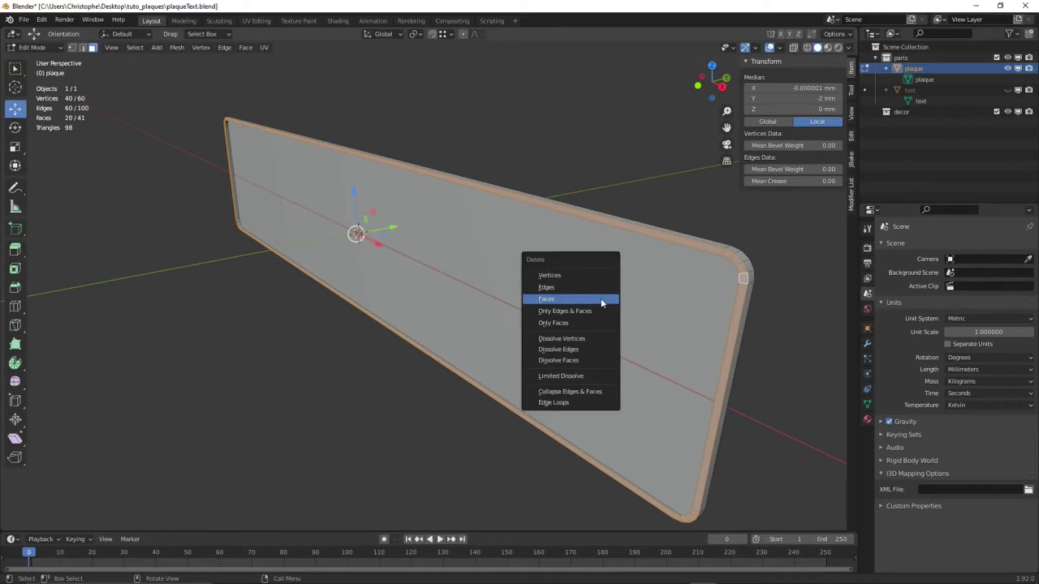
{"action": "left_click", "coordinate": [602, 304]}
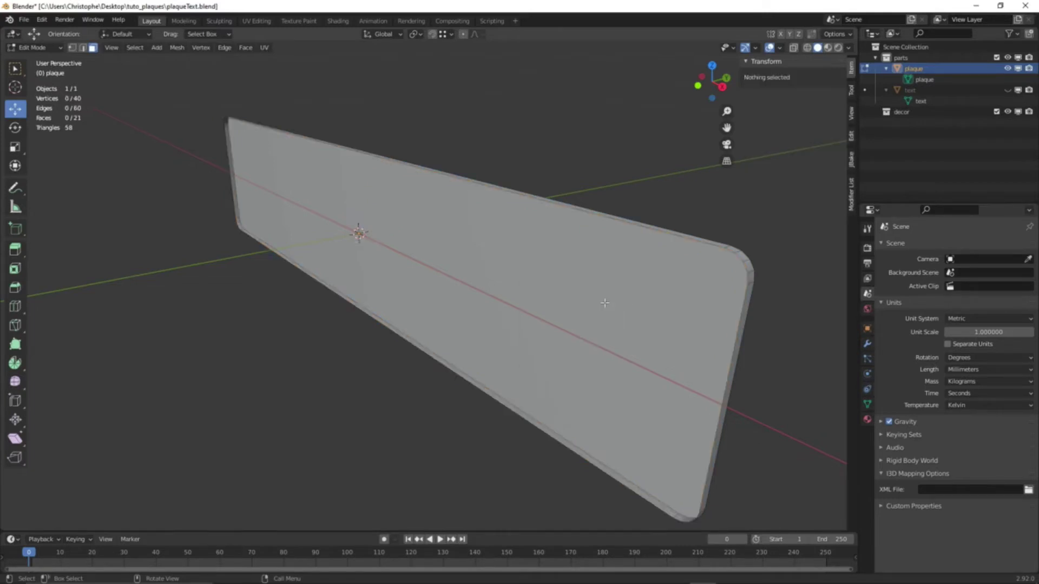
- Fill the plaque's open front boundary edge loop with a single face and deselect it
{"action": "left_click", "coordinate": [83, 49]}
{"action": "left_click", "coordinate": [747, 266], "text": "alt"}
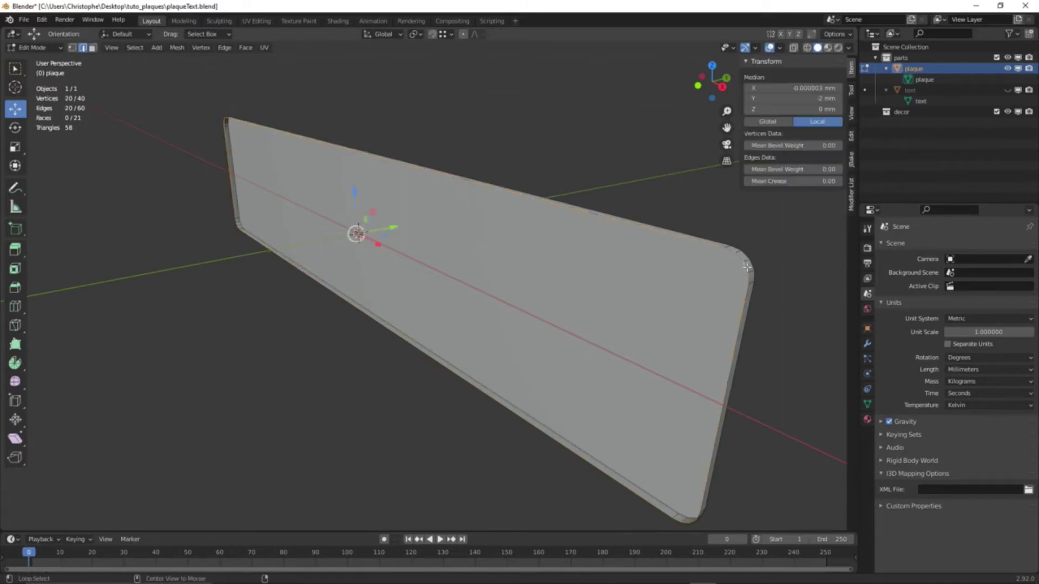
{"action": "key", "text": "f"}
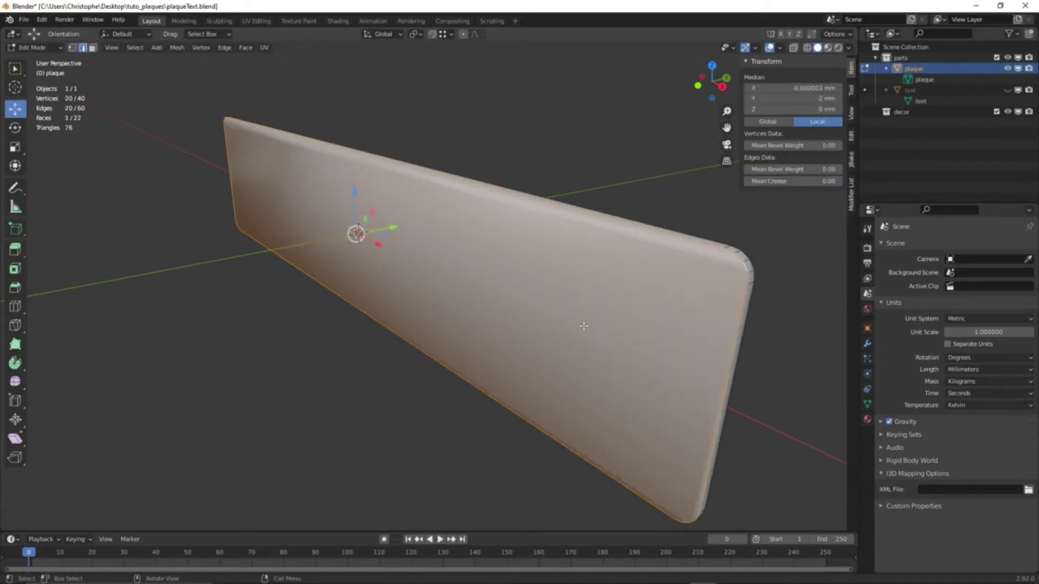
{"action": "left_click", "coordinate": [422, 115]}
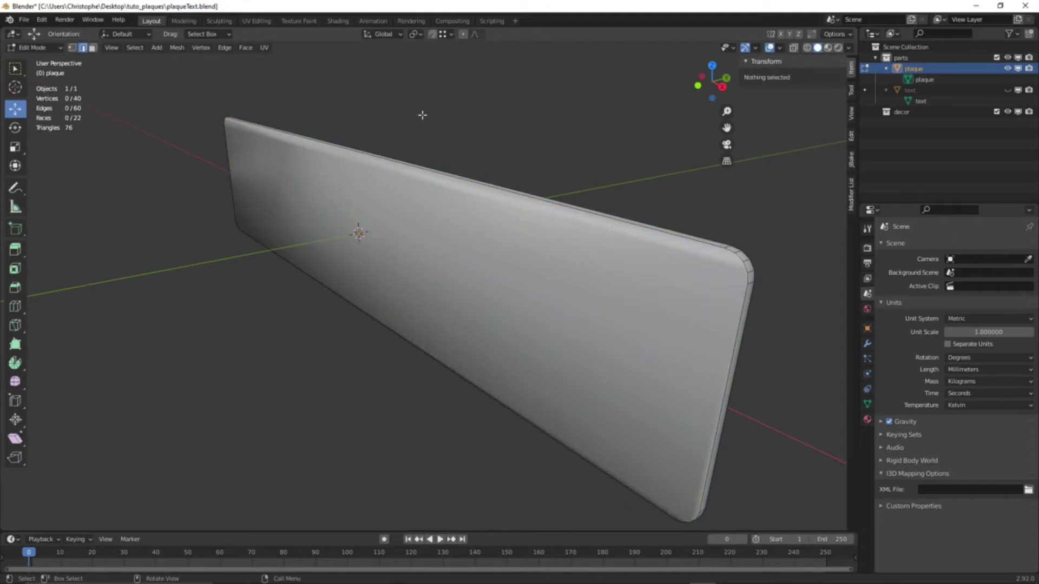
{"action": "right_click", "coordinate": [422, 115]}
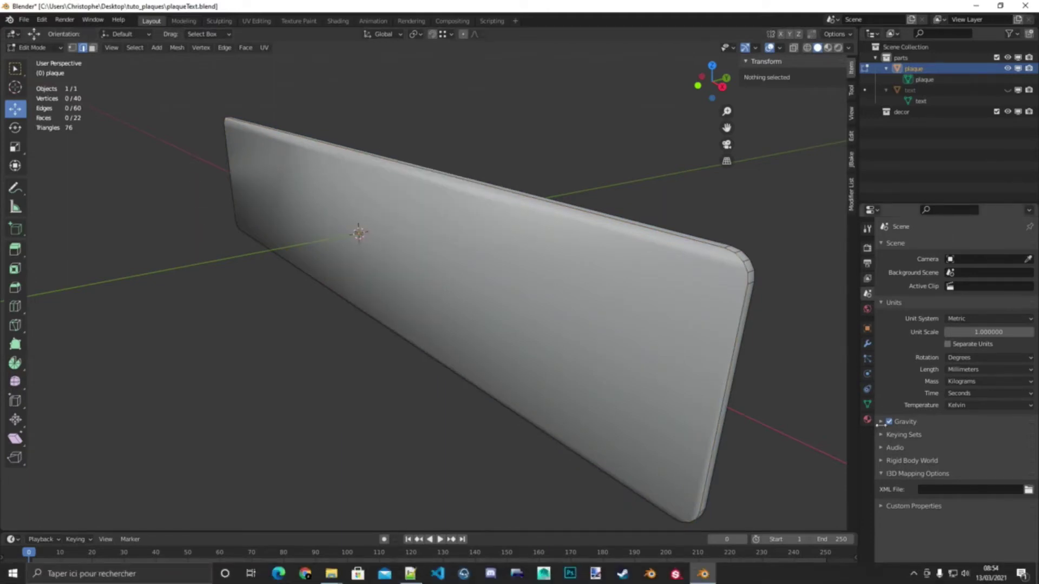
- Expand the plaque's mesh normals settings and apply flat shading to the object
{"action": "left_click", "coordinate": [868, 404]}
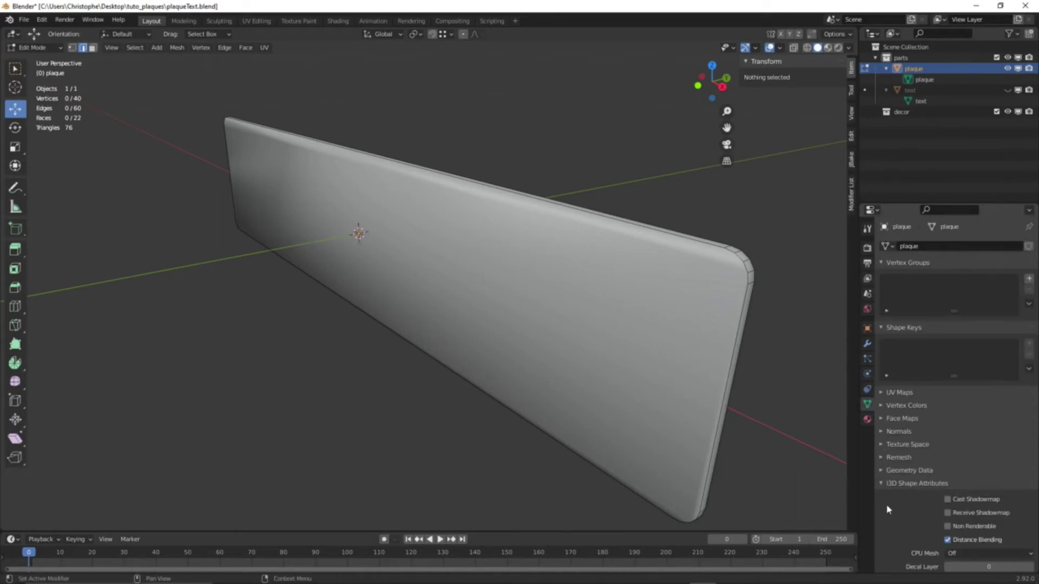
{"action": "left_click", "coordinate": [883, 433]}
{"action": "left_click", "coordinate": [943, 448]}
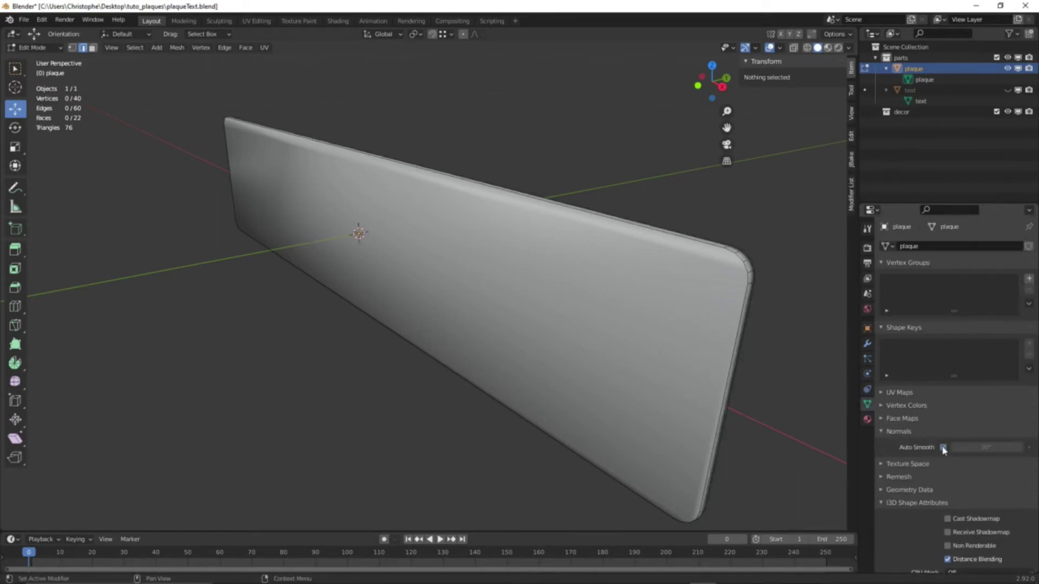
{"action": "key", "text": "Tab"}
{"action": "right_click", "coordinate": [528, 157]}
{"action": "mouse_move", "coordinate": [530, 157]}
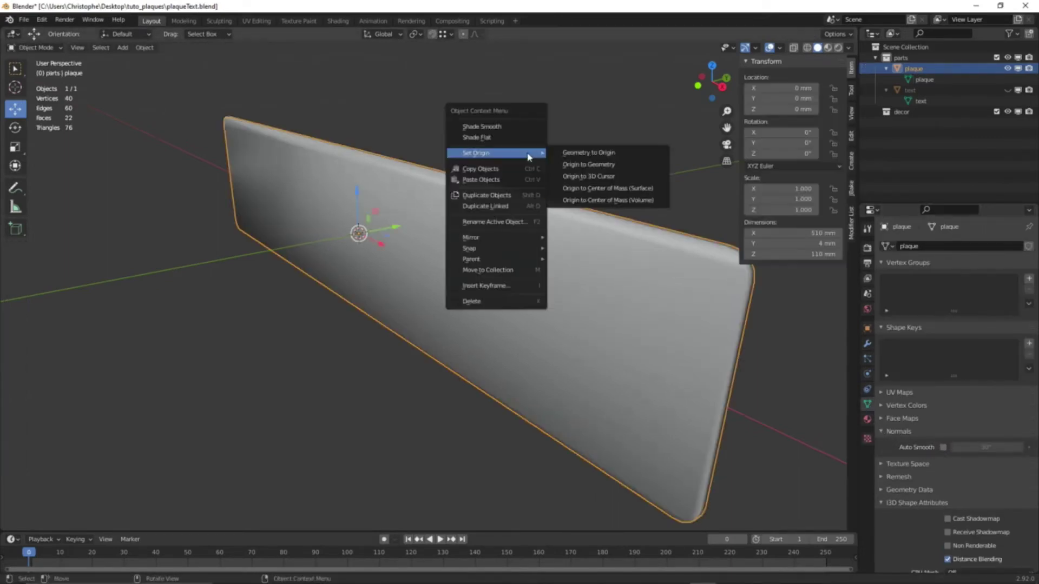
{"action": "left_click", "coordinate": [516, 141]}
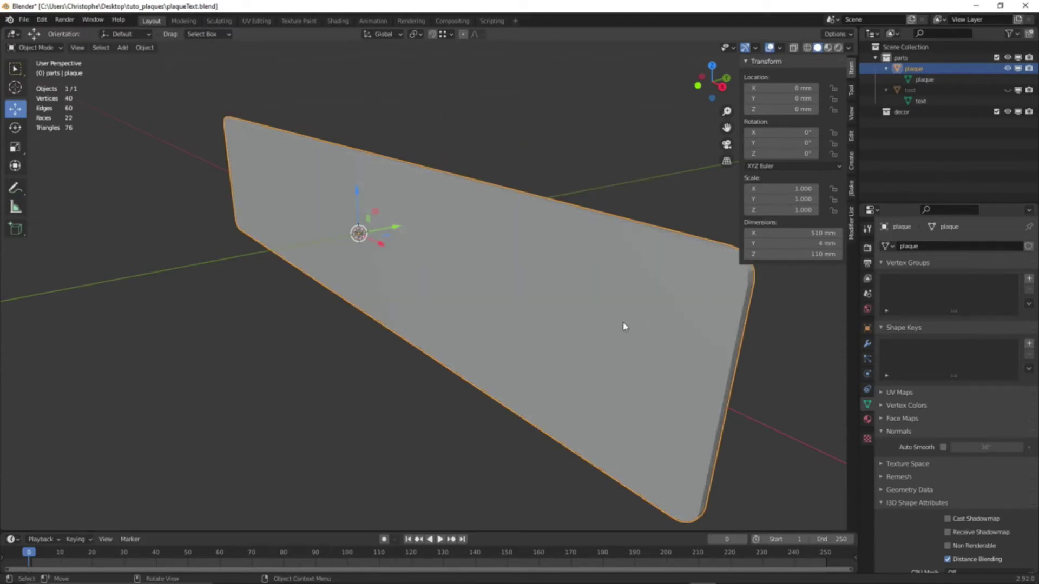
- Select the ring of faces around the plaque's outer rim and split their normals
{"action": "key", "text": "Tab"}
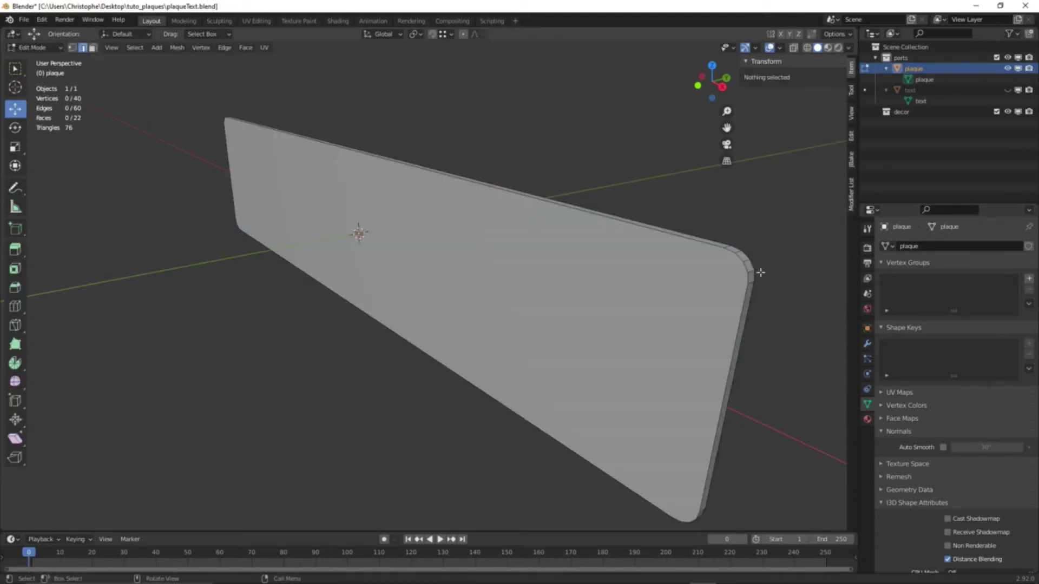
{"action": "left_click", "coordinate": [92, 47]}
{"action": "key", "text": "a"}
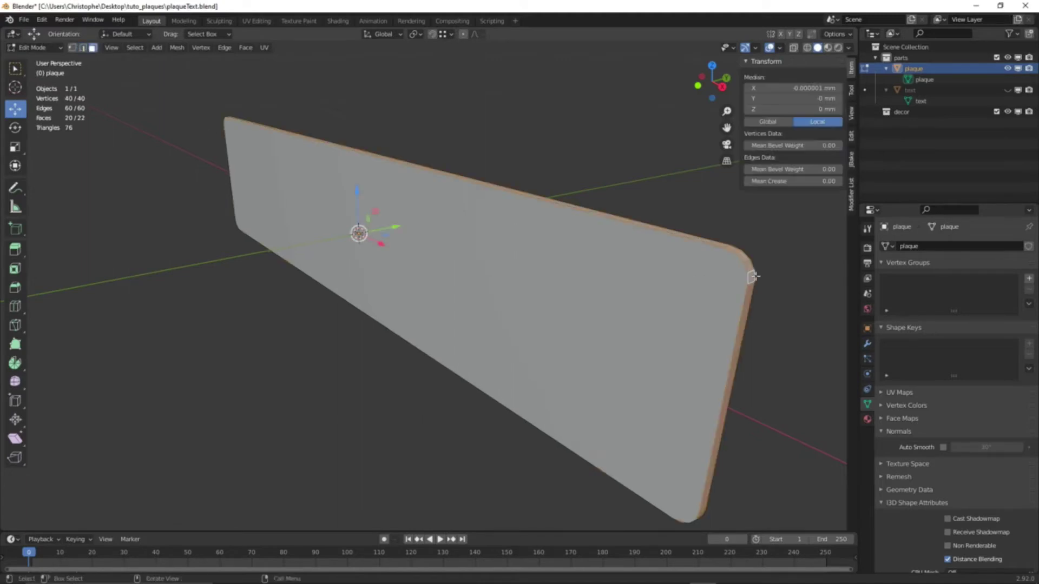
{"action": "left_click", "coordinate": [177, 48]}
{"action": "mouse_move", "coordinate": [182, 226]}
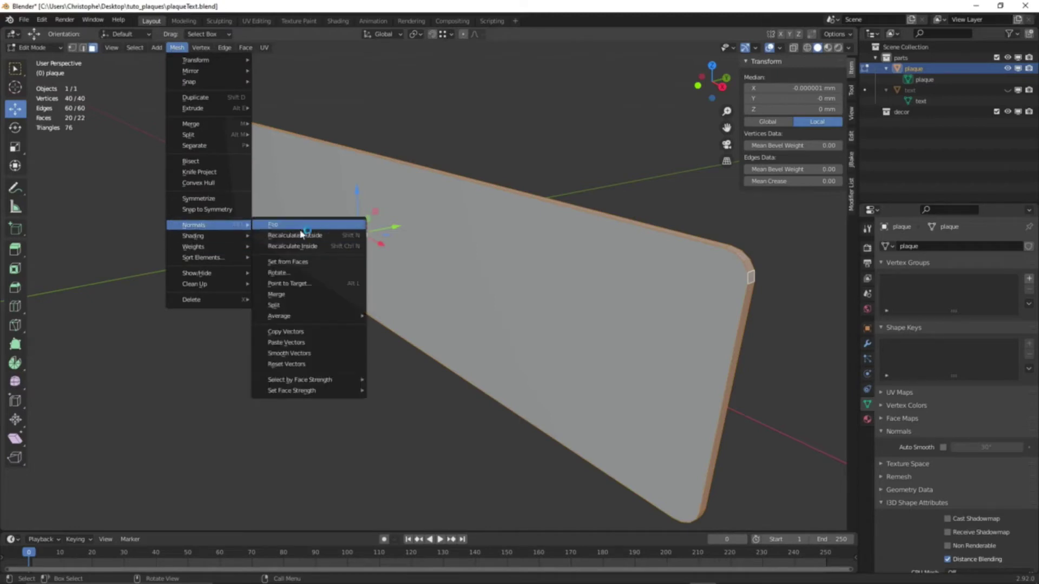
{"action": "left_click", "coordinate": [297, 301]}
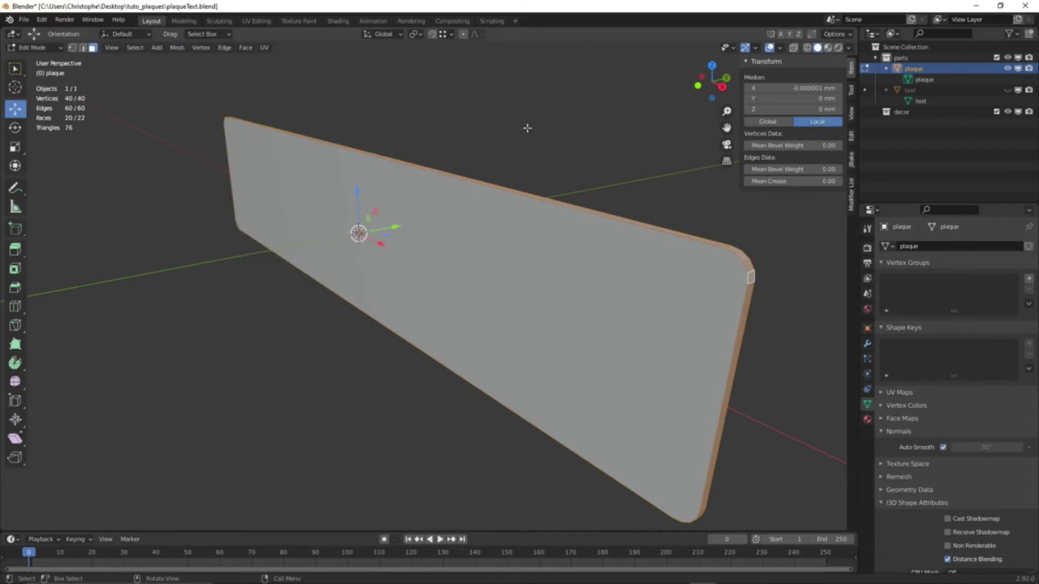
- Mark seams on the plaque's front and back outline edge loops and on four rim edges near the corners, and clear the selection
{"action": "left_click", "coordinate": [83, 48]}
{"action": "left_click", "coordinate": [748, 295], "text": "alt"}
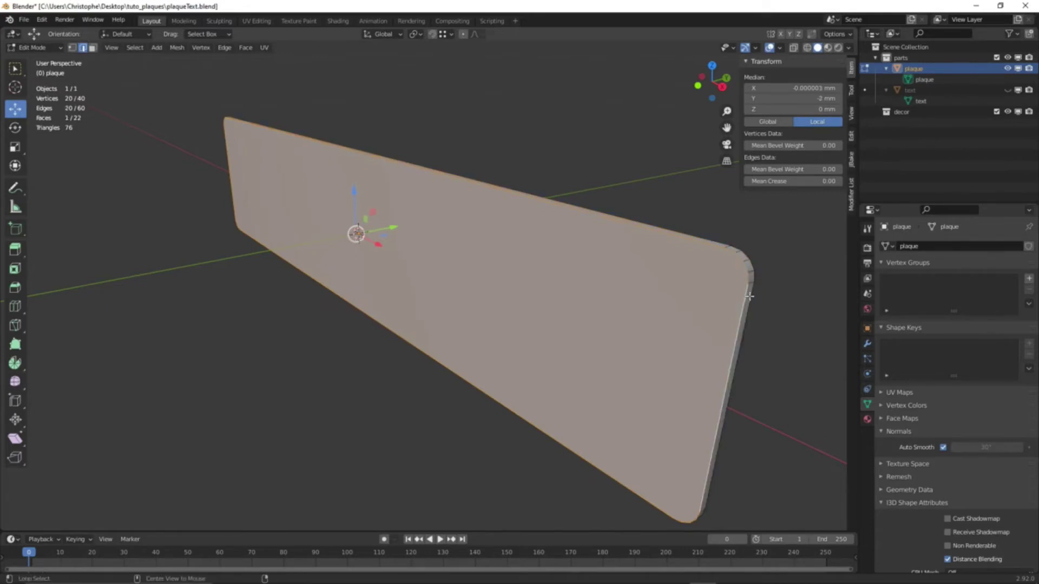
{"action": "left_click", "coordinate": [749, 296], "text": "alt+shift"}
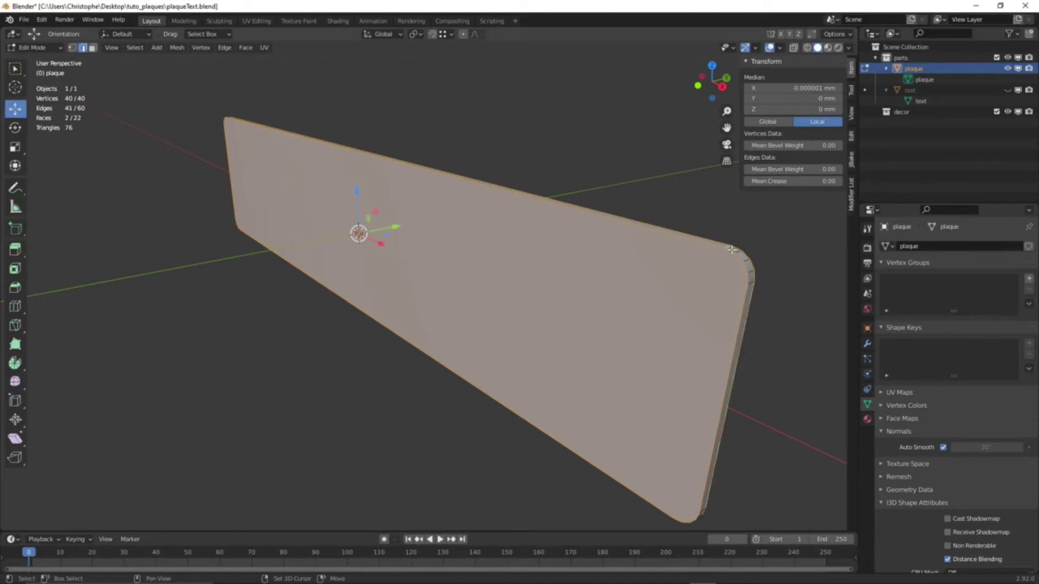
{"action": "middle_click_drag", "start_coordinate": [553, 273], "coordinate": [474, 267]}
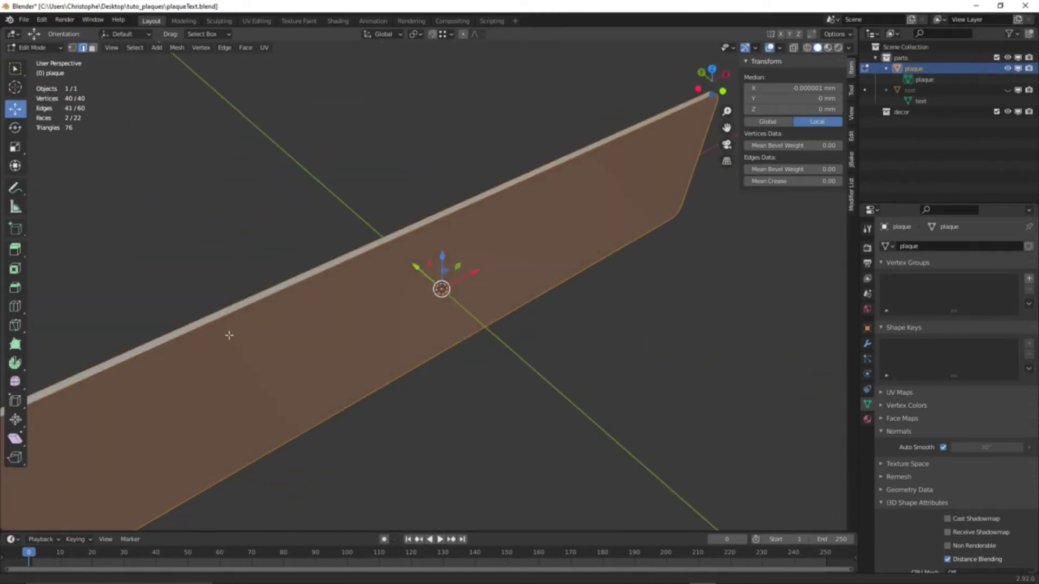
{"action": "middle_click_drag", "start_coordinate": [227, 334], "coordinate": [454, 288]}
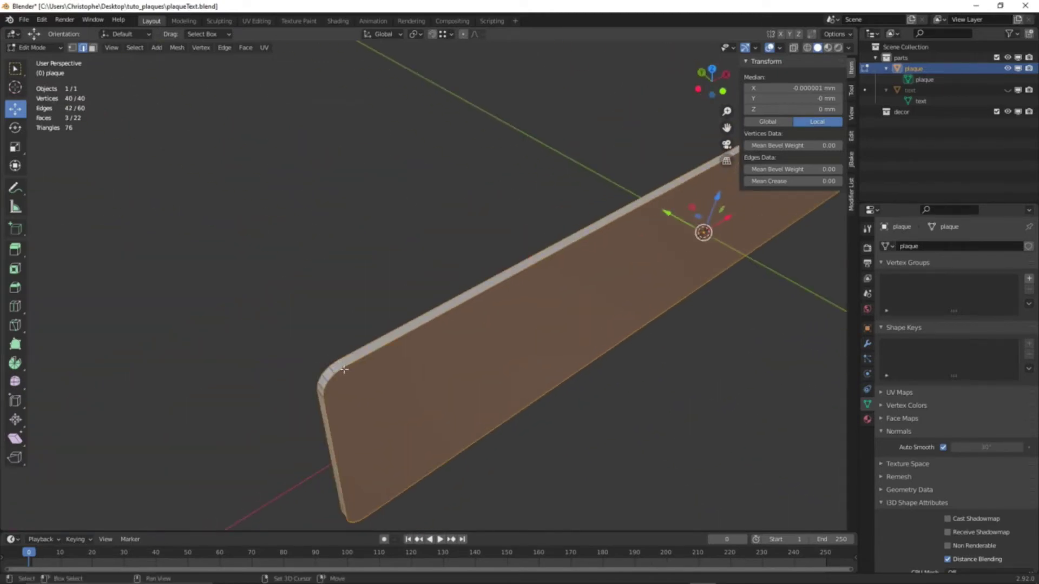
{"action": "middle_click_drag", "start_coordinate": [344, 370], "coordinate": [323, 165]}
{"action": "middle_click_drag", "start_coordinate": [476, 249], "coordinate": [411, 280]}
{"action": "middle_click_drag", "start_coordinate": [401, 230], "coordinate": [408, 290]}
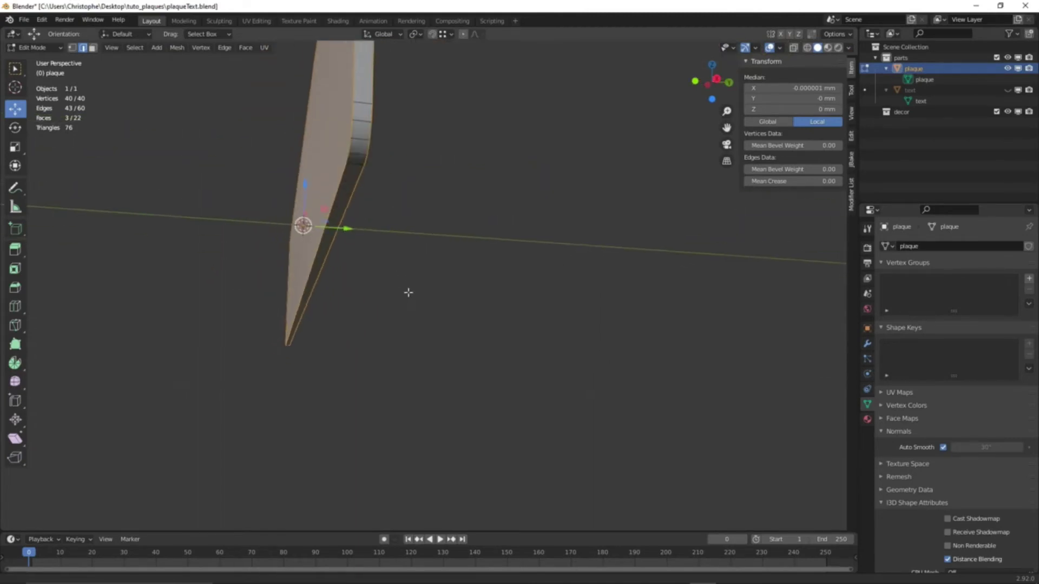
{"action": "right_click", "coordinate": [495, 332]}
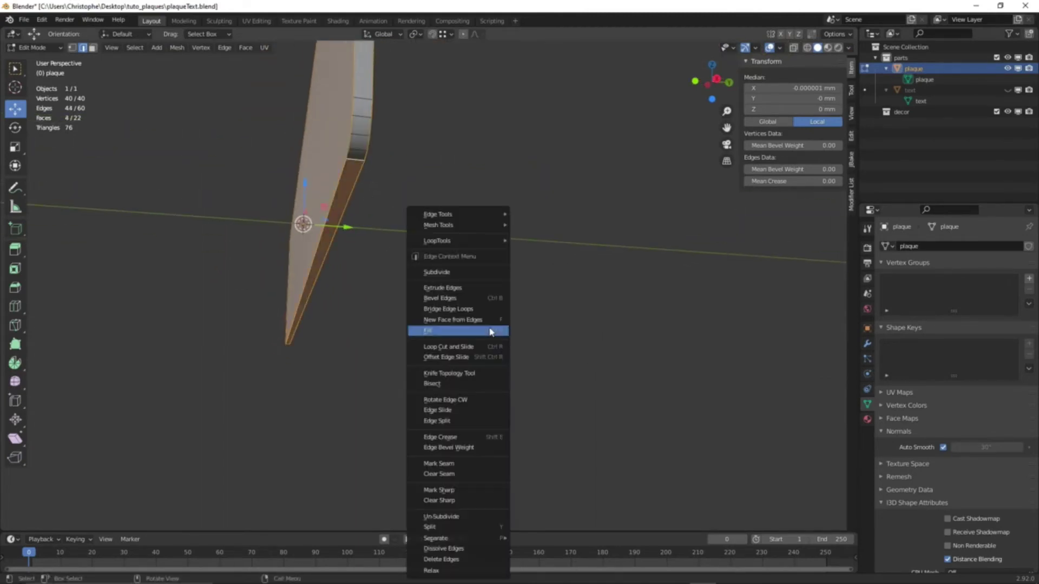
{"action": "left_click", "coordinate": [463, 465]}
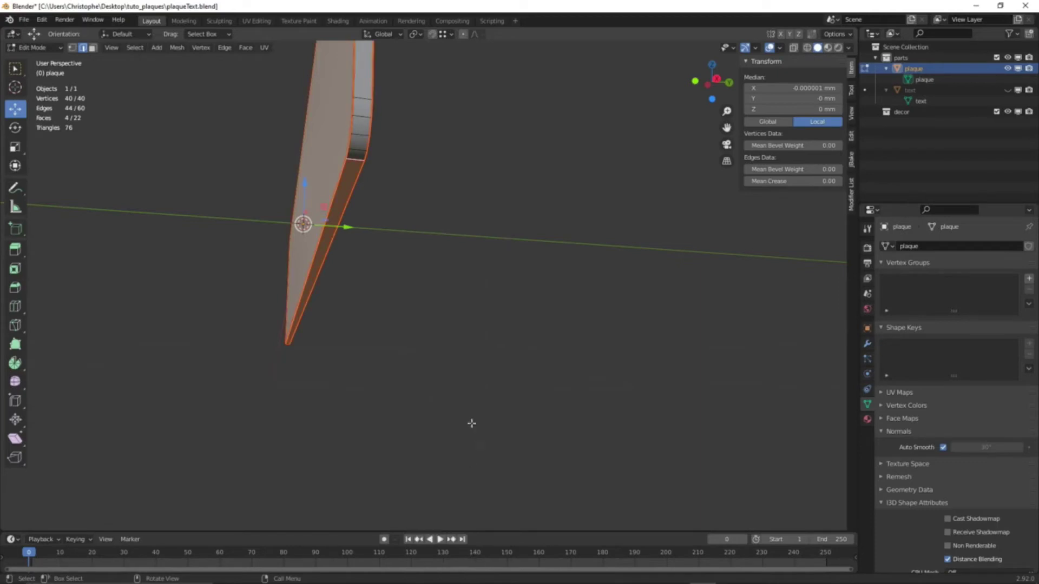
{"action": "key", "text": "alt+a"}
- Switch to the UV Editing workspace, select the whole plaque mesh and unwrap it along its seams
{"action": "middle_click_drag", "start_coordinate": [466, 396], "coordinate": [714, 179]}
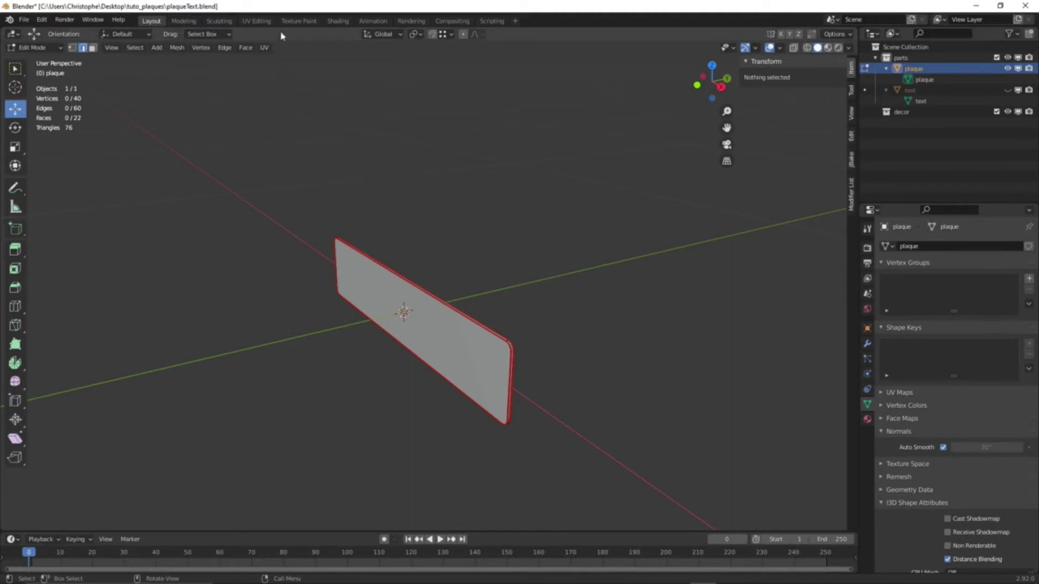
{"action": "left_click", "coordinate": [257, 21]}
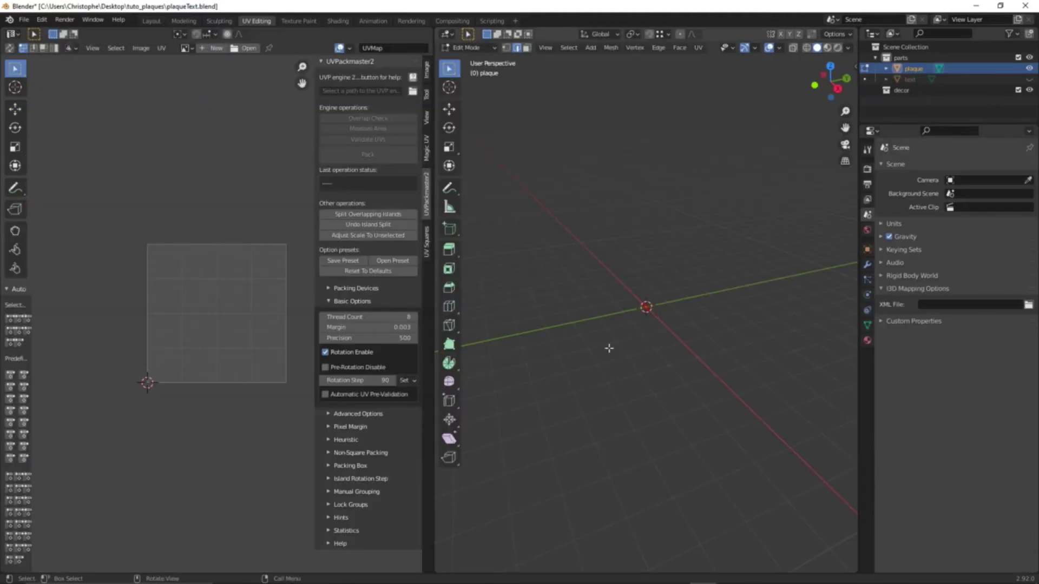
{"action": "key", "text": "a"}
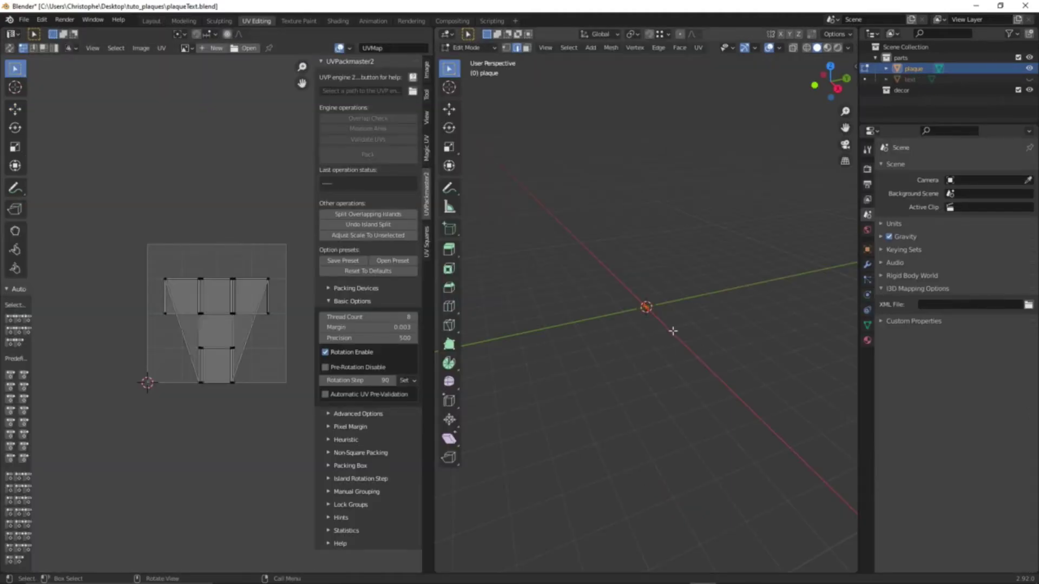
{"action": "key", "text": "KP_Decimal"}
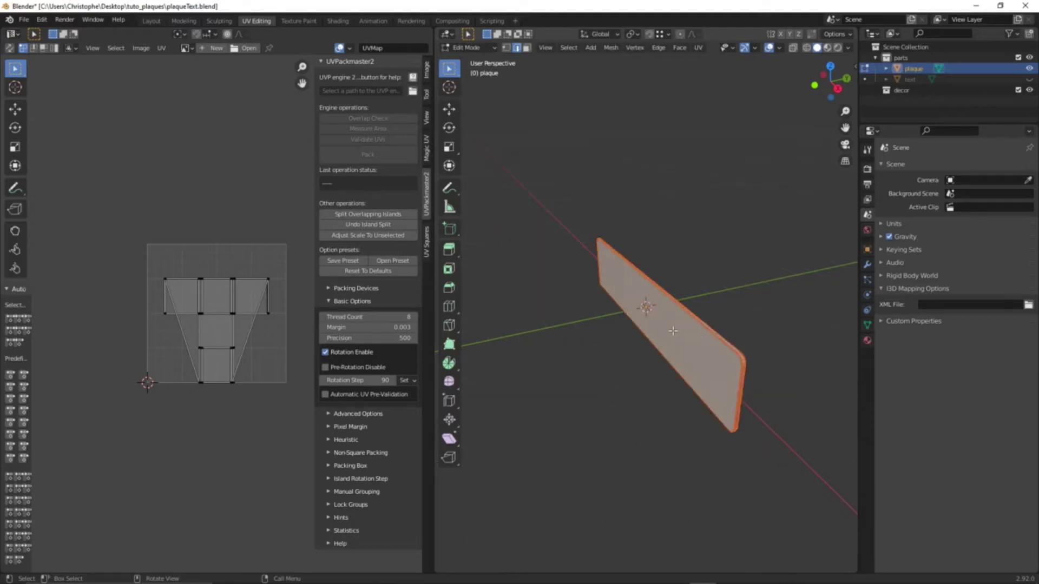
{"action": "middle_click_drag", "start_coordinate": [634, 443], "coordinate": [647, 428]}
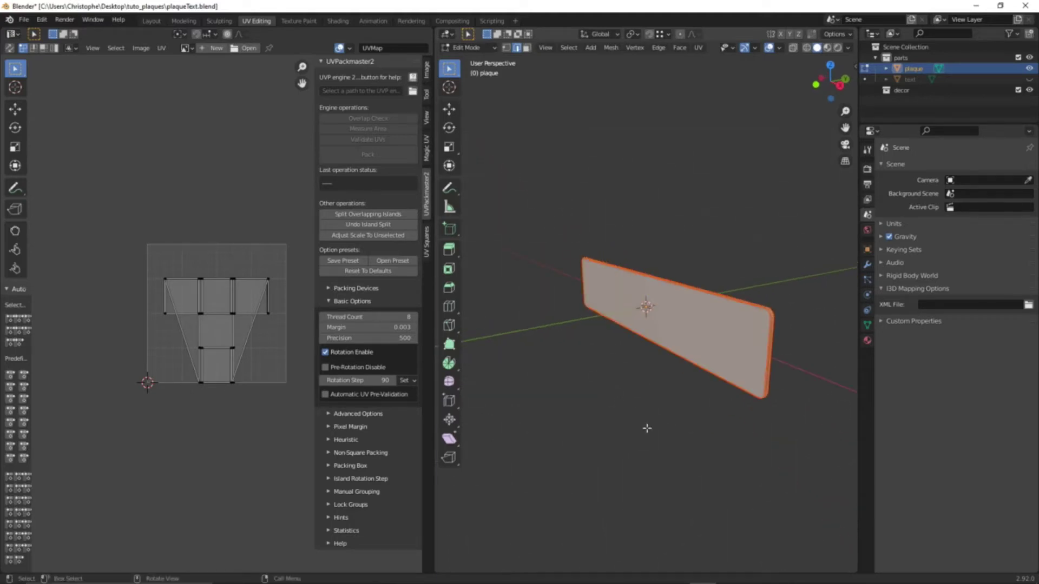
{"action": "key", "text": "u"}
{"action": "left_click", "coordinate": [632, 172]}
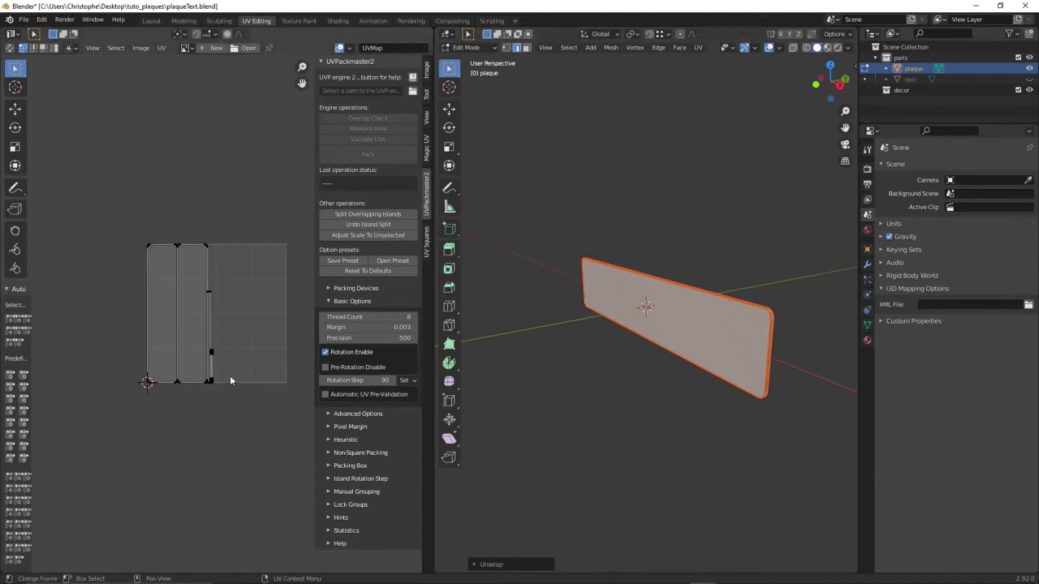
{"action": "scroll", "coordinate": [221, 381], "scroll_direction": "up", "scroll_amount": 2}
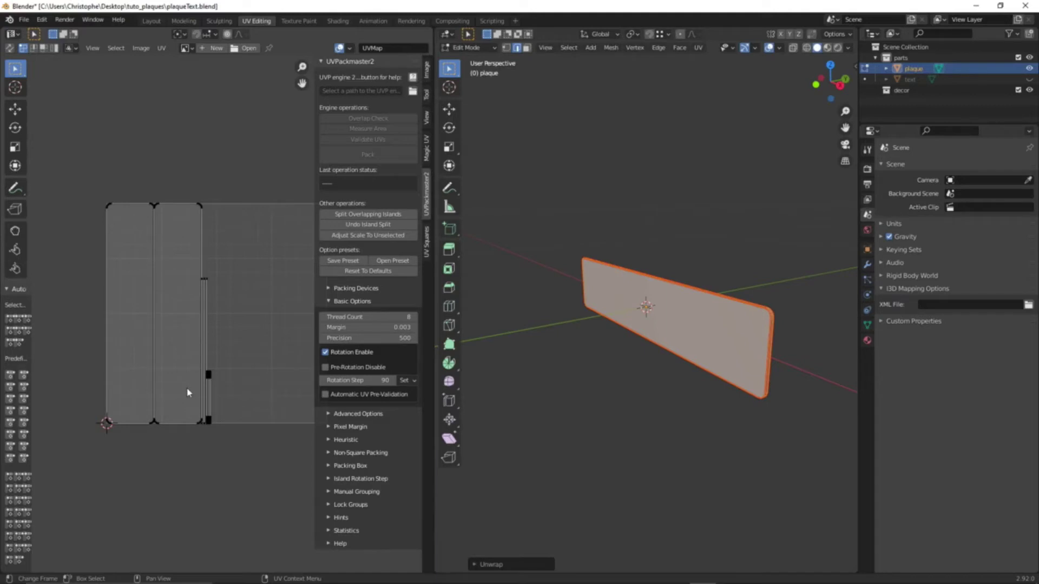
{"action": "scroll", "coordinate": [188, 392], "scroll_direction": "down", "scroll_amount": 3}
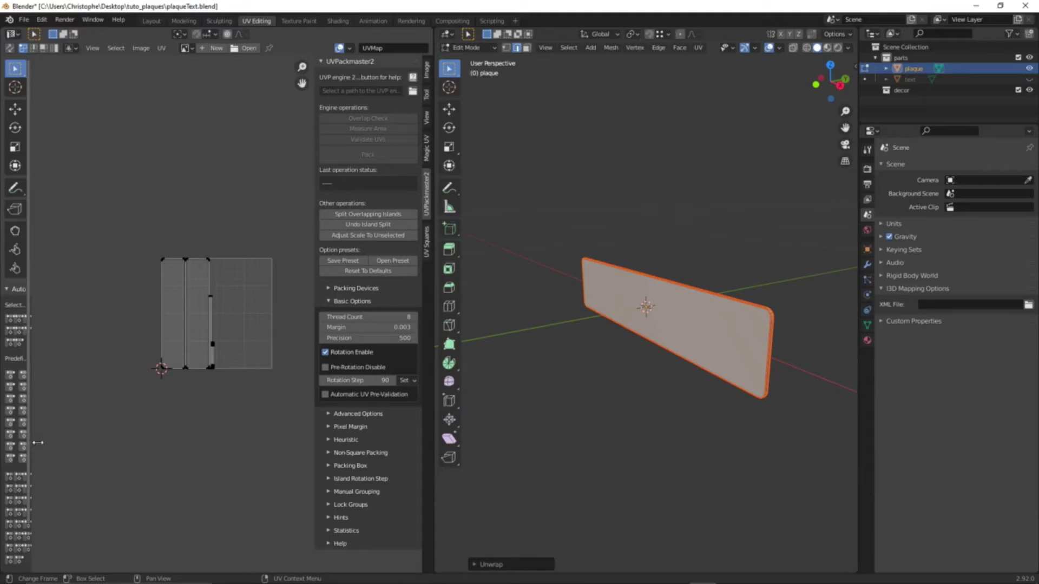
- Widen the UV editor's toolbar to show its full labels, and leave mesh editing with nothing selected
{"action": "left_click_drag", "start_coordinate": [40, 443], "coordinate": [135, 449]}
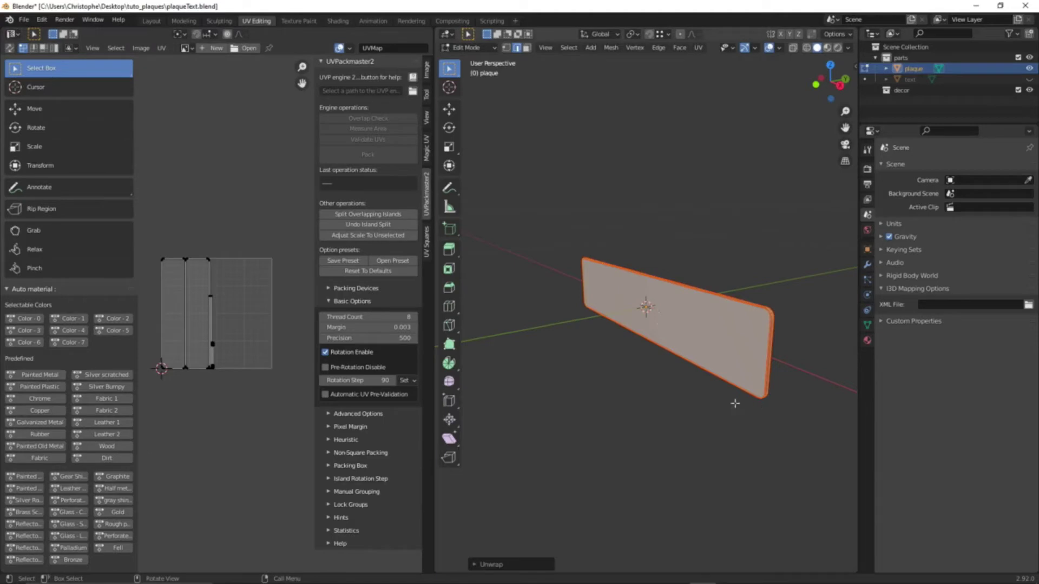
{"action": "left_click", "coordinate": [621, 454]}
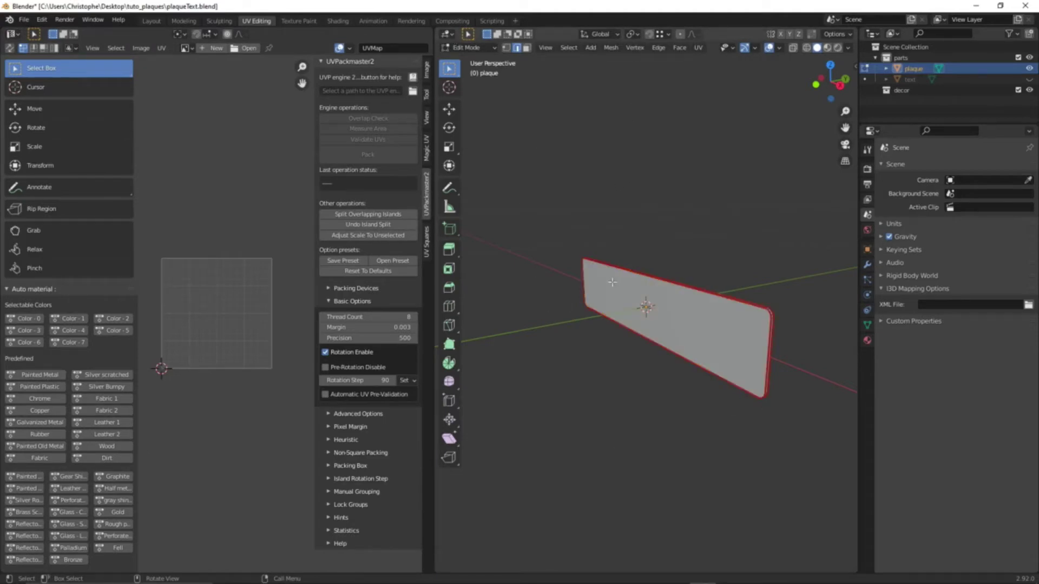
{"action": "key", "text": "Tab"}
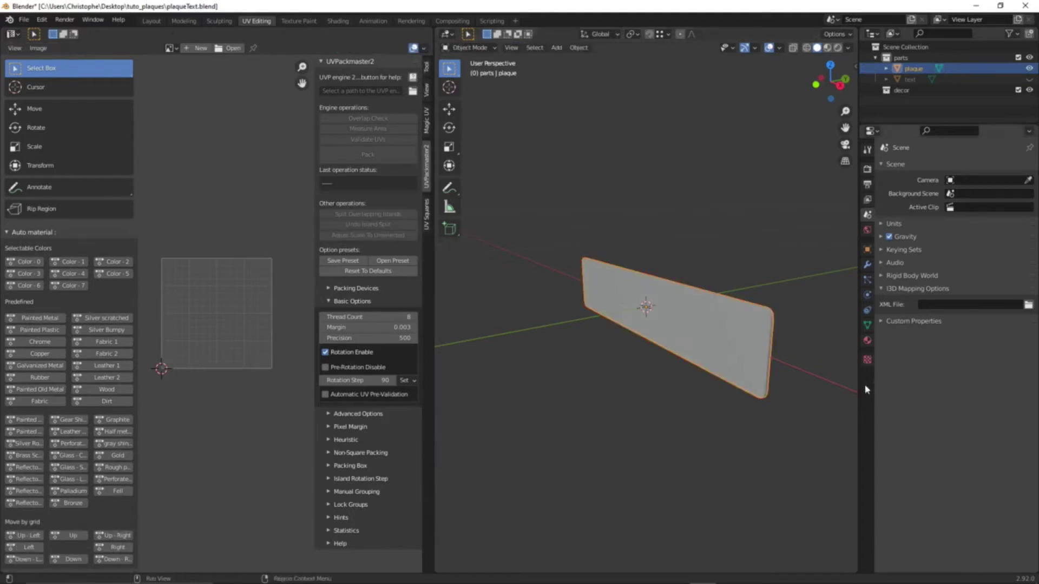
- Create a new material on the plaque and name it plaqueText_mat
{"action": "left_click", "coordinate": [867, 341]}
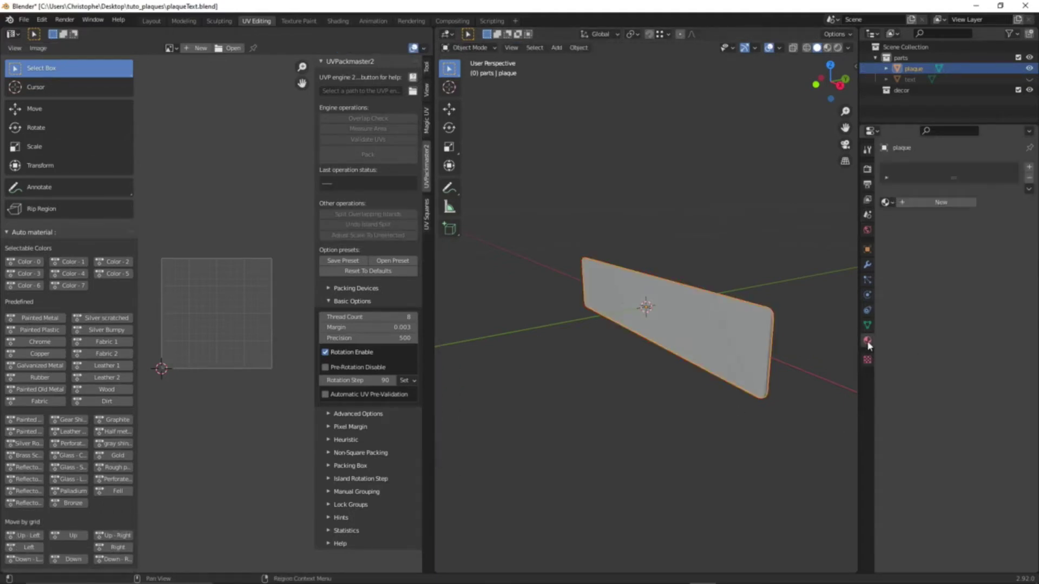
{"action": "left_click", "coordinate": [938, 203]}
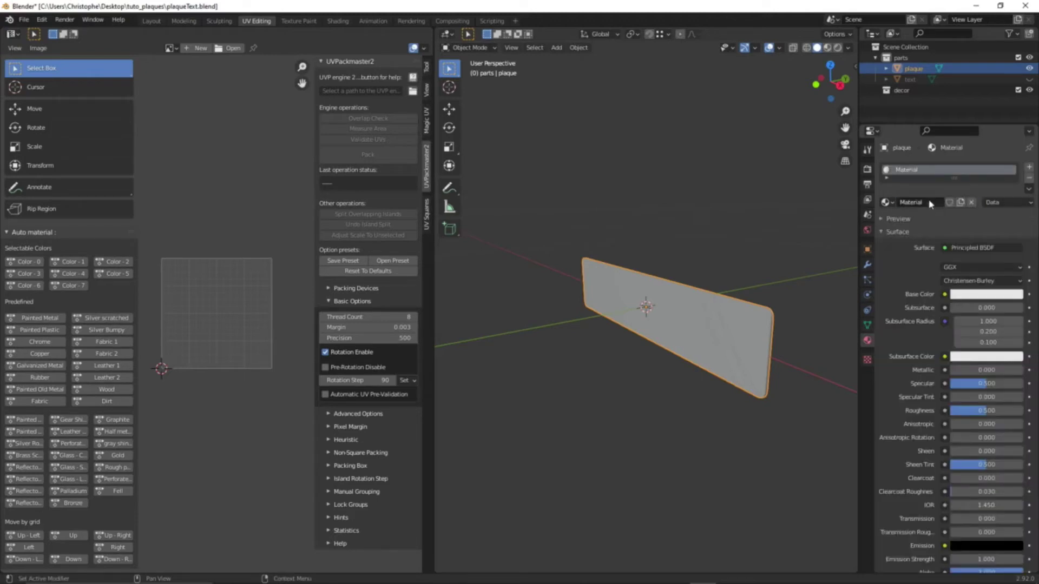
{"action": "left_click", "coordinate": [931, 204]}
{"action": "left_click_drag", "start_coordinate": [929, 206], "coordinate": [905, 207]}
{"action": "type", "text": "p"}
{"action": "type", "text": "laque1"}
{"action": "type", "text": "ex"}
{"action": "type", "text": "t_mat"}
{"action": "key", "text": "Return"}
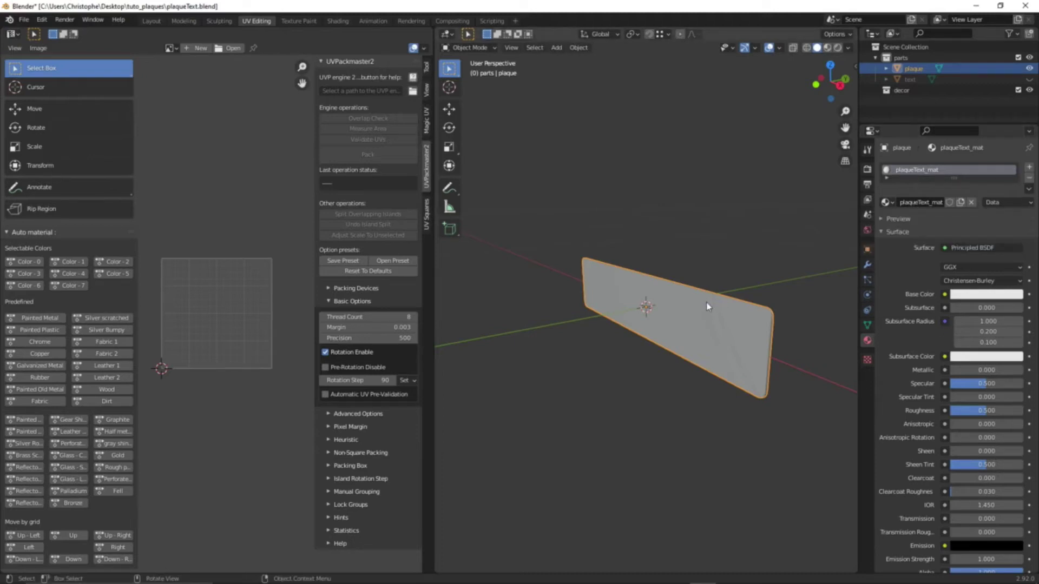
- Load vehicleShader.xml from the favourite shaders folder as the material's I3D shader source
{"action": "scroll", "coordinate": [943, 410], "scroll_direction": "down", "scroll_amount": 8}
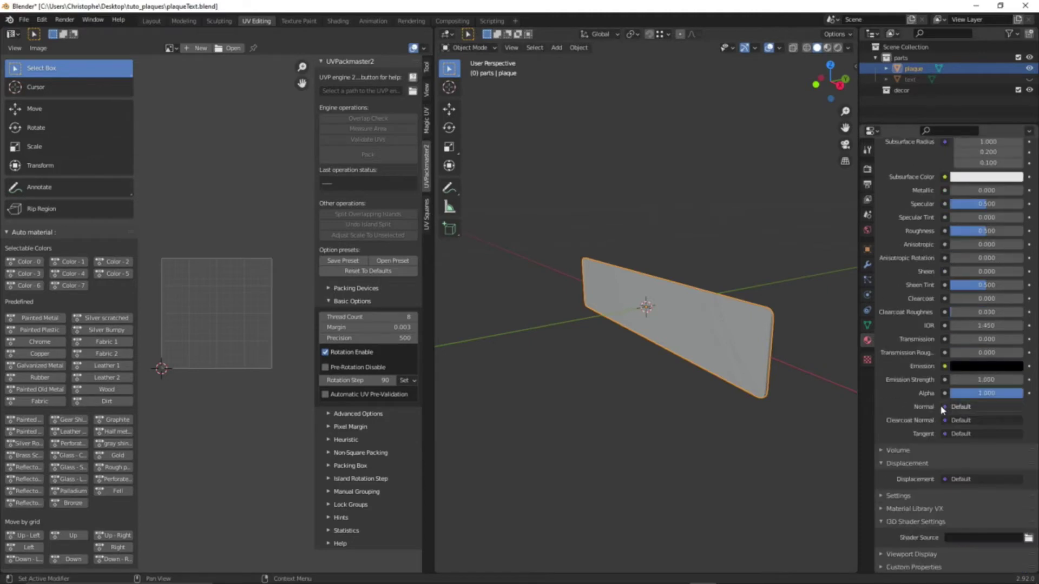
{"action": "left_click", "coordinate": [1028, 538]}
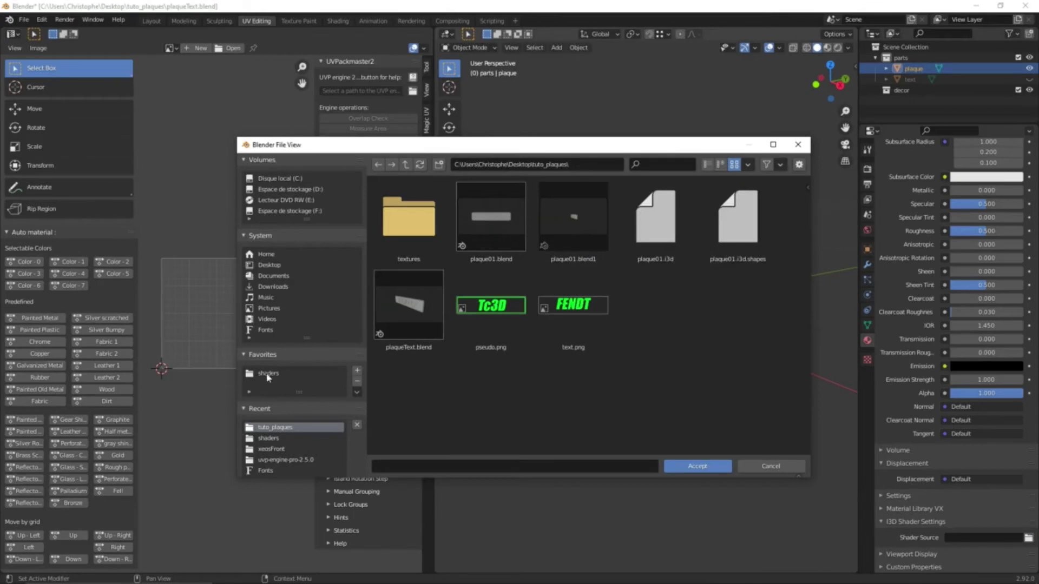
{"action": "left_click", "coordinate": [268, 374]}
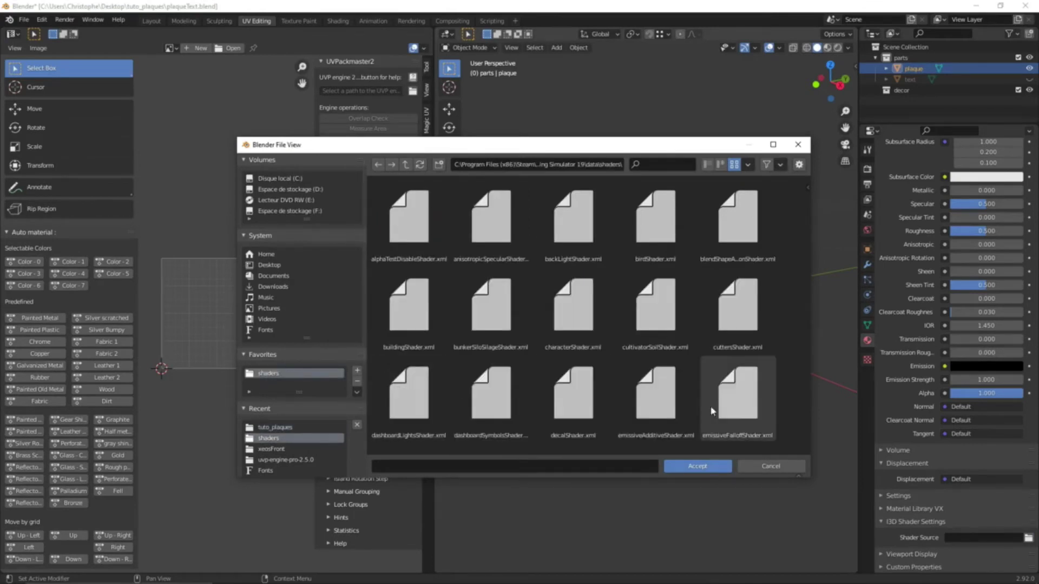
{"action": "scroll", "coordinate": [711, 356], "scroll_direction": "down", "scroll_amount": 5}
{"action": "scroll", "coordinate": [712, 361], "scroll_direction": "down", "scroll_amount": 10}
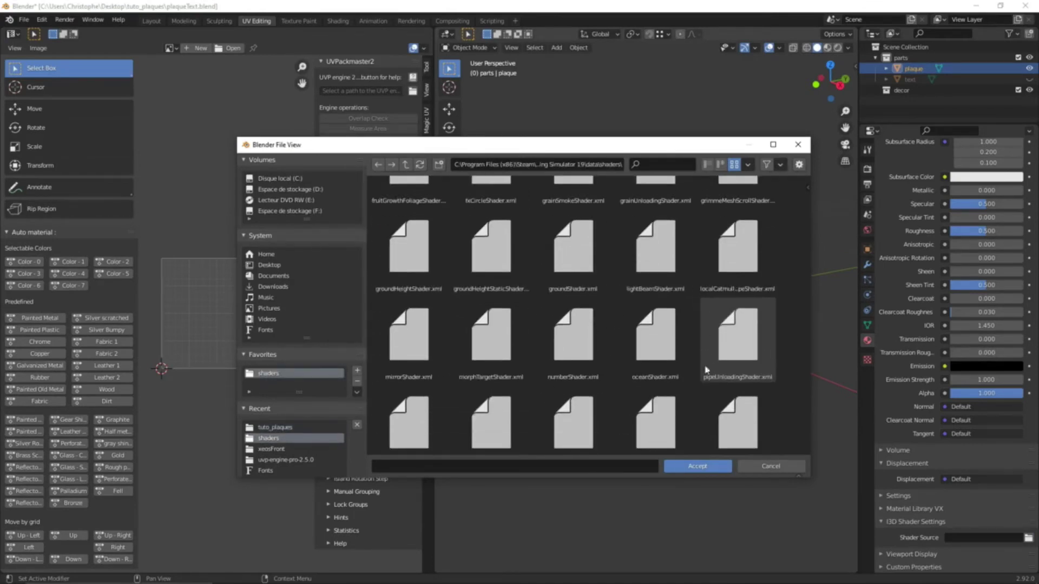
{"action": "scroll", "coordinate": [685, 412], "scroll_direction": "down", "scroll_amount": 4}
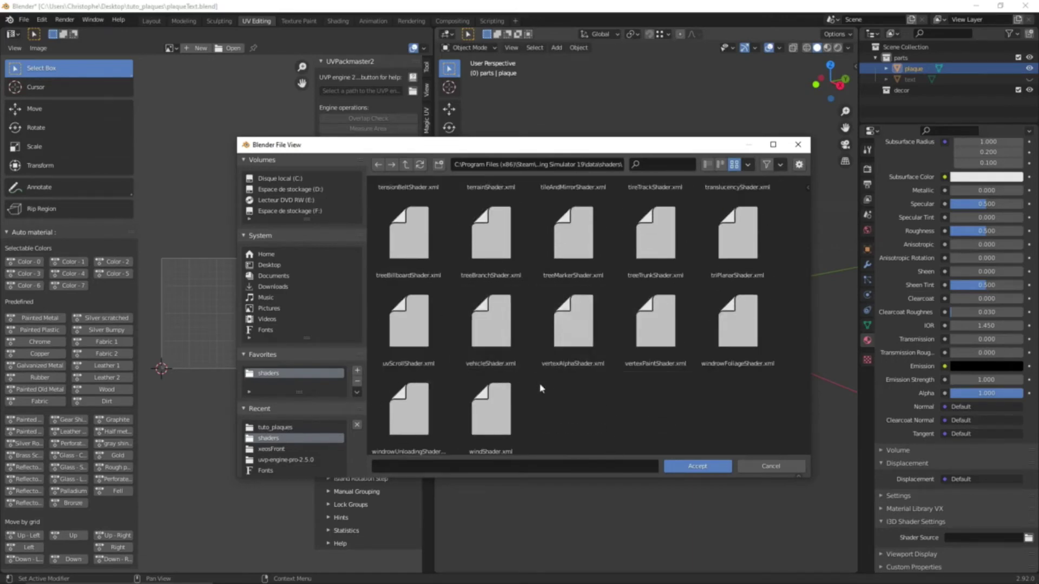
{"action": "left_click", "coordinate": [495, 332]}
{"action": "left_click", "coordinate": [682, 470]}
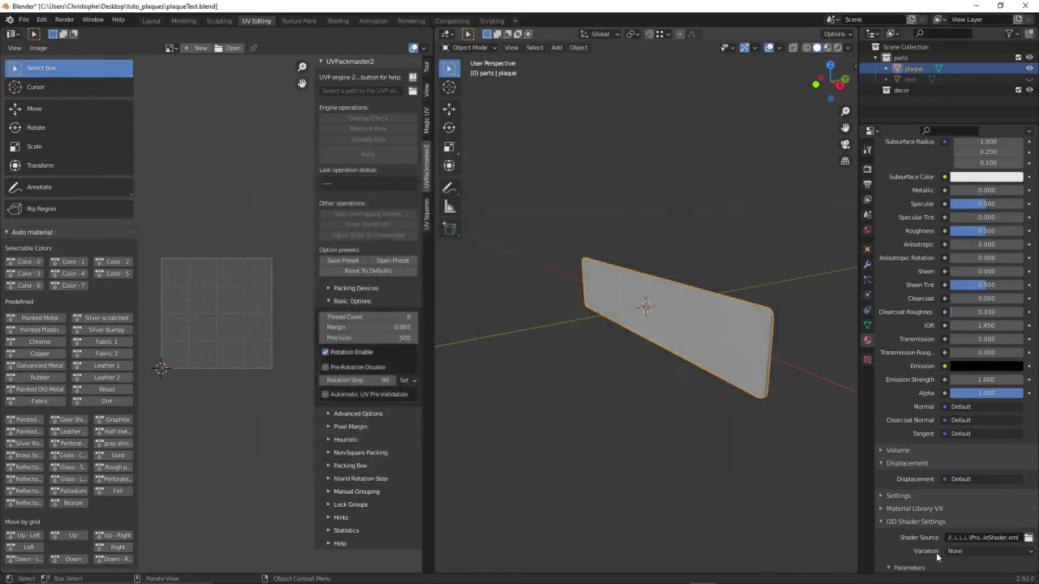
- Set the I3D shader variation to colorMask
{"action": "scroll", "coordinate": [978, 497], "scroll_direction": "down", "scroll_amount": 4}
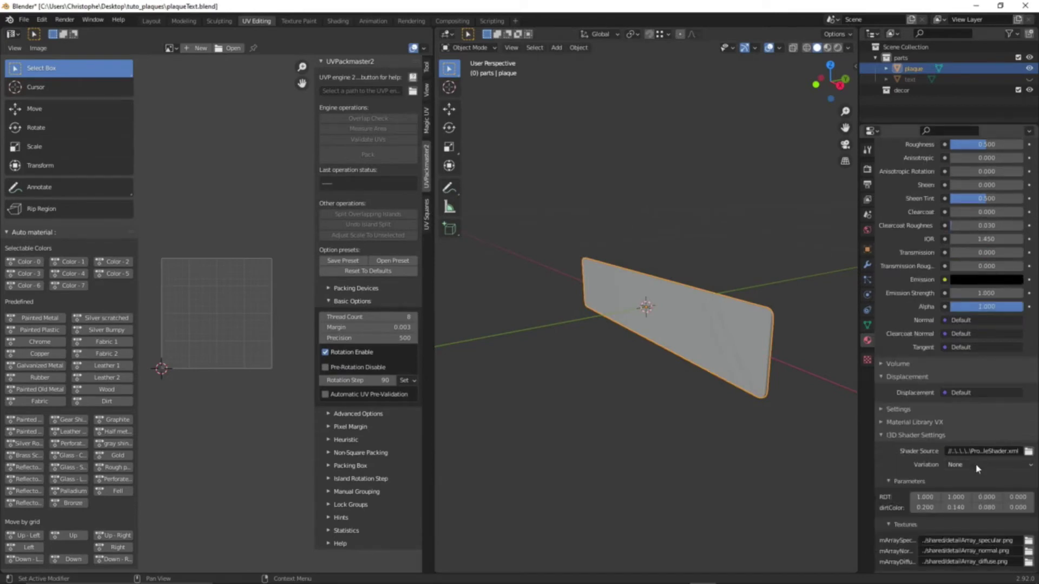
{"action": "left_click", "coordinate": [977, 466]}
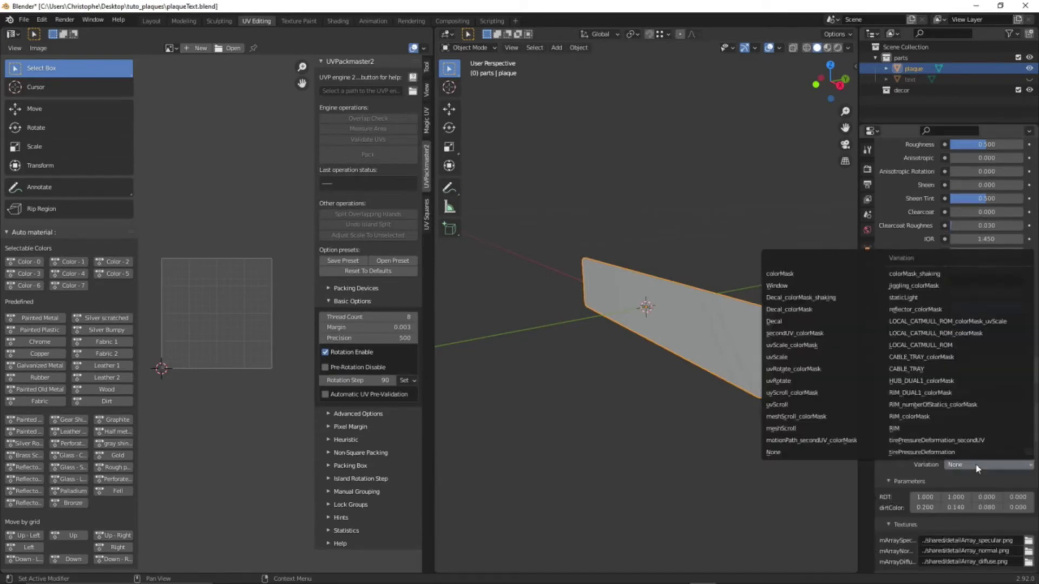
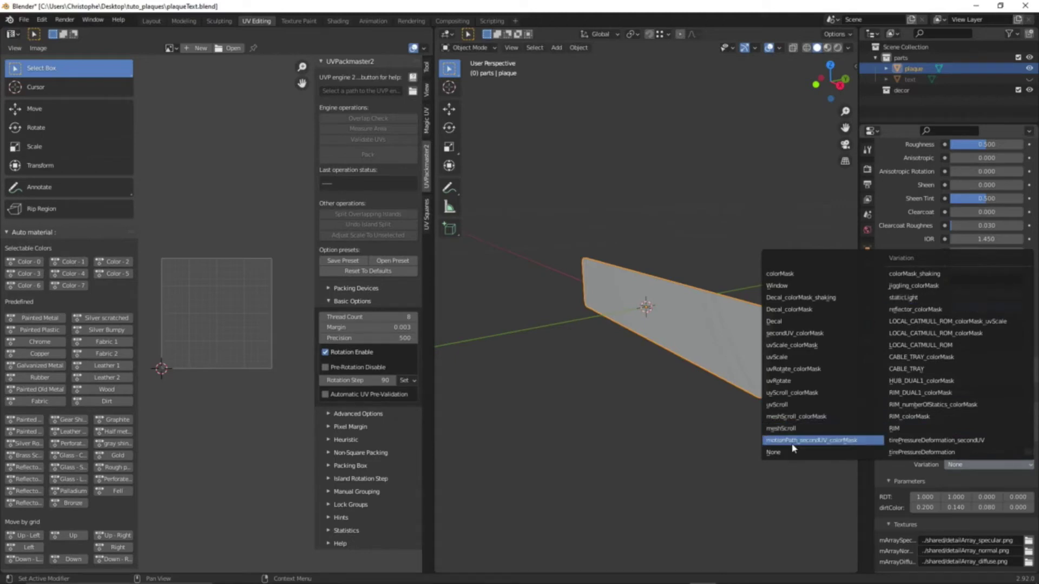
{"action": "left_click", "coordinate": [788, 274]}
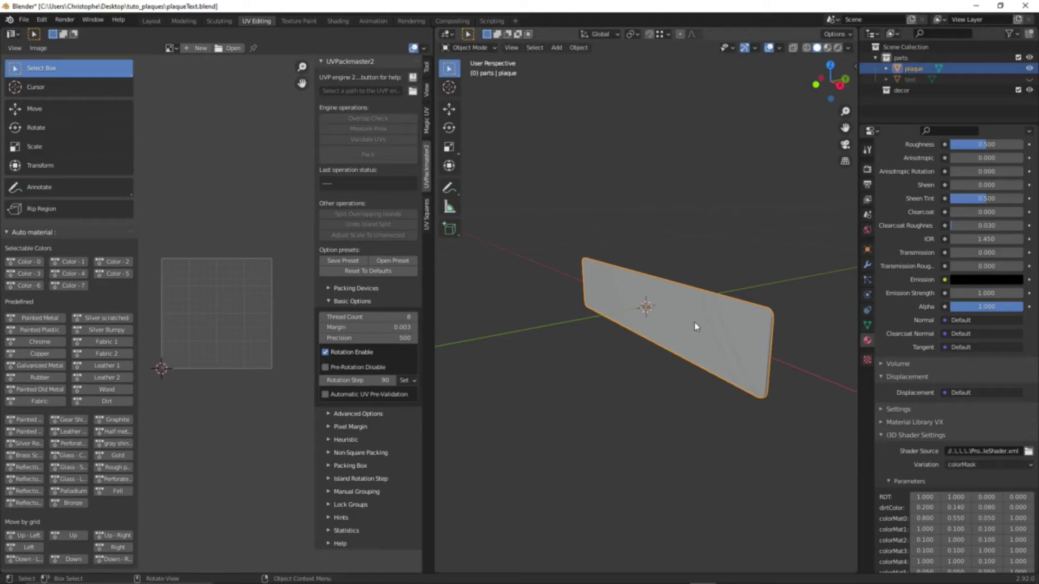
- Select only the plaque's large front face in face mode and assign its UVs to the Color - 0 slot
{"action": "key", "text": "Tab"}
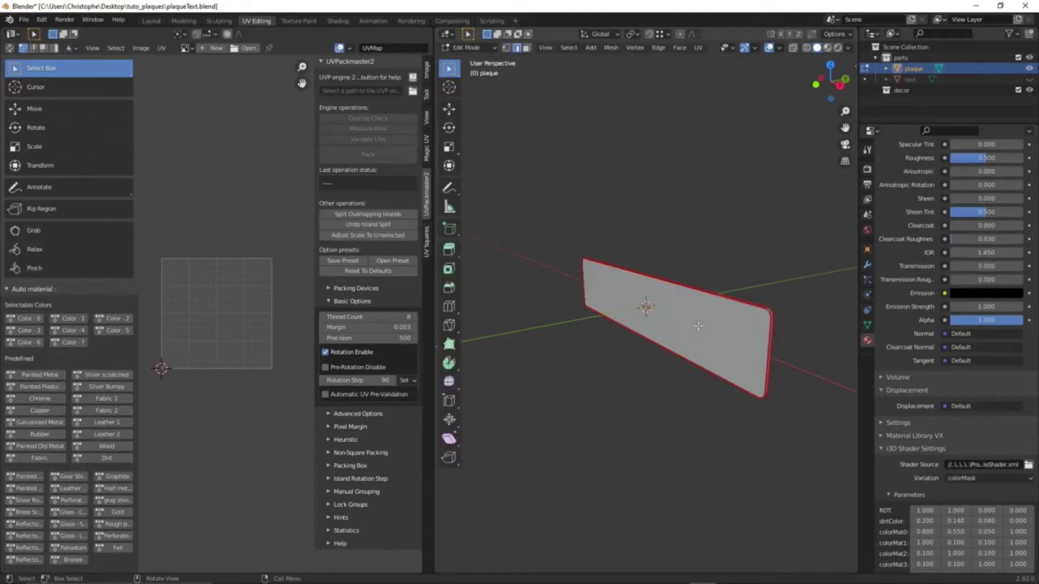
{"action": "key", "text": "a"}
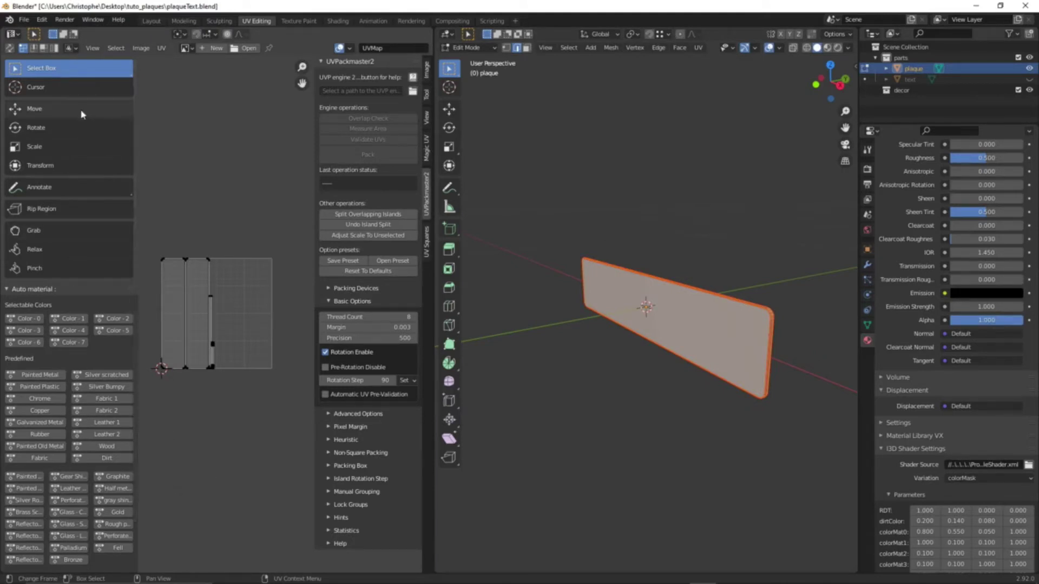
{"action": "key", "text": "4"}
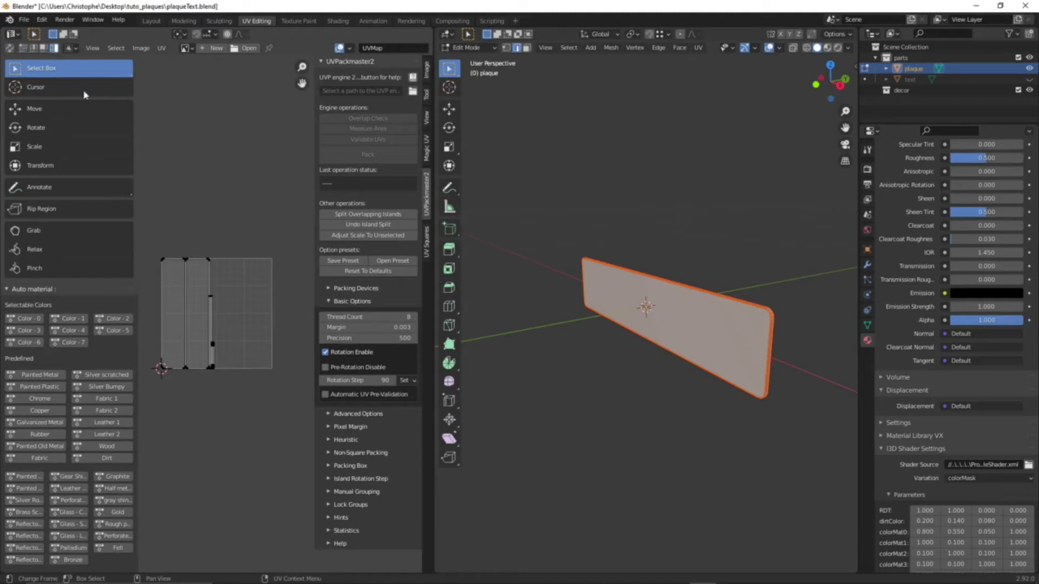
{"action": "left_click", "coordinate": [174, 328]}
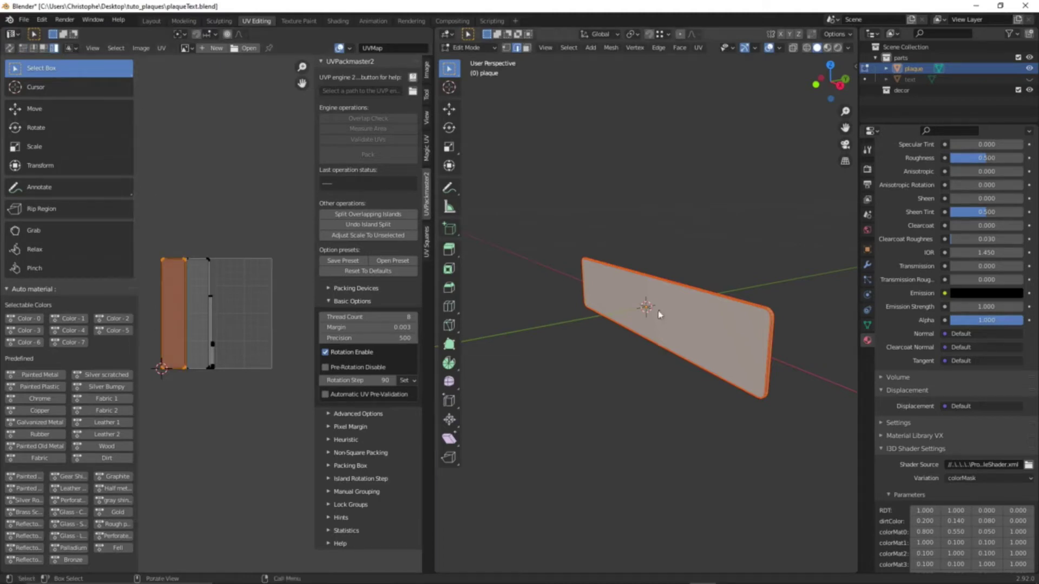
{"action": "left_click", "coordinate": [650, 414]}
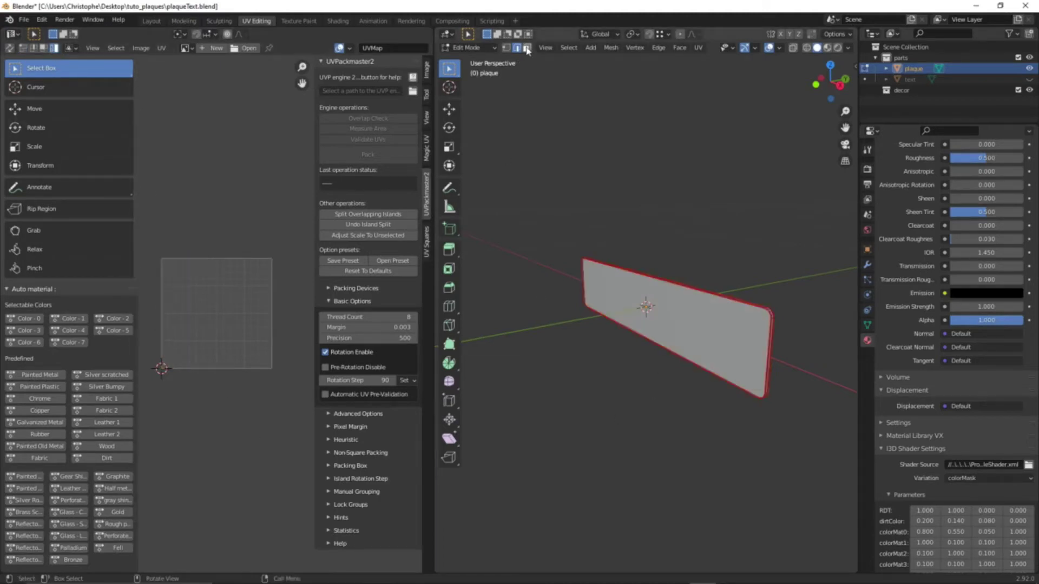
{"action": "left_click", "coordinate": [674, 340]}
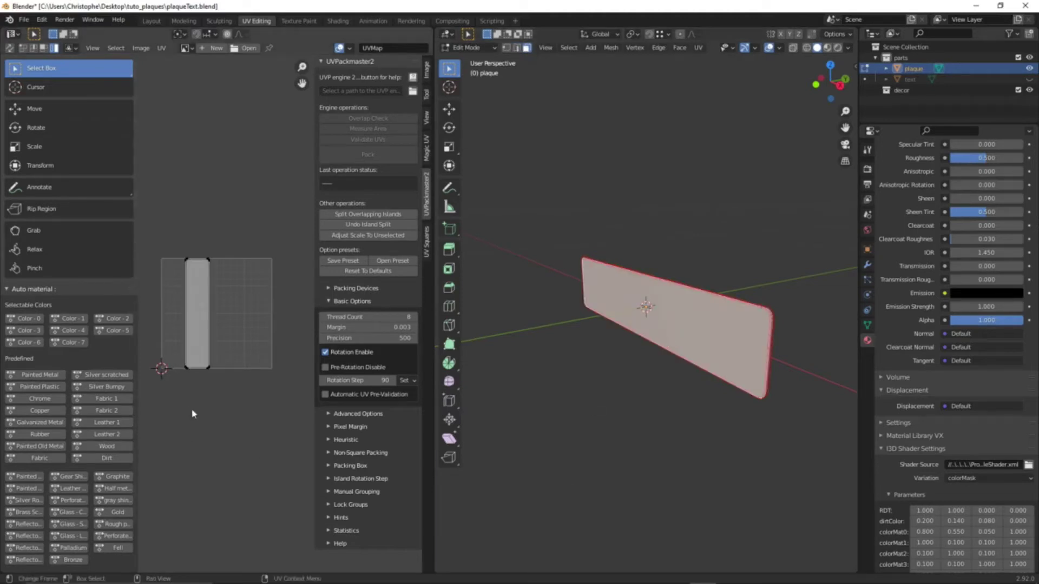
{"action": "left_click", "coordinate": [30, 319]}
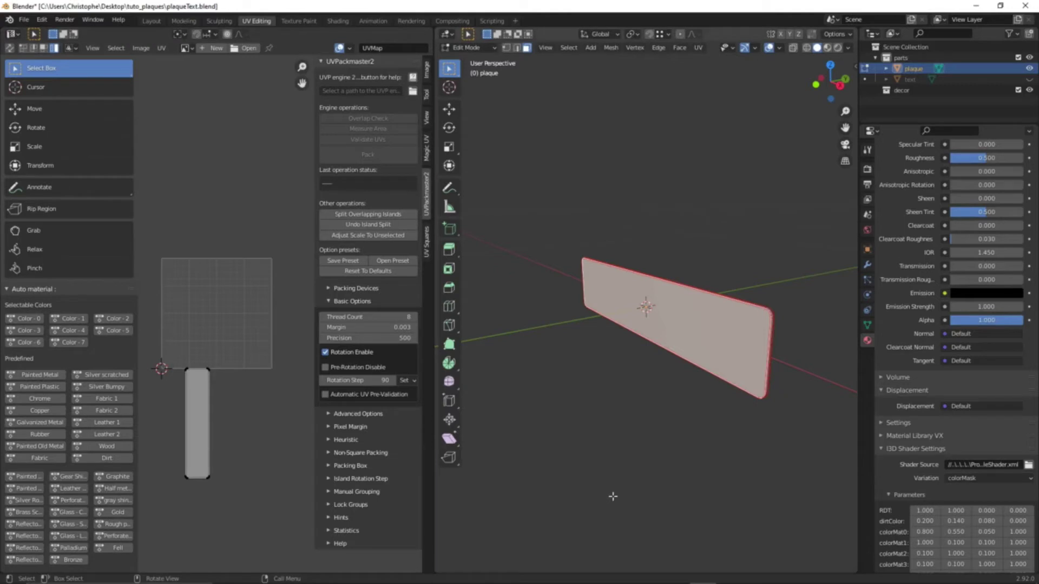
- Invert the selection to the plaque's back and rim faces, select all their UV islands and assign them to the Color - 1 slot
{"action": "middle_click_drag", "start_coordinate": [613, 497], "coordinate": [585, 496]}
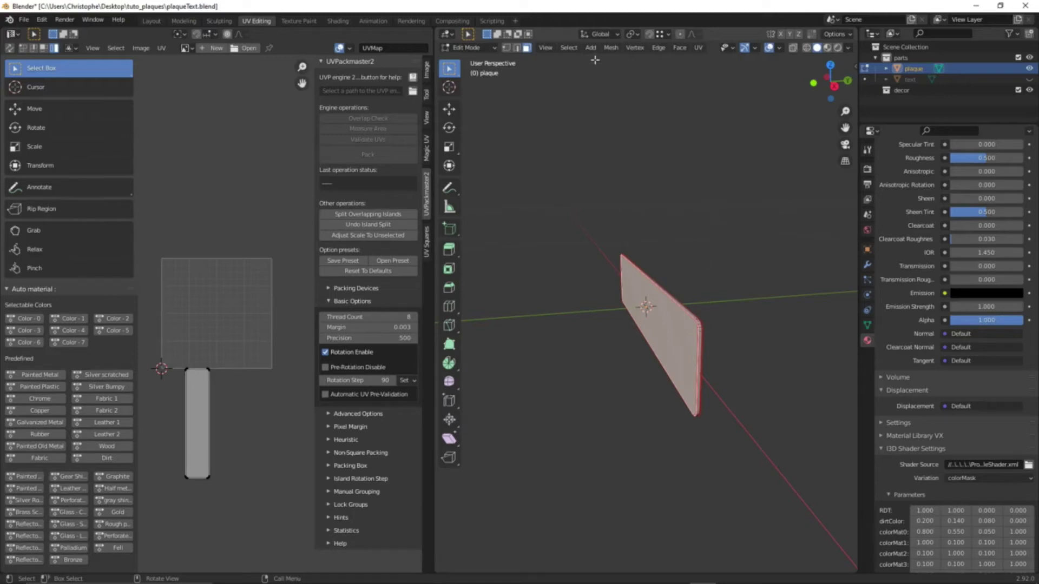
{"action": "left_click", "coordinate": [572, 48]}
{"action": "left_click", "coordinate": [578, 83]}
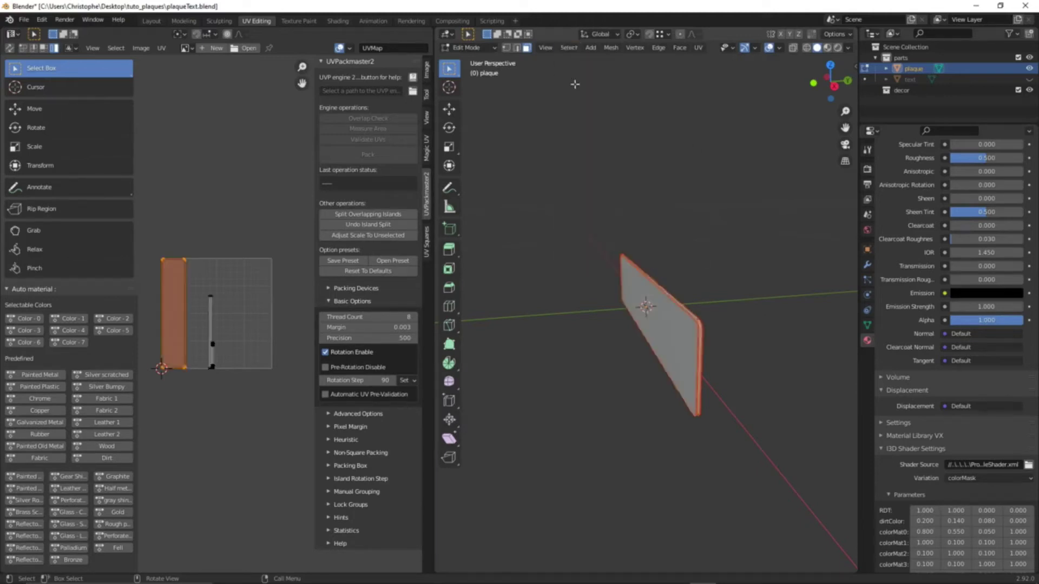
{"action": "middle_click_drag", "start_coordinate": [725, 462], "coordinate": [661, 448]}
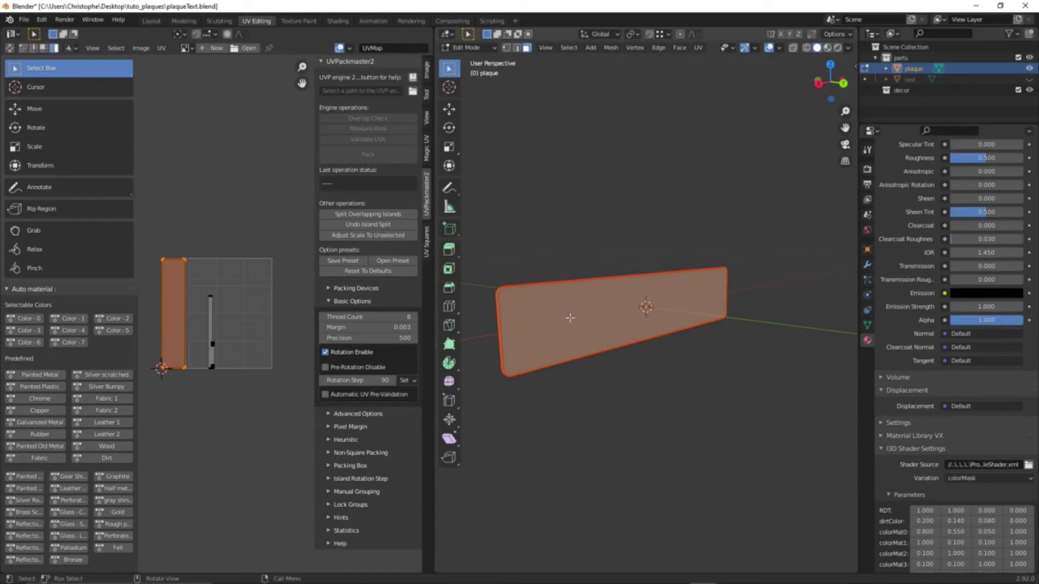
{"action": "middle_click_drag", "start_coordinate": [524, 371], "coordinate": [583, 375]}
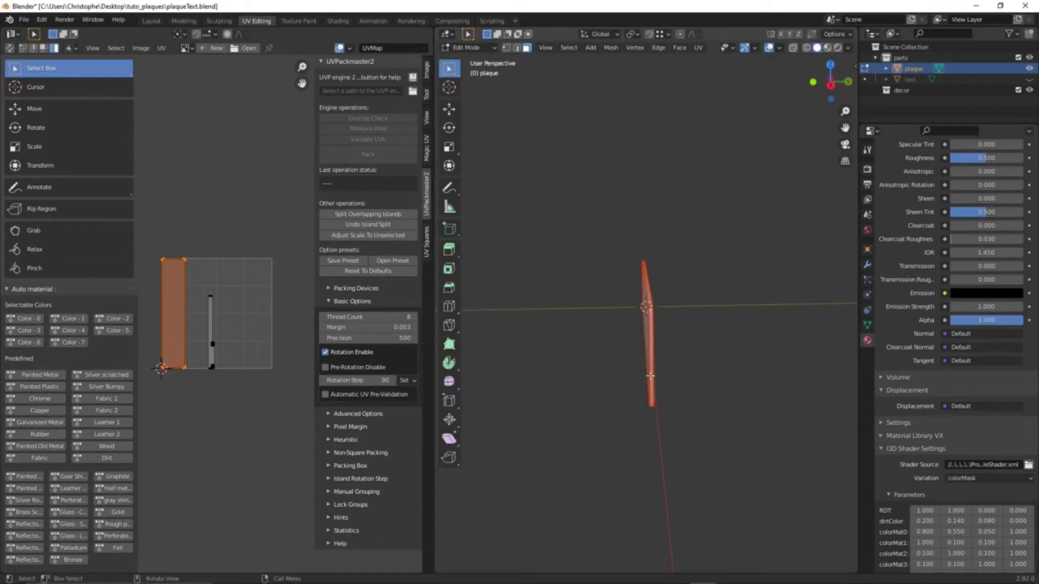
{"action": "middle_click_drag", "start_coordinate": [598, 517], "coordinate": [645, 514]}
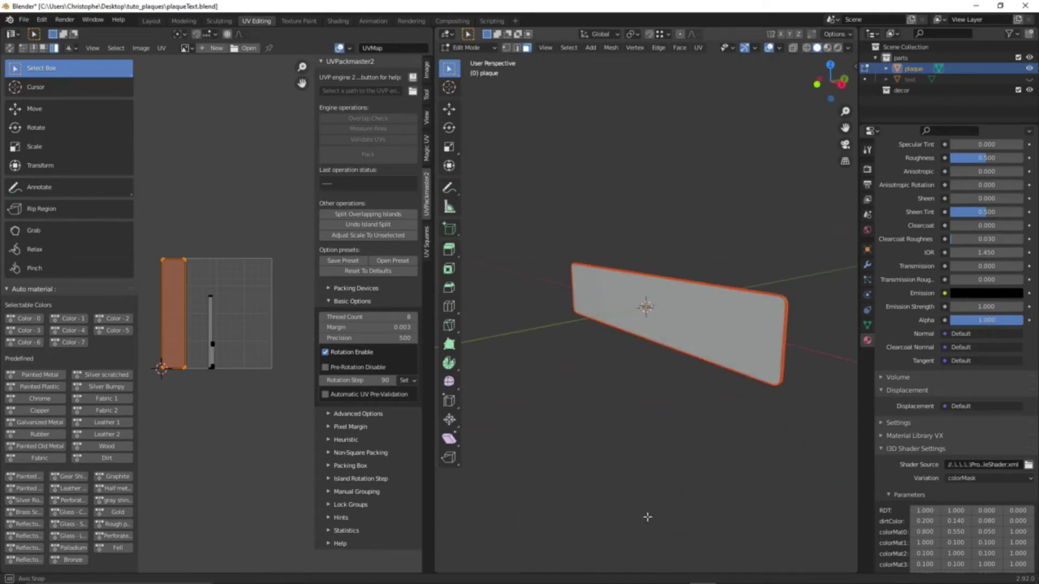
{"action": "left_click_drag", "start_coordinate": [151, 233], "coordinate": [265, 455]}
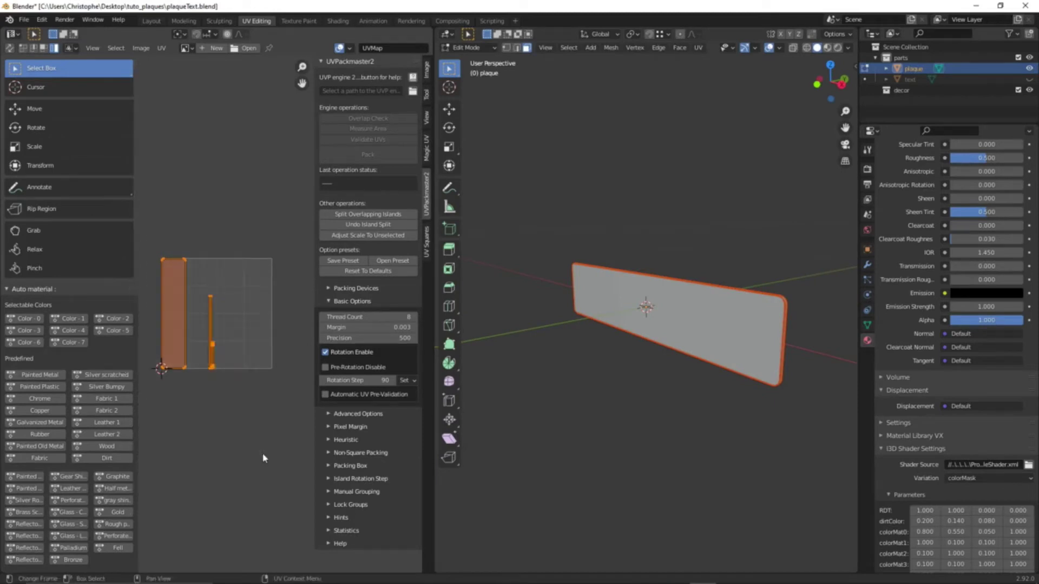
{"action": "left_click", "coordinate": [66, 319]}
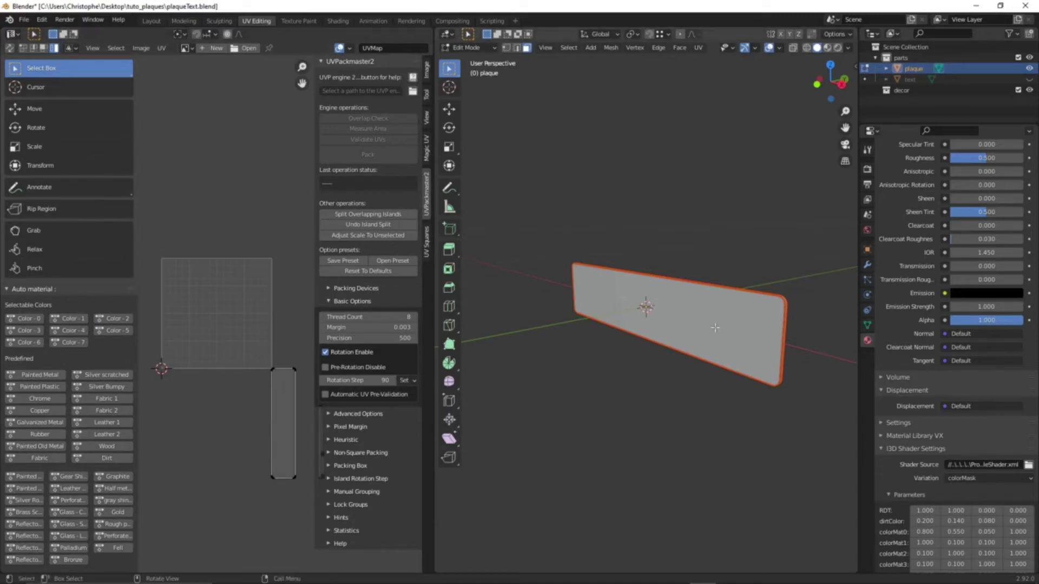
{"action": "middle_click_drag", "start_coordinate": [701, 396], "coordinate": [629, 381]}
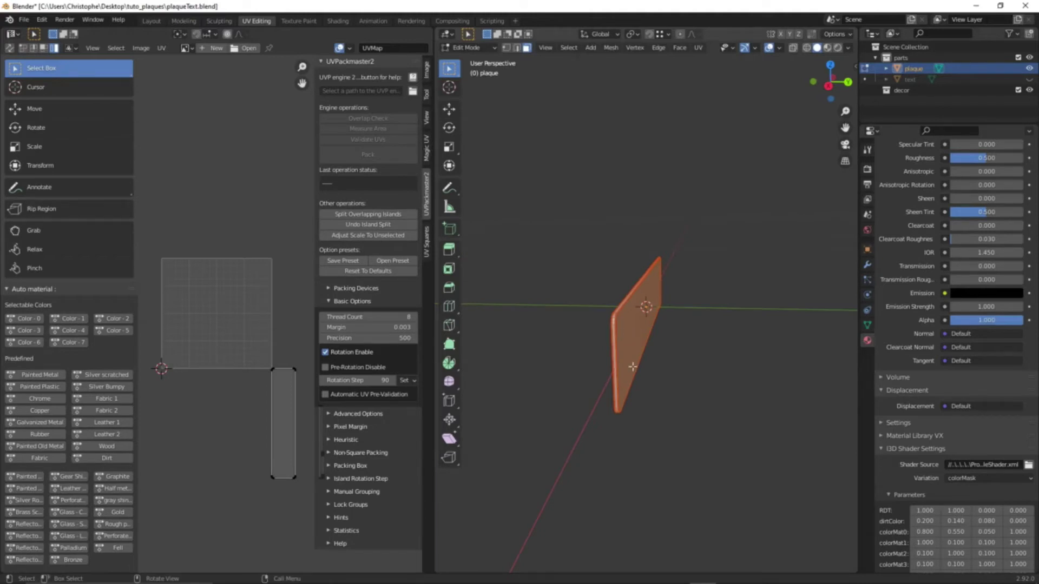
{"action": "middle_click_drag", "start_coordinate": [633, 367], "coordinate": [682, 364]}
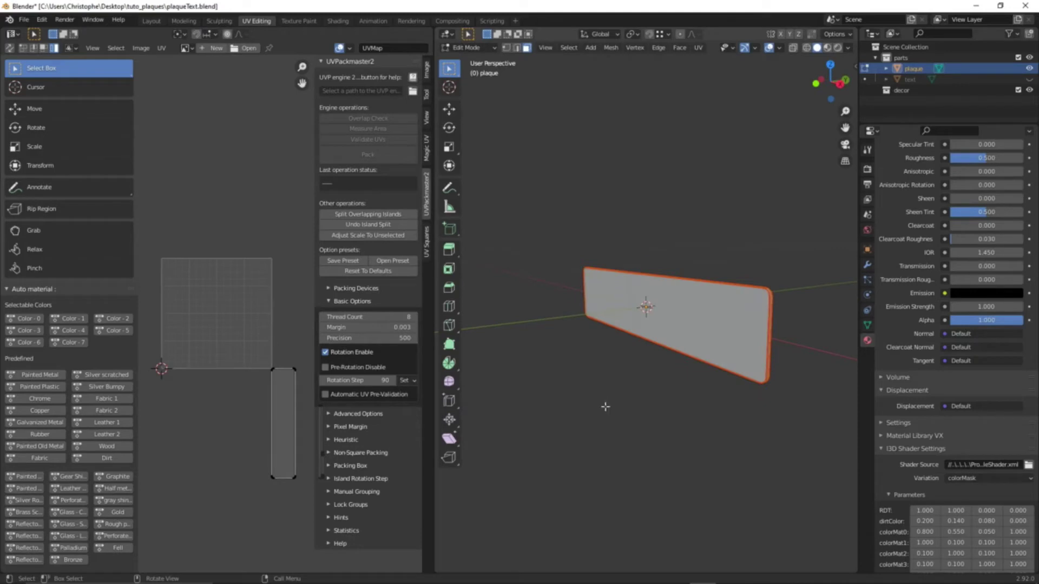
- Leave edit mode and set the shader's colorMat0 parameter to 1, 1, 1, 0
{"action": "key", "text": "Tab"}
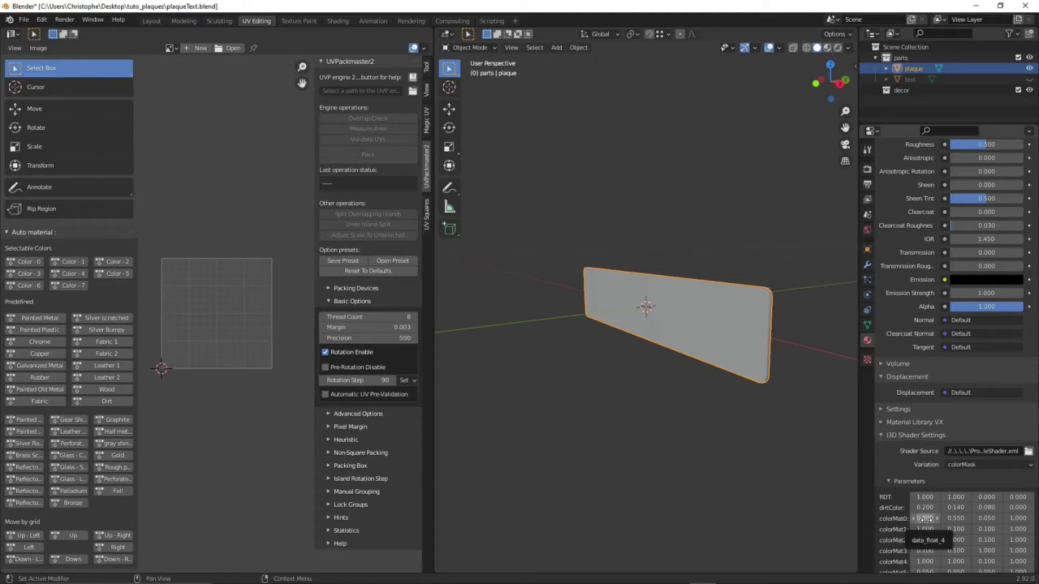
{"action": "left_click", "coordinate": [925, 518]}
{"action": "type", "text": "1"}
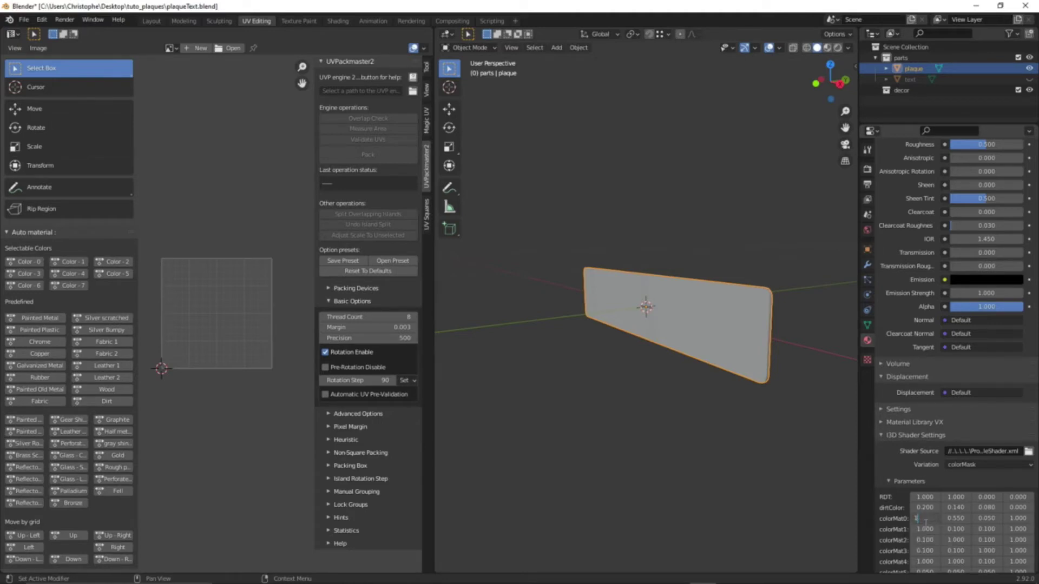
{"action": "key", "text": "Return"}
{"action": "left_click", "coordinate": [955, 518]}
{"action": "type", "text": "1"}
{"action": "key", "text": "Return"}
{"action": "left_click", "coordinate": [986, 518]}
{"action": "type", "text": "1"}
{"action": "key", "text": "Return"}
{"action": "left_click", "coordinate": [1022, 520]}
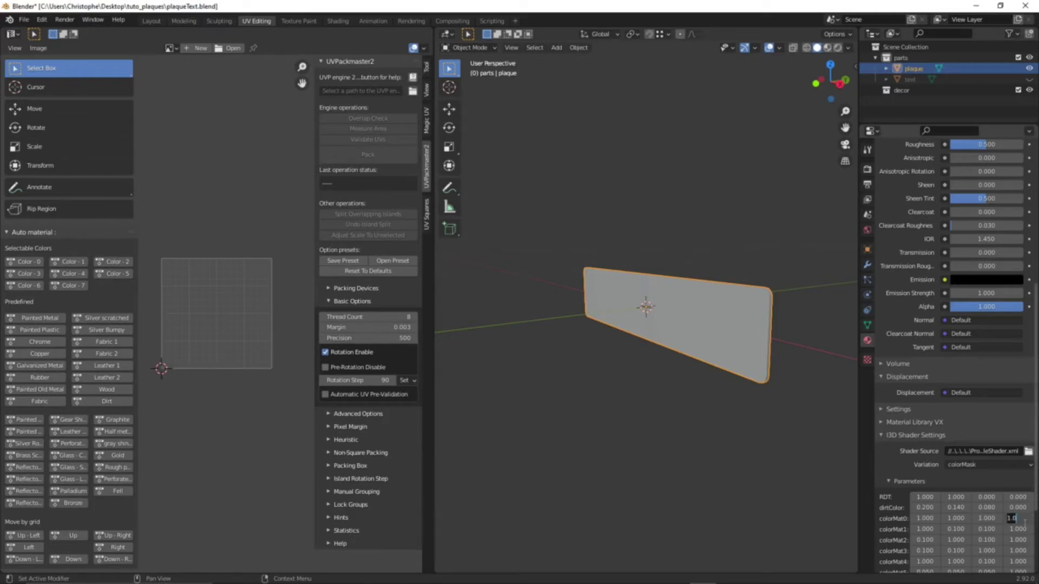
{"action": "type", "text": "0"}
{"action": "key", "text": "Return"}
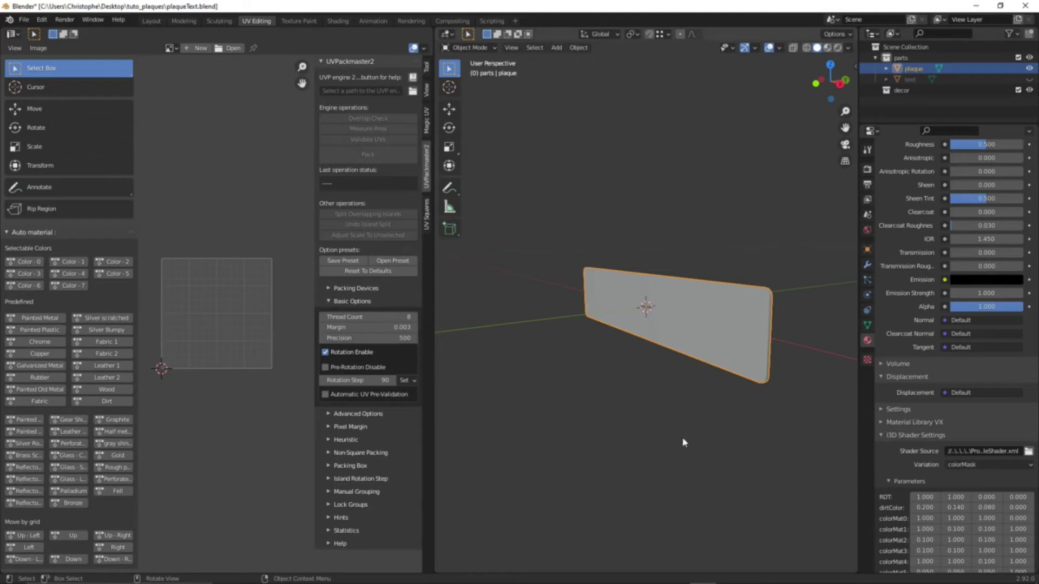
- Set the first value of the shader's colorMat1 parameter to 1 and its fourth value to 2
{"action": "middle_click_drag", "start_coordinate": [682, 441], "coordinate": [636, 448]}
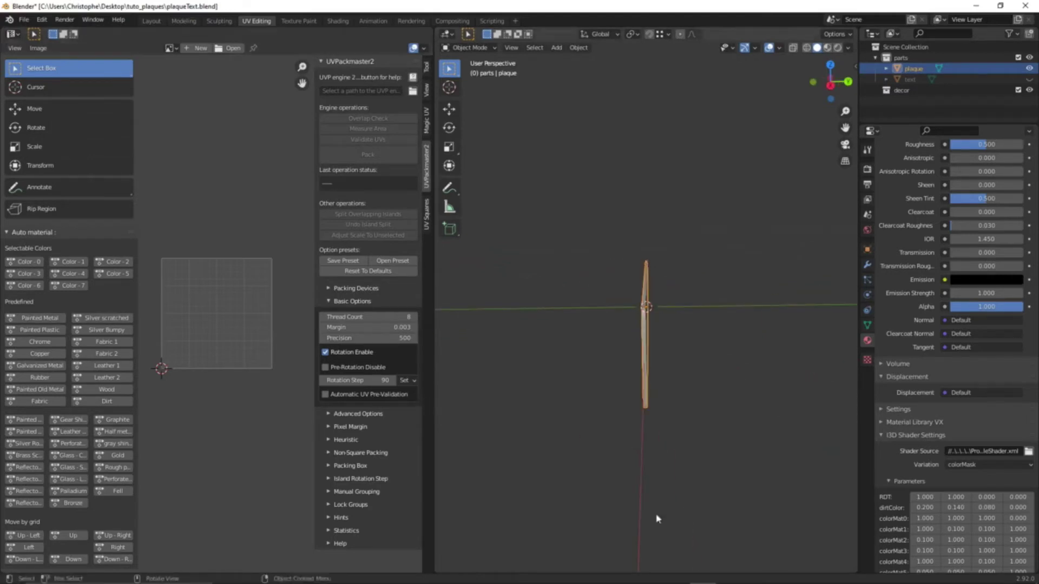
{"action": "left_click", "coordinate": [927, 530]}
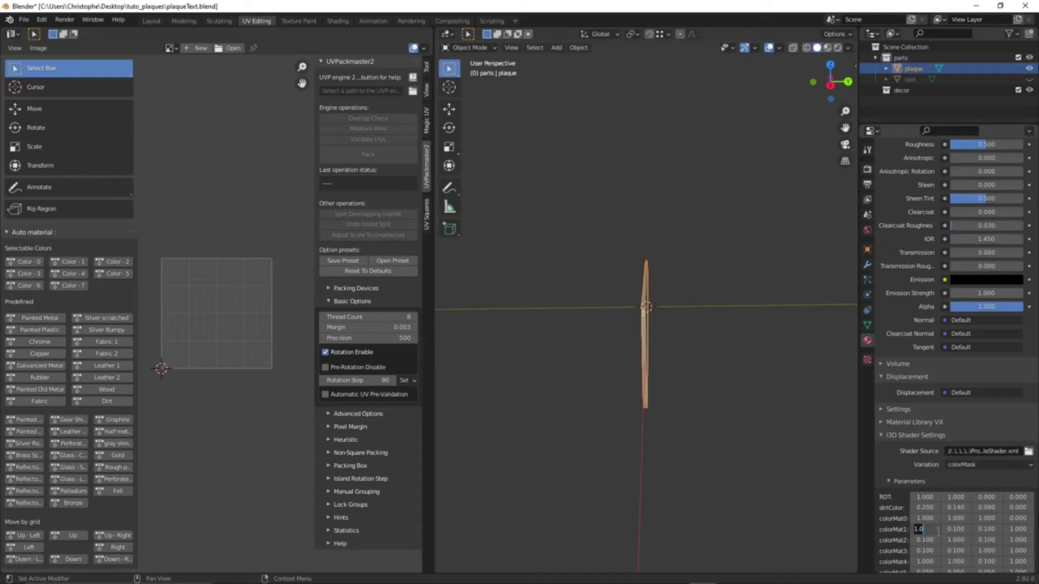
{"action": "key", "text": "Return"}
{"action": "left_click", "coordinate": [1019, 529]}
{"action": "type", "text": "2"}
{"action": "key", "text": "Return"}
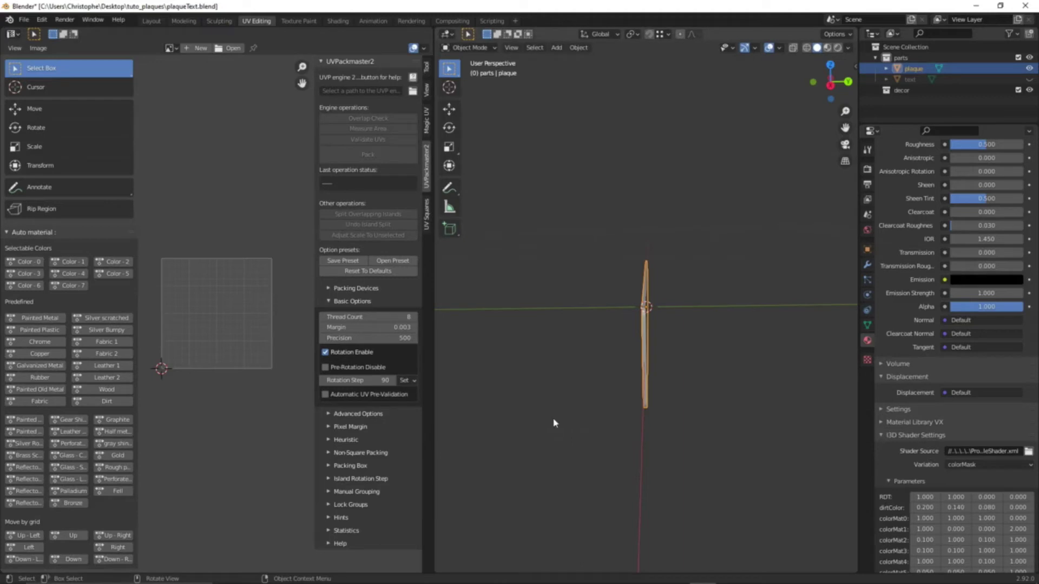
- Hide the plaque object and unhide the text object
{"action": "middle_click_drag", "start_coordinate": [554, 422], "coordinate": [601, 427]}
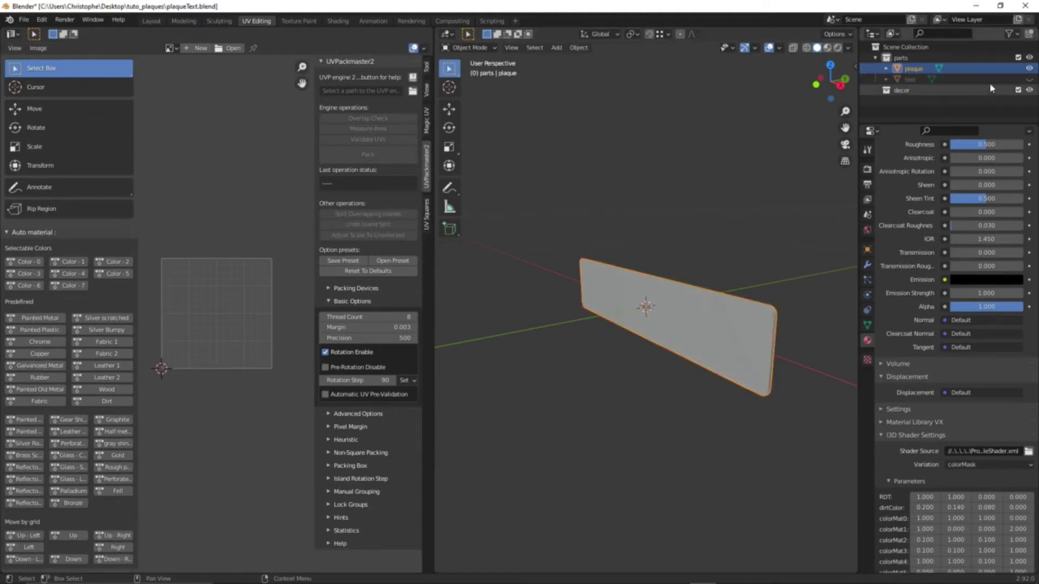
{"action": "left_click", "coordinate": [1030, 68]}
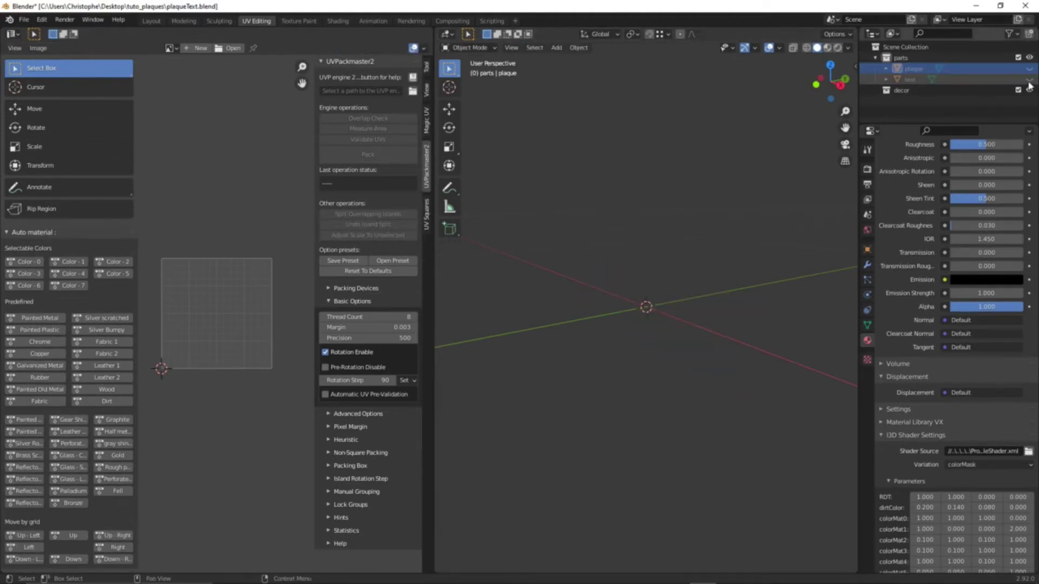
{"action": "left_click", "coordinate": [1029, 79]}
{"action": "scroll", "coordinate": [643, 366], "scroll_direction": "up", "scroll_amount": 2}
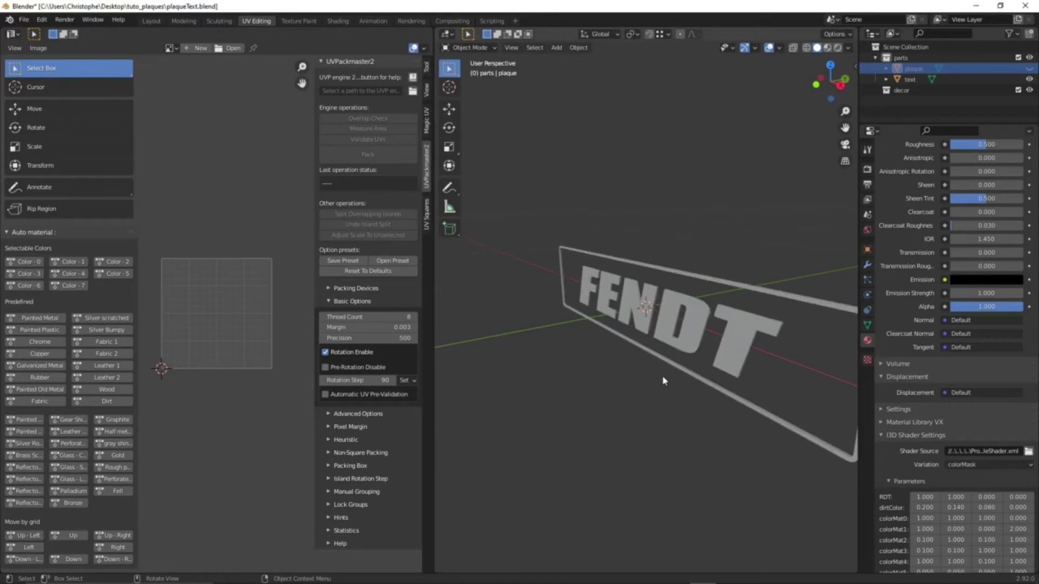
{"action": "middle_click_drag", "start_coordinate": [700, 393], "coordinate": [557, 355]}
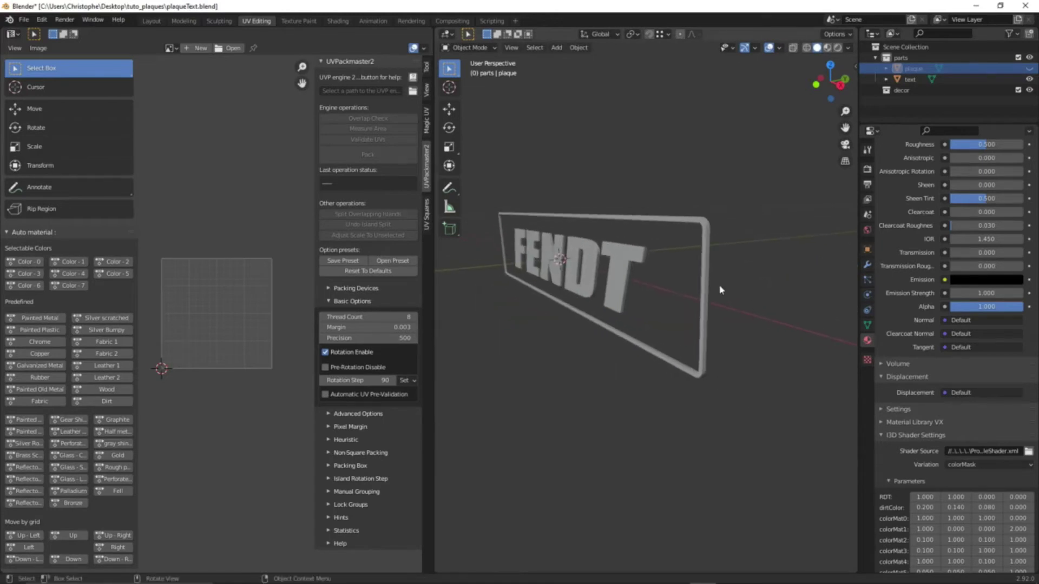
- Switch to the Layout workspace and put the FENDT text object into edit mode with edge selection
{"action": "left_click", "coordinate": [151, 21]}
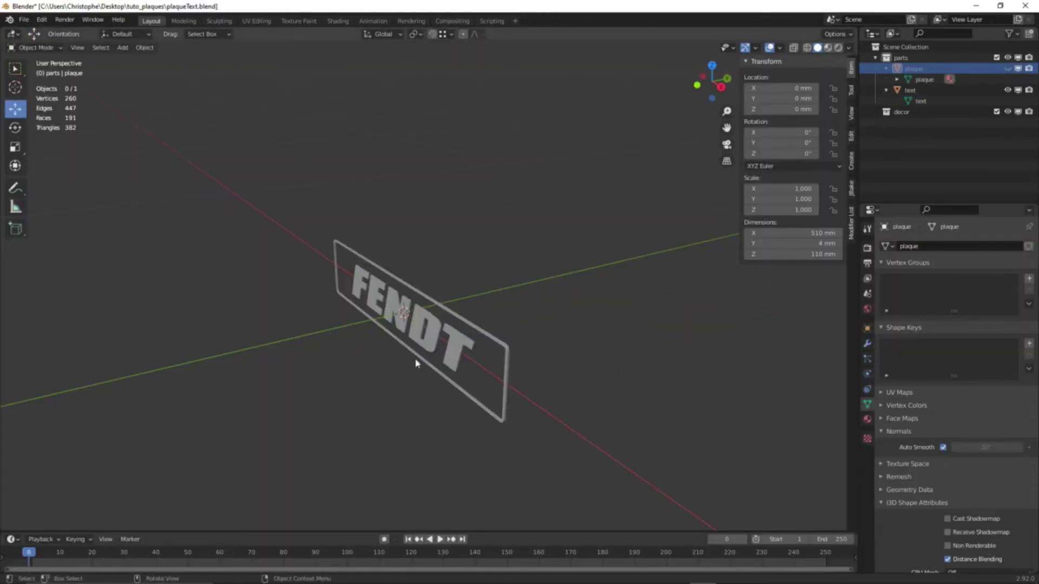
{"action": "scroll", "coordinate": [414, 358], "scroll_direction": "up", "scroll_amount": 4}
{"action": "middle_click_drag", "start_coordinate": [413, 358], "coordinate": [476, 304]}
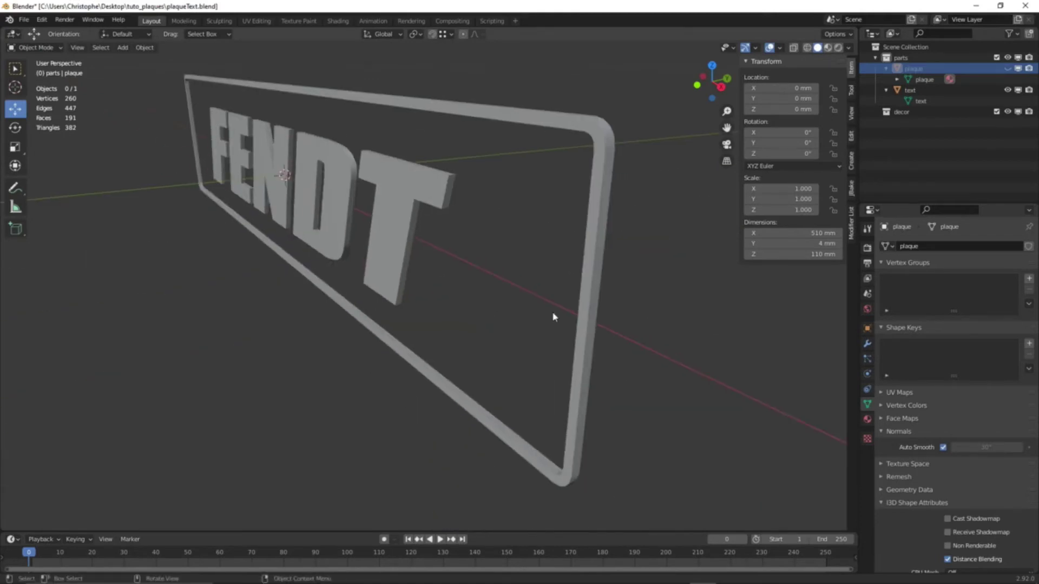
{"action": "left_click", "coordinate": [585, 323]}
{"action": "key", "text": "Tab"}
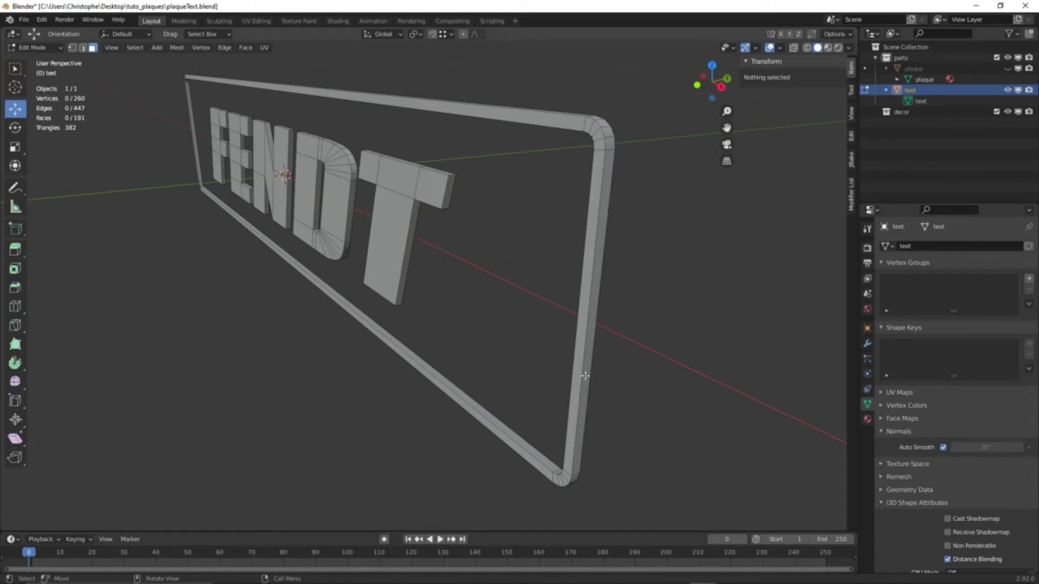
{"action": "left_click", "coordinate": [82, 48]}
- Select the frame's perimeter edge loop together with the edges running across its profile at all four corners
{"action": "left_click", "coordinate": [584, 389], "text": "alt"}
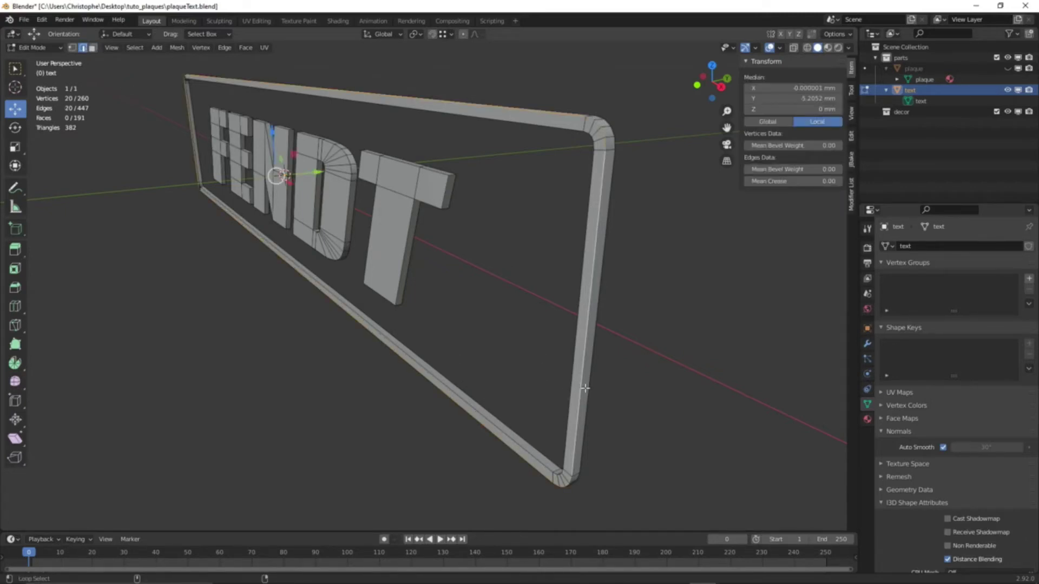
{"action": "left_click", "coordinate": [587, 130], "text": "alt"}
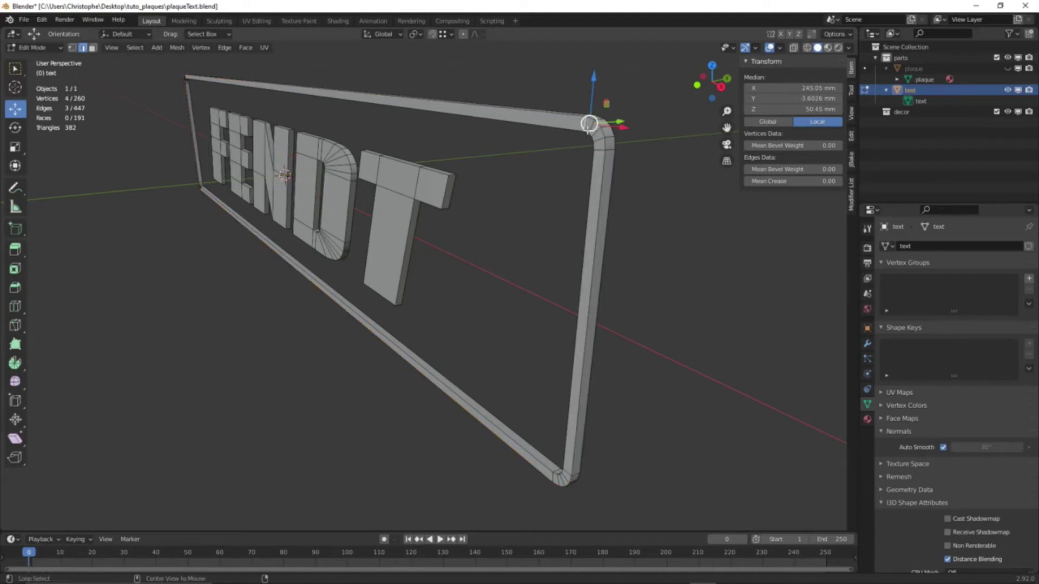
{"action": "left_click", "coordinate": [603, 217], "text": "alt"}
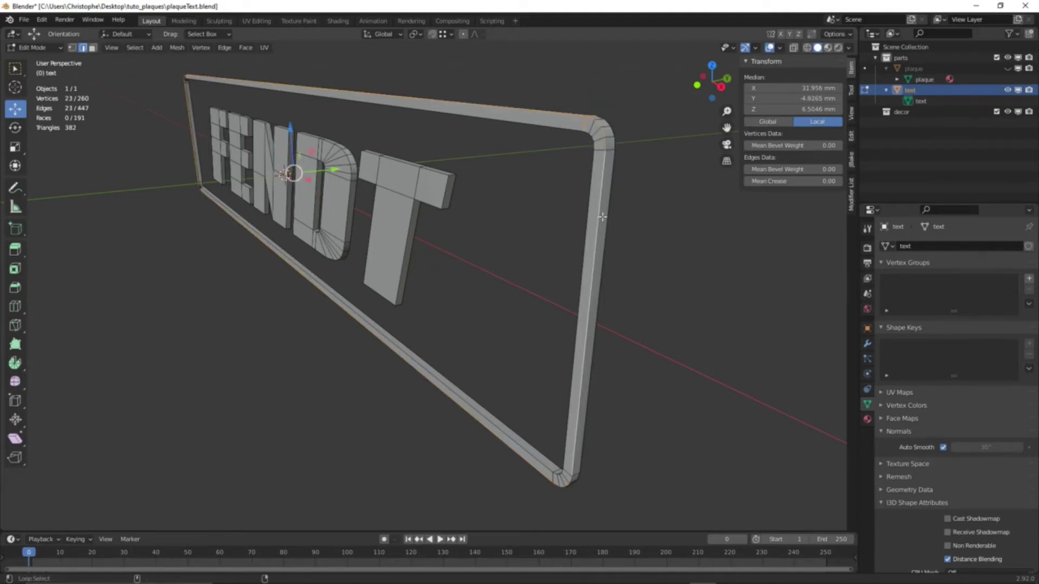
{"action": "left_click", "coordinate": [560, 476], "text": "alt"}
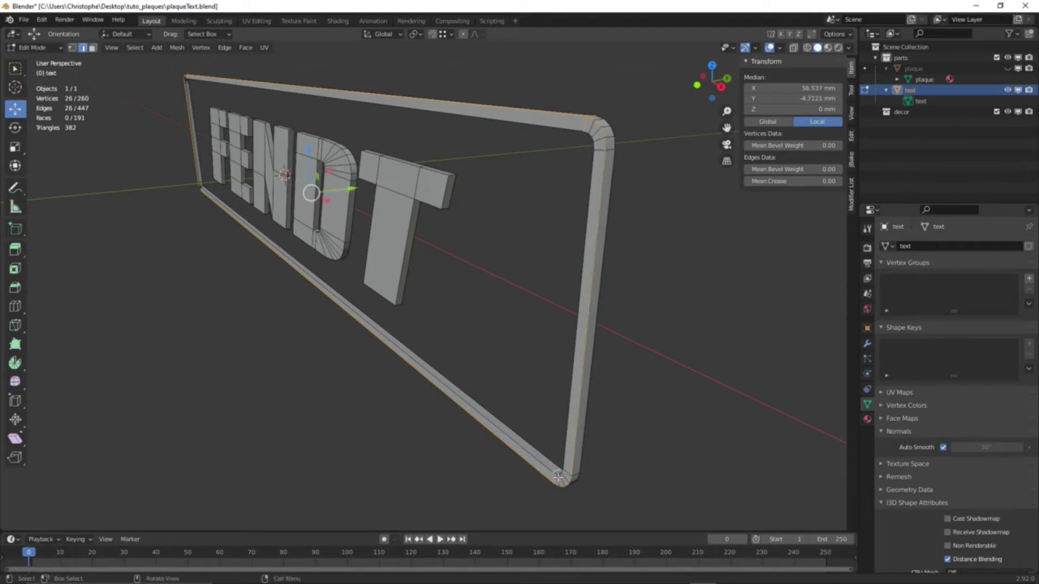
{"action": "middle_click_drag", "start_coordinate": [327, 408], "coordinate": [370, 447]}
{"action": "left_click", "coordinate": [306, 498], "text": "alt+shift"}
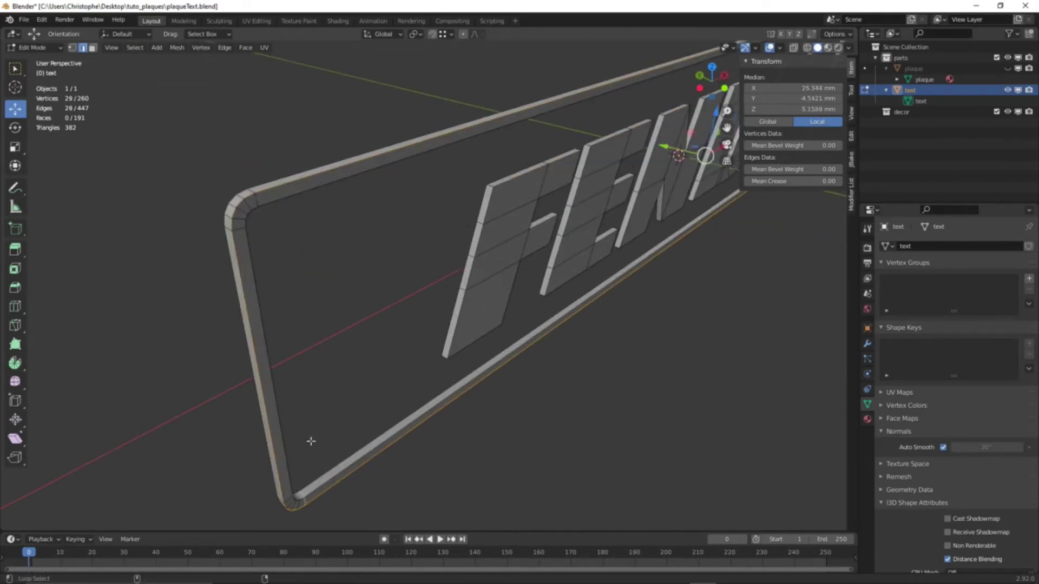
{"action": "left_click", "coordinate": [355, 258], "text": "alt"}
{"action": "middle_click_drag", "start_coordinate": [355, 258], "coordinate": [439, 282]}
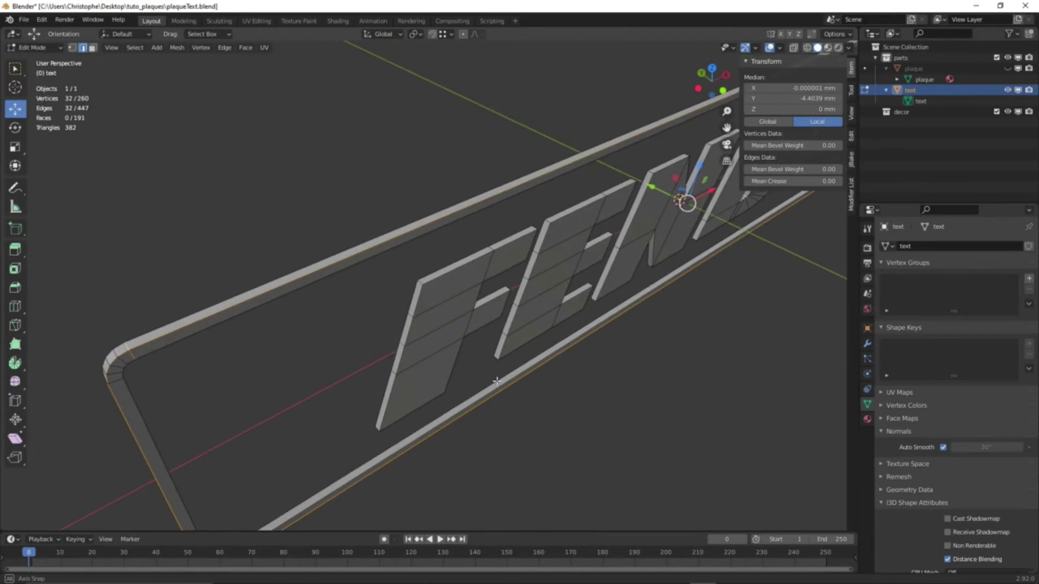
- Add the front outline edges of the letter F to the selection
{"action": "left_click", "coordinate": [440, 282], "text": "alt+shift"}
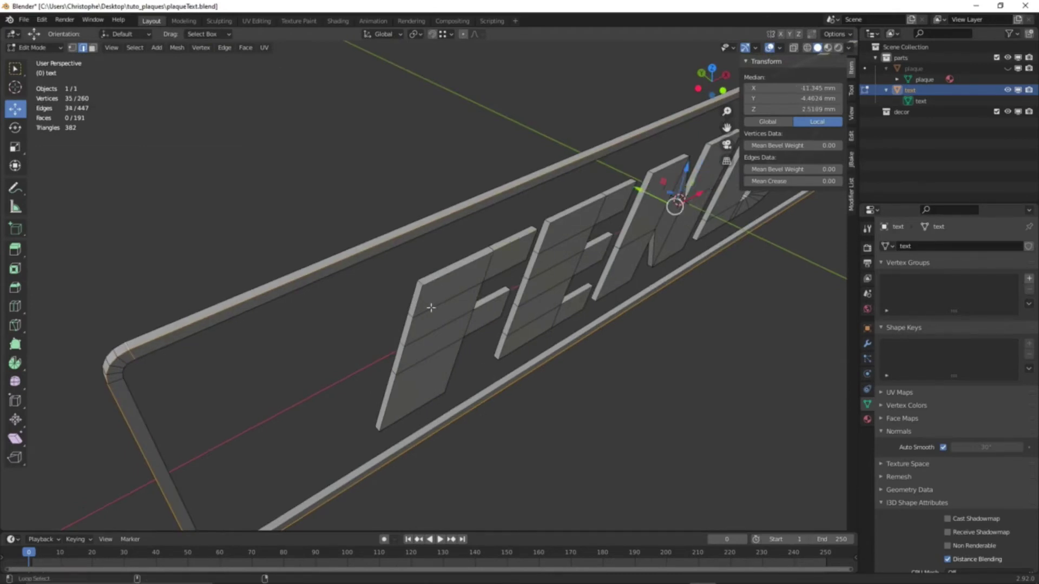
{"action": "left_click", "coordinate": [417, 410], "text": "alt+shift"}
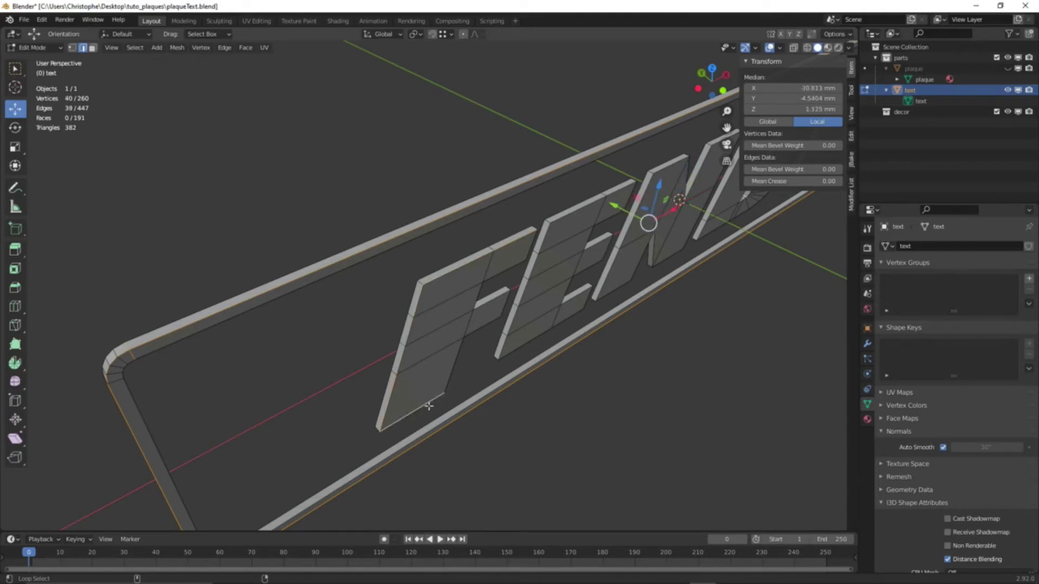
{"action": "left_click", "coordinate": [452, 380], "text": "shift"}
{"action": "left_click", "coordinate": [472, 333], "text": "shift"}
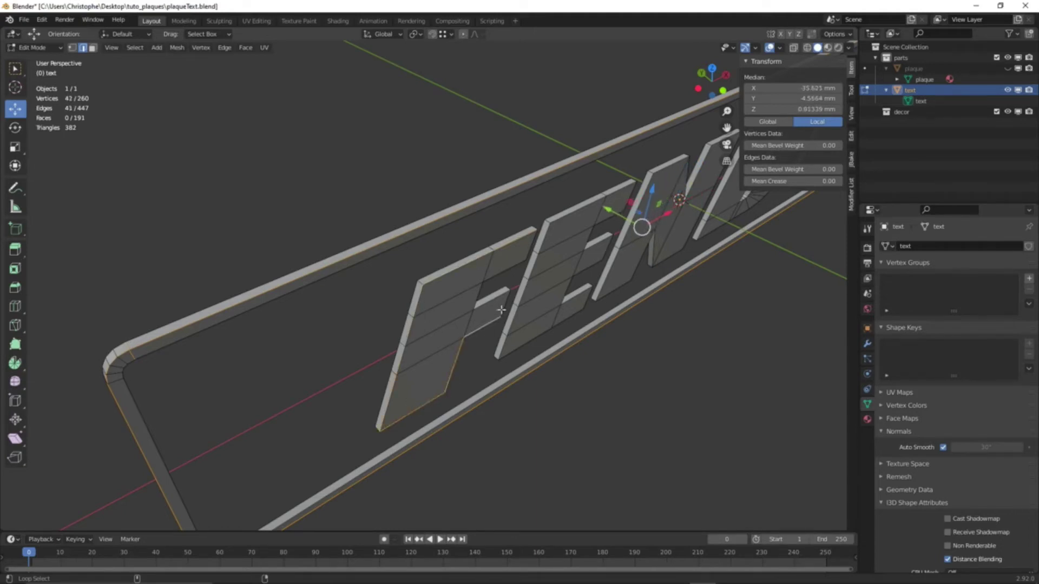
{"action": "left_click", "coordinate": [505, 309], "text": "shift"}
{"action": "left_click", "coordinate": [497, 302], "text": "shift"}
{"action": "left_click", "coordinate": [484, 296], "text": "shift"}
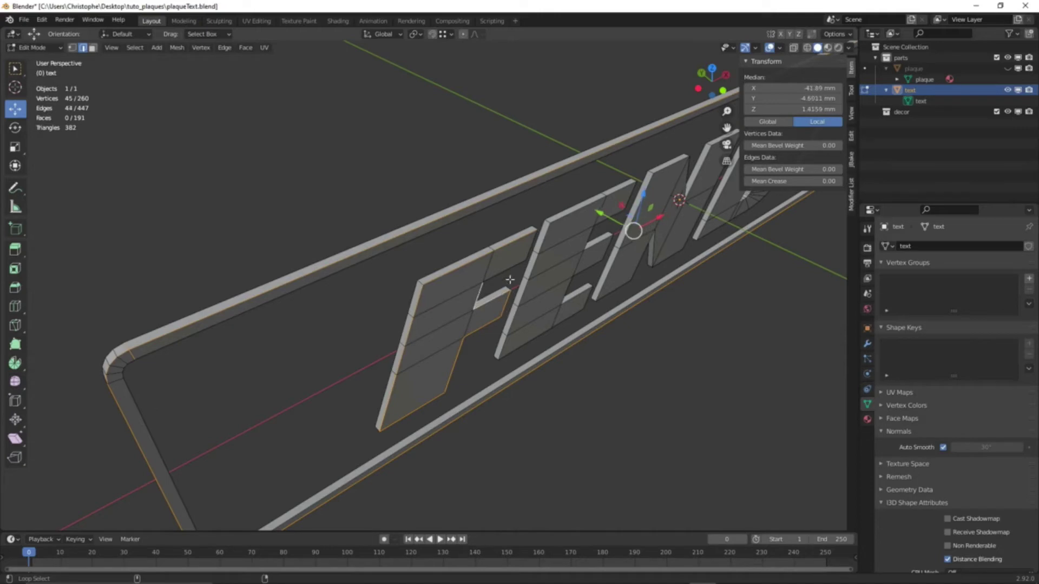
{"action": "left_click", "coordinate": [510, 272], "text": "shift"}
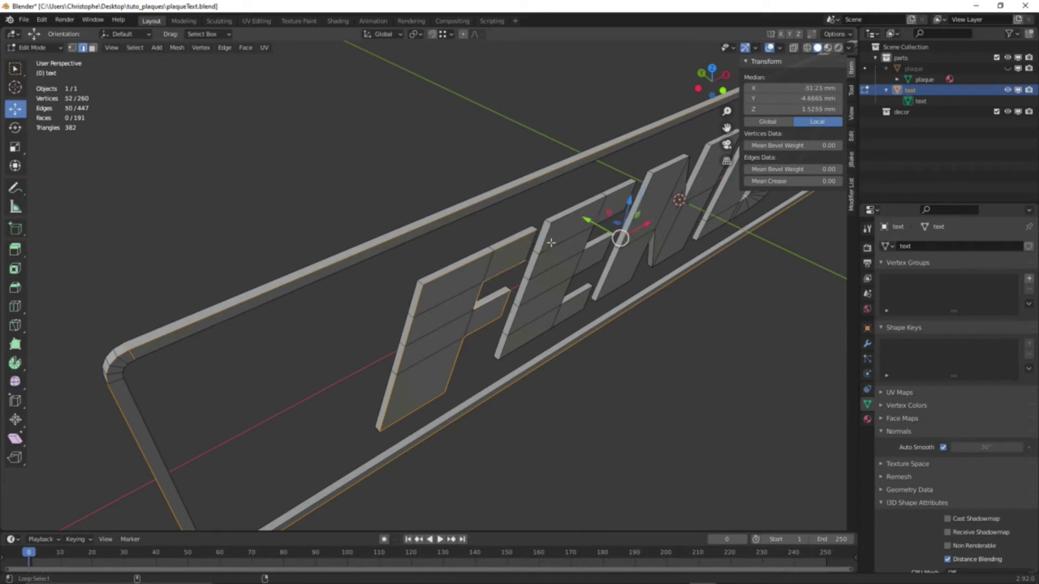
- Add the front outline edges of the letter E to the selection, including its three arms
{"action": "left_click", "coordinate": [586, 211], "text": "alt+shift"}
{"action": "left_click", "coordinate": [586, 211], "text": "shift"}
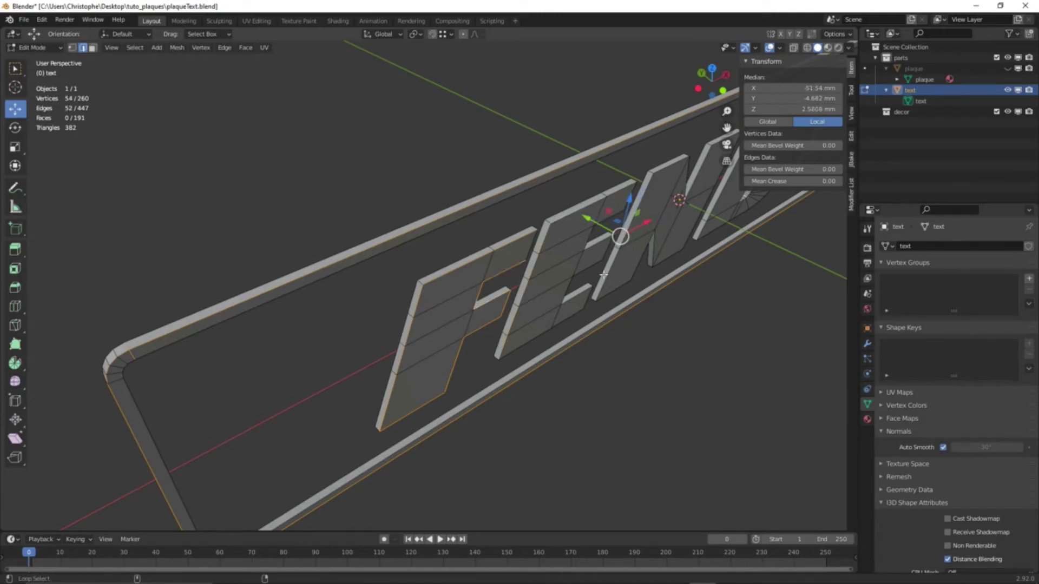
{"action": "middle_click_drag", "start_coordinate": [596, 241], "coordinate": [596, 303]}
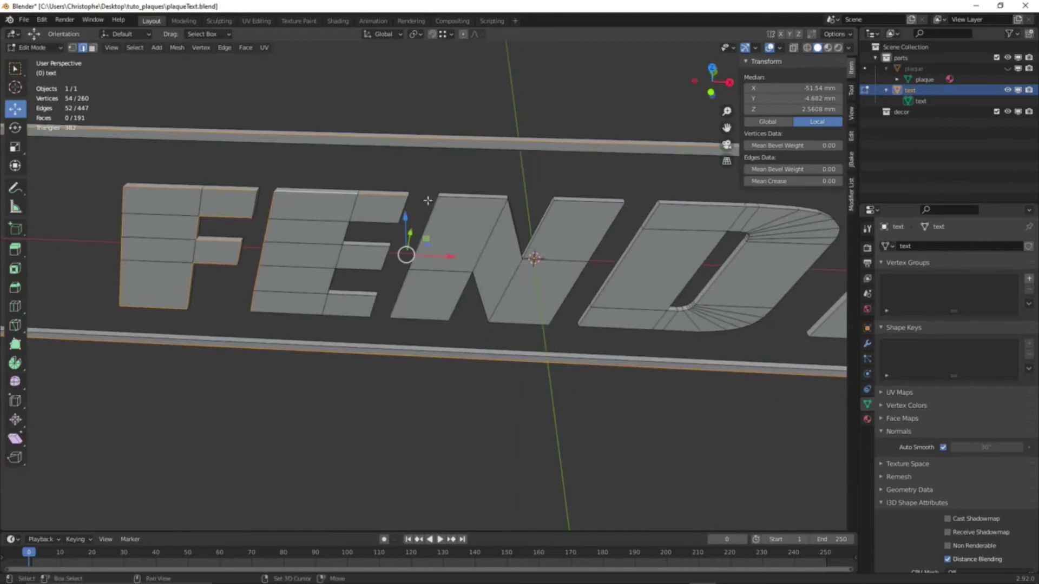
{"action": "left_click", "coordinate": [404, 215], "text": "shift"}
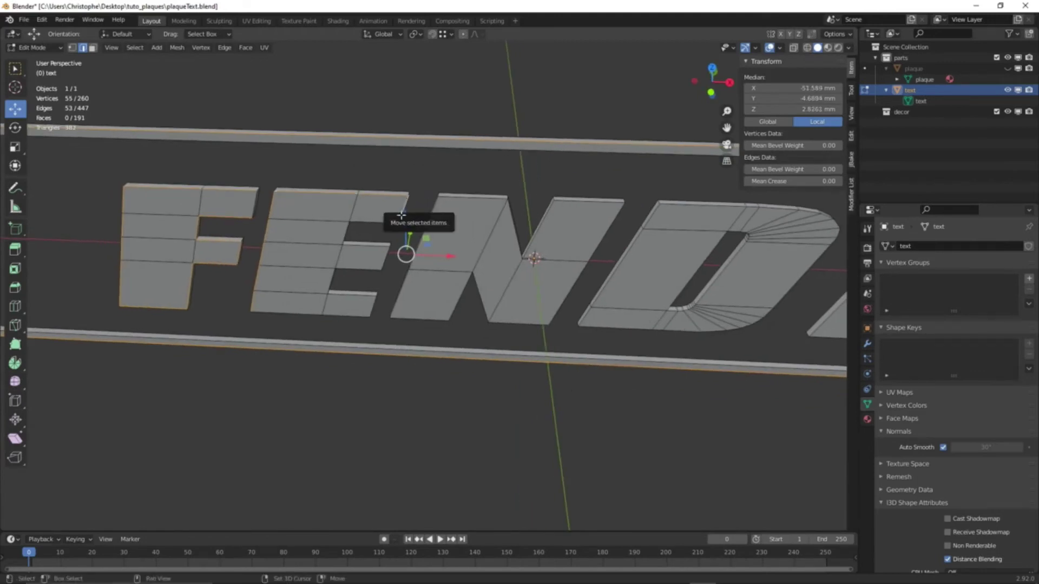
{"action": "left_click", "coordinate": [368, 222], "text": "shift"}
{"action": "left_click", "coordinate": [345, 236], "text": "shift"}
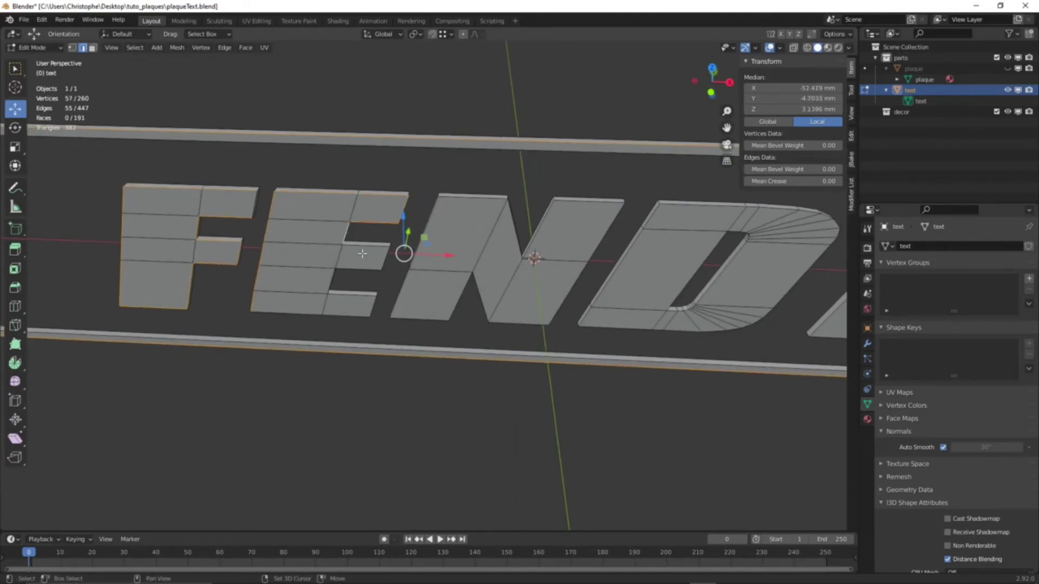
{"action": "left_click", "coordinate": [373, 245], "text": "shift"}
{"action": "left_click", "coordinate": [385, 257], "text": "shift"}
{"action": "left_click", "coordinate": [361, 269], "text": "shift"}
{"action": "left_click", "coordinate": [333, 286], "text": "shift"}
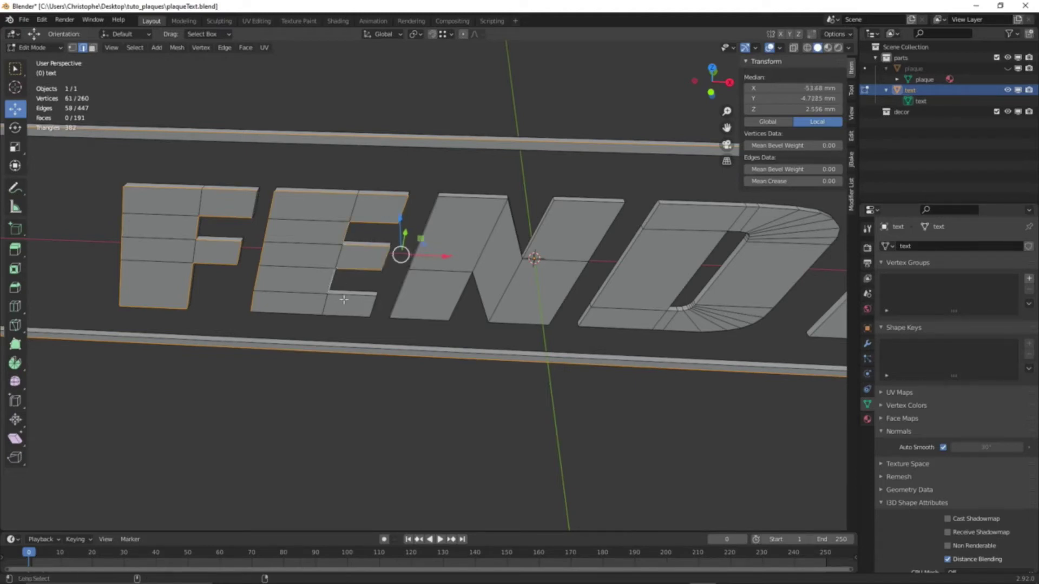
{"action": "left_click", "coordinate": [344, 298], "text": "shift"}
{"action": "left_click", "coordinate": [342, 316], "text": "shift"}
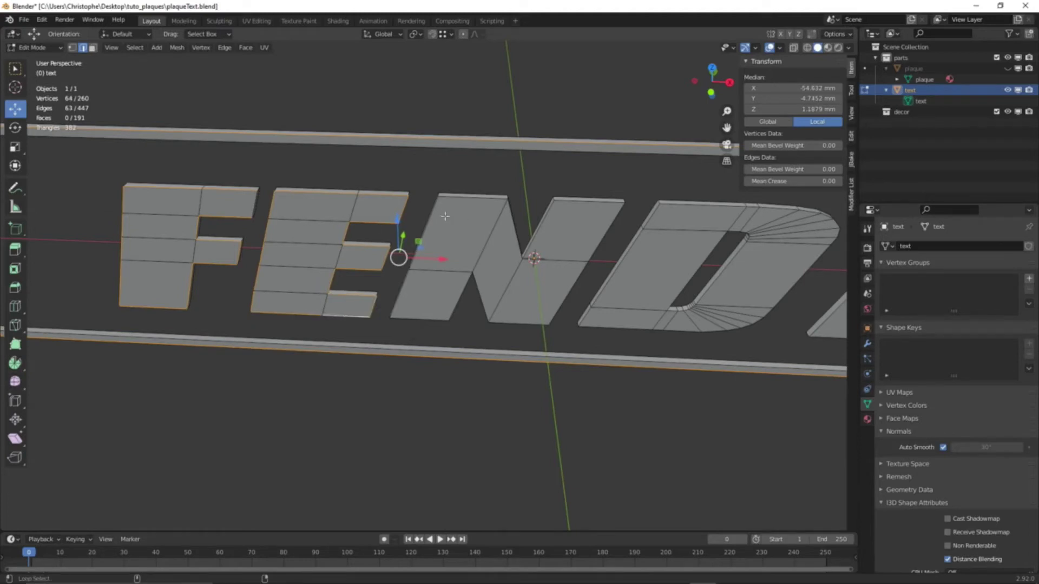
- Add the front outline edges of the letter N and the outer front outline of the letter D to the selection
{"action": "left_click", "coordinate": [495, 208], "text": "alt+shift"}
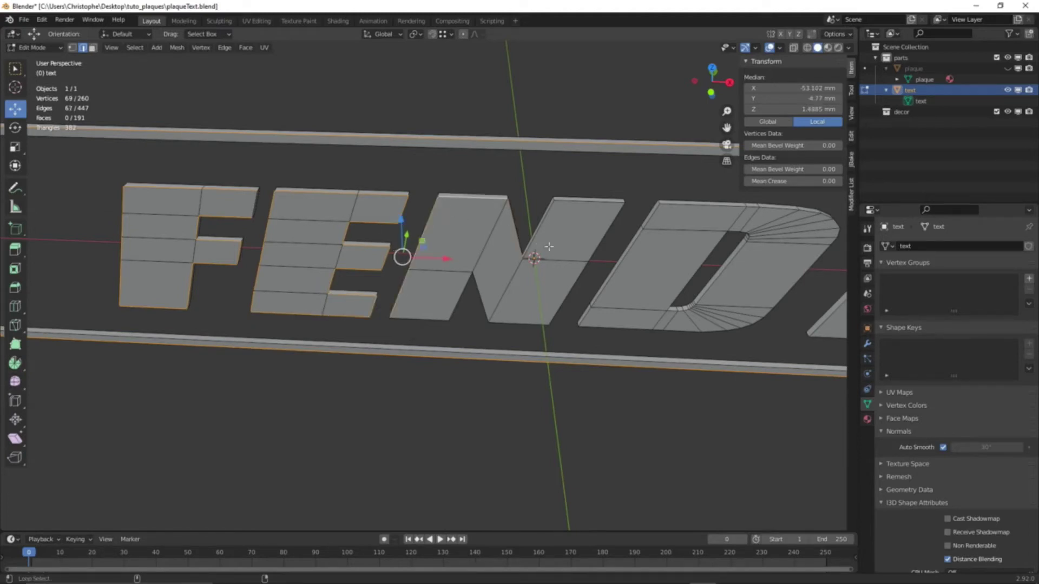
{"action": "left_click", "coordinate": [571, 209], "text": "alt+shift"}
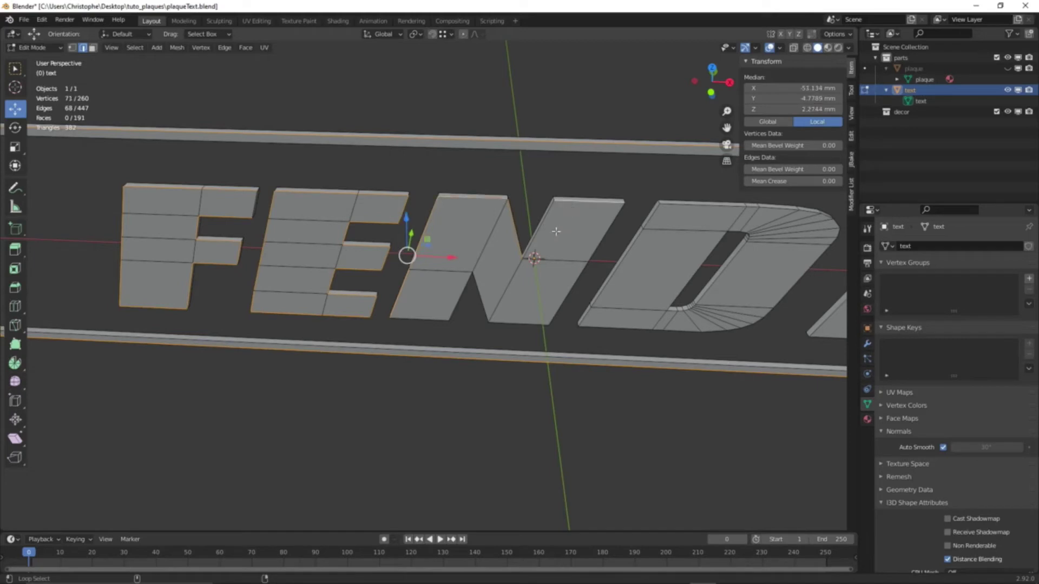
{"action": "left_click", "coordinate": [594, 252], "text": "alt+shift"}
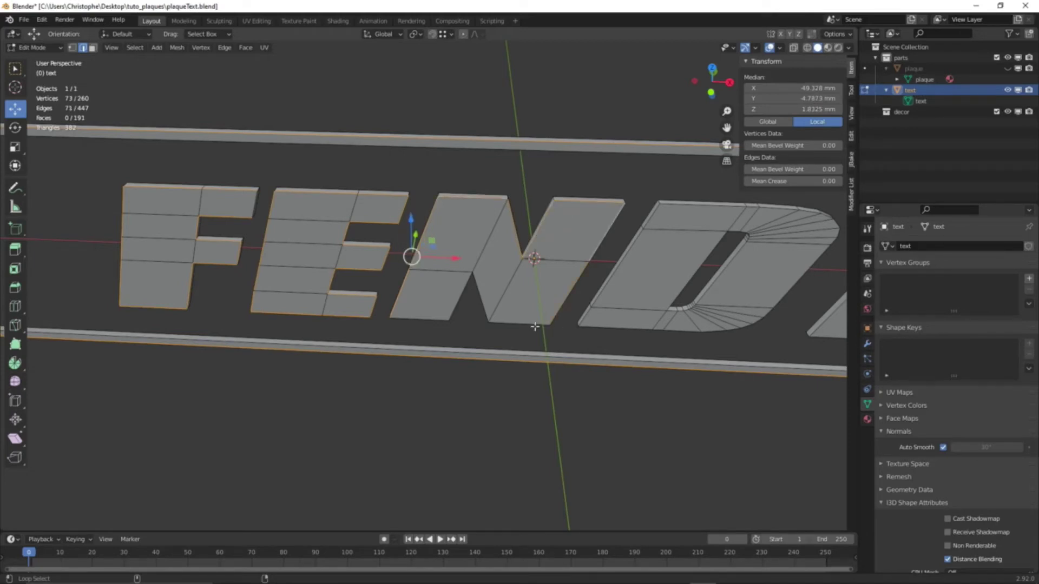
{"action": "left_click", "coordinate": [487, 319], "text": "alt+shift"}
{"action": "left_click", "coordinate": [460, 297], "text": "alt+shift"}
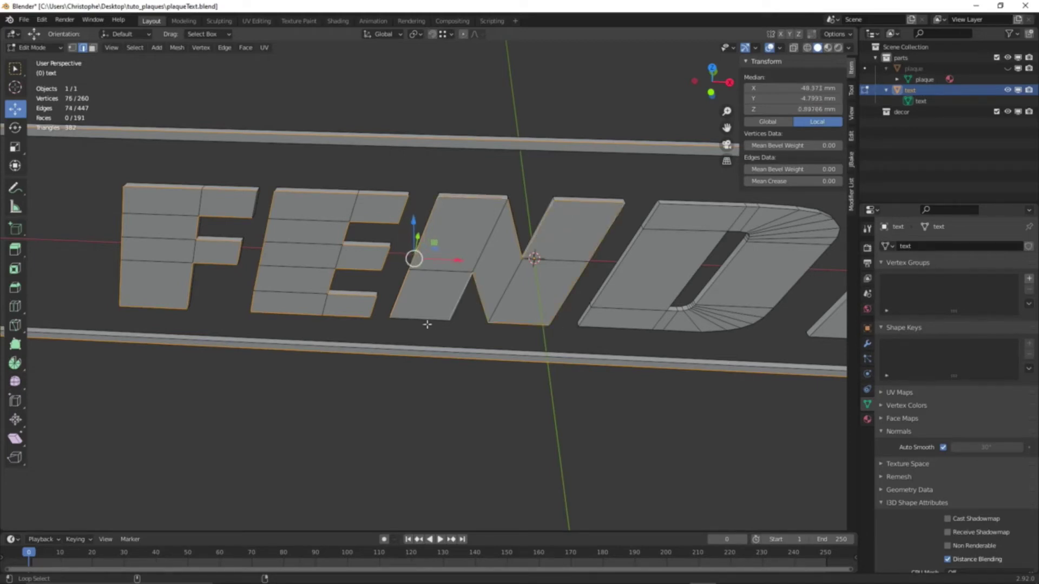
{"action": "left_click", "coordinate": [624, 274], "text": "alt+shift"}
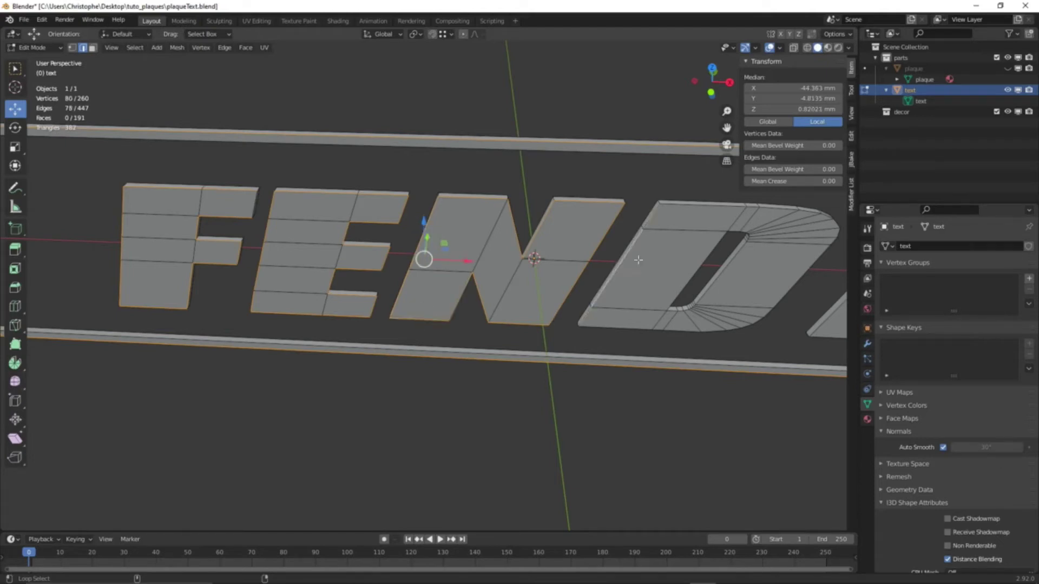
{"action": "left_click", "coordinate": [740, 213], "text": "alt+shift"}
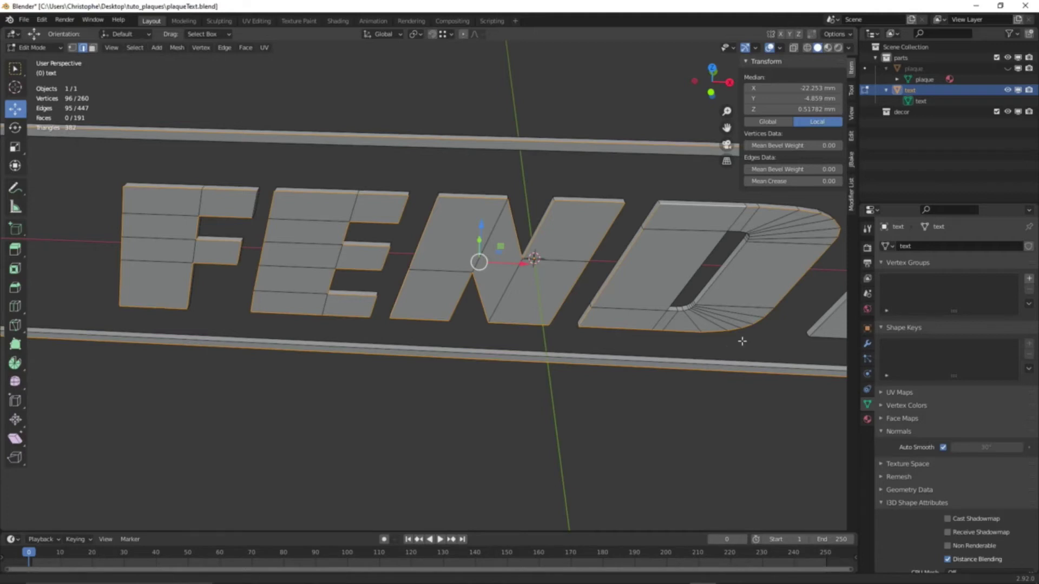
- Add the front outline edges of the letter T to the selection, including both arms and the stem
{"action": "middle_click_drag", "start_coordinate": [738, 343], "coordinate": [563, 343], "text": "shift"}
{"action": "left_click", "coordinate": [555, 216], "text": "alt+shift"}
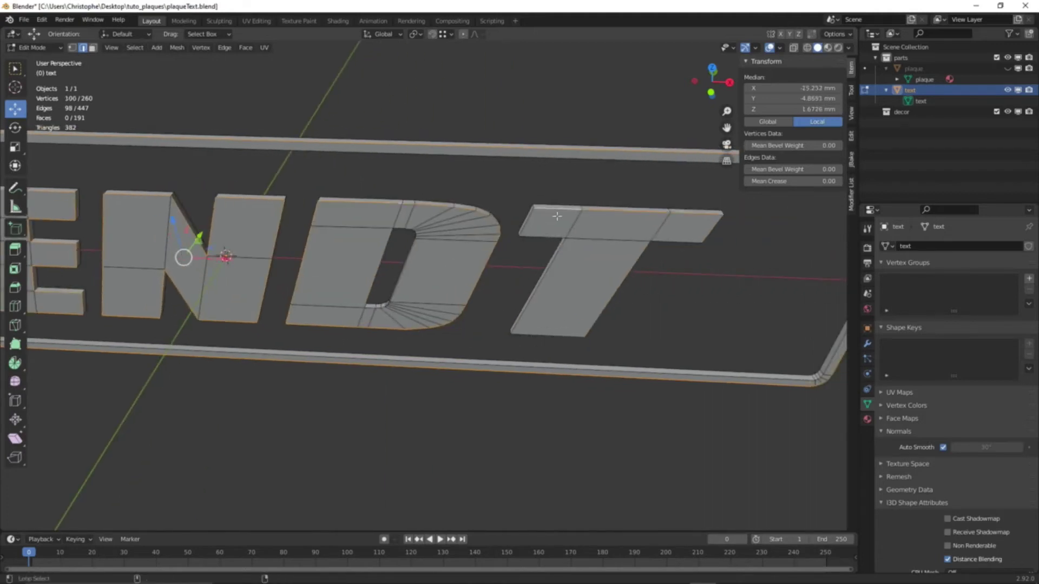
{"action": "left_click", "coordinate": [668, 242], "text": "alt+shift"}
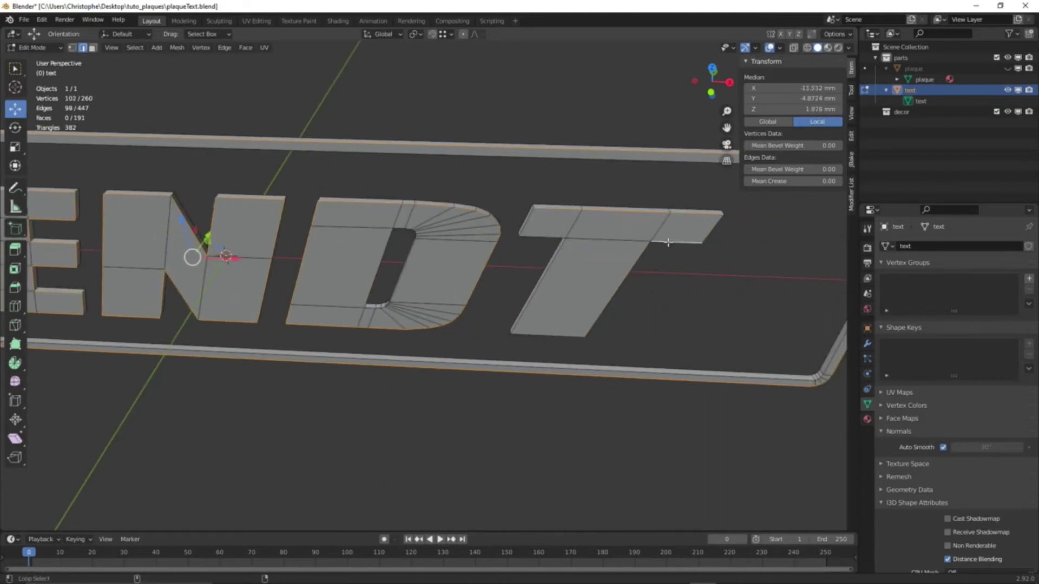
{"action": "left_click", "coordinate": [562, 240], "text": "shift"}
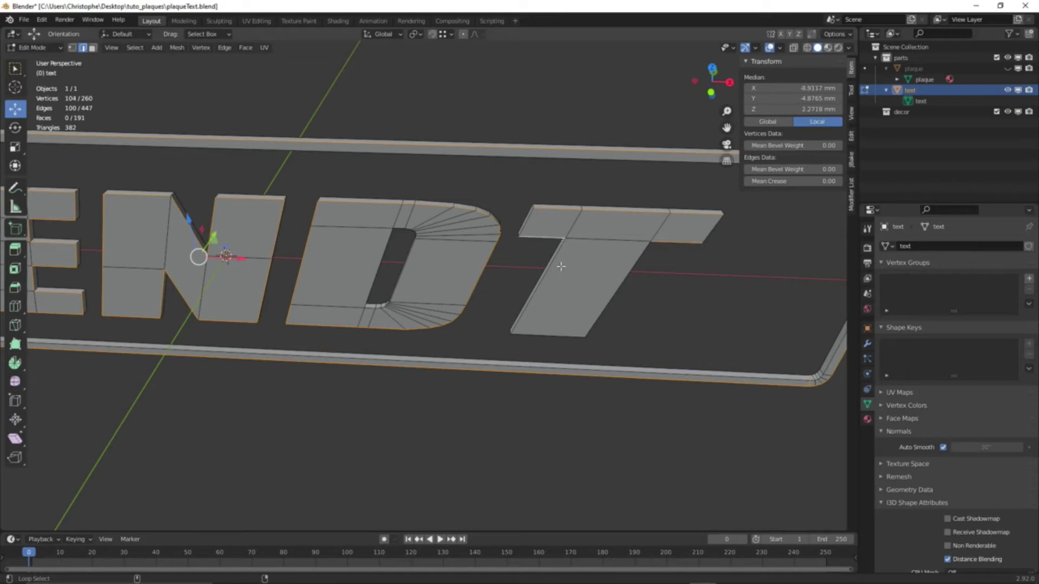
{"action": "left_click", "coordinate": [561, 267], "text": "shift"}
{"action": "left_click", "coordinate": [617, 292], "text": "shift"}
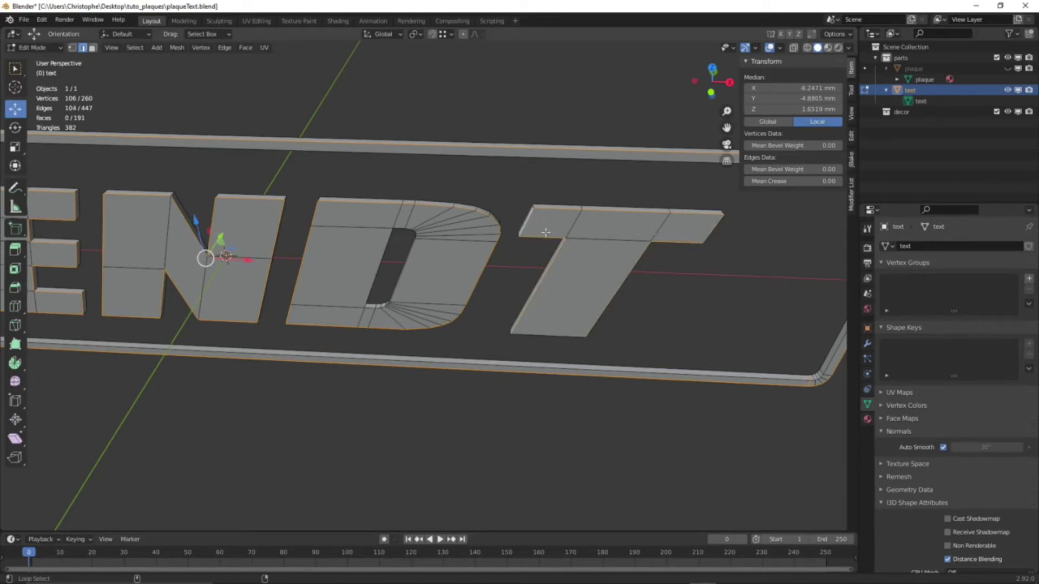
{"action": "left_click", "coordinate": [563, 335], "text": "shift"}
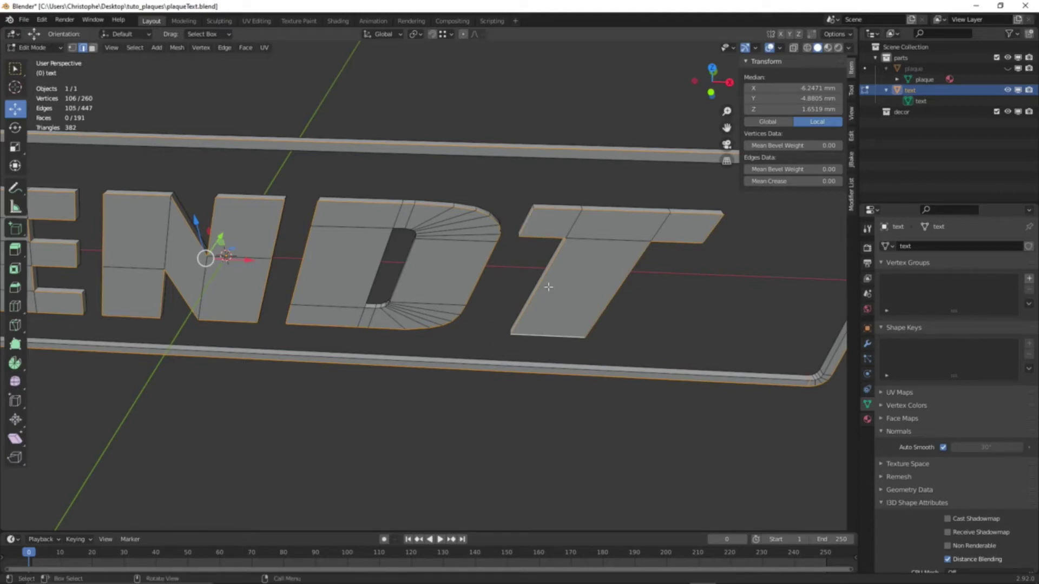
- Add the depth edges at the T's two inner corners, where the arms meet the stem, to the selection
{"action": "middle_click_drag", "start_coordinate": [549, 287], "coordinate": [522, 290]}
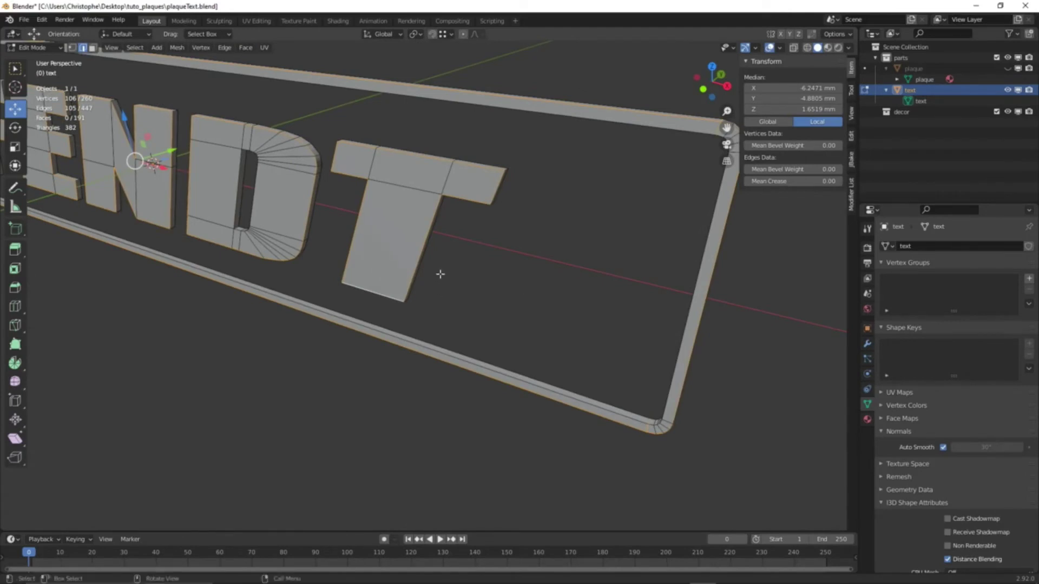
{"action": "middle_click_drag", "start_coordinate": [441, 276], "coordinate": [420, 285]}
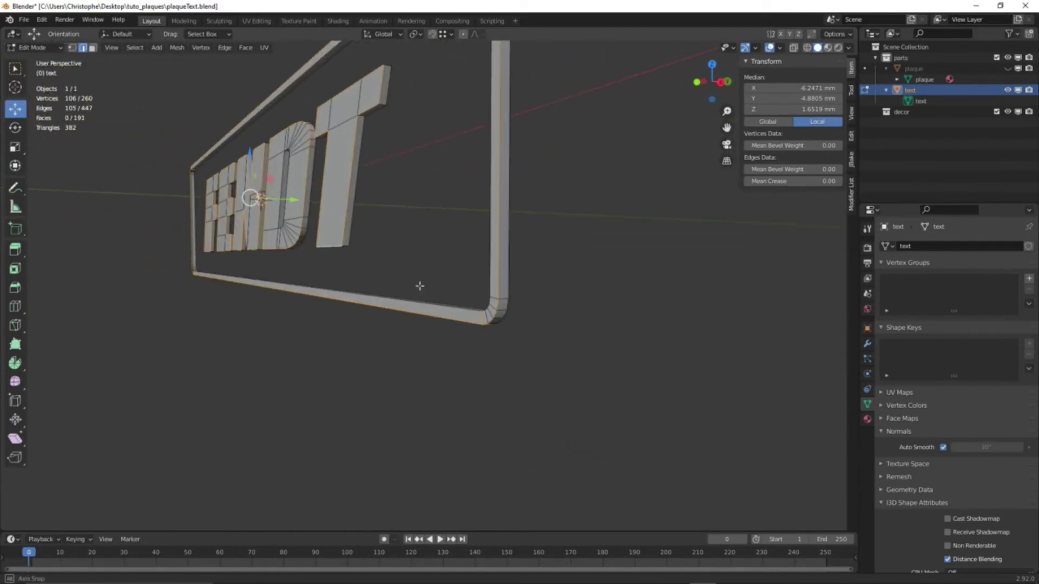
{"action": "left_click", "coordinate": [367, 121], "text": "shift"}
{"action": "middle_click_drag", "start_coordinate": [366, 121], "coordinate": [483, 184]}
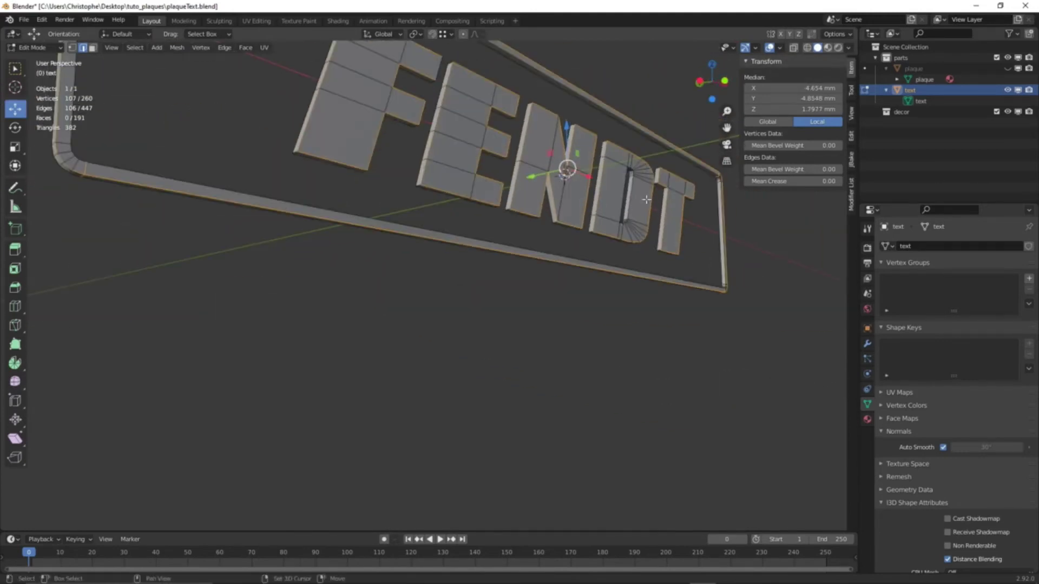
{"action": "left_click", "coordinate": [667, 193], "text": "shift"}
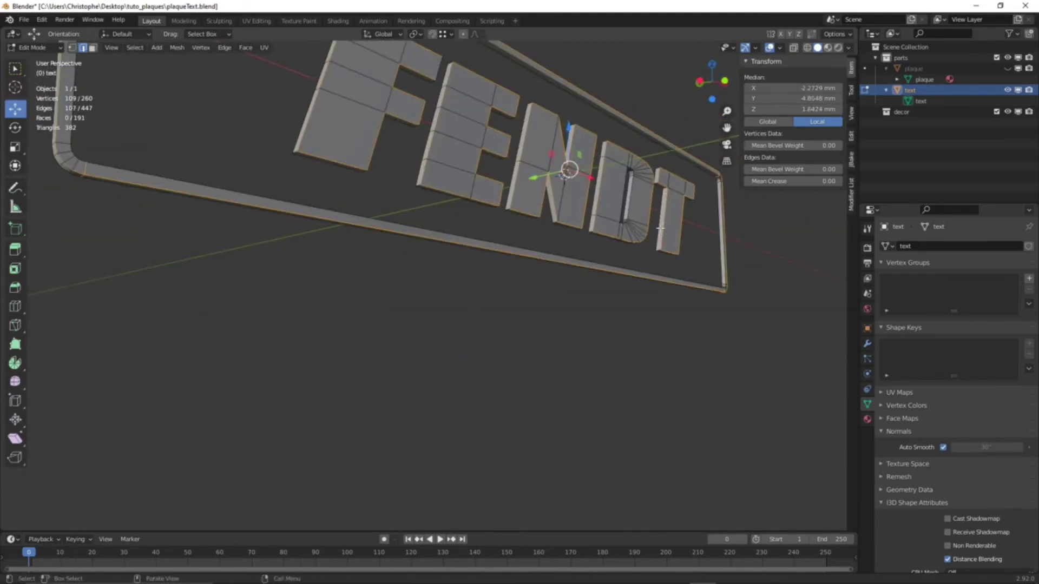
{"action": "left_click", "coordinate": [668, 193], "text": "shift"}
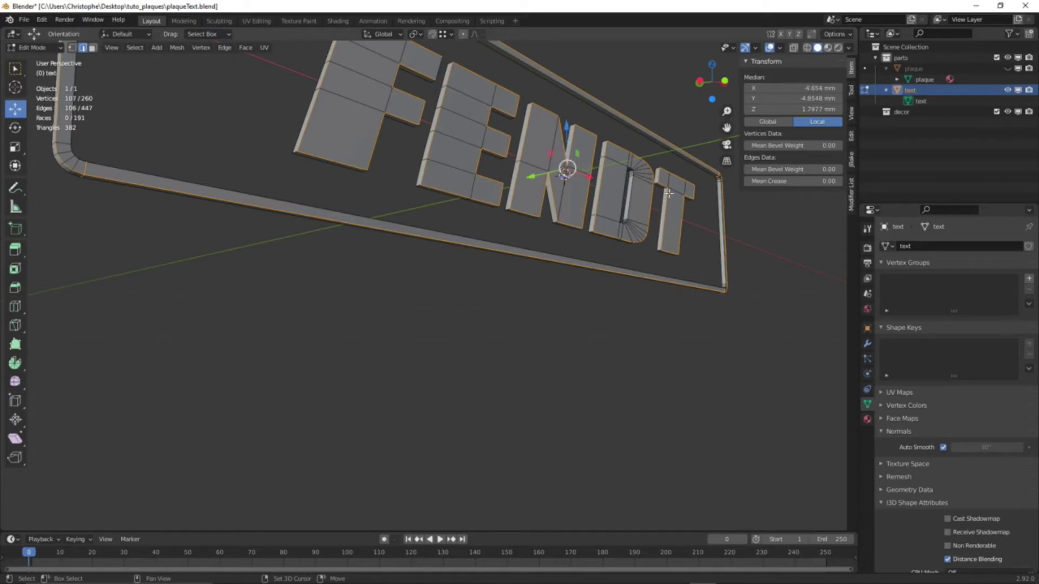
{"action": "left_click", "coordinate": [669, 193], "text": "shift"}
{"action": "scroll", "coordinate": [453, 335], "scroll_direction": "up", "scroll_amount": 5}
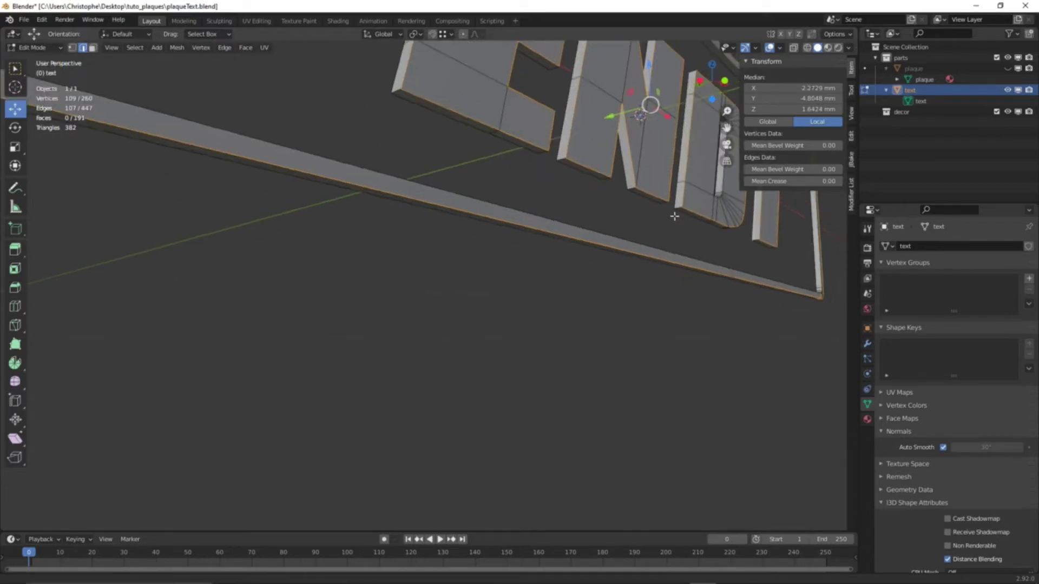
{"action": "scroll", "coordinate": [453, 335], "scroll_direction": "up", "scroll_amount": 3}
{"action": "left_click", "coordinate": [621, 271], "text": "shift"}
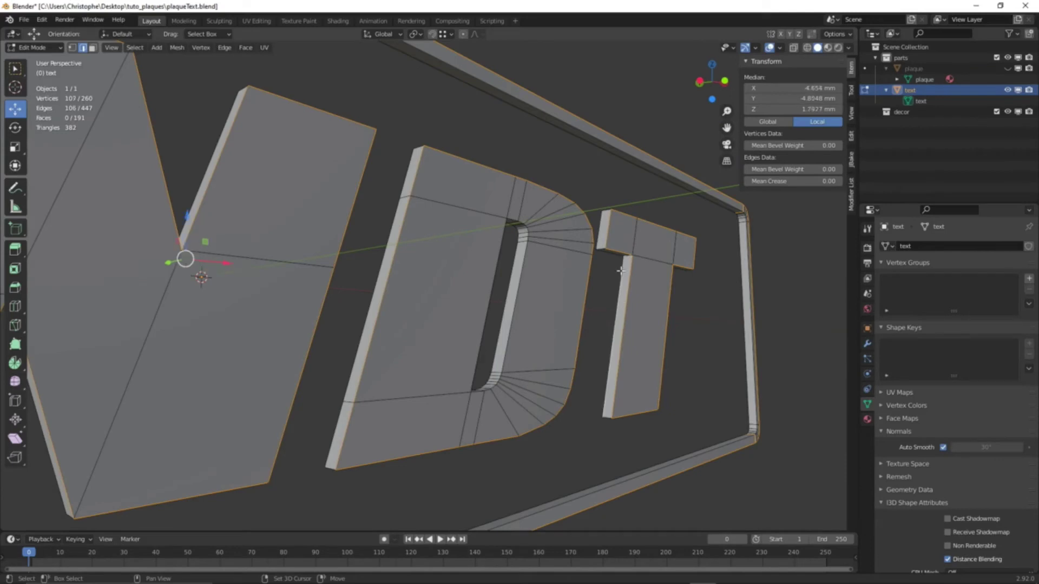
{"action": "left_click", "coordinate": [606, 339], "text": "shift"}
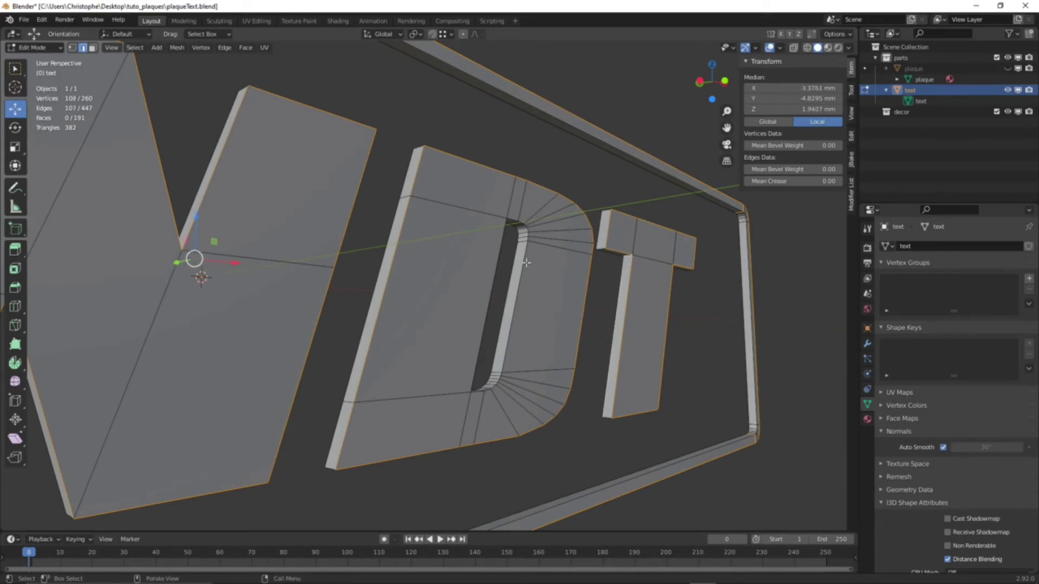
- Add the front outline of the D's inner hole and the depth edge at its lower corner to the selection
{"action": "middle_click_drag", "start_coordinate": [526, 263], "coordinate": [455, 378]}
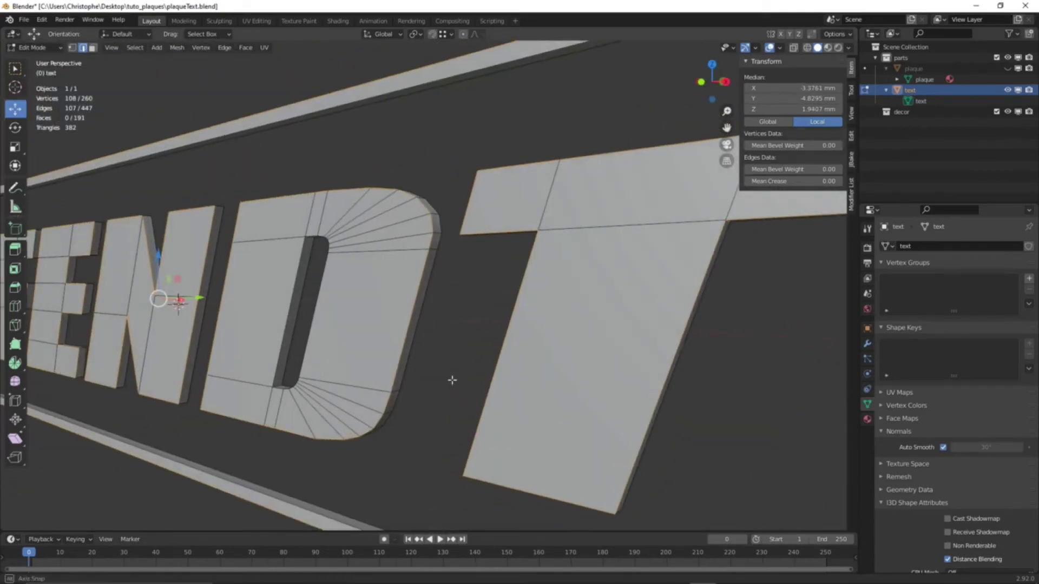
{"action": "left_click", "coordinate": [310, 359], "text": "alt+shift"}
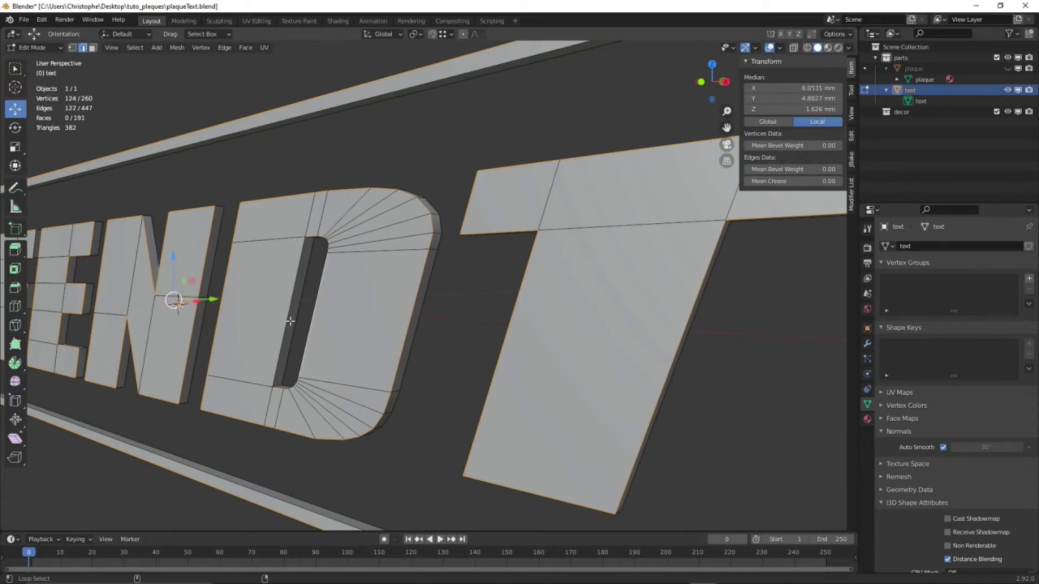
{"action": "left_click", "coordinate": [314, 344], "text": "shift"}
{"action": "middle_click_drag", "start_coordinate": [313, 344], "coordinate": [329, 359]}
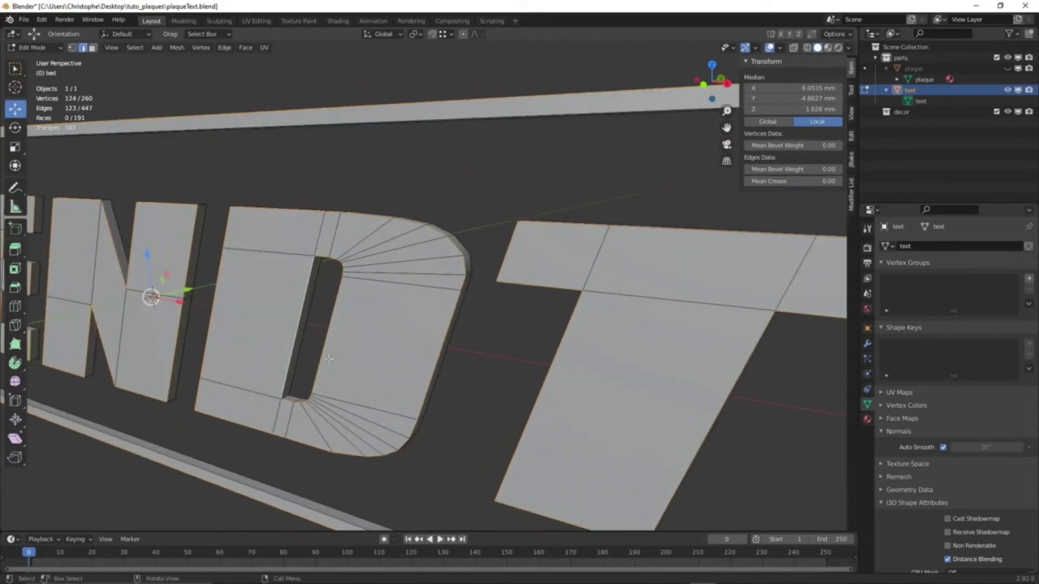
{"action": "left_click", "coordinate": [291, 400], "text": "shift"}
{"action": "middle_click_drag", "start_coordinate": [291, 401], "coordinate": [323, 398]}
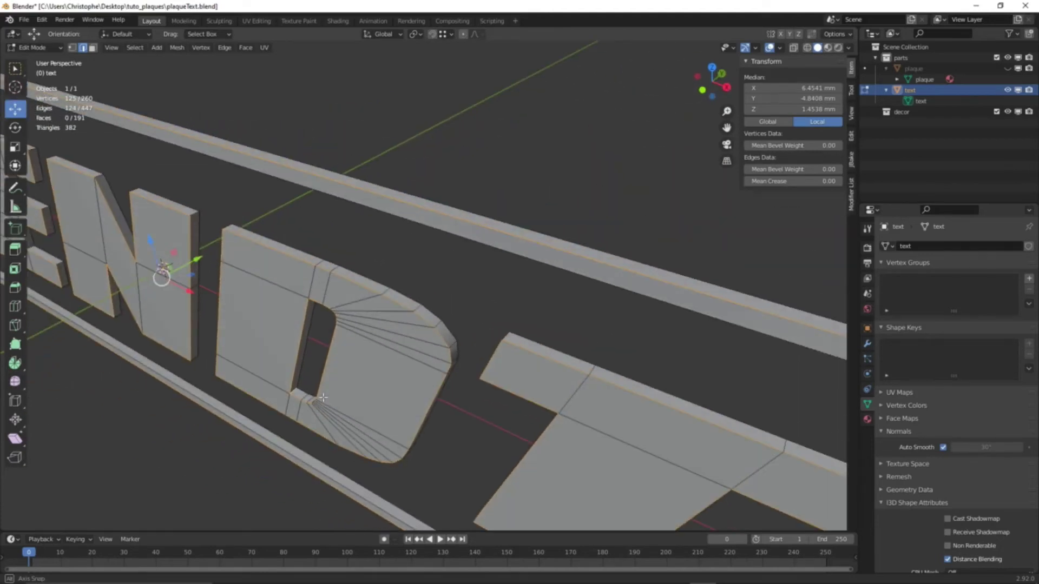
- Add one depth edge on the D's upper outer side and one on its lower outer side to the selection
{"action": "left_click", "coordinate": [321, 265], "text": "shift"}
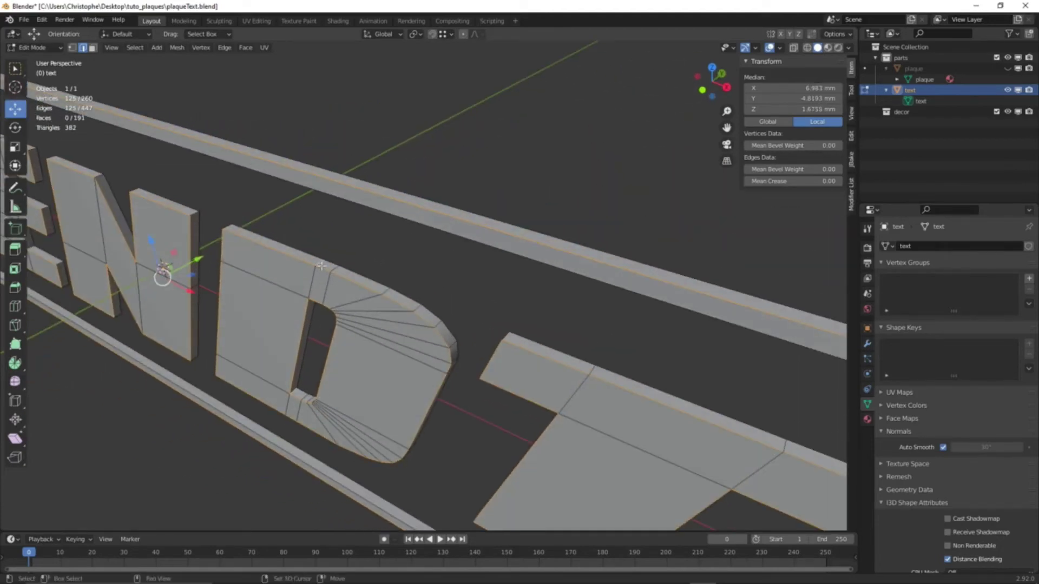
{"action": "middle_click_drag", "start_coordinate": [322, 265], "coordinate": [364, 292]}
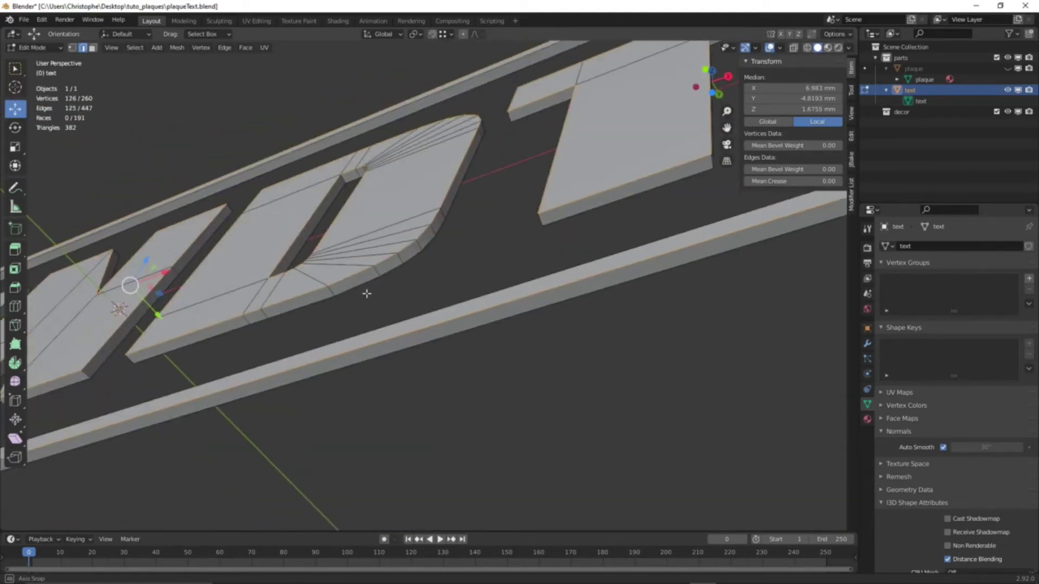
{"action": "left_click", "coordinate": [248, 322], "text": "shift"}
- Add the depth edges at the four outer corners of the letter N to the selection
{"action": "middle_click_drag", "start_coordinate": [177, 369], "coordinate": [195, 387]}
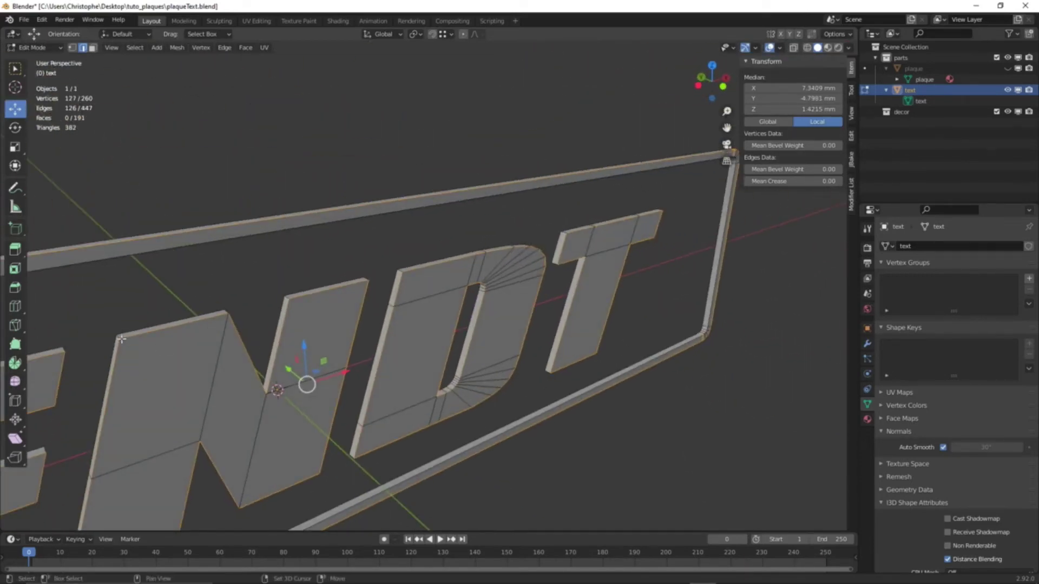
{"action": "left_click", "coordinate": [368, 284], "text": "shift"}
{"action": "left_click", "coordinate": [366, 283], "text": "shift"}
{"action": "left_click", "coordinate": [366, 283], "text": "shift"}
{"action": "middle_click_drag", "start_coordinate": [352, 327], "coordinate": [329, 371]}
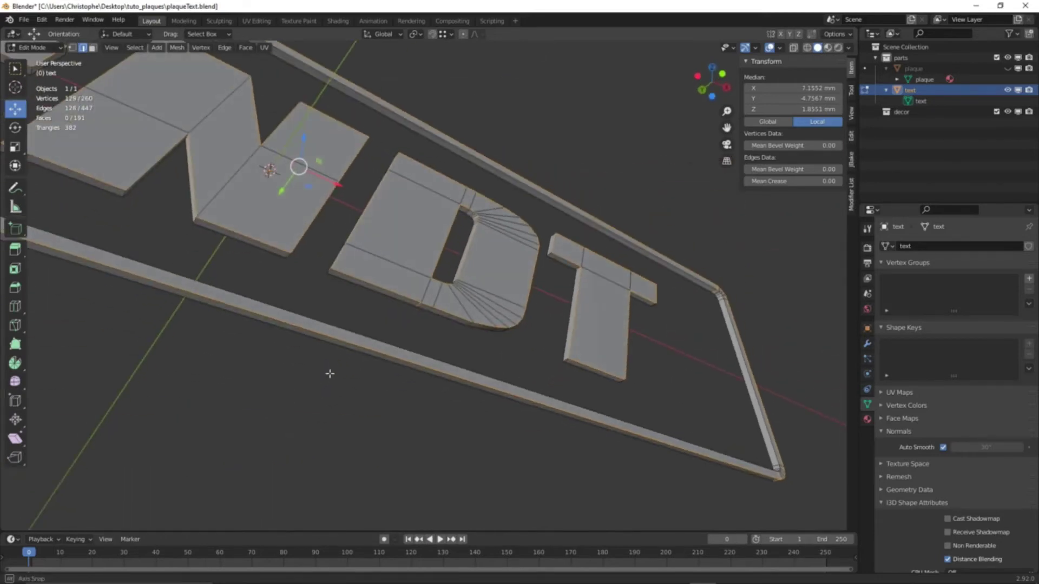
{"action": "left_click", "coordinate": [287, 258], "text": "shift"}
{"action": "left_click", "coordinate": [287, 258], "text": "shift"}
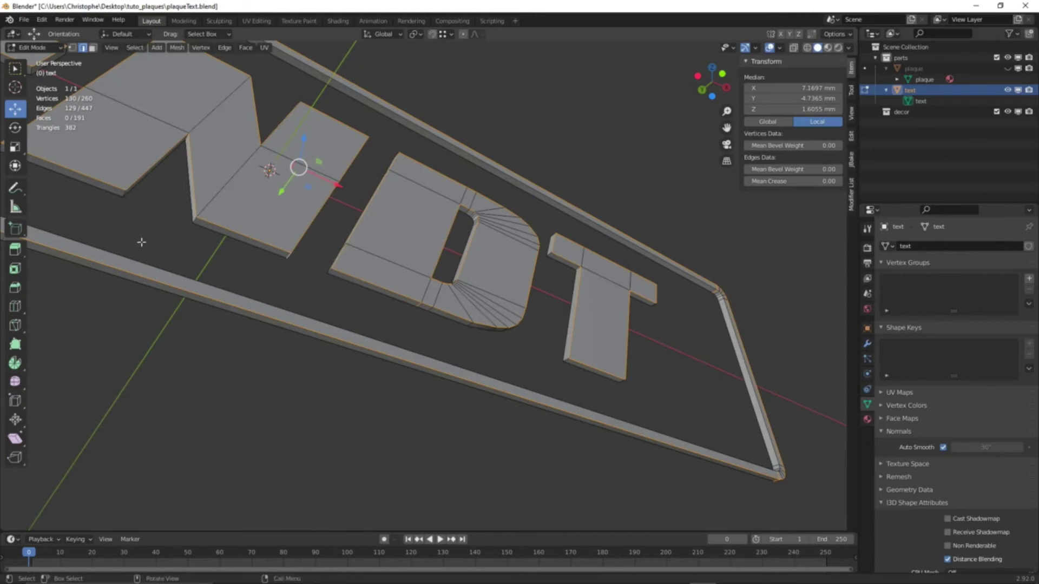
{"action": "middle_click_drag", "start_coordinate": [140, 243], "coordinate": [269, 248]}
{"action": "left_click", "coordinate": [289, 246], "text": "shift"}
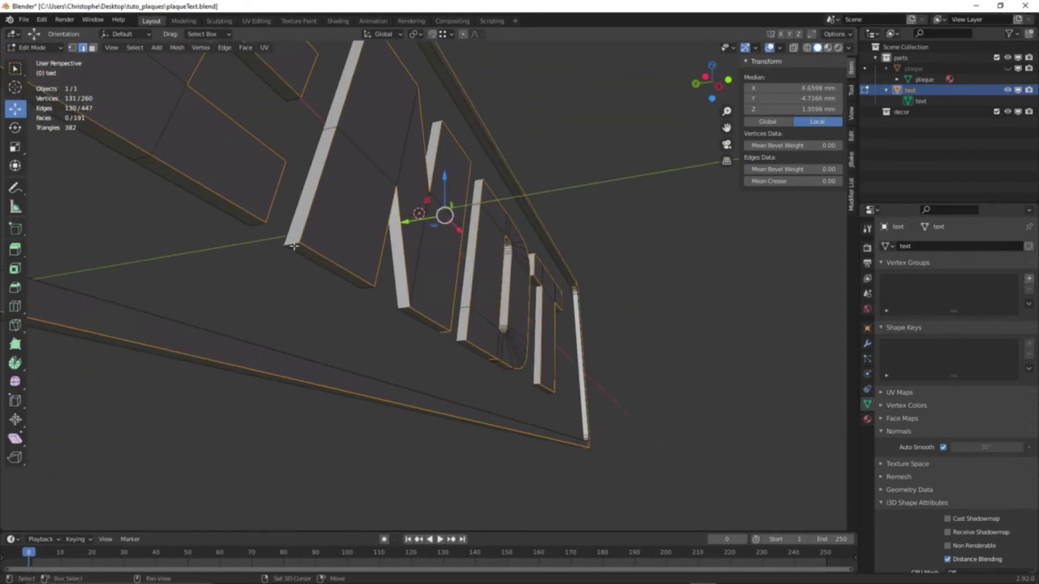
- Add the depth edges at the outer ends of the E's lower and upper arms to the selection
{"action": "left_click", "coordinate": [257, 229], "text": "shift"}
{"action": "mouse_move", "coordinate": [266, 278]}
{"action": "middle_mouse_down"}
{"action": "mouse_move", "coordinate": [249, 283]}
{"action": "mouse_move", "coordinate": [259, 288]}
{"action": "middle_mouse_up"}
{"action": "middle_click_drag", "start_coordinate": [241, 391], "coordinate": [217, 364]}
{"action": "scroll", "coordinate": [179, 400], "scroll_direction": "up", "scroll_amount": 2}
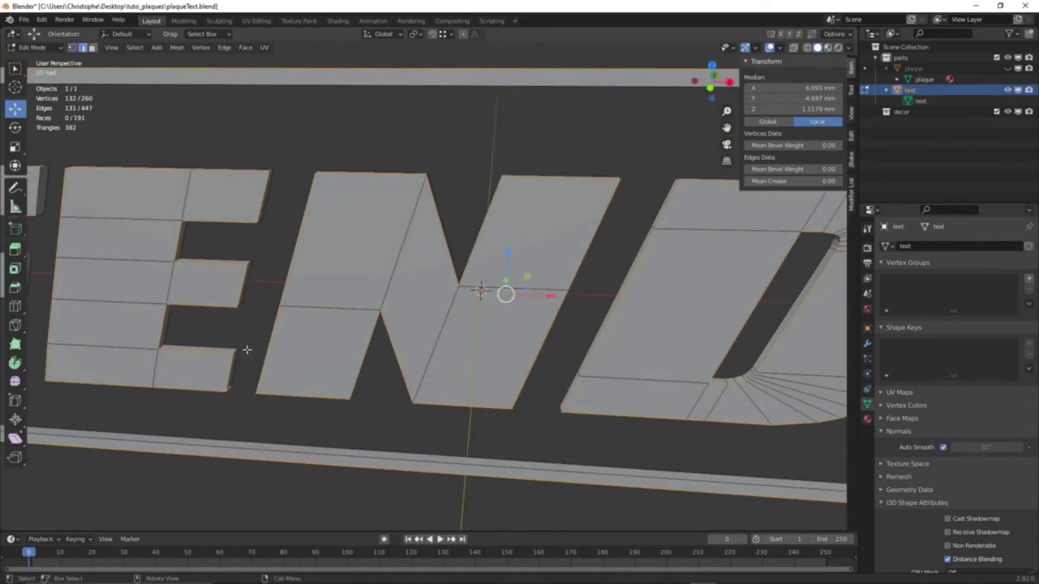
{"action": "left_click", "coordinate": [275, 171], "text": "shift"}
{"action": "middle_click_drag", "start_coordinate": [274, 184], "coordinate": [244, 303]}
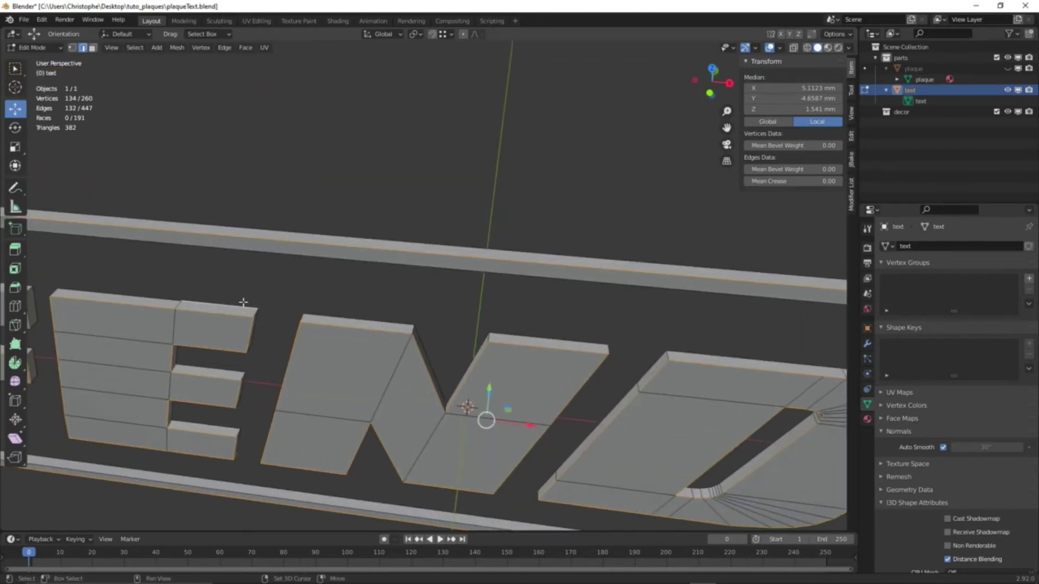
{"action": "left_click", "coordinate": [250, 312], "text": "shift"}
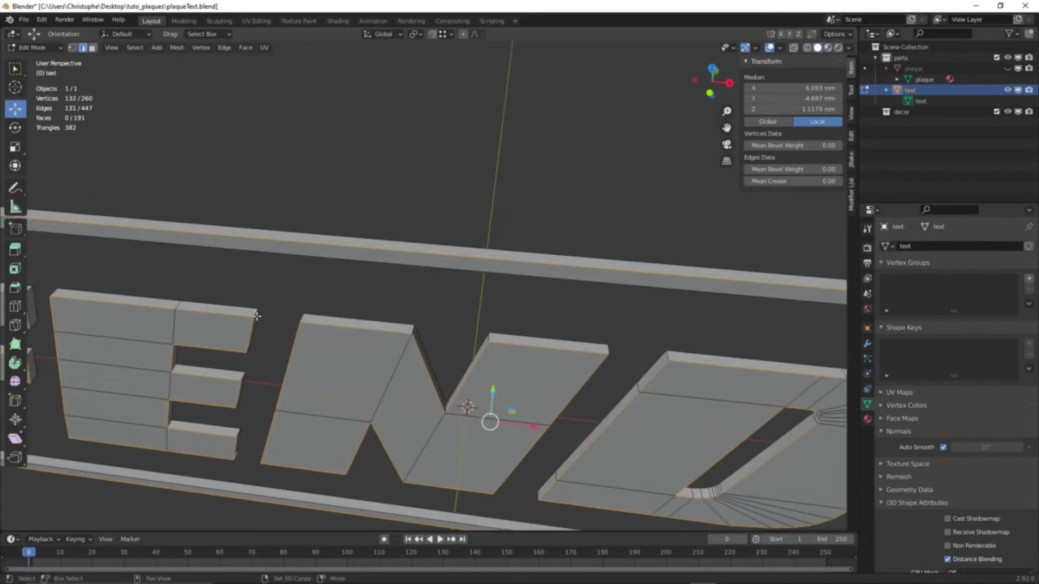
{"action": "left_click", "coordinate": [257, 316], "text": "shift"}
- Add the depth edges at the F's upper arm end and stem foot to the selection and mark all selected edges as seams
{"action": "middle_click_drag", "start_coordinate": [201, 365], "coordinate": [263, 319]}
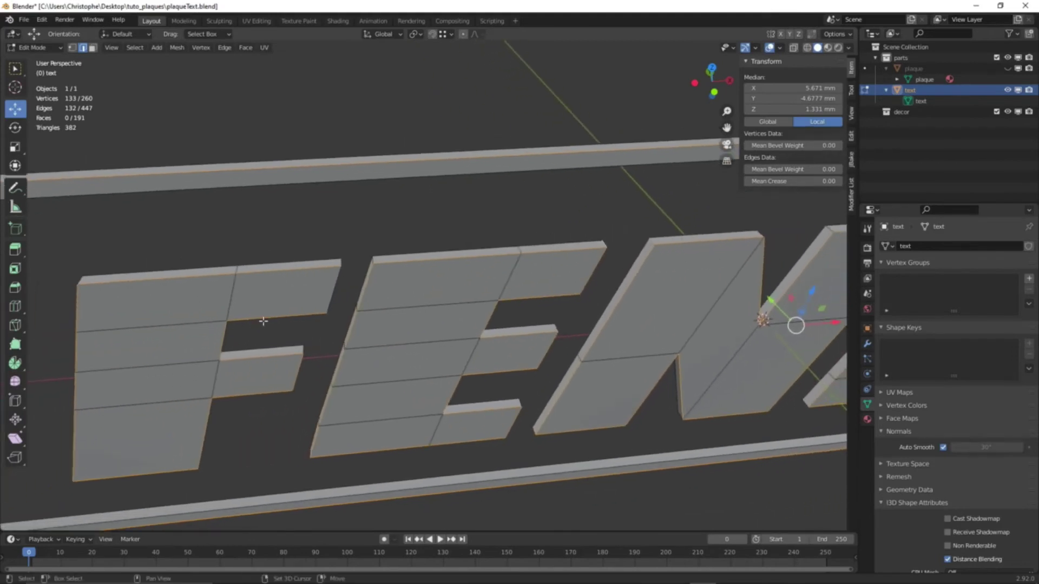
{"action": "left_click", "coordinate": [338, 263], "text": "shift"}
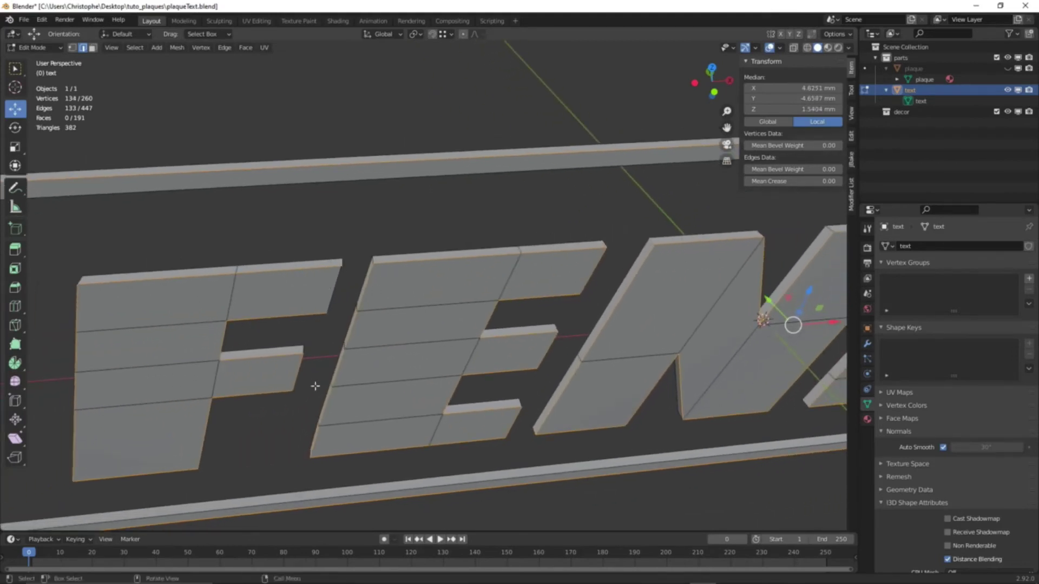
{"action": "middle_click_drag", "start_coordinate": [316, 386], "coordinate": [278, 332]}
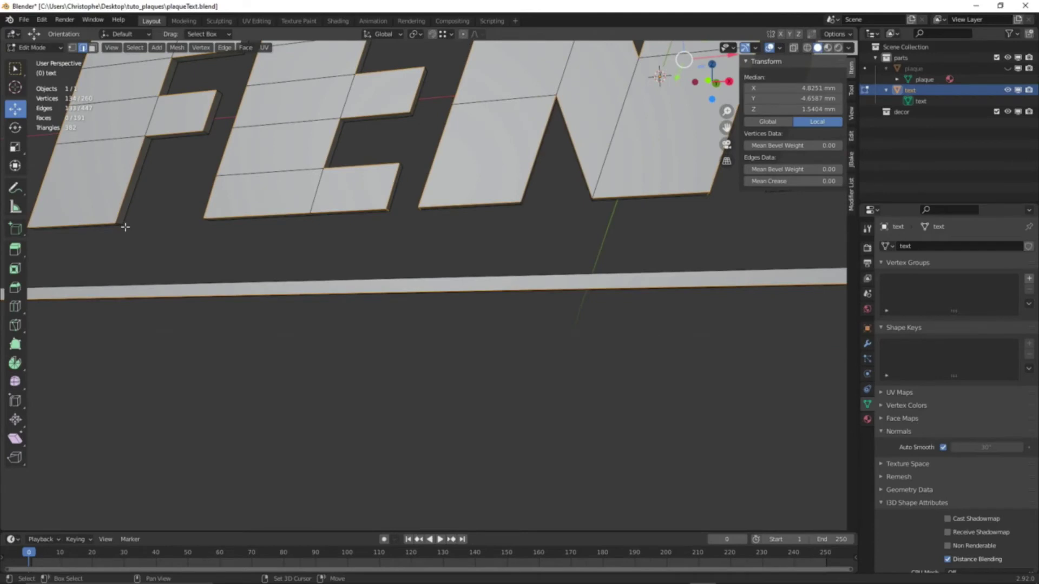
{"action": "key", "text": "ctrl+e"}
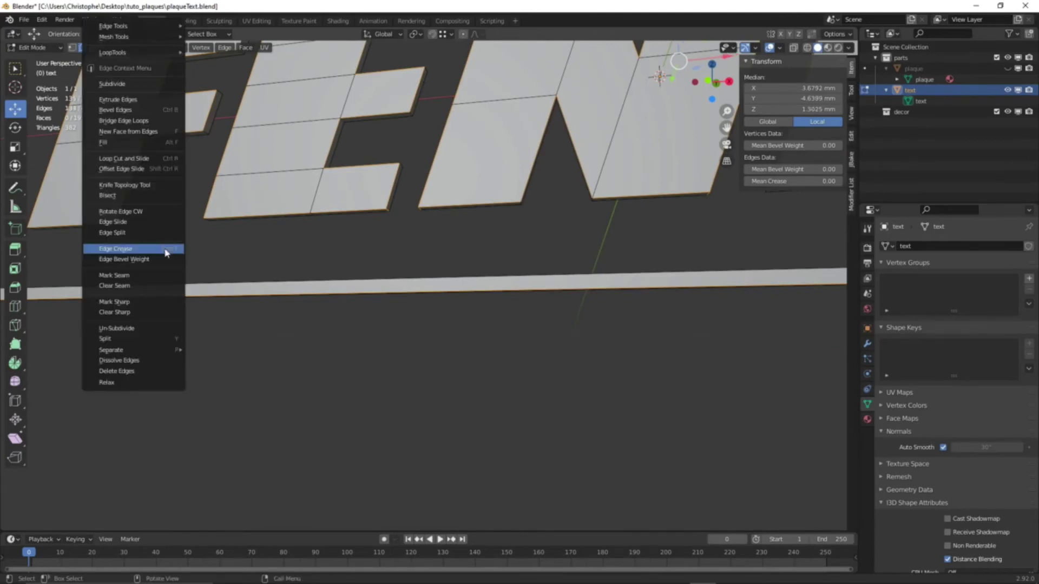
{"action": "left_click", "coordinate": [155, 278]}
{"action": "scroll", "coordinate": [257, 334], "scroll_direction": "down", "scroll_amount": 6}
{"action": "middle_click_drag", "start_coordinate": [485, 355], "coordinate": [442, 383]}
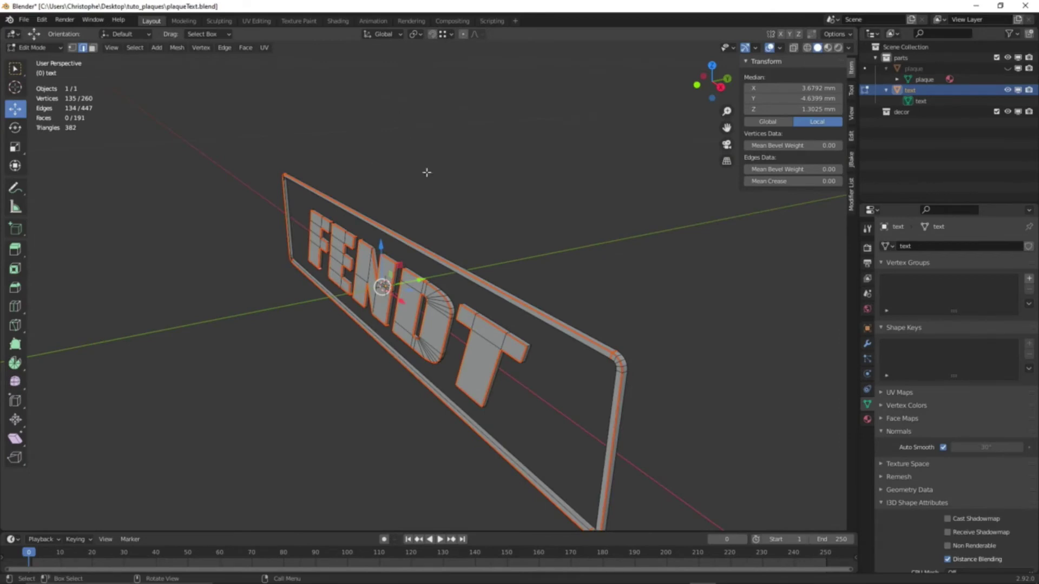
{"action": "key", "text": "alt+a"}
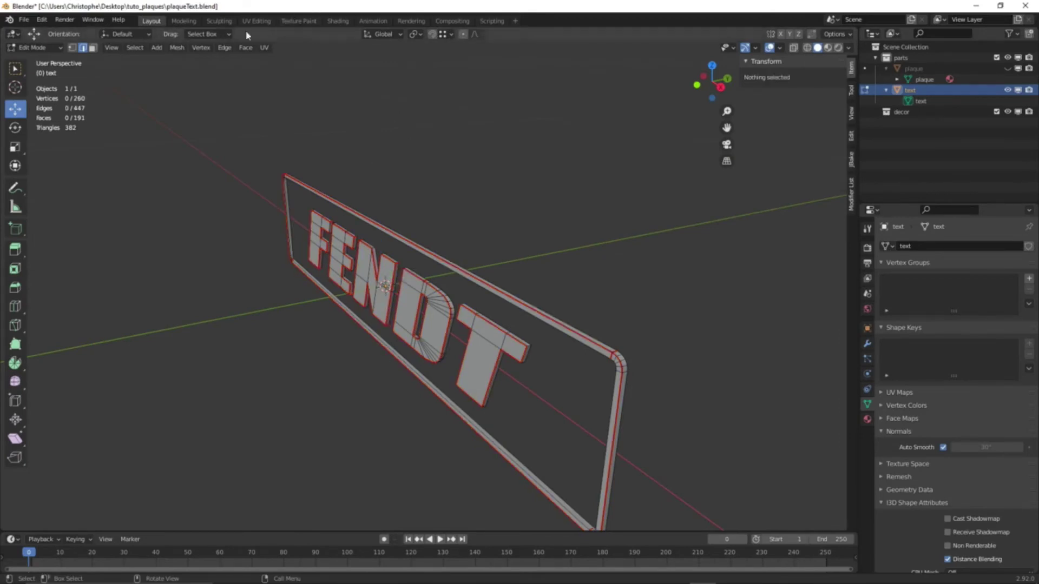
- Unwrap the whole text and frame mesh in the UV Editing workspace
{"action": "left_click", "coordinate": [257, 21]}
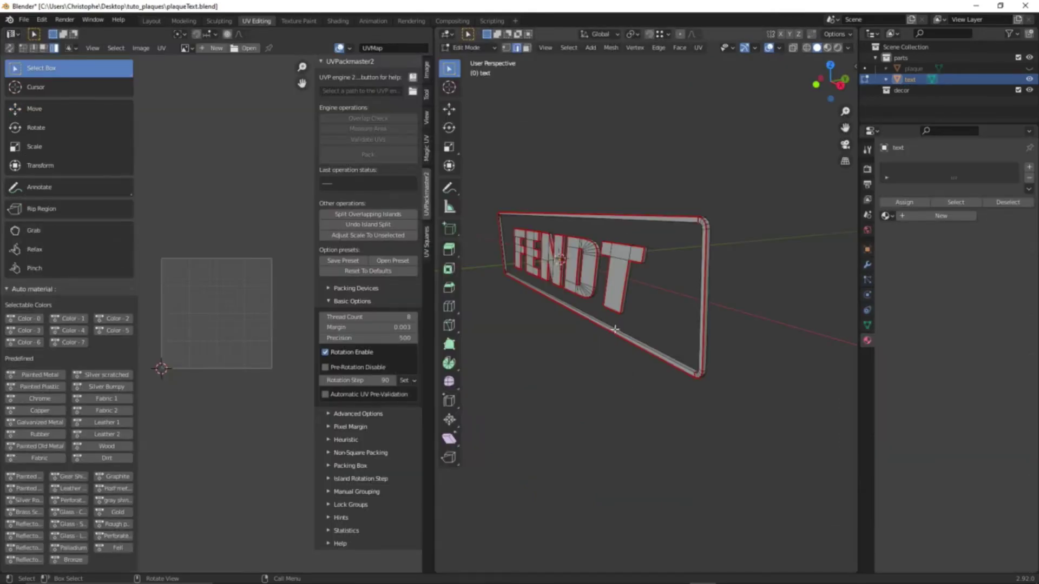
{"action": "key", "text": "a"}
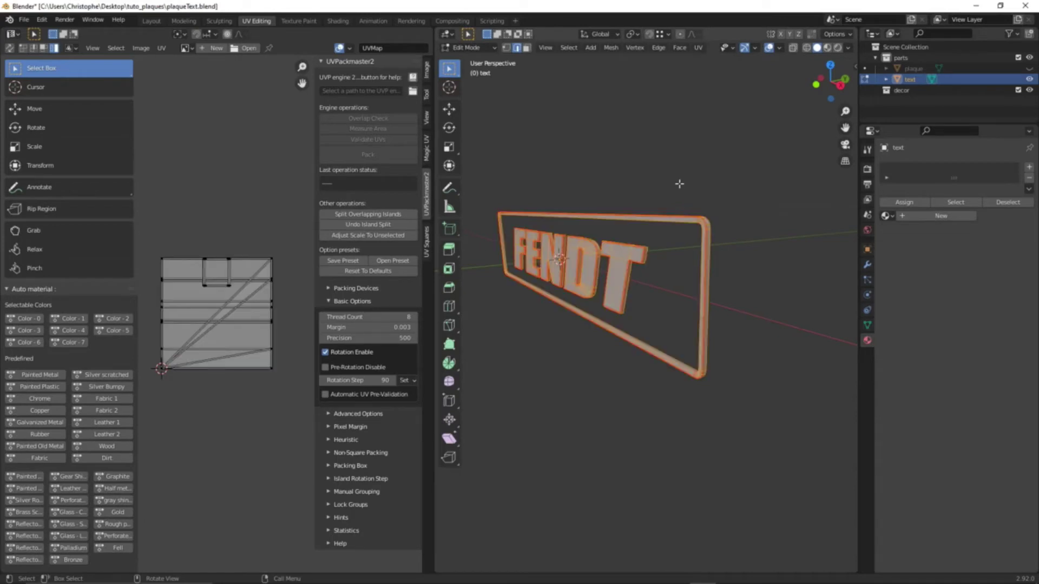
{"action": "key", "text": "u"}
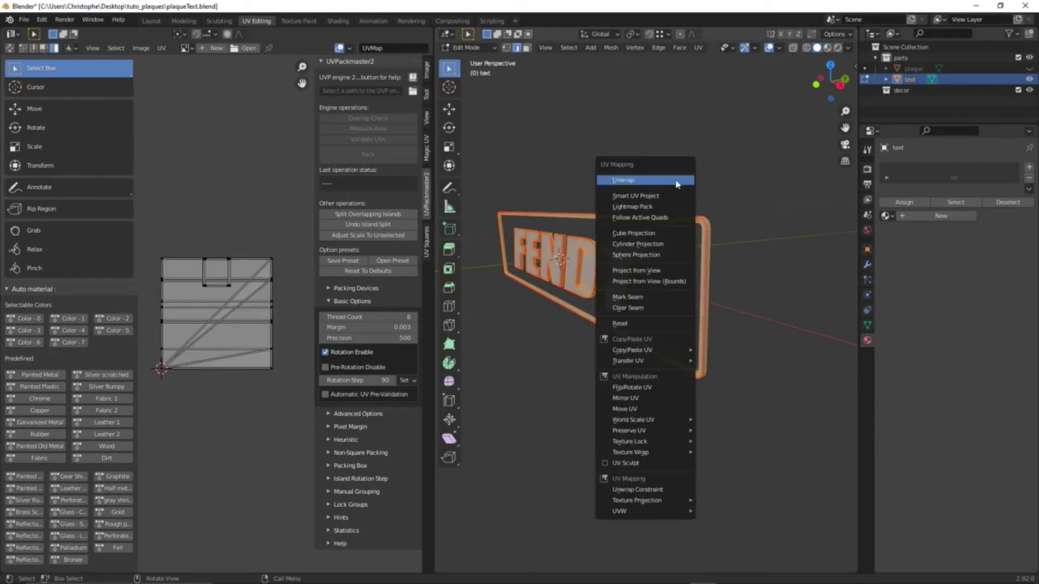
{"action": "left_click", "coordinate": [677, 184]}
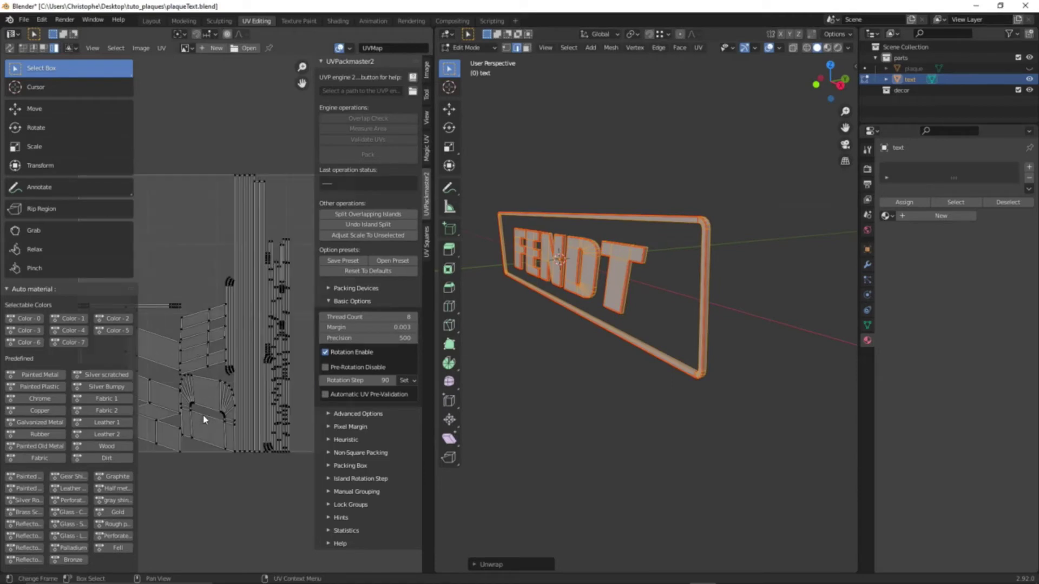
{"action": "key", "text": "Home"}
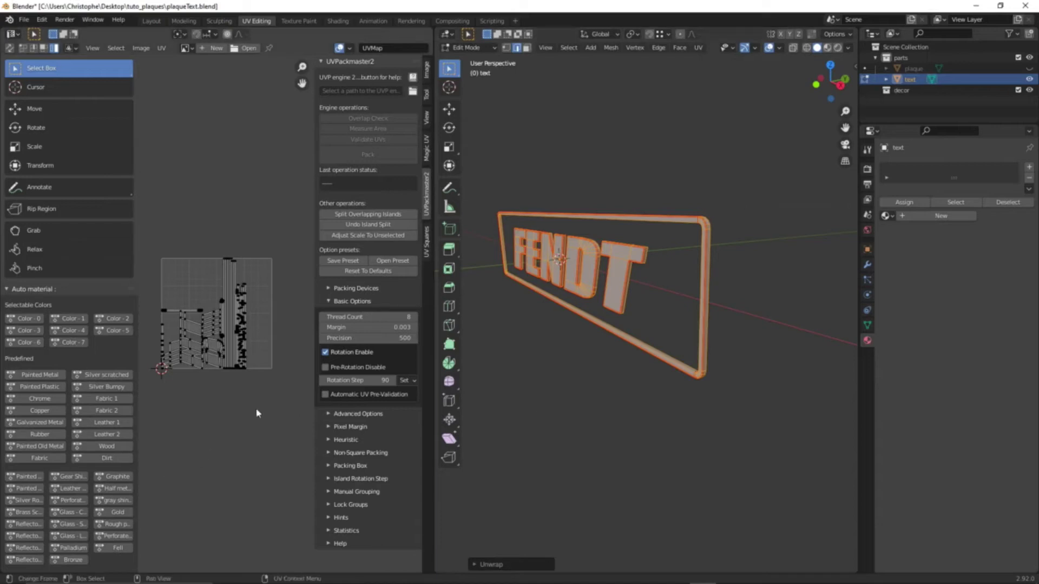
{"action": "key", "text": "alt+a"}
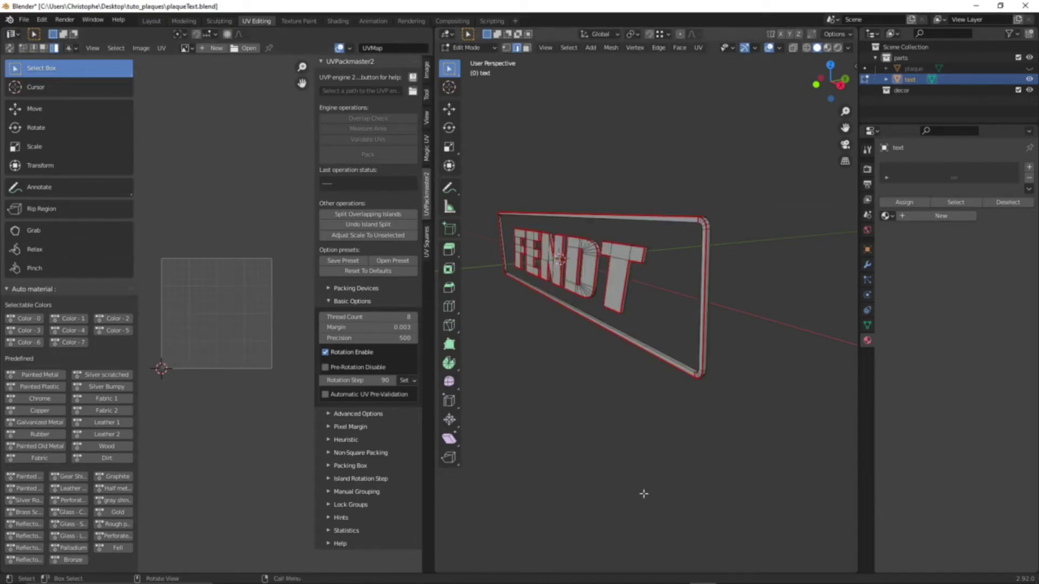
- Create a new material on the text object and name it neonText_mat
{"action": "key", "text": "Tab"}
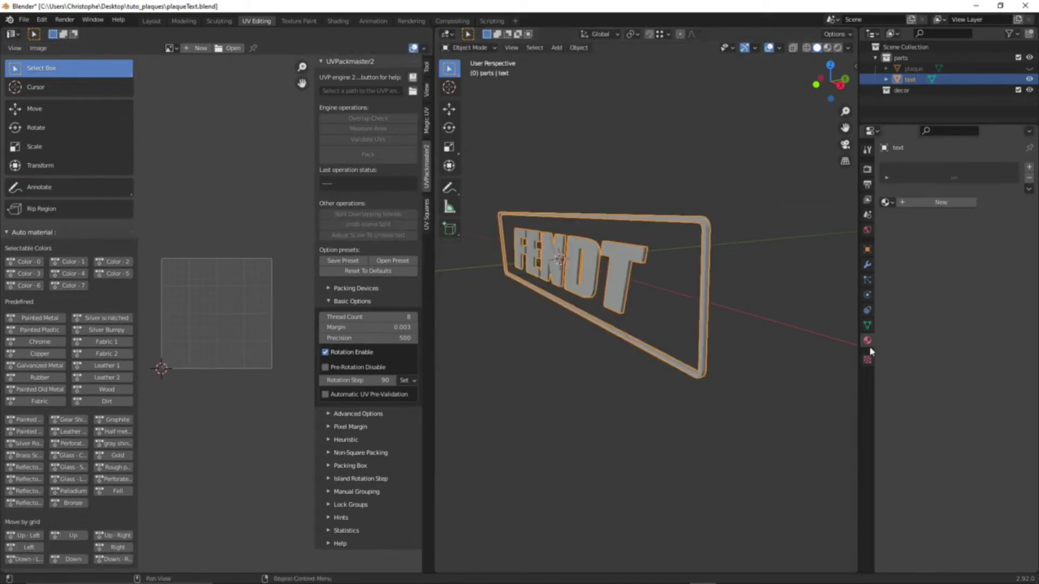
{"action": "left_click", "coordinate": [940, 203]}
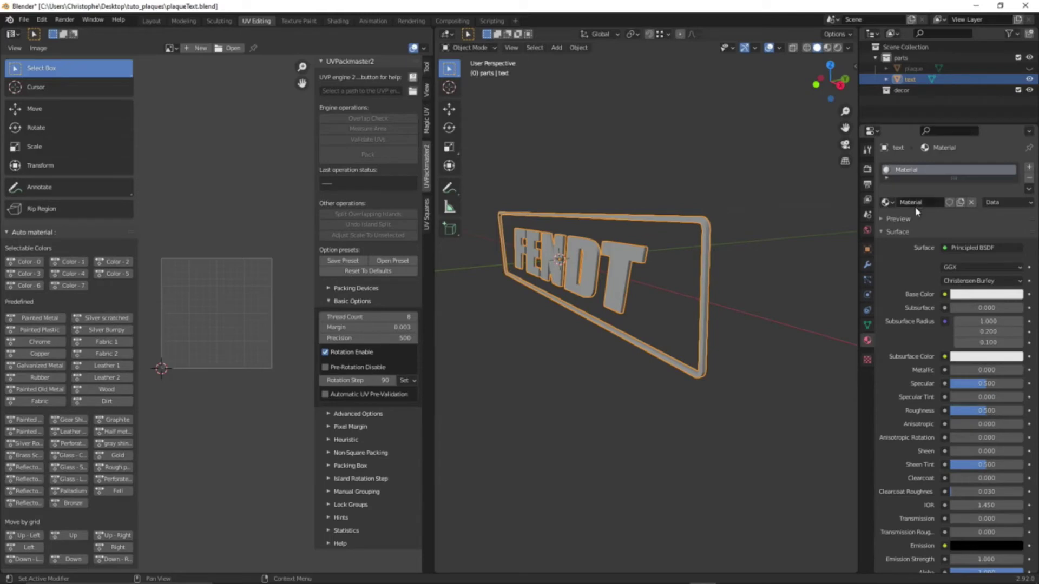
{"action": "left_click", "coordinate": [916, 209]}
{"action": "left_click_drag", "start_coordinate": [930, 206], "coordinate": [904, 208]}
{"action": "type", "text": "red"}
{"action": "type", "text": "nlext"}
{"action": "type", "text": "_mat"}
{"action": "key", "text": "Return"}
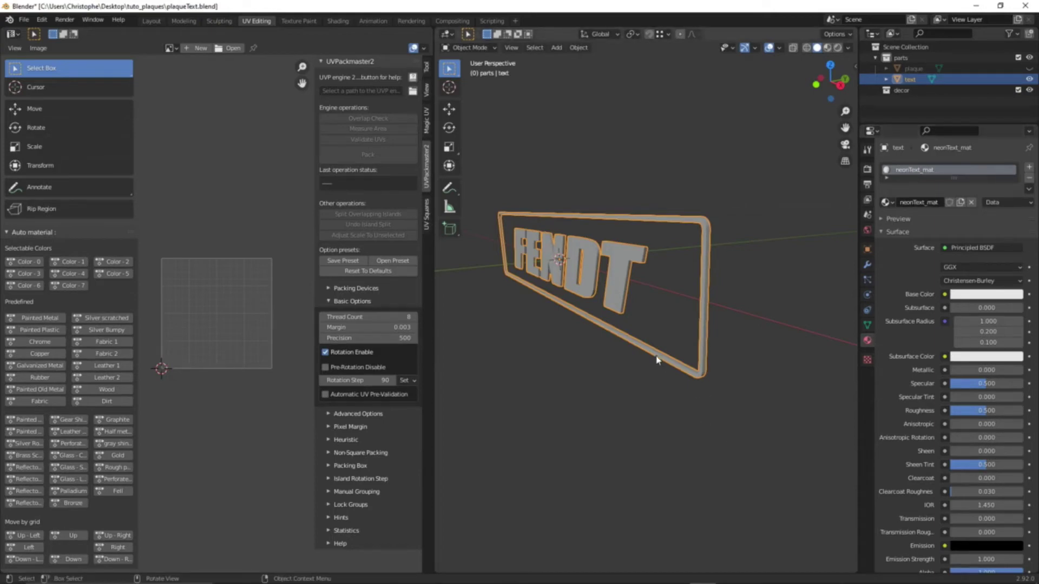
- Select the whole text mesh and browse to the shaders folder for the material's I3D shader source
{"action": "key", "text": "Tab"}
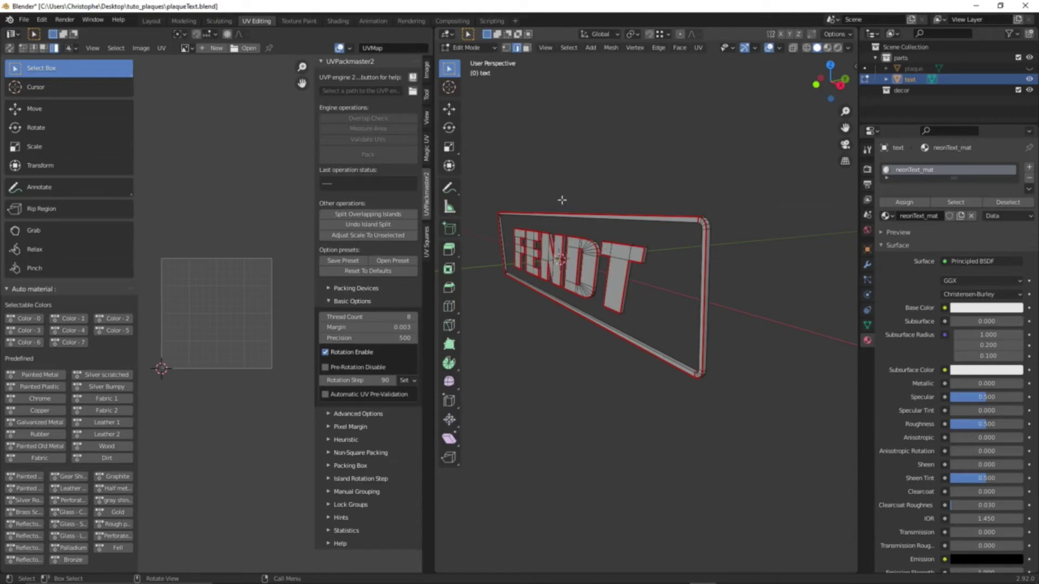
{"action": "key", "text": "a"}
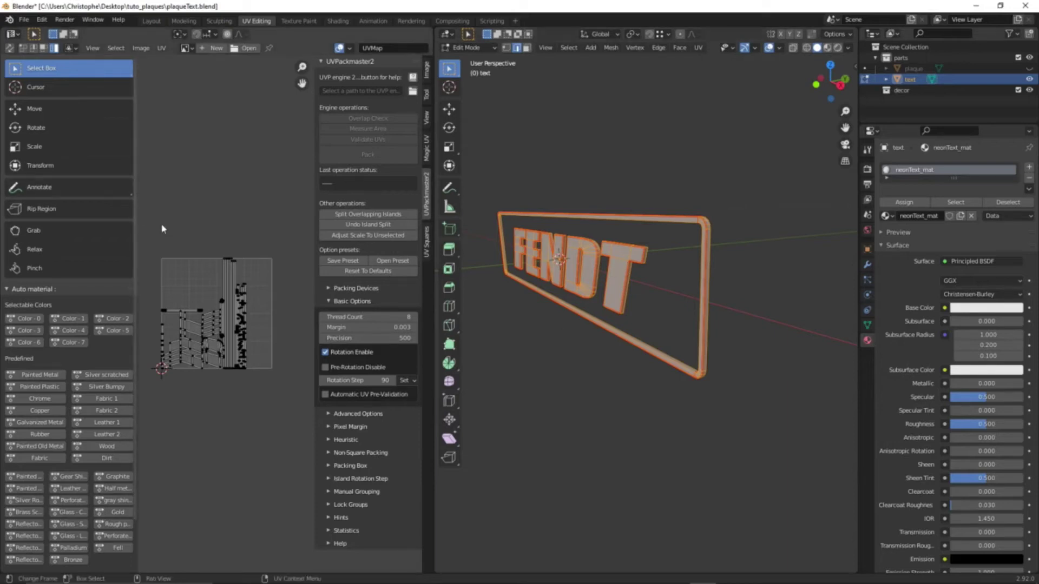
{"action": "scroll", "coordinate": [1006, 541], "scroll_direction": "down", "scroll_amount": 8}
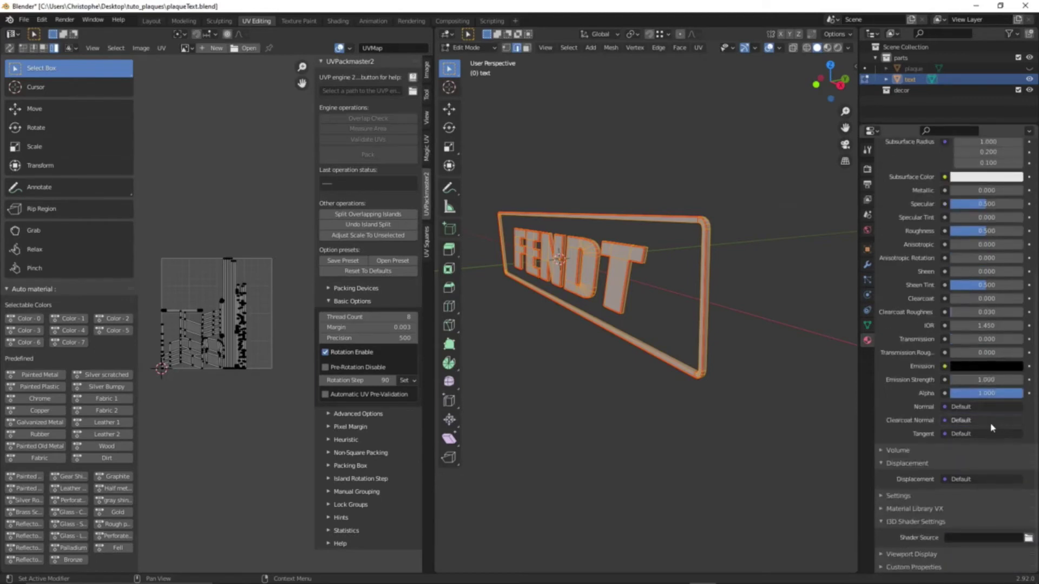
{"action": "left_click", "coordinate": [1027, 539]}
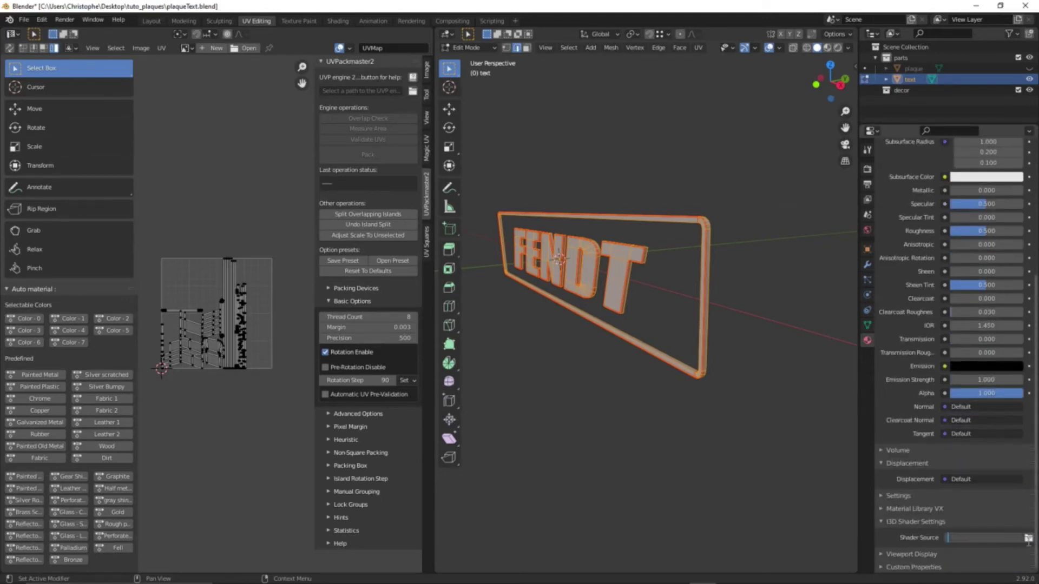
{"action": "left_click", "coordinate": [1028, 538]}
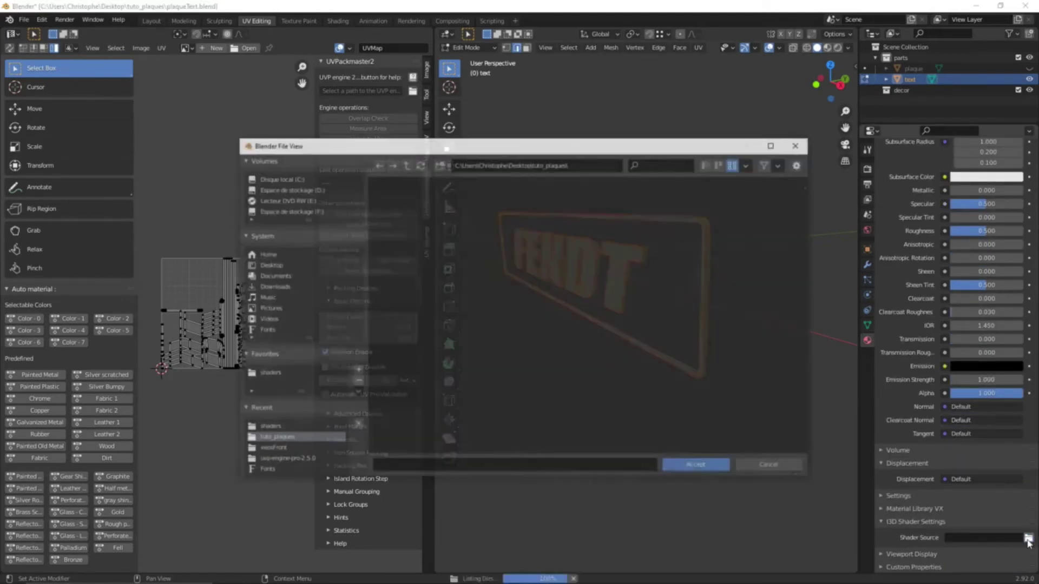
{"action": "left_click", "coordinate": [269, 373]}
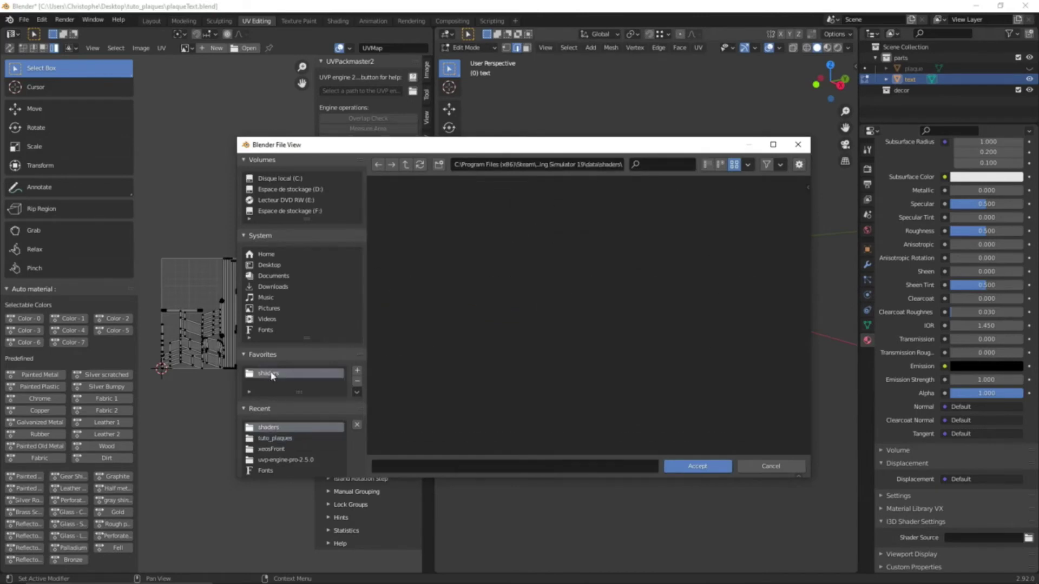
- Show the shader files as a vertical list and load vehicleShader.xml as the shader source of neonText_mat
{"action": "scroll", "coordinate": [762, 323], "scroll_direction": "down", "scroll_amount": 1}
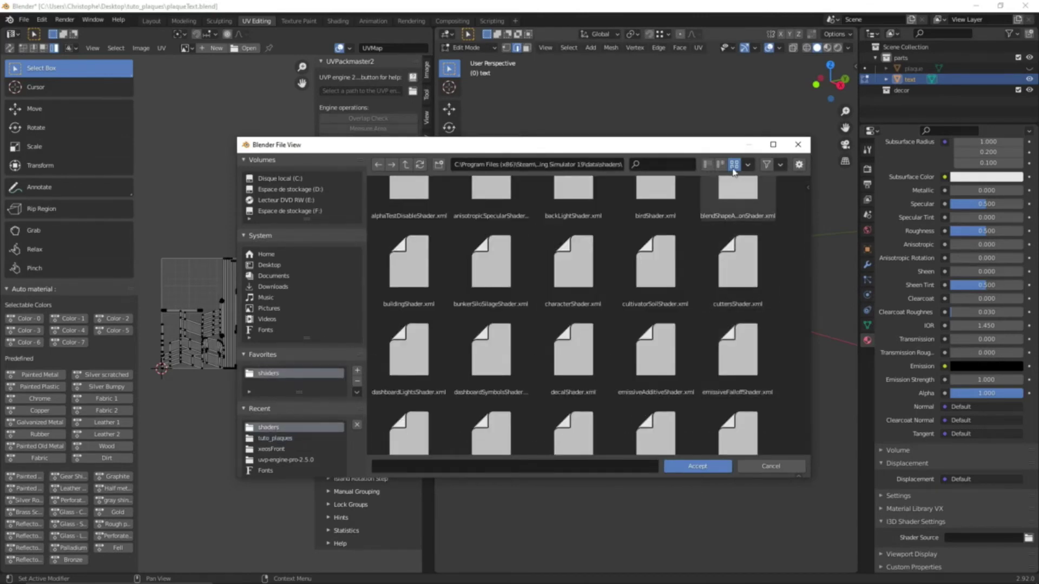
{"action": "left_click", "coordinate": [720, 164]}
{"action": "scroll", "coordinate": [566, 324], "scroll_direction": "down", "scroll_amount": 3}
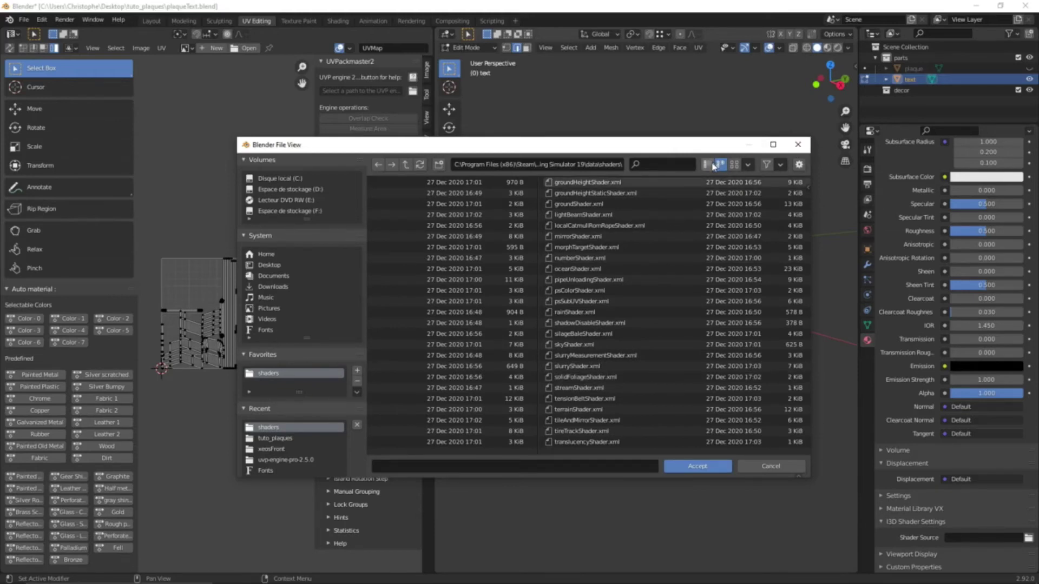
{"action": "left_click", "coordinate": [708, 164]}
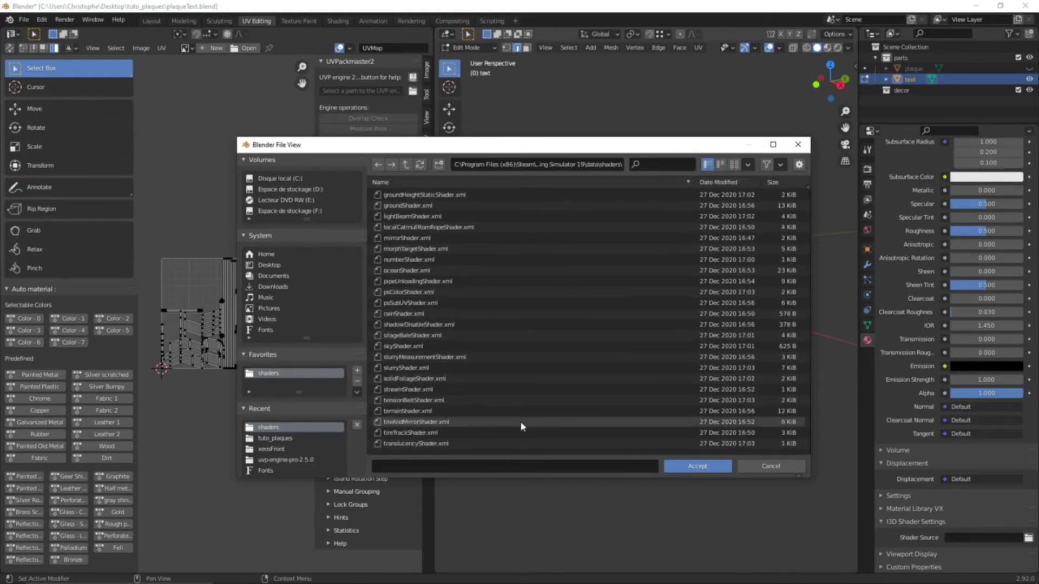
{"action": "scroll", "coordinate": [520, 424], "scroll_direction": "down", "scroll_amount": 5}
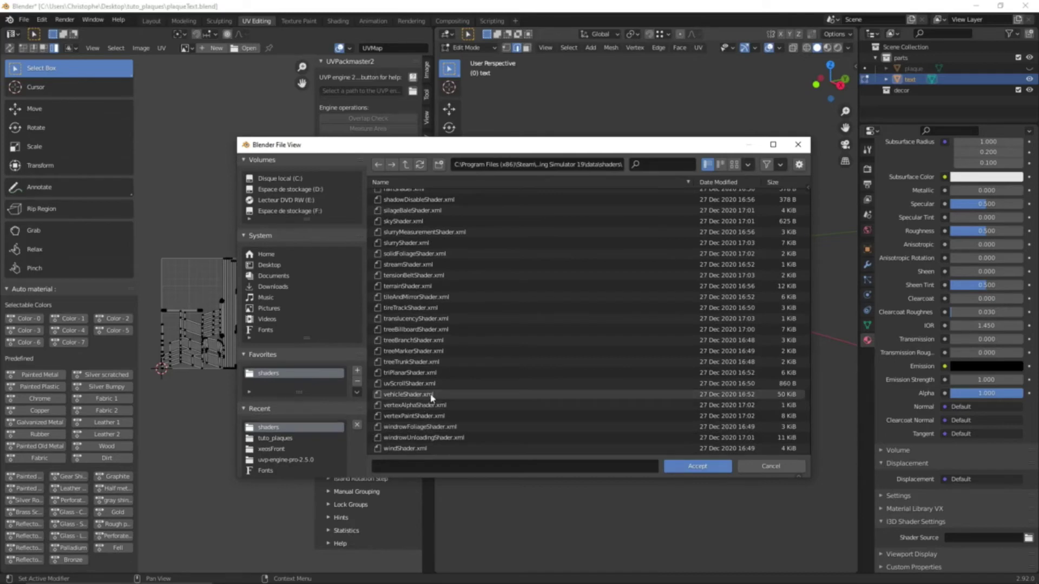
{"action": "left_click", "coordinate": [411, 395]}
{"action": "left_click", "coordinate": [698, 467]}
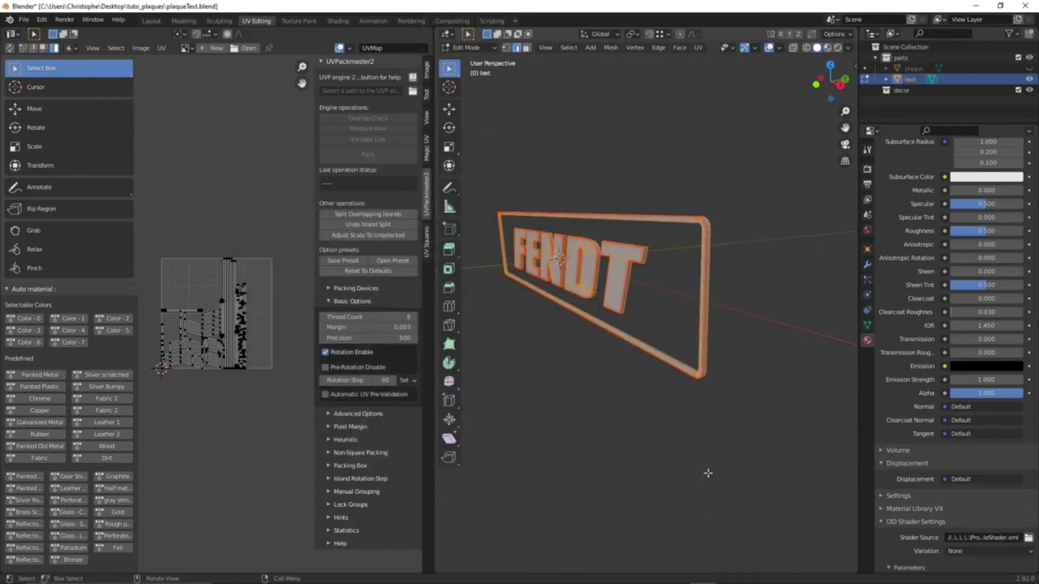
{"action": "key", "text": "alt+a"}
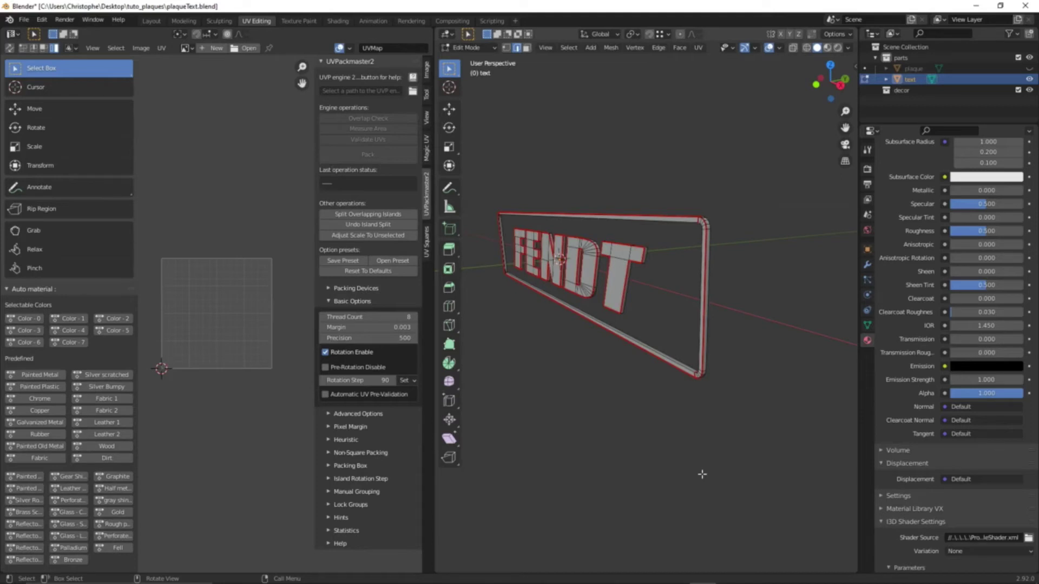
- Return to the Layout workspace and add a vertex color layer to the text object
{"action": "left_click", "coordinate": [152, 21]}
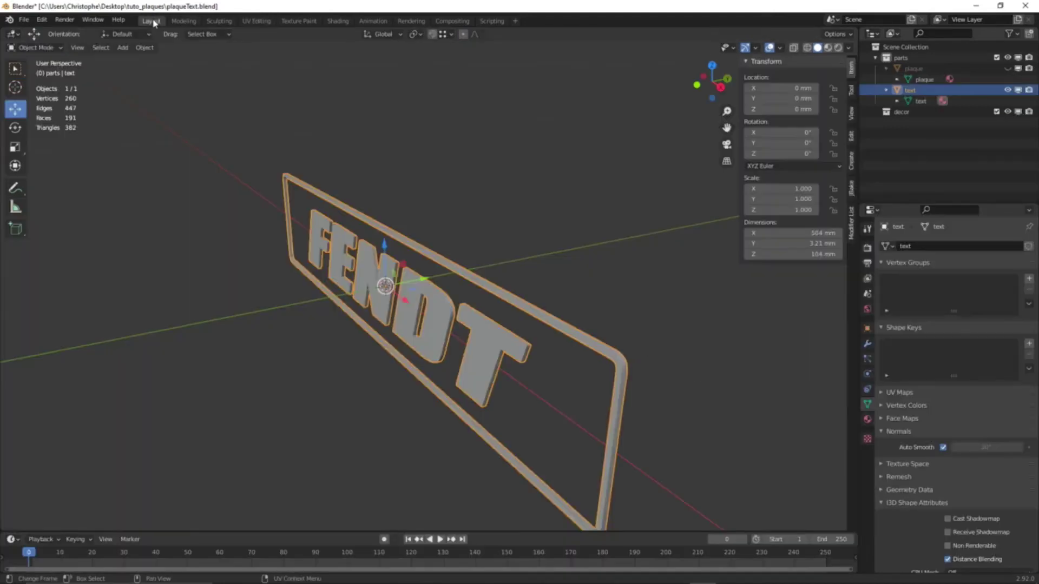
{"action": "middle_click_drag", "start_coordinate": [469, 416], "coordinate": [653, 321]}
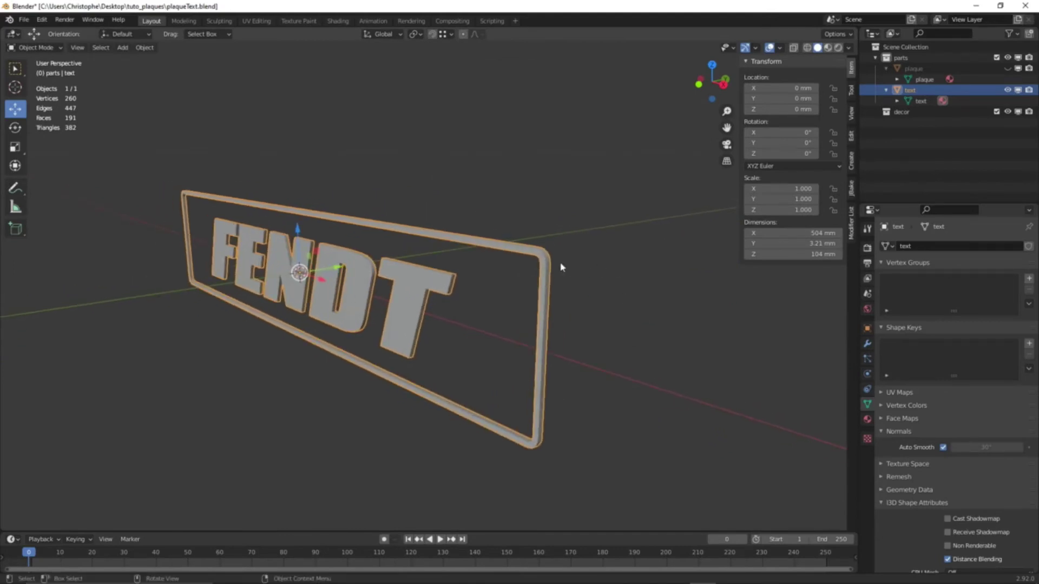
{"action": "left_click", "coordinate": [882, 406]}
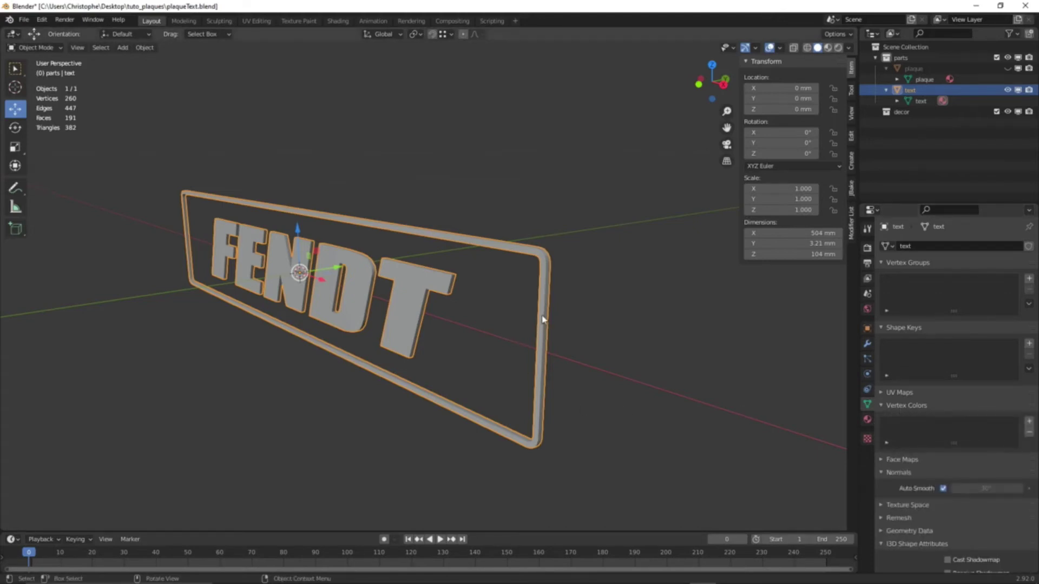
{"action": "left_click", "coordinate": [1030, 424]}
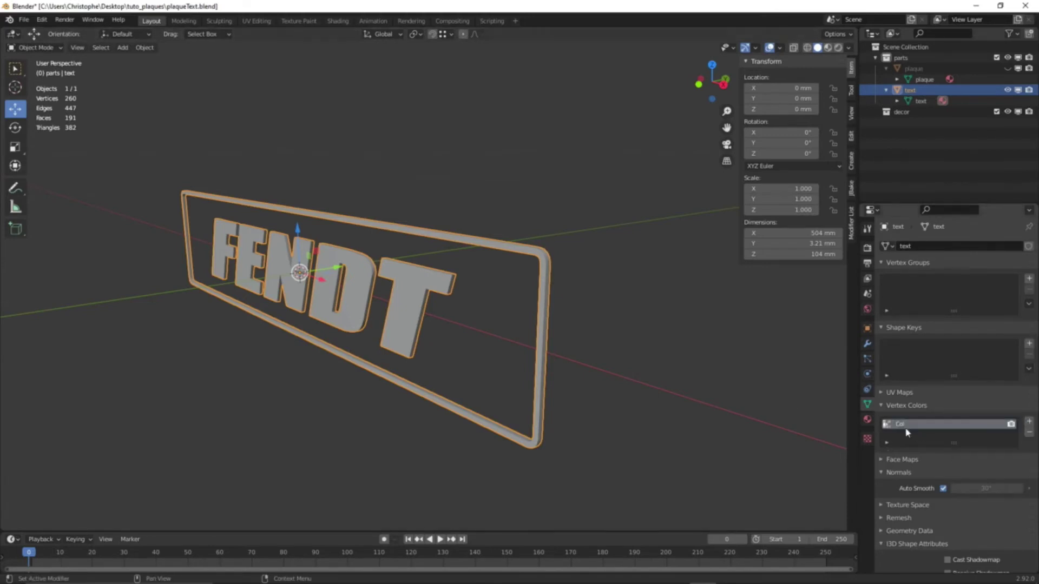
- Switch the text object to Vertex Paint, set the brush color to red, and paint the visible faces of the frame
{"action": "left_click", "coordinate": [59, 49]}
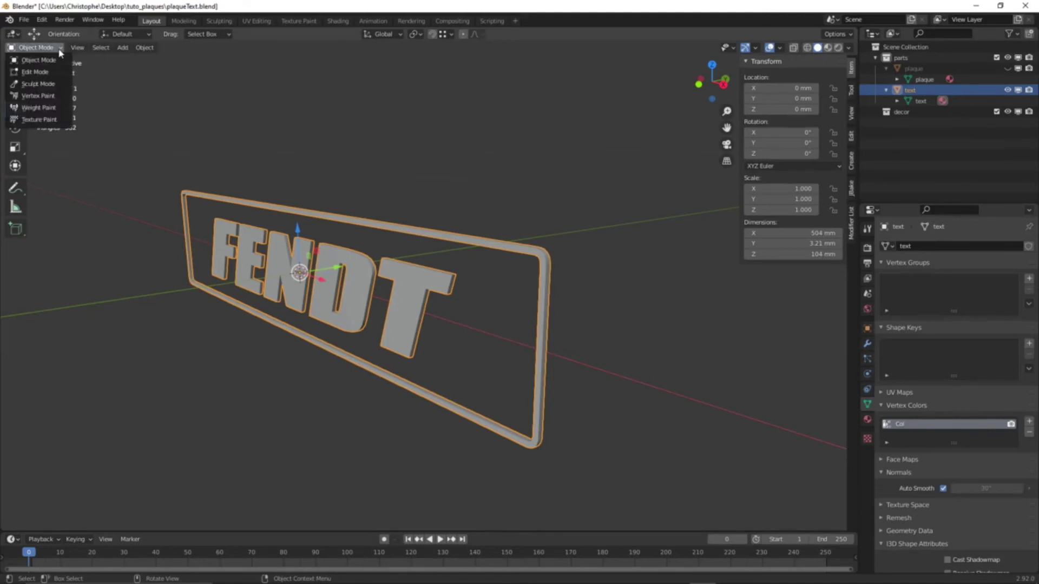
{"action": "left_click", "coordinate": [37, 96]}
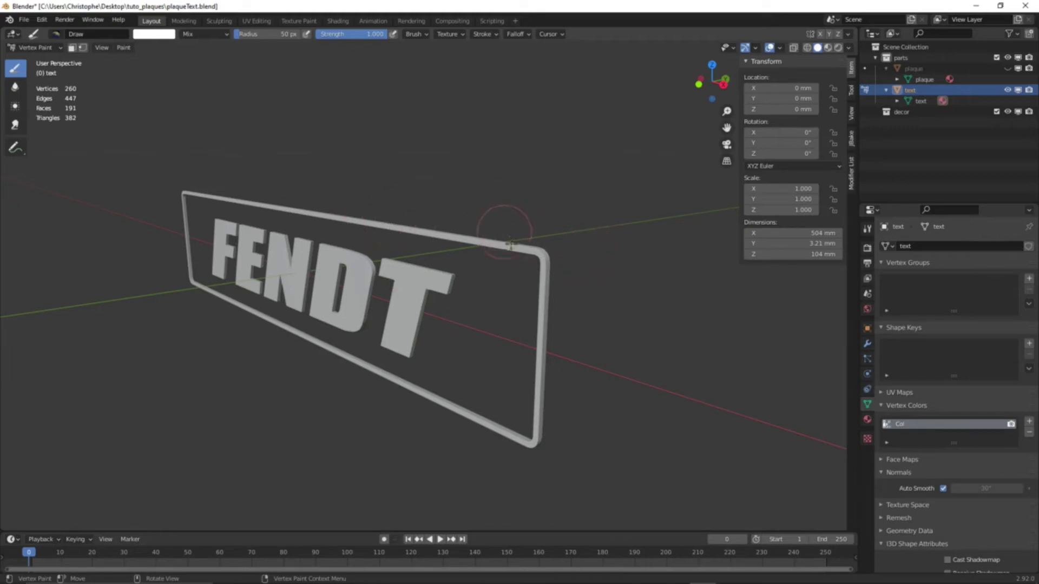
{"action": "left_click", "coordinate": [164, 35]}
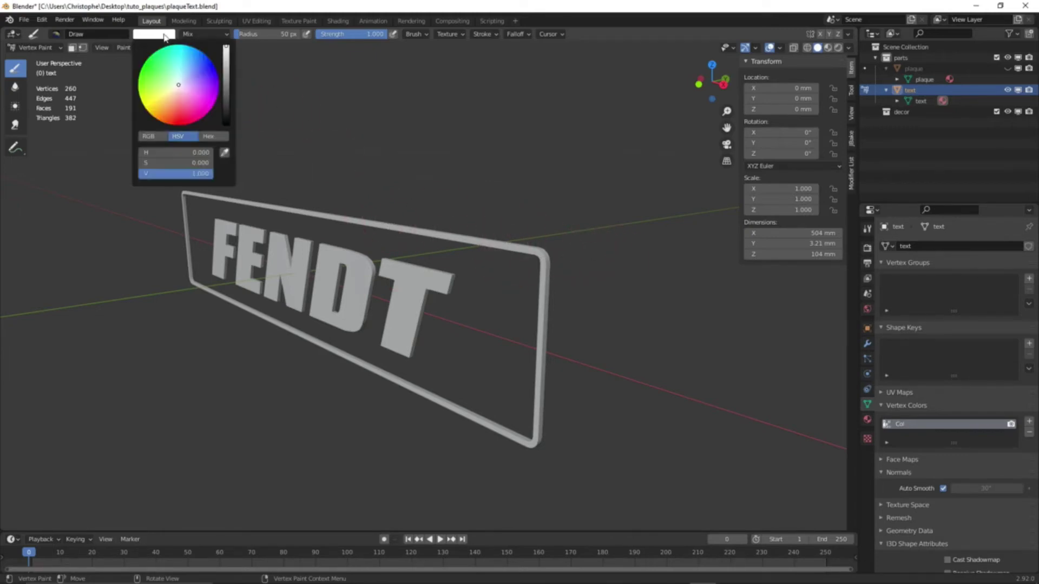
{"action": "left_click", "coordinate": [149, 136]}
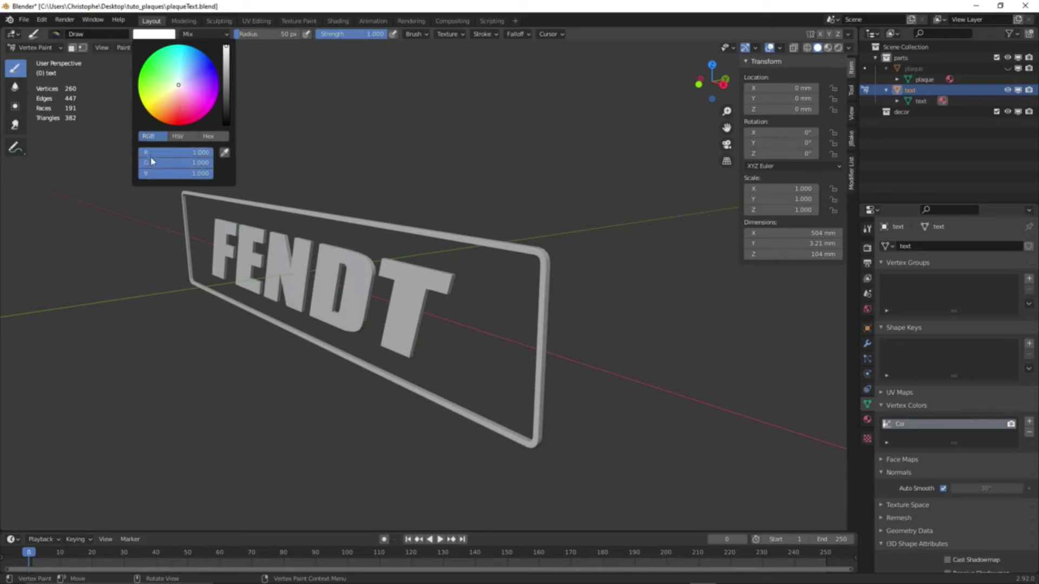
{"action": "mouse_move", "coordinate": [203, 168]}
{"action": "left_mouse_down"}
{"action": "mouse_move", "coordinate": [189, 192]}
{"action": "mouse_move", "coordinate": [548, 262]}
{"action": "mouse_move", "coordinate": [529, 239]}
{"action": "mouse_move", "coordinate": [541, 440]}
{"action": "mouse_move", "coordinate": [544, 396]}
{"action": "mouse_move", "coordinate": [536, 445]}
{"action": "mouse_move", "coordinate": [498, 437]}
{"action": "mouse_move", "coordinate": [398, 382]}
{"action": "left_mouse_up"}
{"action": "mouse_move", "coordinate": [210, 300]}
{"action": "left_mouse_down"}
{"action": "mouse_move", "coordinate": [177, 300]}
{"action": "mouse_move", "coordinate": [168, 274]}
{"action": "mouse_move", "coordinate": [196, 276]}
{"action": "left_mouse_up"}
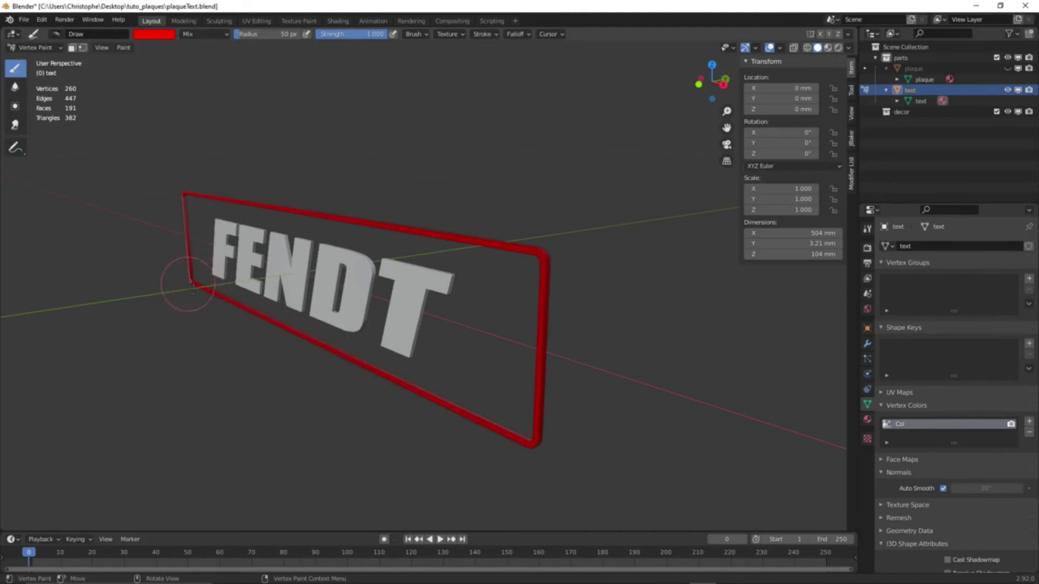
- Vertex-paint the frame's remaining sides and the FENDT letters red
{"action": "middle_click_drag", "start_coordinate": [239, 379], "coordinate": [382, 354]}
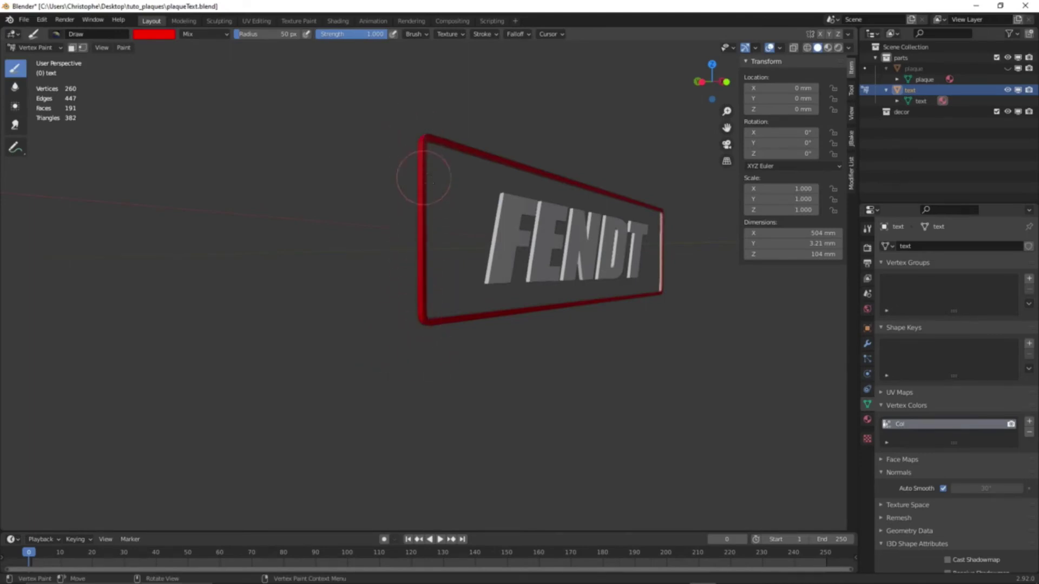
{"action": "mouse_move", "coordinate": [466, 244]}
{"action": "middle_mouse_down"}
{"action": "mouse_move", "coordinate": [461, 287]}
{"action": "mouse_move", "coordinate": [693, 282]}
{"action": "middle_mouse_up"}
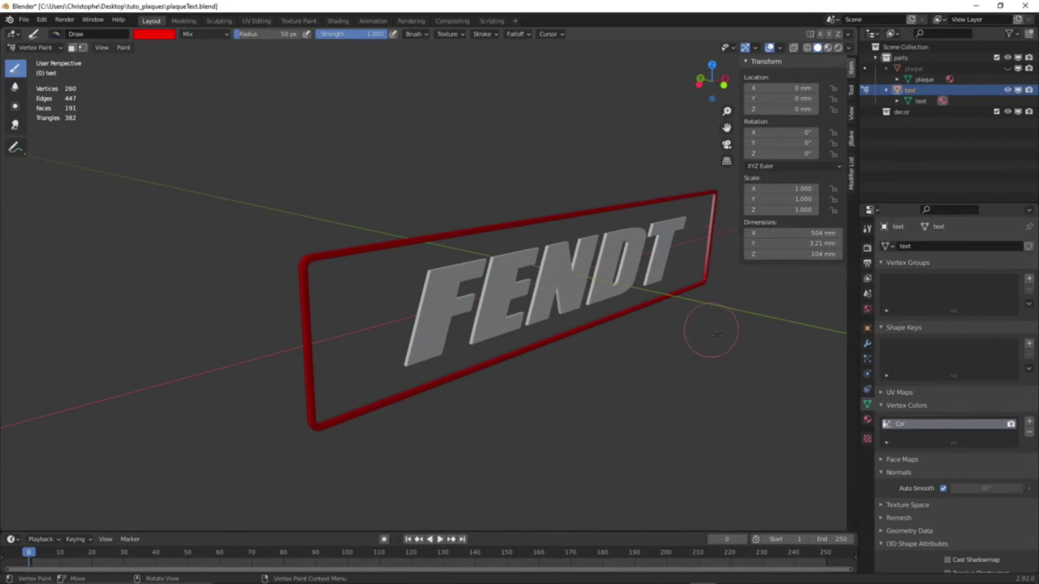
{"action": "middle_click_drag", "start_coordinate": [701, 341], "coordinate": [708, 204]}
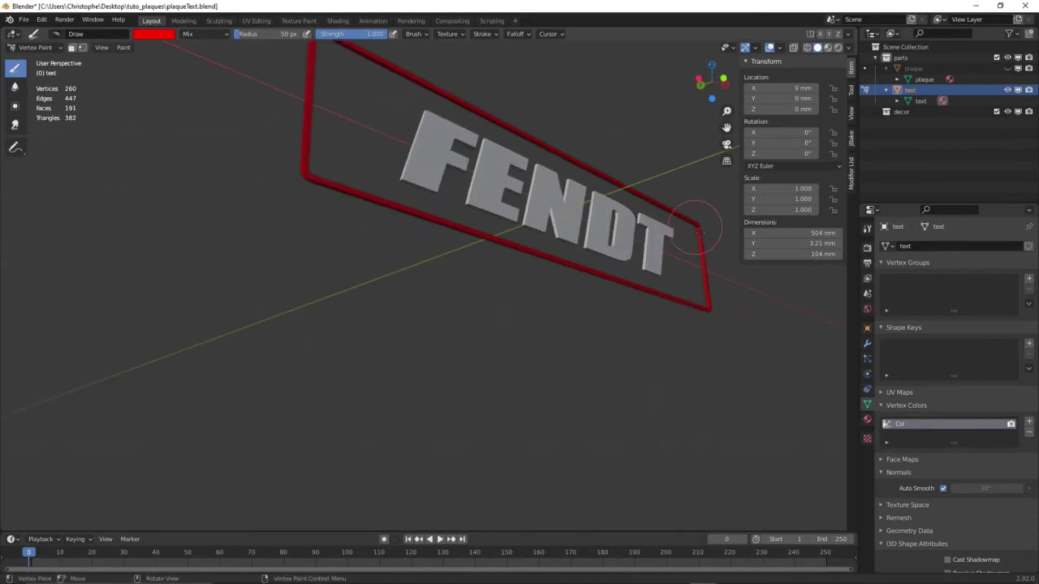
{"action": "middle_click_drag", "start_coordinate": [395, 89], "coordinate": [303, 112]}
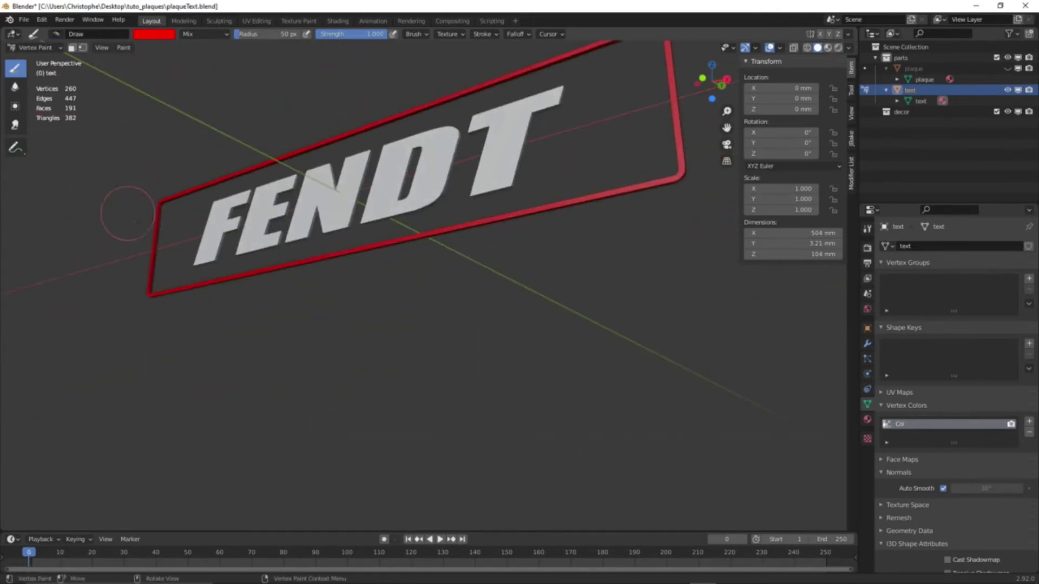
{"action": "mouse_move", "coordinate": [263, 209]}
{"action": "left_mouse_down"}
{"action": "mouse_move", "coordinate": [225, 226]}
{"action": "mouse_move", "coordinate": [234, 195]}
{"action": "mouse_move", "coordinate": [209, 282]}
{"action": "mouse_move", "coordinate": [230, 197]}
{"action": "mouse_move", "coordinate": [272, 195]}
{"action": "mouse_move", "coordinate": [266, 246]}
{"action": "mouse_move", "coordinate": [283, 200]}
{"action": "mouse_move", "coordinate": [303, 193]}
{"action": "mouse_move", "coordinate": [258, 245]}
{"action": "mouse_move", "coordinate": [290, 160]}
{"action": "mouse_move", "coordinate": [301, 167]}
{"action": "mouse_move", "coordinate": [263, 198]}
{"action": "mouse_move", "coordinate": [249, 256]}
{"action": "mouse_move", "coordinate": [232, 248]}
{"action": "mouse_move", "coordinate": [315, 241]}
{"action": "mouse_move", "coordinate": [345, 221]}
{"action": "mouse_move", "coordinate": [321, 197]}
{"action": "mouse_move", "coordinate": [195, 215]}
{"action": "mouse_move", "coordinate": [255, 199]}
{"action": "mouse_move", "coordinate": [343, 207]}
{"action": "mouse_move", "coordinate": [423, 186]}
{"action": "mouse_move", "coordinate": [320, 178]}
{"action": "mouse_move", "coordinate": [355, 167]}
{"action": "mouse_move", "coordinate": [383, 177]}
{"action": "mouse_move", "coordinate": [349, 178]}
{"action": "mouse_move", "coordinate": [349, 191]}
{"action": "mouse_move", "coordinate": [369, 150]}
{"action": "mouse_move", "coordinate": [339, 225]}
{"action": "mouse_move", "coordinate": [301, 215]}
{"action": "mouse_move", "coordinate": [312, 196]}
{"action": "mouse_move", "coordinate": [403, 149]}
{"action": "mouse_move", "coordinate": [391, 207]}
{"action": "mouse_move", "coordinate": [375, 230]}
{"action": "mouse_move", "coordinate": [362, 215]}
{"action": "mouse_move", "coordinate": [450, 174]}
{"action": "mouse_move", "coordinate": [448, 137]}
{"action": "mouse_move", "coordinate": [403, 136]}
{"action": "mouse_move", "coordinate": [430, 142]}
{"action": "mouse_move", "coordinate": [426, 159]}
{"action": "mouse_move", "coordinate": [461, 128]}
{"action": "mouse_move", "coordinate": [441, 206]}
{"action": "mouse_move", "coordinate": [357, 222]}
{"action": "mouse_move", "coordinate": [363, 188]}
{"action": "mouse_move", "coordinate": [387, 164]}
{"action": "mouse_move", "coordinate": [558, 111]}
{"action": "mouse_move", "coordinate": [576, 100]}
{"action": "mouse_move", "coordinate": [541, 101]}
{"action": "mouse_move", "coordinate": [571, 93]}
{"action": "mouse_move", "coordinate": [516, 113]}
{"action": "mouse_move", "coordinate": [572, 93]}
{"action": "mouse_move", "coordinate": [472, 135]}
{"action": "mouse_move", "coordinate": [517, 130]}
{"action": "mouse_move", "coordinate": [495, 184]}
{"action": "mouse_move", "coordinate": [517, 154]}
{"action": "mouse_move", "coordinate": [505, 194]}
{"action": "left_mouse_up"}
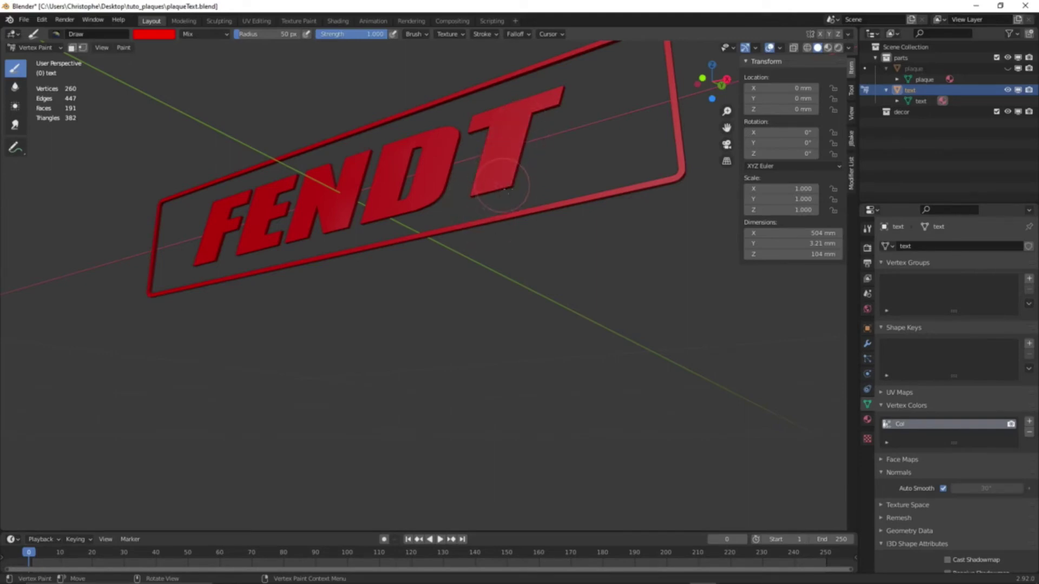
- Check the red paint on the letters and frame from the back, underside and front, and return to Object Mode
{"action": "mouse_move", "coordinate": [453, 202]}
{"action": "middle_mouse_down"}
{"action": "mouse_move", "coordinate": [336, 294]}
{"action": "mouse_move", "coordinate": [444, 422]}
{"action": "mouse_move", "coordinate": [417, 303]}
{"action": "middle_mouse_up"}
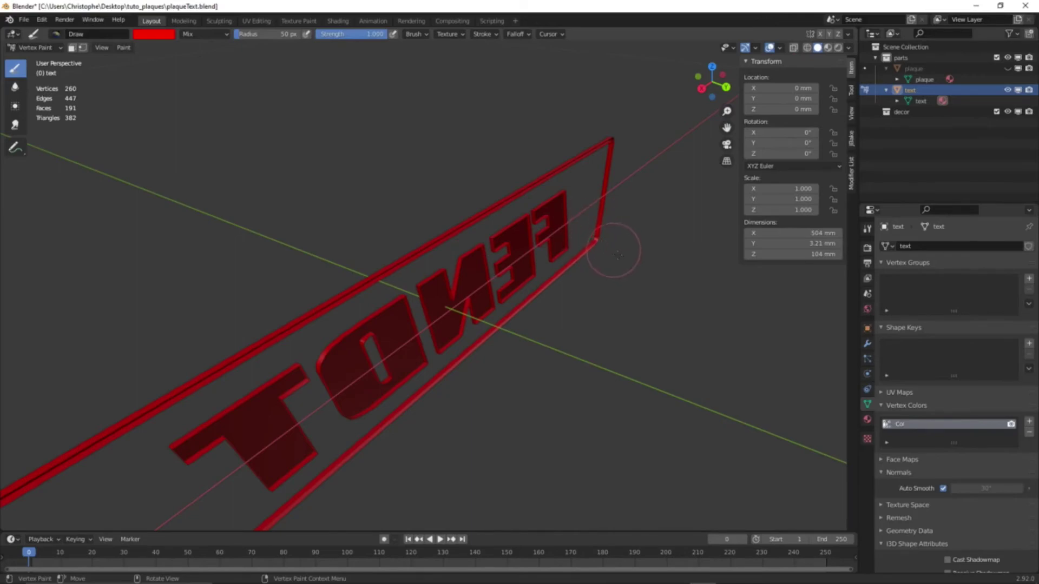
{"action": "scroll", "coordinate": [589, 239], "scroll_direction": "up", "scroll_amount": 2}
{"action": "middle_click_drag", "start_coordinate": [588, 238], "coordinate": [524, 426]}
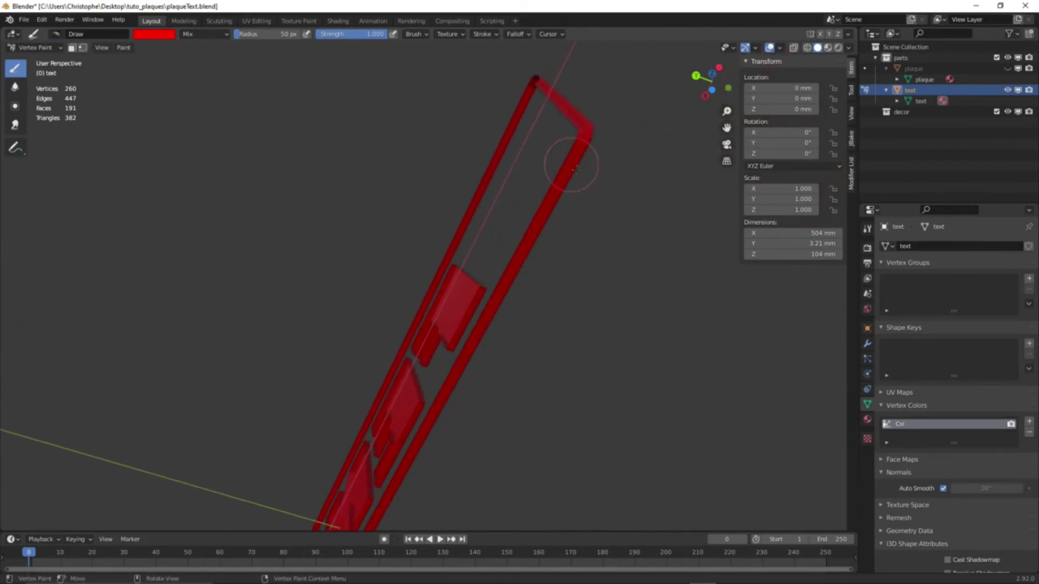
{"action": "mouse_move", "coordinate": [528, 318]}
{"action": "middle_mouse_down"}
{"action": "mouse_move", "coordinate": [539, 354]}
{"action": "mouse_move", "coordinate": [665, 403]}
{"action": "middle_mouse_up"}
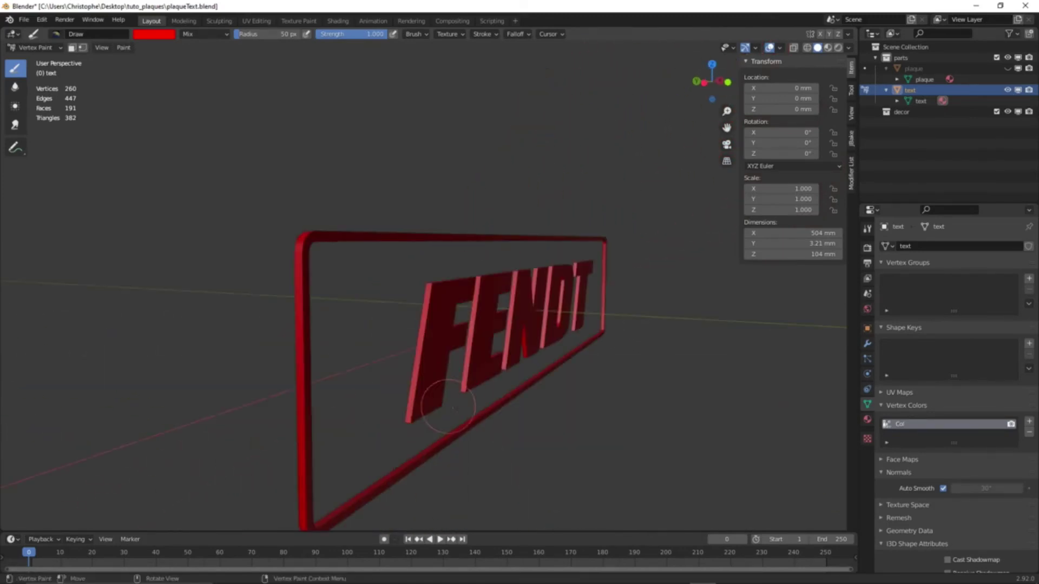
{"action": "scroll", "coordinate": [725, 422], "scroll_direction": "up", "scroll_amount": 4}
{"action": "scroll", "coordinate": [732, 427], "scroll_direction": "down", "scroll_amount": 6}
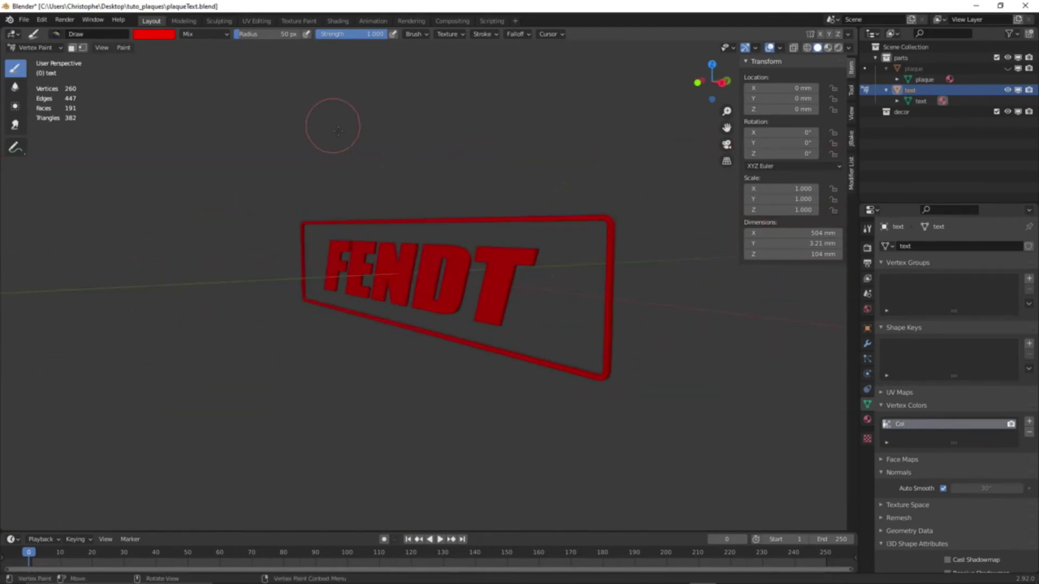
{"action": "left_click", "coordinate": [54, 48]}
{"action": "left_click", "coordinate": [39, 60]}
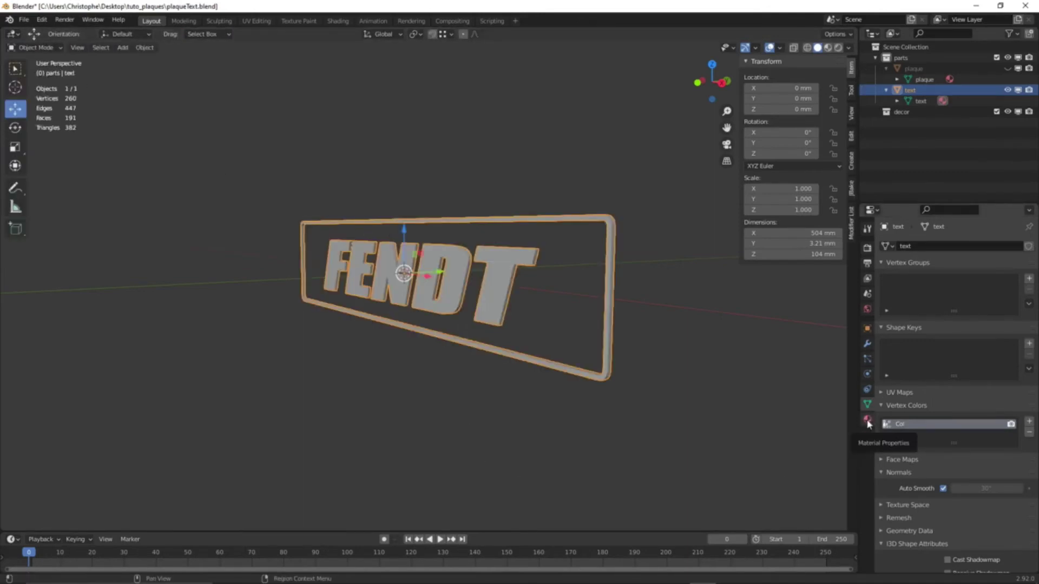
- In the UV Editing workspace, select the whole text mesh with all its UVs and assign it to Color - 0
{"action": "left_click", "coordinate": [257, 20]}
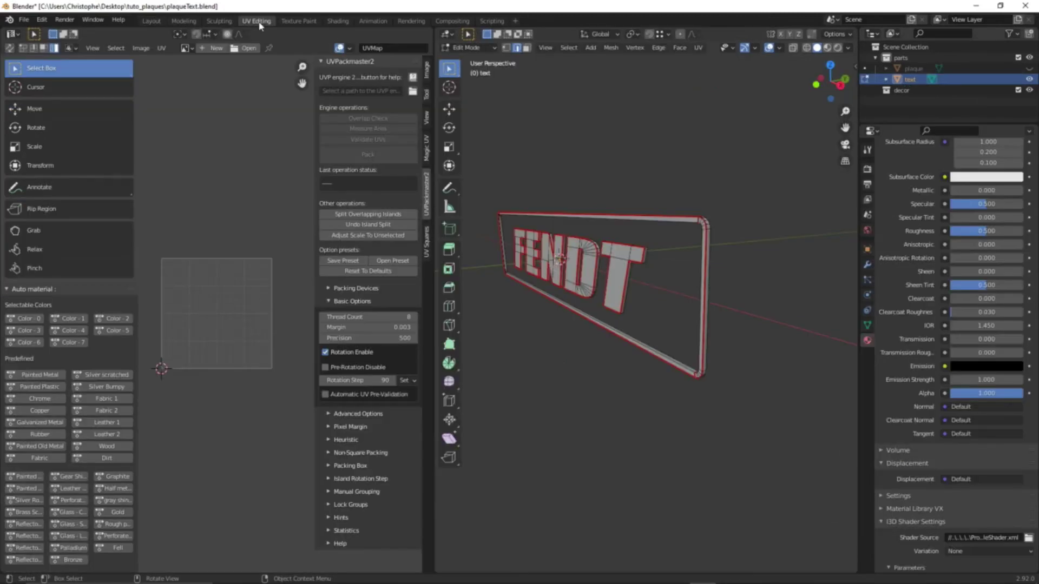
{"action": "key", "text": "a"}
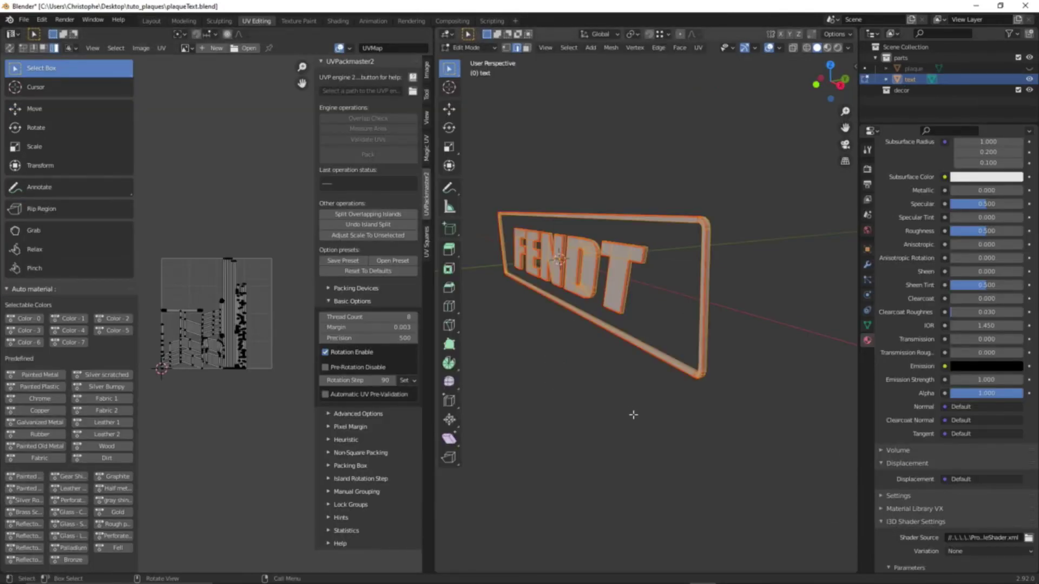
{"action": "left_click_drag", "start_coordinate": [151, 220], "coordinate": [294, 482]}
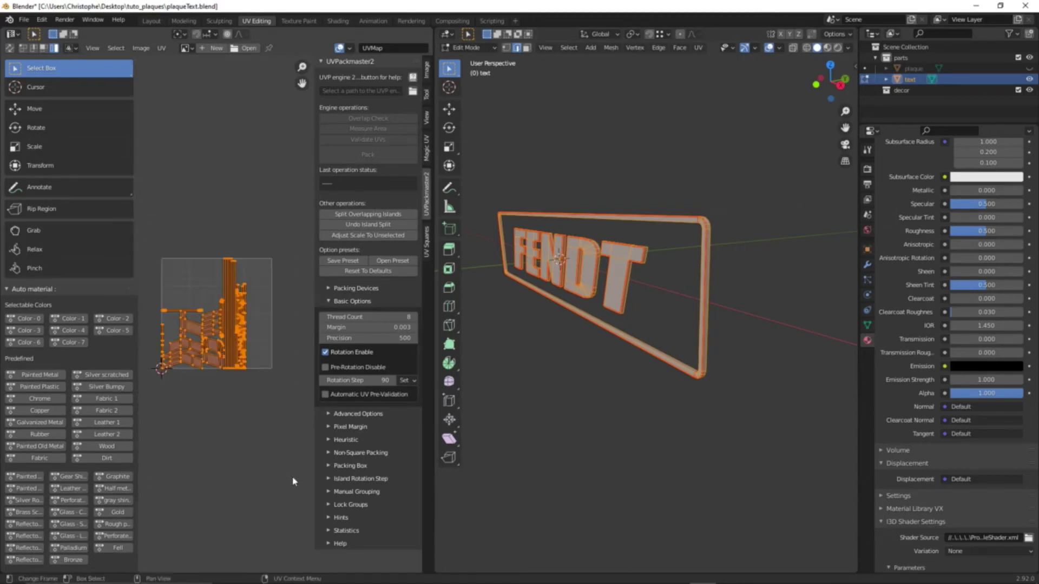
{"action": "left_click", "coordinate": [34, 320]}
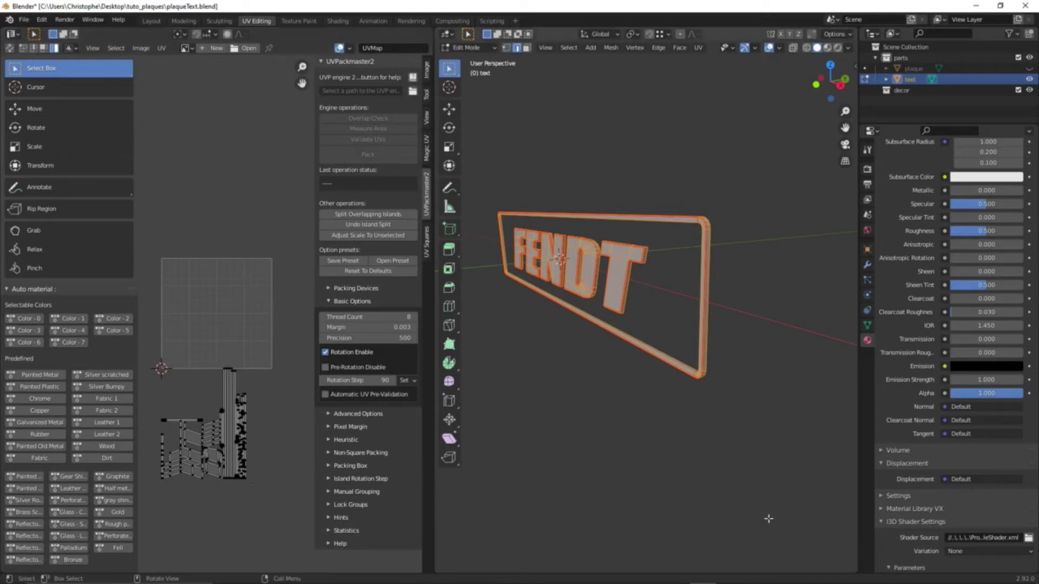
- Set the I3D shader variation of the text material to staticLight
{"action": "scroll", "coordinate": [935, 536], "scroll_direction": "down", "scroll_amount": 5}
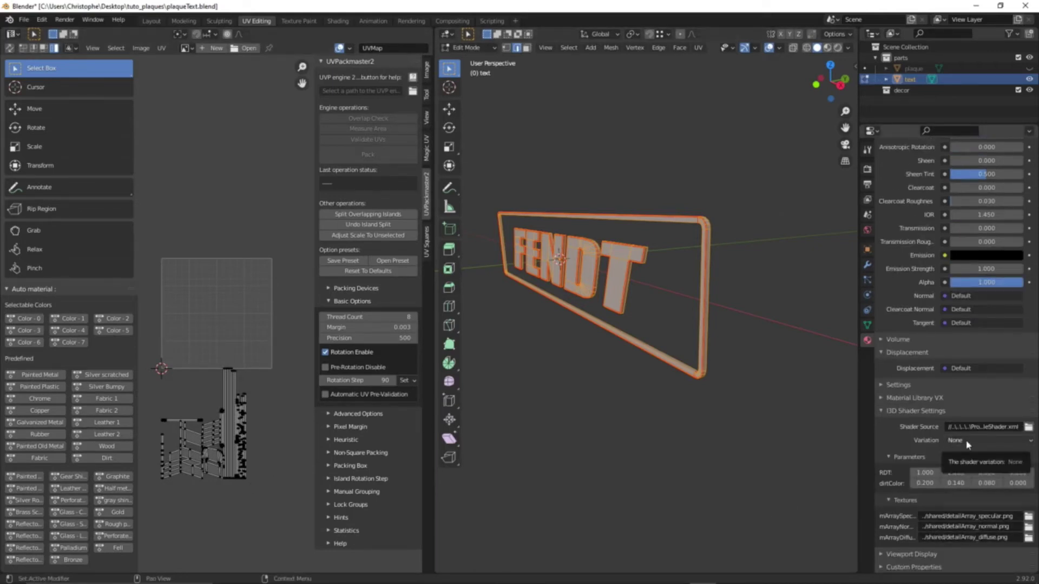
{"action": "left_click", "coordinate": [968, 445]}
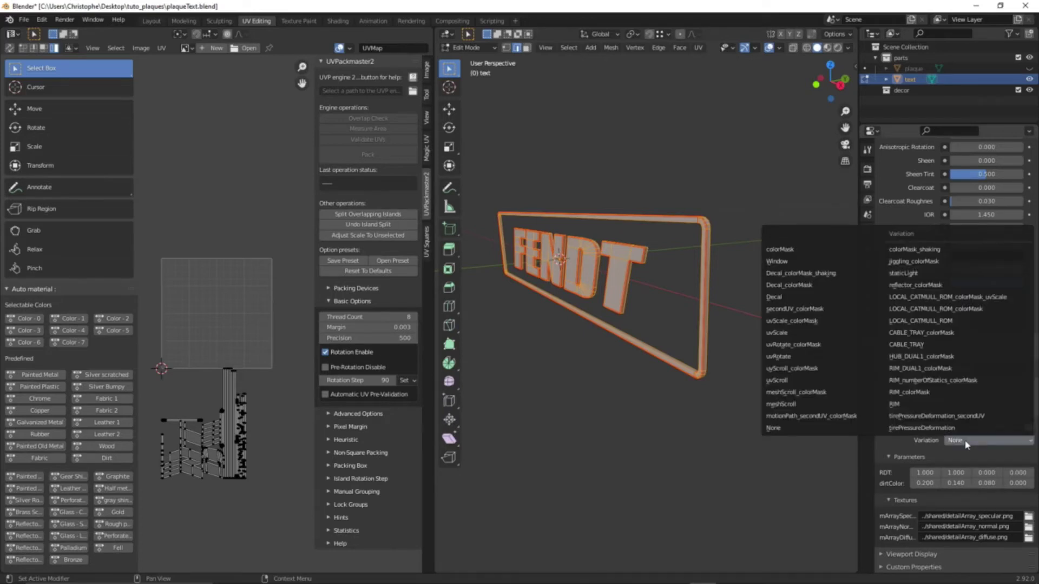
{"action": "left_click", "coordinate": [914, 275]}
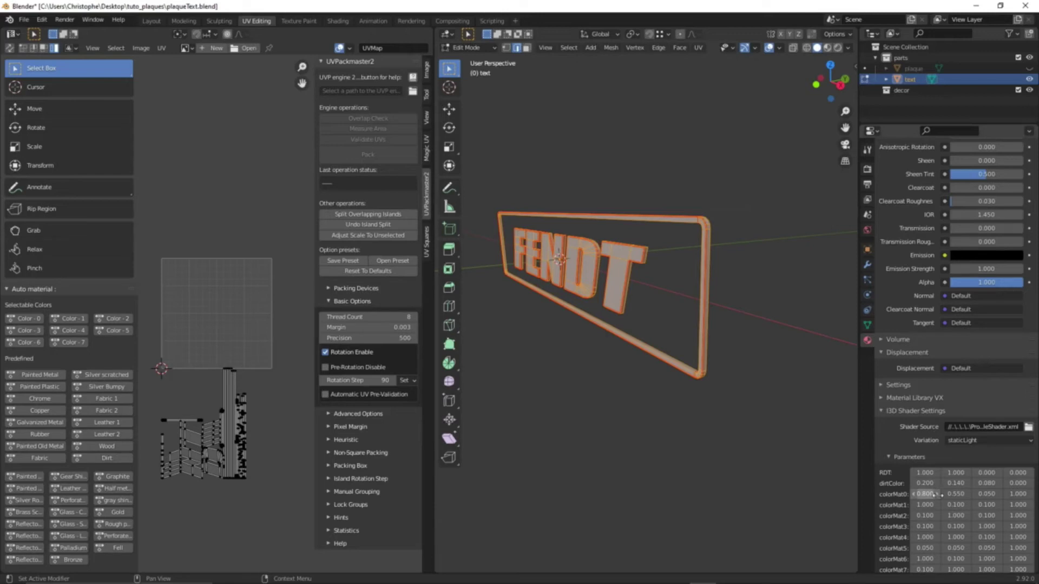
- Set the text material's colorMat0 parameter to 1.000, 0.000, 0.000, 2.000
{"action": "left_click", "coordinate": [927, 495]}
{"action": "key", "text": "Return"}
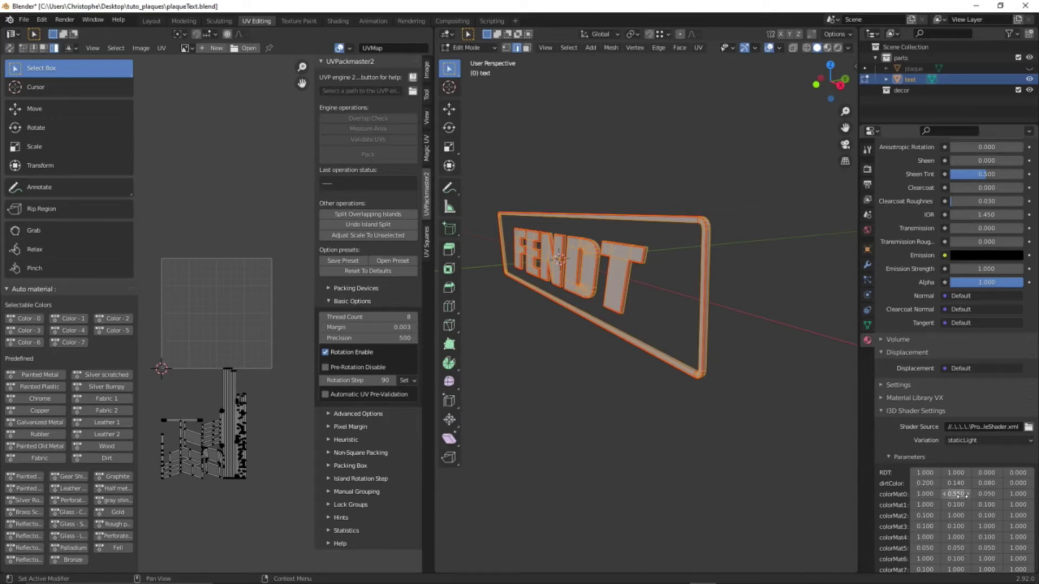
{"action": "left_click", "coordinate": [958, 495]}
{"action": "type", "text": "0"}
{"action": "key", "text": "Return"}
{"action": "left_click", "coordinate": [986, 494]}
{"action": "type", "text": "0"}
{"action": "key", "text": "Return"}
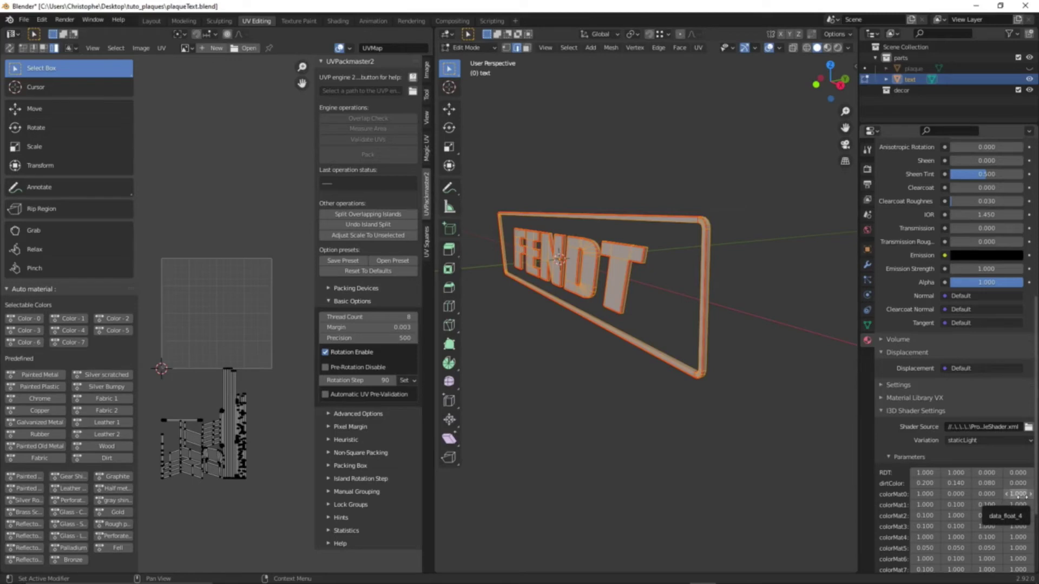
{"action": "left_click", "coordinate": [1018, 494]}
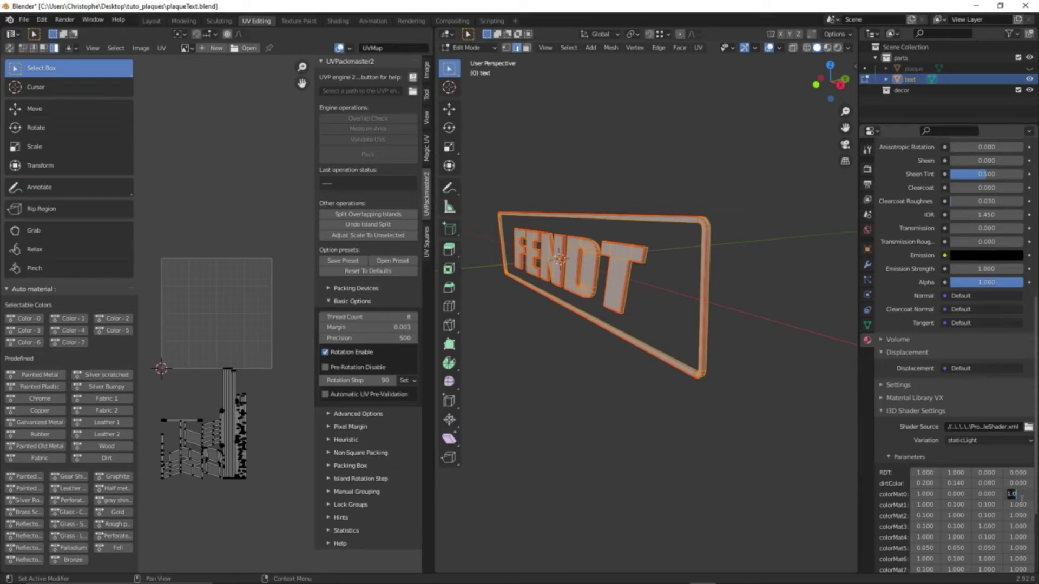
{"action": "type", "text": "0"}
{"action": "key", "text": "Return"}
- Set the first two RDT values of the text material to 0 and deselect the mesh
{"action": "left_click", "coordinate": [932, 477]}
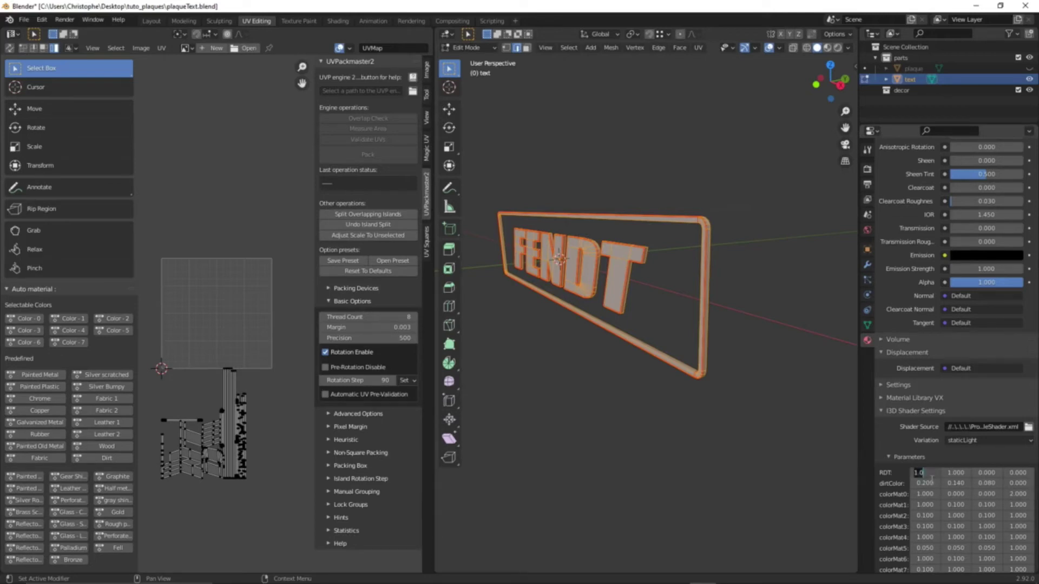
{"action": "type", "text": "0"}
{"action": "key", "text": "Return"}
{"action": "double_click", "coordinate": [969, 474]}
{"action": "type", "text": "0"}
{"action": "key", "text": "Return"}
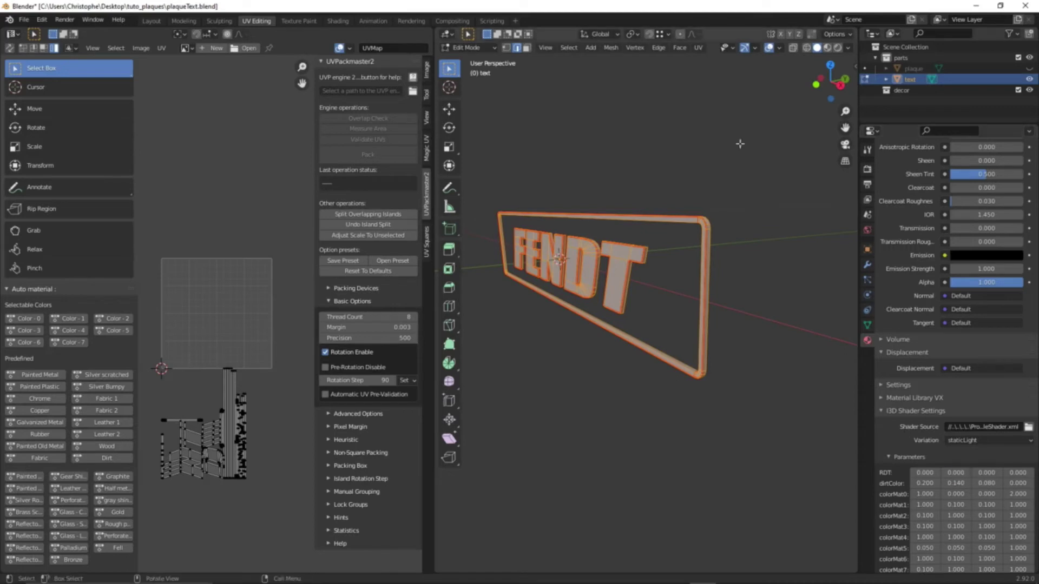
{"action": "left_click", "coordinate": [774, 199]}
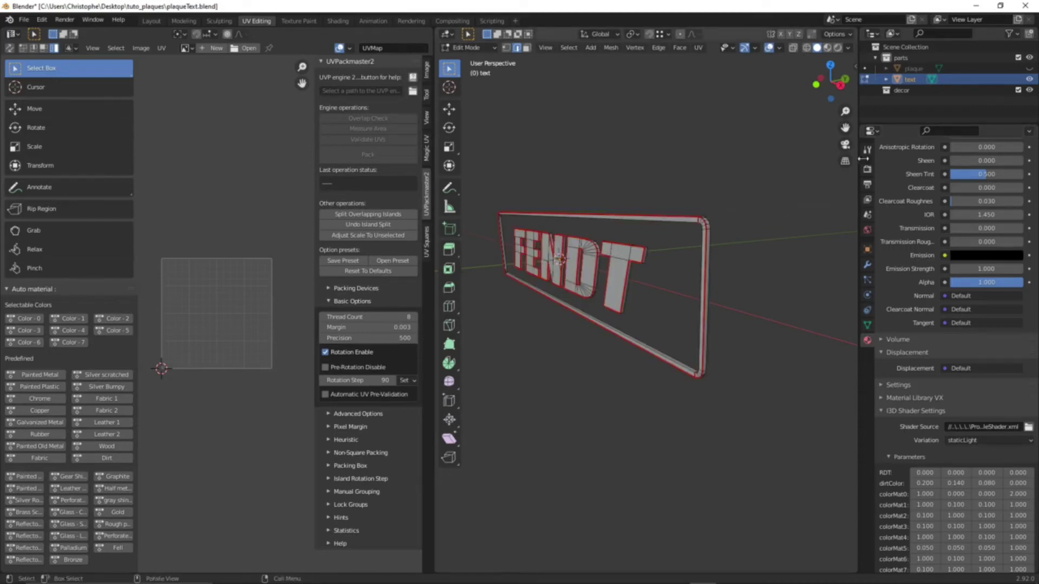
- Unhide the plaque object, leave Edit Mode, and return to the Layout workspace
{"action": "left_click", "coordinate": [1029, 68]}
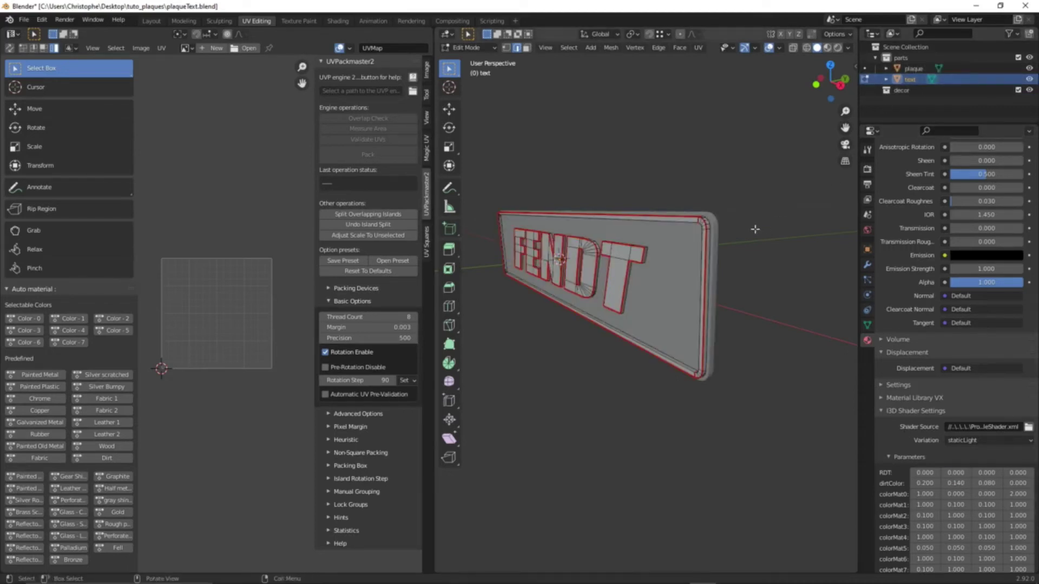
{"action": "key", "text": "Tab"}
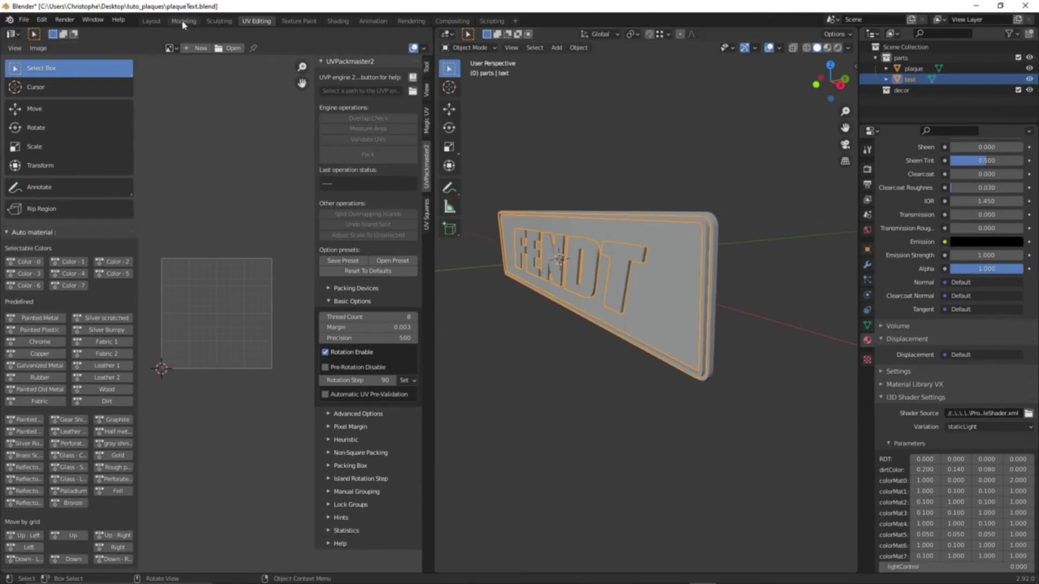
{"action": "left_click", "coordinate": [151, 21]}
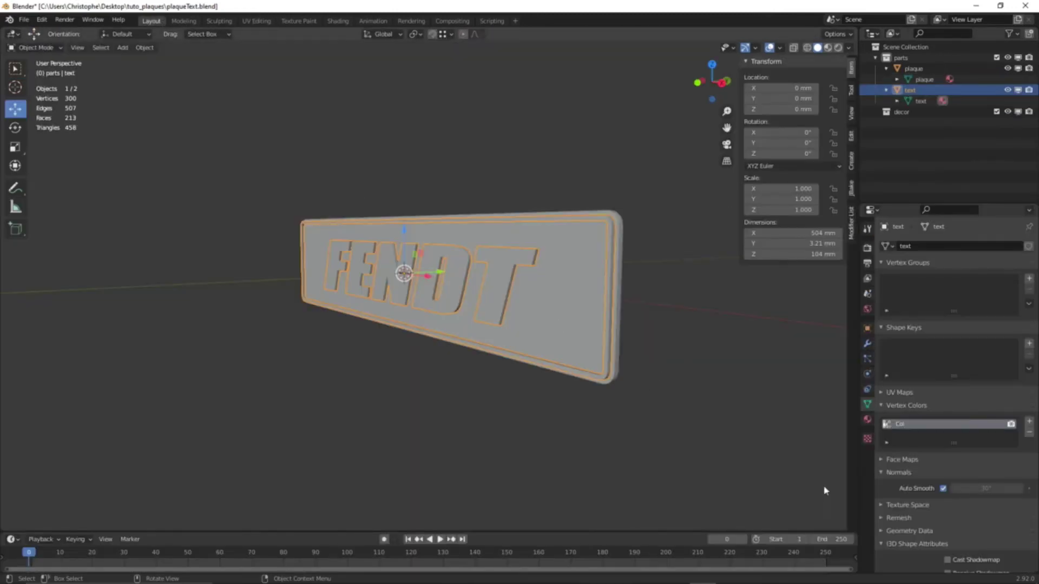
- Set the first two RDT values of the plaque's plaqueText_mat material to 0 and deselect the plaque
{"action": "left_click", "coordinate": [867, 420]}
{"action": "left_click", "coordinate": [585, 310]}
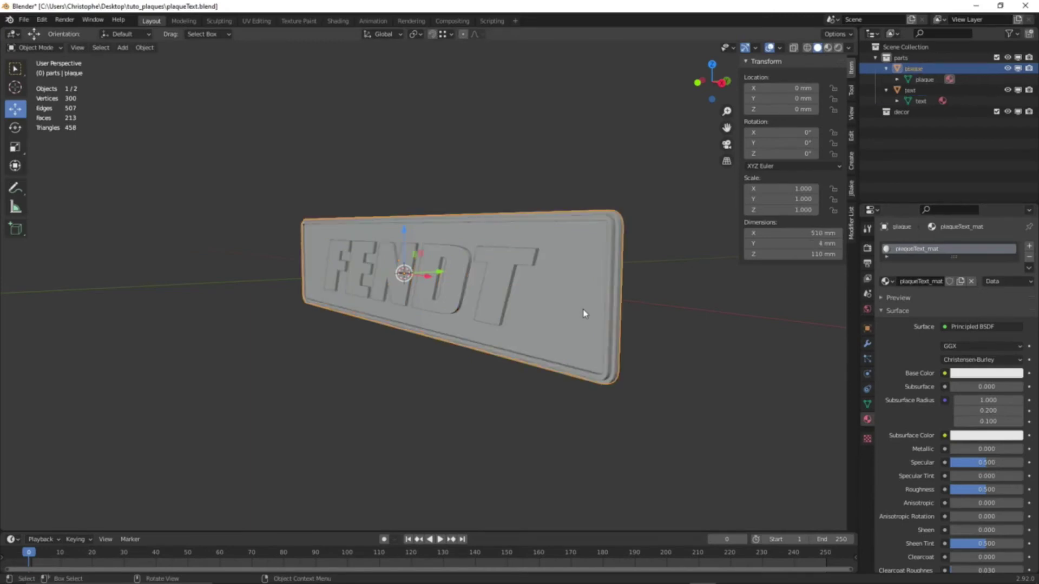
{"action": "scroll", "coordinate": [928, 413], "scroll_direction": "down", "scroll_amount": 5}
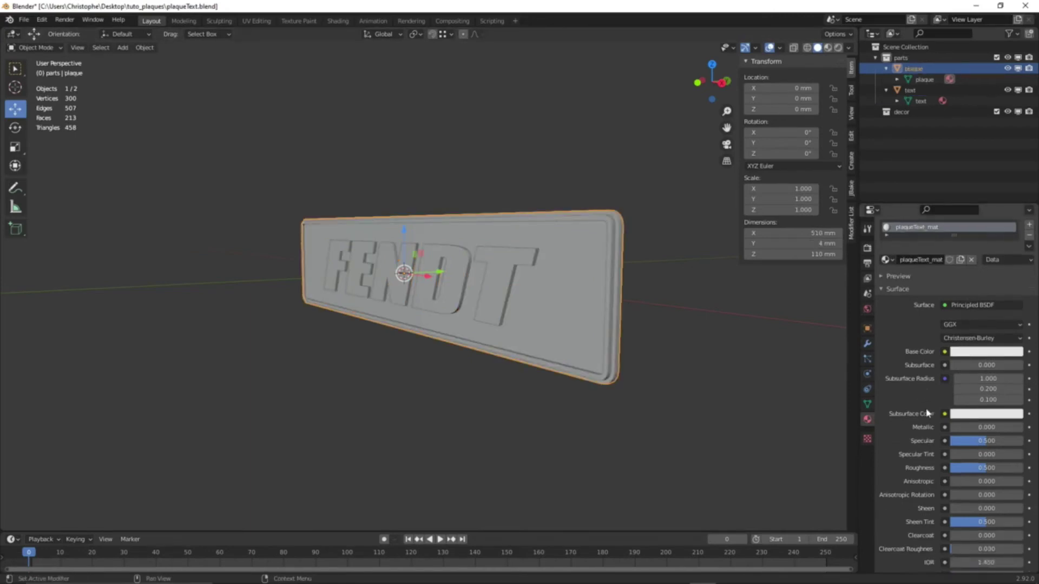
{"action": "scroll", "coordinate": [928, 412], "scroll_direction": "down", "scroll_amount": 10}
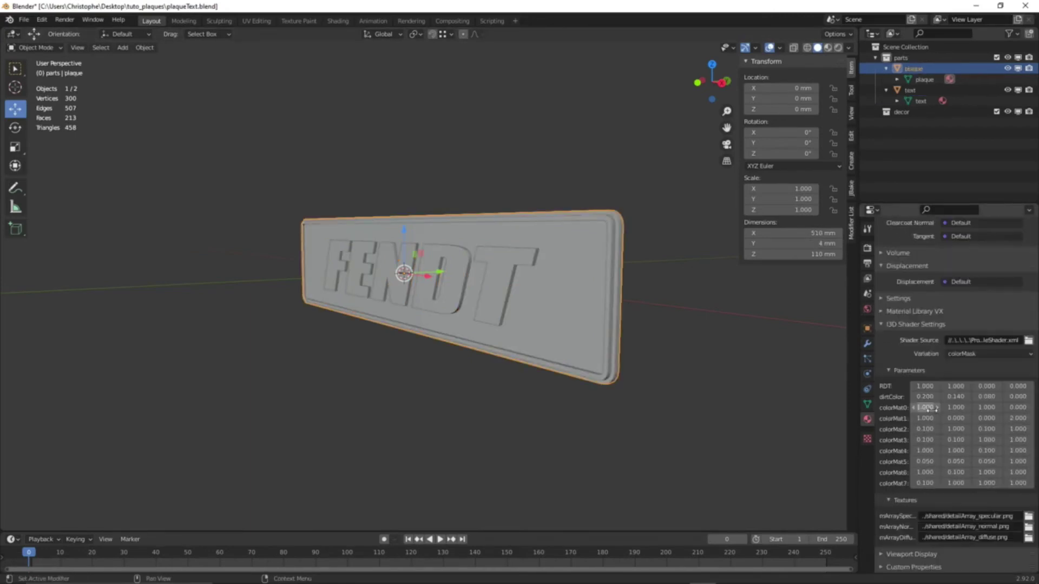
{"action": "left_click", "coordinate": [925, 386]}
{"action": "type", "text": "0"}
{"action": "key", "text": "Return"}
{"action": "left_click", "coordinate": [956, 387]}
{"action": "type", "text": "0"}
{"action": "key", "text": "Return"}
{"action": "left_click", "coordinate": [160, 138]}
- Save the plaqueText.blend file
{"action": "left_click", "coordinate": [24, 19]}
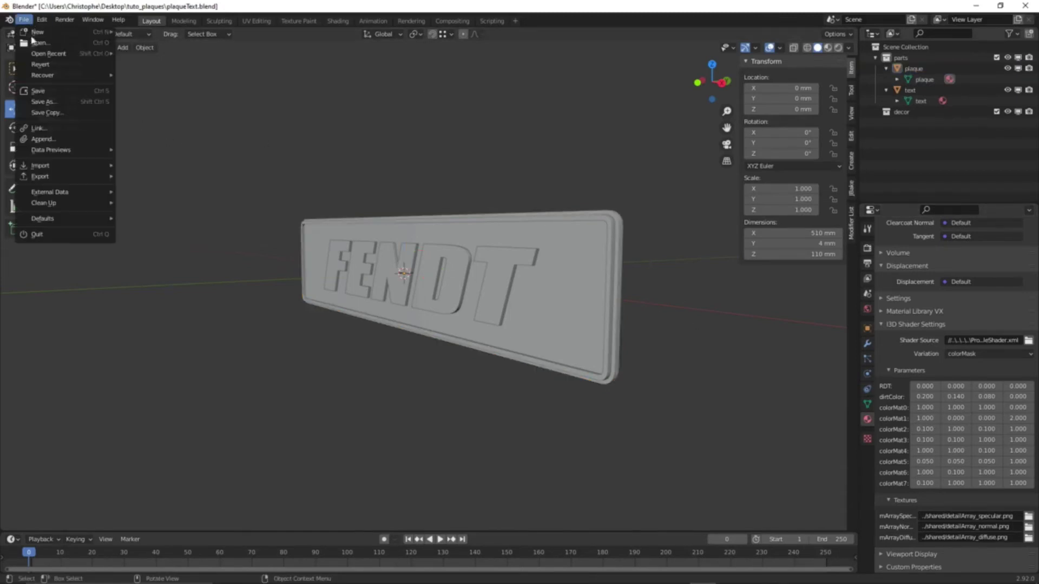
{"action": "left_click", "coordinate": [49, 92]}
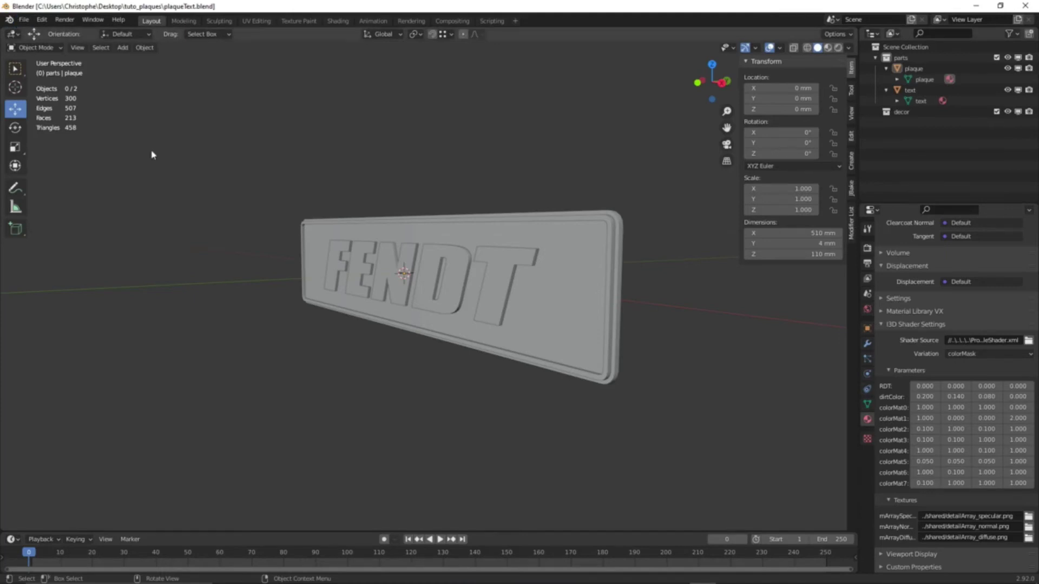
{"action": "left_click", "coordinate": [24, 20]}
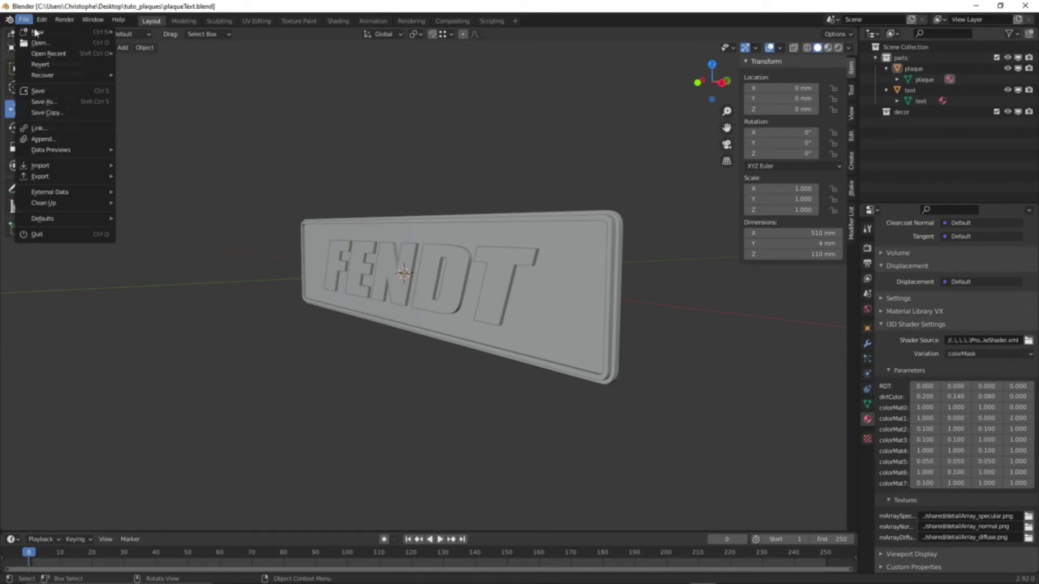
- Set the plaque object's I3D clip distance to 300
{"action": "left_click", "coordinate": [914, 69]}
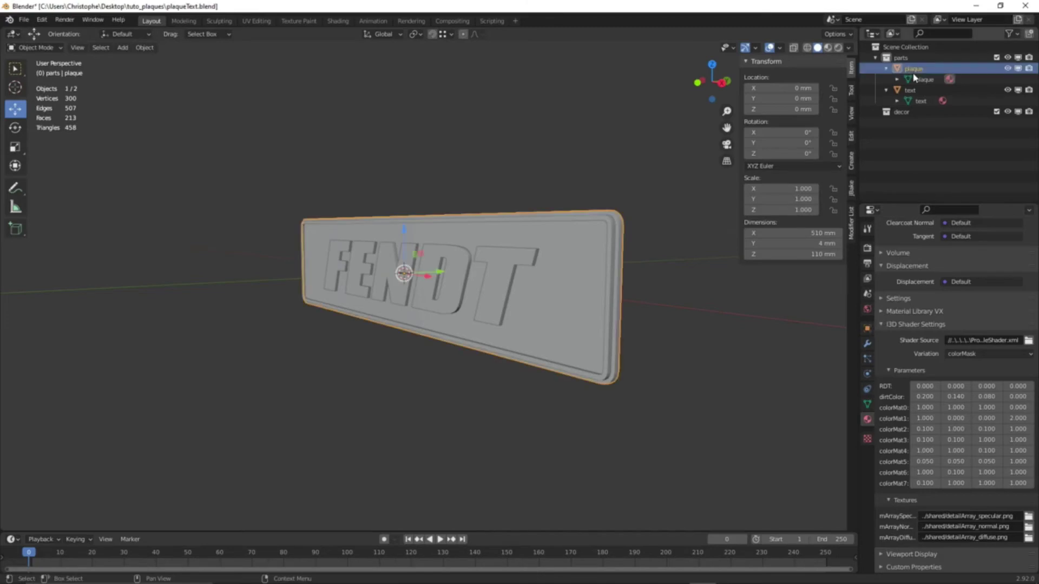
{"action": "left_click", "coordinate": [867, 329]}
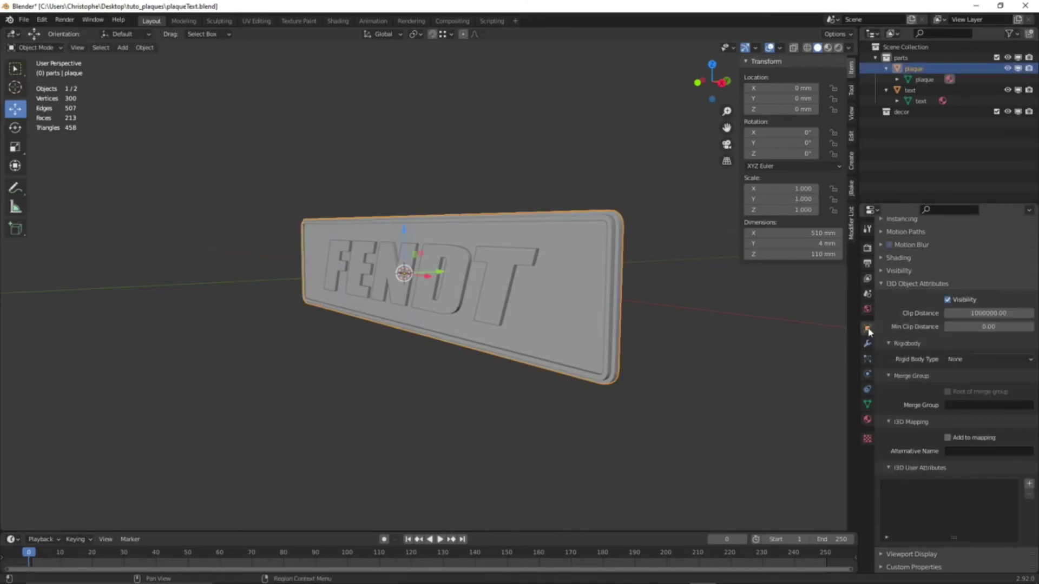
{"action": "left_click", "coordinate": [1002, 317]}
{"action": "type", "text": "3"}
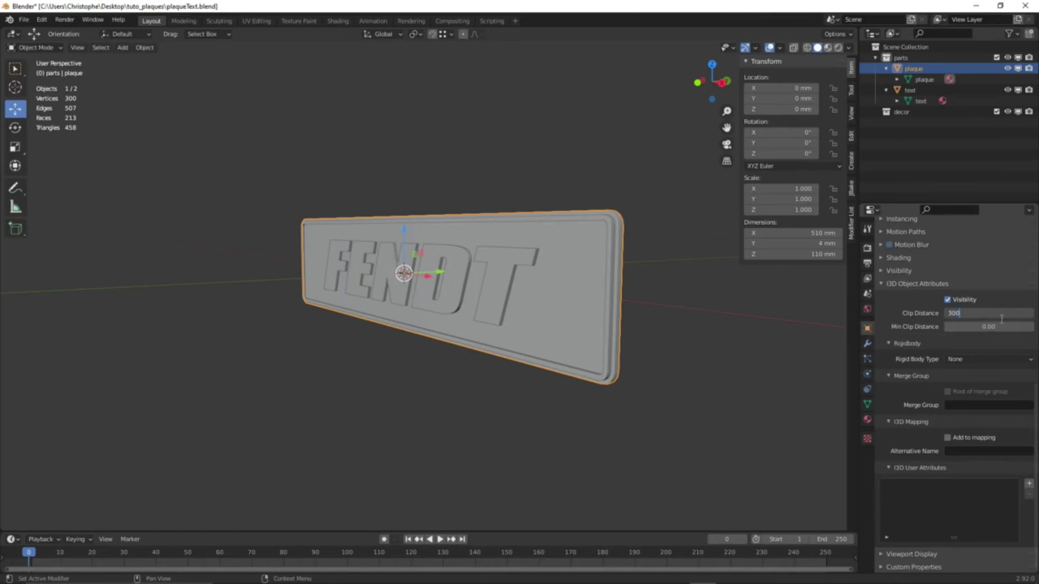
{"action": "type", "text": "00"}
{"action": "key", "text": "Return"}
- Set the text object's I3D clip distance to 300 and deselect it
{"action": "left_click", "coordinate": [911, 90]}
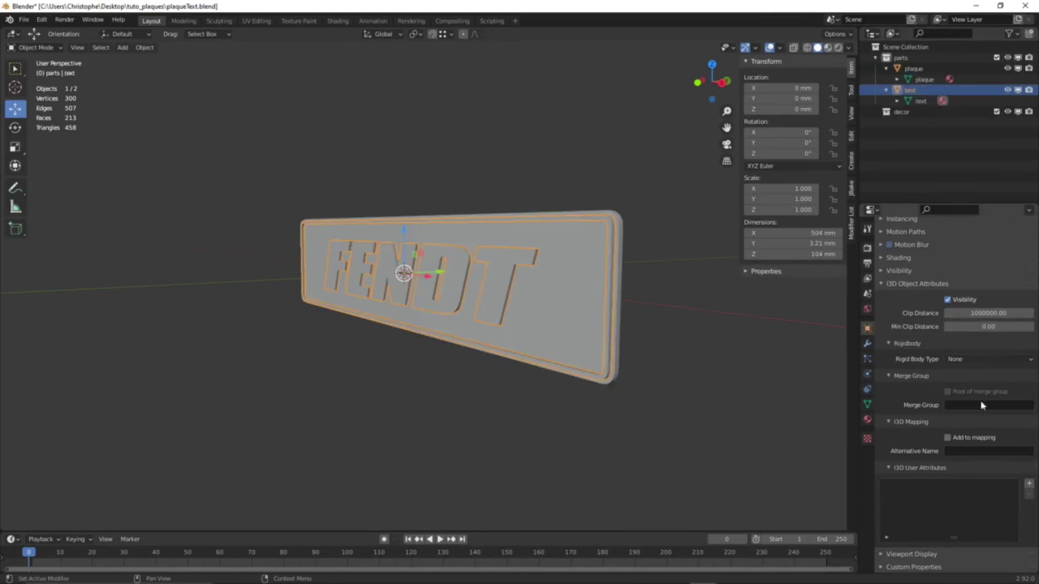
{"action": "left_click", "coordinate": [990, 317]}
{"action": "type", "text": "300"}
{"action": "key", "text": "Return"}
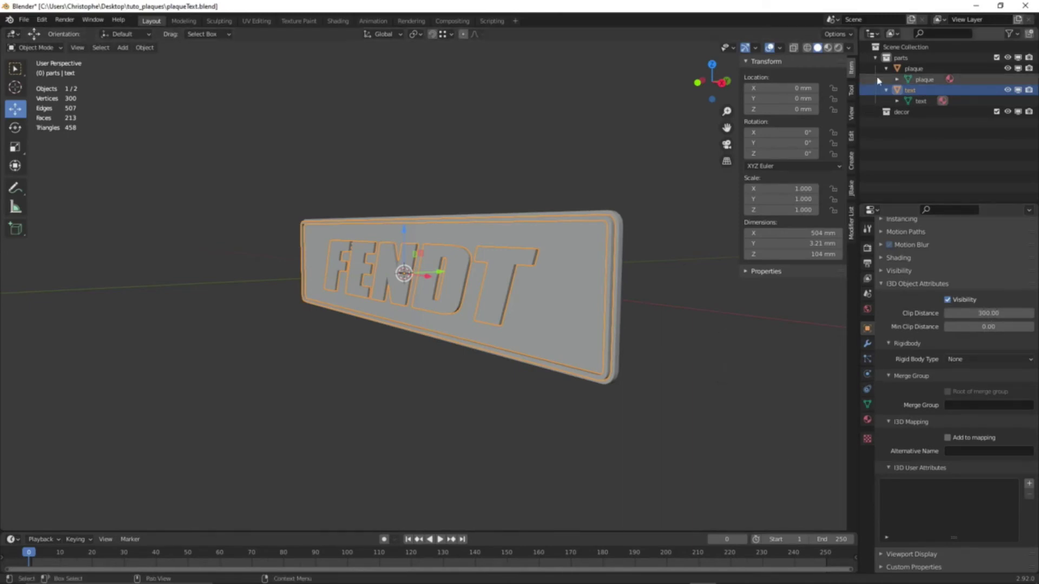
{"action": "left_click", "coordinate": [89, 342]}
- Export everything in the scene as plaqueText.i3d to the tuto_plaques folder
{"action": "left_click", "coordinate": [24, 19]}
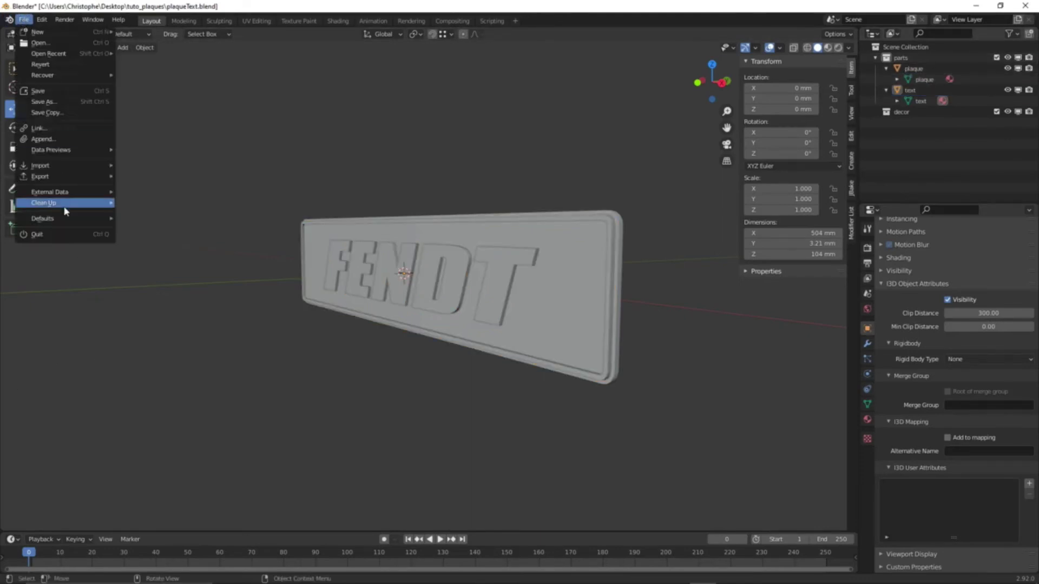
{"action": "mouse_move", "coordinate": [81, 177]}
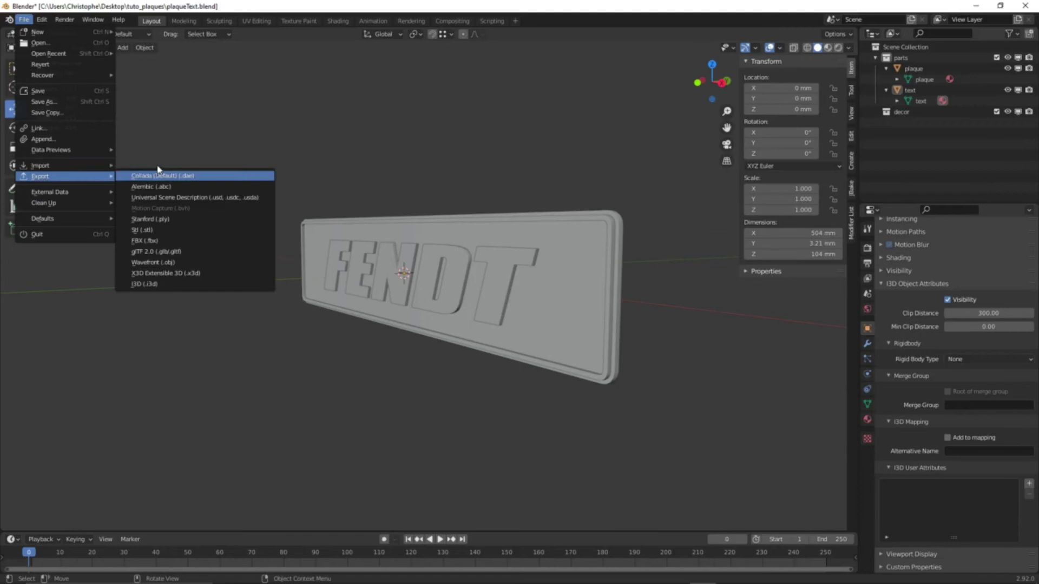
{"action": "left_click", "coordinate": [156, 284]}
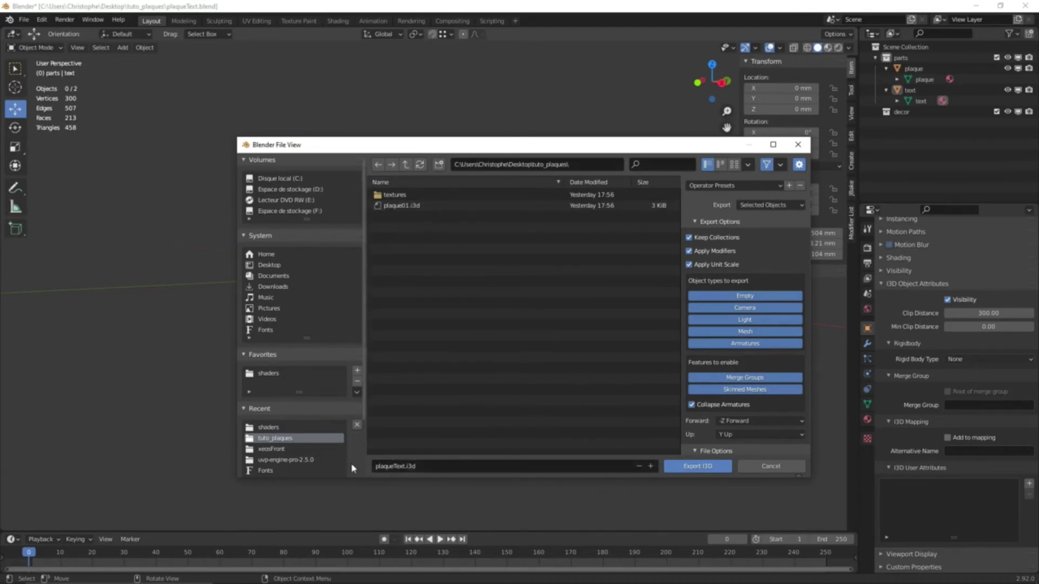
{"action": "left_click", "coordinate": [703, 471]}
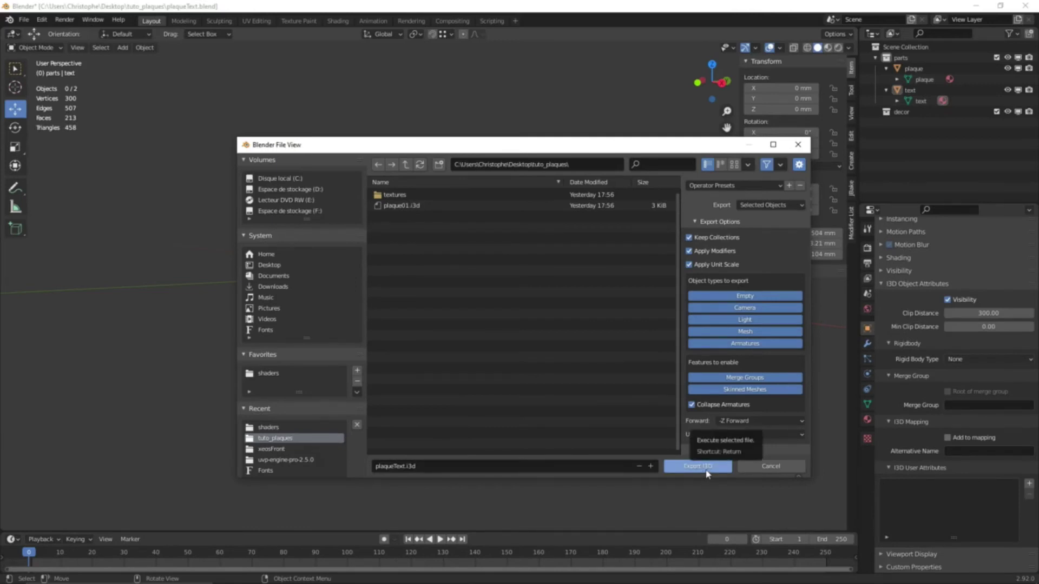
{"action": "left_click", "coordinate": [768, 205]}
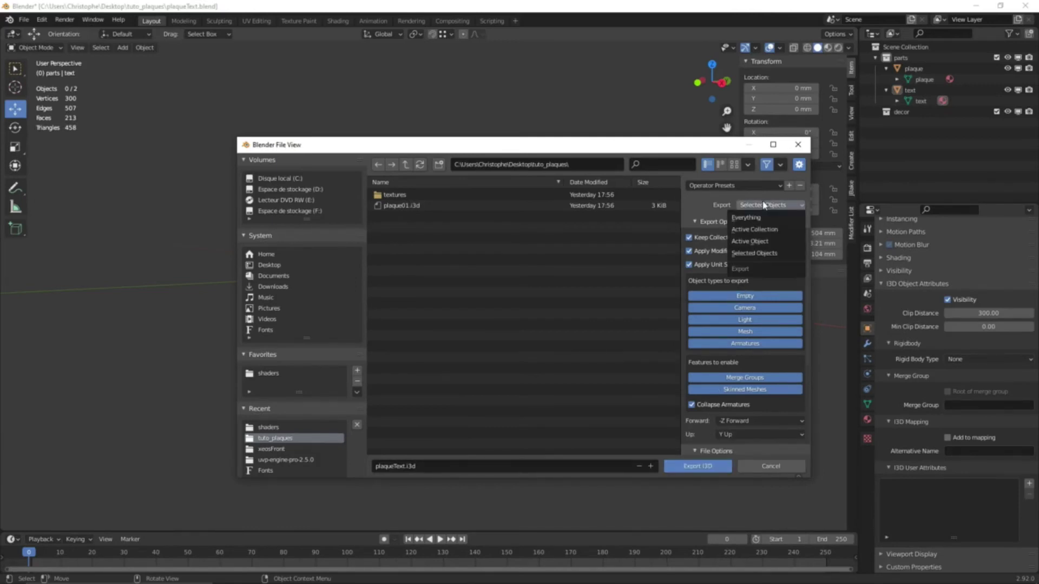
{"action": "left_click", "coordinate": [758, 222]}
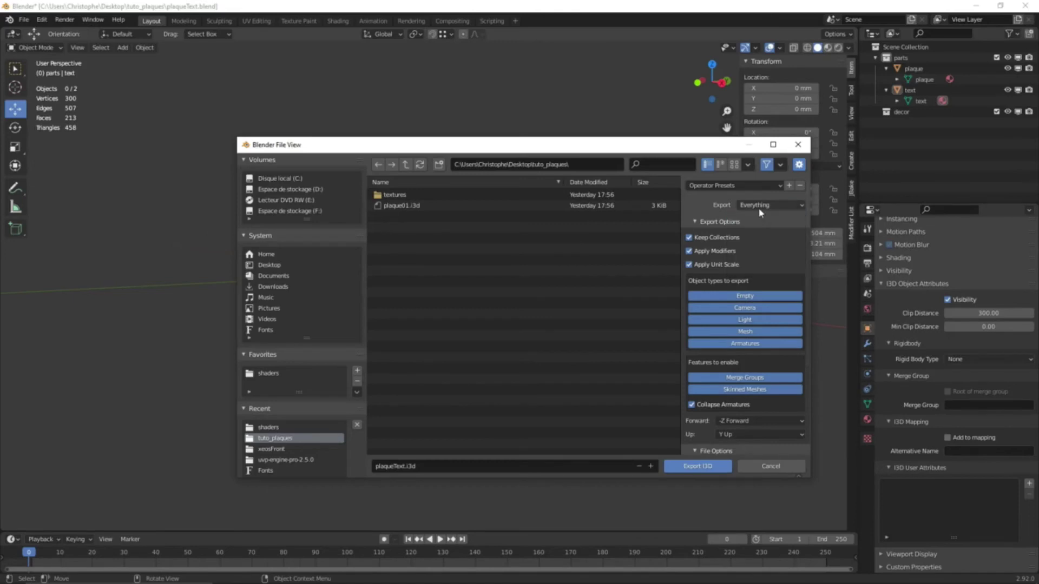
{"action": "left_click", "coordinate": [712, 468]}
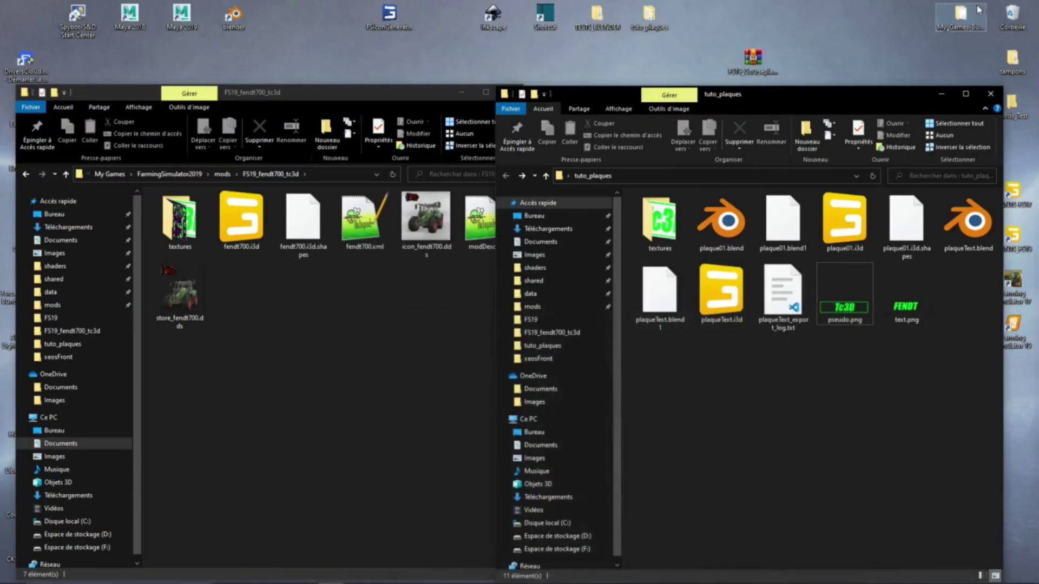
- Minimize Blender and open the exported plaqueText.i3d from the tuto_plaques folder in GIANTS Editor 8.2.2
{"action": "left_click", "coordinate": [976, 5]}
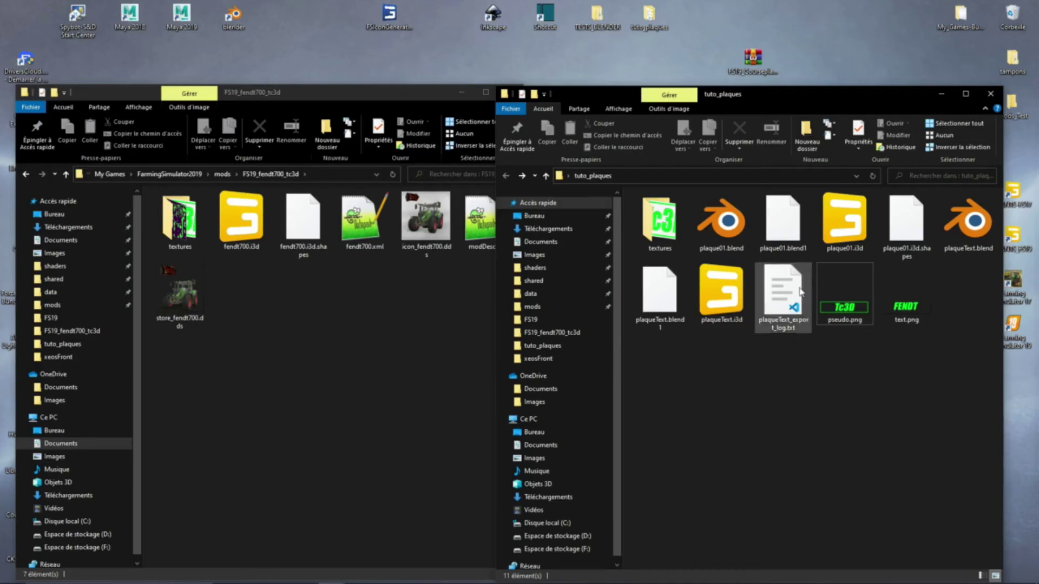
{"action": "double_click", "coordinate": [719, 295]}
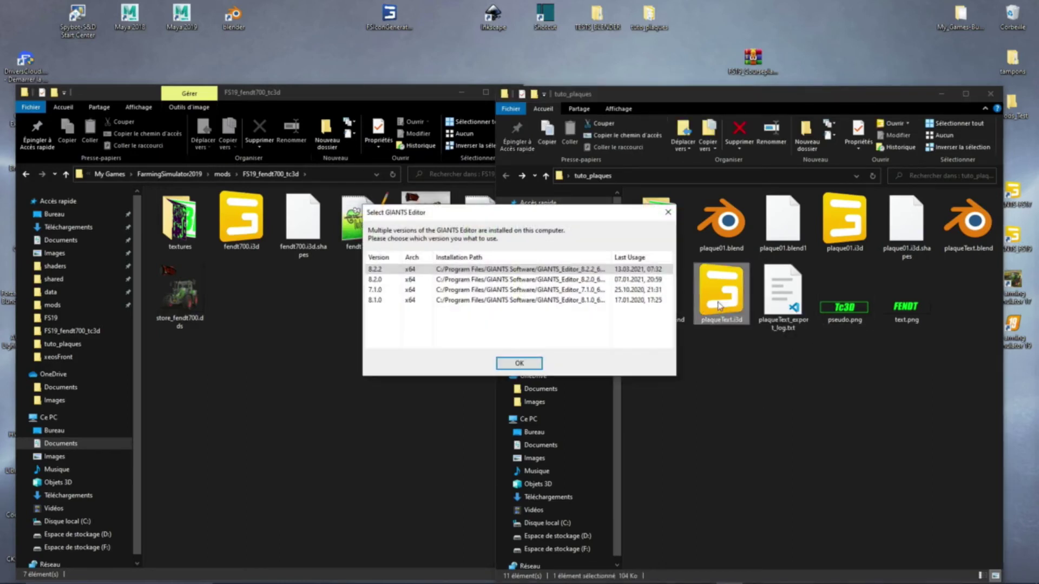
{"action": "left_click", "coordinate": [519, 364]}
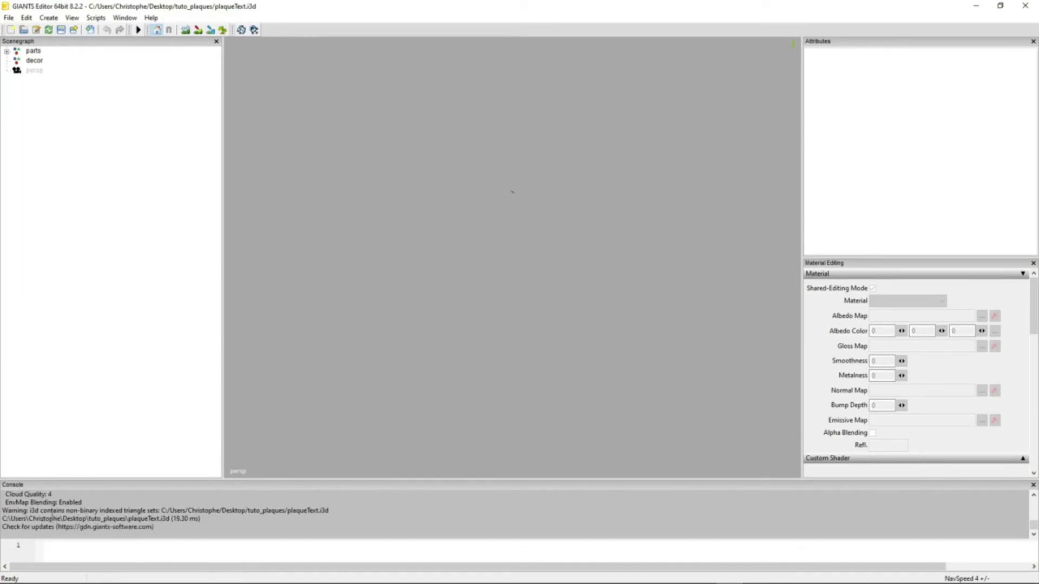
- Select the parts group and prepare to export the selection with files to plaqueText.i3d in the desktop's tuto_plaques folder
{"action": "left_click", "coordinate": [34, 52]}
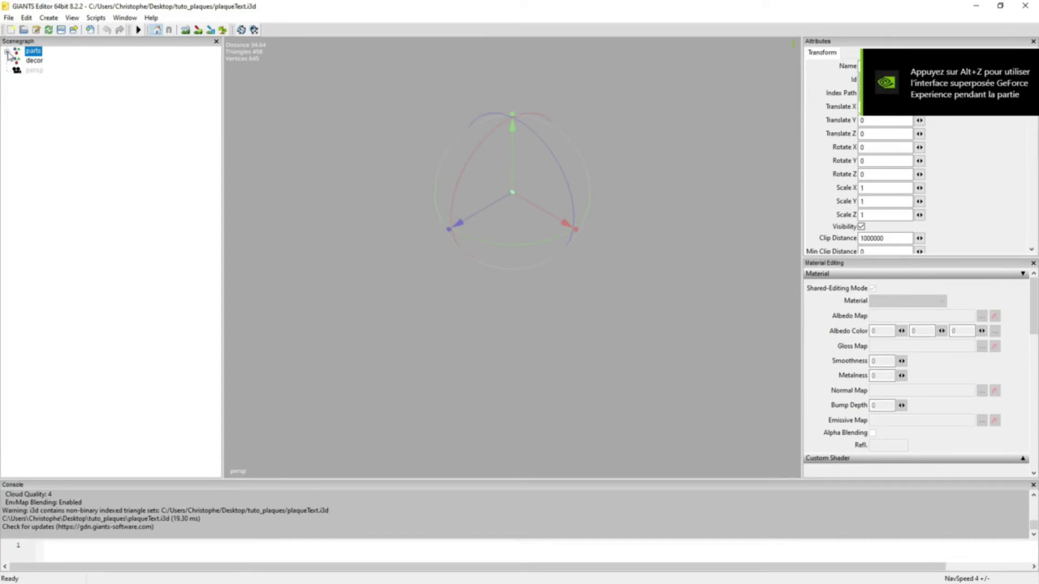
{"action": "double_click", "coordinate": [35, 52]}
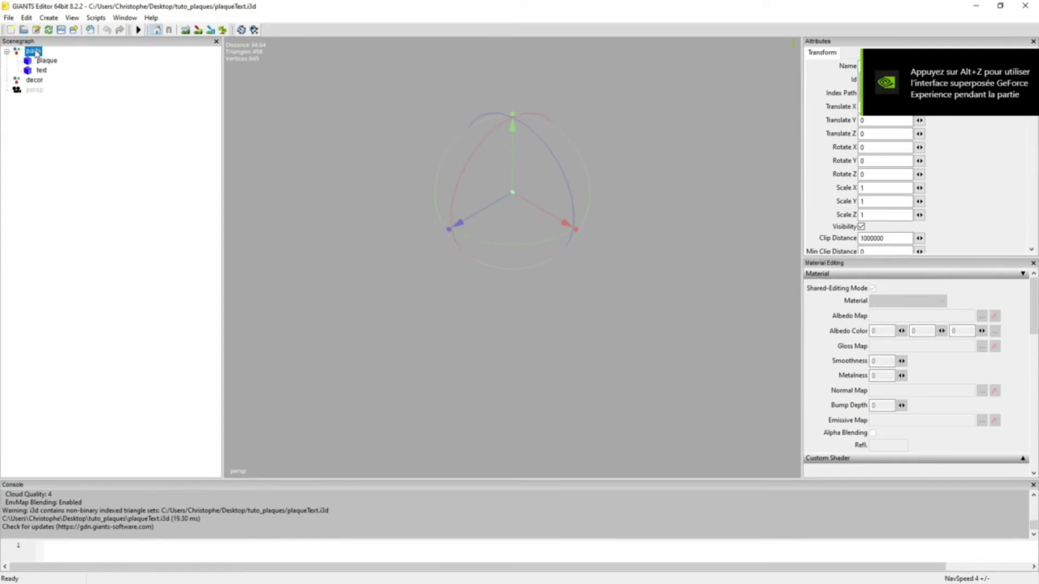
{"action": "left_click", "coordinate": [10, 18]}
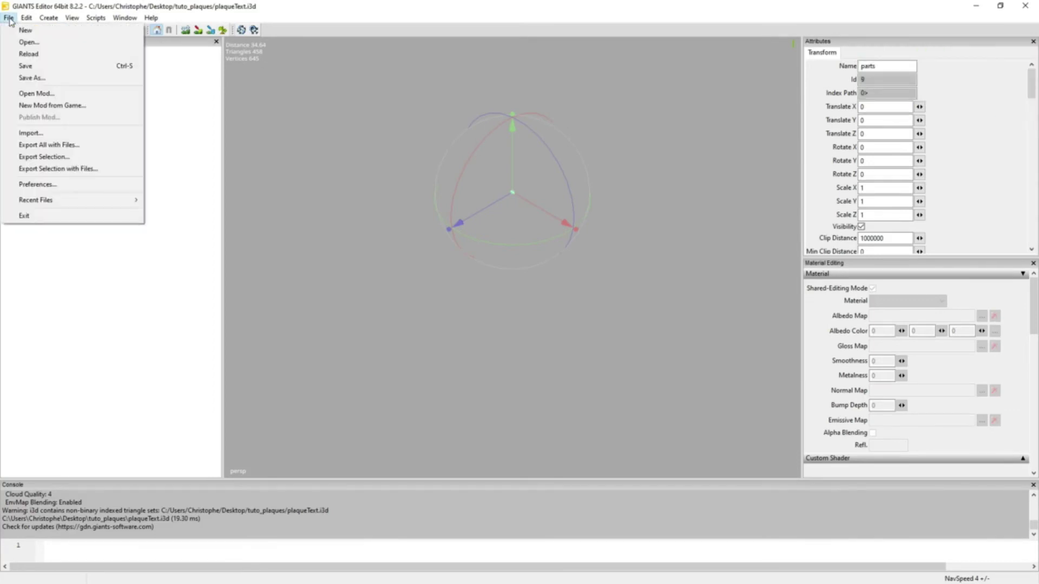
{"action": "left_click", "coordinate": [58, 169]}
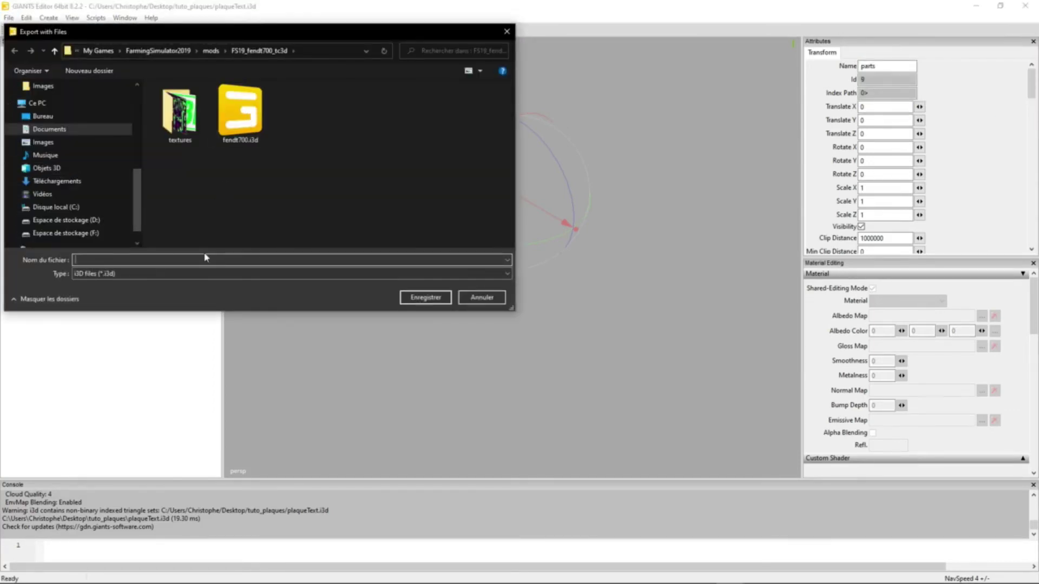
{"action": "left_click", "coordinate": [43, 115]}
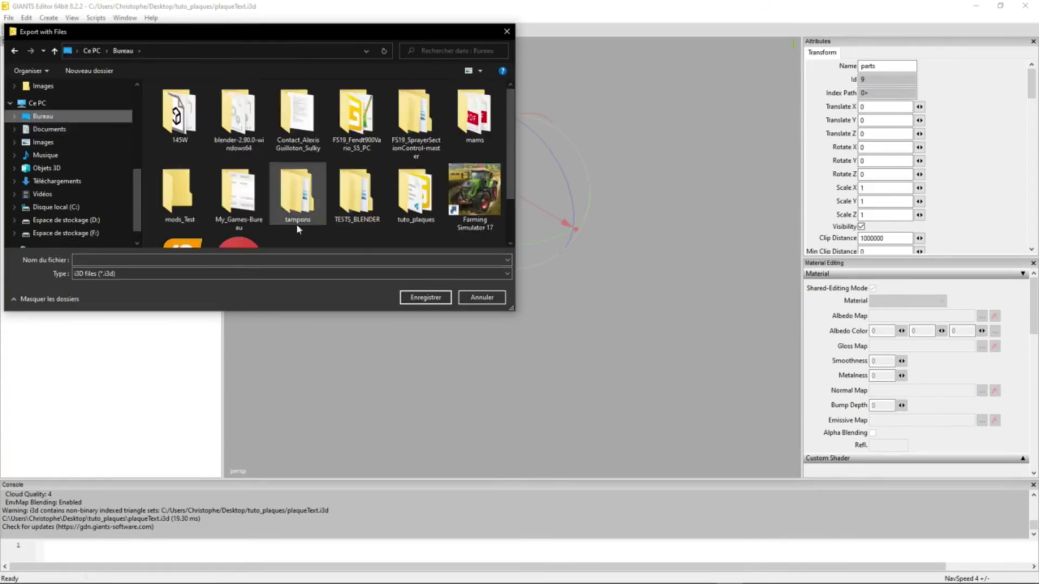
{"action": "double_click", "coordinate": [415, 193]}
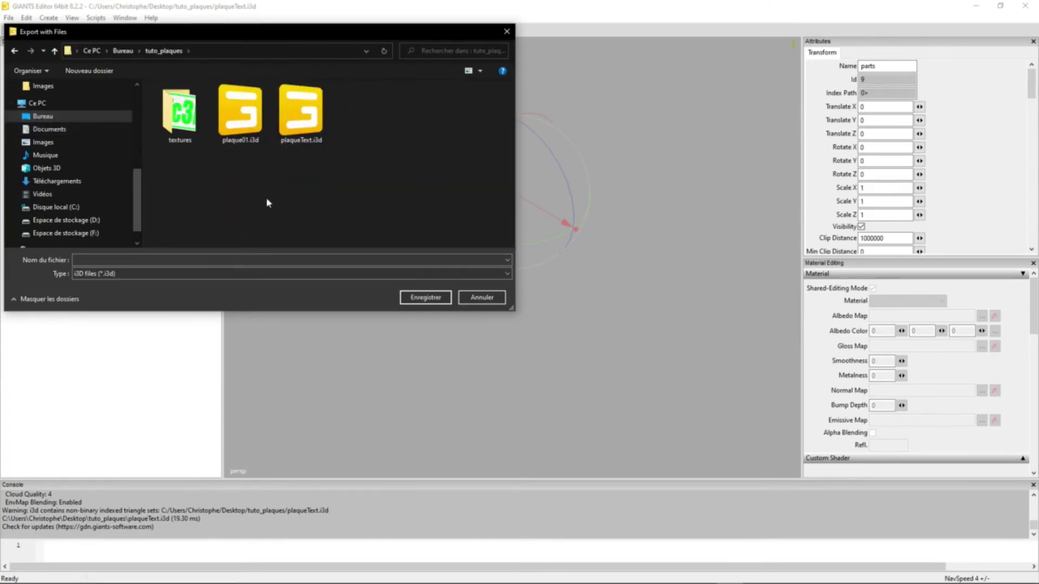
{"action": "left_click", "coordinate": [301, 113]}
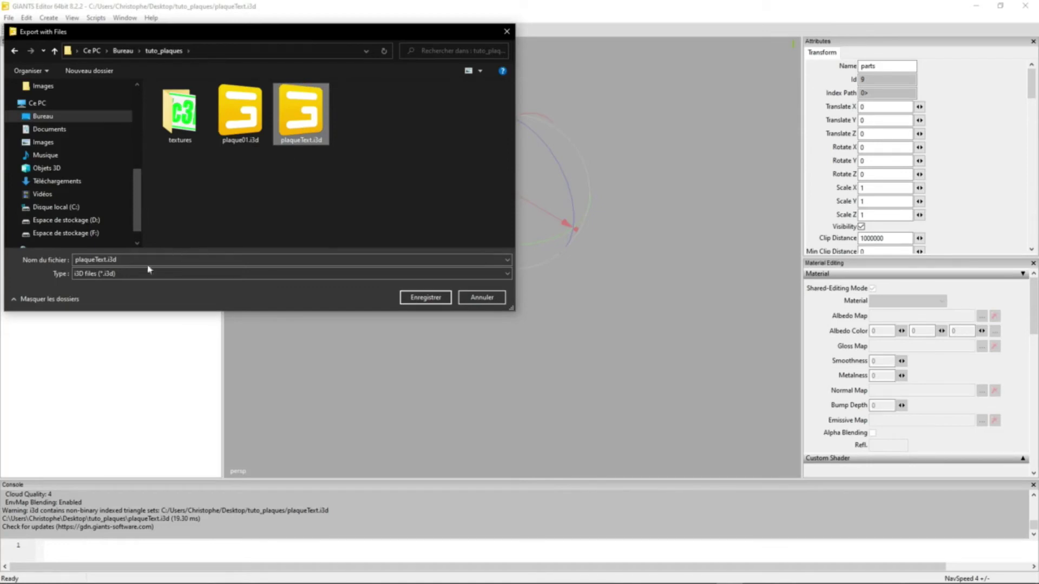
- Set the export type to Binary i3D and save it, overwriting the existing plaqueText.i3d
{"action": "left_click", "coordinate": [130, 279]}
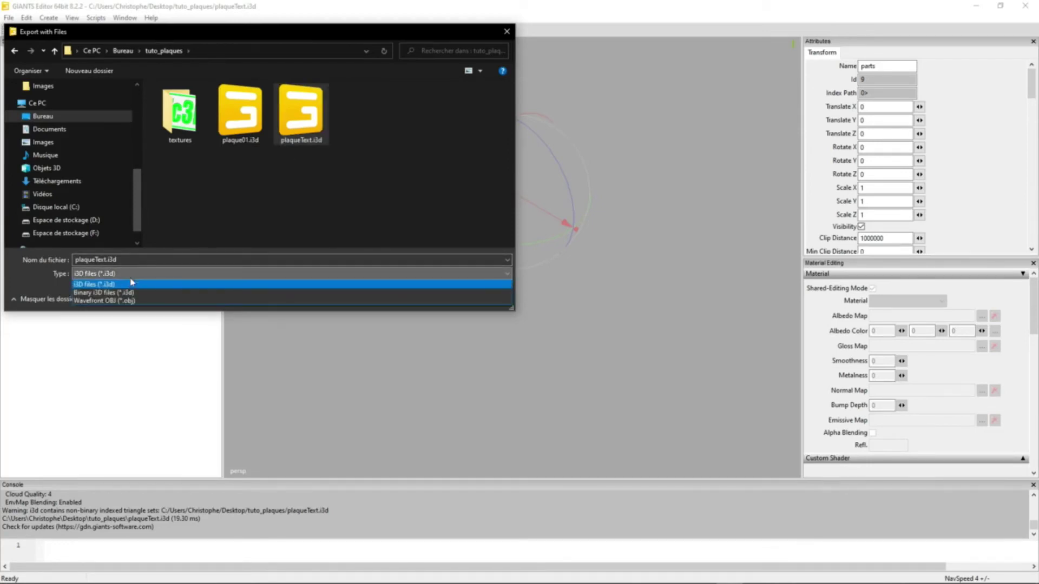
{"action": "left_click", "coordinate": [133, 295]}
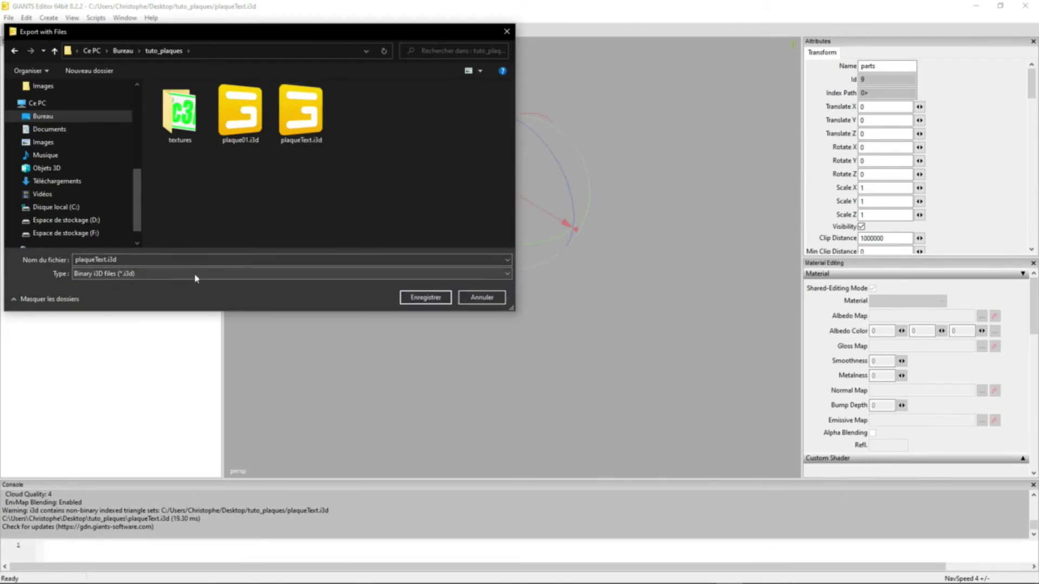
{"action": "left_click", "coordinate": [428, 299]}
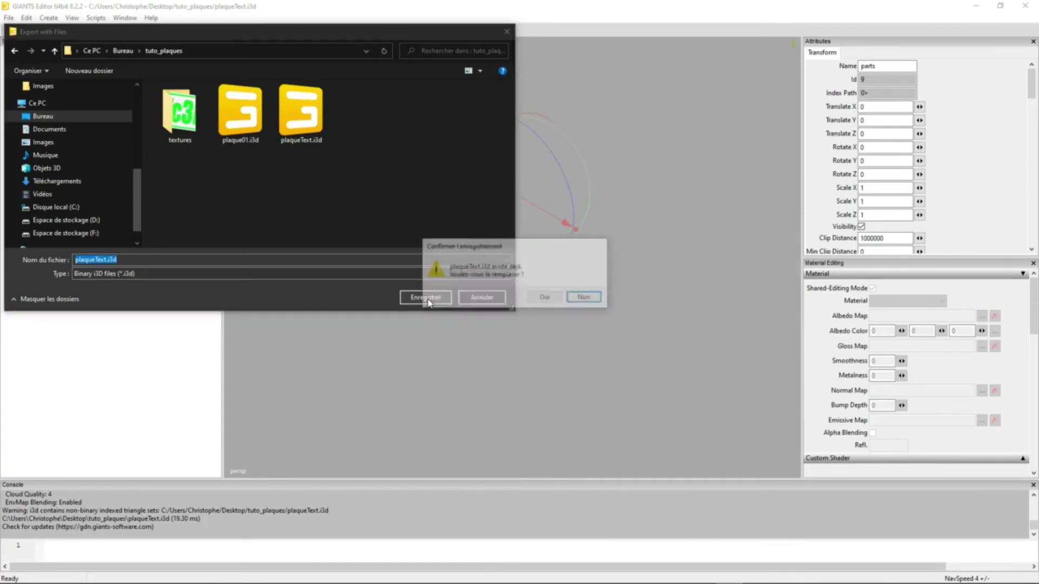
{"action": "left_click", "coordinate": [551, 298]}
{"action": "left_click", "coordinate": [545, 294]}
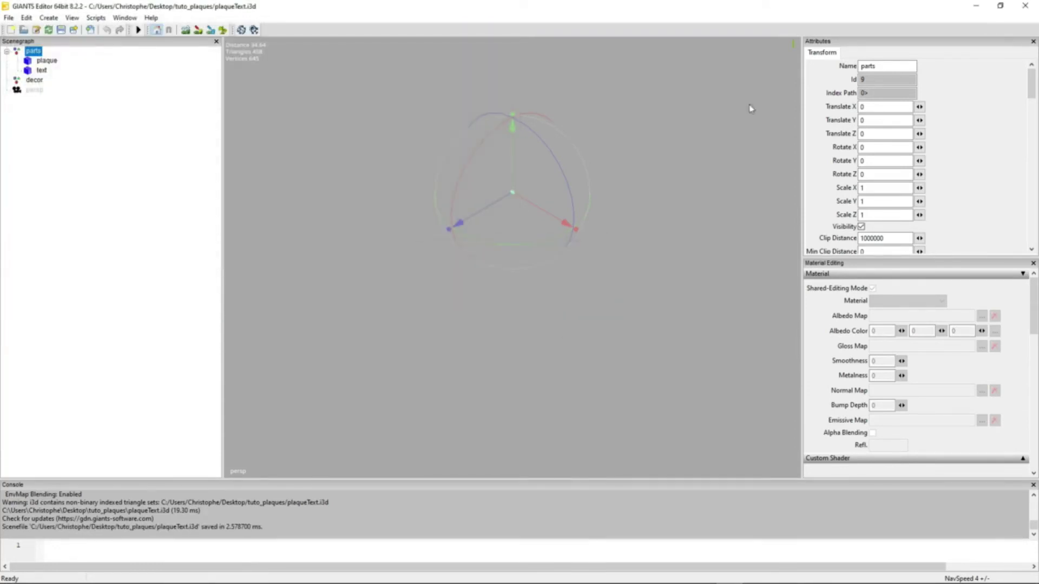
- Close GIANTS Editor and reopen the re-exported plaqueText.i3d in version 8.2.2
{"action": "left_click", "coordinate": [1026, 6]}
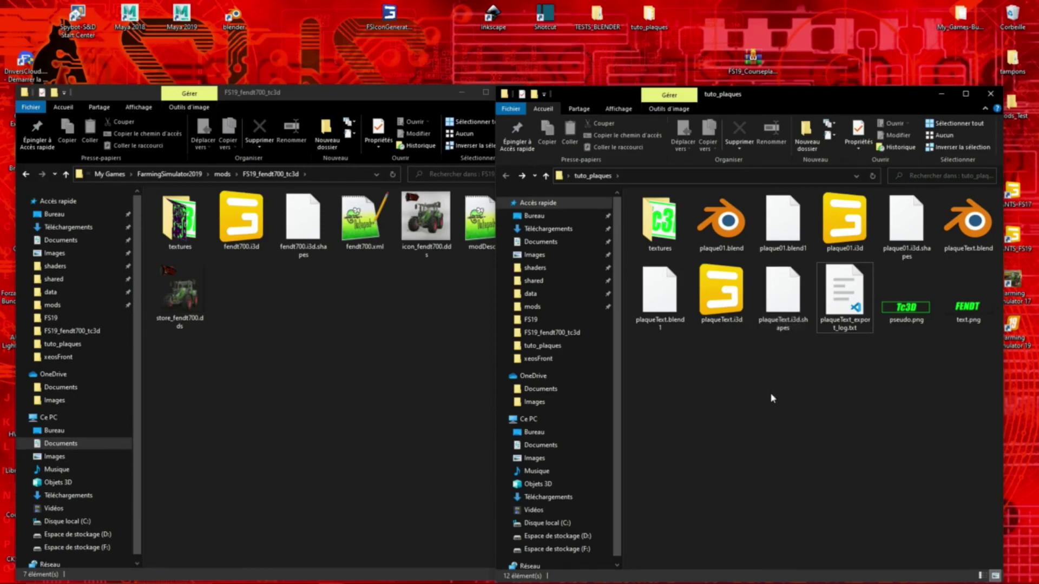
{"action": "double_click", "coordinate": [732, 307]}
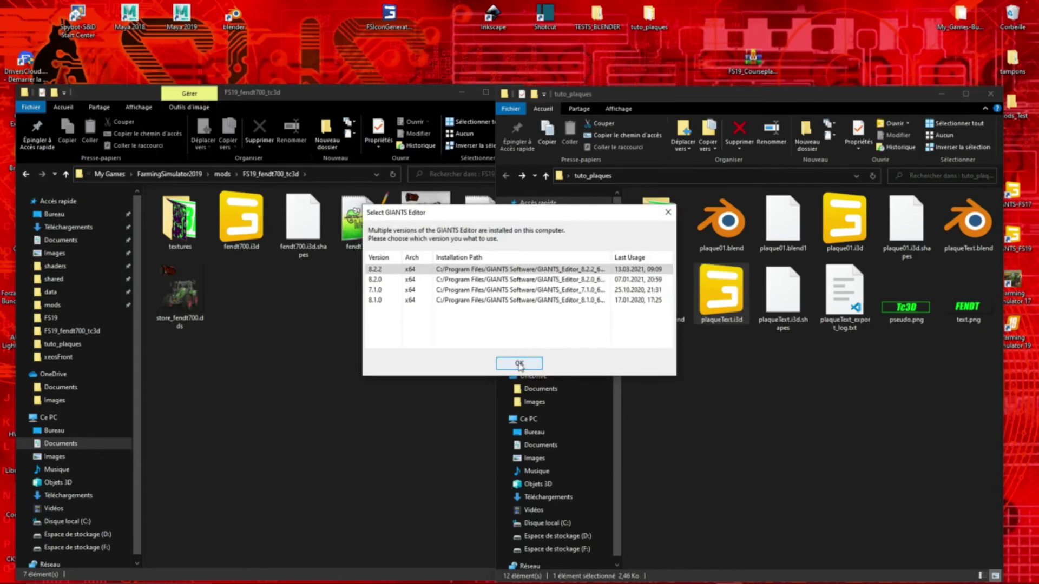
{"action": "left_click", "coordinate": [522, 365]}
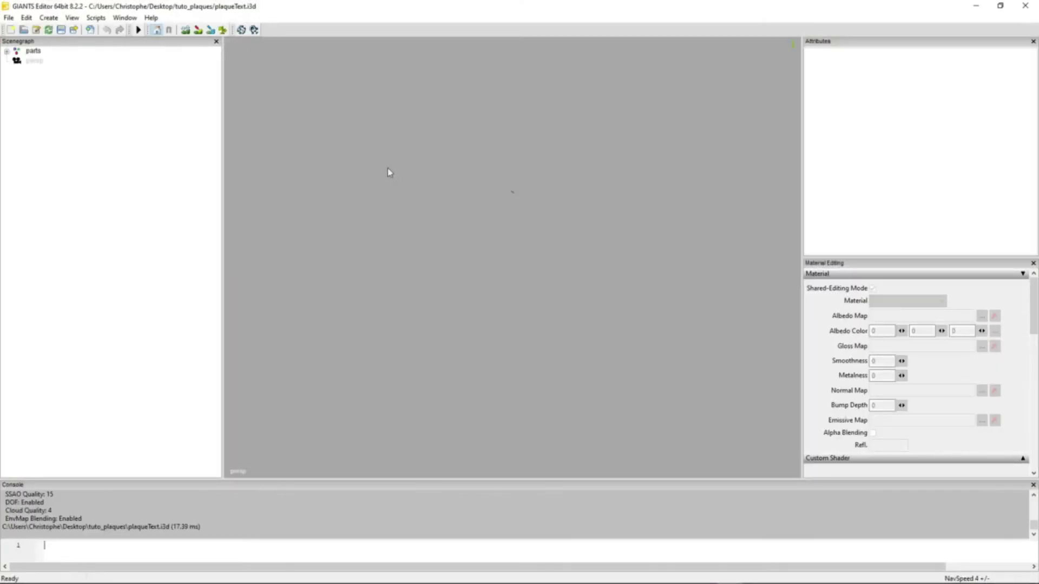
- Expand the parts group, select the plaque shape and frame it in the viewport to inspect the model
{"action": "left_click", "coordinate": [7, 51]}
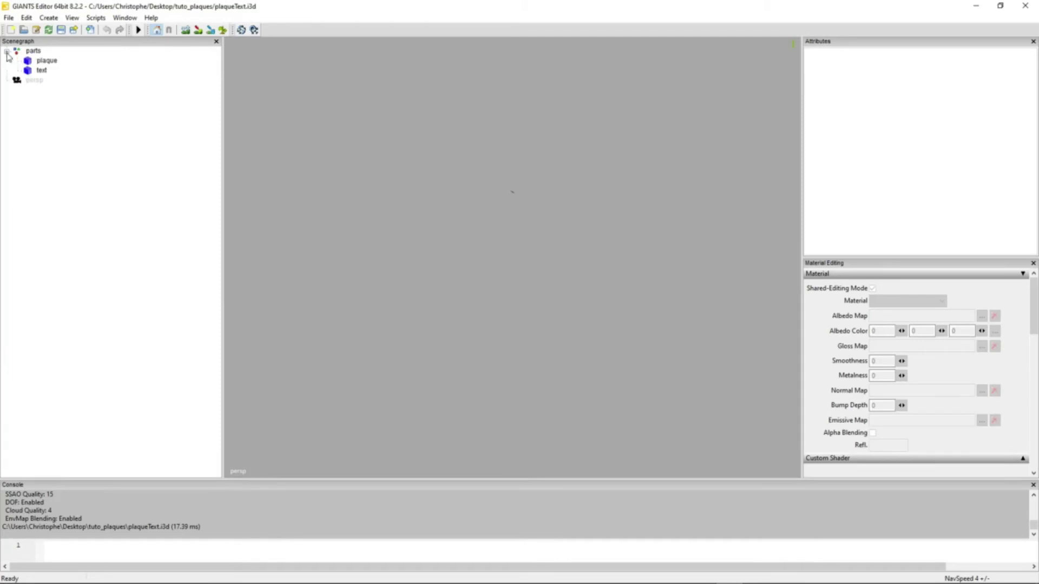
{"action": "left_click", "coordinate": [48, 62]}
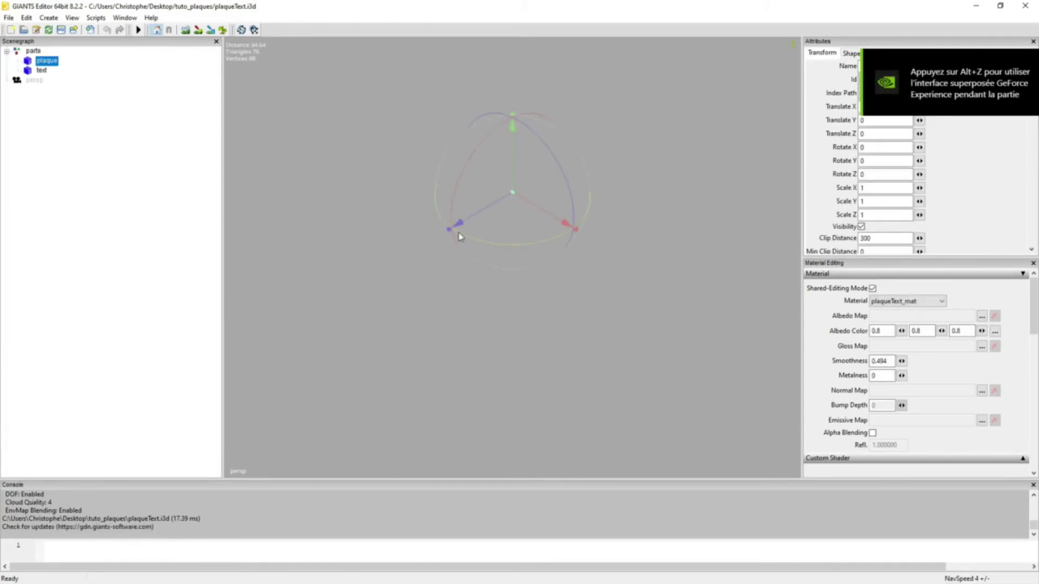
{"action": "key", "text": "f"}
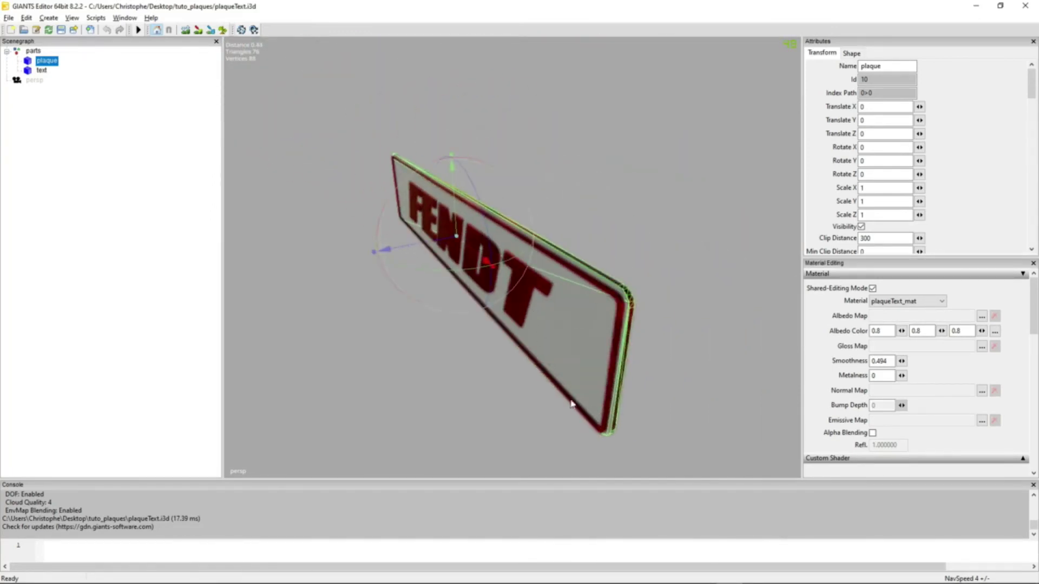
- Test the text shape's neon by setting the first lightControl value of its custom shader to 1 and resetting it to 0
{"action": "middle_click_drag", "start_coordinate": [572, 403], "coordinate": [519, 323]}
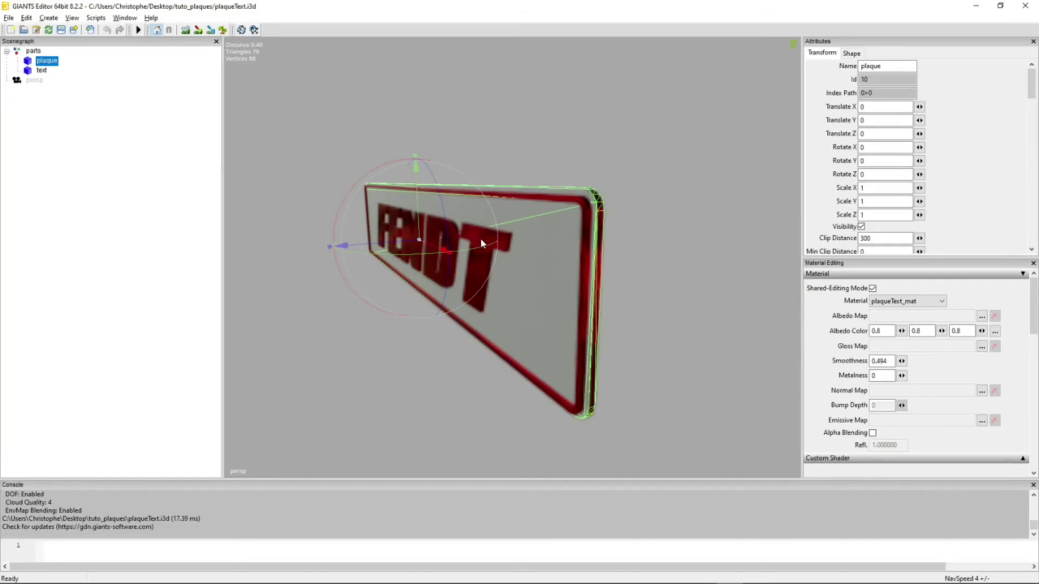
{"action": "left_click", "coordinate": [42, 71]}
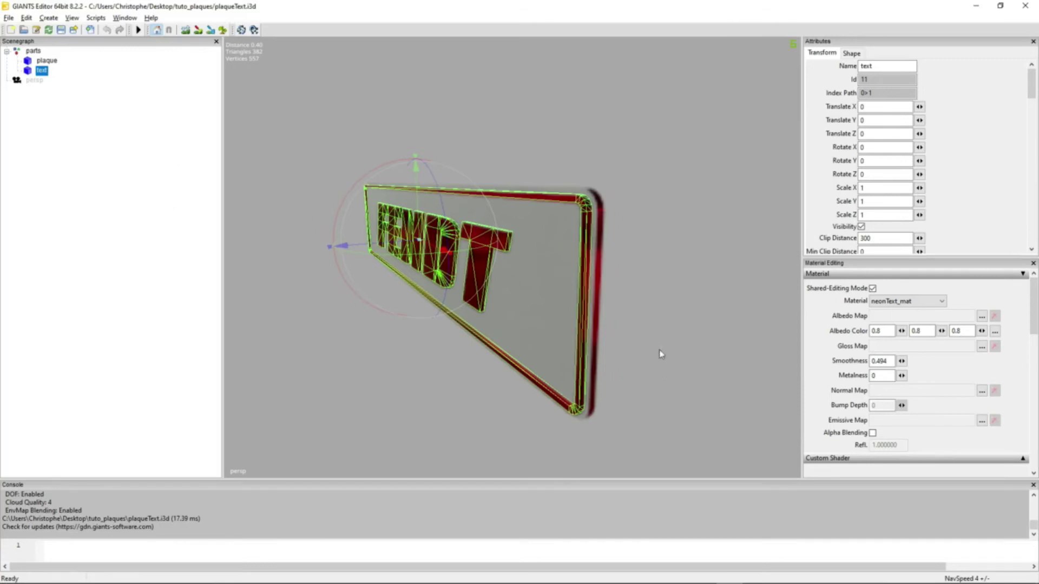
{"action": "scroll", "coordinate": [1031, 338], "scroll_direction": "down", "scroll_amount": 4}
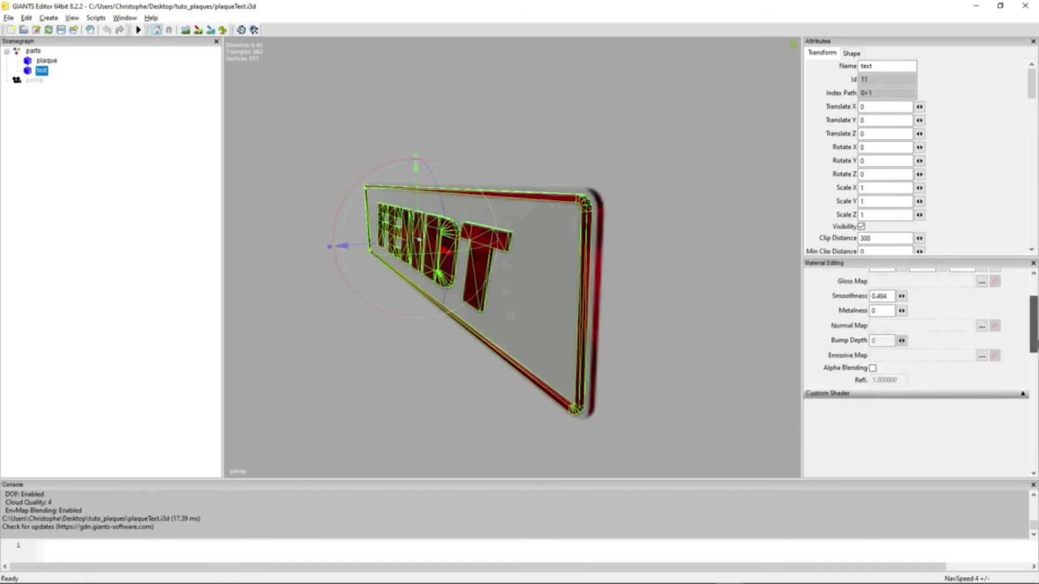
{"action": "left_click", "coordinate": [1023, 329]}
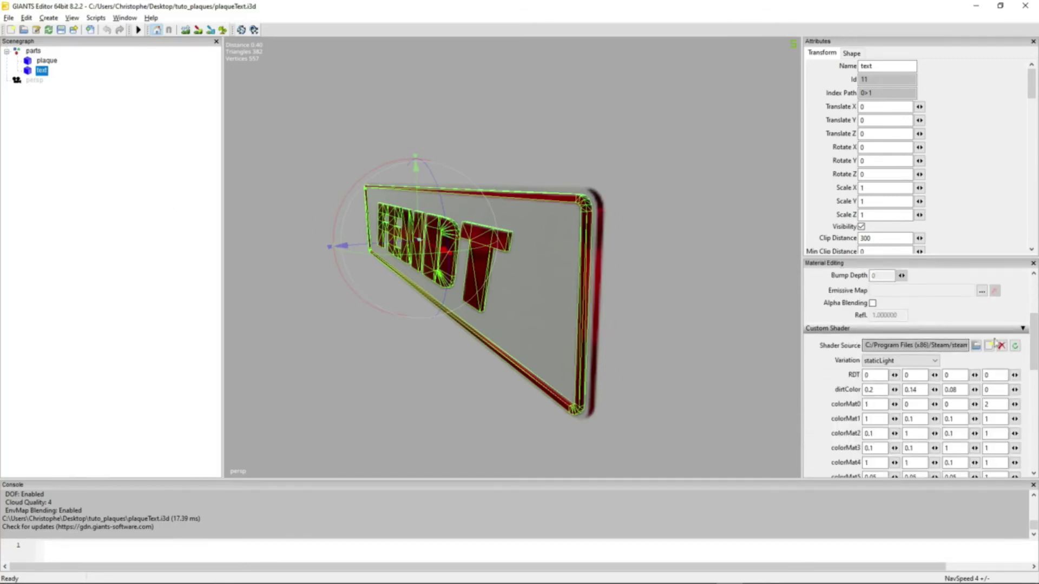
{"action": "scroll", "coordinate": [1034, 358], "scroll_direction": "down", "scroll_amount": 2}
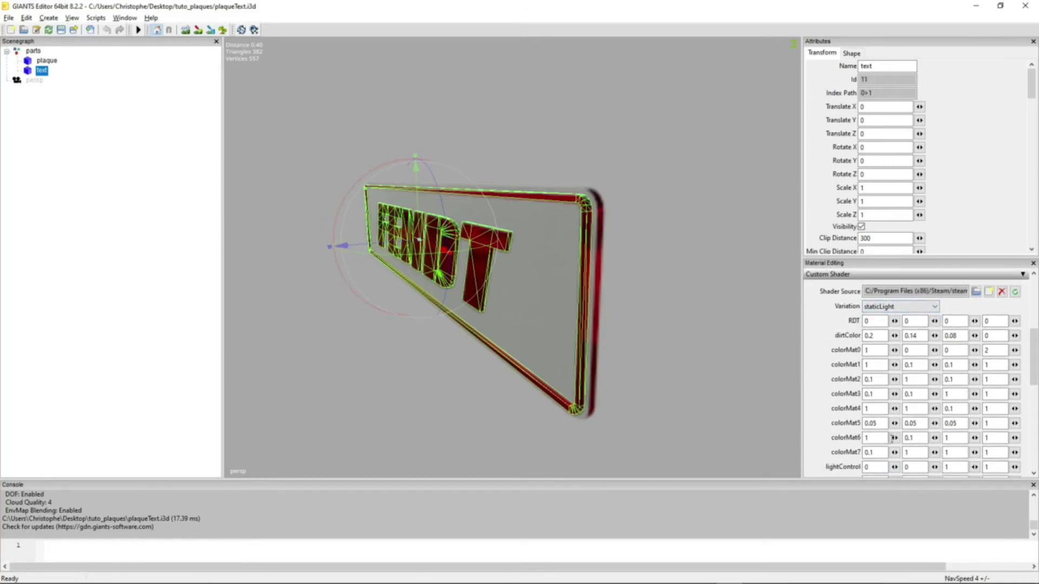
{"action": "double_click", "coordinate": [867, 468]}
{"action": "type", "text": "1"}
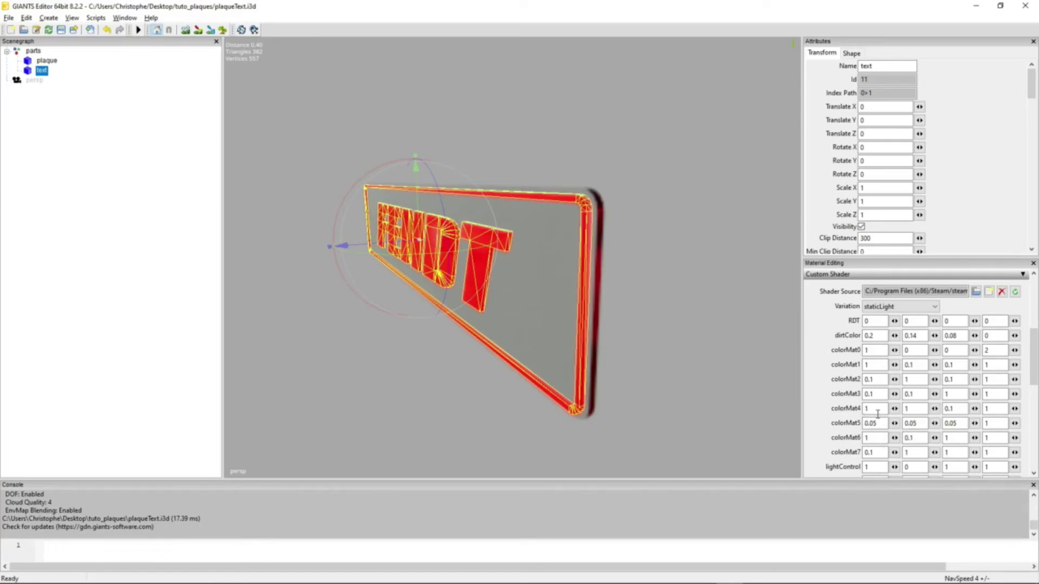
{"action": "double_click", "coordinate": [875, 468]}
{"action": "type", "text": "0"}
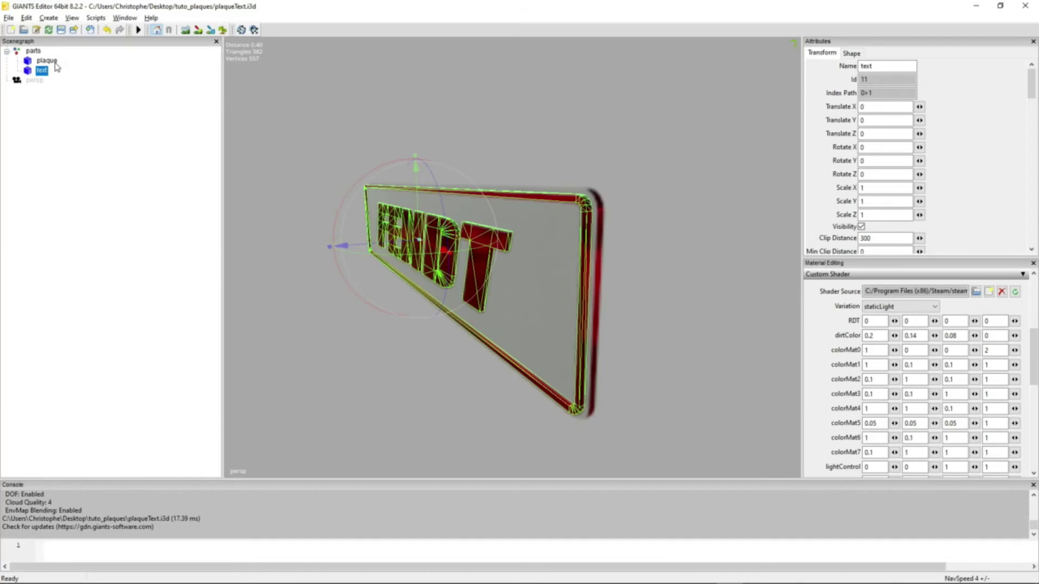
- Select the plaque shape, set the fourth colorMat0 value of its colorMask shader to 20, and inspect the surface up close
{"action": "left_click", "coordinate": [53, 61]}
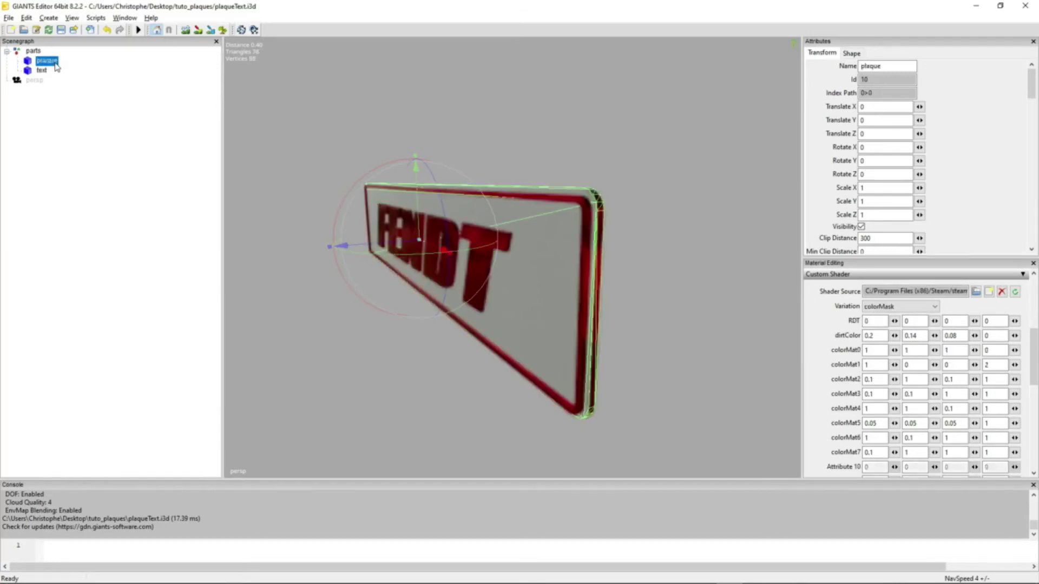
{"action": "mouse_move", "coordinate": [674, 355]}
{"action": "middle_mouse_down"}
{"action": "mouse_move", "coordinate": [657, 352]}
{"action": "mouse_move", "coordinate": [673, 353]}
{"action": "middle_mouse_up"}
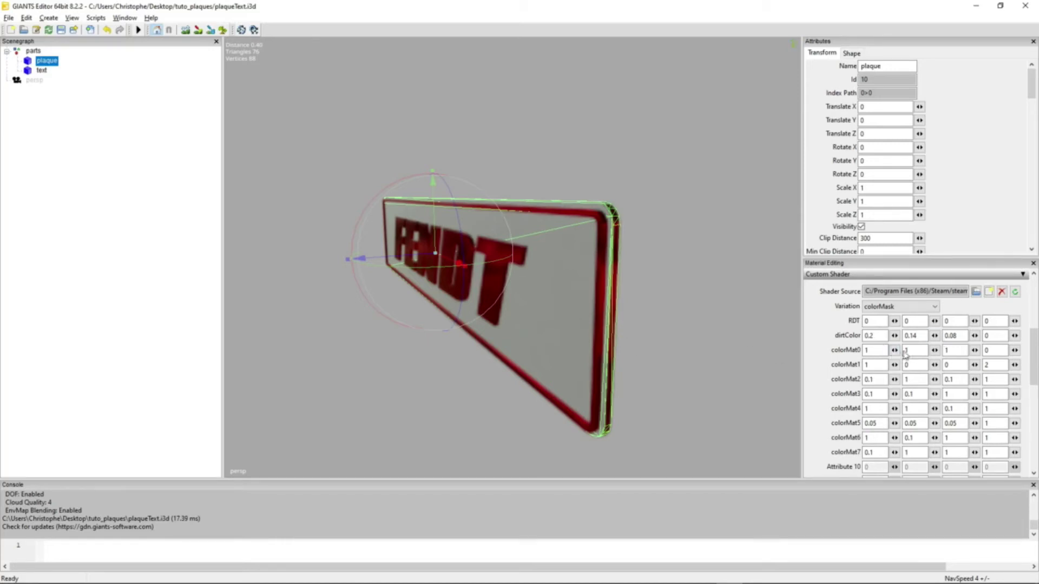
{"action": "double_click", "coordinate": [994, 352]}
{"action": "type", "text": "20"}
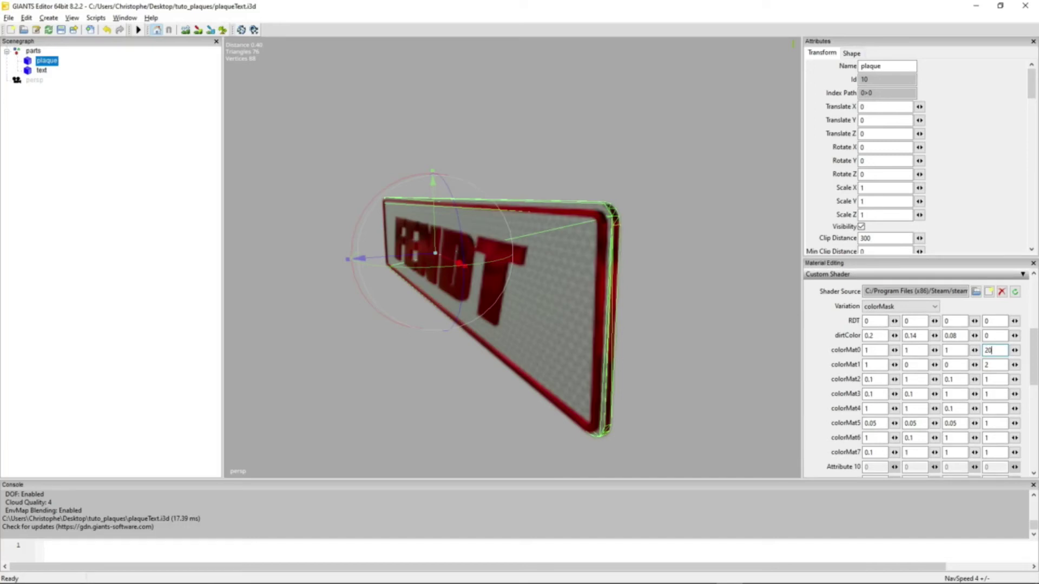
{"action": "middle_click_drag", "start_coordinate": [449, 410], "coordinate": [466, 383]}
{"action": "scroll", "coordinate": [471, 377], "scroll_direction": "up", "scroll_amount": 3}
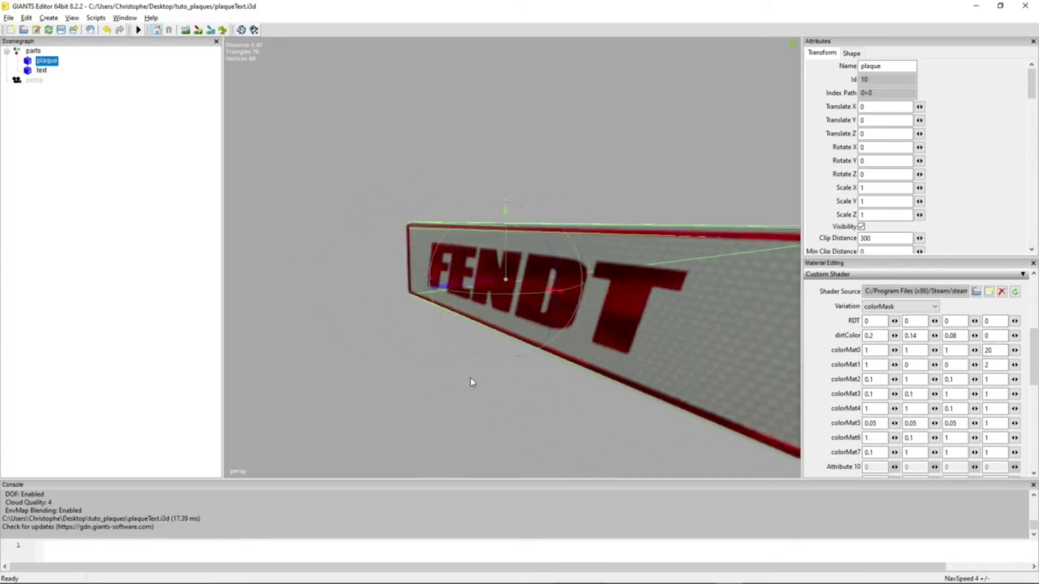
{"action": "scroll", "coordinate": [467, 378], "scroll_direction": "down", "scroll_amount": 3}
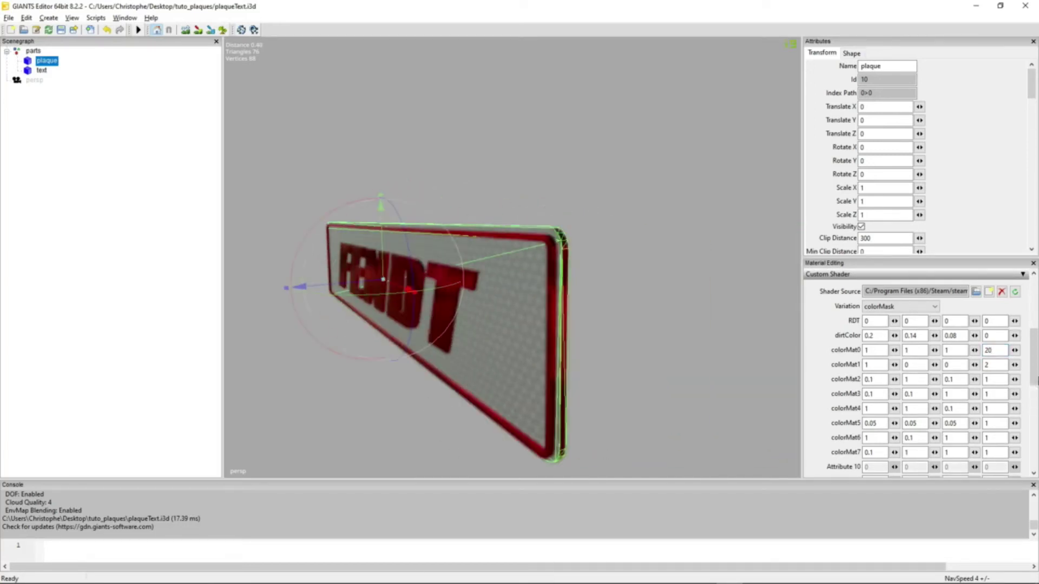
- Try material 21 in the plaque's colorMat0 with the green and blue colour values set to 0
{"action": "left_click_drag", "start_coordinate": [1005, 353], "coordinate": [981, 353]}
{"action": "type", "text": "21"}
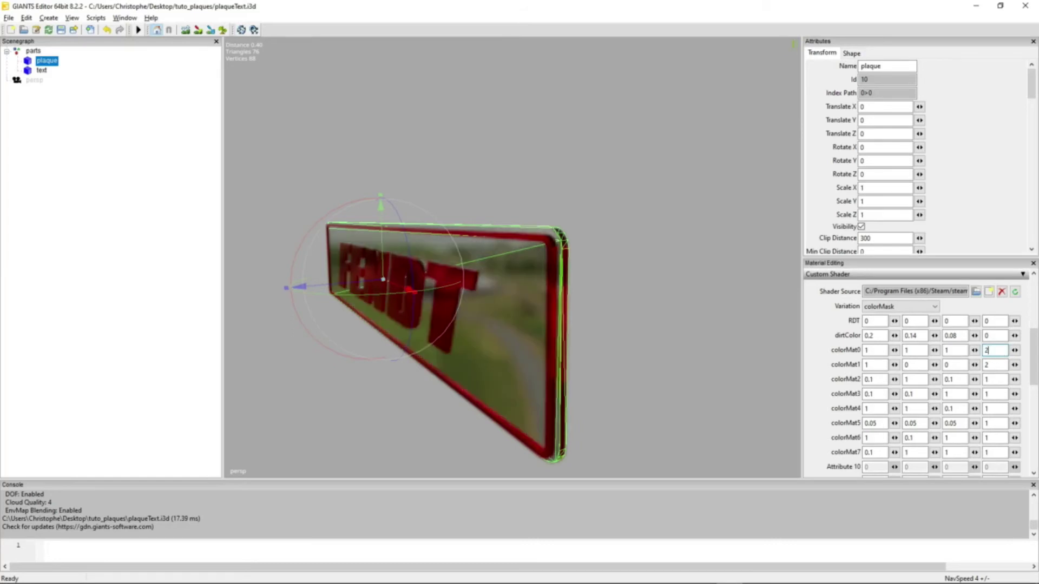
{"action": "double_click", "coordinate": [957, 351]}
{"action": "type", "text": "0"}
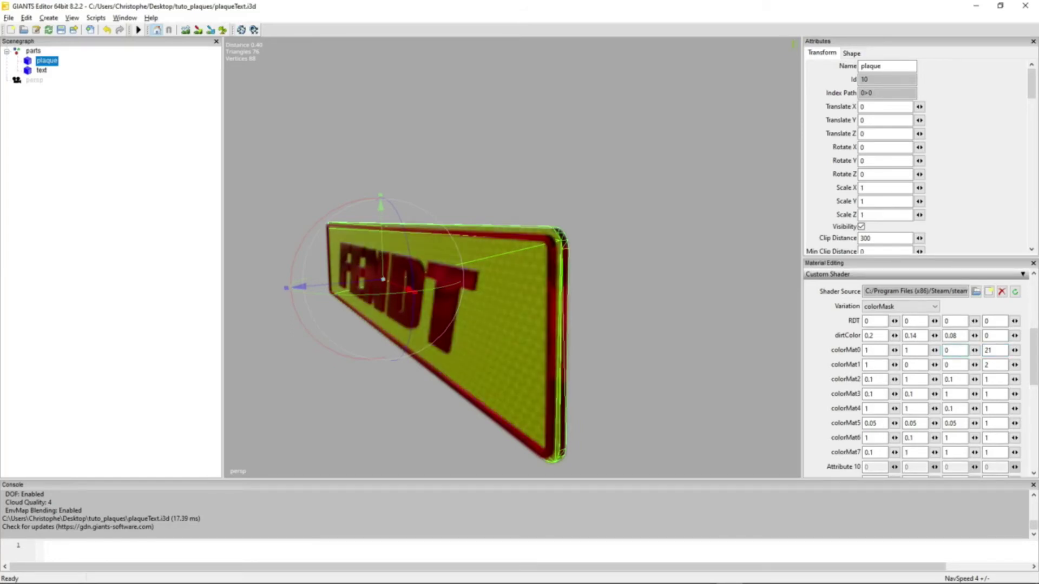
{"action": "double_click", "coordinate": [914, 352]}
{"action": "type", "text": "0"}
{"action": "left_click", "coordinate": [672, 342]}
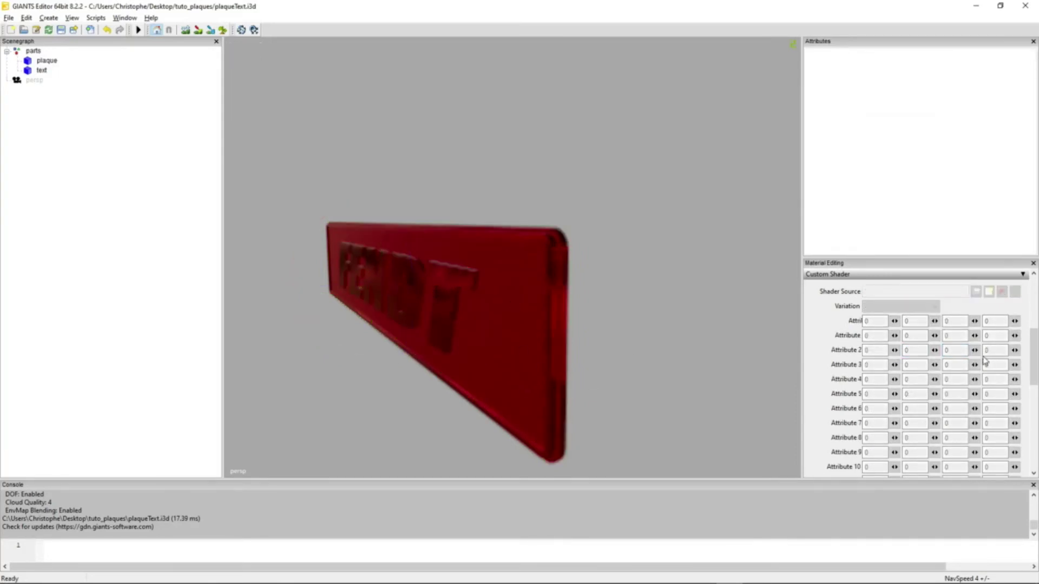
- Reselect the plaque shape and return its colorMat0 to green 1, blue 1 and material value 20
{"action": "left_click", "coordinate": [54, 62]}
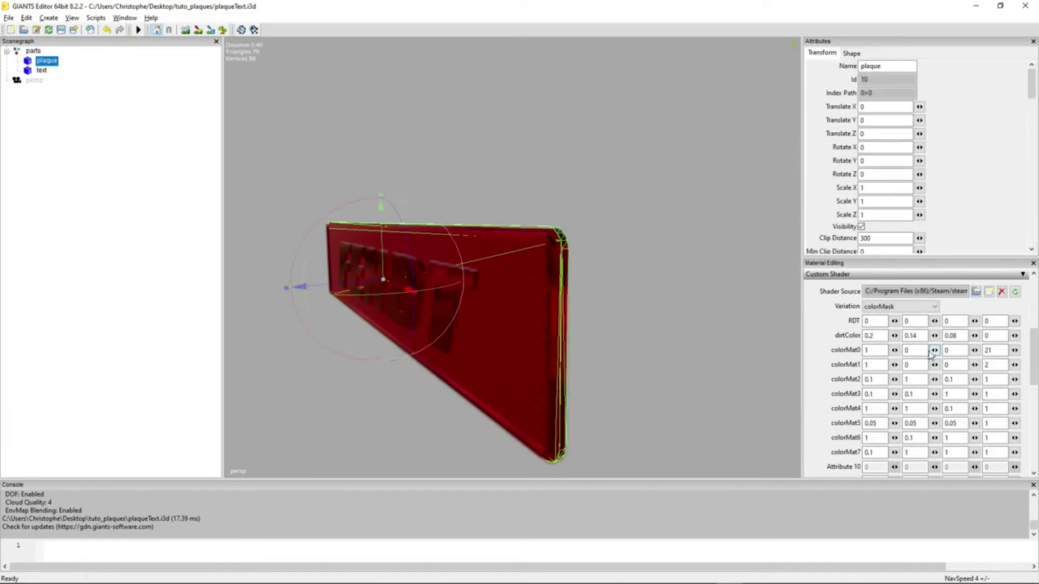
{"action": "left_click", "coordinate": [998, 351]}
{"action": "key", "text": "BackSpace"}
{"action": "type", "text": "0"}
{"action": "double_click", "coordinate": [956, 350]}
{"action": "type", "text": "1"}
{"action": "double_click", "coordinate": [906, 351]}
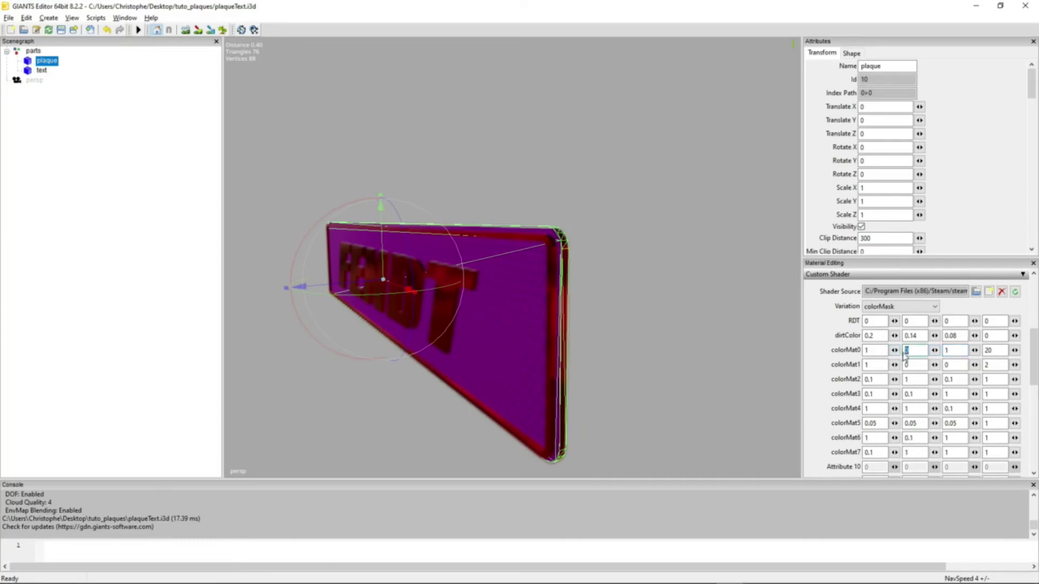
{"action": "type", "text": "1"}
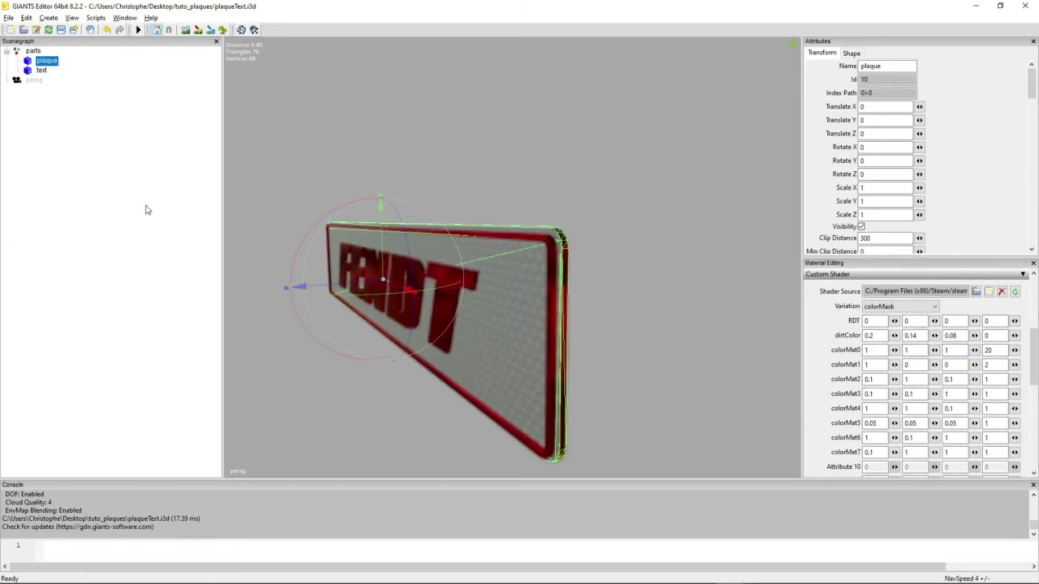
- Deselect the plaque, save plaqueText.i3d and close GIANTS Editor
{"action": "left_click", "coordinate": [145, 206]}
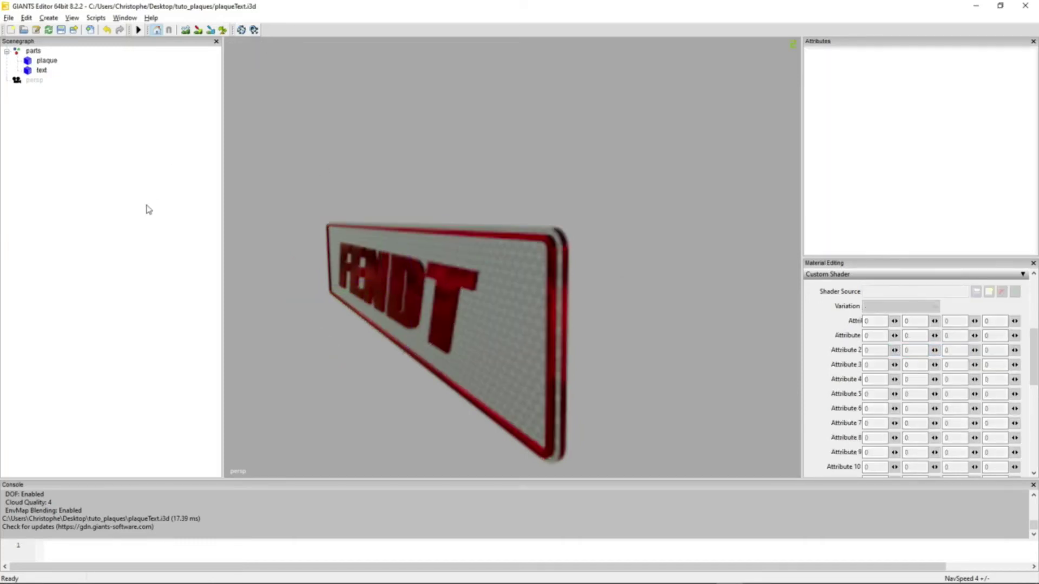
{"action": "left_click", "coordinate": [71, 30]}
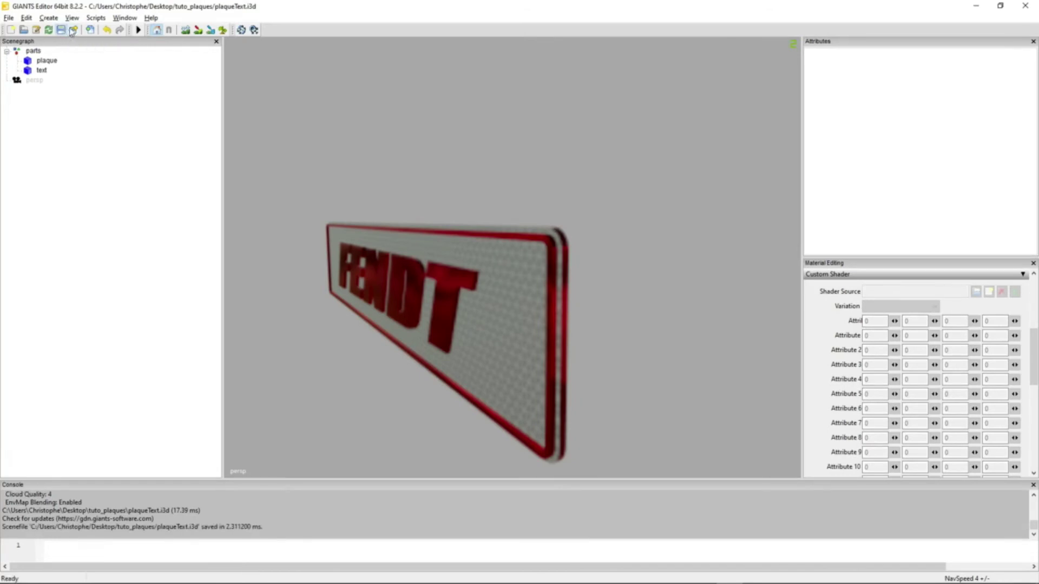
{"action": "left_click", "coordinate": [1027, 7]}
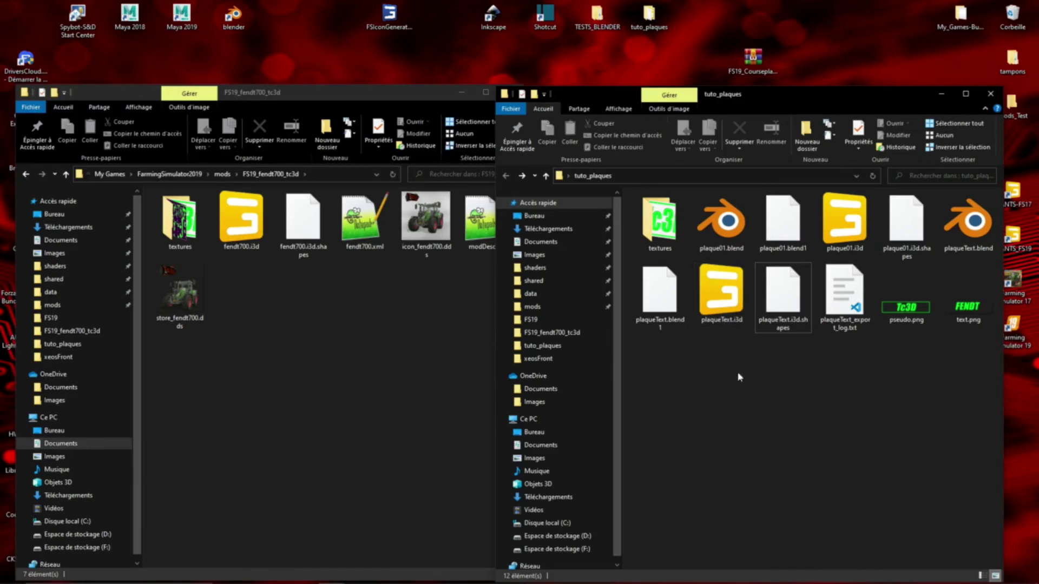
- Check the contents of the tuto_plaques textures folder and open plaque01.i3d in GIANTS Editor 8.2.2
{"action": "left_click", "coordinate": [852, 241]}
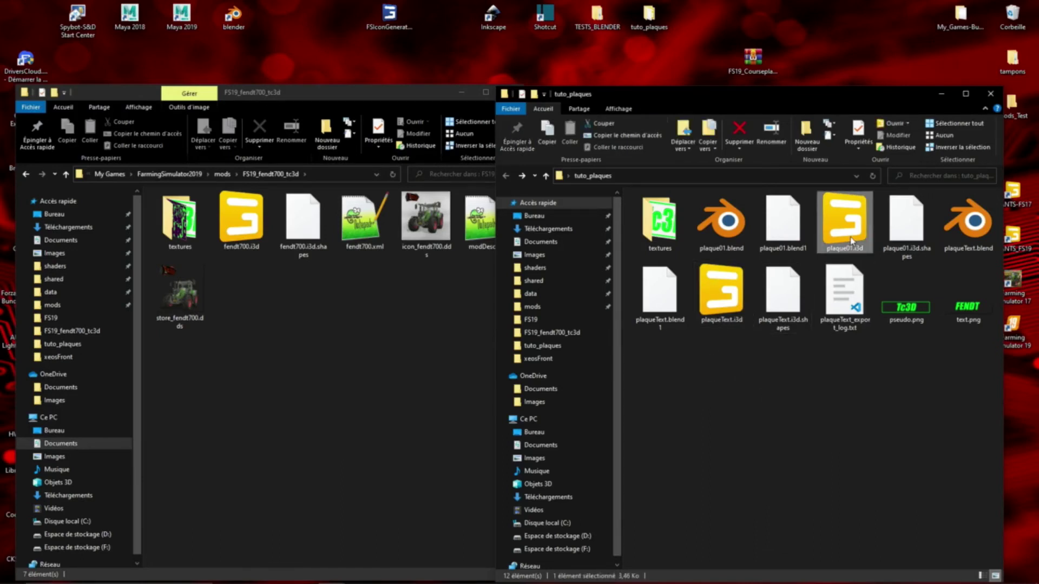
{"action": "double_click", "coordinate": [645, 238]}
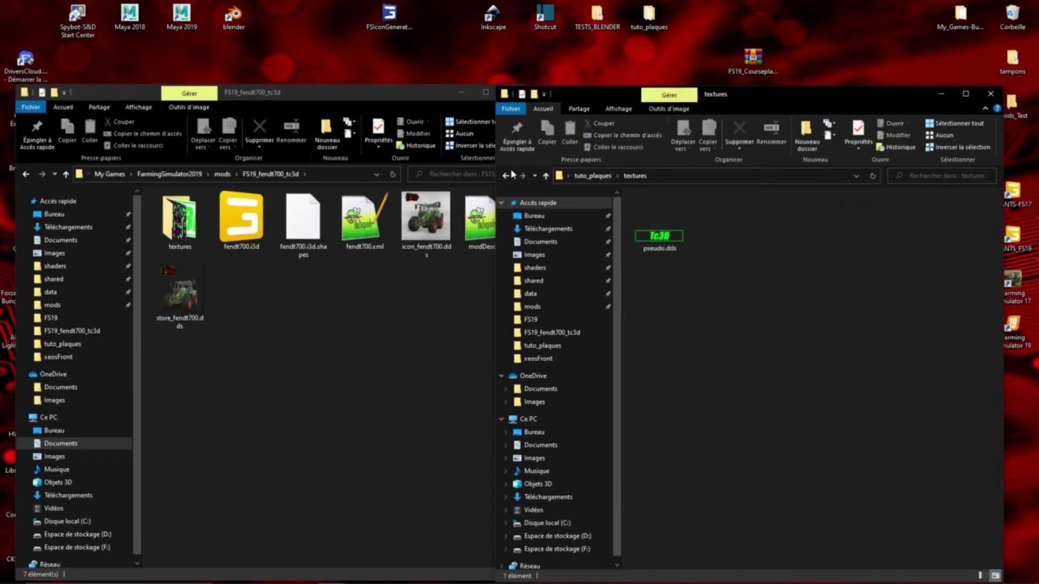
{"action": "left_click", "coordinate": [506, 176]}
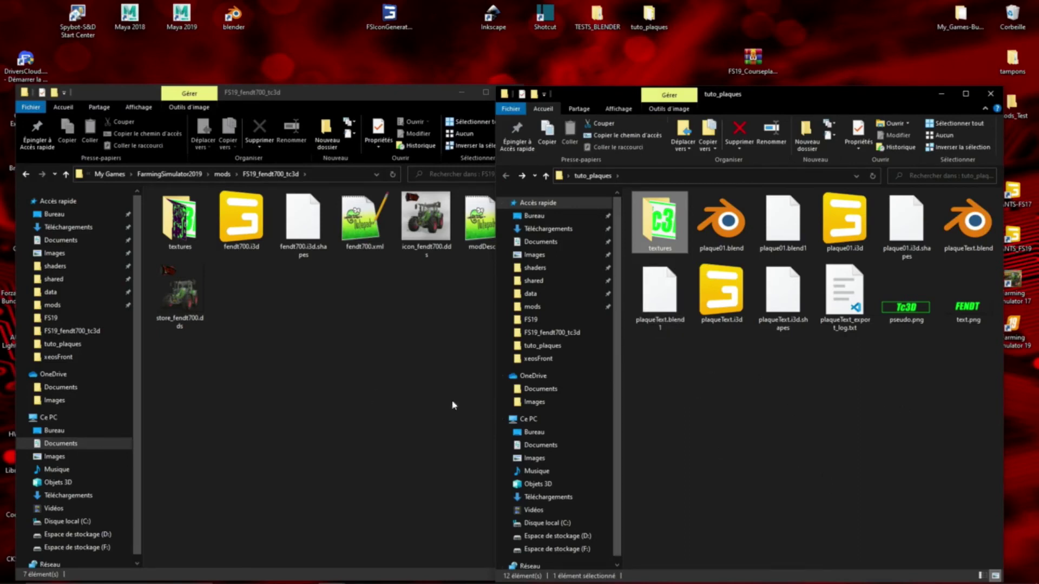
{"action": "double_click", "coordinate": [838, 233]}
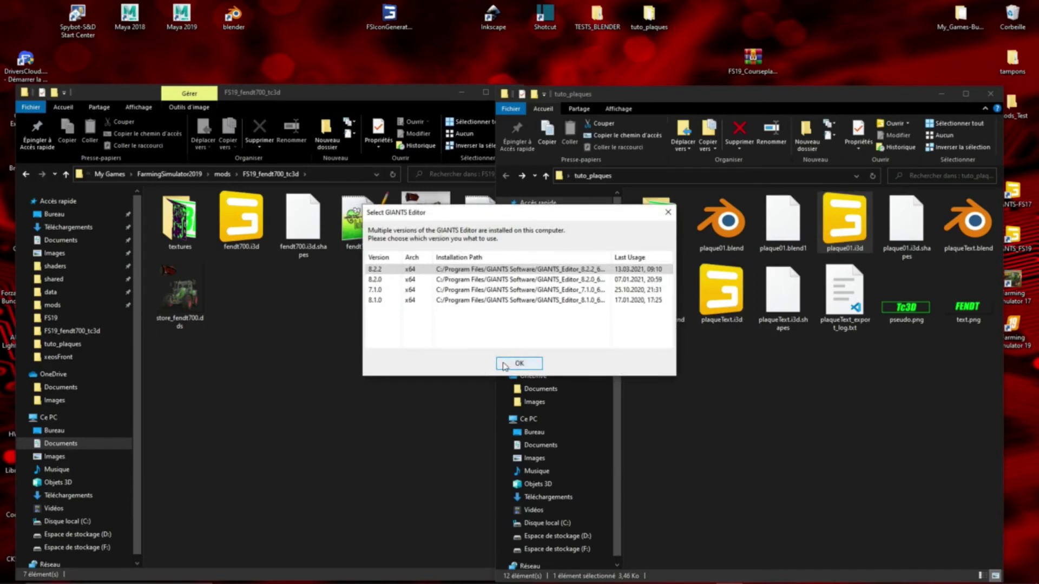
{"action": "left_click", "coordinate": [504, 365]}
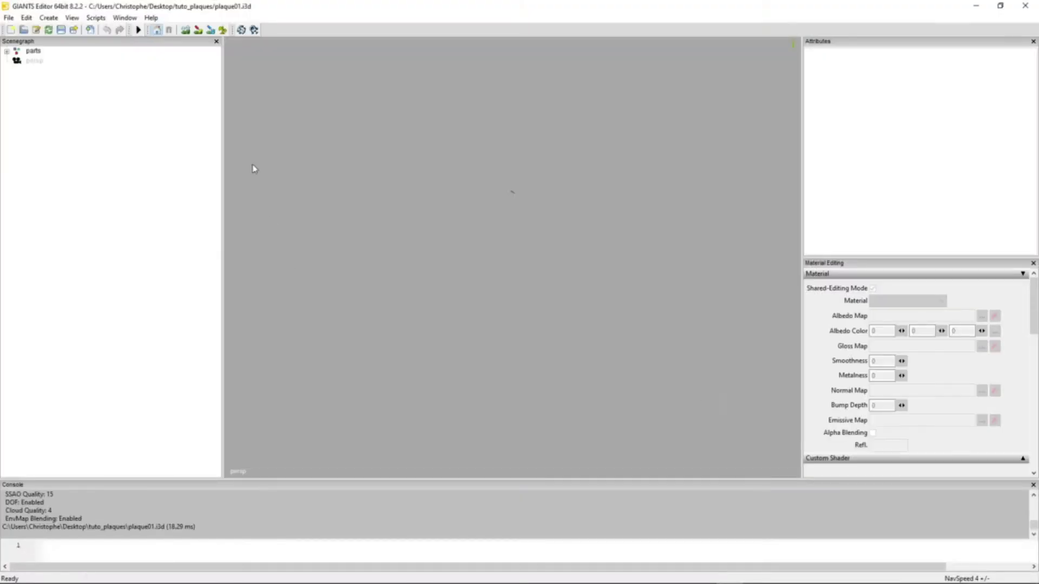
- Expand the parts group and frame it in the viewport to view the whole Tc3D plaque
{"action": "left_click", "coordinate": [7, 51]}
{"action": "left_click", "coordinate": [33, 51]}
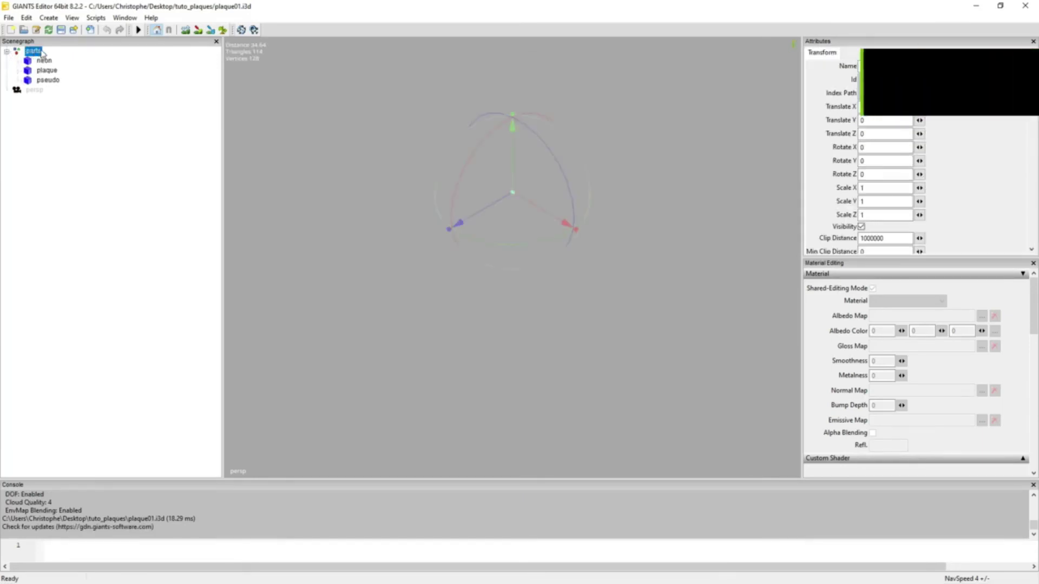
{"action": "key", "text": "f"}
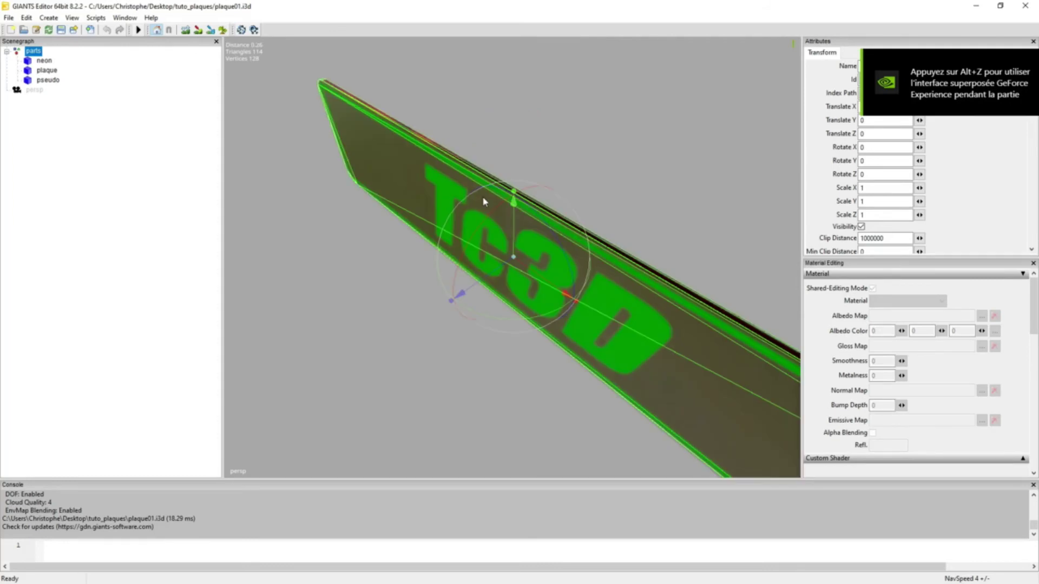
{"action": "right_click_drag", "start_coordinate": [541, 303], "coordinate": [509, 325]}
{"action": "scroll", "coordinate": [592, 340], "scroll_direction": "down", "scroll_amount": 3}
{"action": "scroll", "coordinate": [545, 336], "scroll_direction": "up", "scroll_amount": 5}
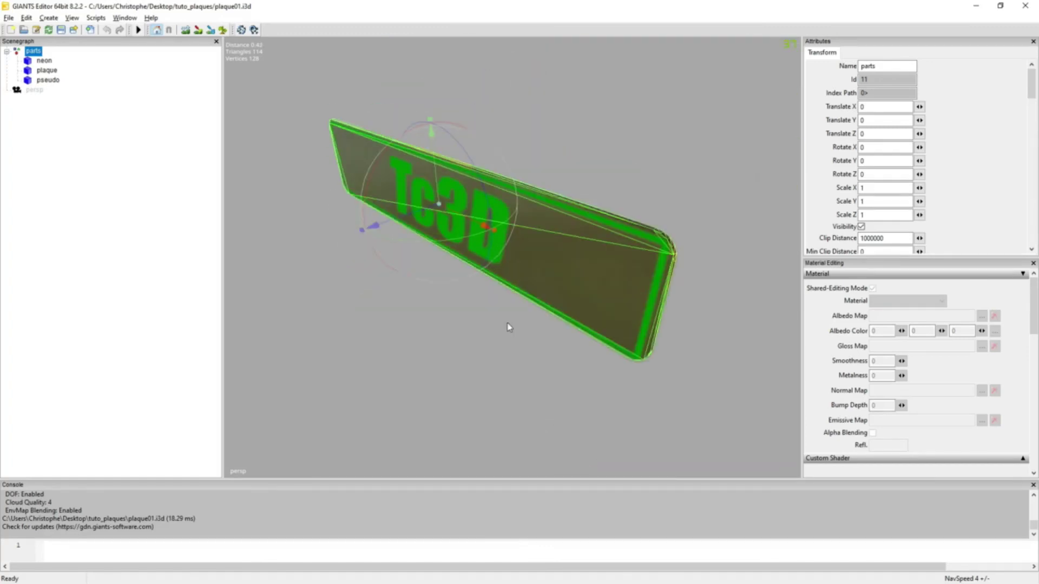
- Select the neon shape and set the first lightControl value of its staticLight shader to 1
{"action": "left_click", "coordinate": [51, 62]}
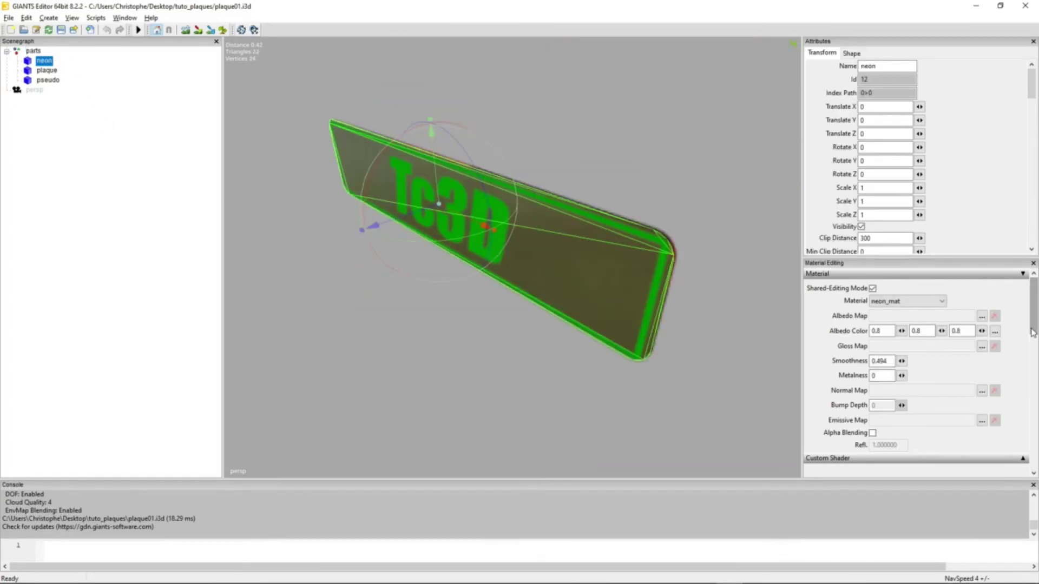
{"action": "left_click_drag", "start_coordinate": [1033, 339], "coordinate": [1032, 380]}
{"action": "left_click", "coordinate": [1023, 307]}
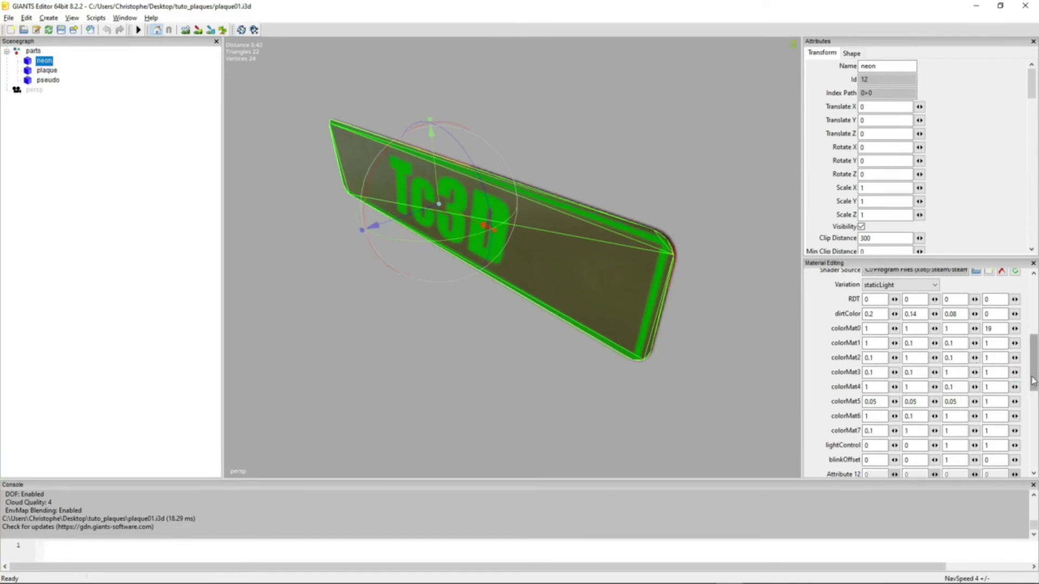
{"action": "left_click_drag", "start_coordinate": [1034, 382], "coordinate": [1035, 413]}
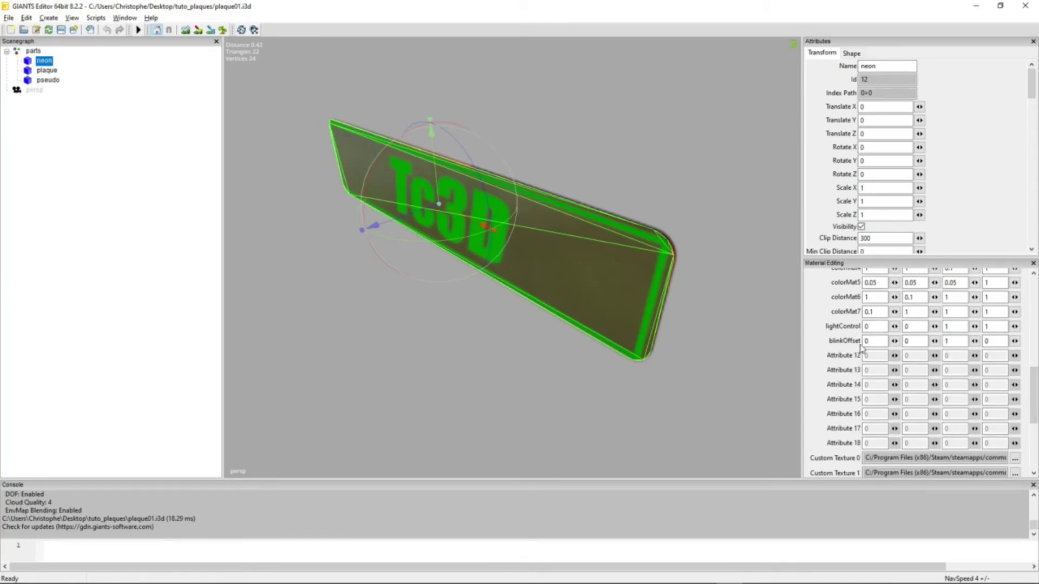
{"action": "double_click", "coordinate": [883, 329]}
{"action": "type", "text": "1"}
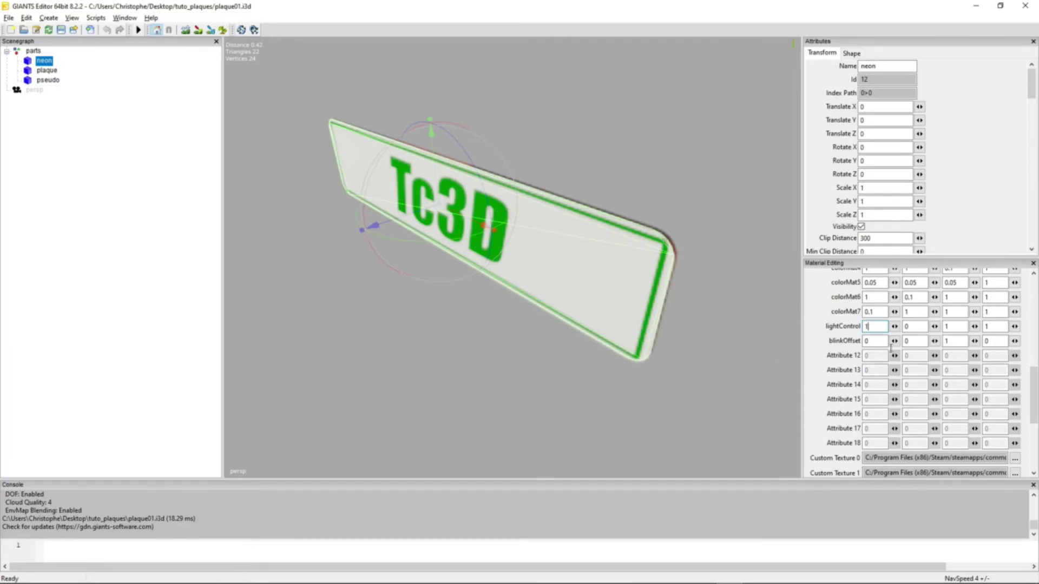
{"action": "left_click_drag", "start_coordinate": [877, 327], "coordinate": [850, 333]}
{"action": "type", "text": "0"}
- Select the pseudo shape and set its colorMat0 green value to 0 and red value to 1
{"action": "left_click", "coordinate": [54, 82]}
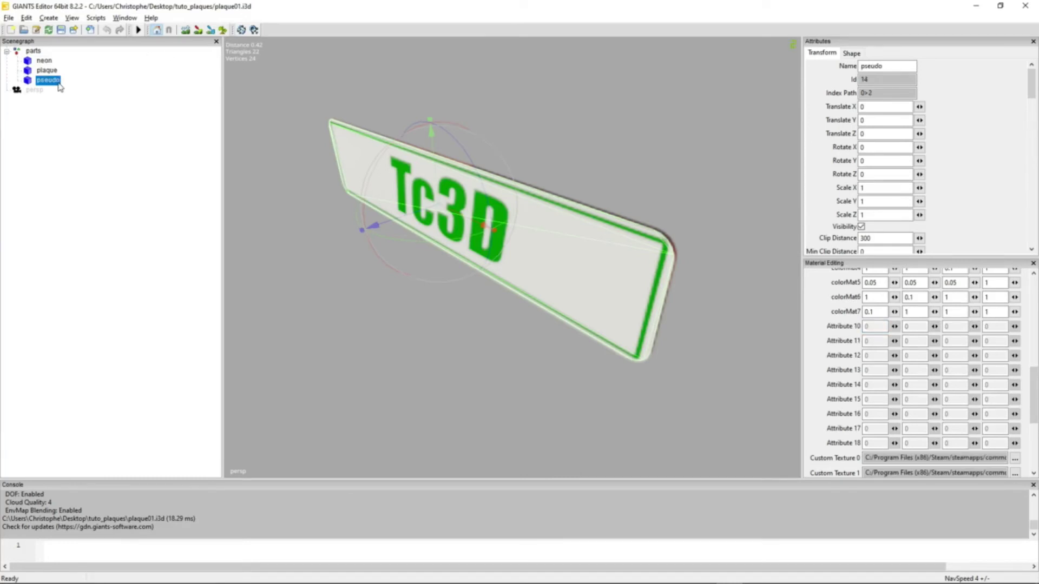
{"action": "scroll", "coordinate": [1033, 373], "scroll_direction": "up", "scroll_amount": 2}
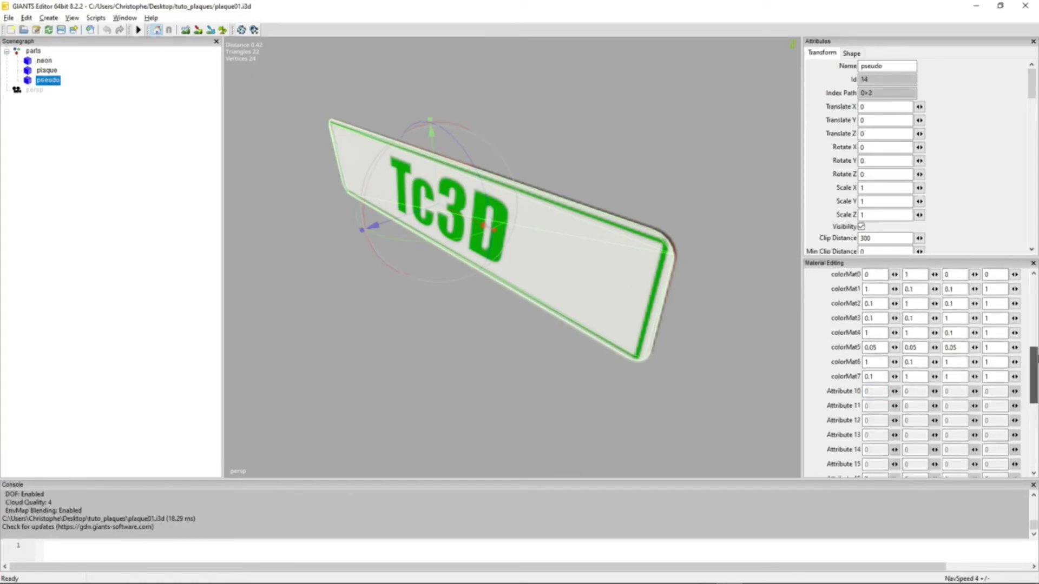
{"action": "scroll", "coordinate": [1035, 360], "scroll_direction": "up", "scroll_amount": 2}
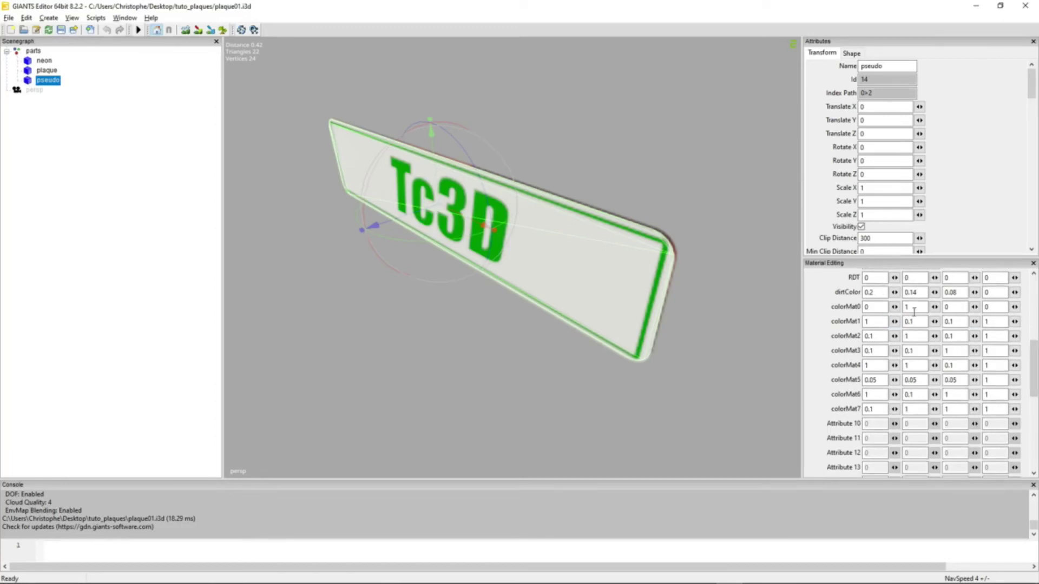
{"action": "double_click", "coordinate": [915, 307]}
{"action": "type", "text": "0"}
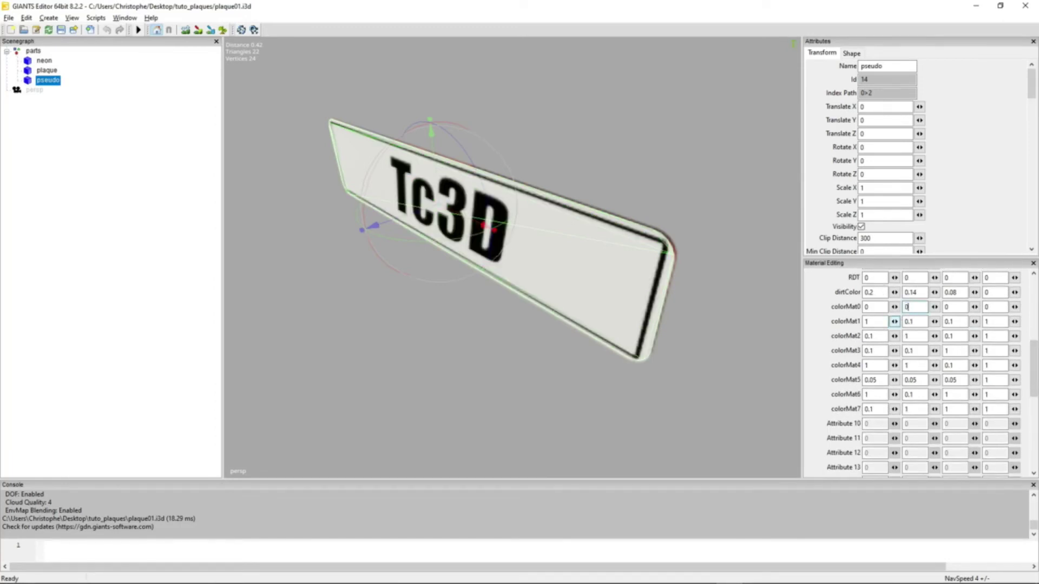
{"action": "double_click", "coordinate": [880, 310]}
{"action": "type", "text": "1"}
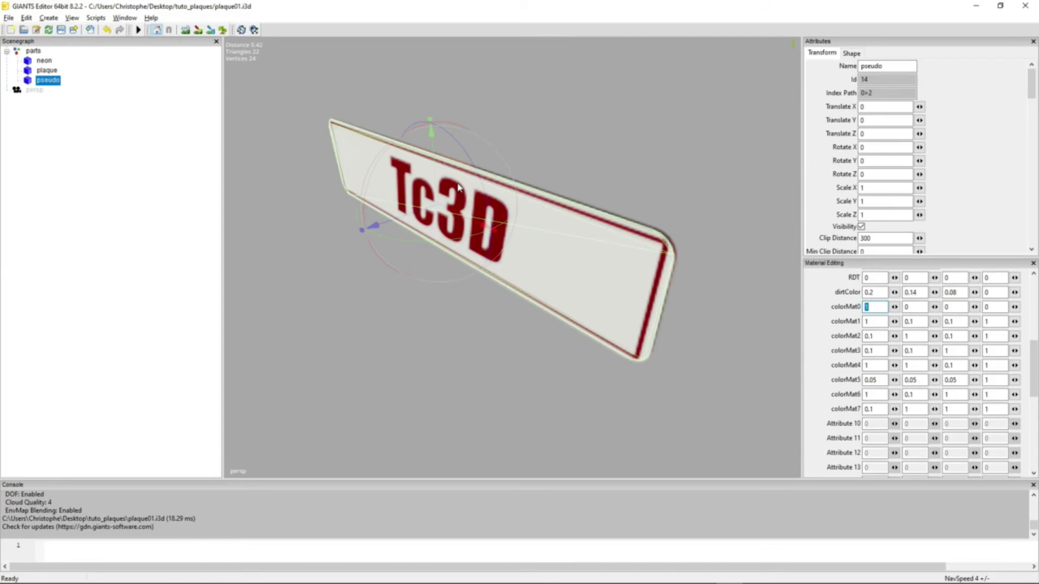
- Deselect the pseudo shape and close GIANTS Editor without saving the changes to plaque01.i3d
{"action": "left_click", "coordinate": [156, 216]}
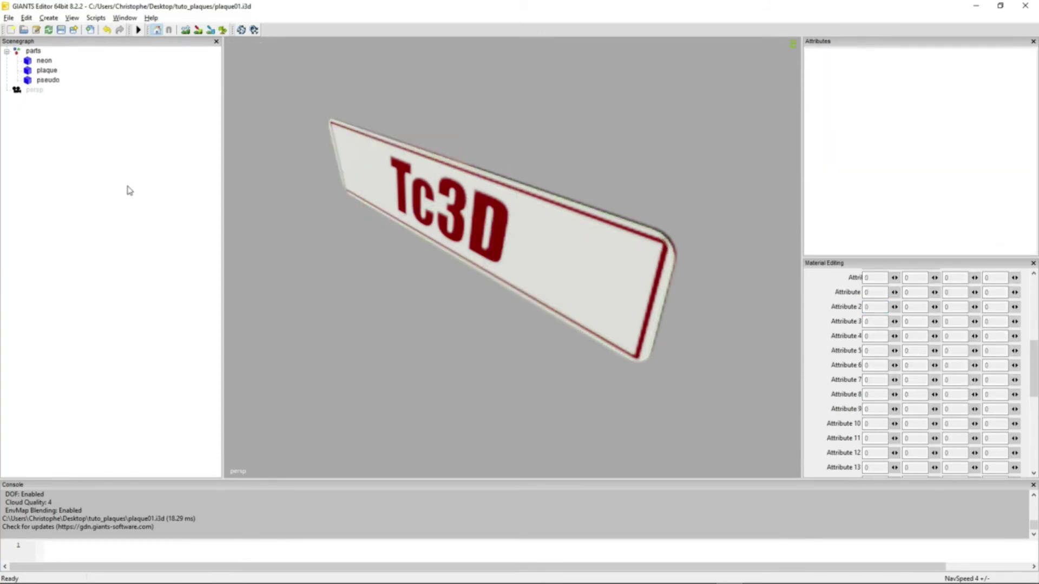
{"action": "left_click", "coordinate": [1025, 5]}
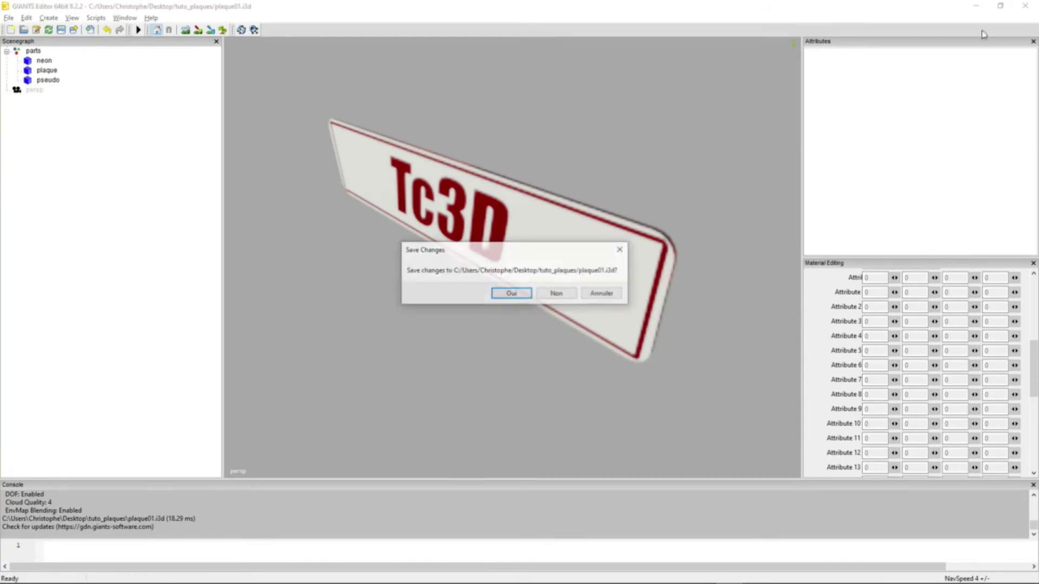
{"action": "left_click", "coordinate": [557, 294]}
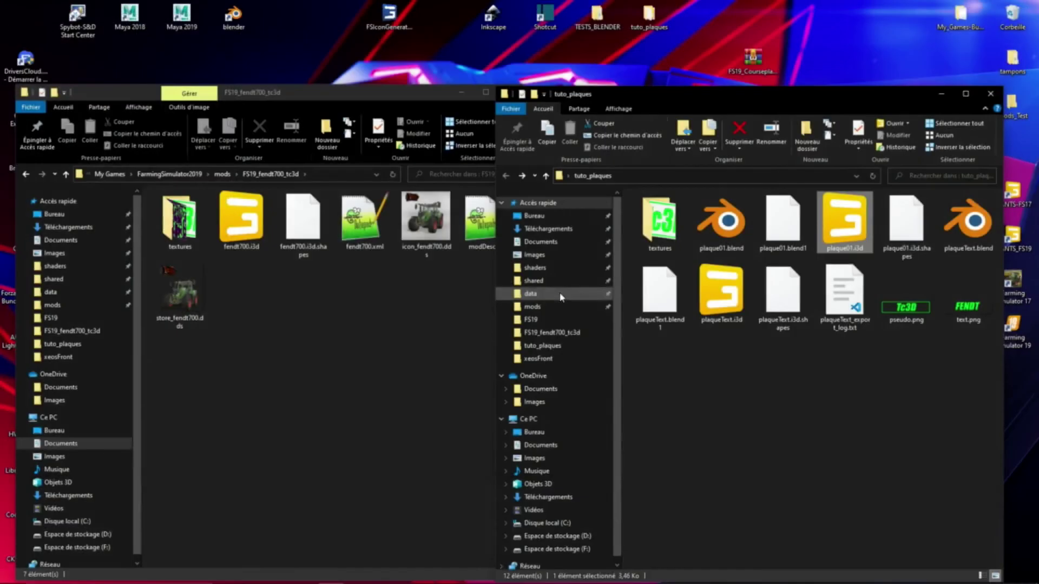
- Open fendt700.i3d from the FS19_fendt700_tc3d mod folder in GIANTS Editor 8.2.2
{"action": "left_click", "coordinate": [740, 404]}
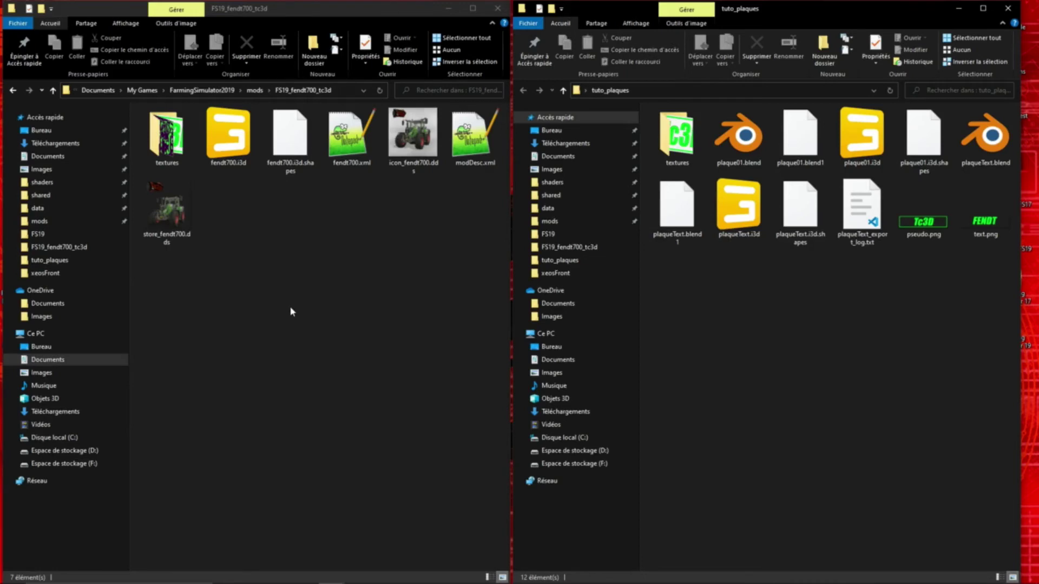
{"action": "double_click", "coordinate": [238, 145]}
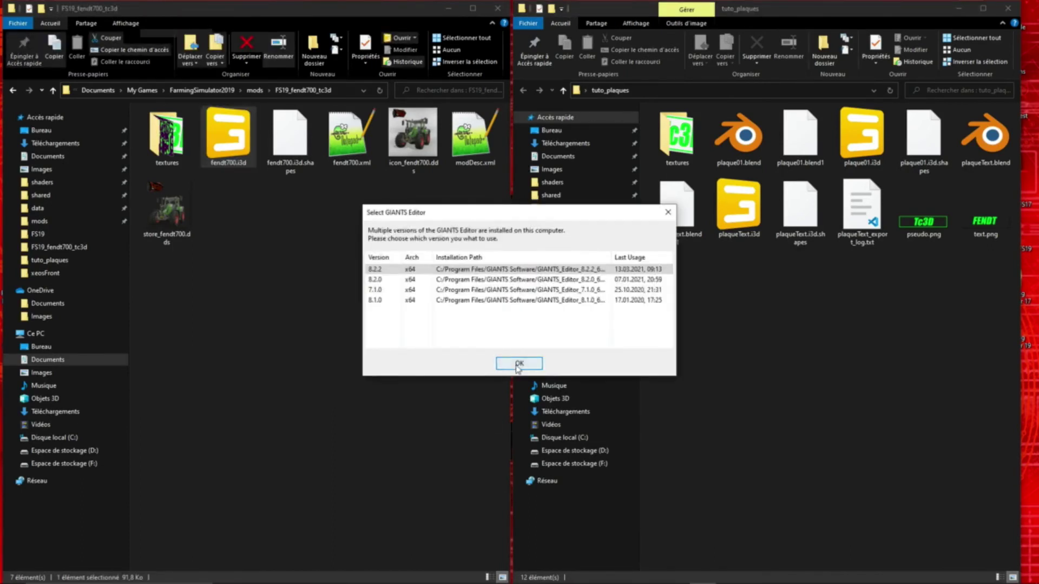
{"action": "left_click", "coordinate": [519, 366]}
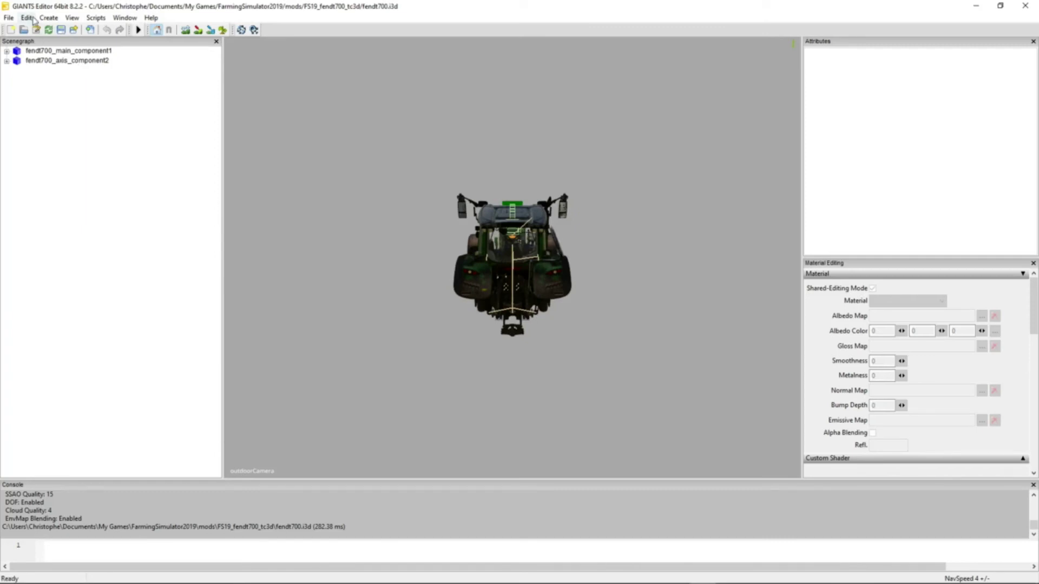
- Create a camera, switch the viewport to it and frame the front of the tractor's cab with the roof plaque
{"action": "left_click", "coordinate": [50, 19]}
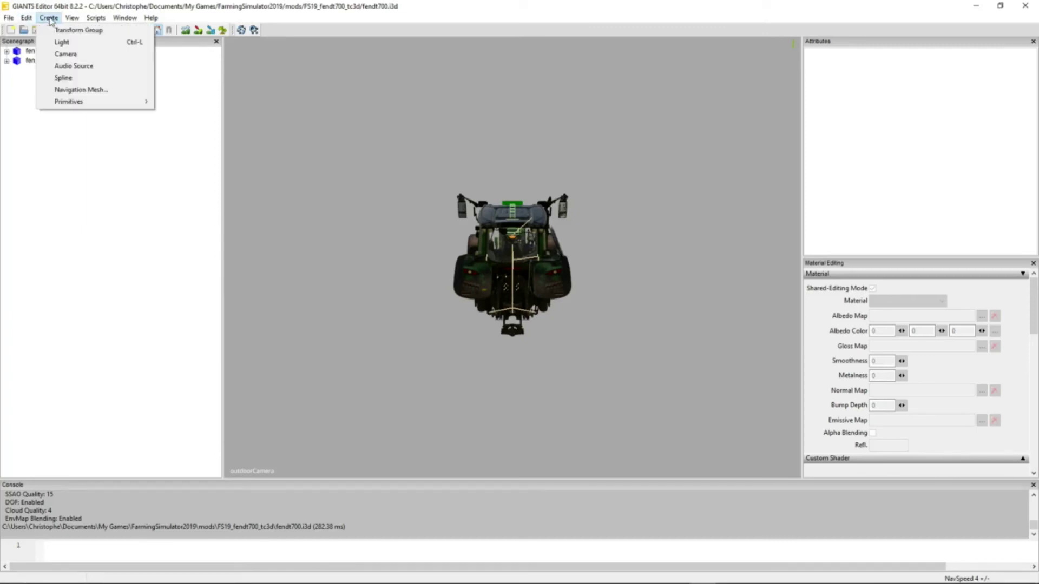
{"action": "left_click", "coordinate": [66, 55]}
{"action": "left_click", "coordinate": [73, 20]}
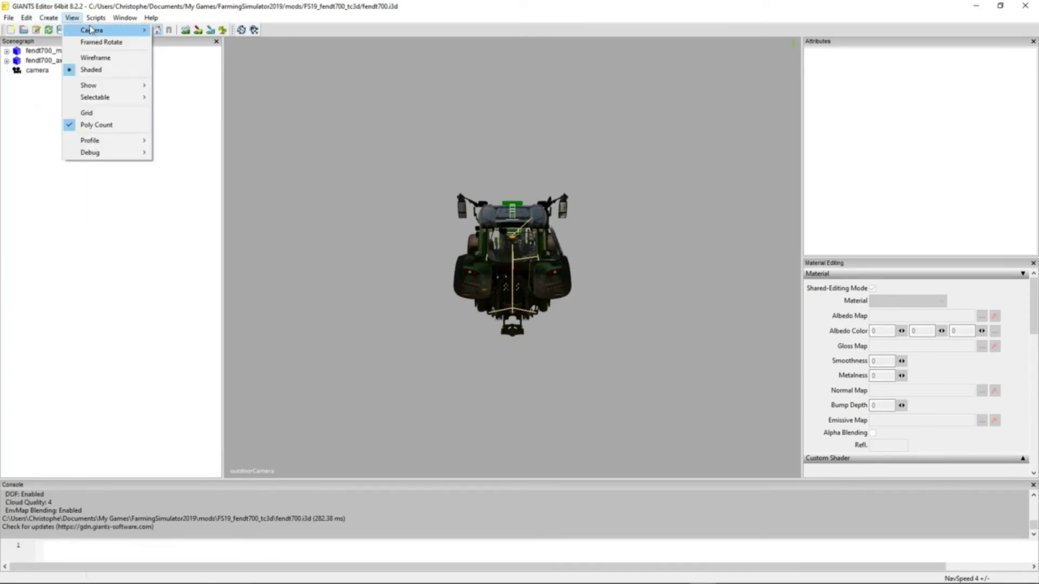
{"action": "mouse_move", "coordinate": [91, 30]}
{"action": "left_click", "coordinate": [189, 56]}
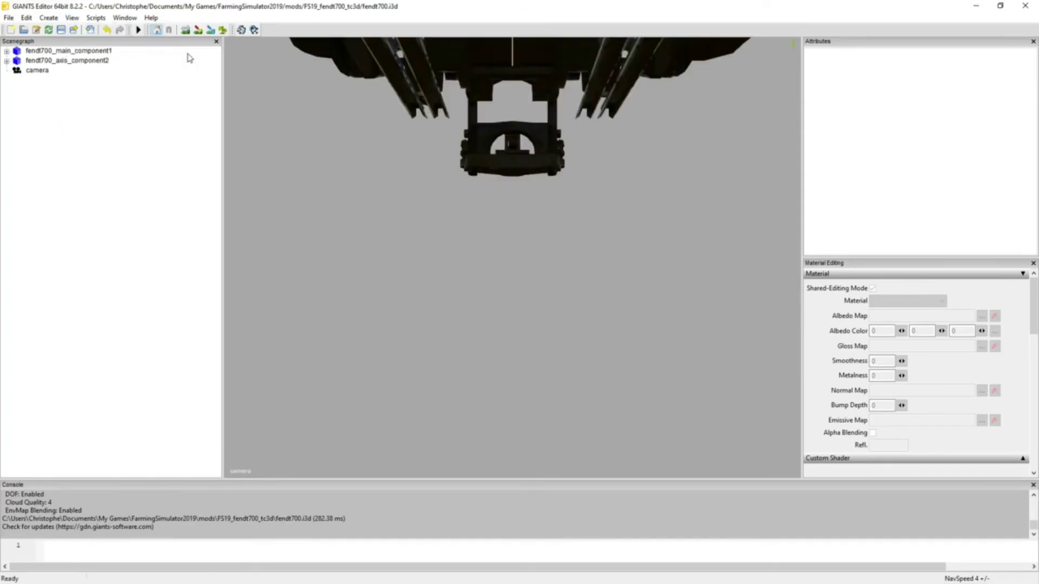
{"action": "left_click_drag", "start_coordinate": [576, 225], "coordinate": [496, 353]}
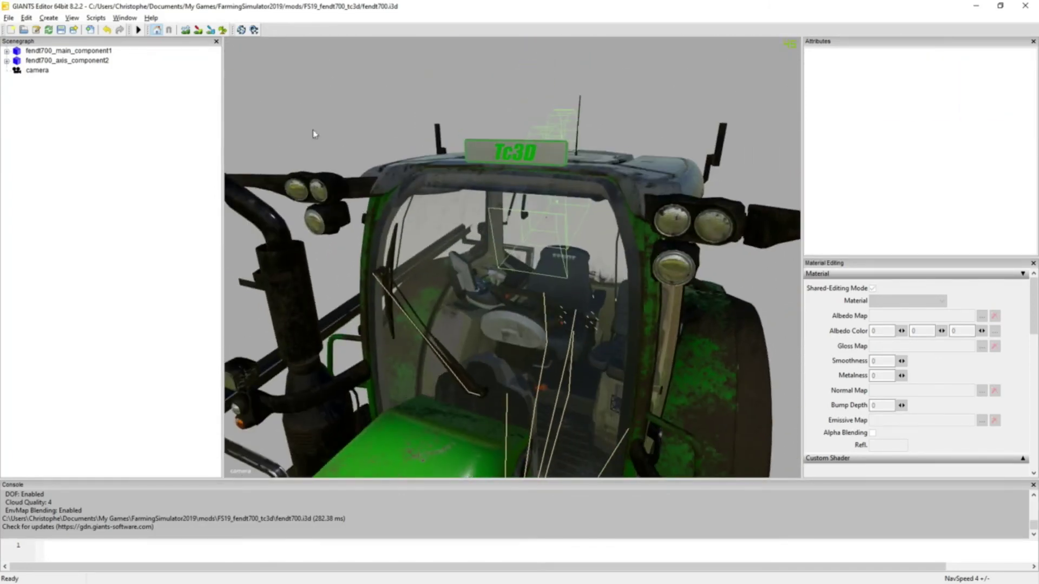
- Locate the plaque01 group under fendt700_main_component1 > cabinRoot > cabinRot > visuals and check its position on the cab roof
{"action": "left_click", "coordinate": [7, 51]}
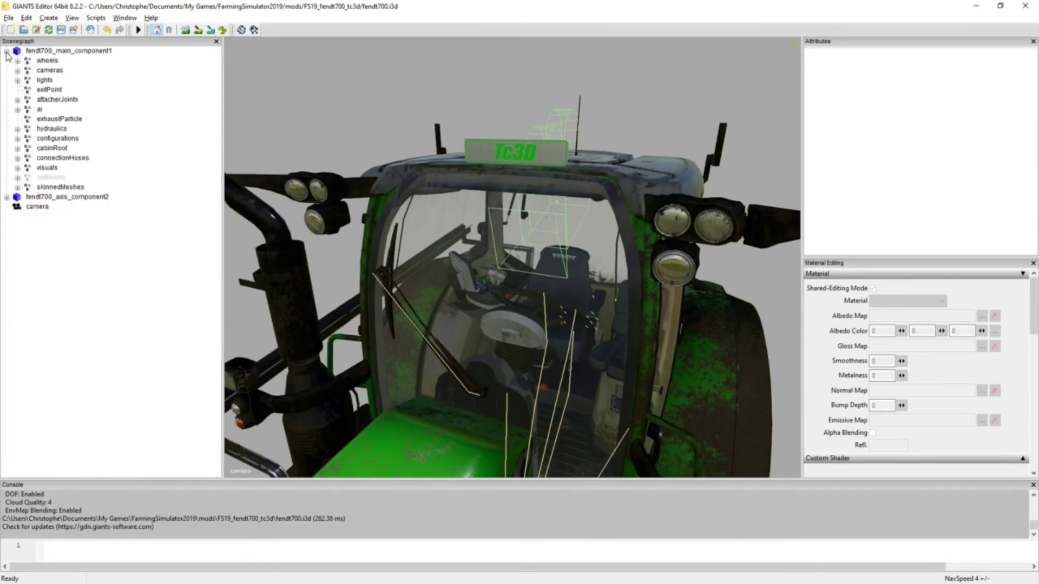
{"action": "left_click", "coordinate": [18, 148]}
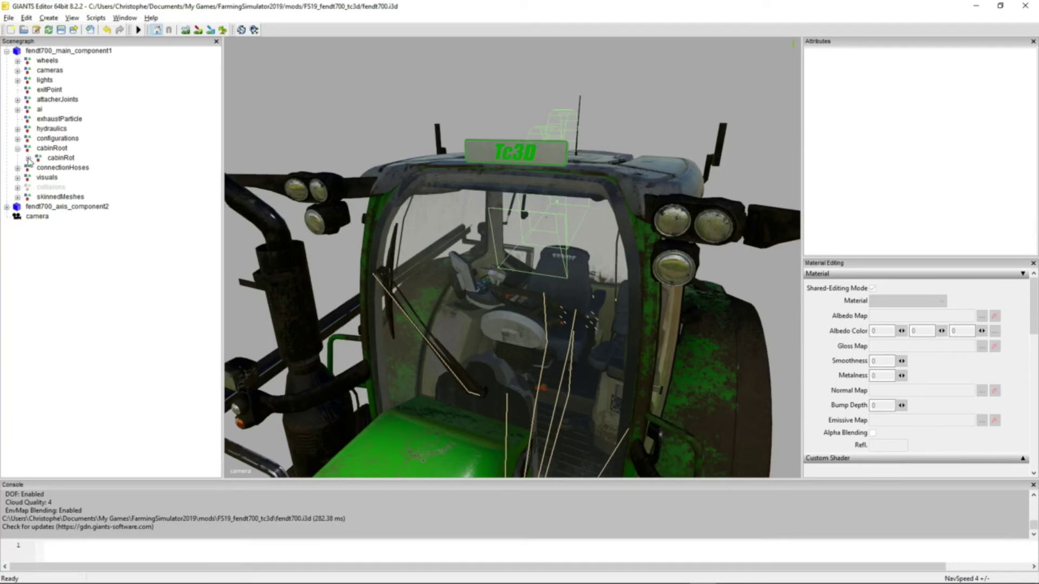
{"action": "left_click", "coordinate": [28, 158]}
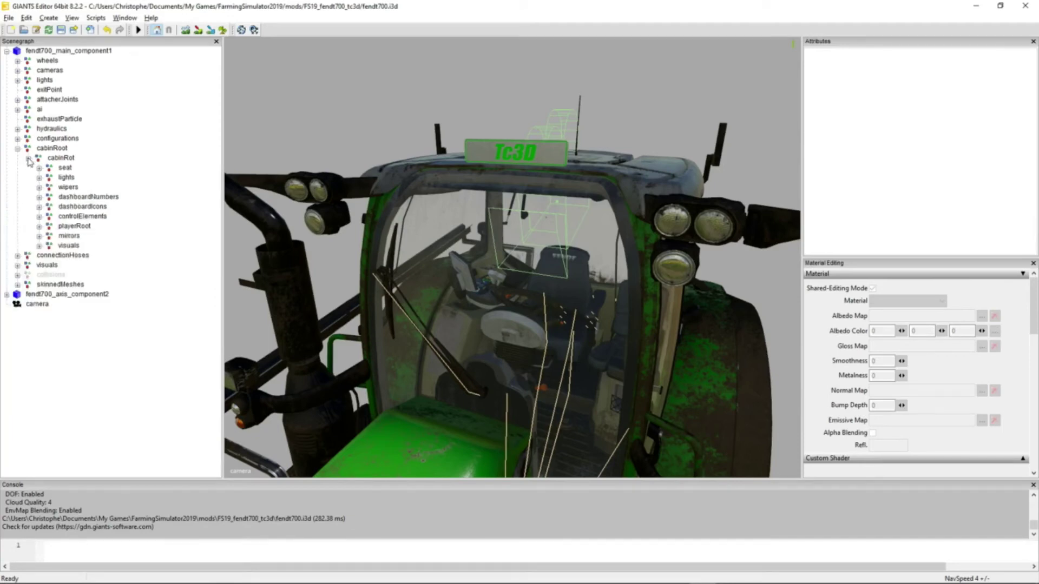
{"action": "left_click", "coordinate": [39, 246]}
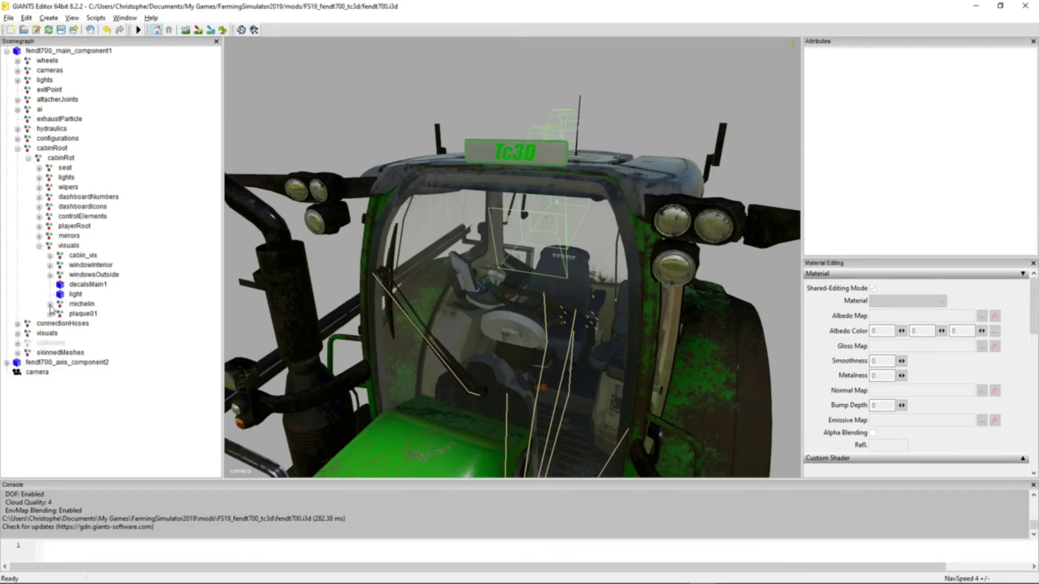
{"action": "left_click", "coordinate": [83, 314]}
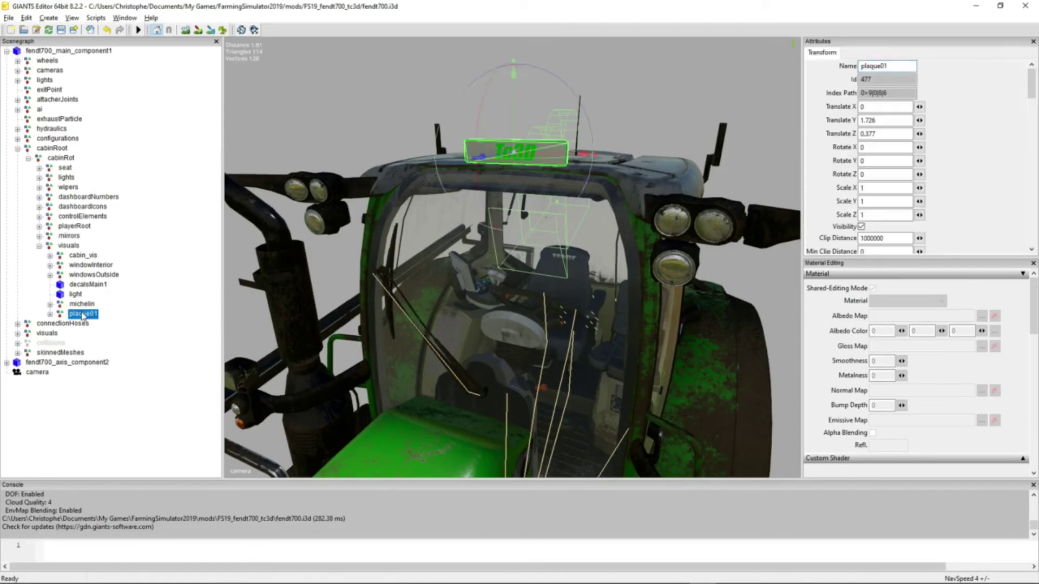
{"action": "left_click", "coordinate": [146, 385]}
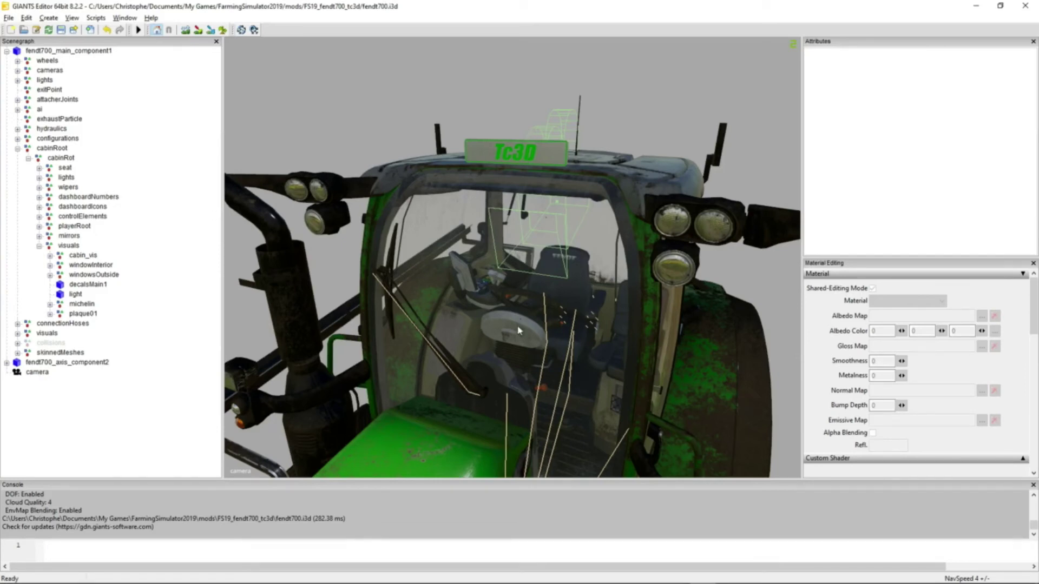
- Minimize GIANTS Editor, open fendt700.xml in a maximized Notepad++ window and minimize it to return to the folders
{"action": "mouse_move", "coordinate": [683, 581]}
{"action": "left_click", "coordinate": [976, 6]}
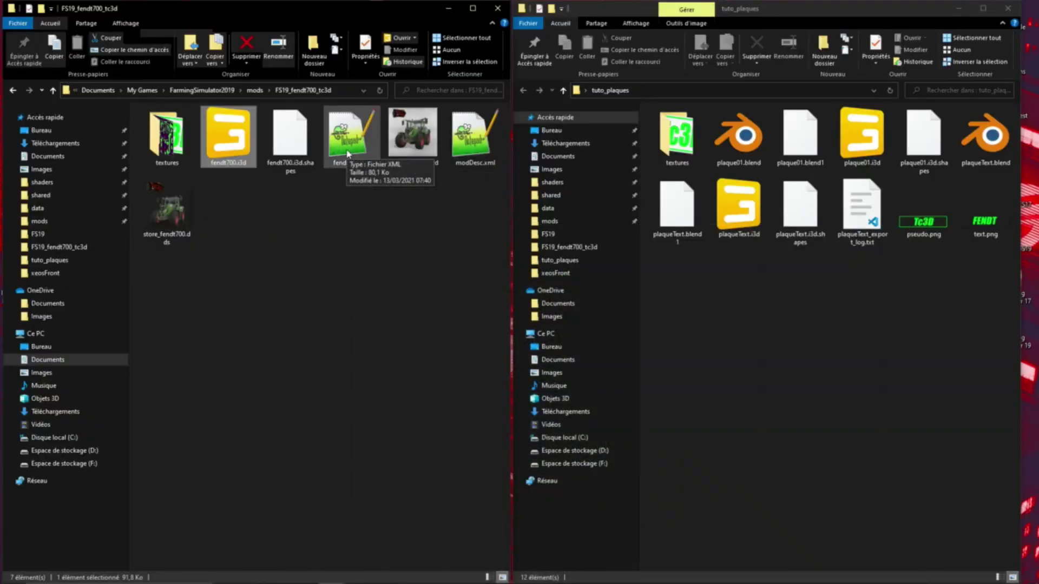
{"action": "double_click", "coordinate": [348, 141]}
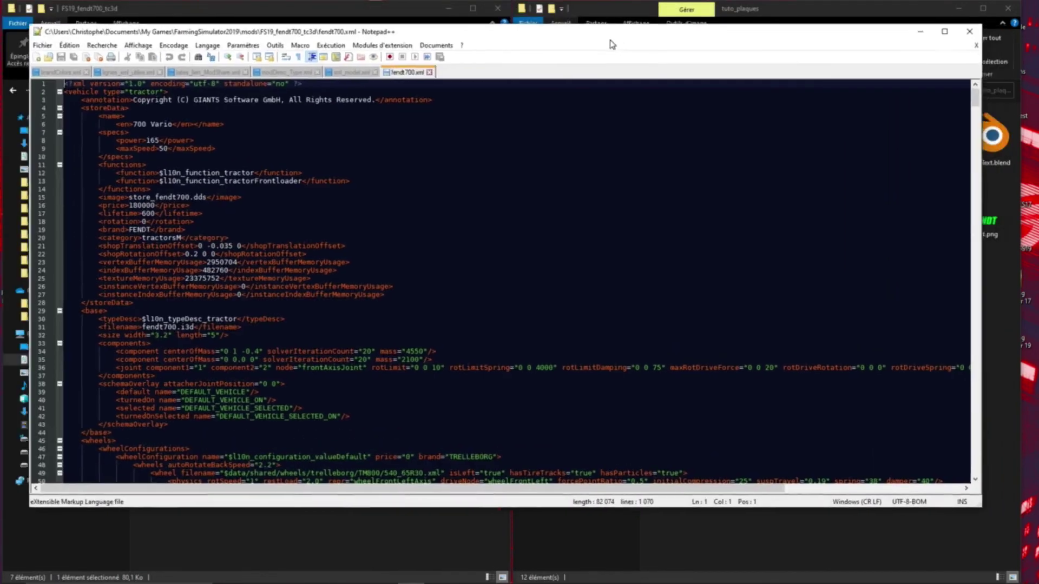
{"action": "left_click", "coordinate": [932, 32]}
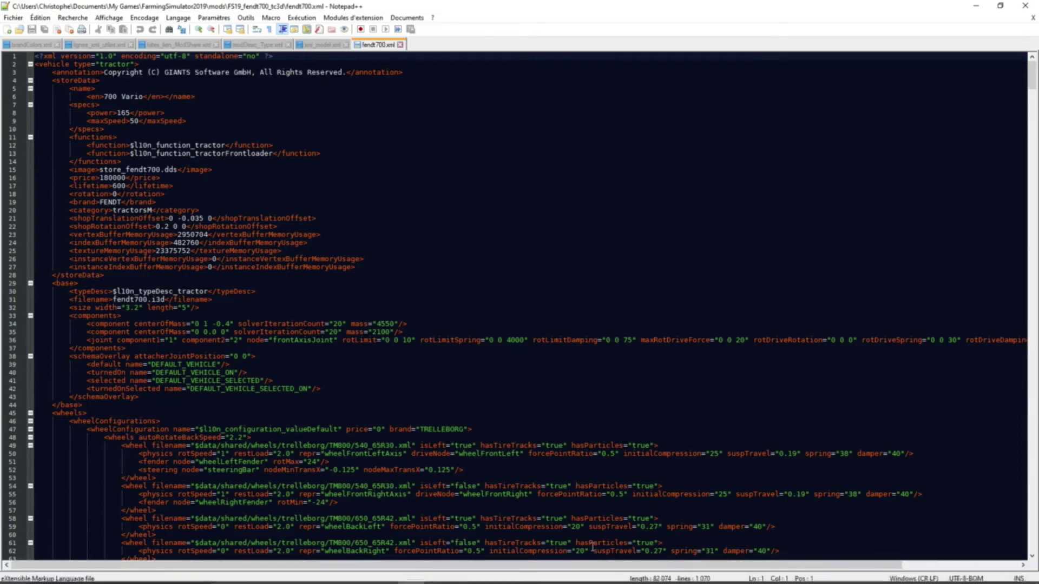
{"action": "left_click", "coordinate": [973, 8]}
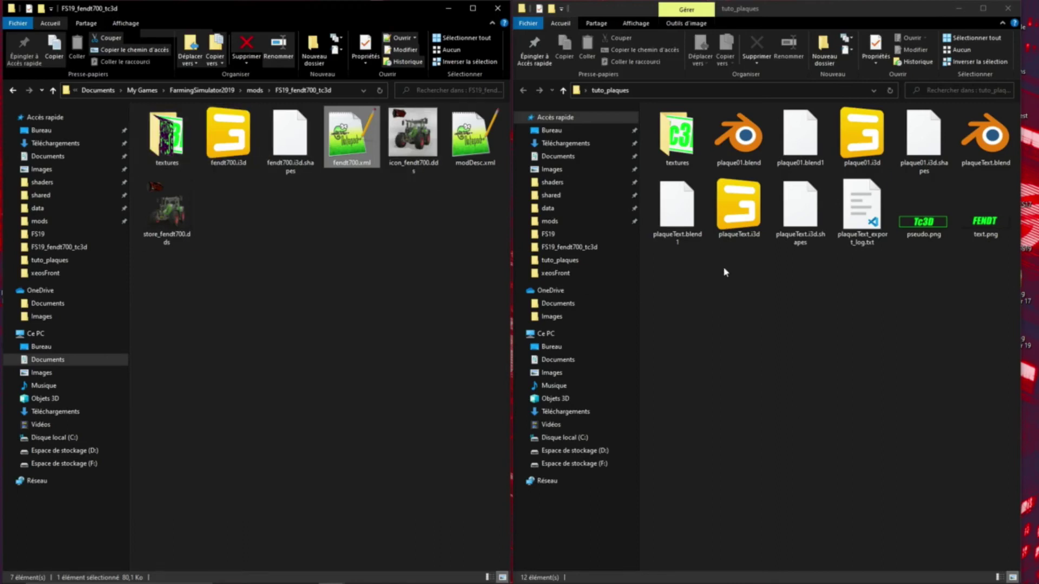
- Copy plaqueText.i3d and plaqueText.i3d.shapes from the tuto_plaques folder into the FS19_fendt700_tc3d mod folder
{"action": "left_click_drag", "start_coordinate": [735, 284], "coordinate": [815, 217]}
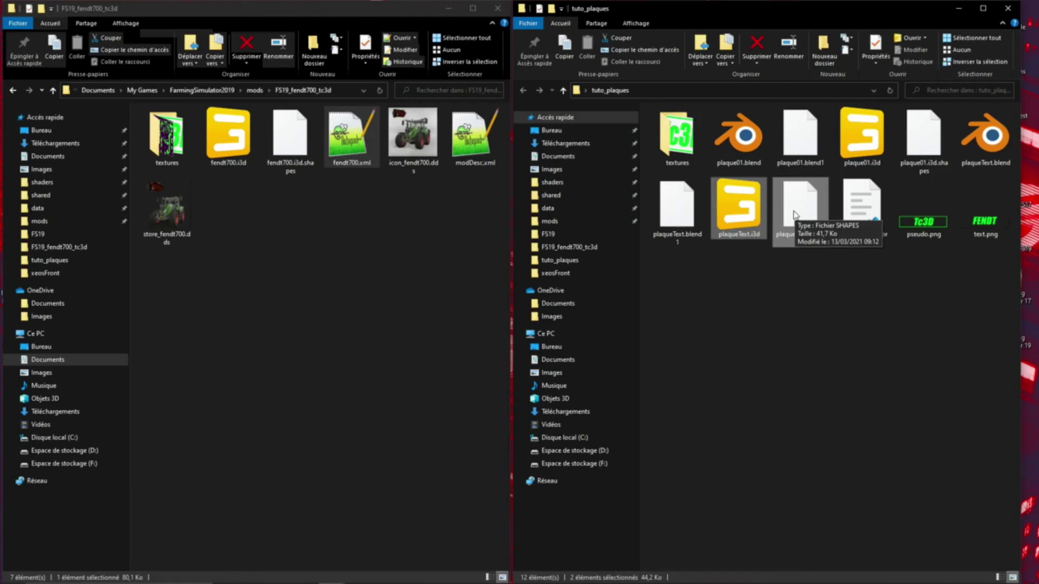
{"action": "right_click", "coordinate": [795, 214]}
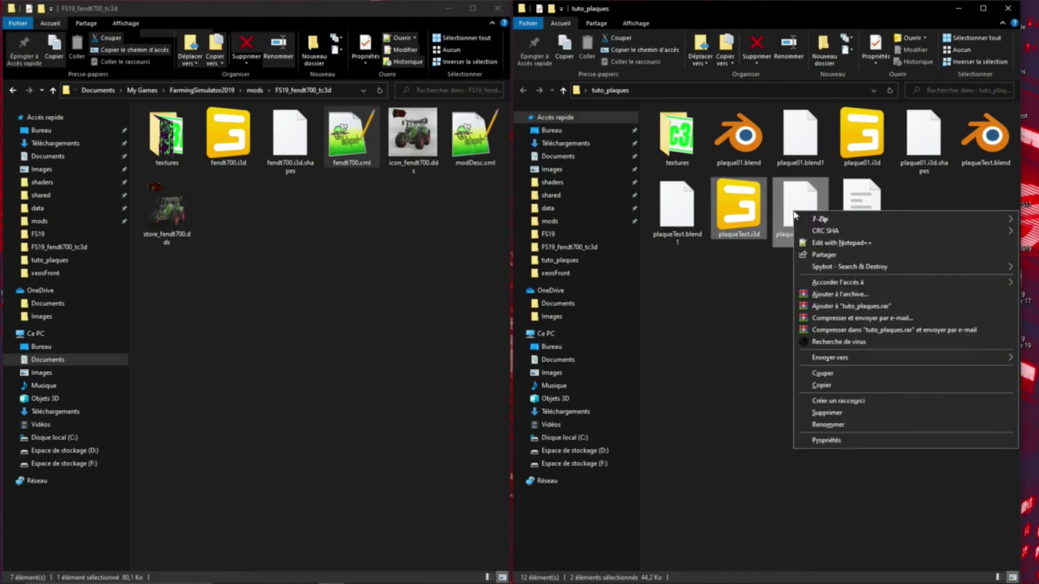
{"action": "left_click", "coordinate": [822, 386]}
{"action": "left_click", "coordinate": [301, 242]}
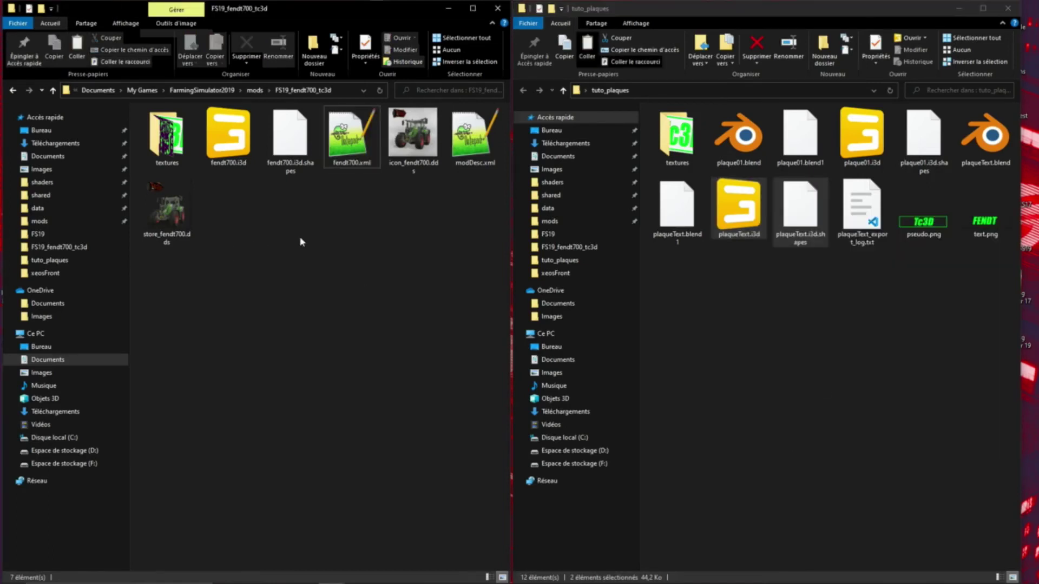
{"action": "right_click", "coordinate": [302, 242]}
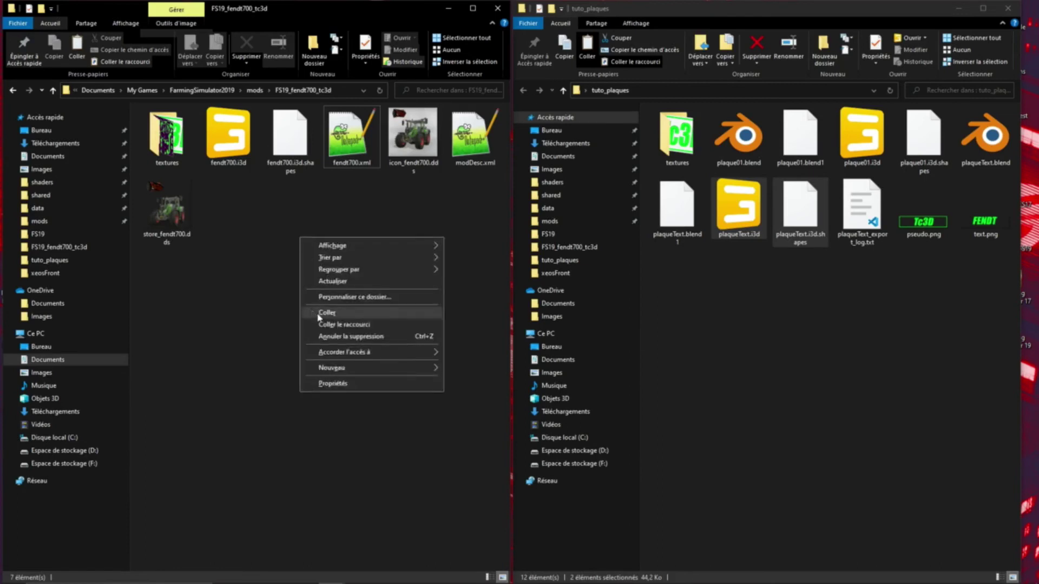
{"action": "left_click", "coordinate": [318, 314]}
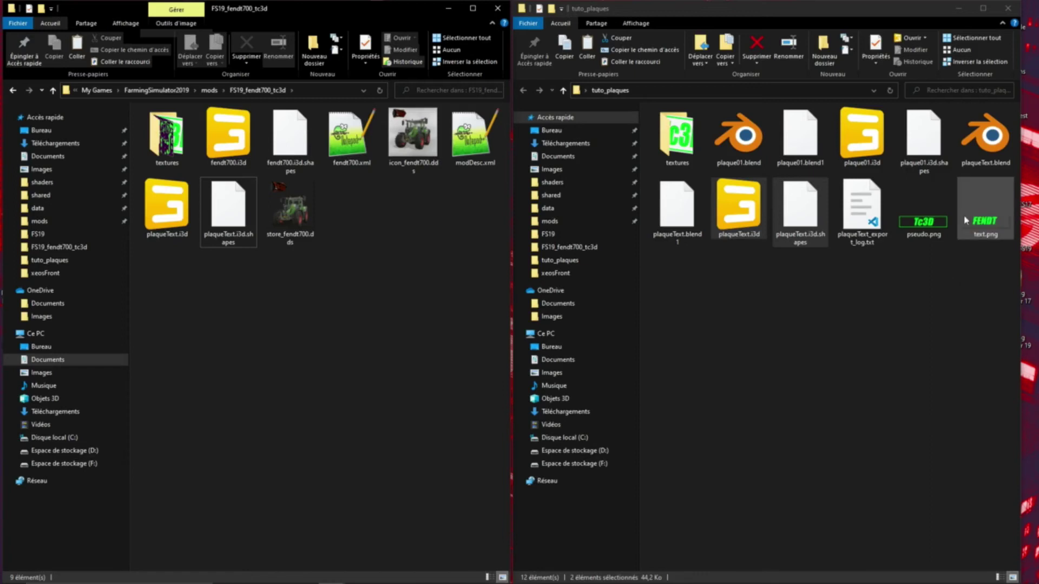
- Check the textures folders of tuto_plaques and FS19_fendt700_tc3d for pseudo.dds, and return to the mod's main folder
{"action": "double_click", "coordinate": [677, 146]}
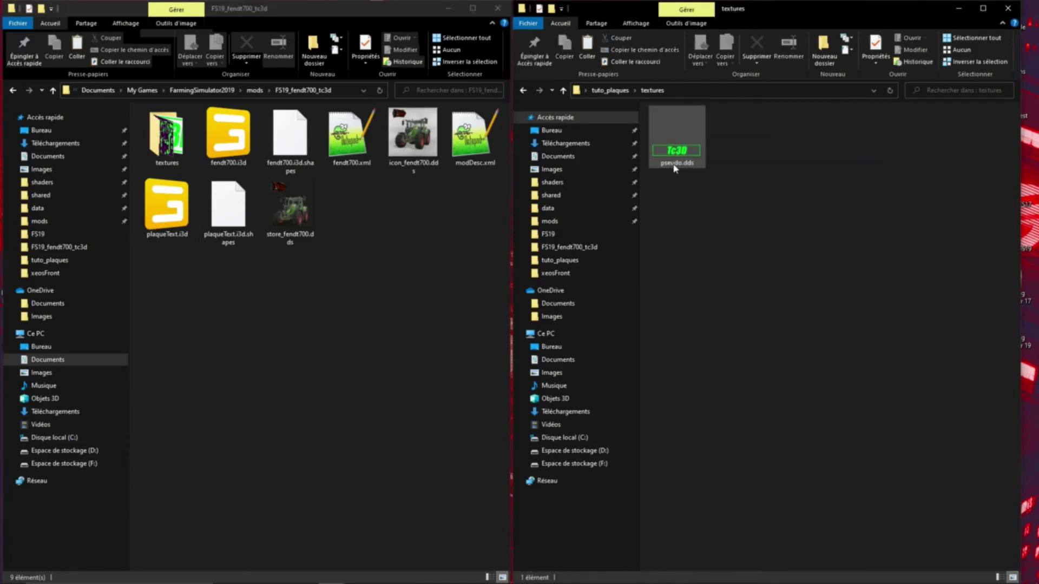
{"action": "mouse_move", "coordinate": [675, 168]}
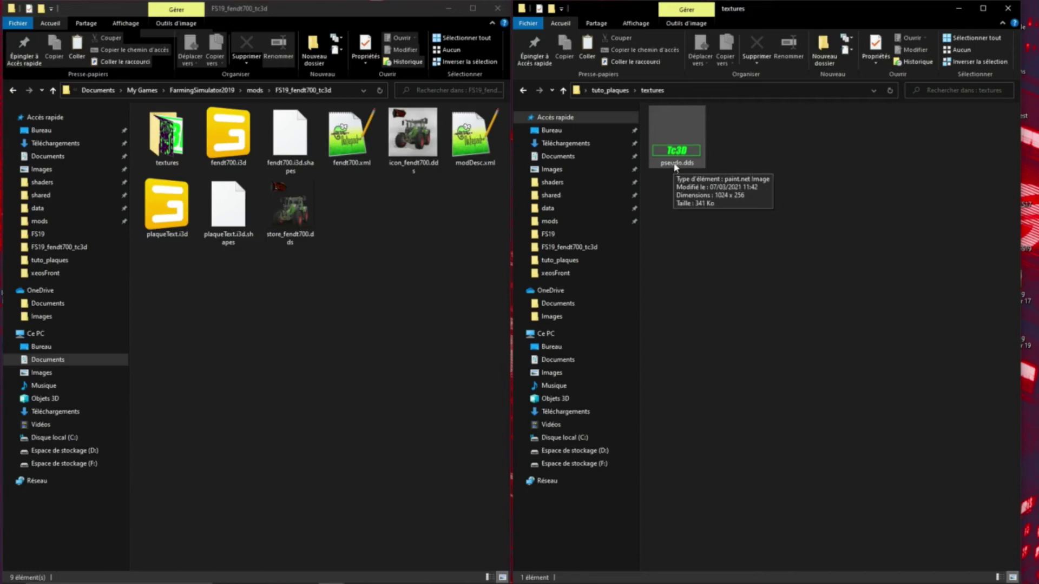
{"action": "left_click_drag", "start_coordinate": [675, 168], "coordinate": [181, 151]}
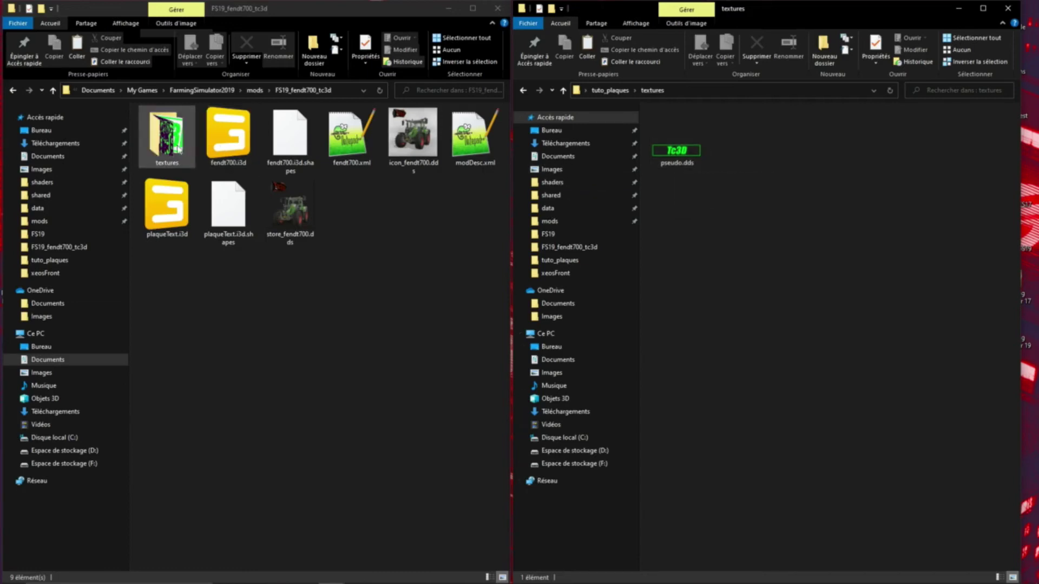
{"action": "double_click", "coordinate": [178, 149]}
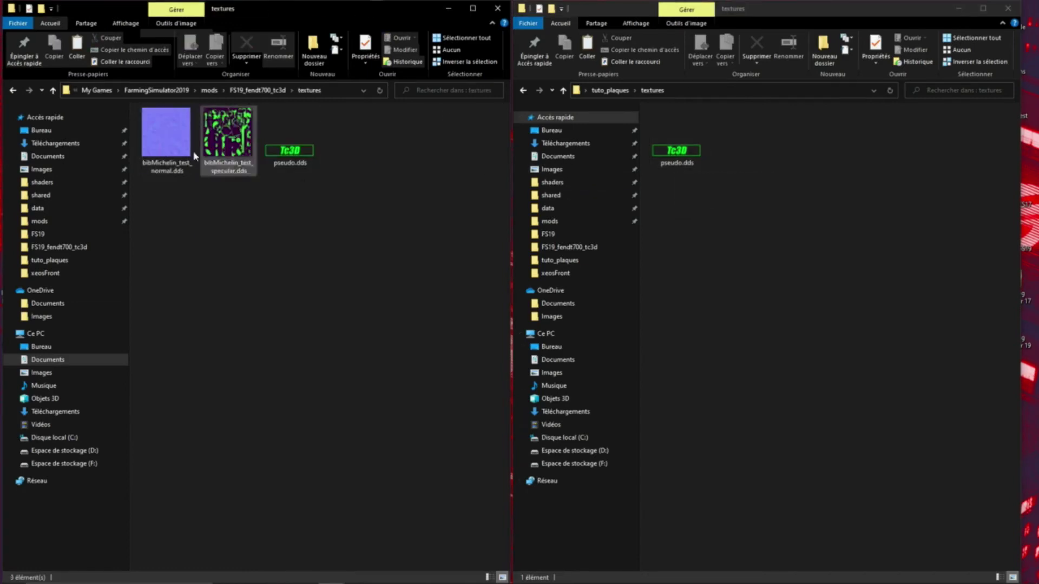
{"action": "left_click", "coordinate": [13, 90]}
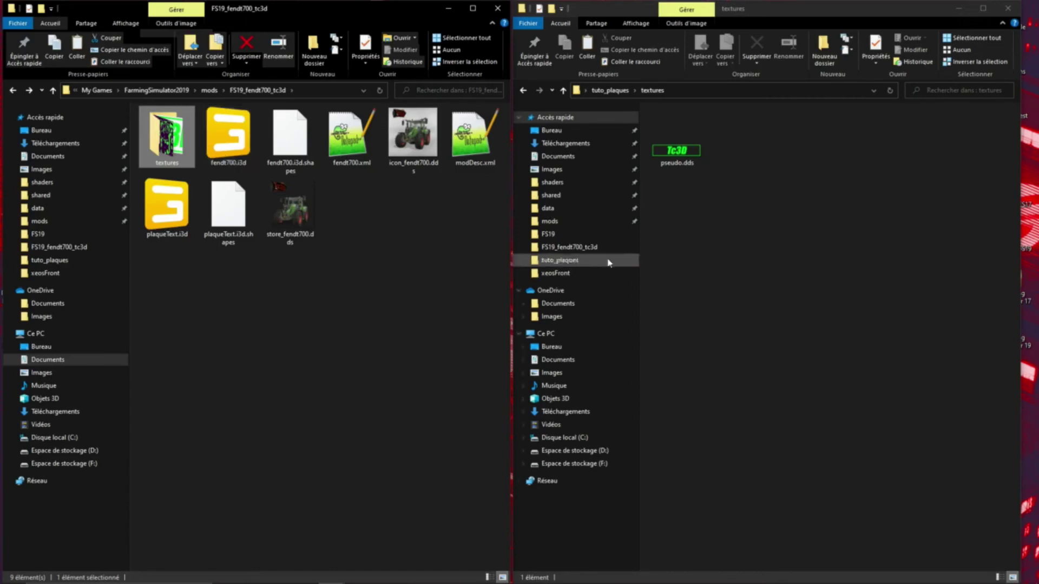
- Return the second window to the tuto_plaques folder, and recheck the textures folder of FS19_fendt700_tc3d before going back to the mod's main folder
{"action": "left_click", "coordinate": [523, 90]}
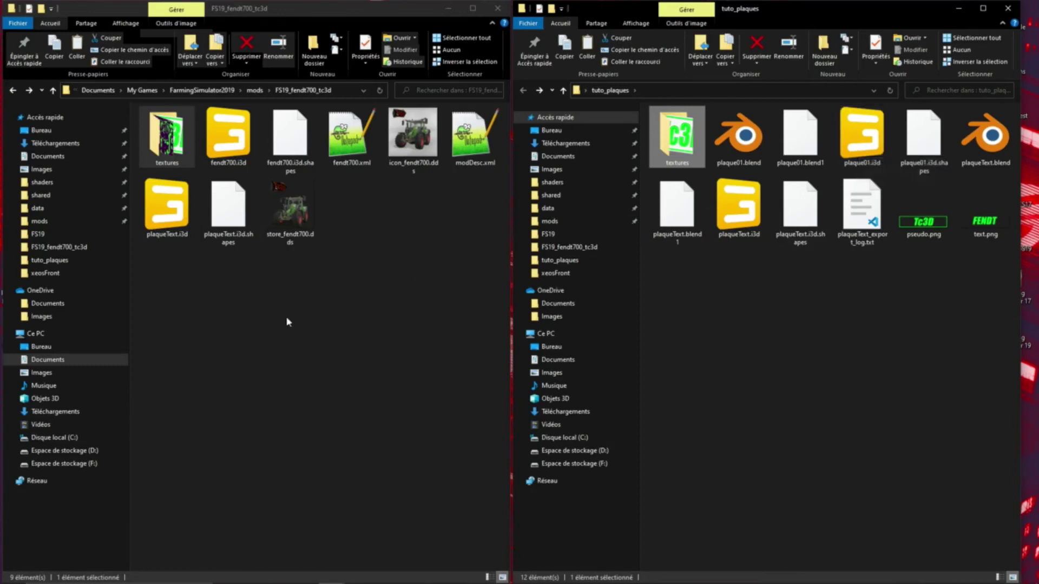
{"action": "double_click", "coordinate": [146, 137]}
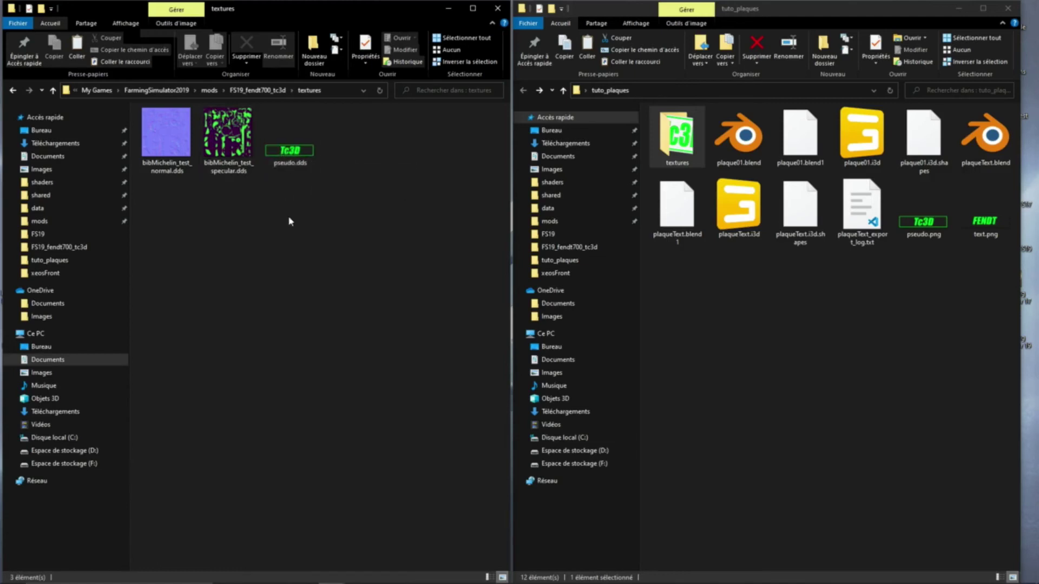
{"action": "left_click", "coordinate": [14, 92]}
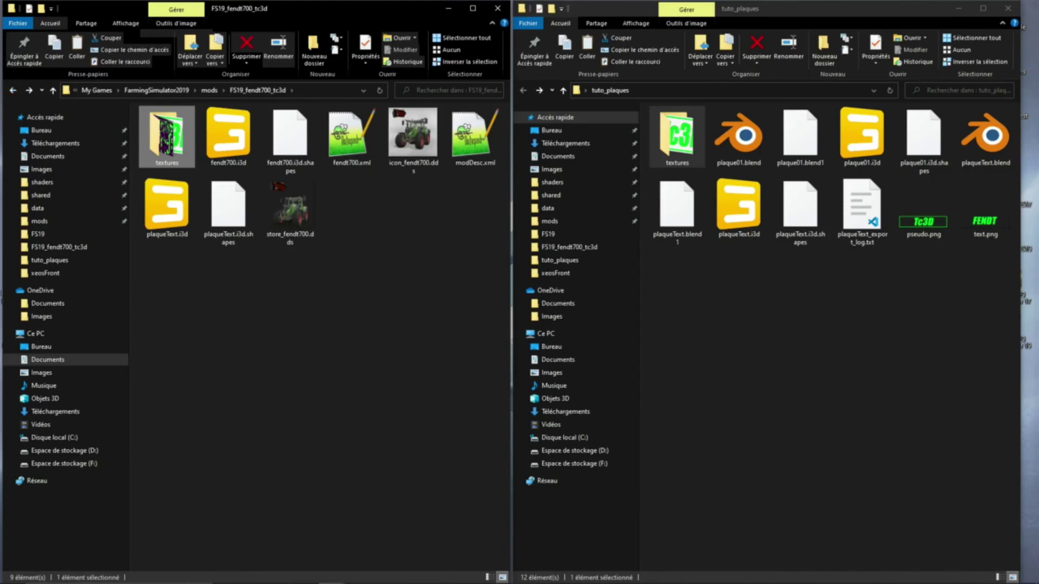
- Switch to GIANTS Editor and import plaqueText.i3d from the FS19_fendt700_tc3d mod folder into the tractor scene
{"action": "mouse_move", "coordinate": [649, 579]}
{"action": "left_click", "coordinate": [702, 575]}
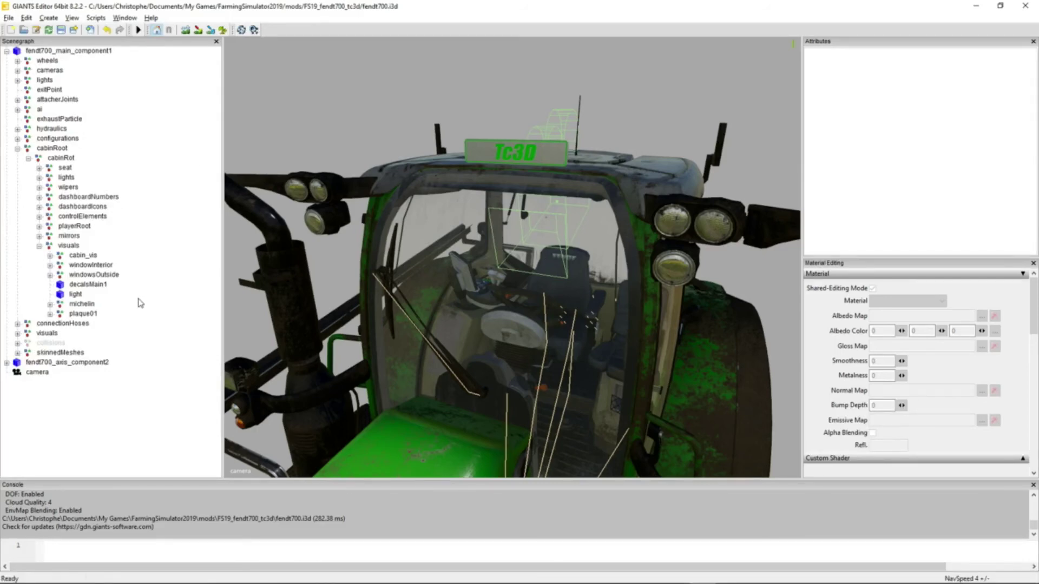
{"action": "left_click", "coordinate": [90, 31]}
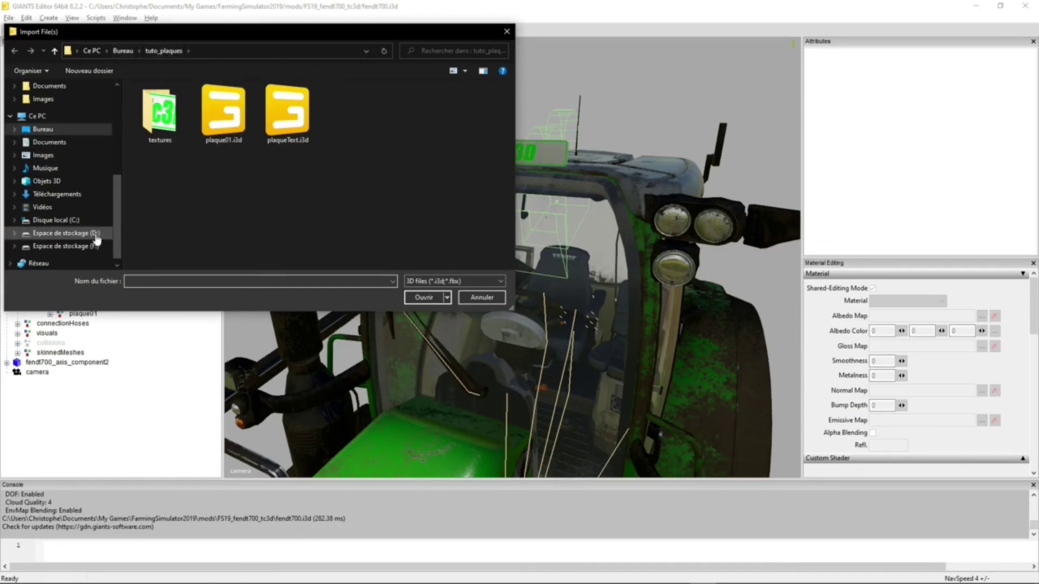
{"action": "scroll", "coordinate": [74, 175], "scroll_direction": "up", "scroll_amount": 5}
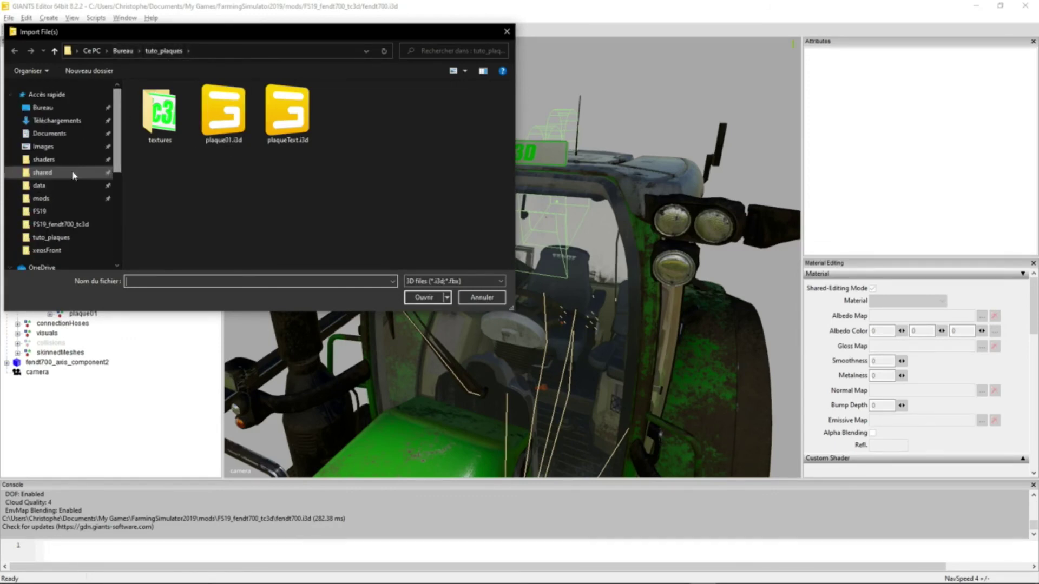
{"action": "left_click", "coordinate": [54, 200]}
{"action": "double_click", "coordinate": [184, 102]}
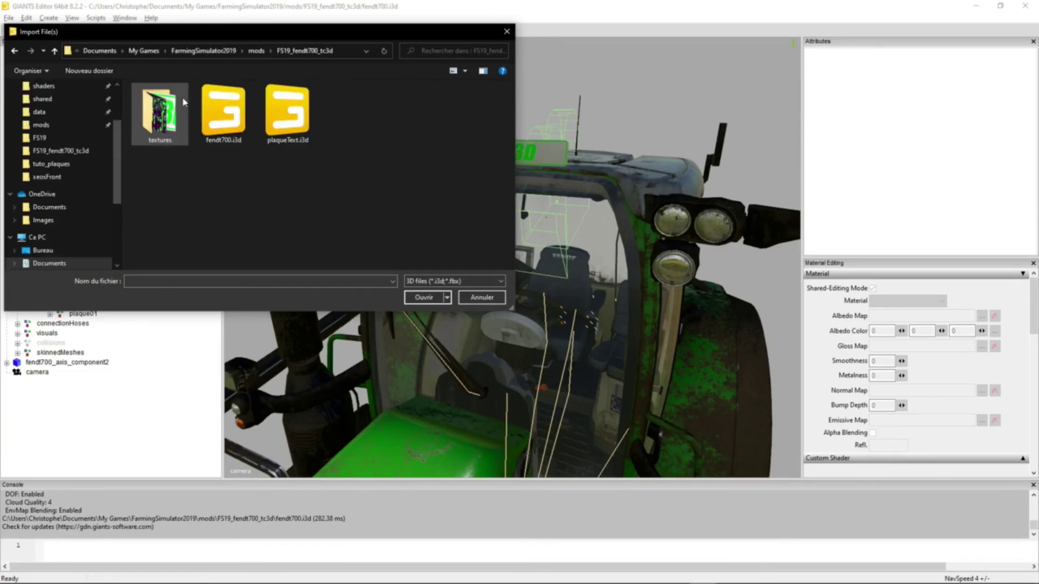
{"action": "left_click", "coordinate": [293, 123]}
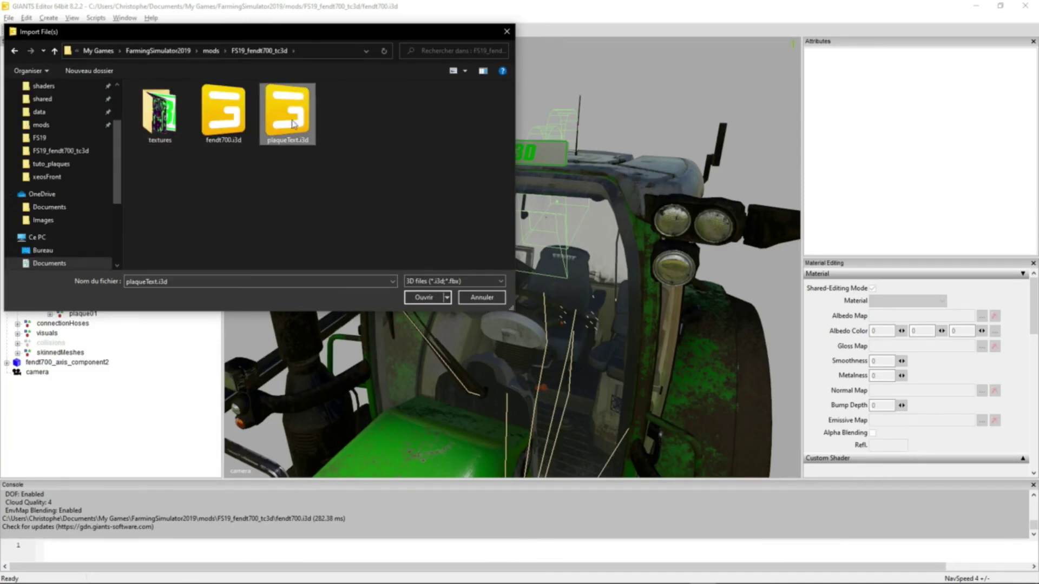
{"action": "left_click", "coordinate": [425, 298]}
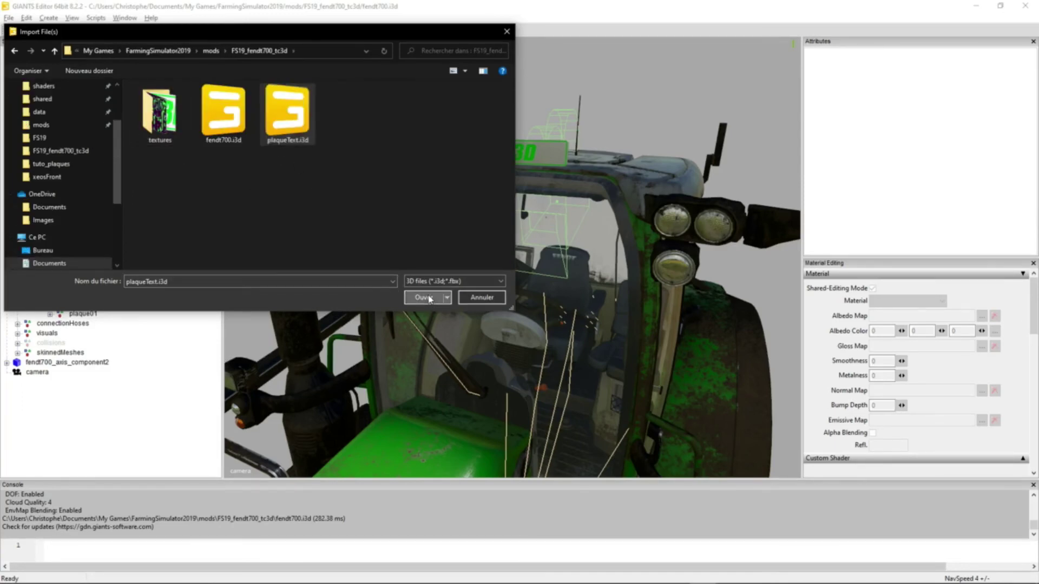
- Cut the imported parts group from the scene root and paste it into cabinRoot > cabinRot > visuals
{"action": "left_click", "coordinate": [34, 383]}
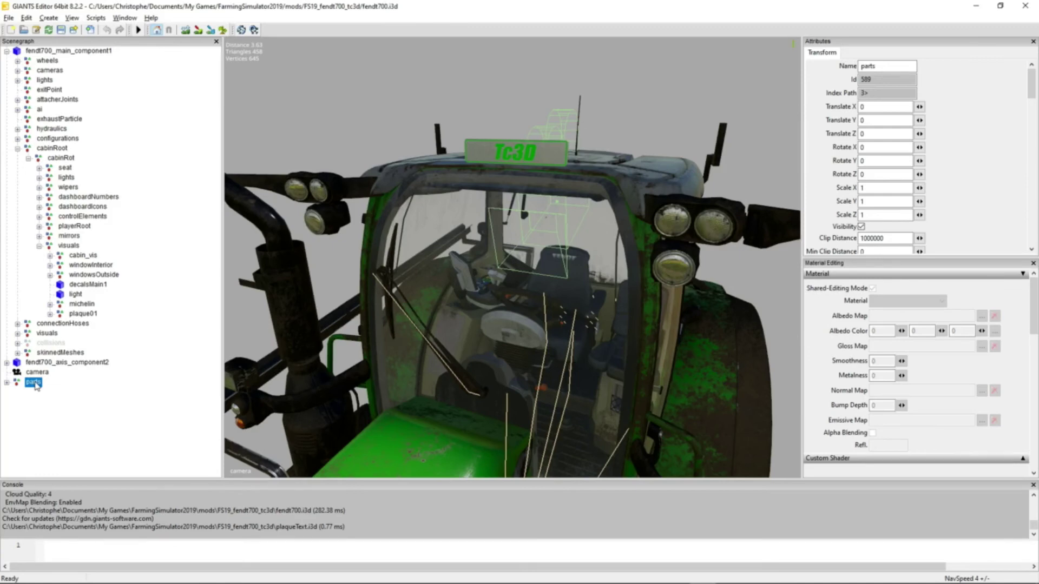
{"action": "key", "text": "Delete"}
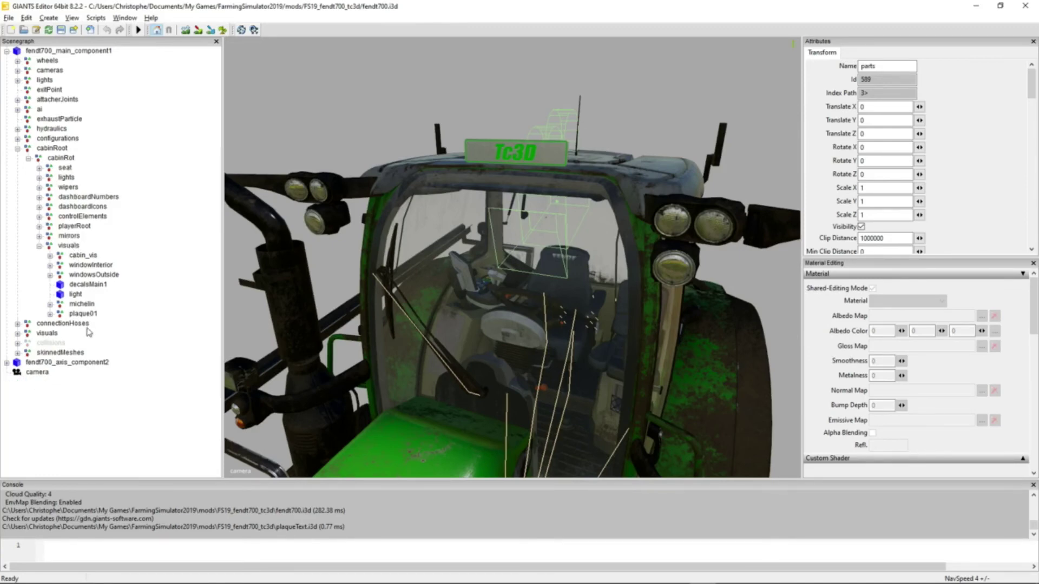
{"action": "left_click", "coordinate": [76, 247]}
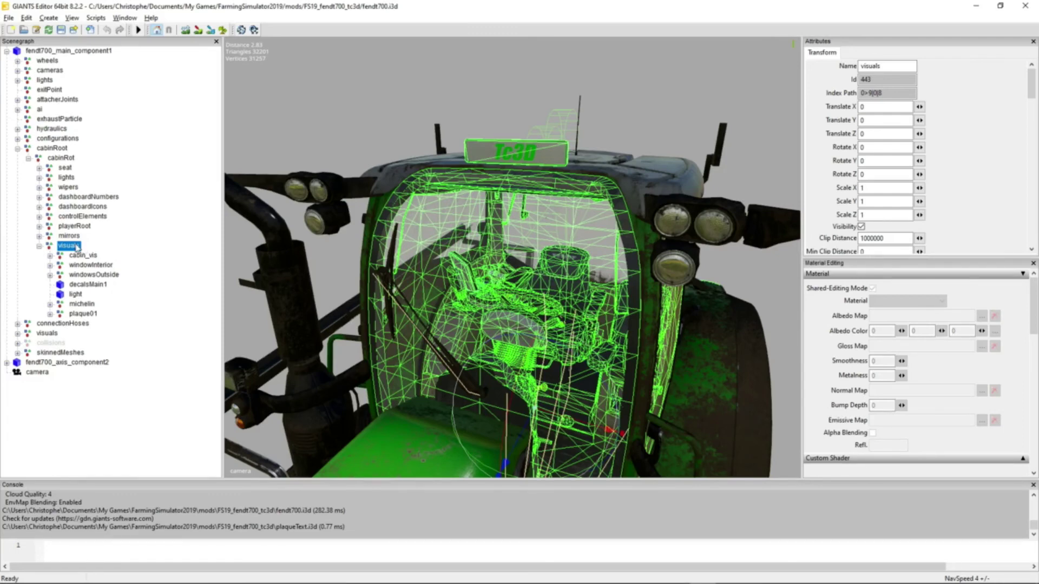
{"action": "key", "text": "ctrl+v"}
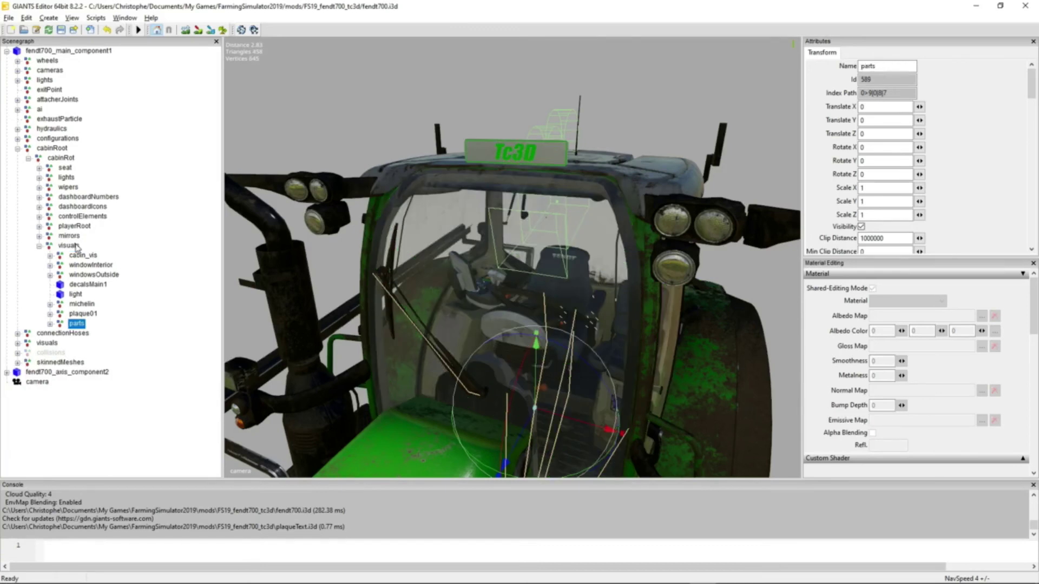
- Rename the parts group under visuals as plaqueText and expand it to show its child shapes
{"action": "double_click", "coordinate": [76, 324]}
{"action": "left_click_drag", "start_coordinate": [915, 68], "coordinate": [849, 76]}
{"action": "type", "text": "p"}
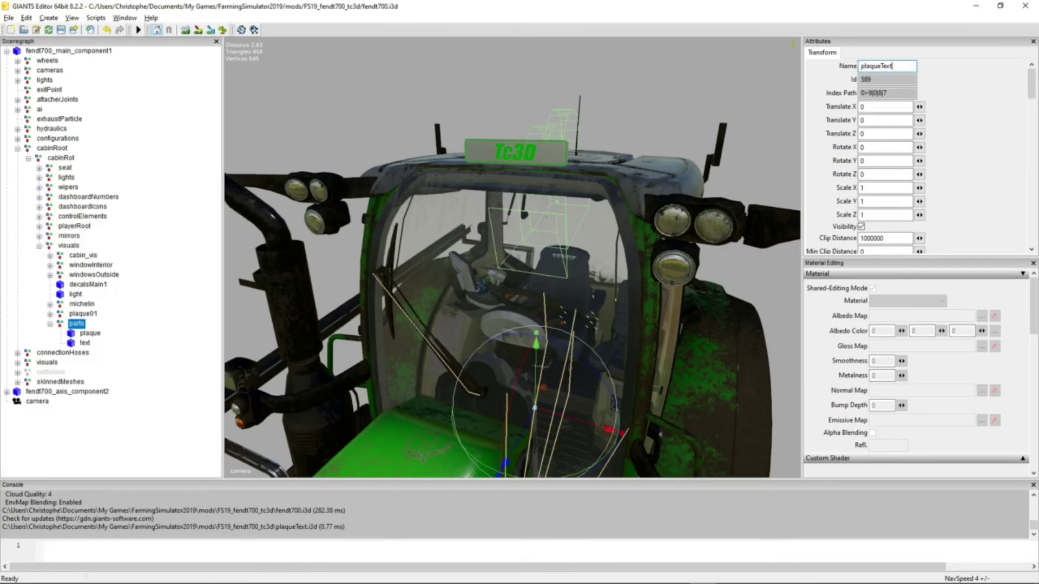
{"action": "key", "text": "Return"}
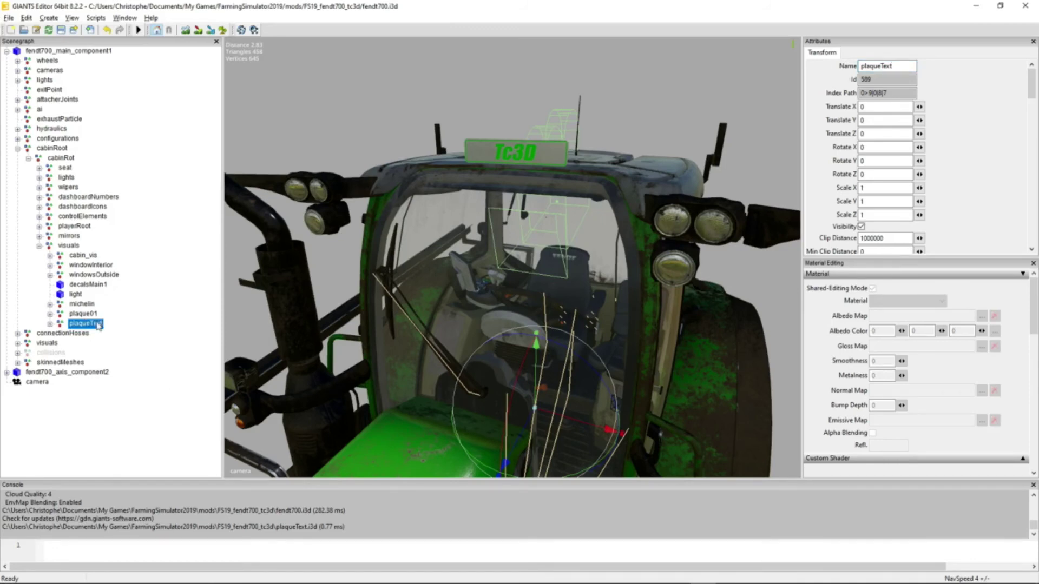
{"action": "left_click", "coordinate": [50, 325]}
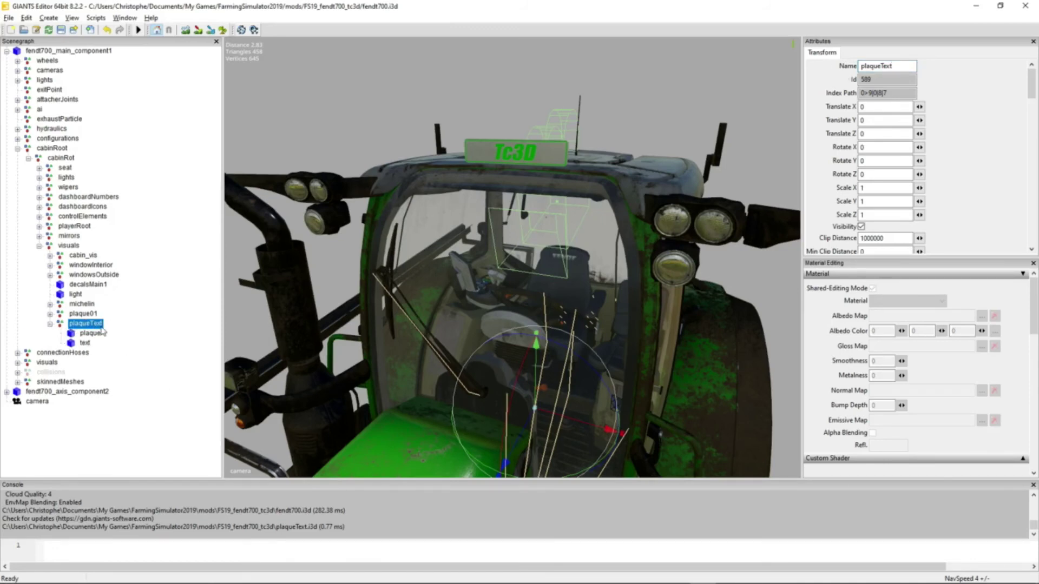